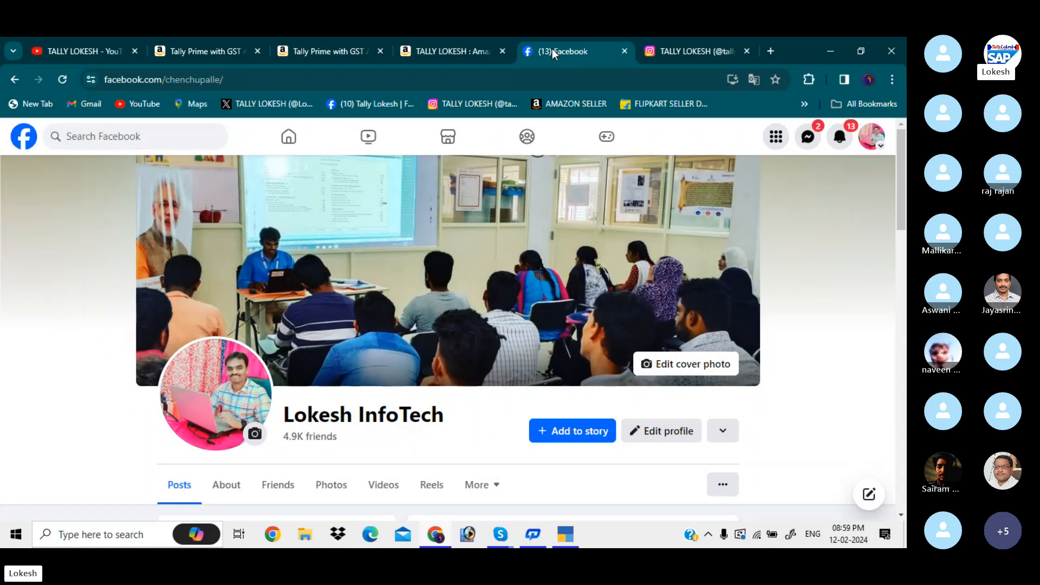
Step: Show the YouTube channel page and check the Skype call window
{"action": "left_click", "coordinate": [70, 53]}
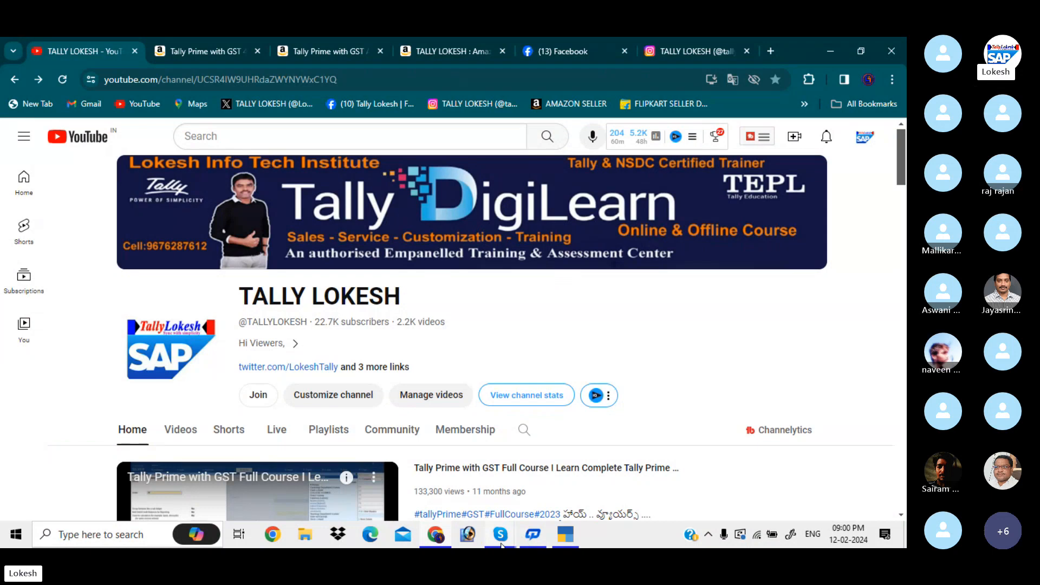
{"action": "mouse_move", "coordinate": [500, 535]}
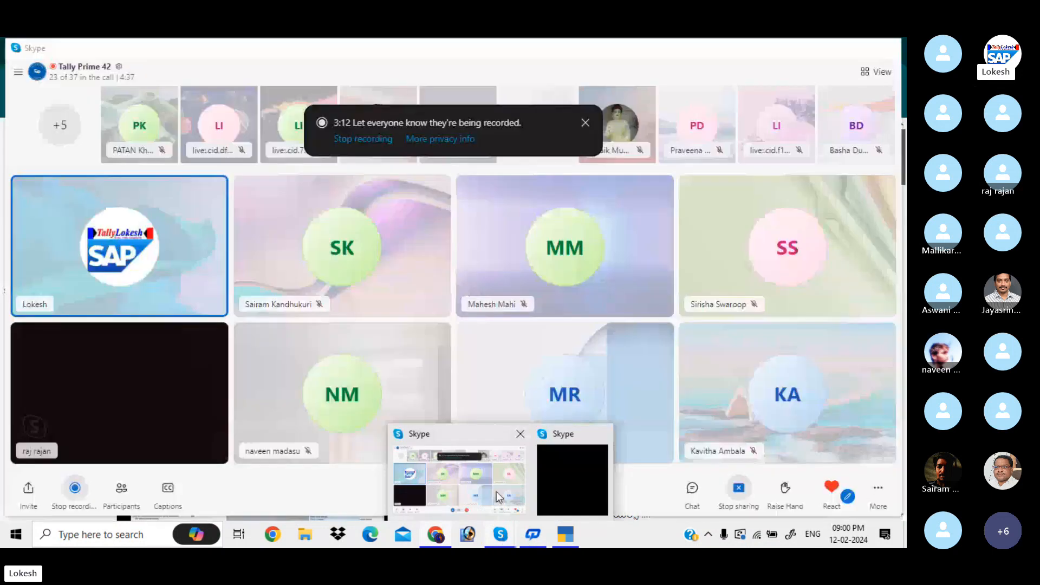
{"action": "left_click", "coordinate": [496, 492]}
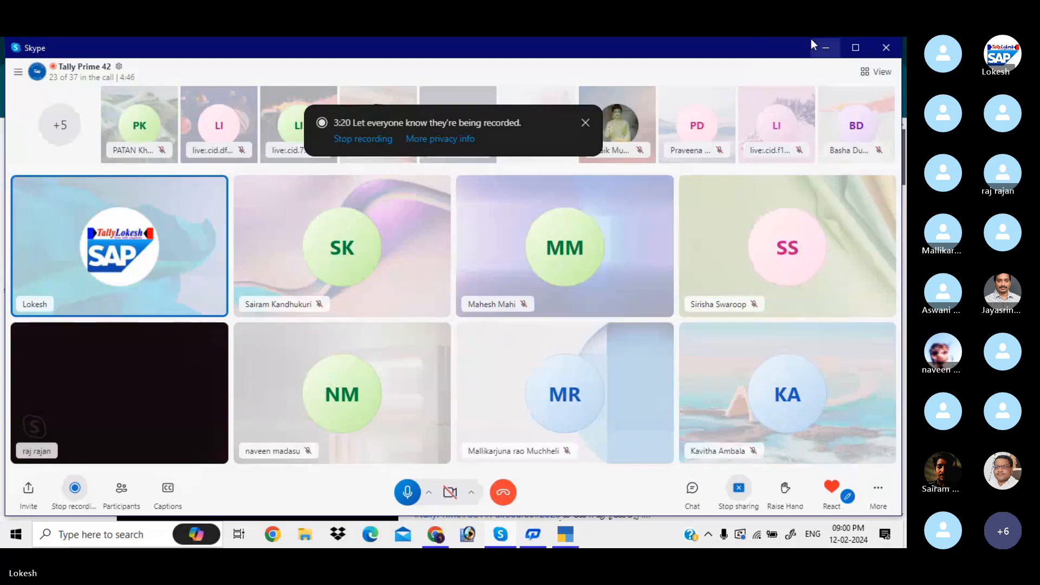
{"action": "left_click", "coordinate": [825, 48]}
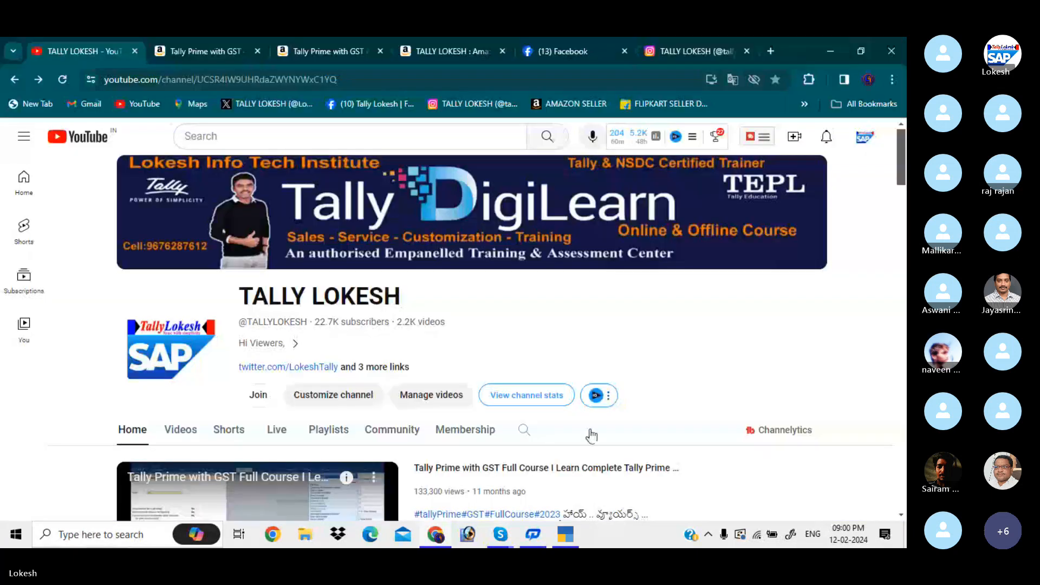
Step: Switch to TallyPrime and start a new company with the name and mailing name MANUFACTURING COMPANY LIT
{"action": "key", "text": "alt+Tab"}
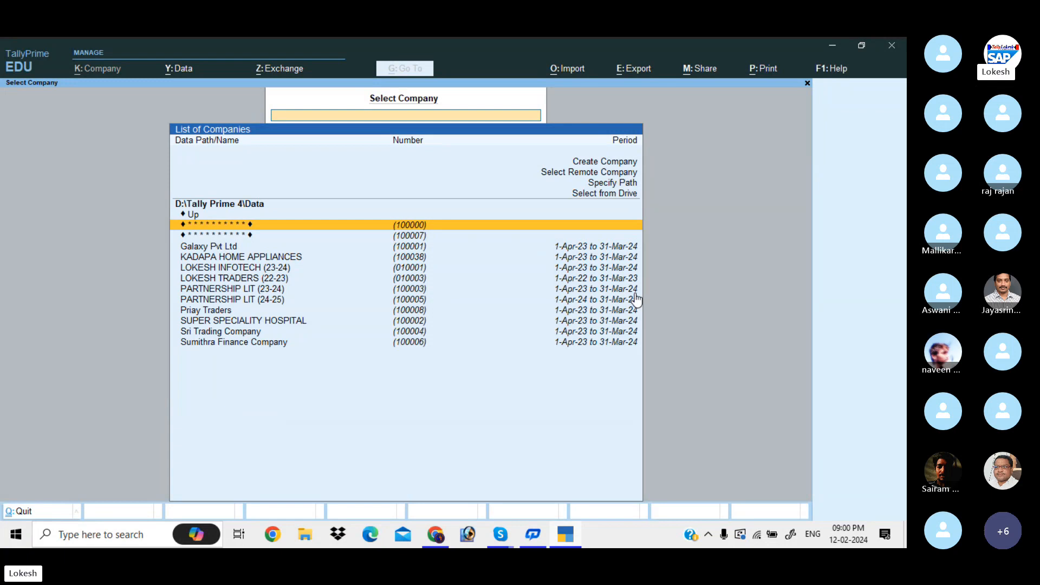
{"action": "key", "text": "Up"}
{"action": "key", "text": "Up"}
{"action": "key", "text": "Up"}
{"action": "key", "text": "Up"}
{"action": "key", "text": "Up"}
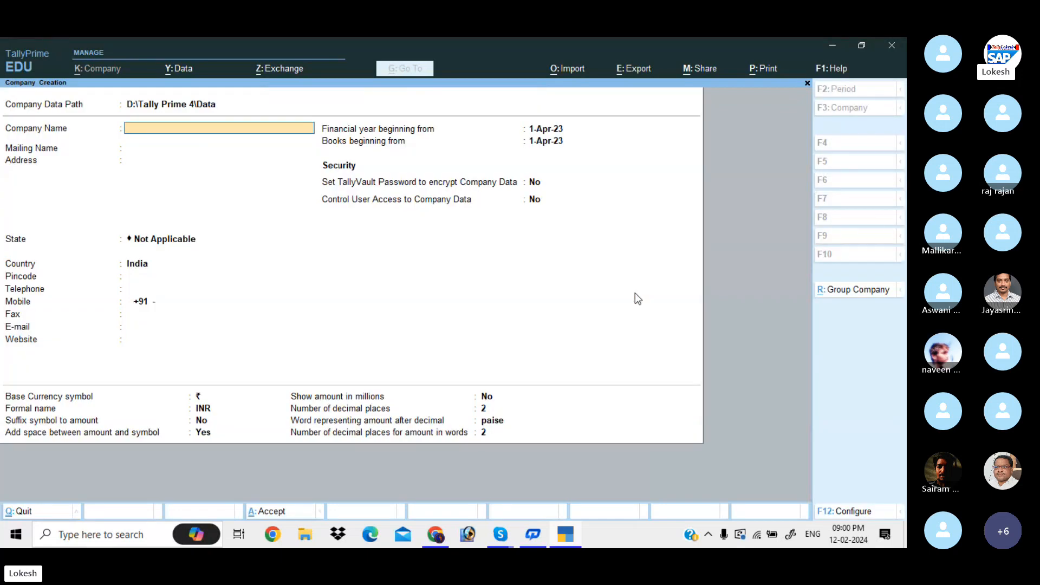
{"action": "type", "text": "MANUFACTURIN"}
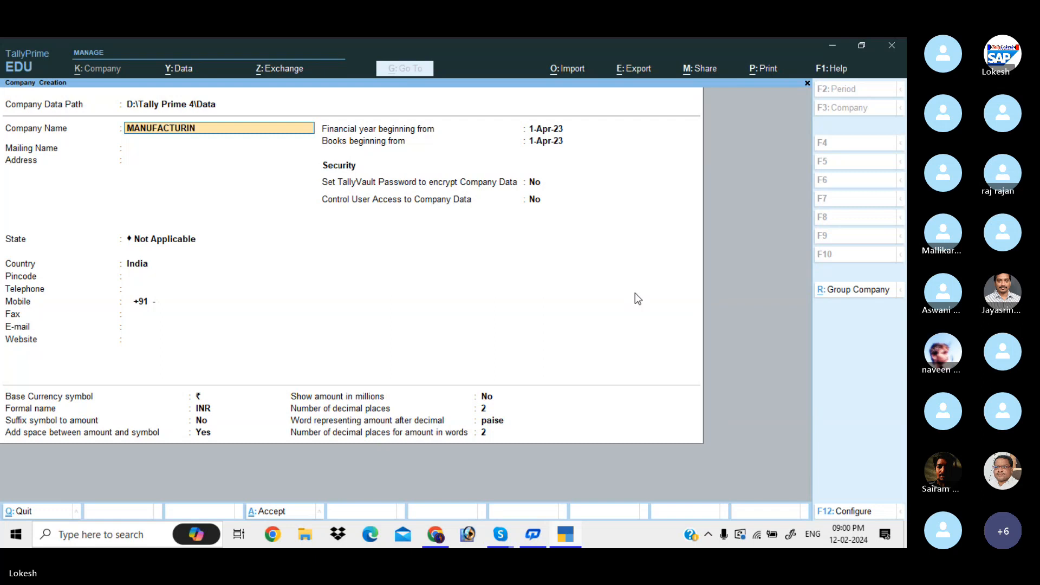
{"action": "type", "text": "G COMPANY LIT"}
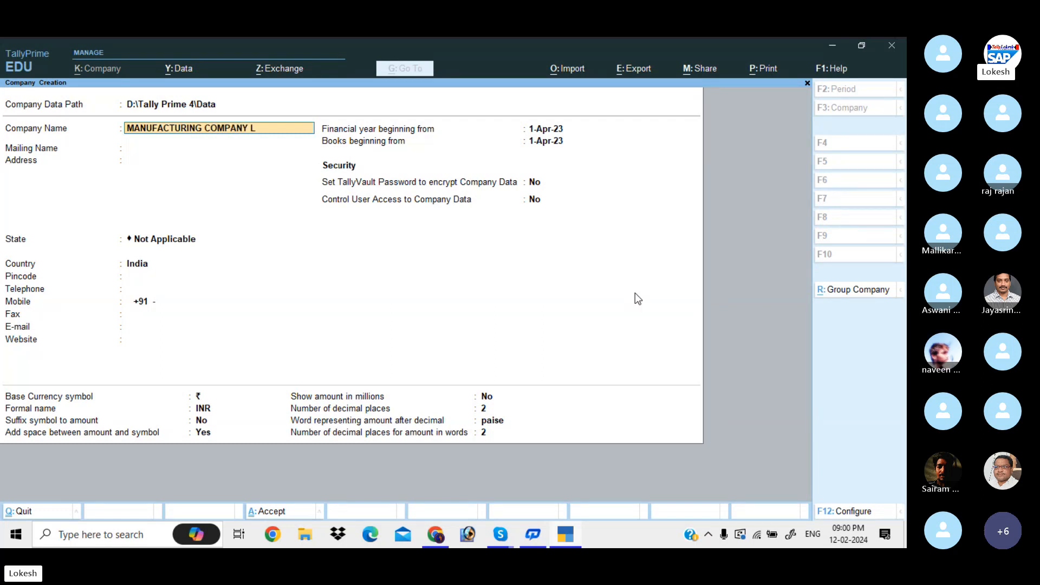
{"action": "key", "text": "Return"}
{"action": "key", "text": "Return"}
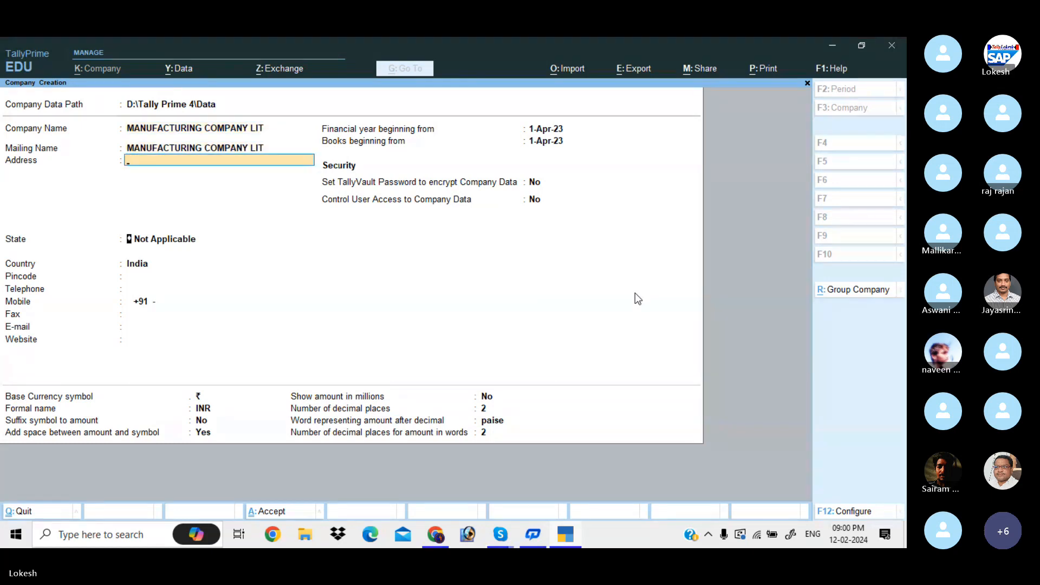
Step: Leave the address blank, set the company's state to Andhra Pradesh and save the company
{"action": "key", "text": "Return"}
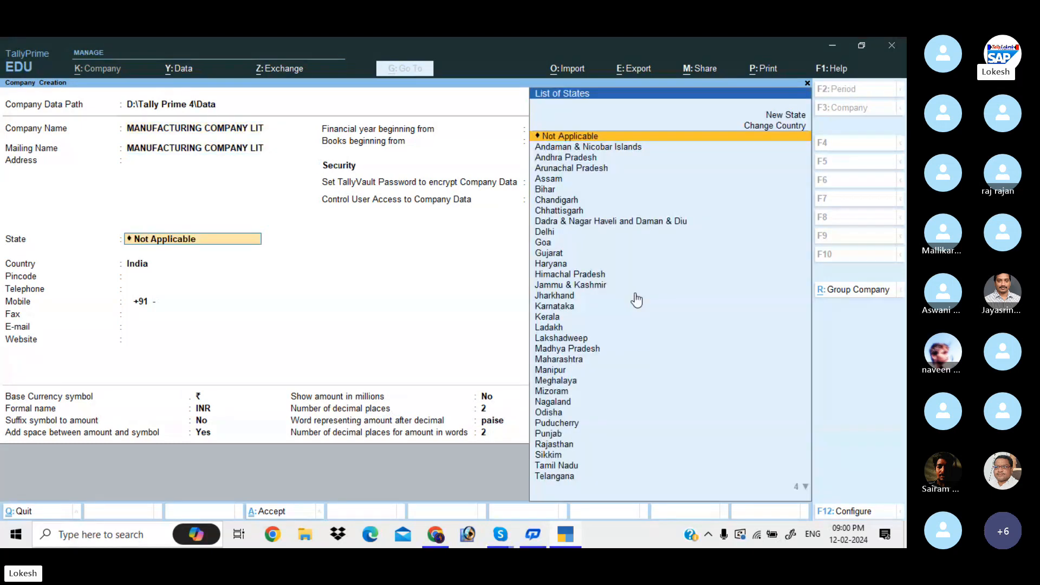
{"action": "key", "text": "Down"}
{"action": "key", "text": "Down"}
{"action": "key", "text": "Return"}
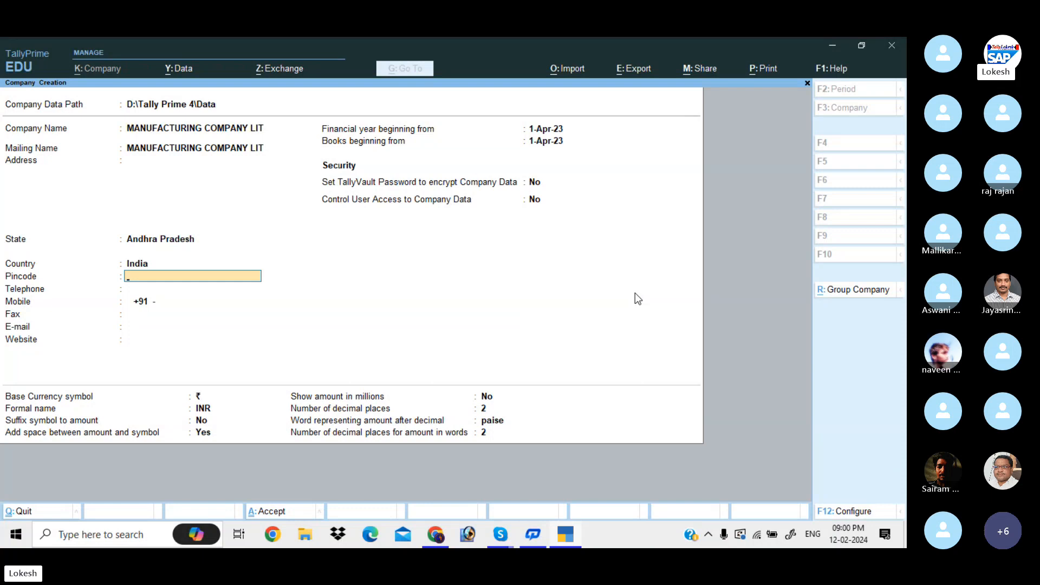
{"action": "key", "text": "ctrl"}
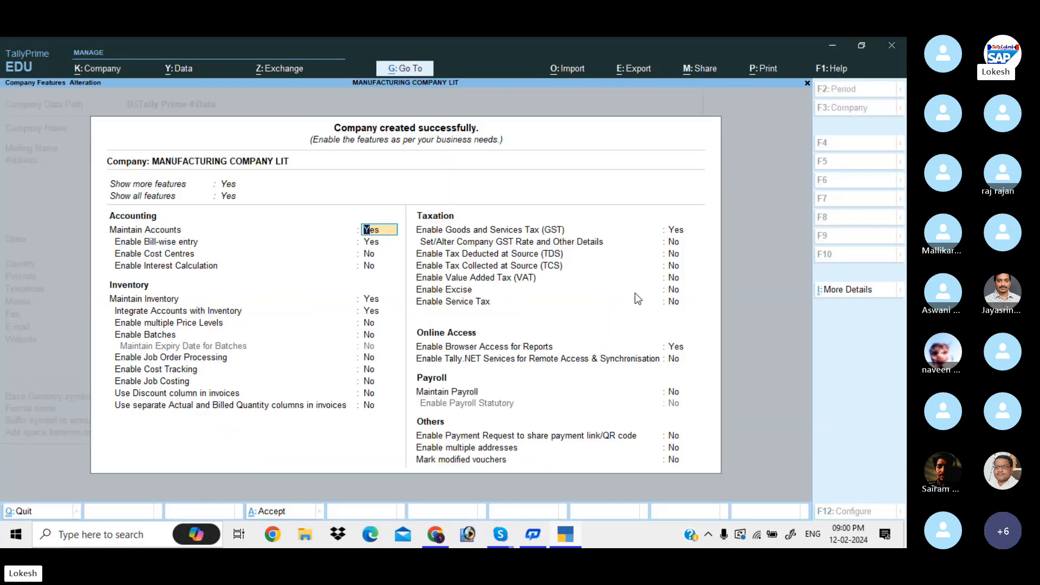
Step: Disable bill-wise entry for the company and accept the other accounting and inventory features as they are
{"action": "key", "text": "Return"}
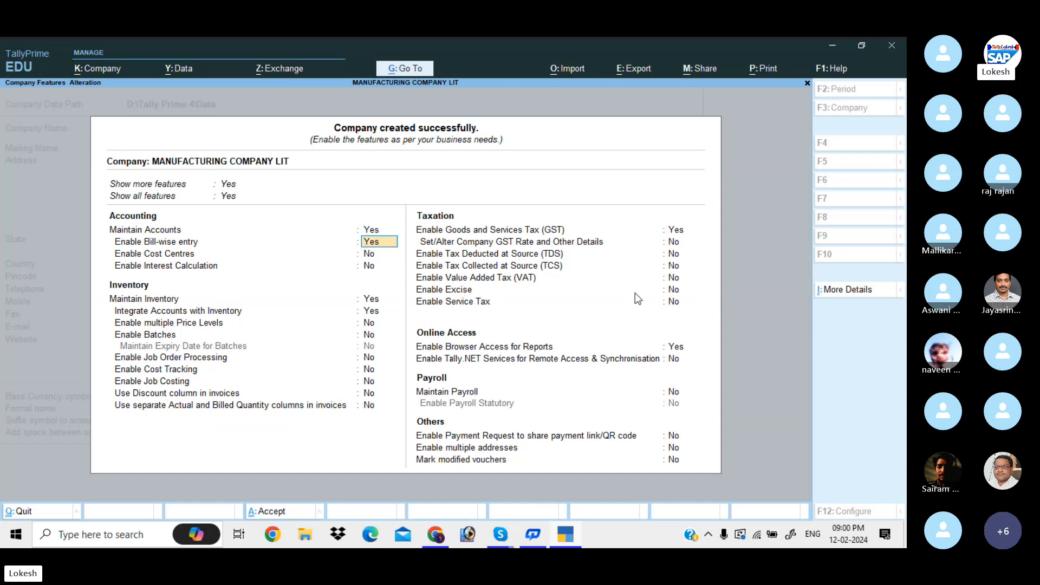
{"action": "type", "text": "n"}
{"action": "key", "text": "Return"}
{"action": "key", "text": "Return"}
{"action": "key", "text": "Return"}
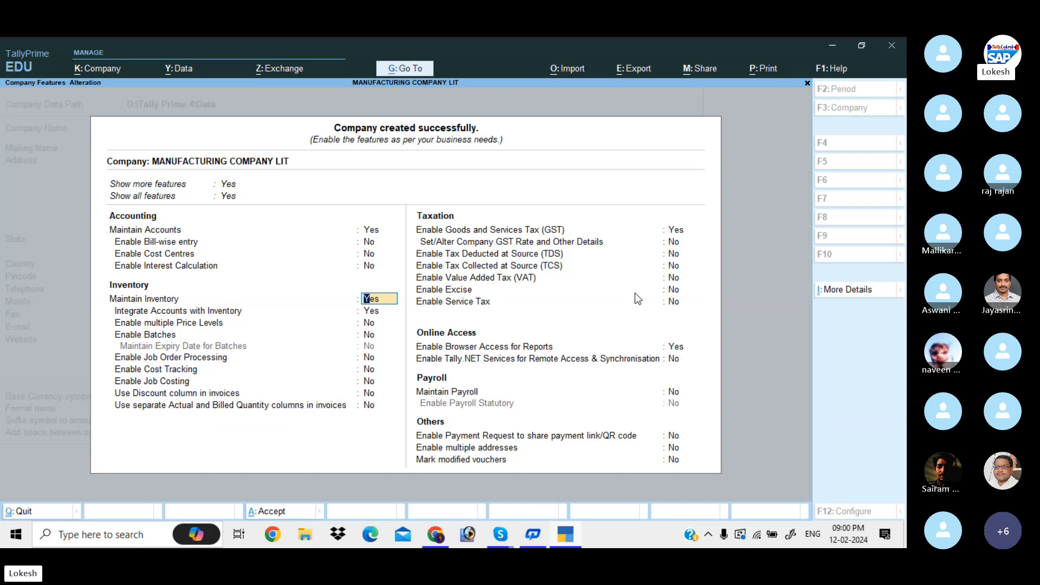
{"action": "key", "text": "Return"}
{"action": "key", "text": "Return"}
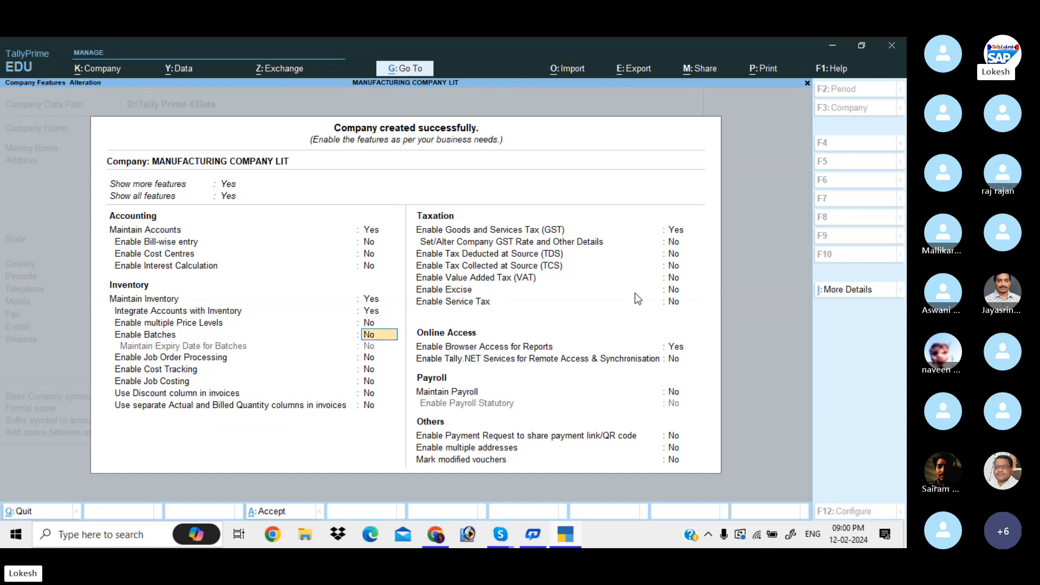
{"action": "key", "text": "Return"}
{"action": "key", "text": "Return"}
{"action": "key", "text": "Return"}
{"action": "key", "text": "Return"}
{"action": "key", "text": "Return"}
{"action": "key", "text": "Return"}
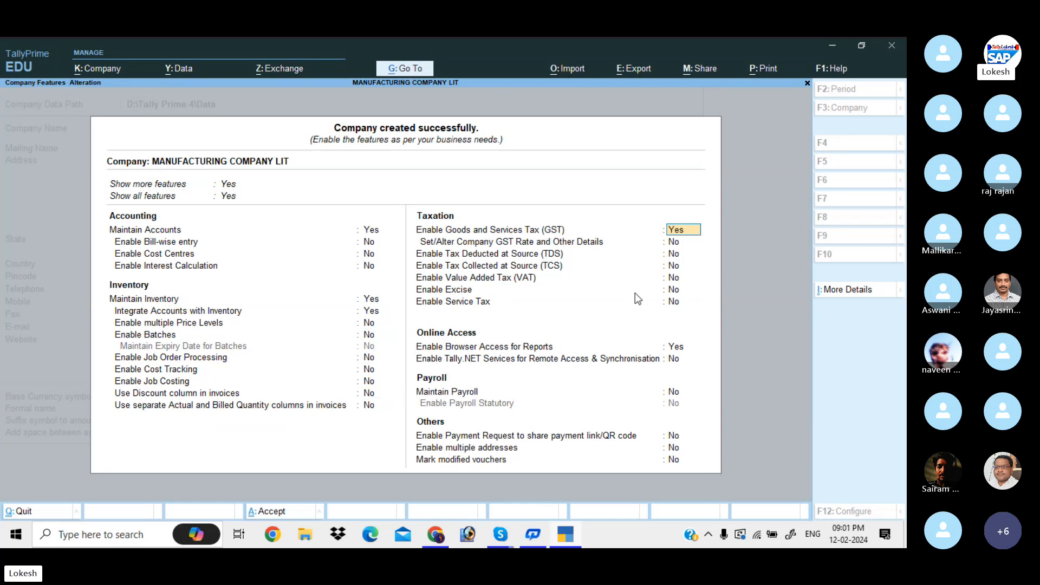
Step: Keep GST enabled and fill in a Regular registration for Andhra Pradesh with the company's GSTIN
{"action": "key", "text": "Return"}
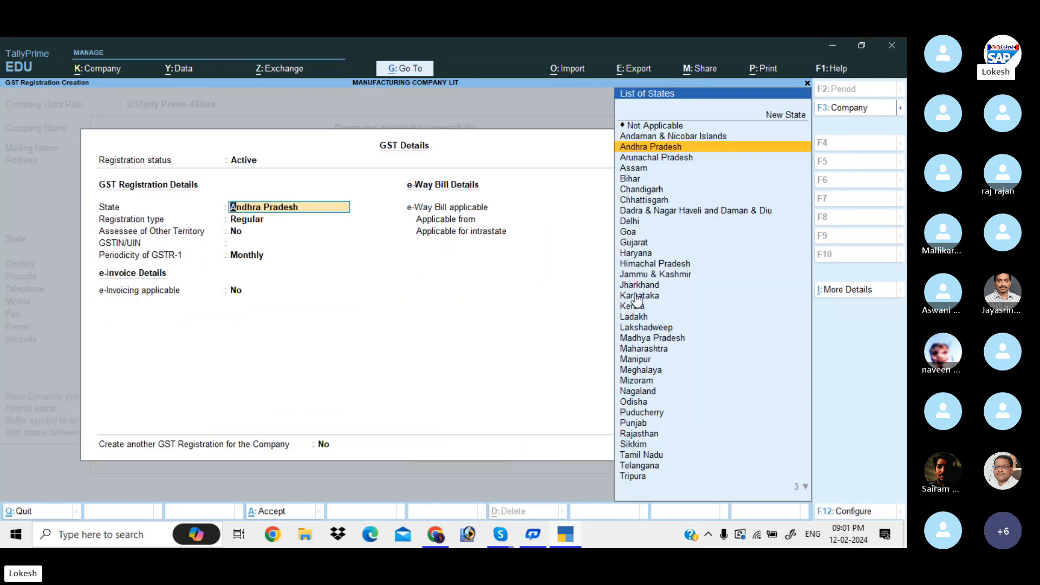
{"action": "key", "text": "Return"}
{"action": "key", "text": "Return"}
{"action": "key", "text": "Return"}
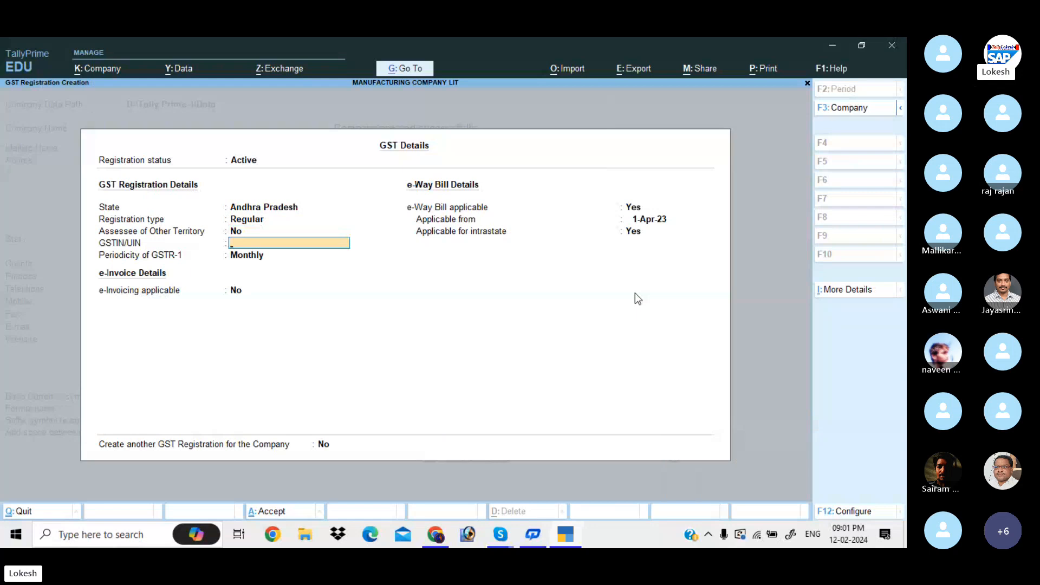
{"action": "type", "text": "37AAAAA1234A1Z5"}
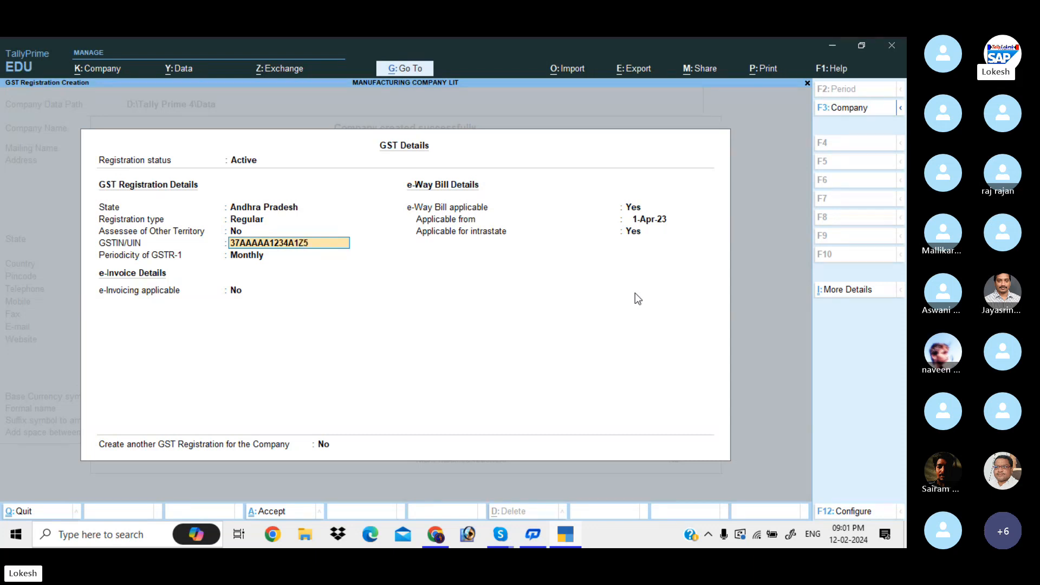
{"action": "key", "text": "Return"}
{"action": "key", "text": "Return"}
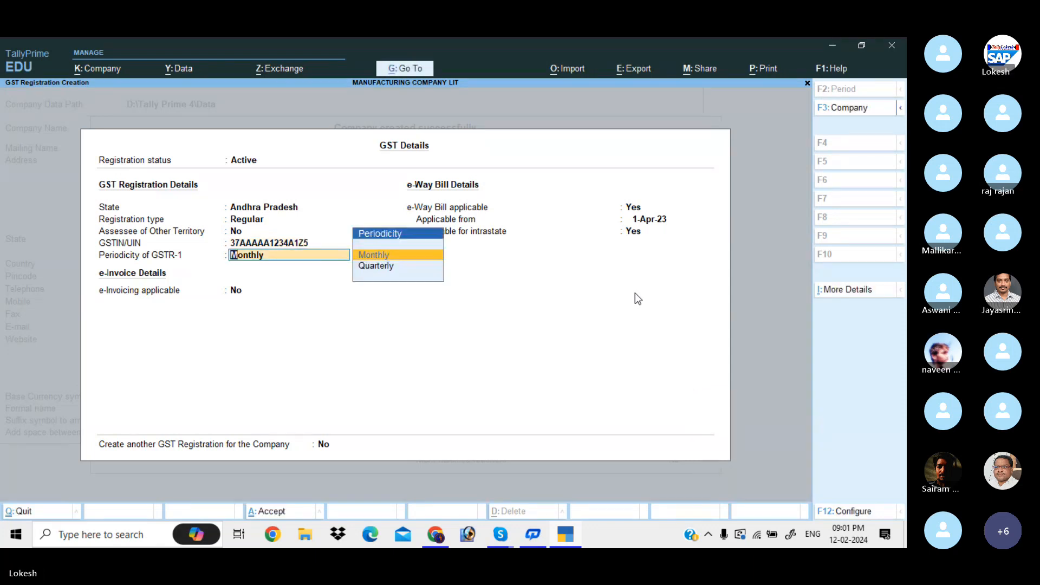
Step: Accept monthly GSTR-1, no e-invoicing and e-Way Bill applicable from 1-Apr-23, then save the GST details and leave TDS and TCS disabled
{"action": "key", "text": "Return"}
{"action": "key", "text": "Return"}
{"action": "key", "text": "Return"}
{"action": "key", "text": "Return"}
{"action": "key", "text": "Return"}
{"action": "key", "text": "Return"}
{"action": "key", "text": "Return"}
{"action": "key", "text": "Return"}
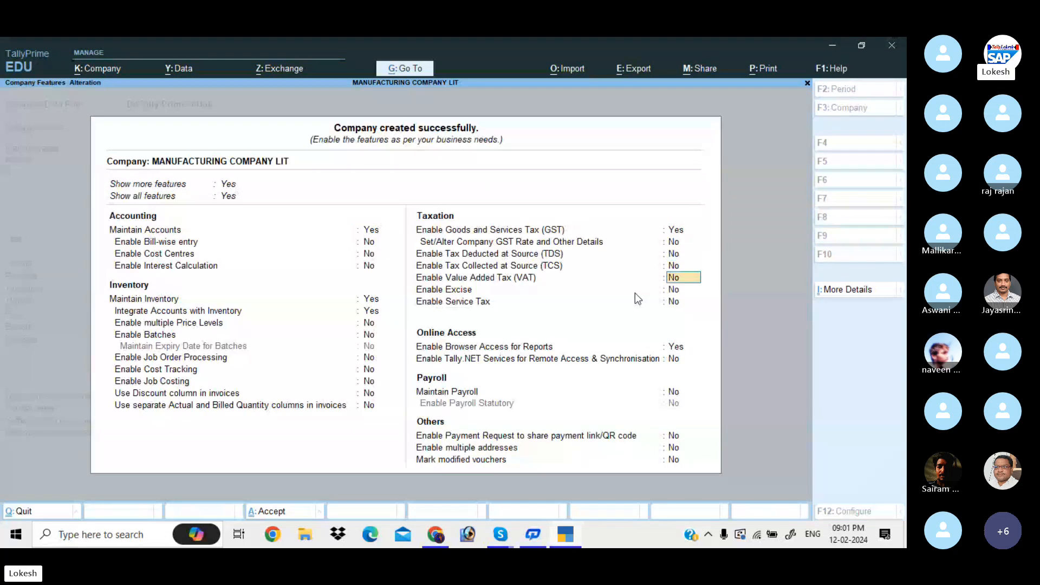
Step: Disable browser access for reports and save the company features
{"action": "key", "text": "Return"}
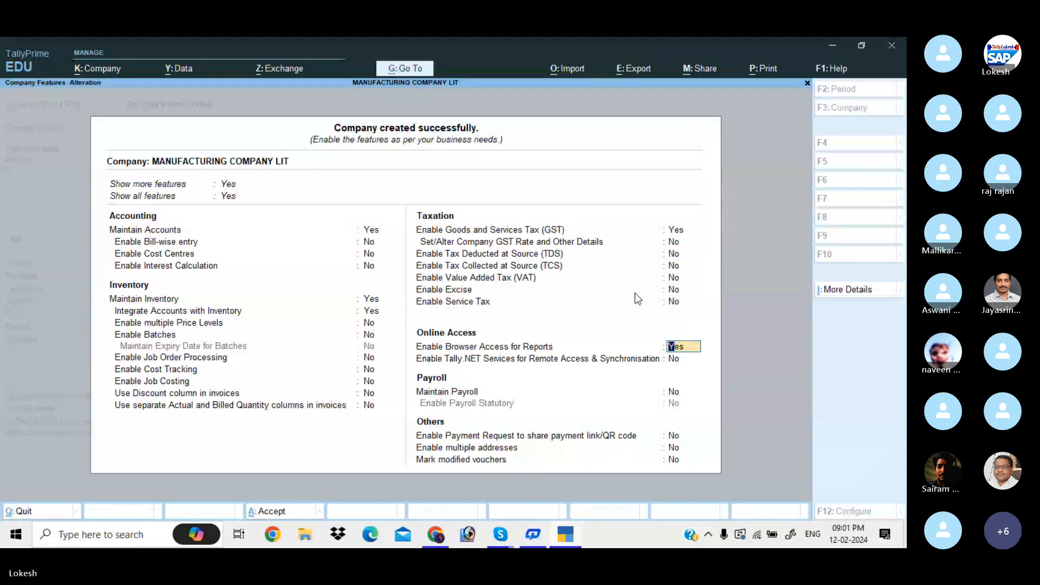
{"action": "key", "text": "n"}
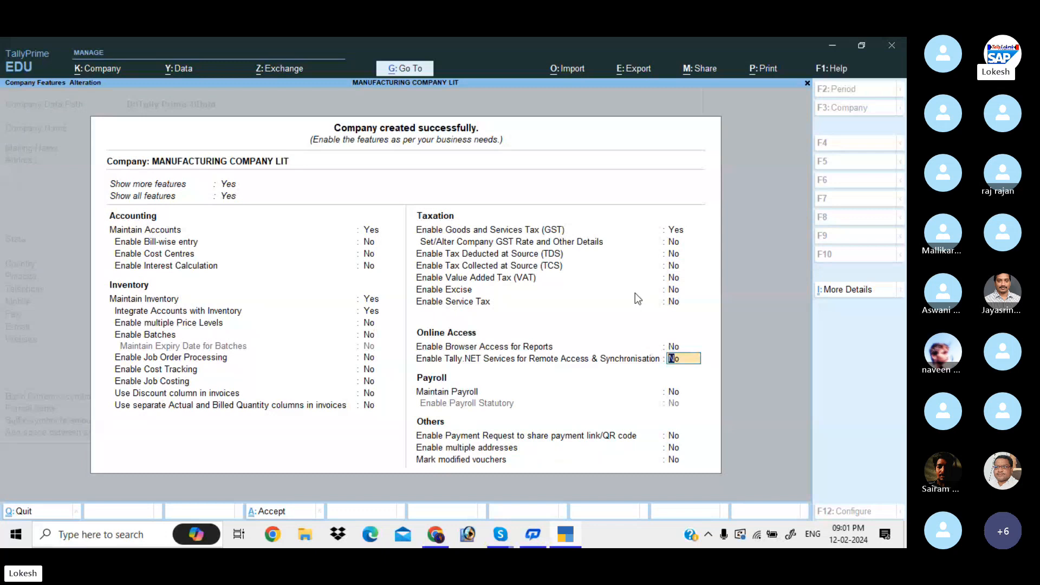
{"action": "key", "text": "ctrl+a"}
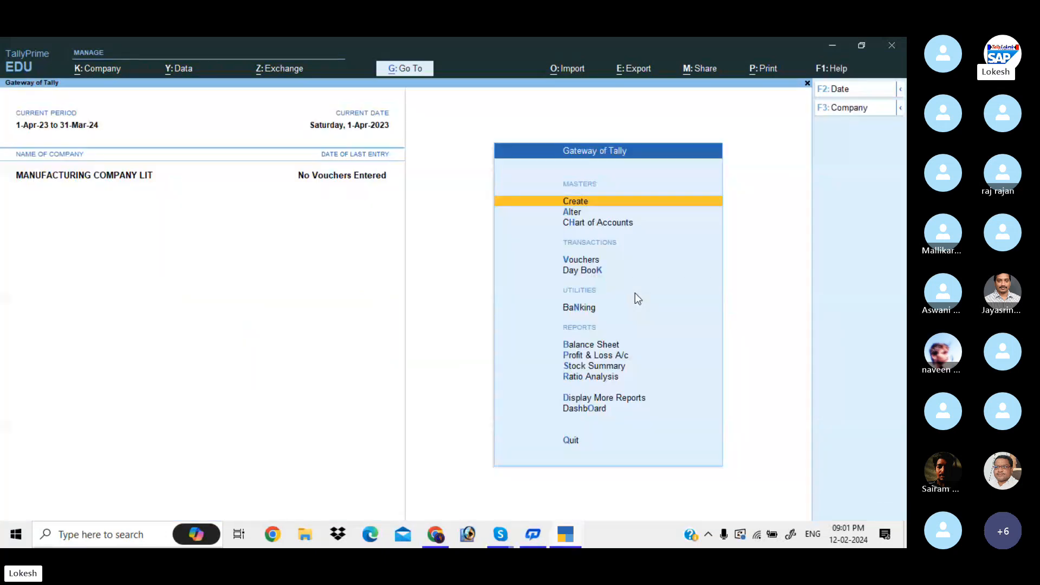
Step: Open a new Receipt voucher and set its date to 1-Oct-23
{"action": "key", "text": "Down"}
{"action": "key", "text": "Down"}
{"action": "key", "text": "Down"}
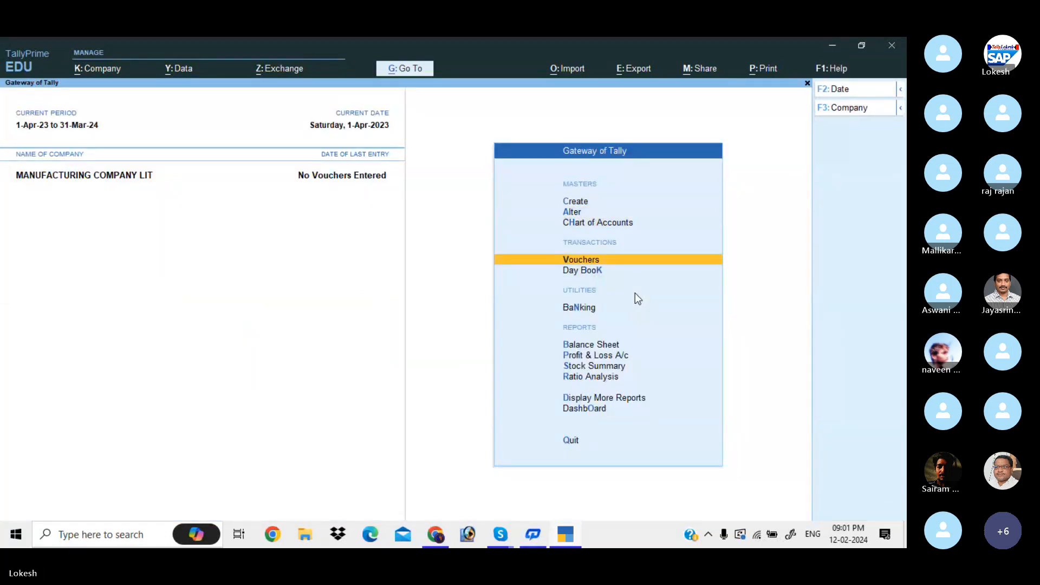
{"action": "key", "text": "Return"}
{"action": "left_click", "coordinate": [859, 180]}
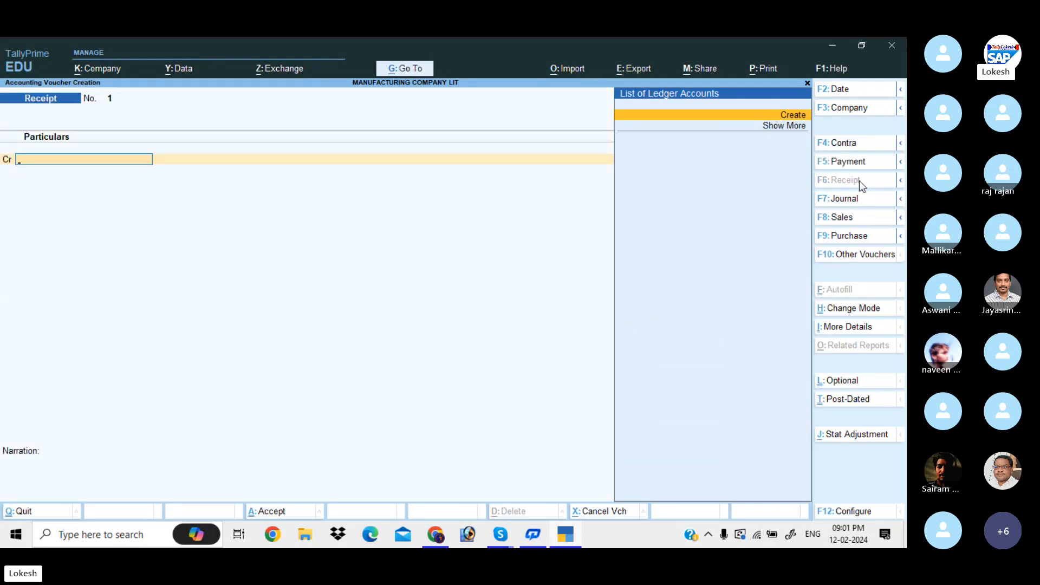
{"action": "left_click", "coordinate": [841, 89]}
{"action": "key", "text": "BackSpace"}
{"action": "type", "text": "1-10"}
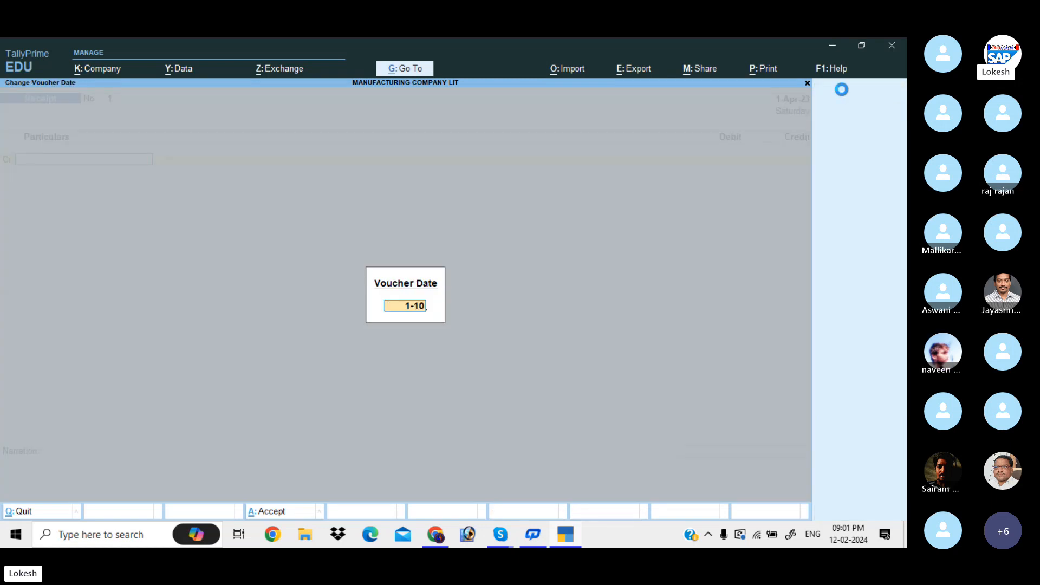
{"action": "key", "text": "Return"}
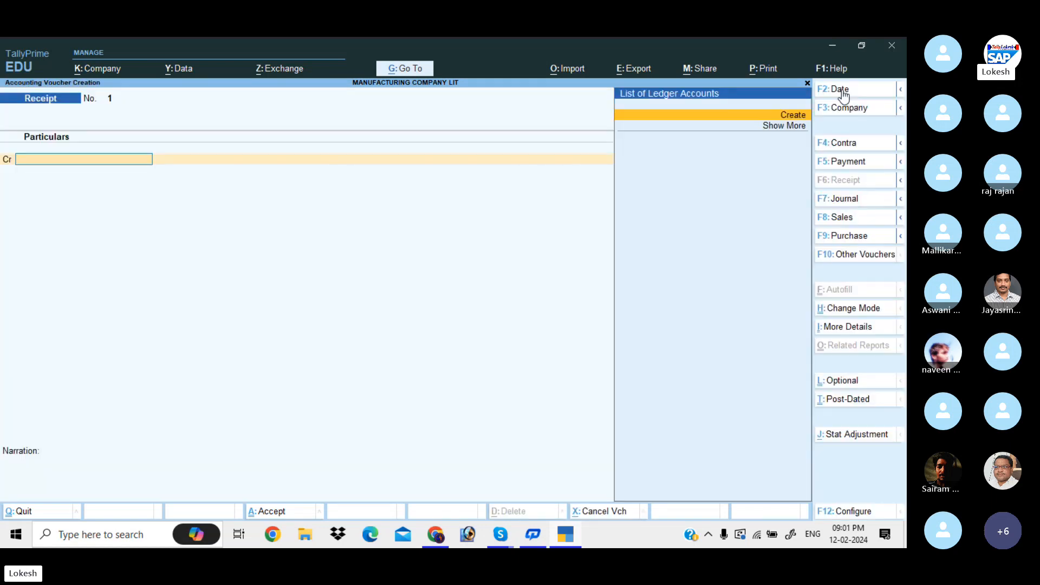
Step: Create the ledger Equity Share Capital under Capital Account and credit it with 2500000 in the receipt
{"action": "key", "text": "Return"}
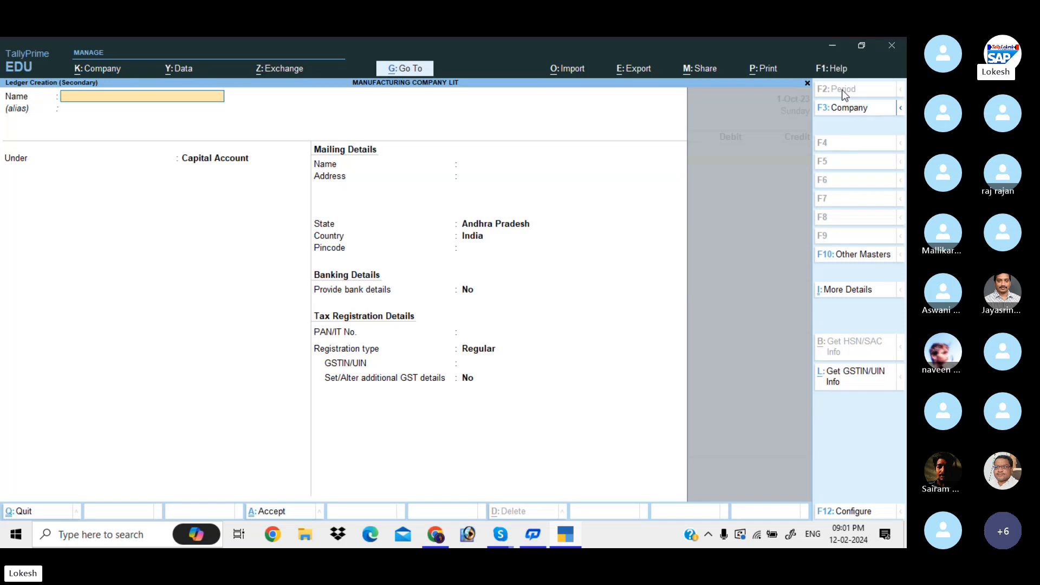
{"action": "type", "text": "EQ"}
{"action": "key", "text": "BackSpace"}
{"action": "type", "text": "q"}
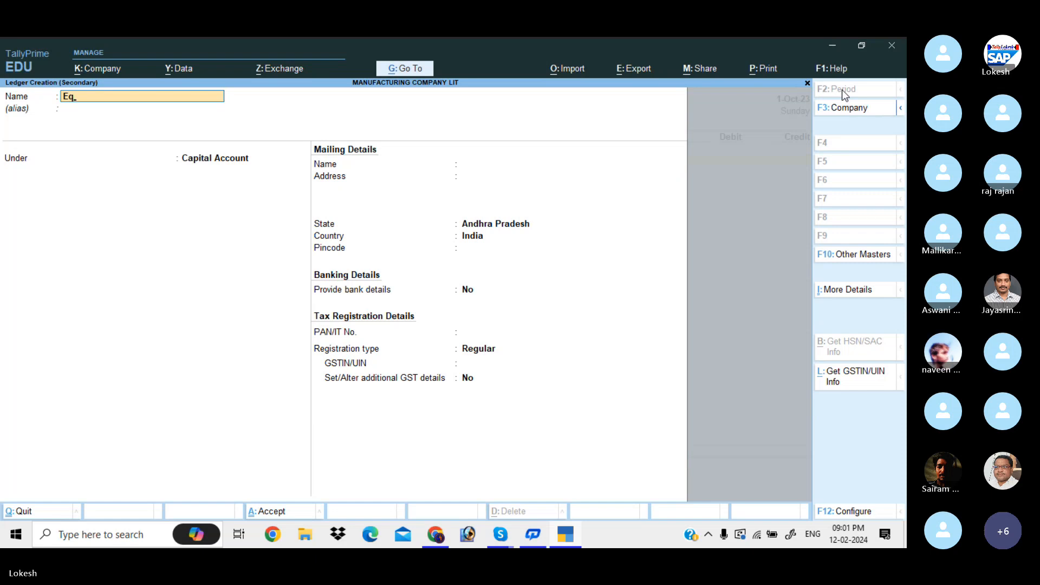
{"action": "type", "text": "u"}
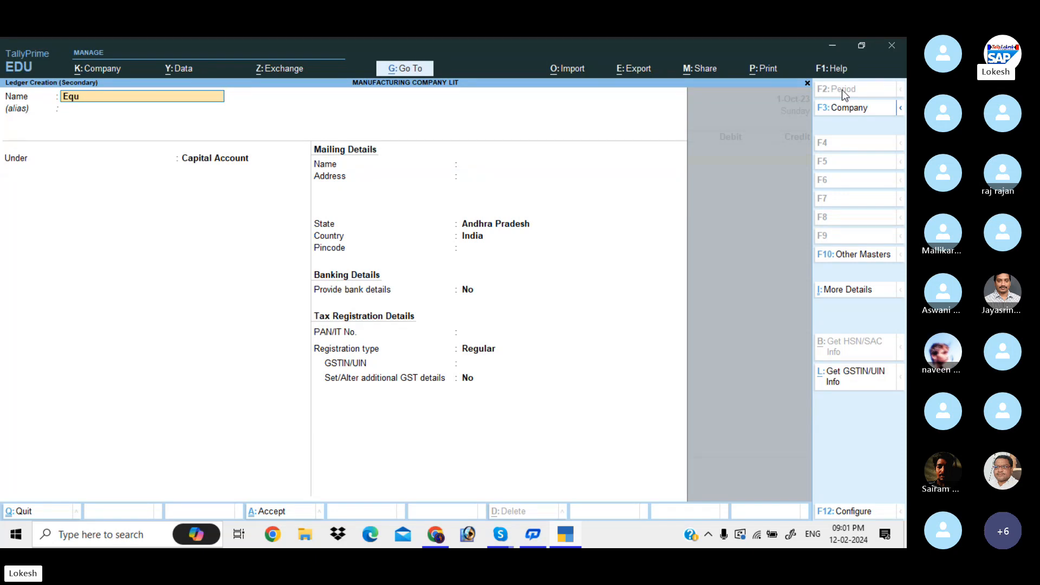
{"action": "type", "text": "ity Share"}
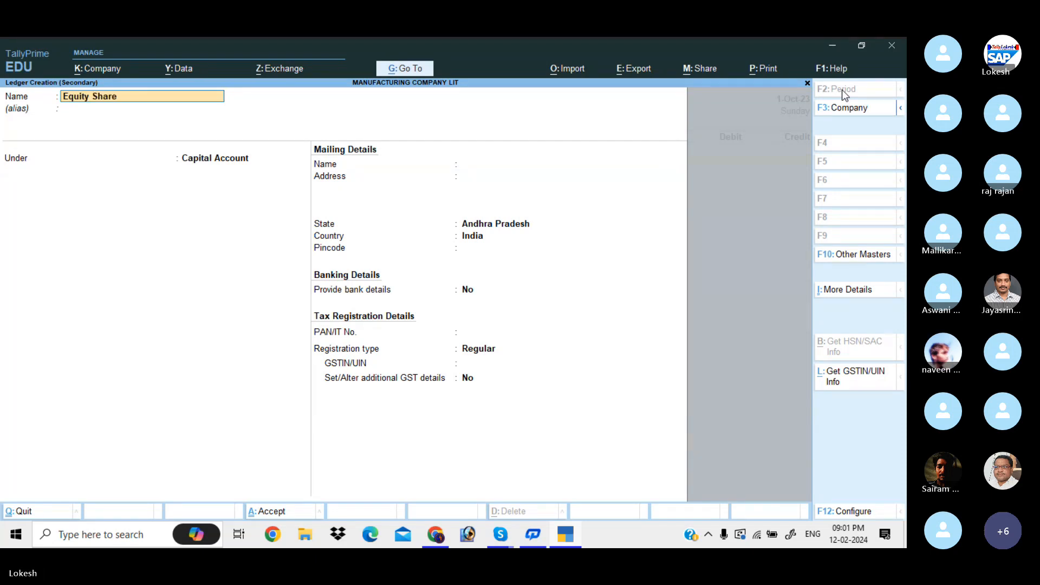
{"action": "type", "text": " Capital"}
{"action": "key", "text": "Return"}
{"action": "key", "text": "Return"}
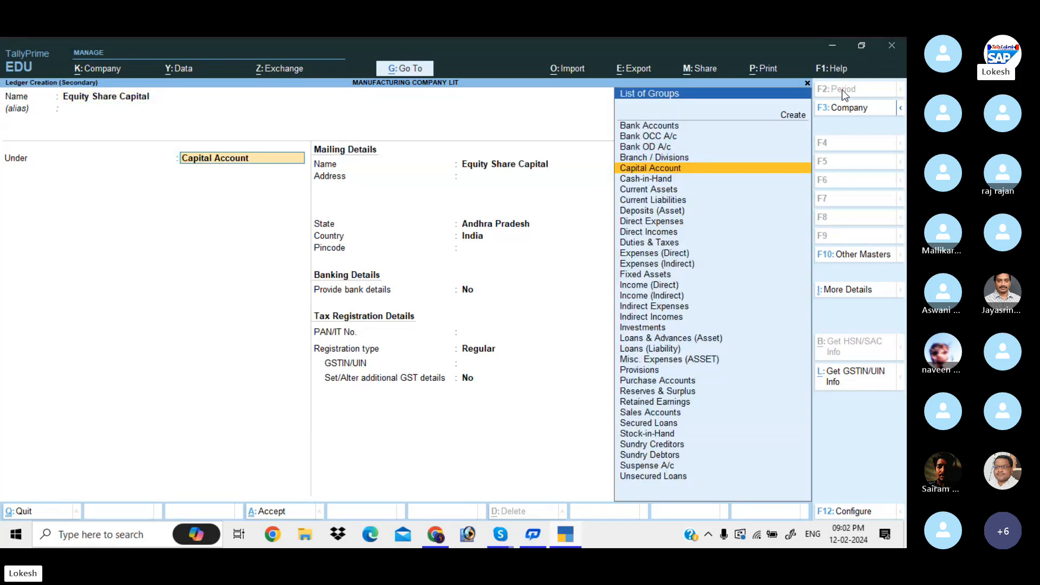
{"action": "key", "text": "ctrl+a"}
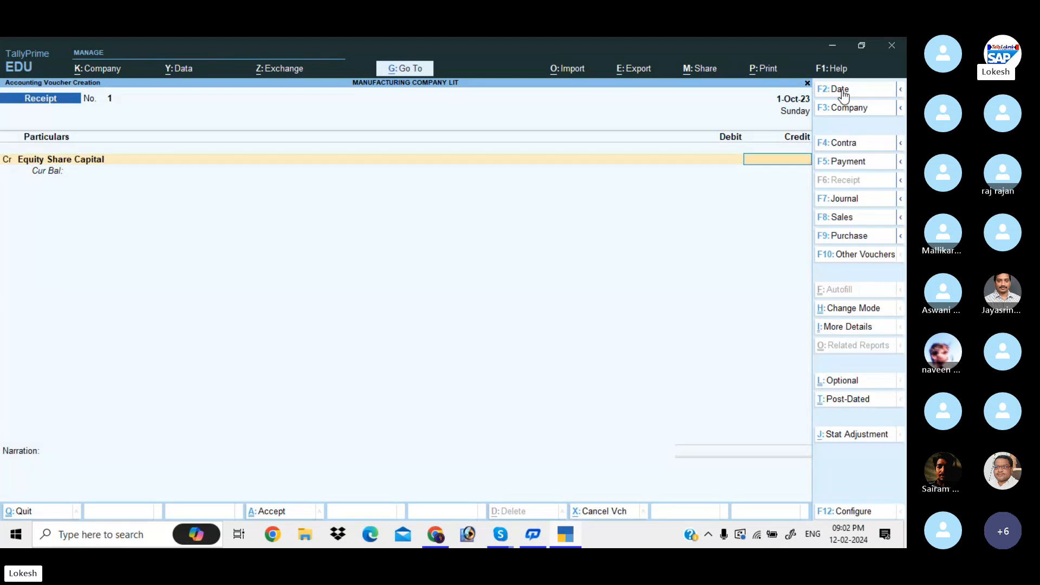
{"action": "type", "text": "2500000"}
{"action": "key", "text": "Return"}
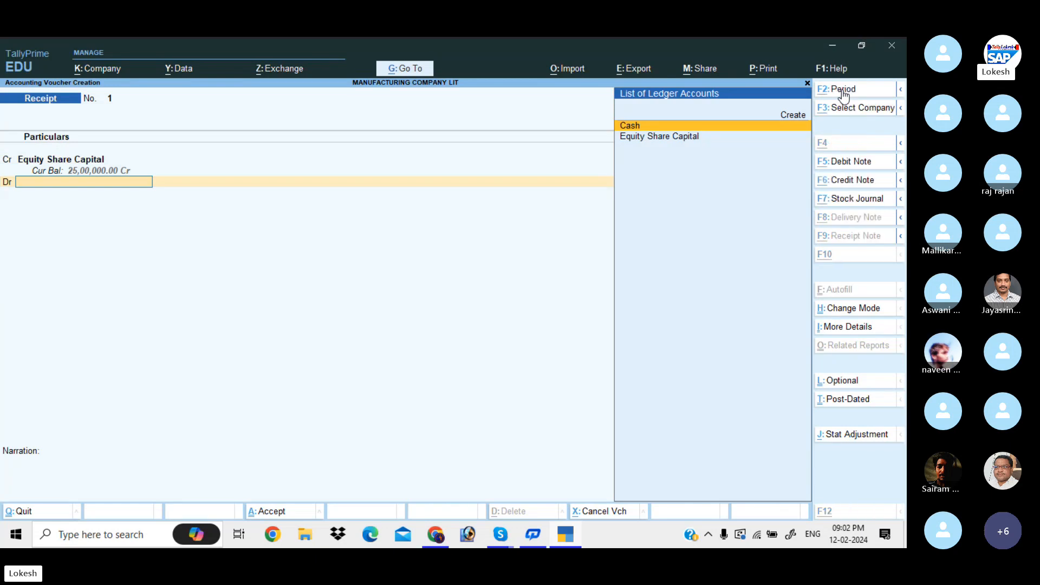
Step: Create the ledger HDFC Bank under Bank Accounts as the receipt's debit account and save the receipt voucher
{"action": "key", "text": "alt+c"}
{"action": "type", "text": "HDF"}
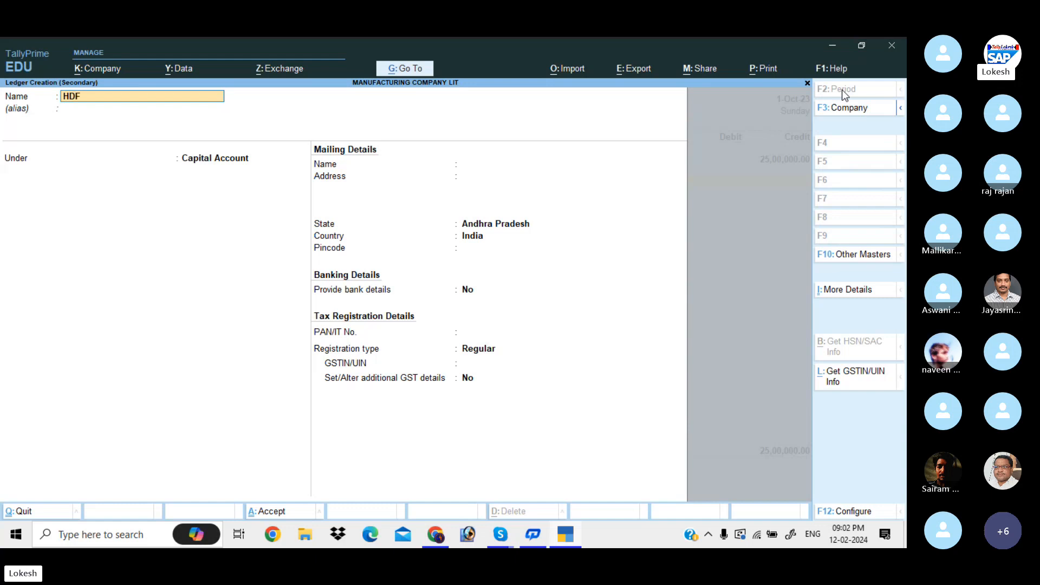
{"action": "type", "text": "C Bank"}
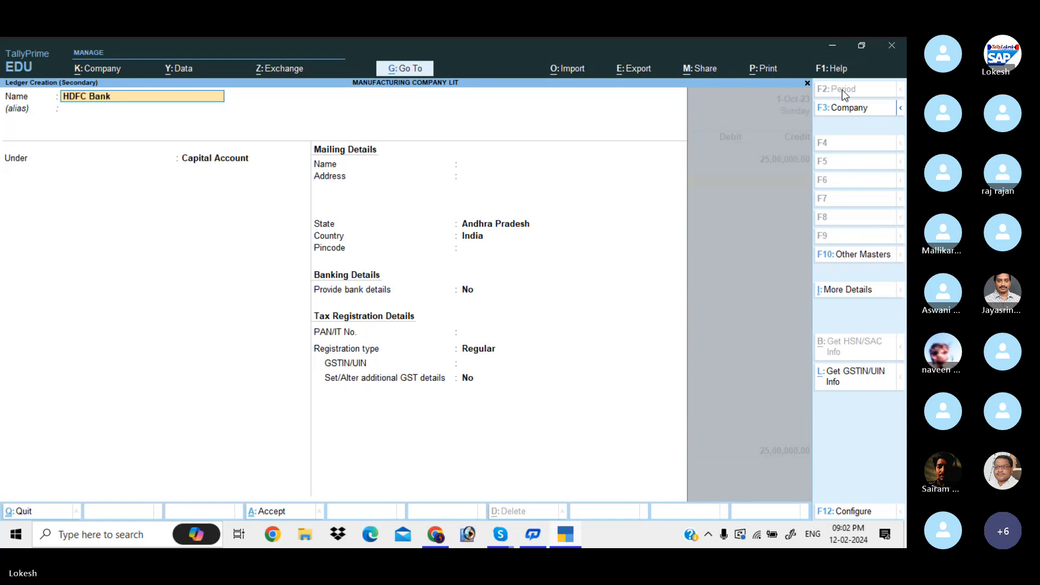
{"action": "key", "text": "Return"}
{"action": "key", "text": "Return"}
{"action": "type", "text": "Ba"}
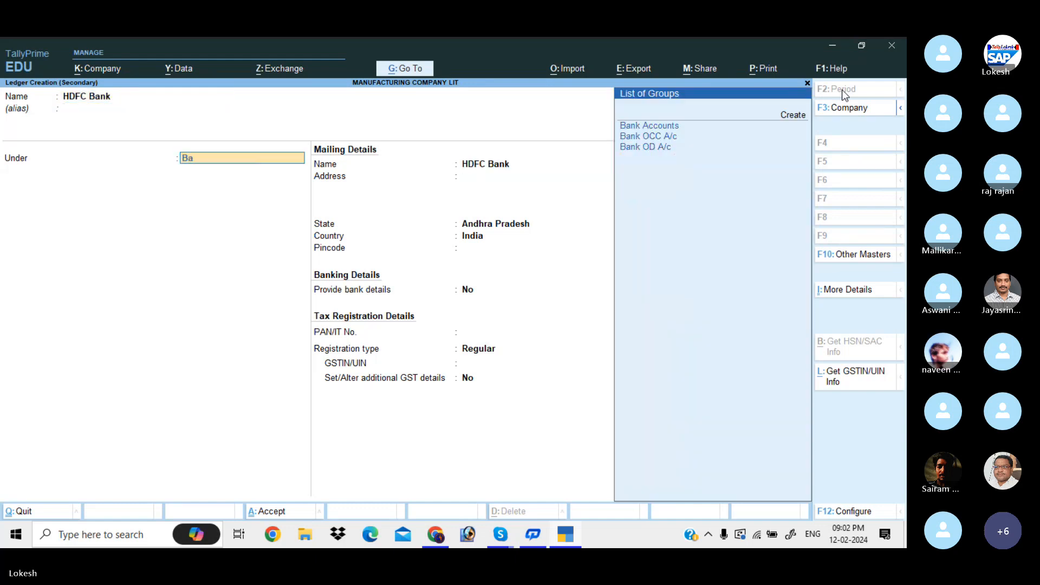
{"action": "key", "text": "Return"}
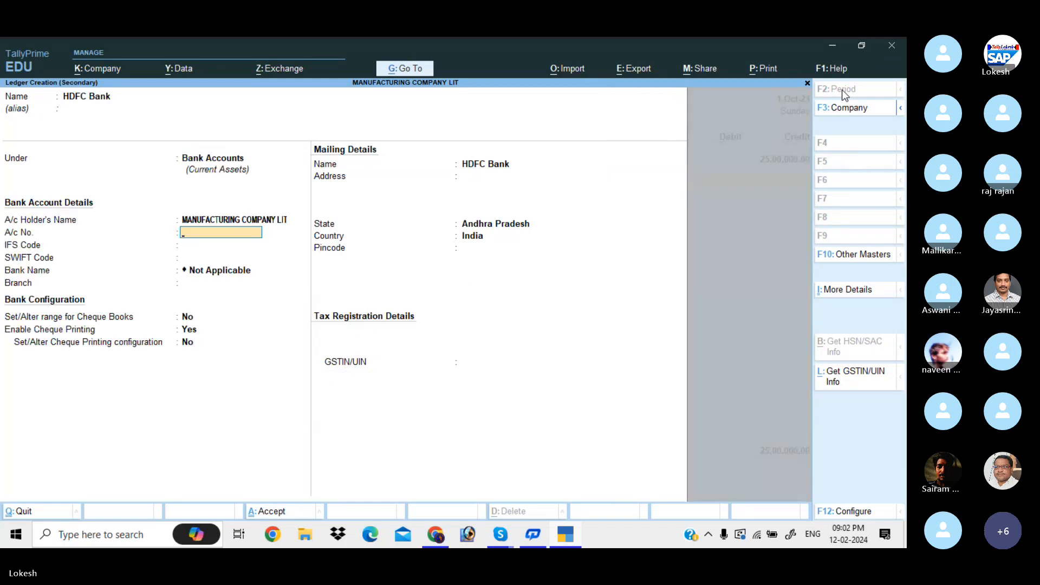
{"action": "key", "text": "ctrl+a"}
{"action": "key", "text": "ctrl+a"}
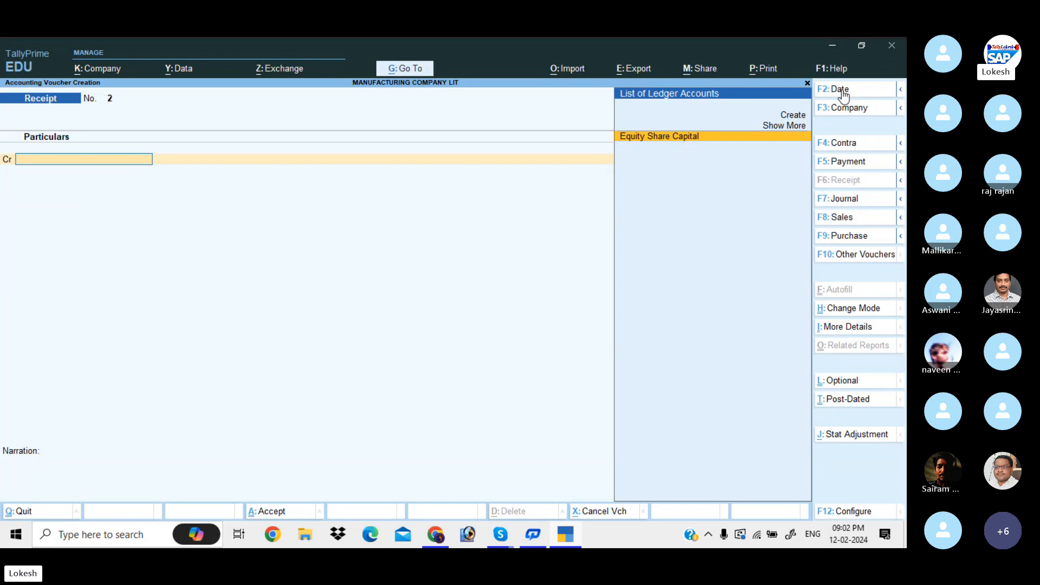
Step: Open a new Payment voucher and create the ledger Sd Godown under Deposits (Asset) as its debit account
{"action": "left_click", "coordinate": [868, 164]}
{"action": "key", "text": "alt+c"}
{"action": "type", "text": "Sd"}
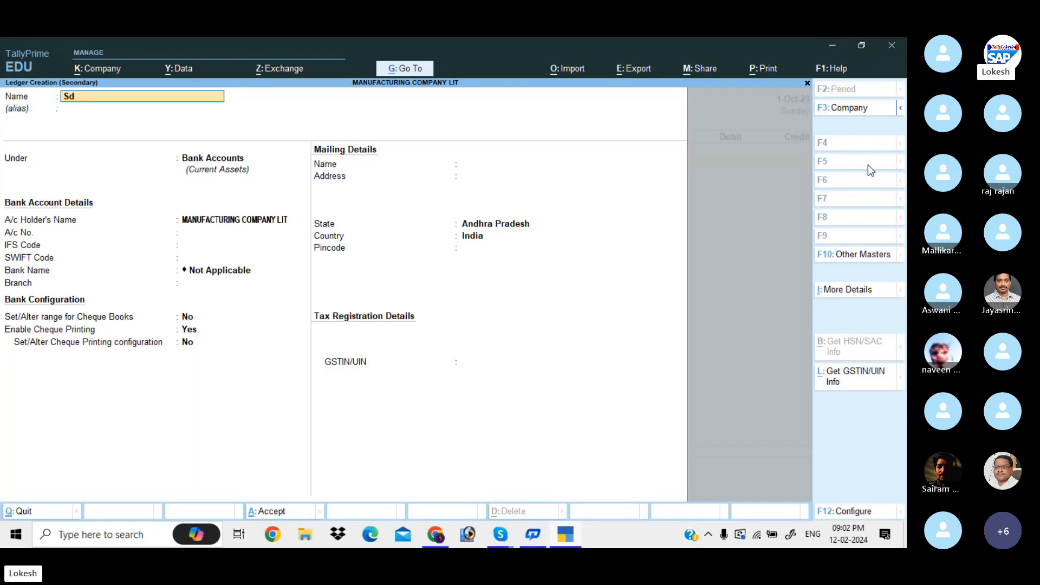
{"action": "type", "text": " God"}
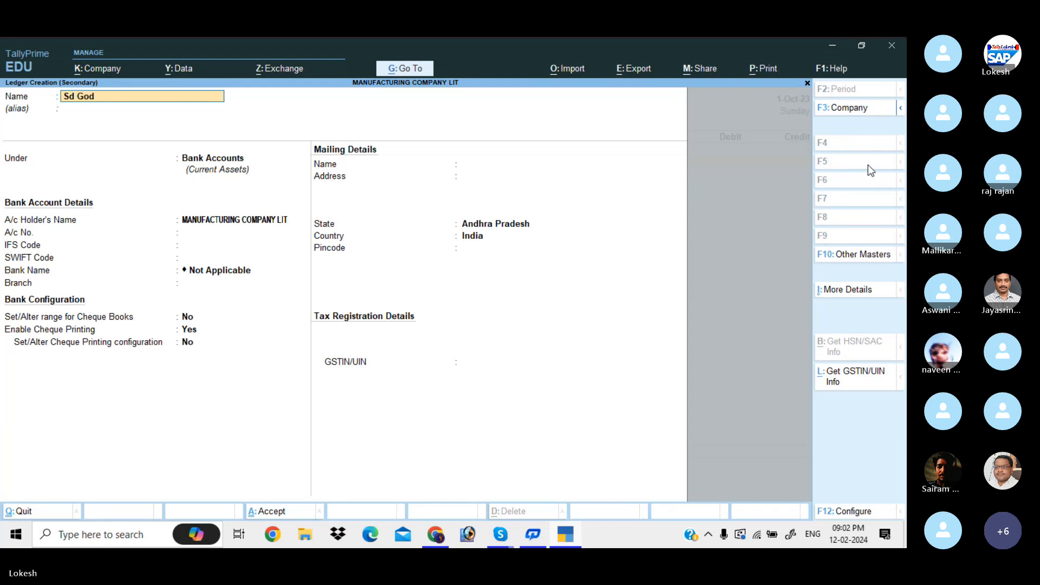
{"action": "type", "text": "own"}
{"action": "key", "text": "Return"}
{"action": "key", "text": "Return"}
{"action": "type", "text": "De"}
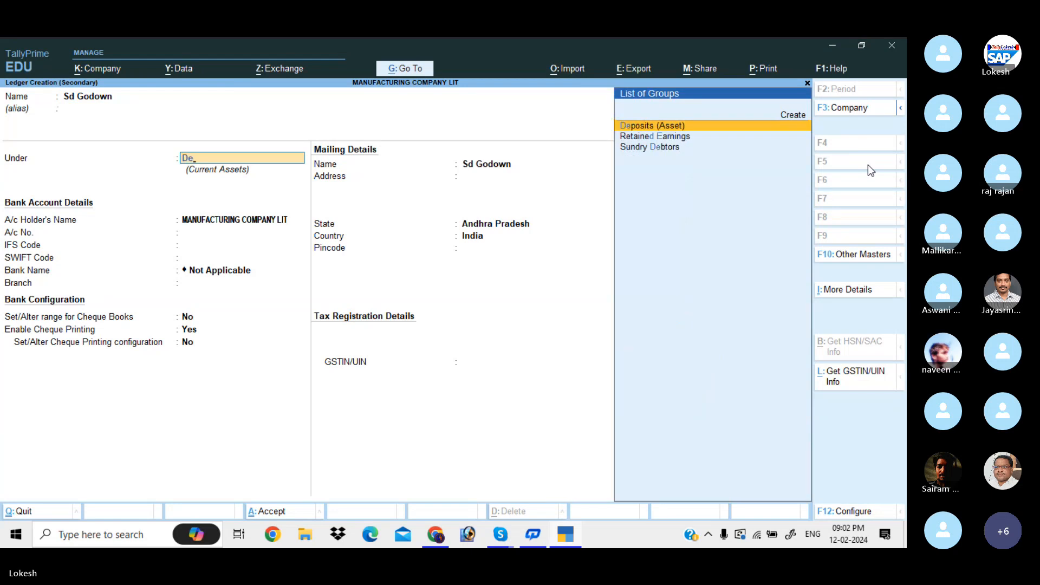
{"action": "key", "text": "Return"}
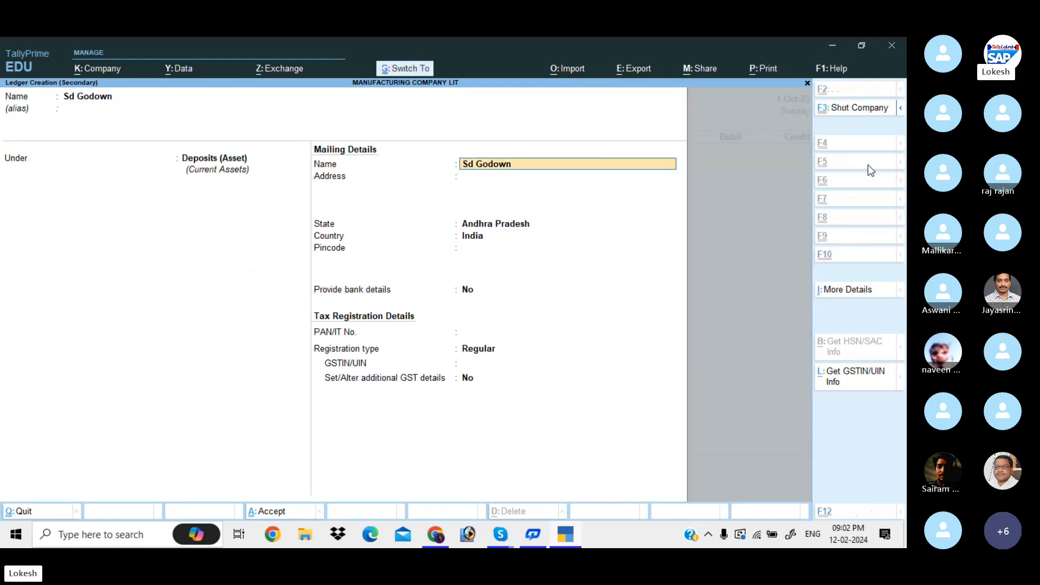
{"action": "key", "text": "ctrl+a"}
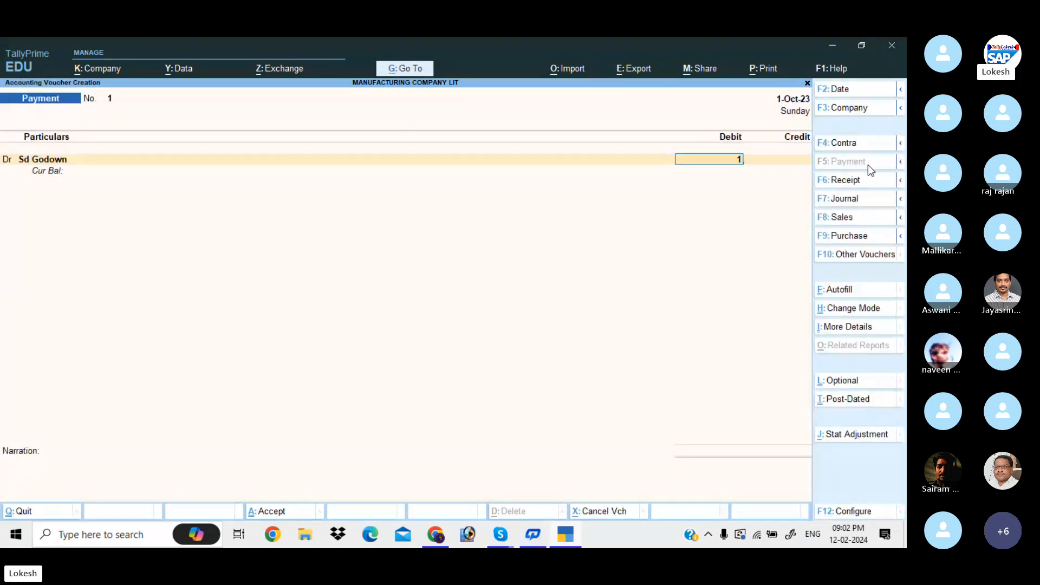
Step: Debit Sd Godown with 175000, credit HDFC Bank with the same amount and save the payment voucher
{"action": "type", "text": "175000"}
{"action": "key", "text": "Return"}
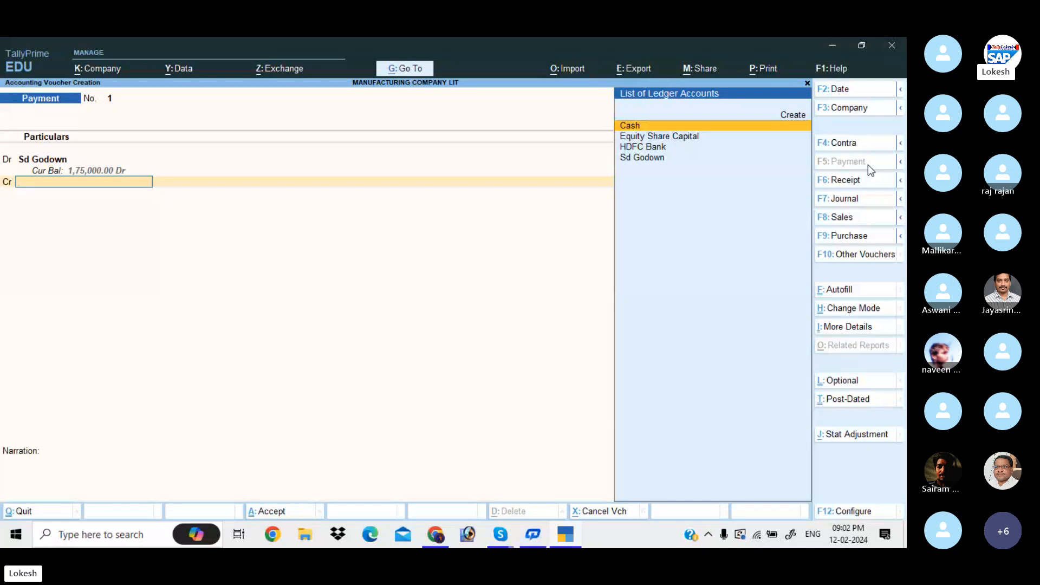
{"action": "type", "text": "H"}
{"action": "key", "text": "Return"}
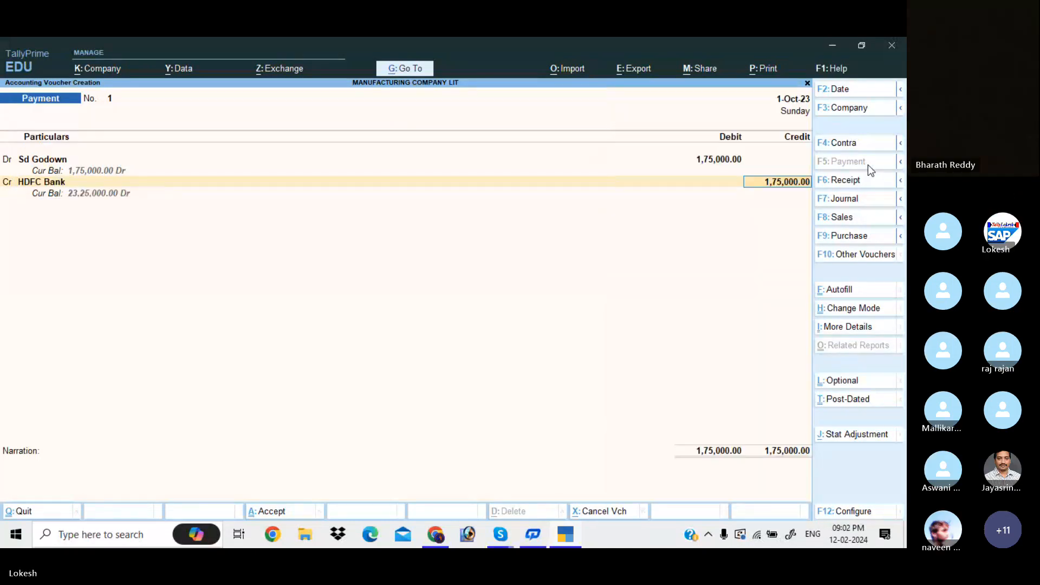
{"action": "key", "text": "ctrl+a"}
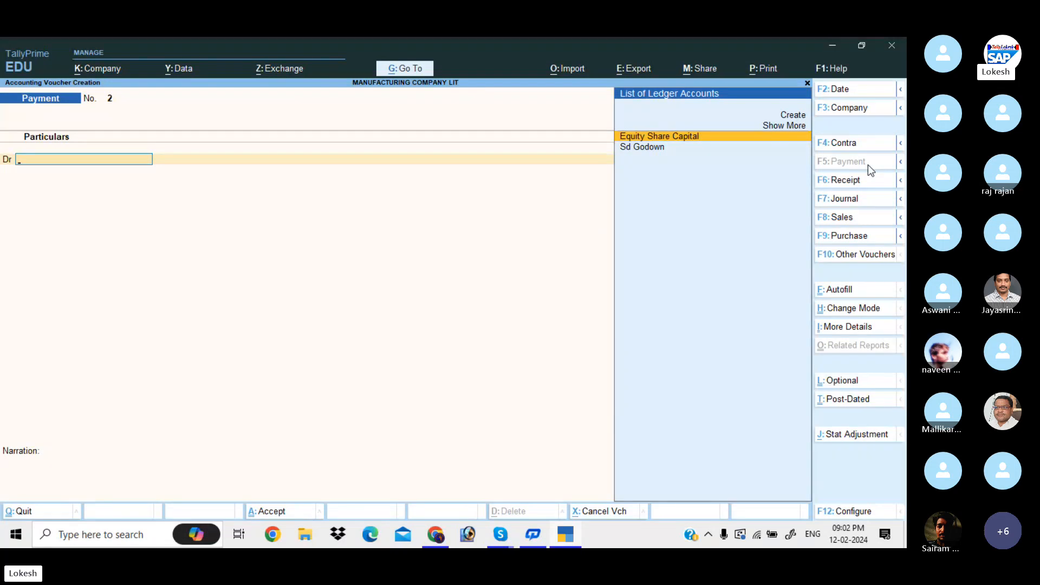
Step: Create the ledger Sd Telephone under Deposits (Asset) as the debit account of the next payment
{"action": "key", "text": "alt+c"}
{"action": "type", "text": "Sd Tel"}
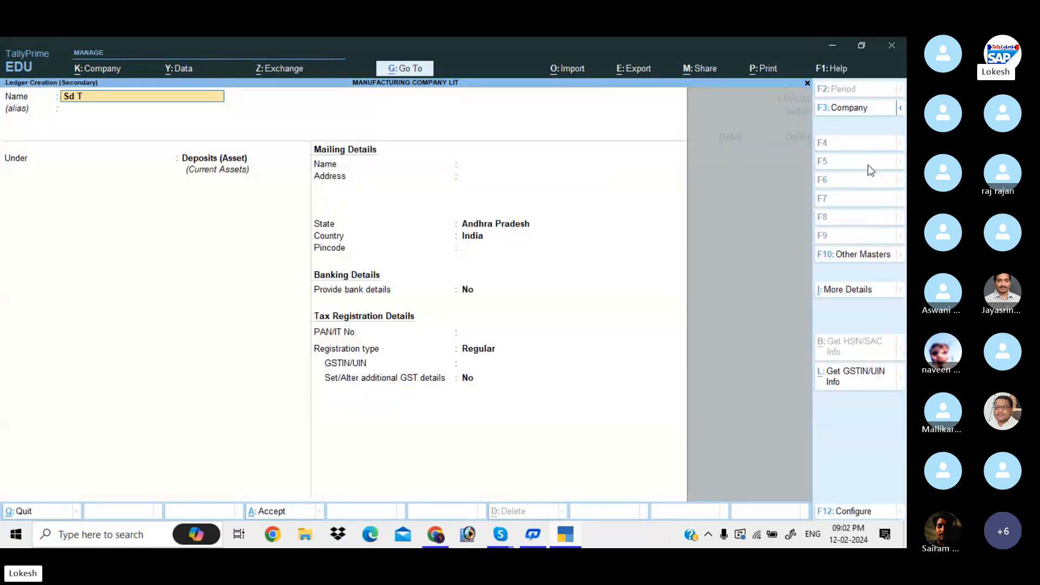
{"action": "key", "text": "BackSpace"}
{"action": "key", "text": "BackSpace"}
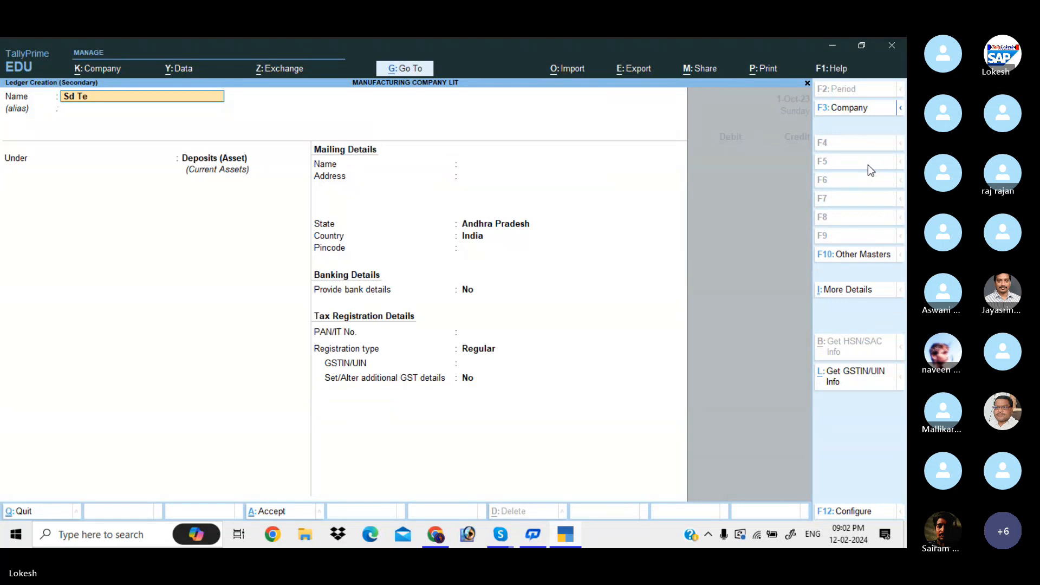
{"action": "type", "text": "elephone"}
{"action": "key", "text": "Return"}
{"action": "key", "text": "Return"}
{"action": "key", "text": "Return"}
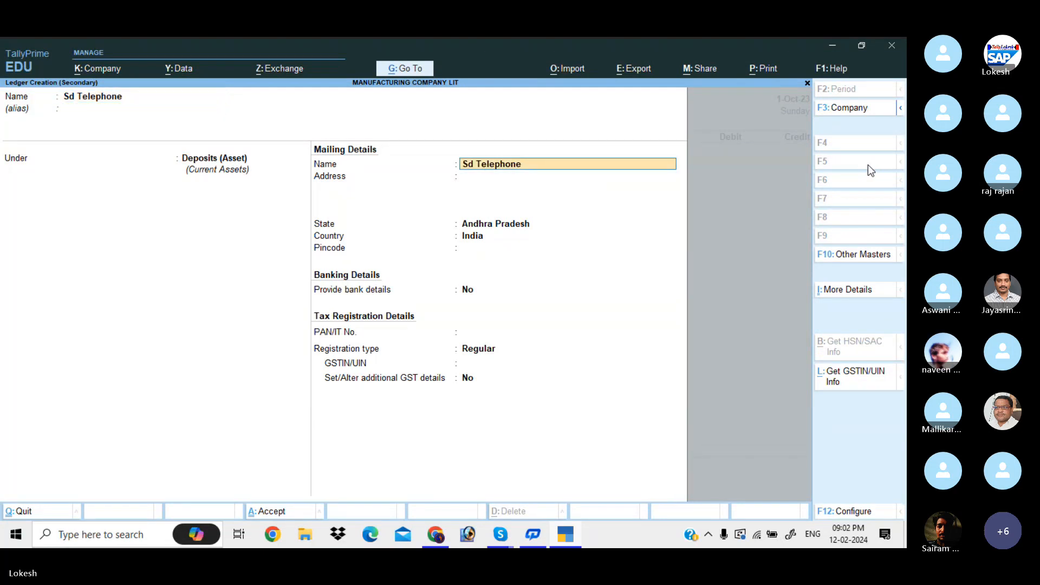
{"action": "key", "text": "ctrl"}
{"action": "key", "text": "ctrl+a"}
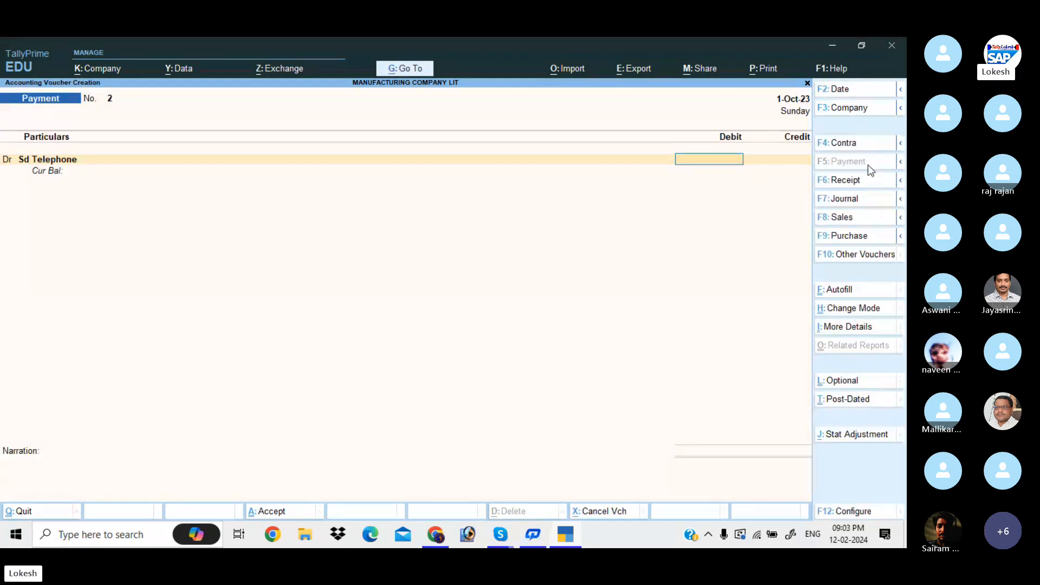
Step: Debit Sd Telephone with 6000, credit HDFC Bank with the same amount and save the payment voucher
{"action": "type", "text": "6000"}
{"action": "key", "text": "Return"}
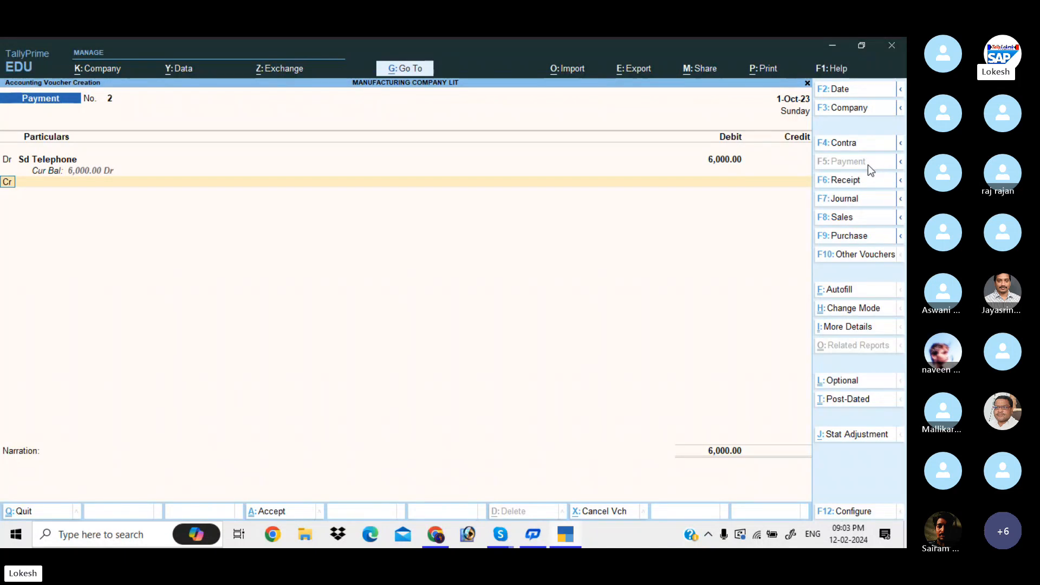
{"action": "key", "text": "Return"}
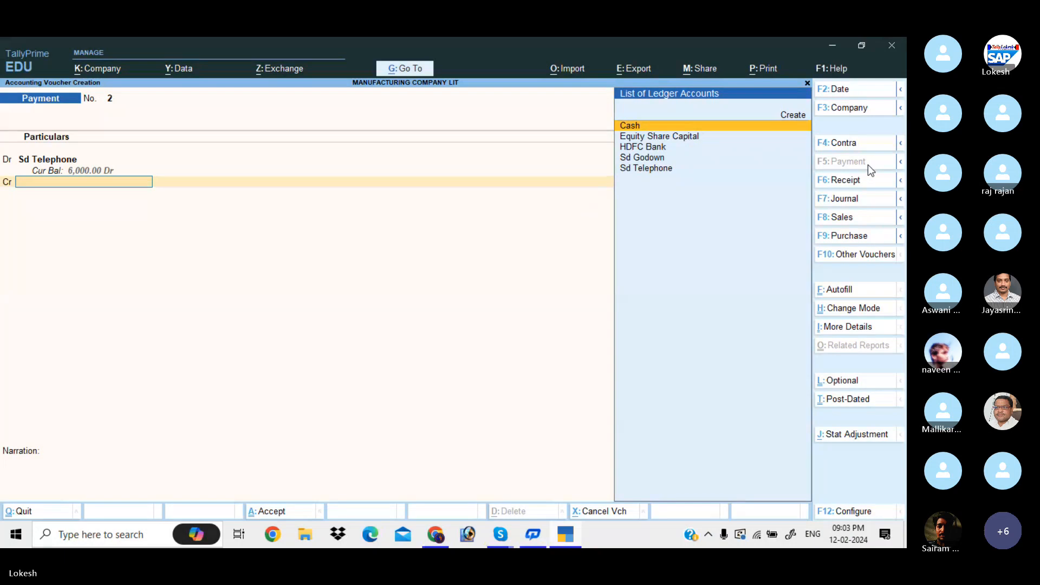
{"action": "key", "text": "Down"}
{"action": "key", "text": "Down"}
{"action": "key", "text": "Return"}
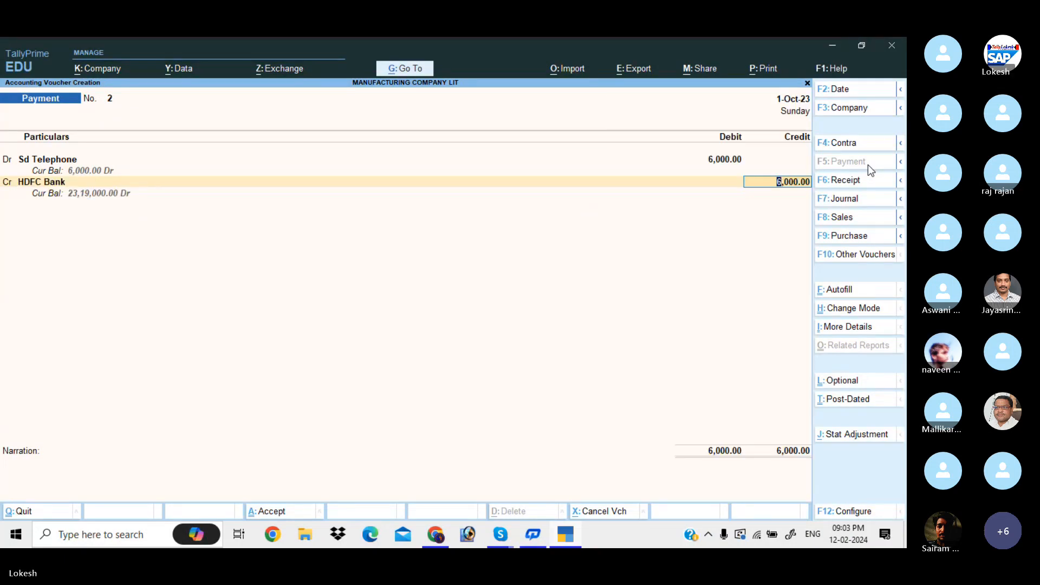
{"action": "key", "text": "ctrl+a"}
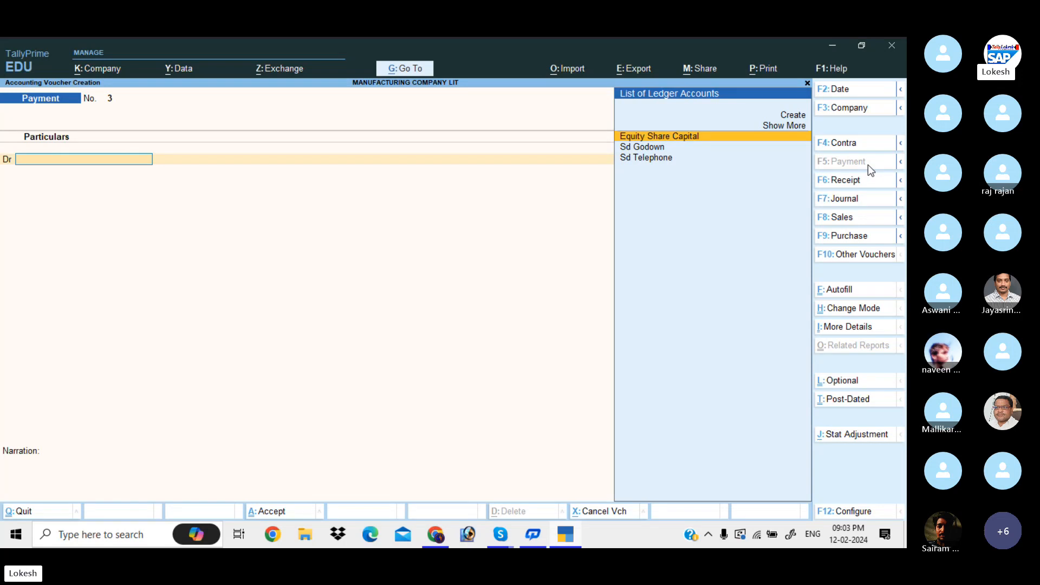
Step: Create the ledger Static Electricity Resistant Gloves under Fixed Assets and debit it with 40000 in the new payment
{"action": "key", "text": "alt+c"}
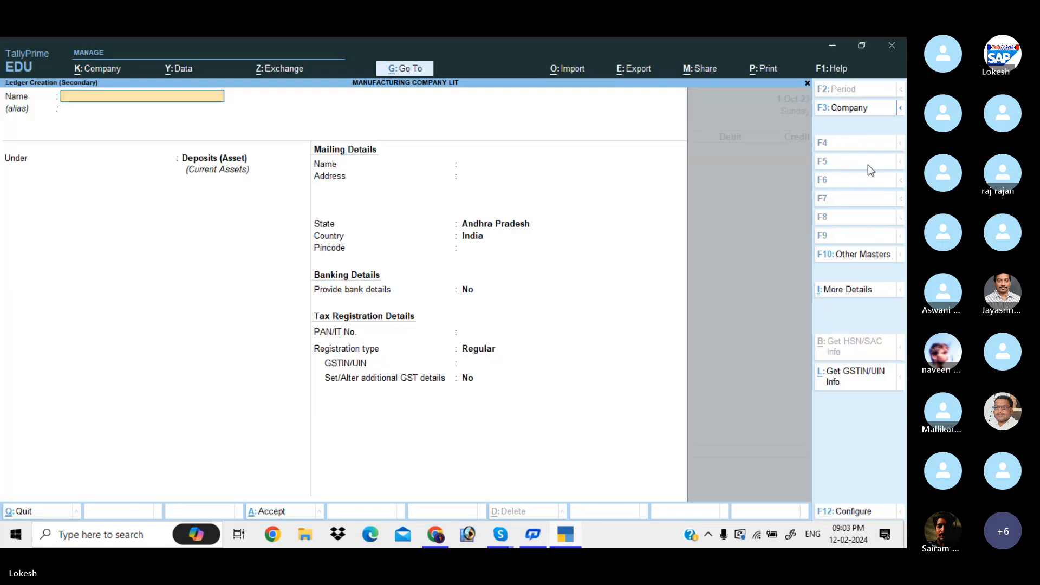
{"action": "type", "text": "ST"}
{"action": "type", "text": "tat"}
{"action": "type", "text": "ic Elec"}
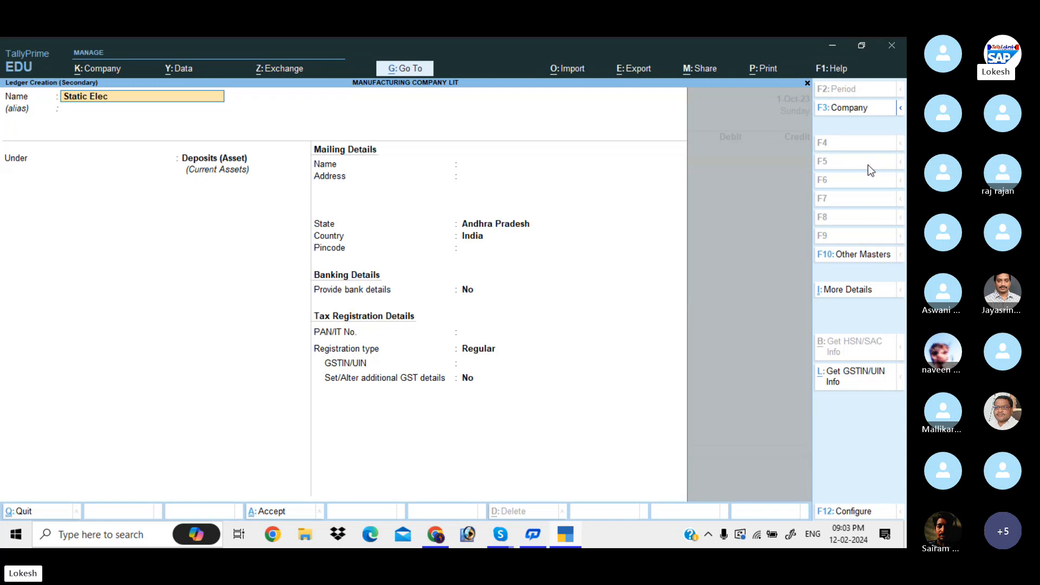
{"action": "type", "text": "tricity"}
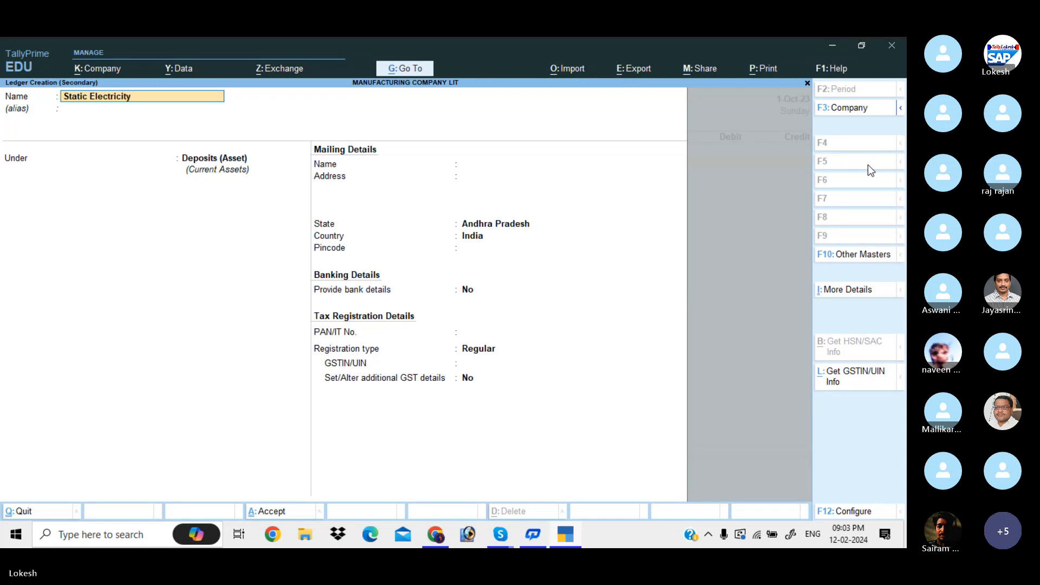
{"action": "type", "text": " Resi"}
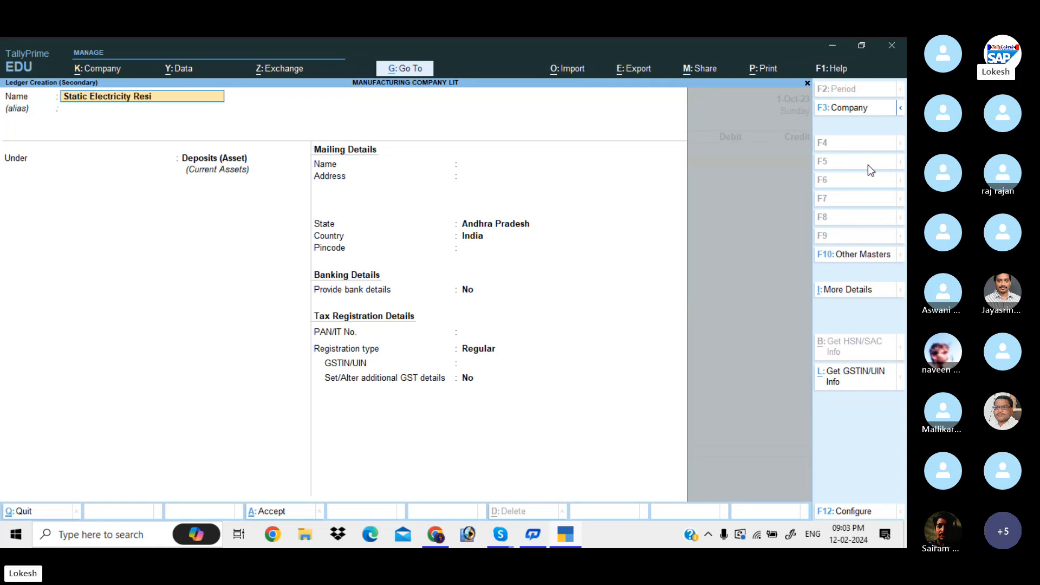
{"action": "type", "text": "stant Gloves"}
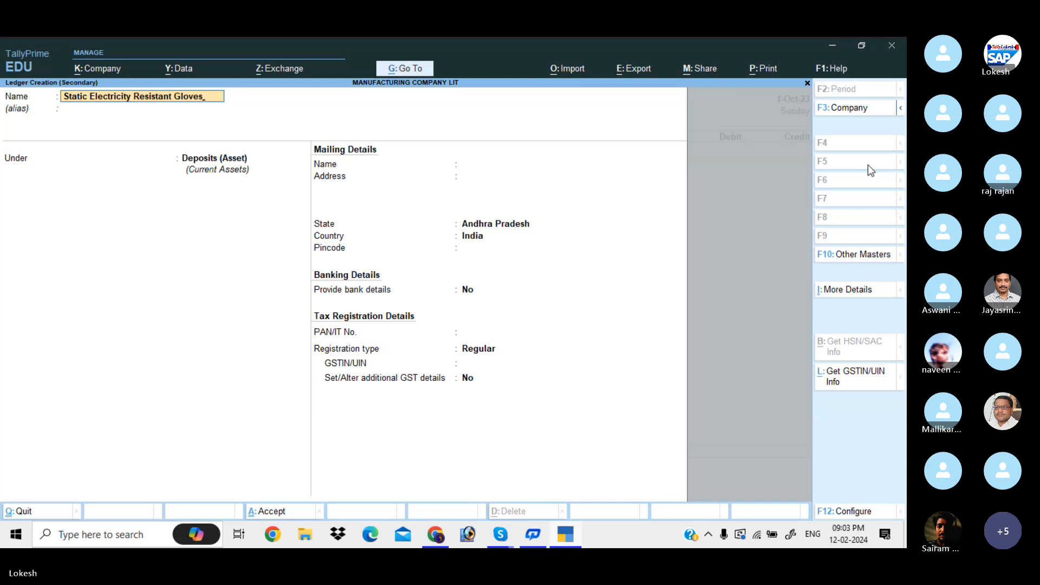
{"action": "key", "text": "Return"}
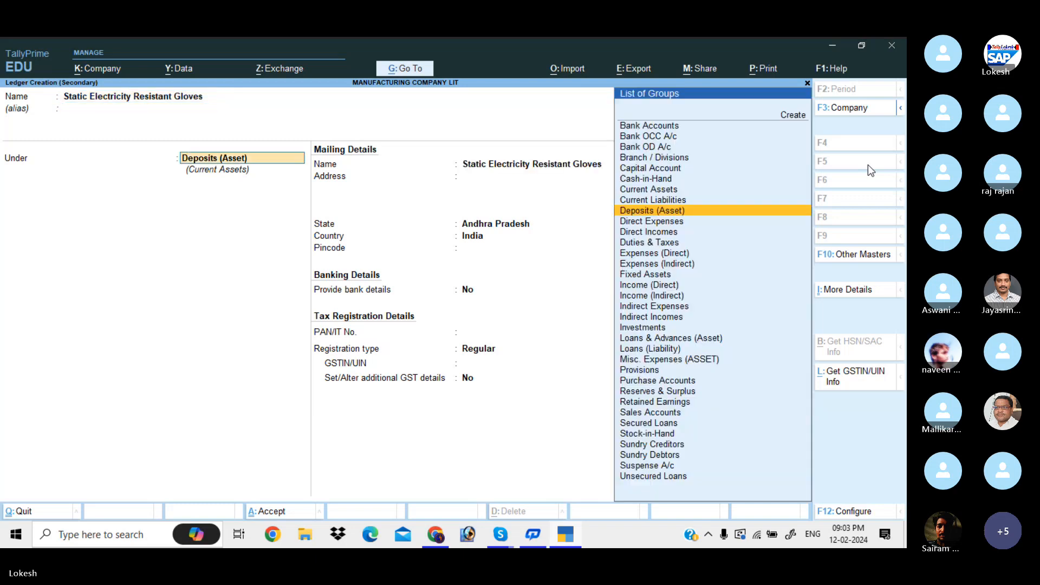
{"action": "type", "text": "Sun"}
{"action": "key", "text": "BackSpace"}
{"action": "key", "text": "BackSpace"}
{"action": "key", "text": "BackSpace"}
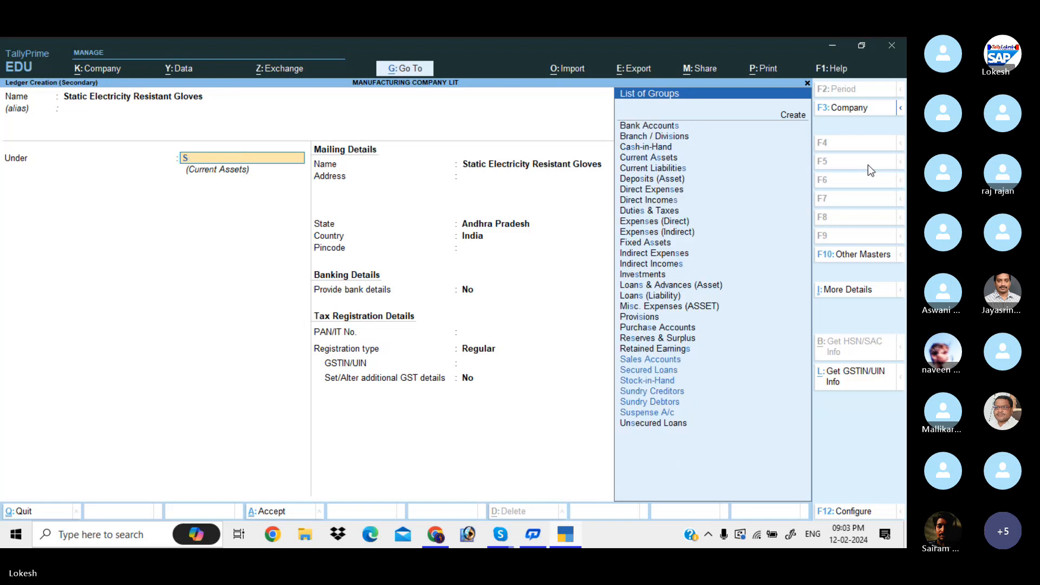
{"action": "type", "text": "fix"}
{"action": "key", "text": "Return"}
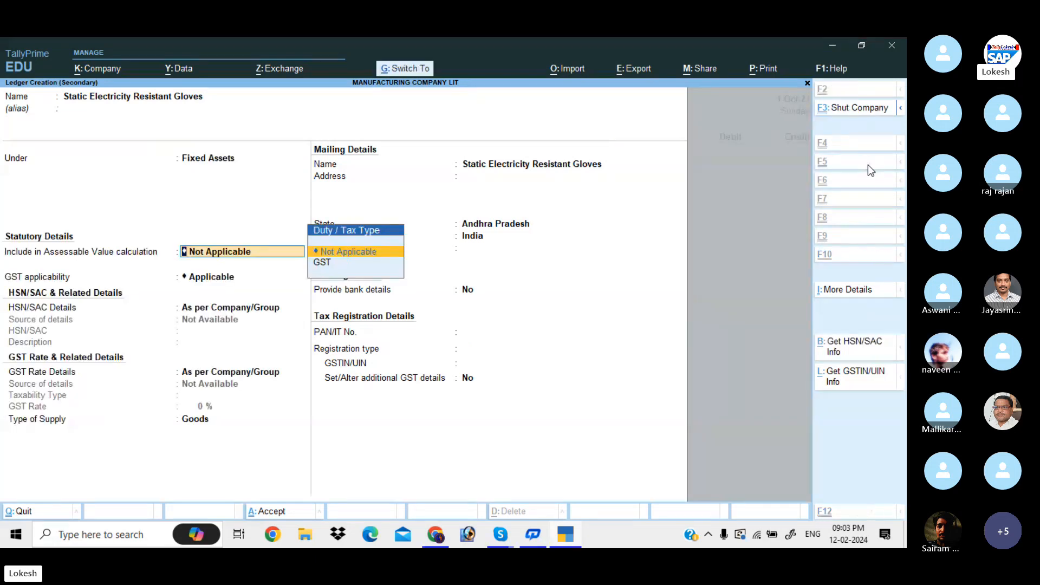
{"action": "key", "text": "ctrl+a"}
{"action": "type", "text": "40000"}
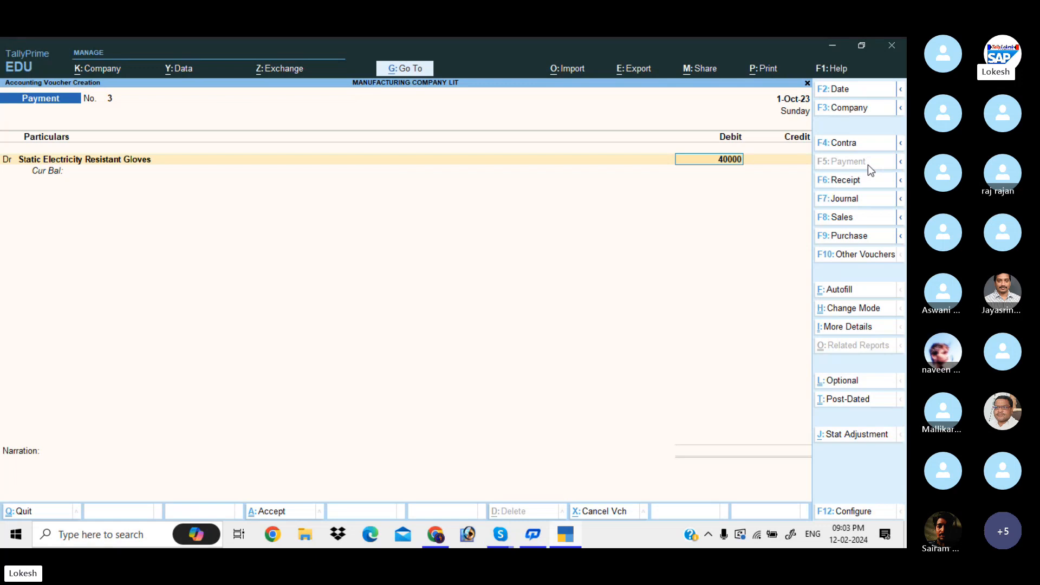
{"action": "key", "text": "Return"}
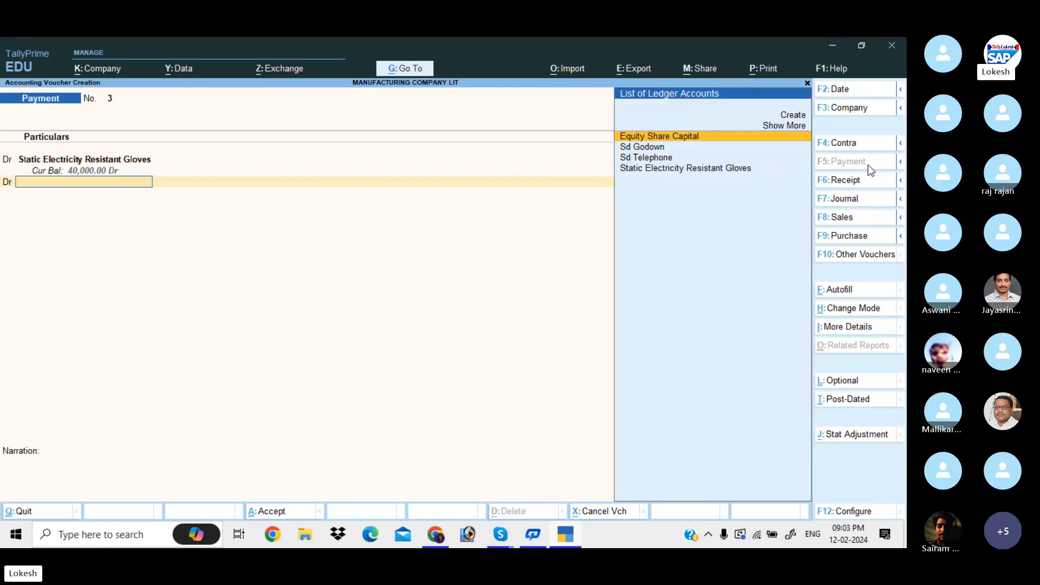
Step: Create the ledger Voltage Testing Meter under Fixed Assets and debit it with 30000 in the same payment
{"action": "key", "text": "alt+c"}
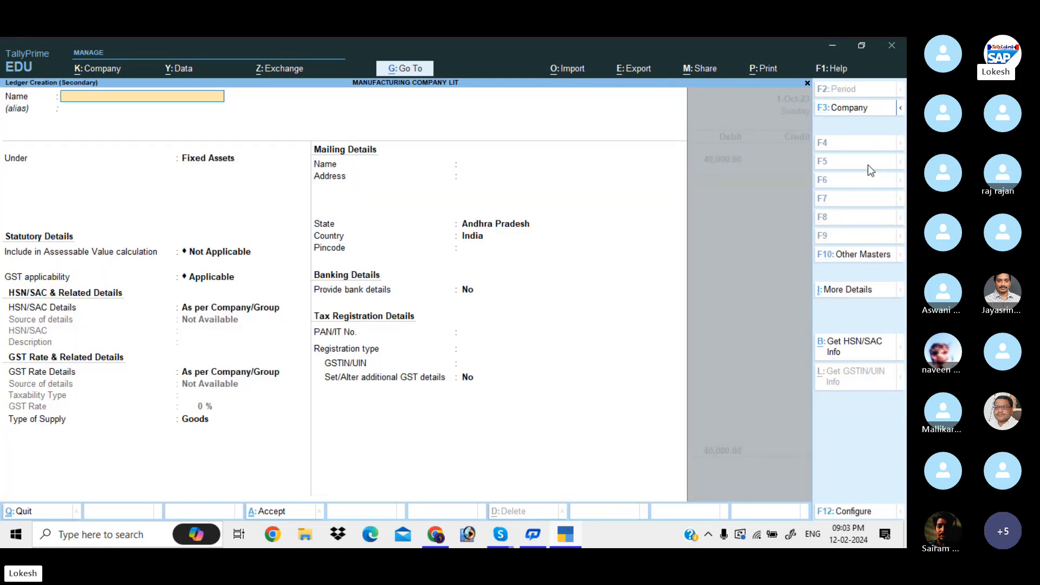
{"action": "type", "text": "Voltage testing Meter"}
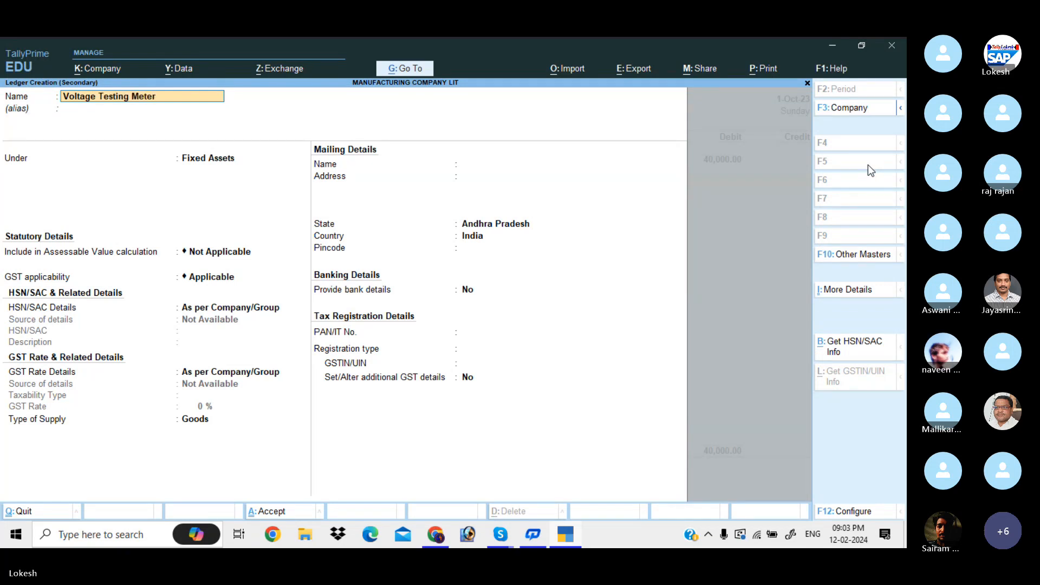
{"action": "key", "text": "Return"}
{"action": "key", "text": "ctrl+a"}
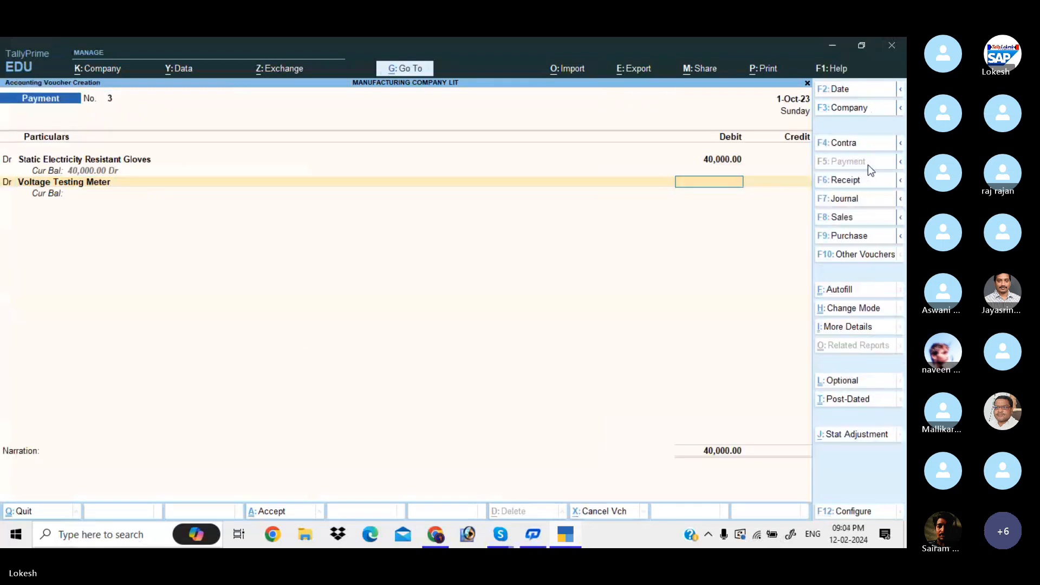
{"action": "type", "text": "30000"}
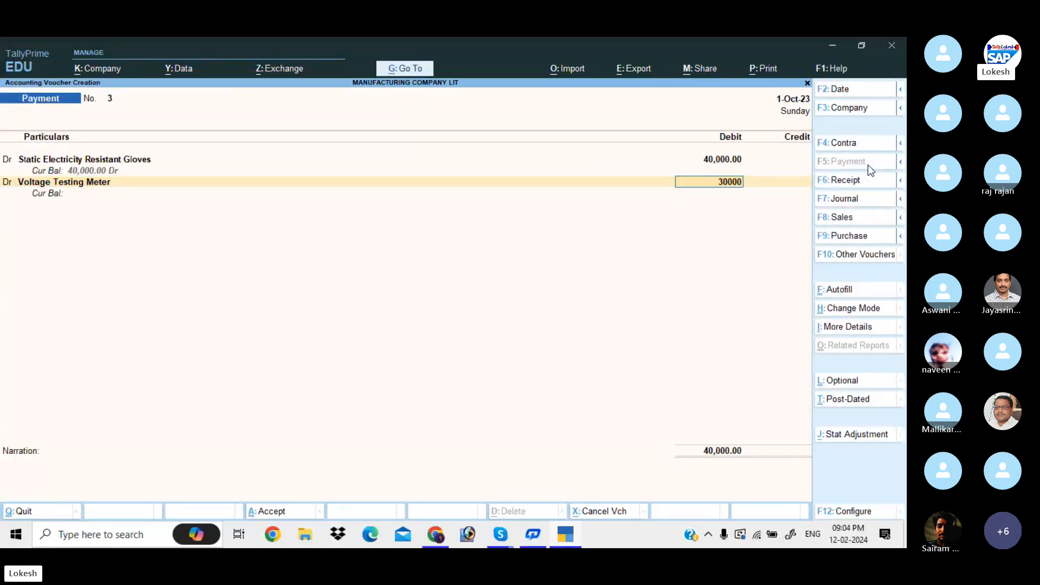
Step: Create the ledger Electrical Fittings under Fixed Assets and debit it with 20000 in the same payment
{"action": "key", "text": "Return"}
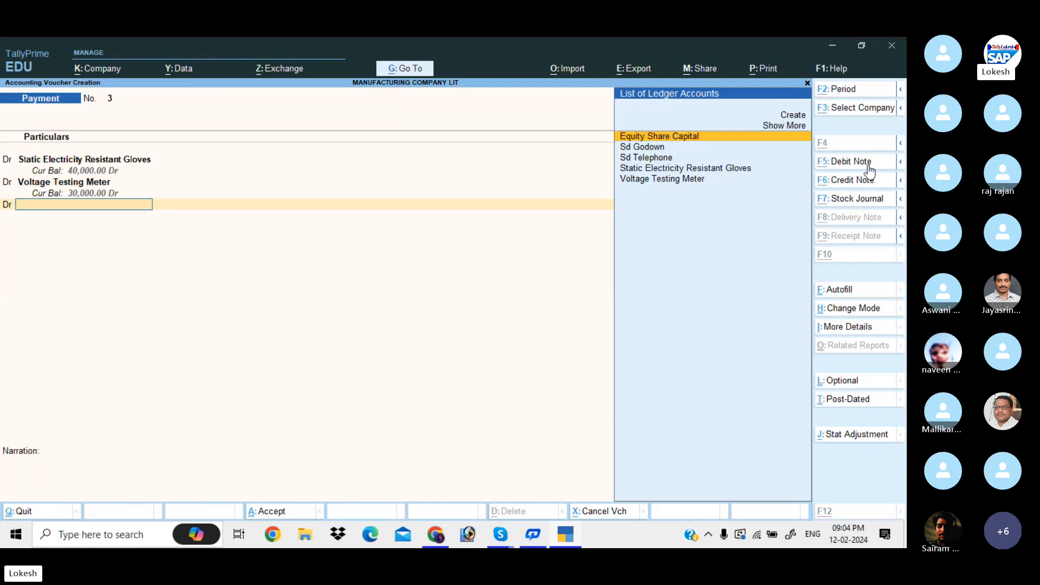
{"action": "key", "text": "alt+c"}
{"action": "type", "text": "Ele"}
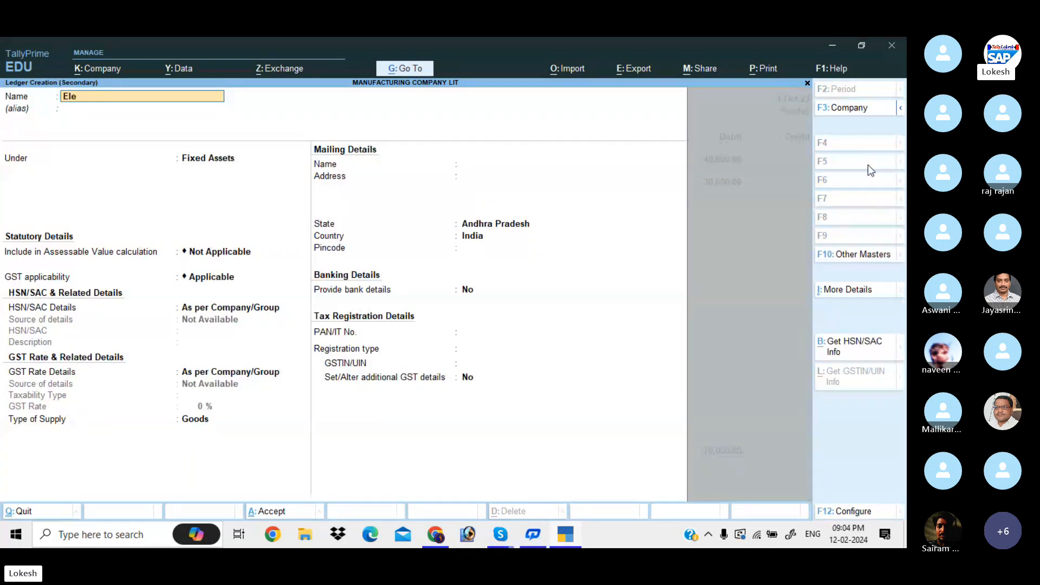
{"action": "type", "text": "ctrical"}
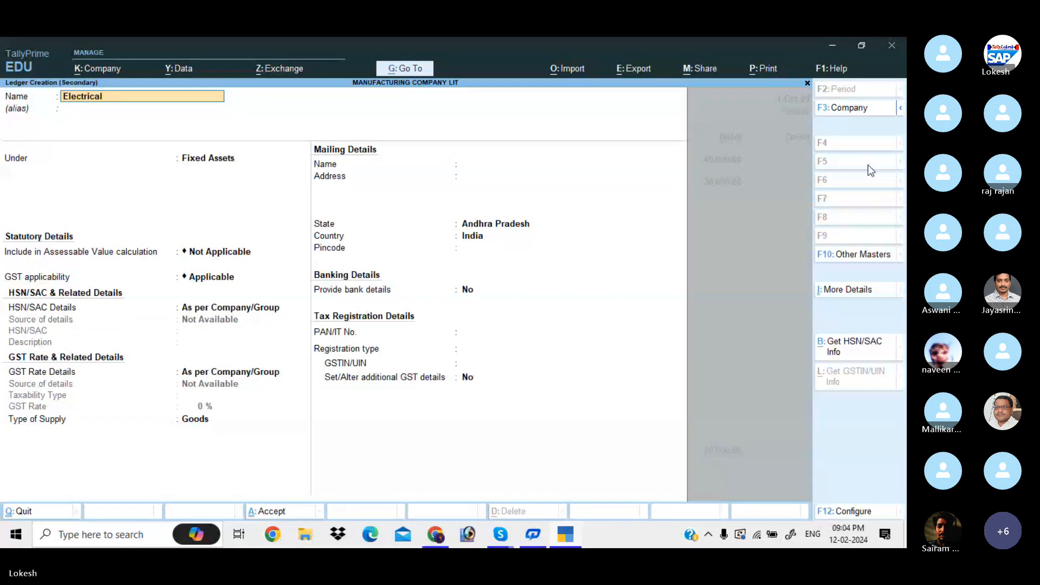
{"action": "type", "text": " fittings"}
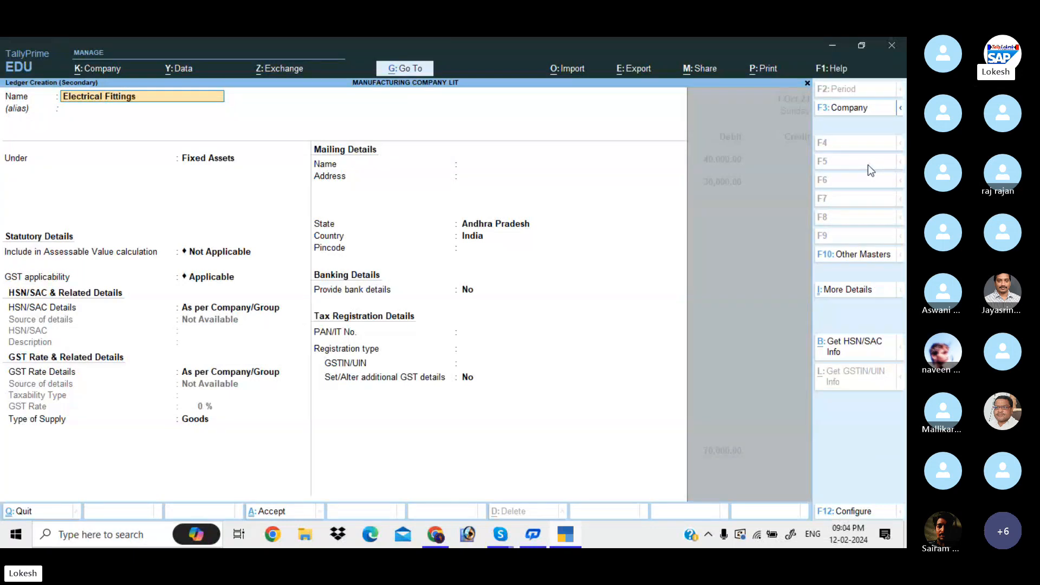
{"action": "key", "text": "Return"}
{"action": "key", "text": "Return"}
{"action": "key", "text": "Return"}
{"action": "key", "text": "ctrl+a"}
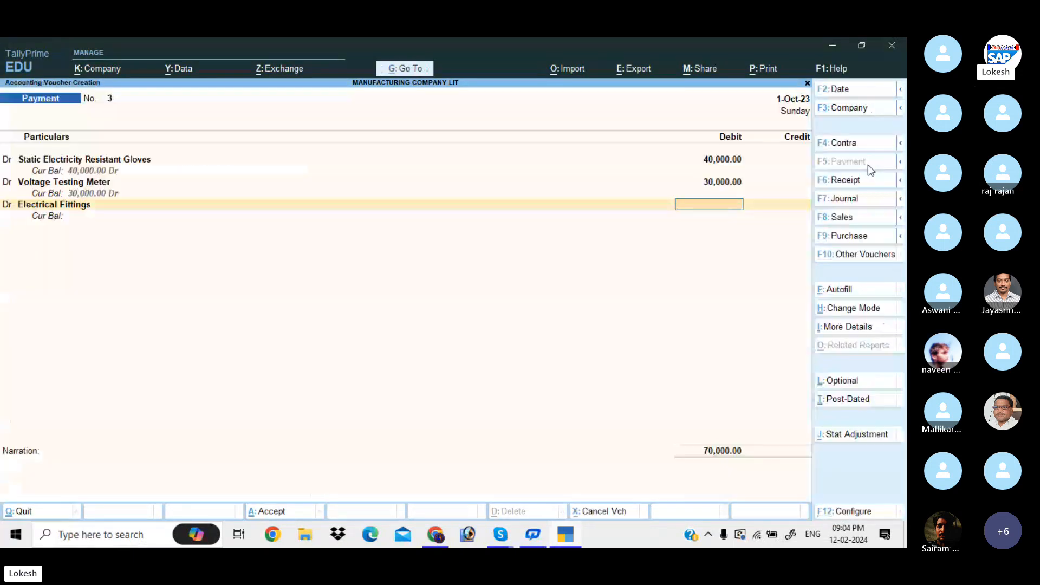
{"action": "type", "text": "20000"}
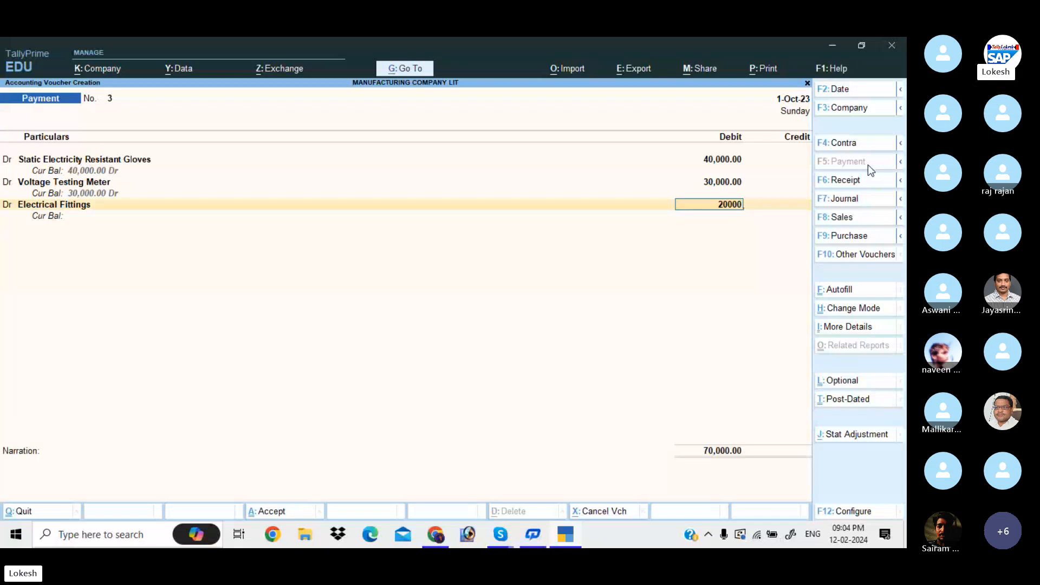
{"action": "key", "text": "Return"}
Step: Create the ledger Computer under Fixed Assets and debit it with 40000 in the payment voucher
{"action": "key", "text": "Return"}
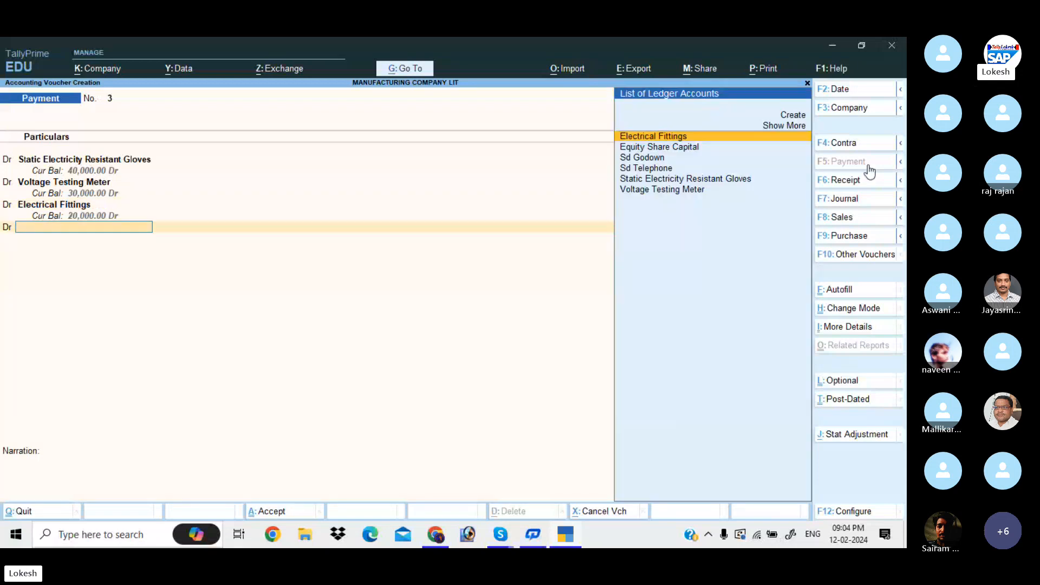
{"action": "key", "text": "alt+c"}
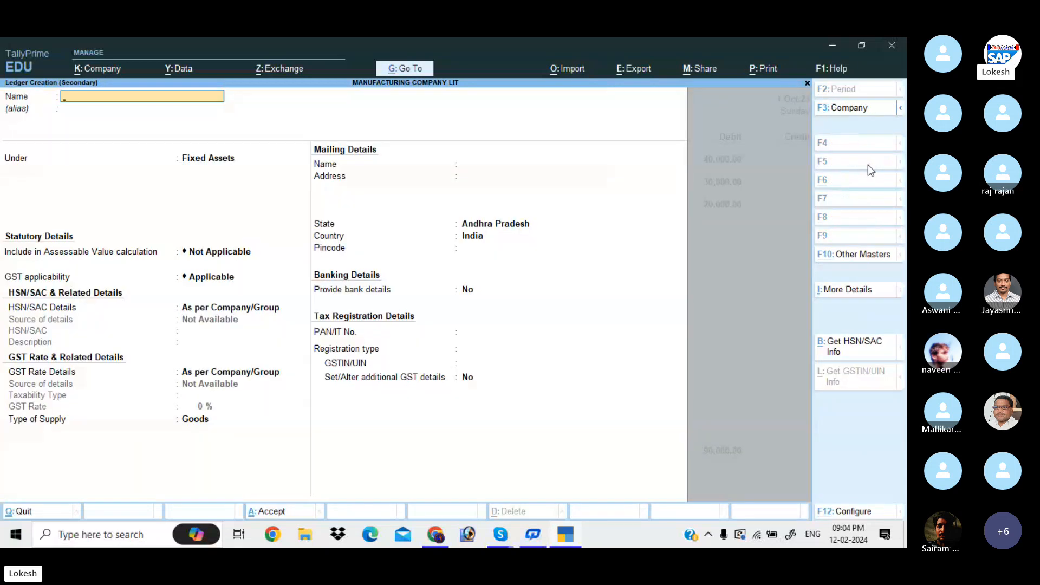
{"action": "type", "text": "Computer"}
{"action": "key", "text": "Return"}
{"action": "key", "text": "Return"}
{"action": "key", "text": "ctrl+a"}
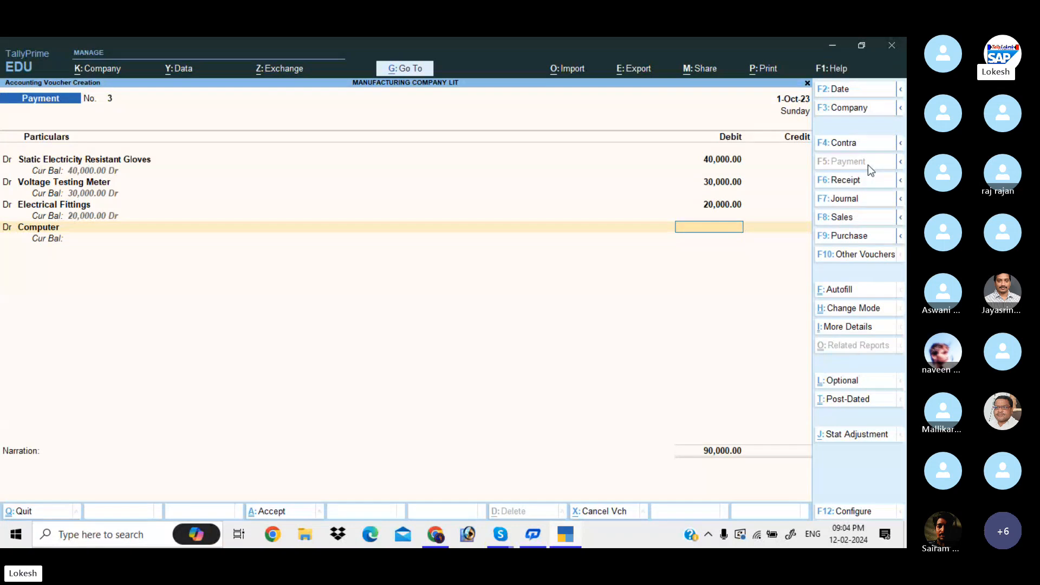
{"action": "type", "text": "40000"}
{"action": "key", "text": "Return"}
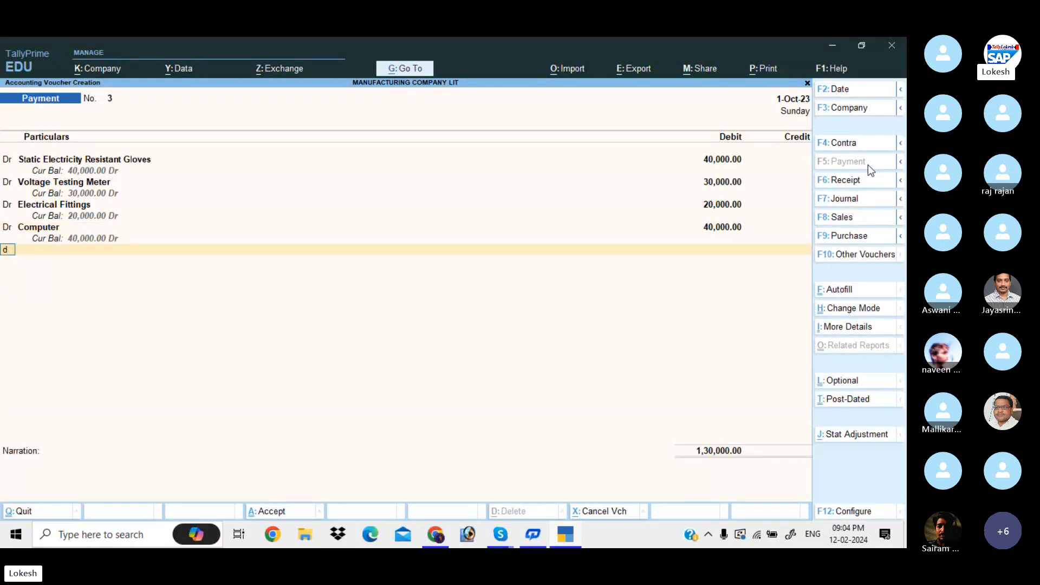
Step: Create the ledger Assembling Tables under Fixed Assets and debit it with 50,000 in the payment voucher
{"action": "key", "text": "Return"}
{"action": "key", "text": "alt+c"}
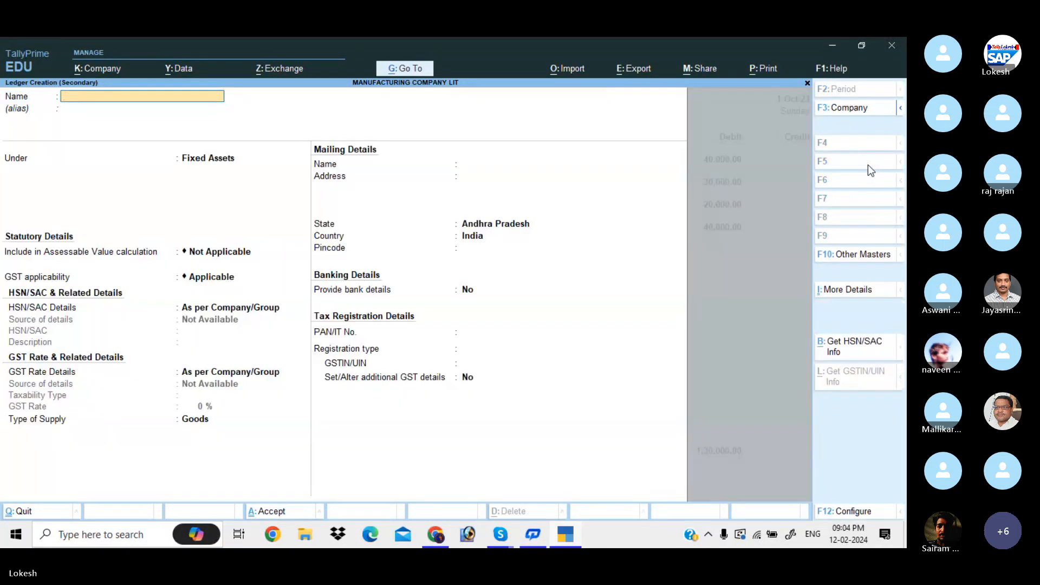
{"action": "type", "text": "Assembling tables"}
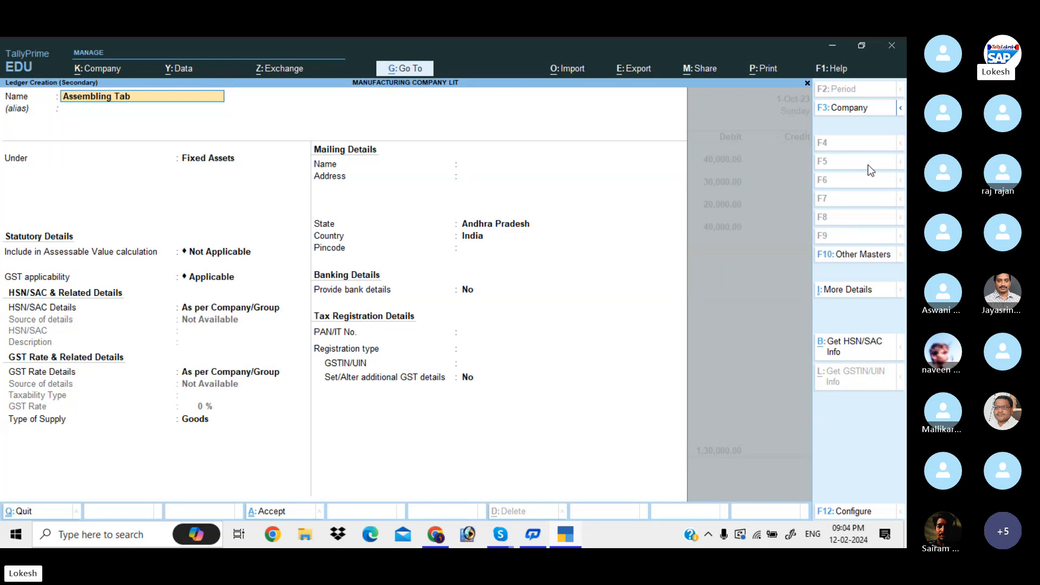
{"action": "key", "text": "Return"}
{"action": "key", "text": "Return"}
{"action": "key", "text": "ctrl+a"}
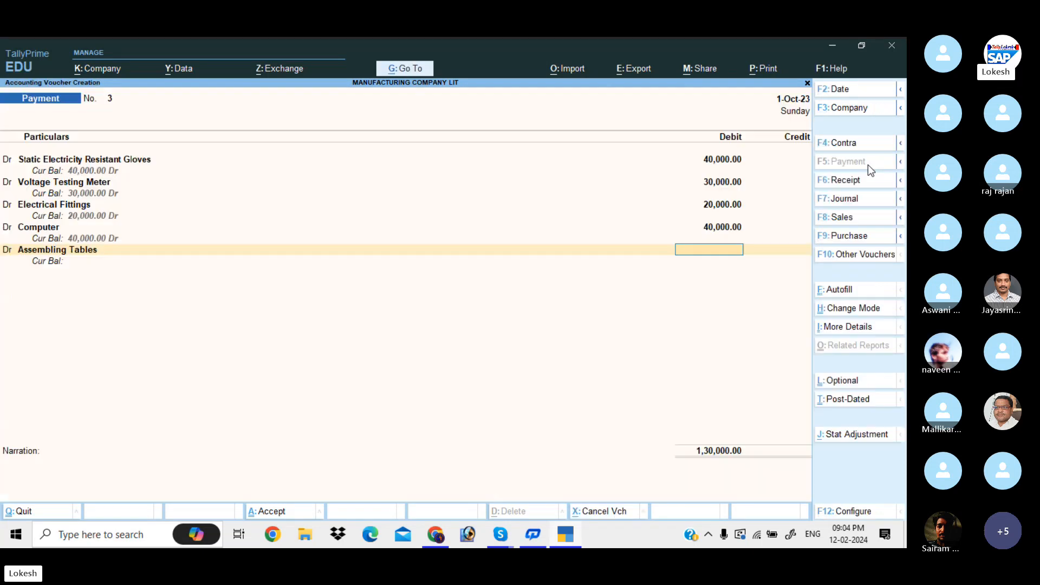
{"action": "type", "text": "50,000"}
{"action": "key", "text": "Return"}
Step: Create the ledger Furniture and Fixtures under Fixed Assets and debit it with 50000 in the payment voucher
{"action": "type", "text": "d"}
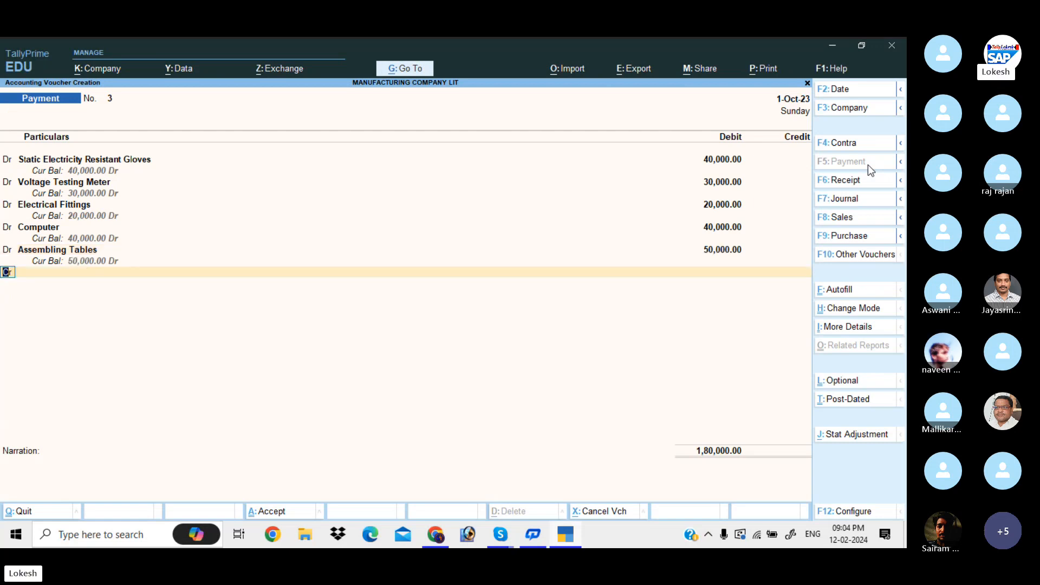
{"action": "key", "text": "Return"}
{"action": "key", "text": "alt+c"}
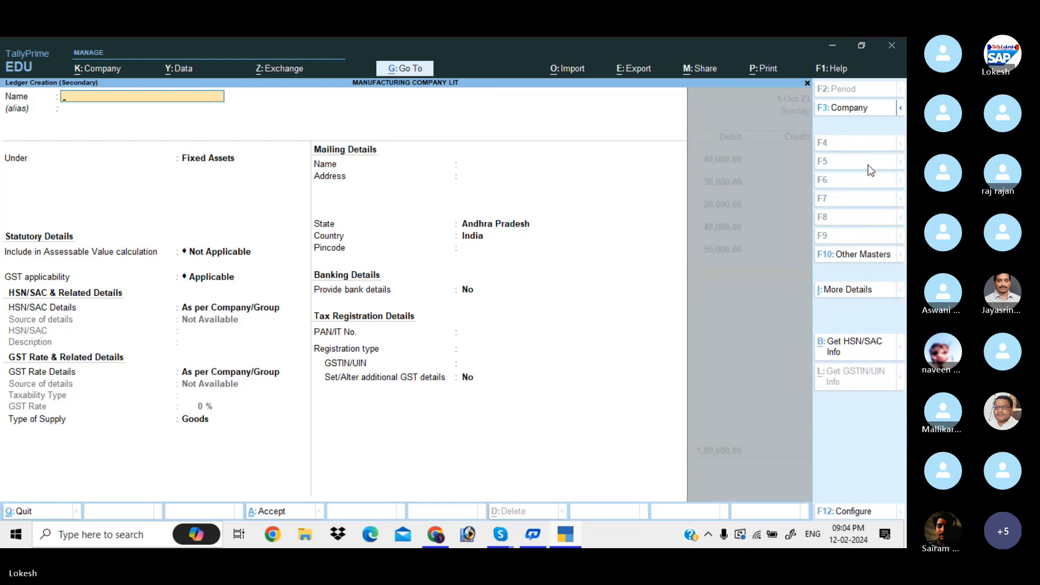
{"action": "type", "text": "Fur"}
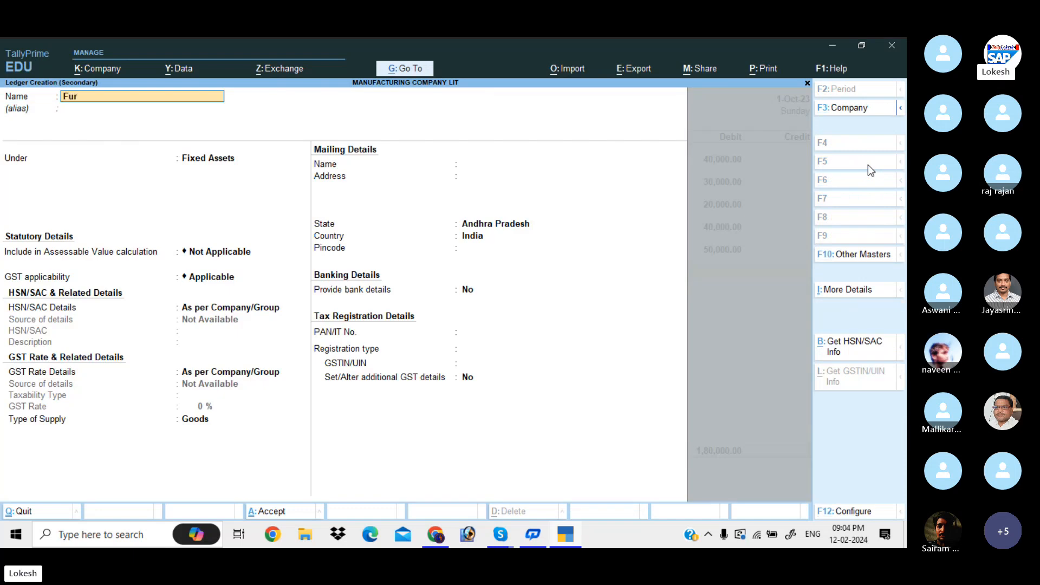
{"action": "type", "text": "niture and Fixtures"}
{"action": "key", "text": "Return"}
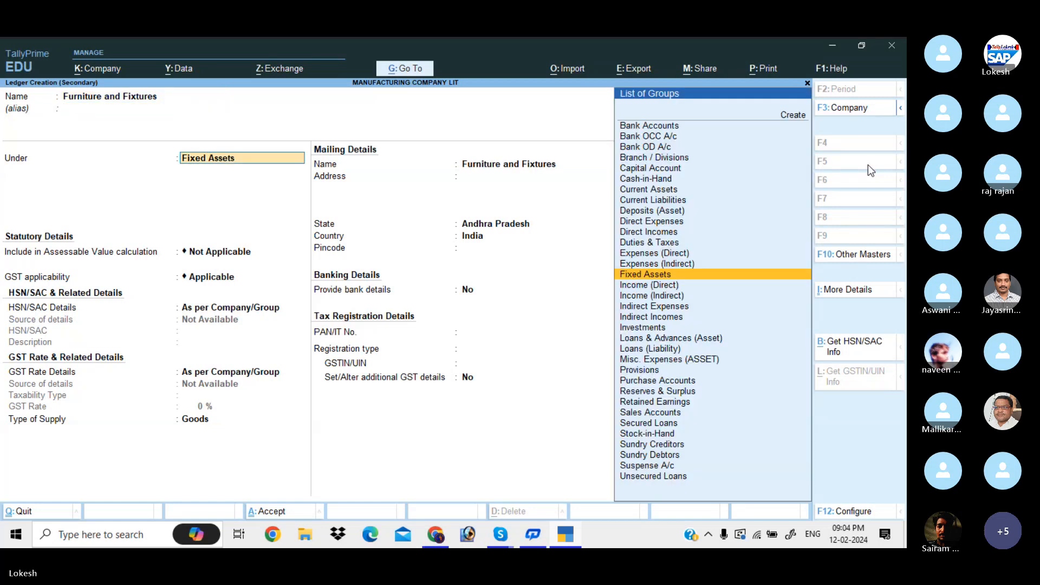
{"action": "key", "text": "ctrl+a"}
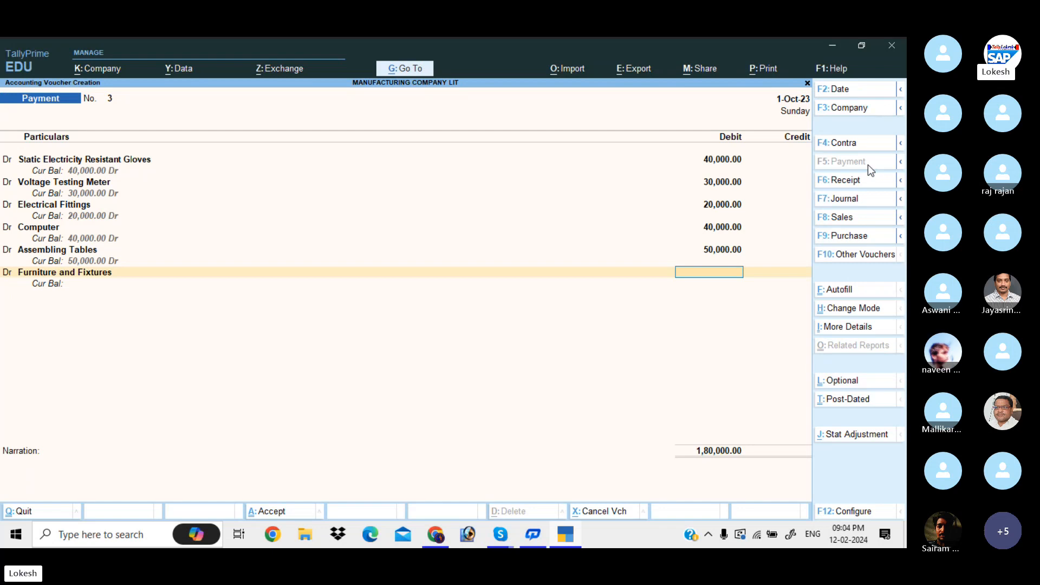
{"action": "type", "text": "50000"}
{"action": "key", "text": "Return"}
Step: Credit HDFC Bank with the balancing amount of 2,30,000 and save the fixed asset payment voucher
{"action": "key", "text": "Return"}
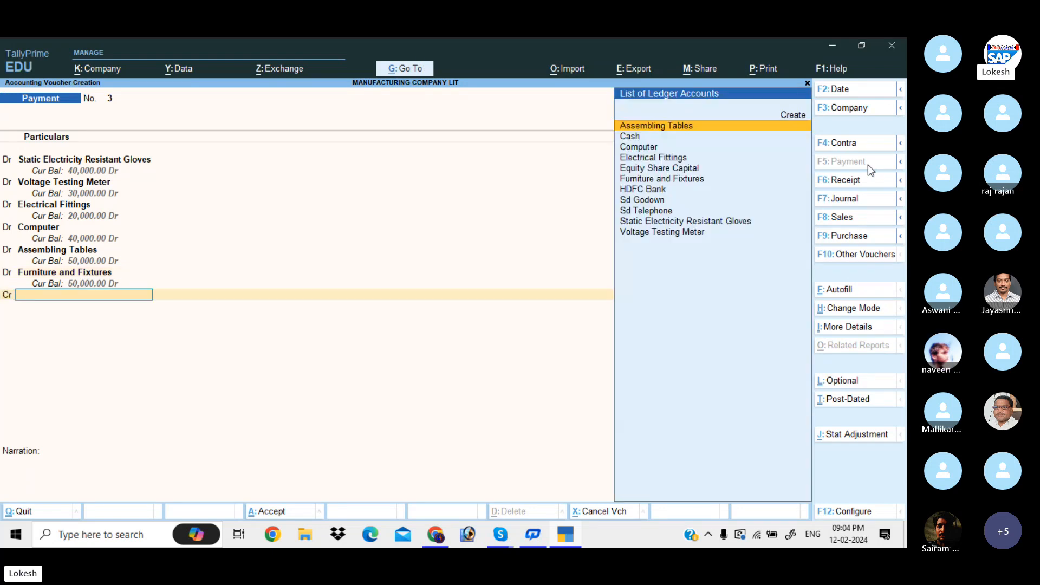
{"action": "type", "text": "h"}
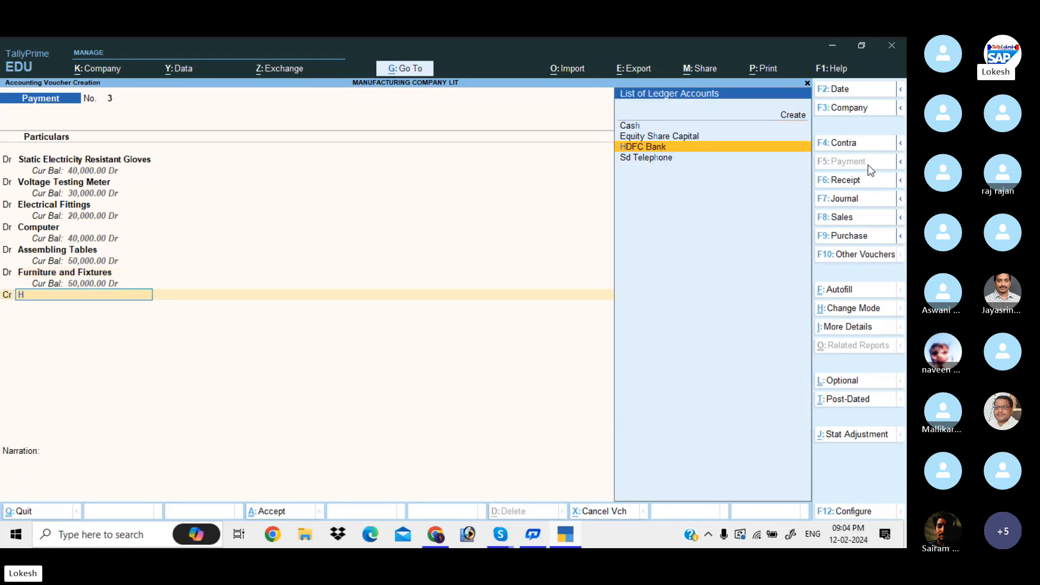
{"action": "key", "text": "Return"}
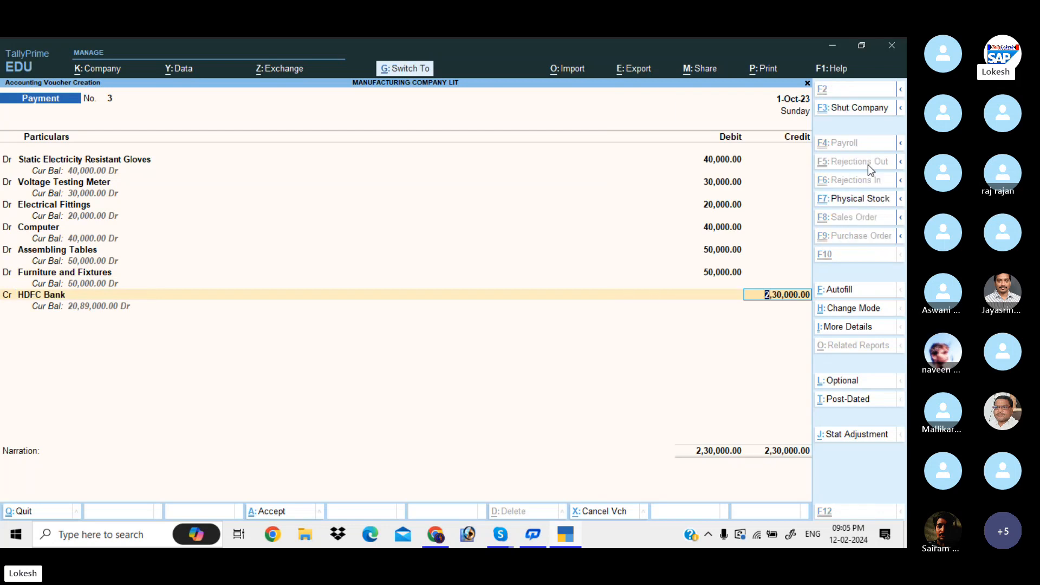
{"action": "key", "text": "ctrl+a"}
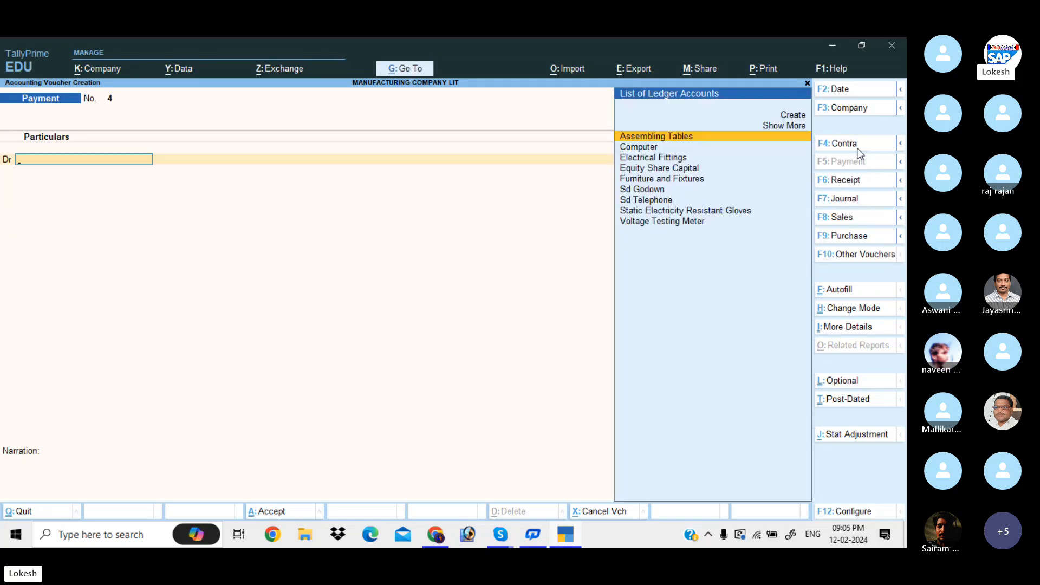
Step: Start a contra voucher and credit HDFC Bank with 50000
{"action": "left_click", "coordinate": [858, 149]}
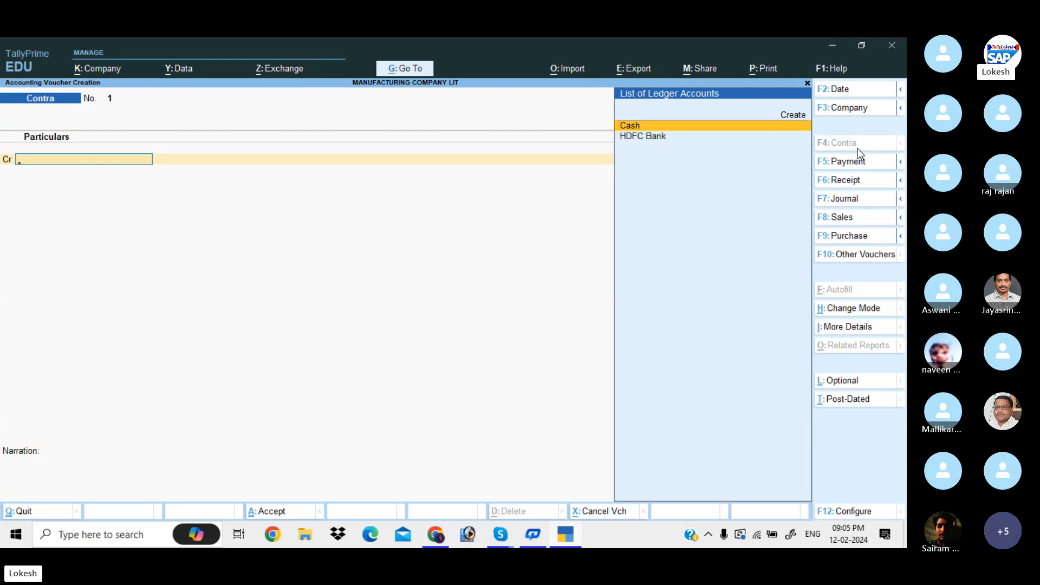
{"action": "key", "text": "Down"}
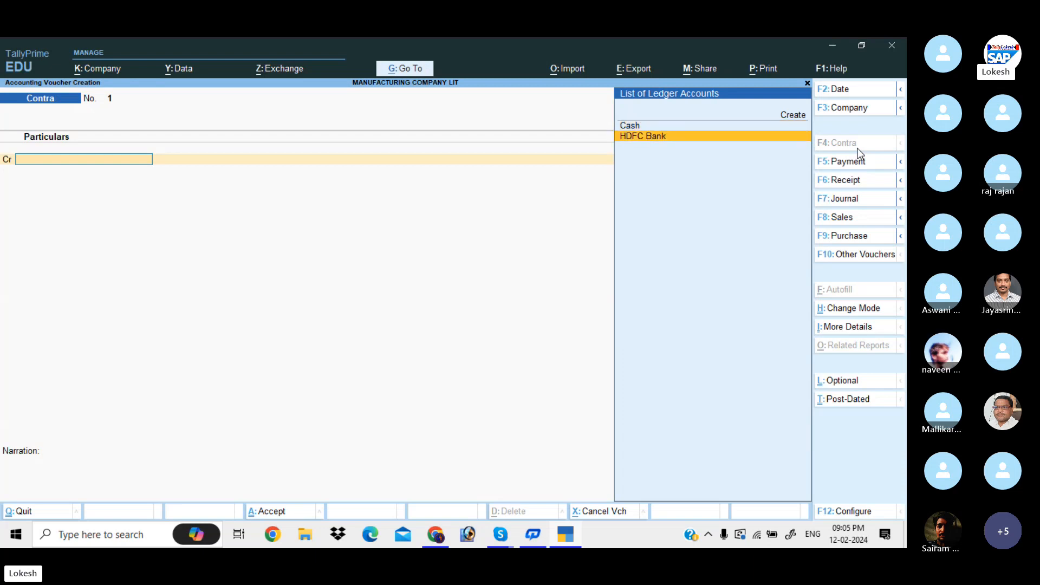
{"action": "key", "text": "Return"}
{"action": "type", "text": "50000"}
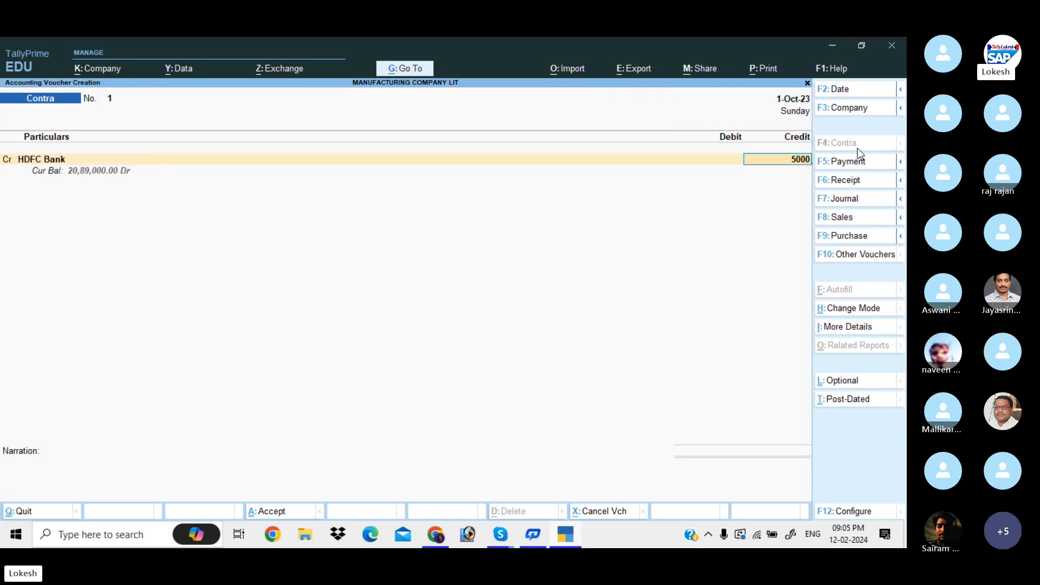
{"action": "key", "text": "Return"}
{"action": "key", "text": "Return"}
{"action": "key", "text": "Return"}
{"action": "key", "text": "Return"}
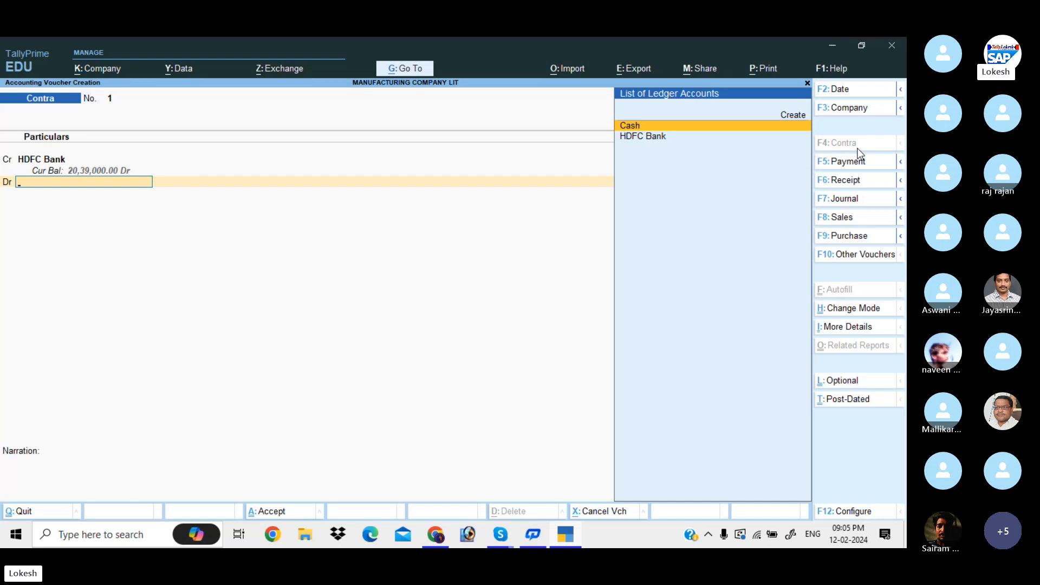
Step: Create the ledger Petty Cash under Cash-in-Hand as the debit account of the contra voucher
{"action": "key", "text": "alt+c"}
{"action": "type", "text": "P"}
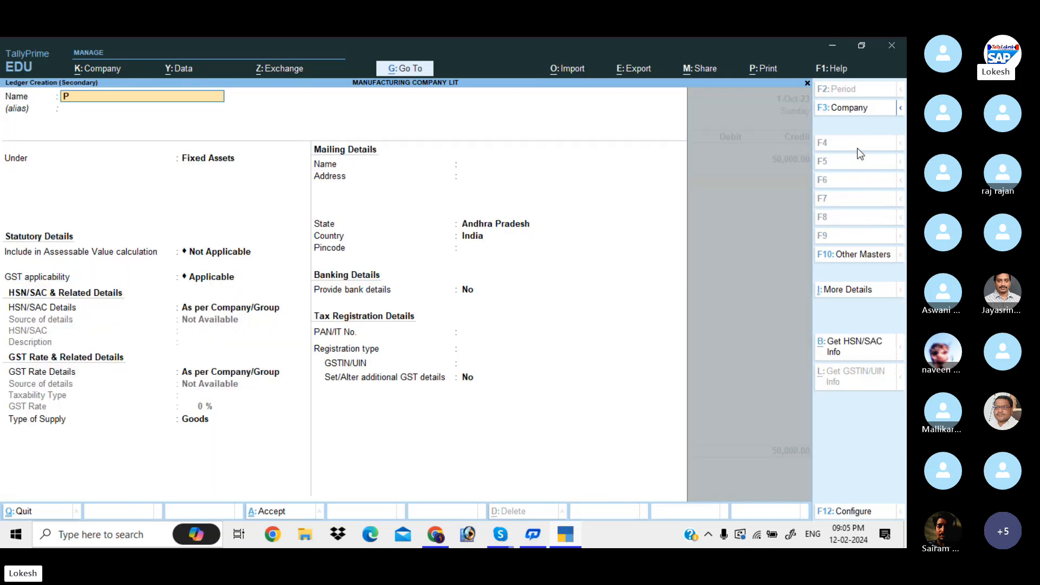
{"action": "type", "text": "etty Cash"}
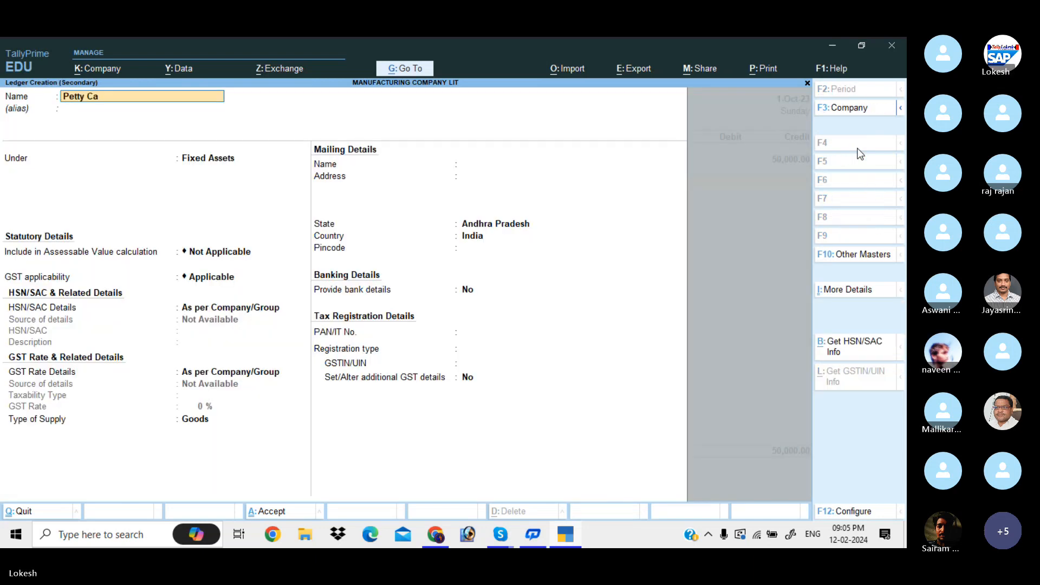
{"action": "key", "text": "Return"}
{"action": "type", "text": "cash"}
{"action": "key", "text": "Return"}
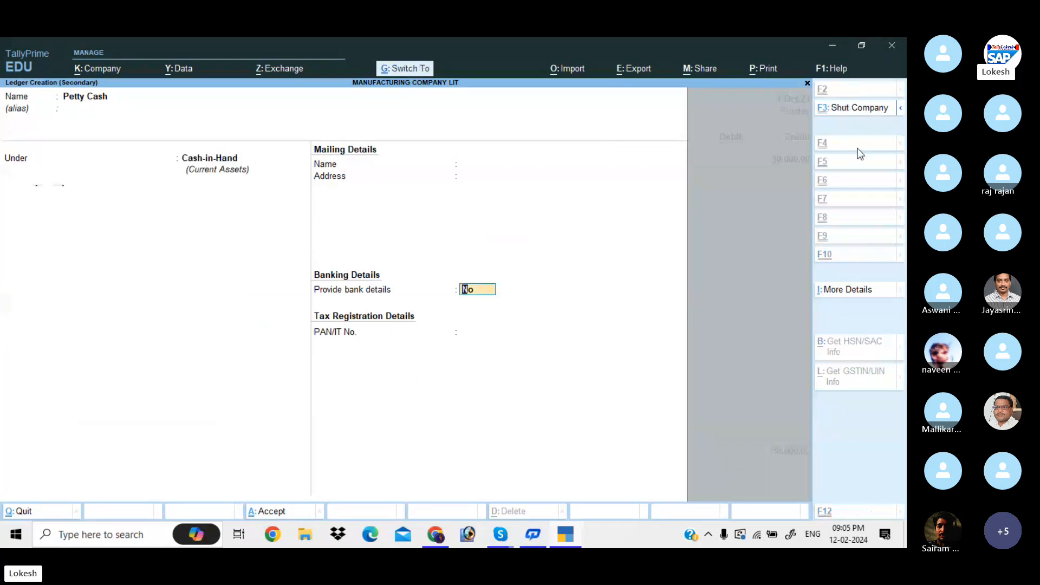
{"action": "key", "text": "ctrl+a"}
Step: Debit Petty Cash with 30000 and Cash with the remaining 20,000, and save the contra voucher
{"action": "key", "text": "BackSpace"}
{"action": "type", "text": "30000"}
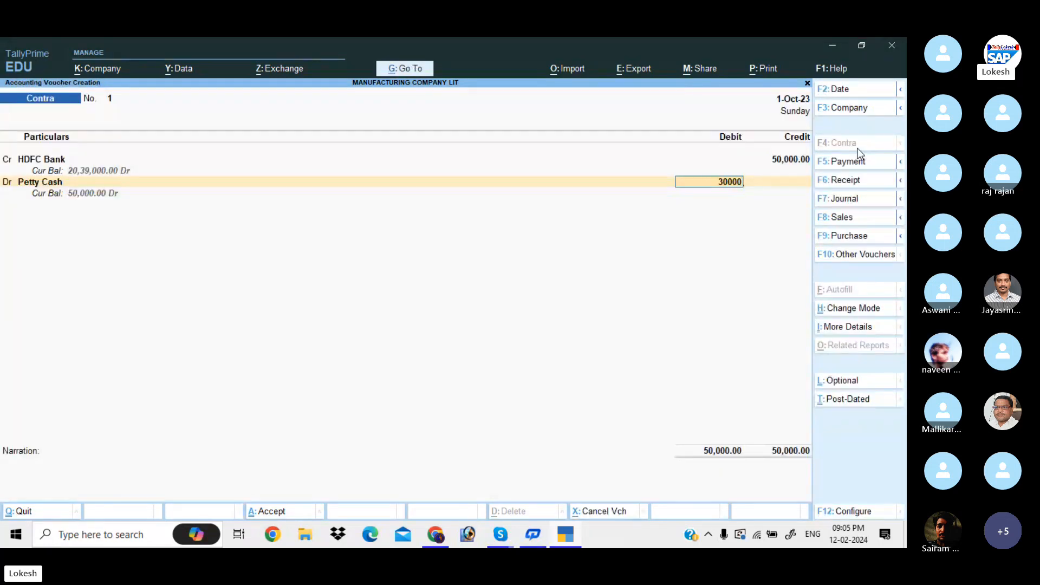
{"action": "key", "text": "Return"}
{"action": "key", "text": "Return"}
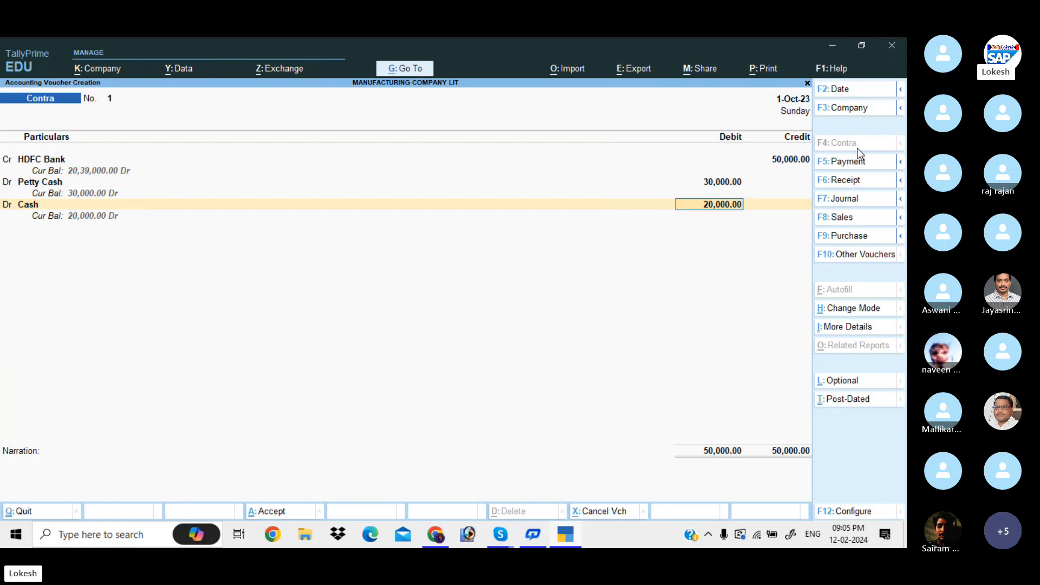
{"action": "key", "text": "Return"}
{"action": "key", "text": "Return"}
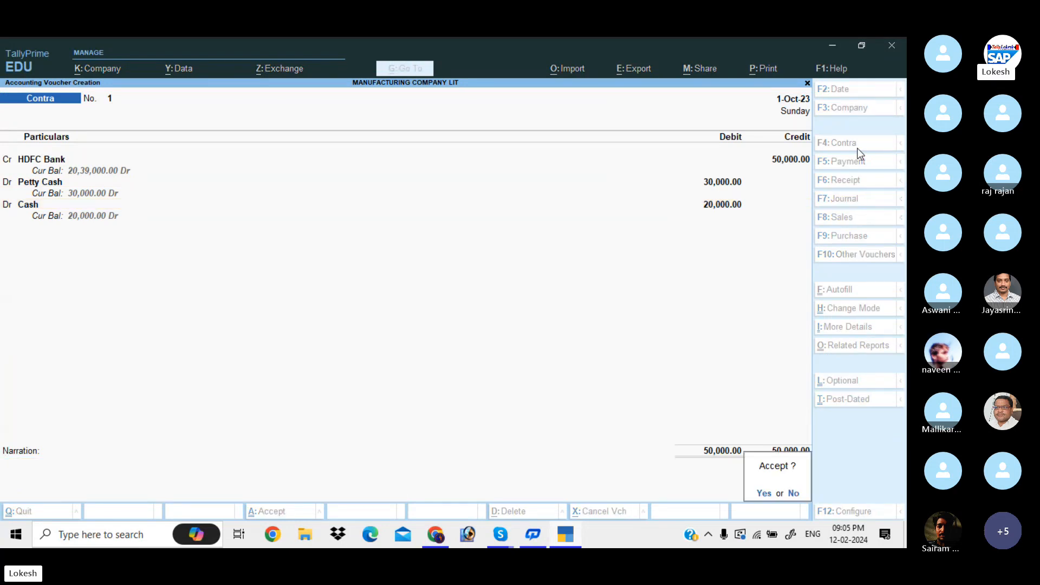
{"action": "key", "text": "Return"}
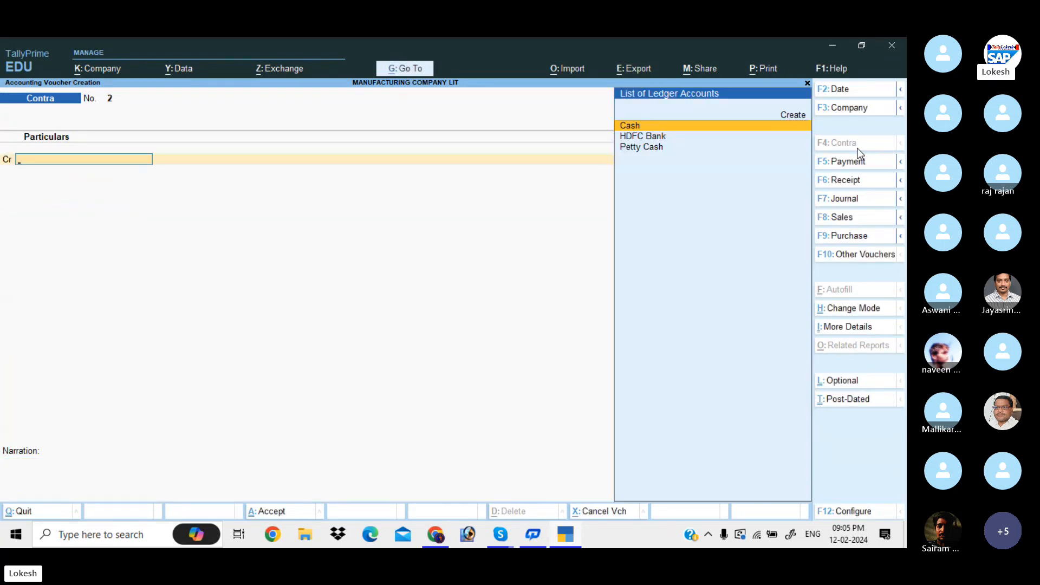
Step: Start a purchase voucher and create the party ledger Ultra Tech Computers under Sundry Creditors
{"action": "left_click", "coordinate": [868, 237]}
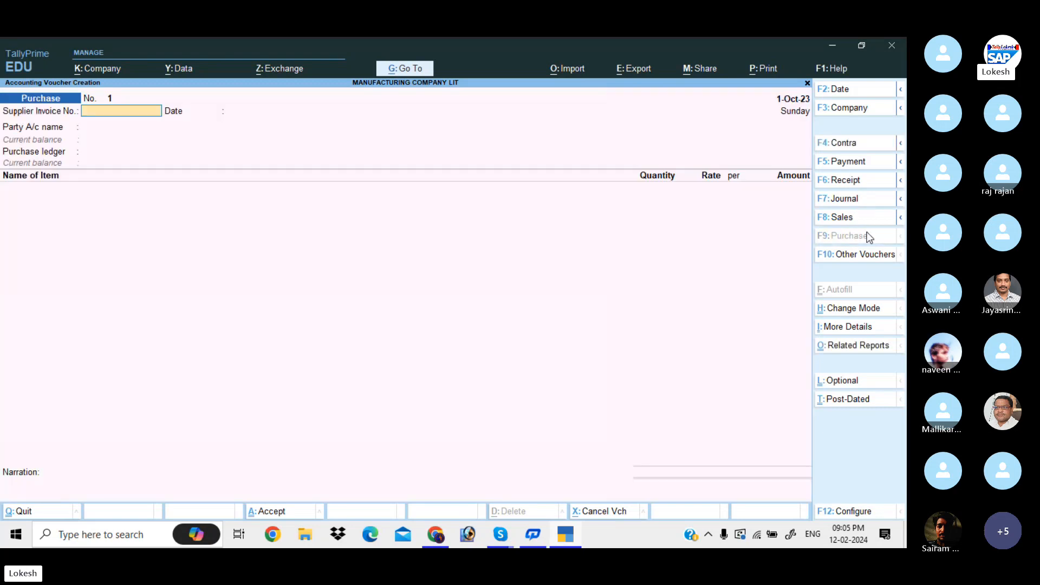
{"action": "key", "text": "Return"}
{"action": "key", "text": "Return"}
{"action": "key", "text": "alt+c"}
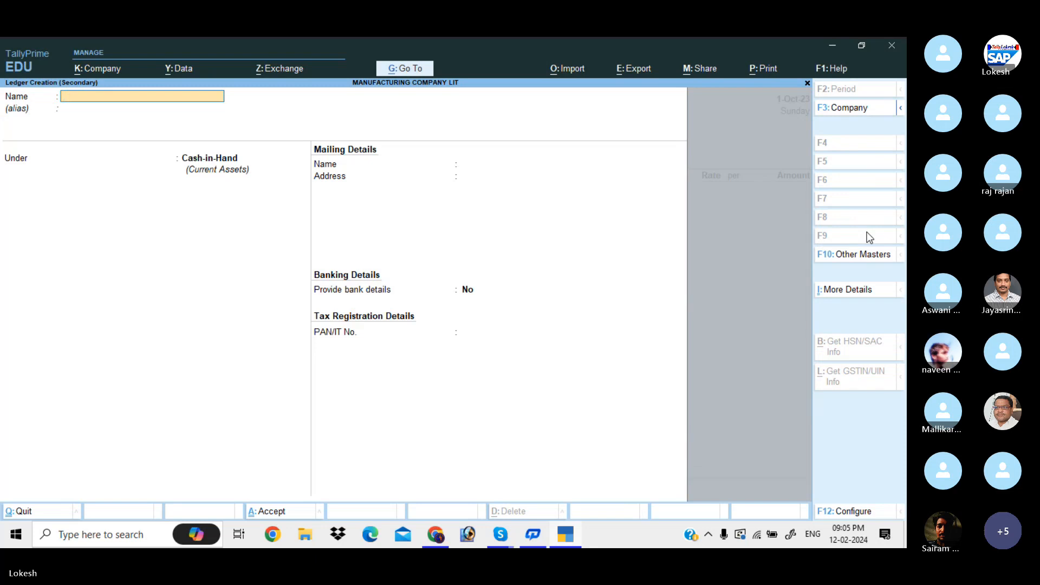
{"action": "type", "text": "Ultra"}
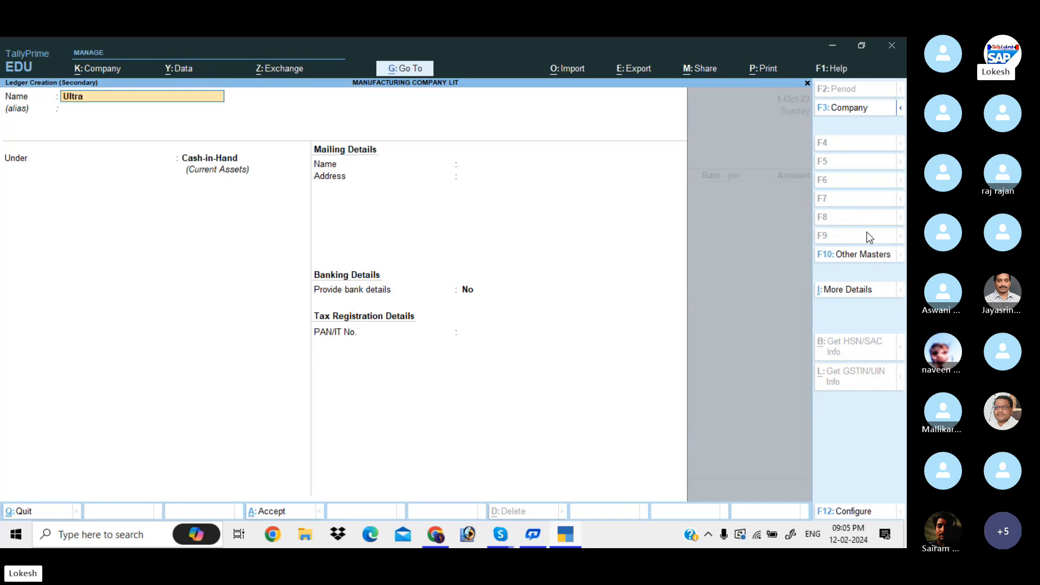
{"action": "type", "text": " Tech Computers"}
{"action": "key", "text": "Return"}
{"action": "type", "text": "Sun"}
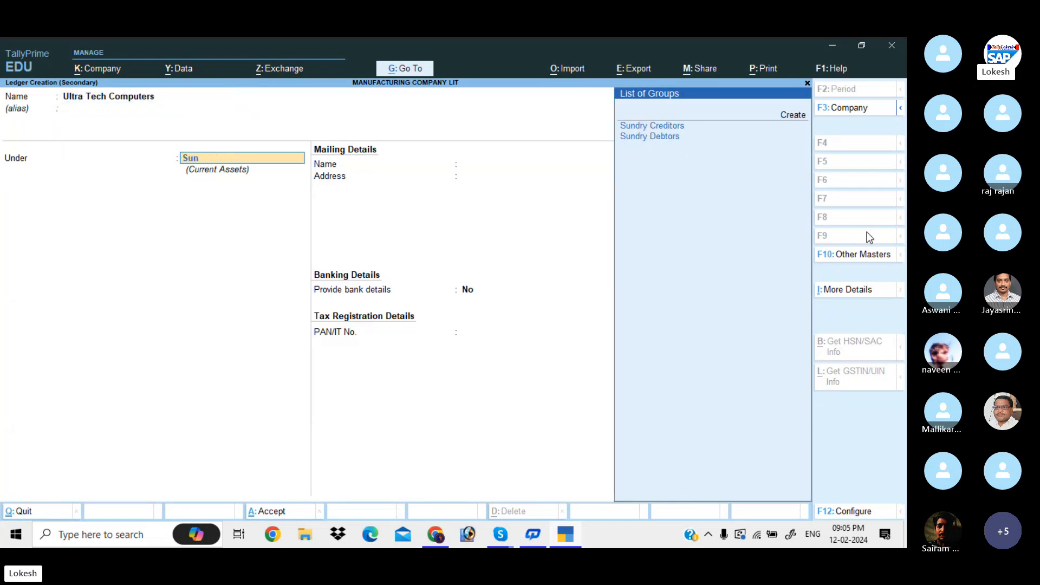
{"action": "key", "text": "Return"}
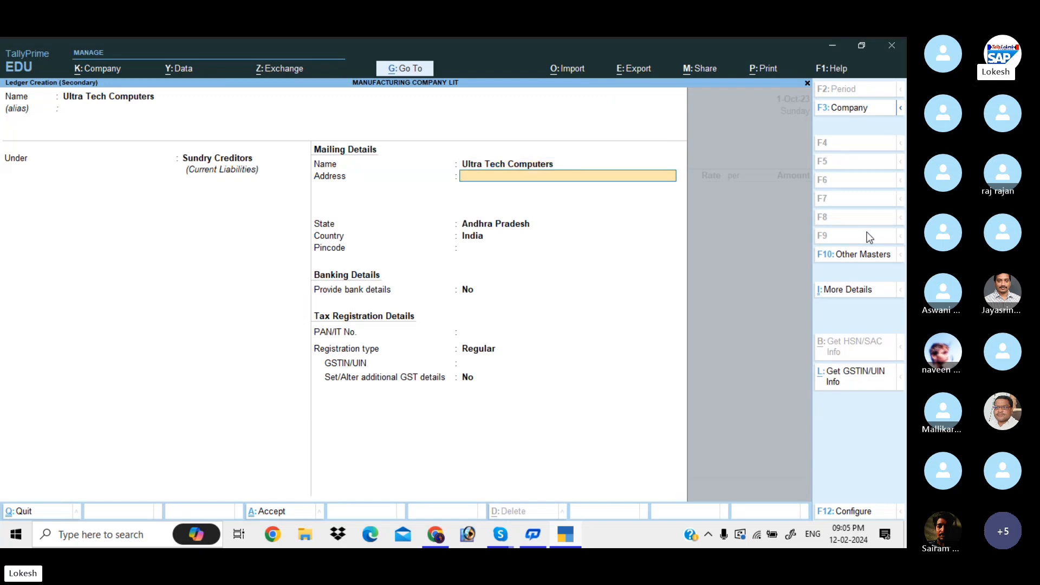
Step: Enter the supplier's GSTIN with registration type Regular, save the ledger, and accept the receipt and party details unchanged
{"action": "key", "text": "Return"}
{"action": "key", "text": "Return"}
{"action": "key", "text": "Return"}
{"action": "key", "text": "Return"}
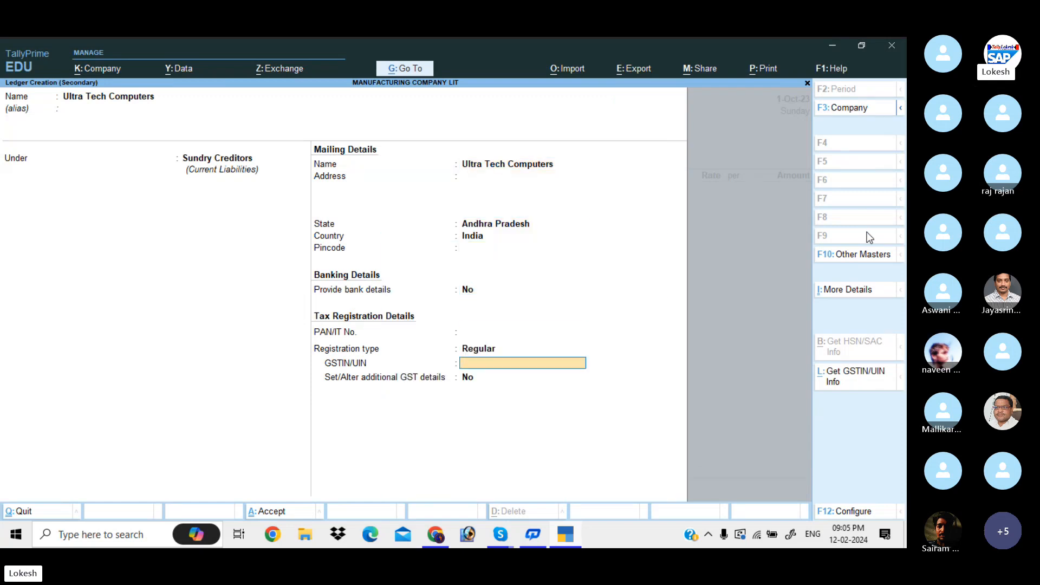
{"action": "type", "text": "37AAAAA1234A1ZL"}
{"action": "key", "text": "Return"}
{"action": "key", "text": "Return"}
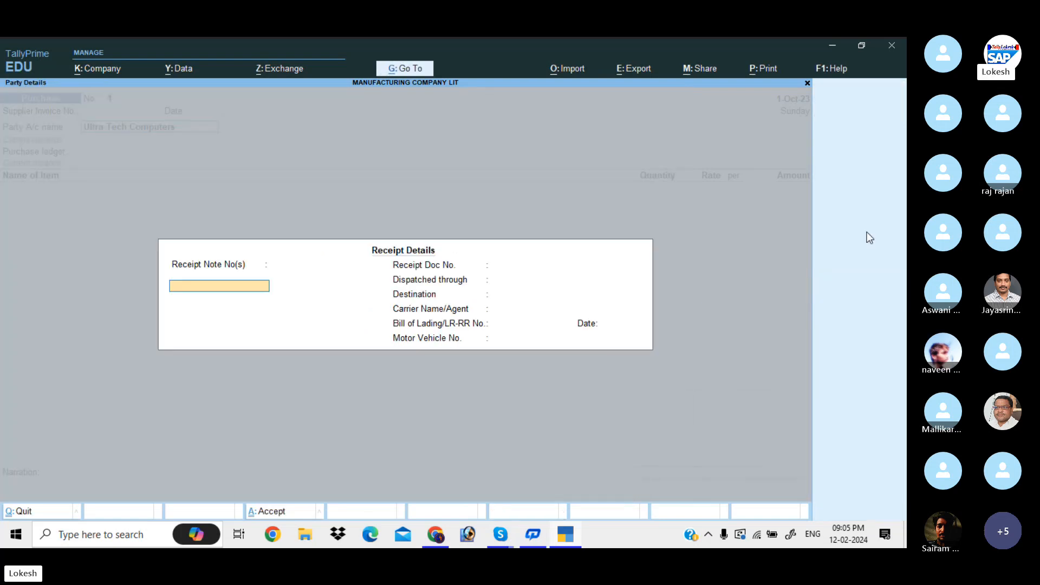
{"action": "key", "text": "ctrl+a"}
{"action": "key", "text": "ctrl+a"}
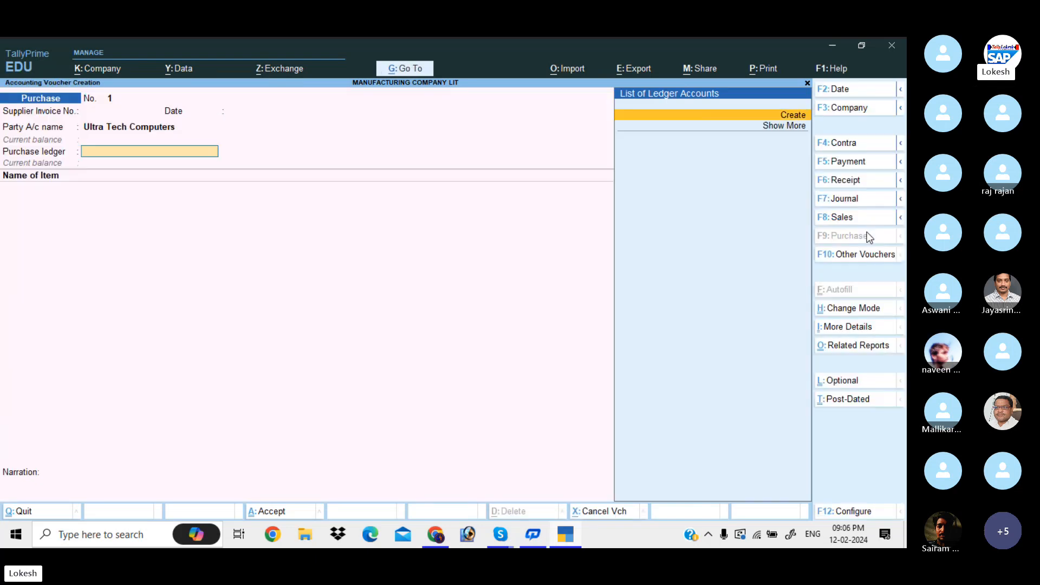
Step: Create the purchase ledger Purchase under the group Purchase Accounts
{"action": "key", "text": "Return"}
{"action": "type", "text": "Pur"}
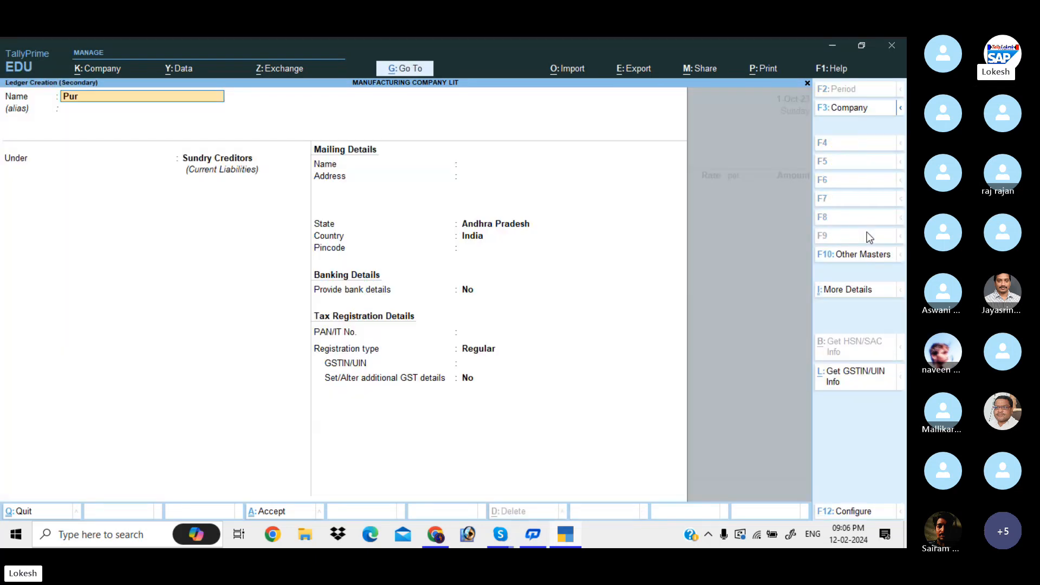
{"action": "type", "text": "chase"}
{"action": "key", "text": "Return"}
{"action": "type", "text": "pu"}
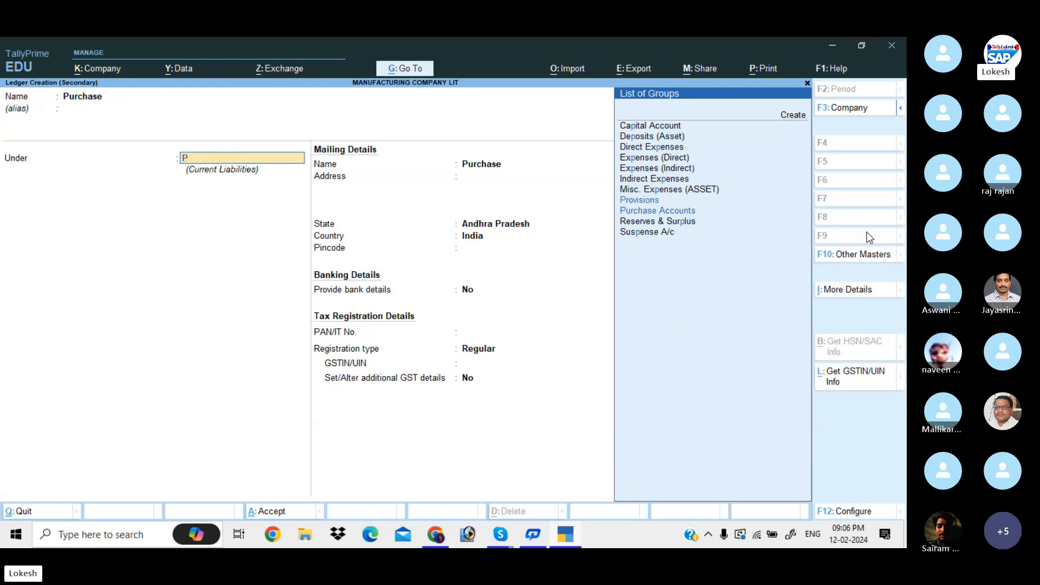
{"action": "key", "text": "Return"}
Step: Set the Purchase ledger's type of supply to Goods, keep its other GST defaults, and save it
{"action": "key", "text": "Return"}
{"action": "key", "text": "Return"}
{"action": "key", "text": "Return"}
{"action": "key", "text": "Return"}
{"action": "key", "text": "Return"}
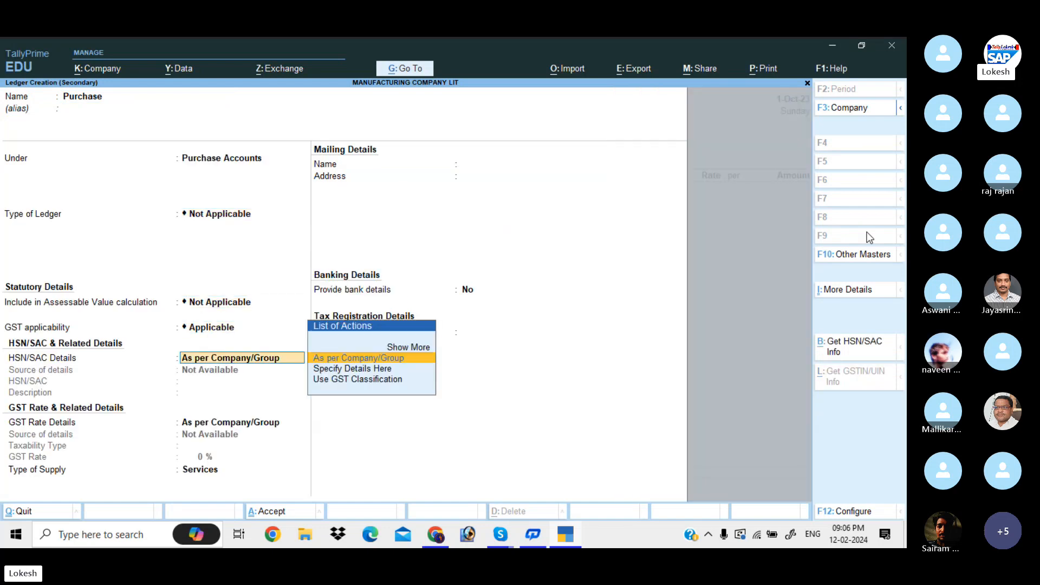
{"action": "key", "text": "Up"}
{"action": "key", "text": "Return"}
{"action": "key", "text": "Return"}
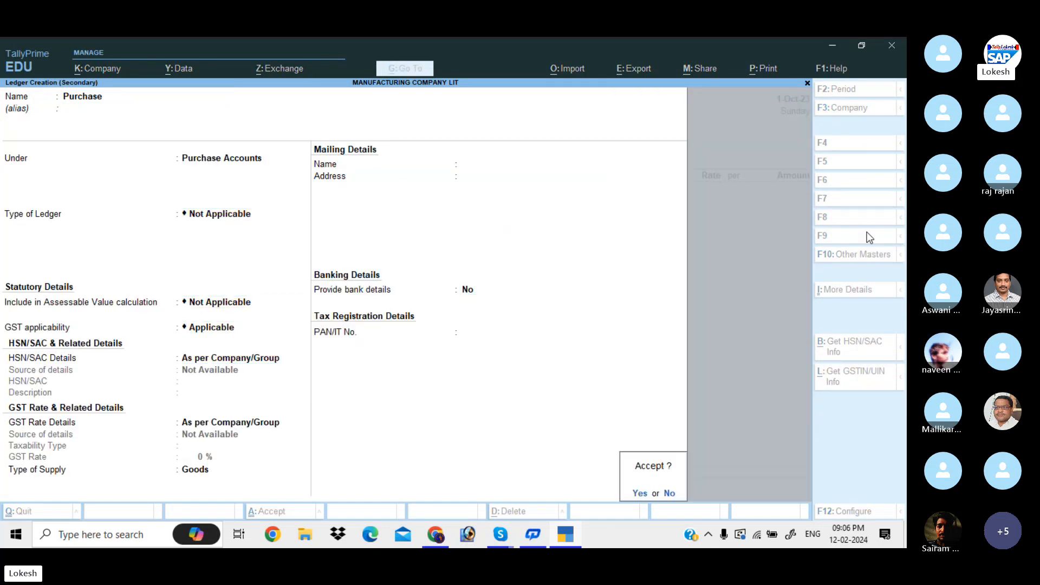
{"action": "key", "text": "Return"}
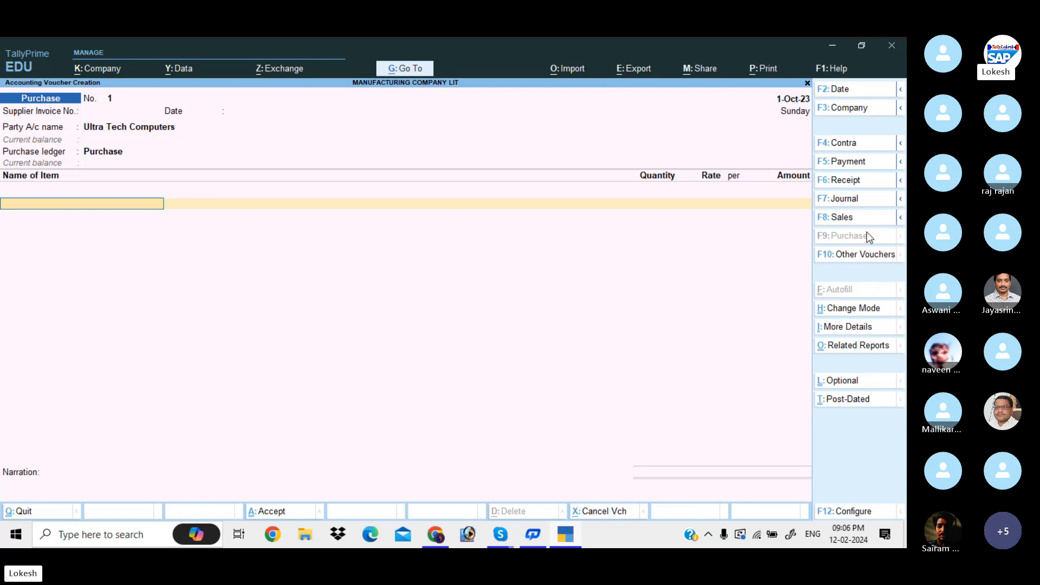
Step: Begin a new stock item named Hard Disk and create the stock group Raw Material for it
{"action": "key", "text": "alt+c"}
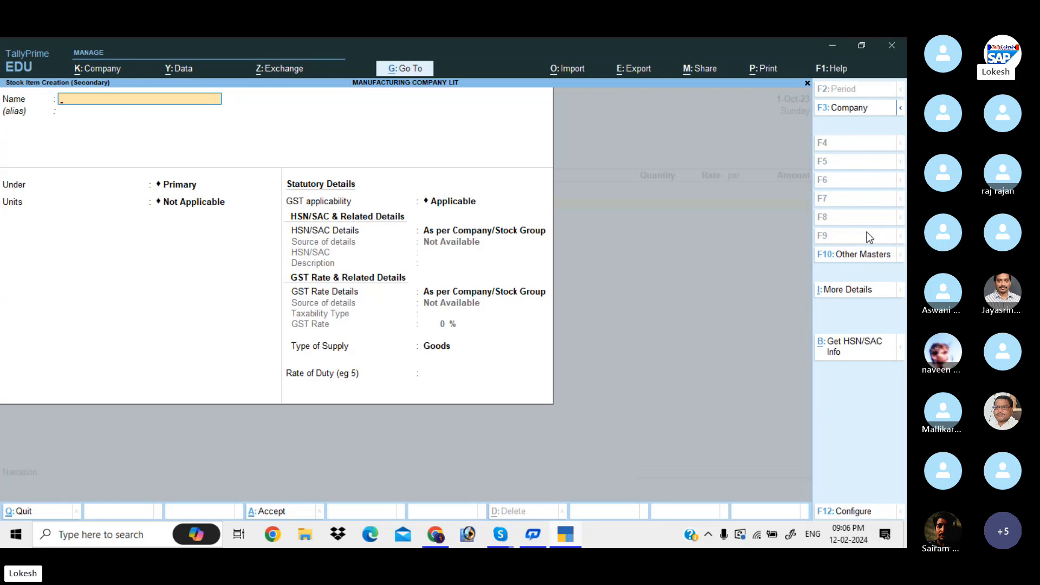
{"action": "type", "text": "Hard Disk"}
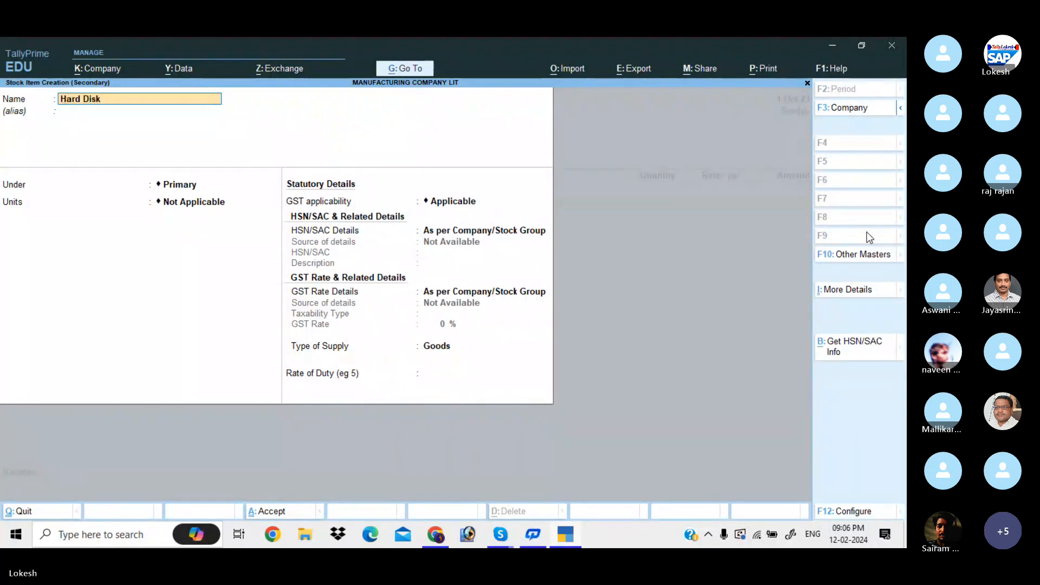
{"action": "key", "text": "Return"}
{"action": "key", "text": "Return"}
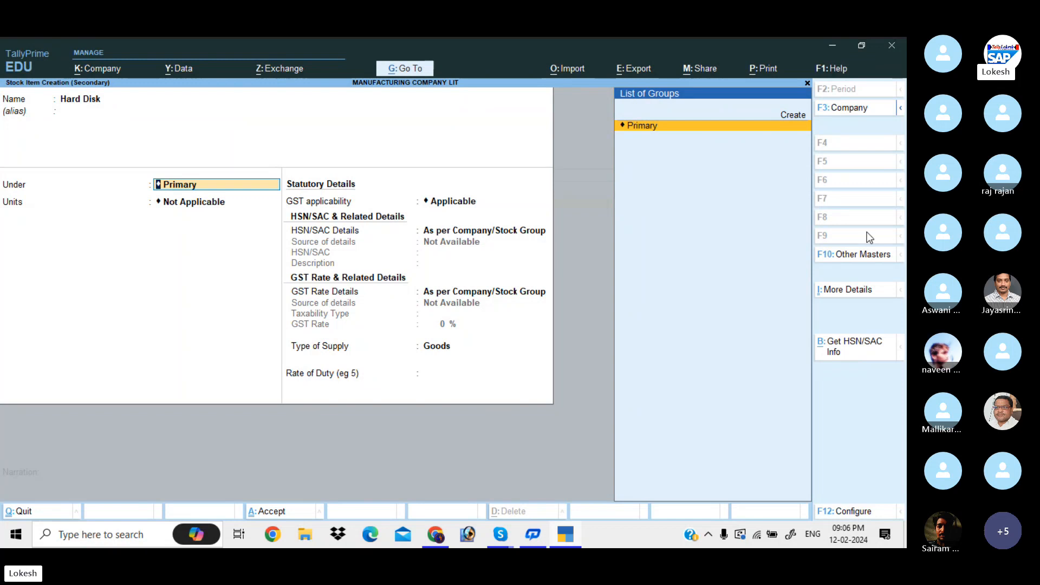
{"action": "key", "text": "alt+c"}
{"action": "type", "text": "Raw Ma"}
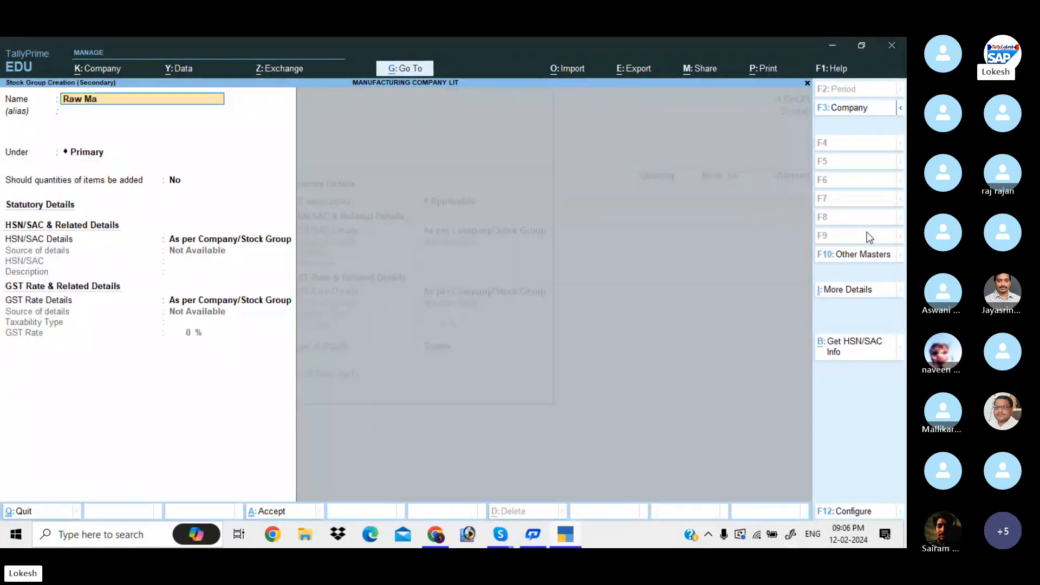
{"action": "type", "text": "terial"}
{"action": "key", "text": "Return"}
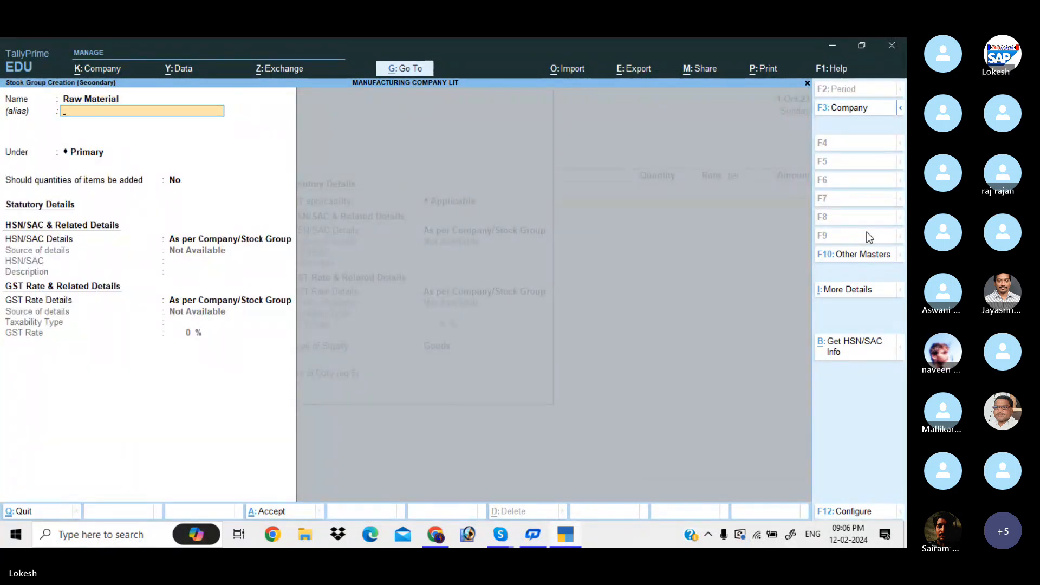
{"action": "key", "text": "ctrl+a"}
Step: Create the simple unit nos with the unit quantity code NOS-NUMBERS for the Hard Disk item
{"action": "key", "text": "alt+c"}
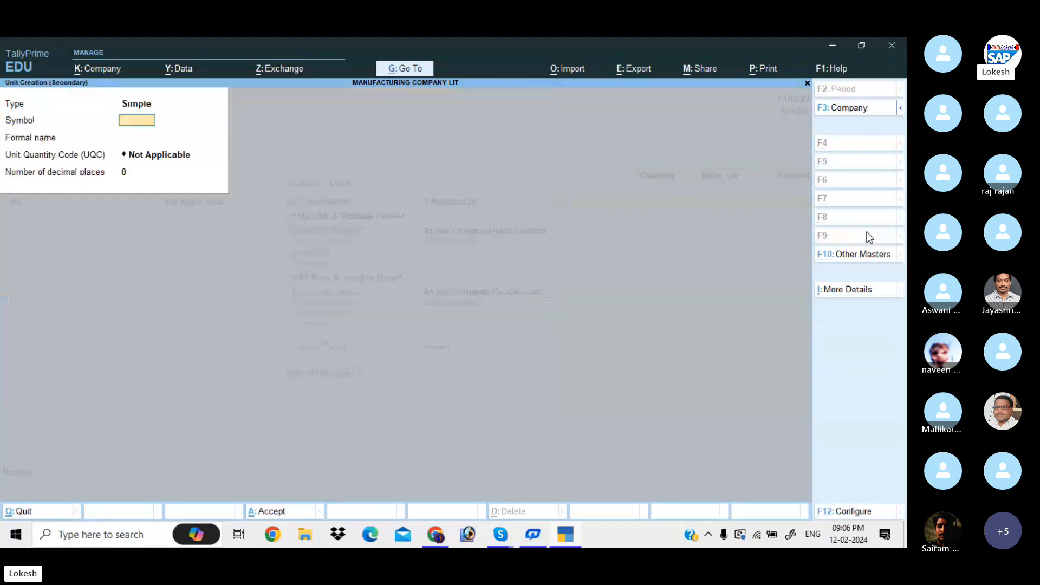
{"action": "type", "text": "nos"}
{"action": "key", "text": "Return"}
{"action": "key", "text": "Return"}
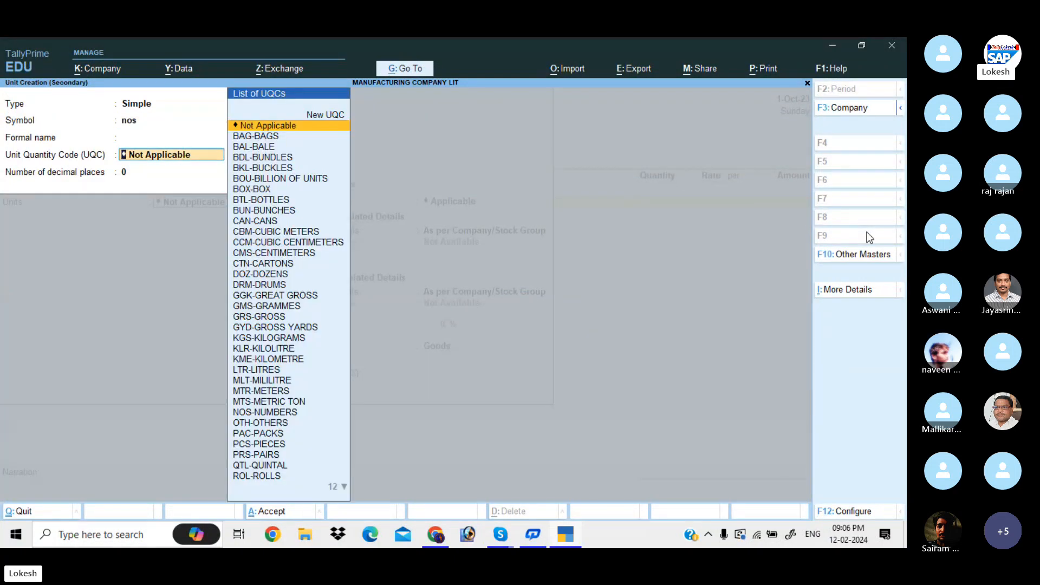
{"action": "type", "text": "no"}
{"action": "key", "text": "Return"}
{"action": "key", "text": "Return"}
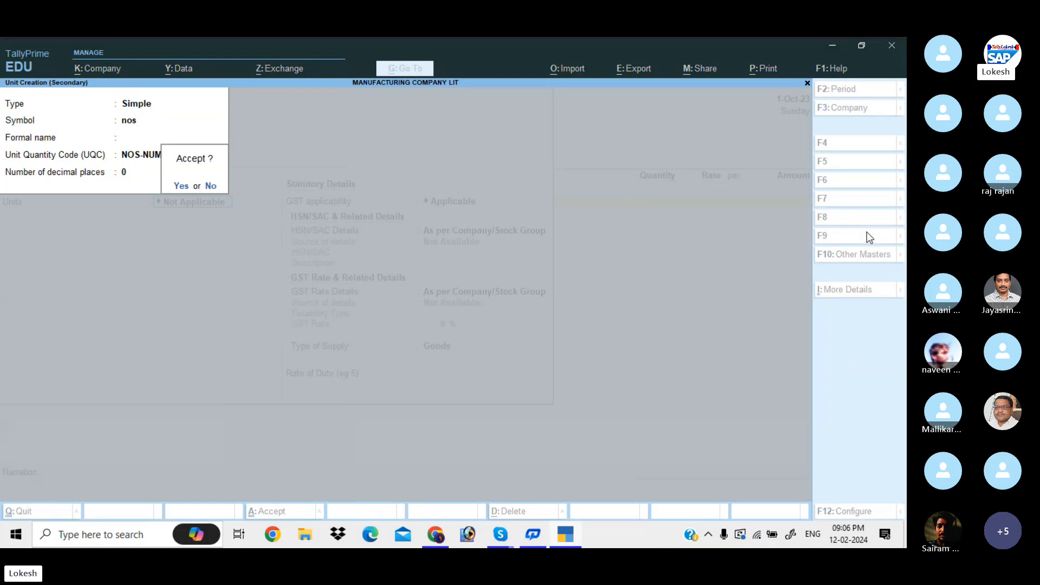
{"action": "key", "text": "Return"}
Step: Specify the HSN/SAC code 456555 directly in the Hard Disk item, leaving its description blank
{"action": "key", "text": "Return"}
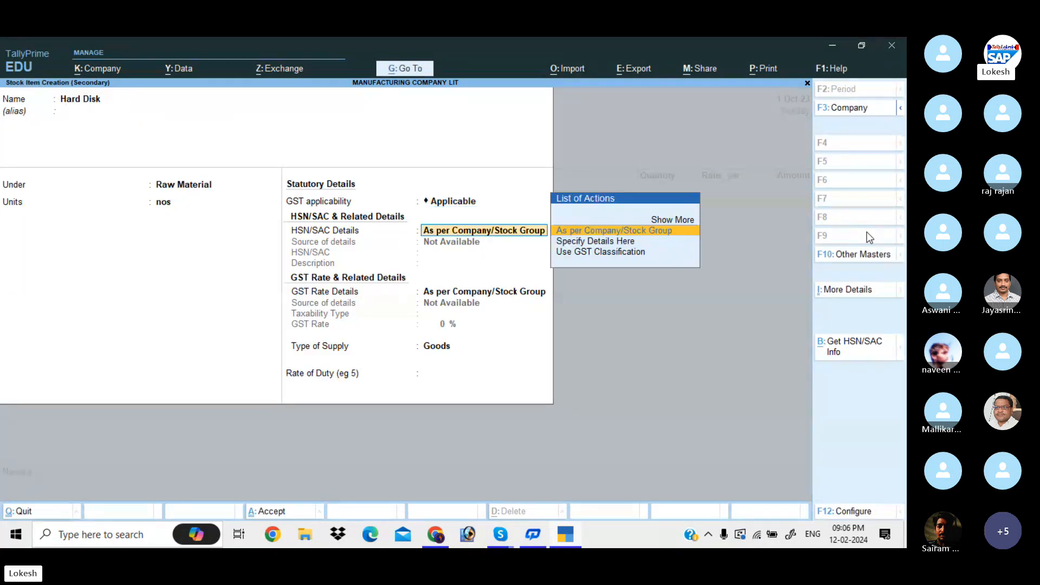
{"action": "key", "text": "Down"}
{"action": "key", "text": "Return"}
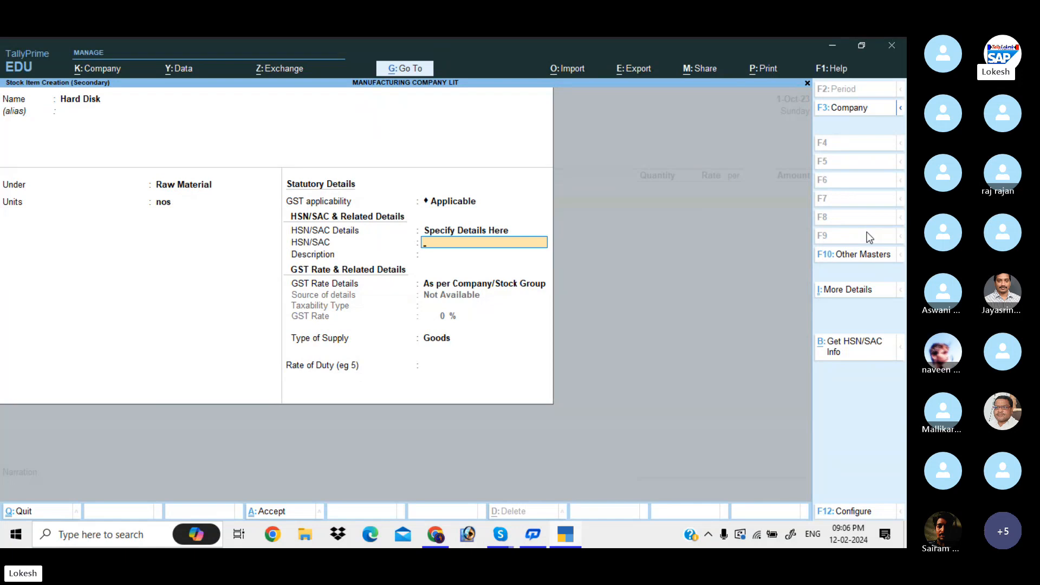
{"action": "type", "text": "456555"}
{"action": "key", "text": "Return"}
{"action": "key", "text": "Return"}
Step: Specify the Hard Disk's GST rate details as Taxable at 18 % with supply type Goods, and save the item
{"action": "key", "text": "Down"}
{"action": "key", "text": "Return"}
{"action": "key", "text": "Return"}
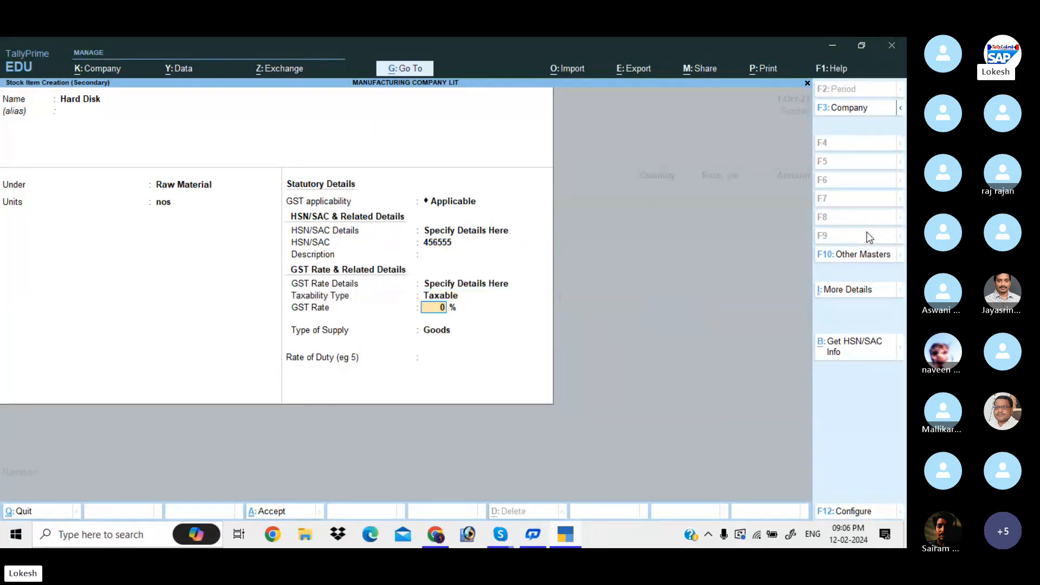
{"action": "type", "text": "18"}
{"action": "key", "text": "Return"}
{"action": "key", "text": "Return"}
{"action": "key", "text": "Return"}
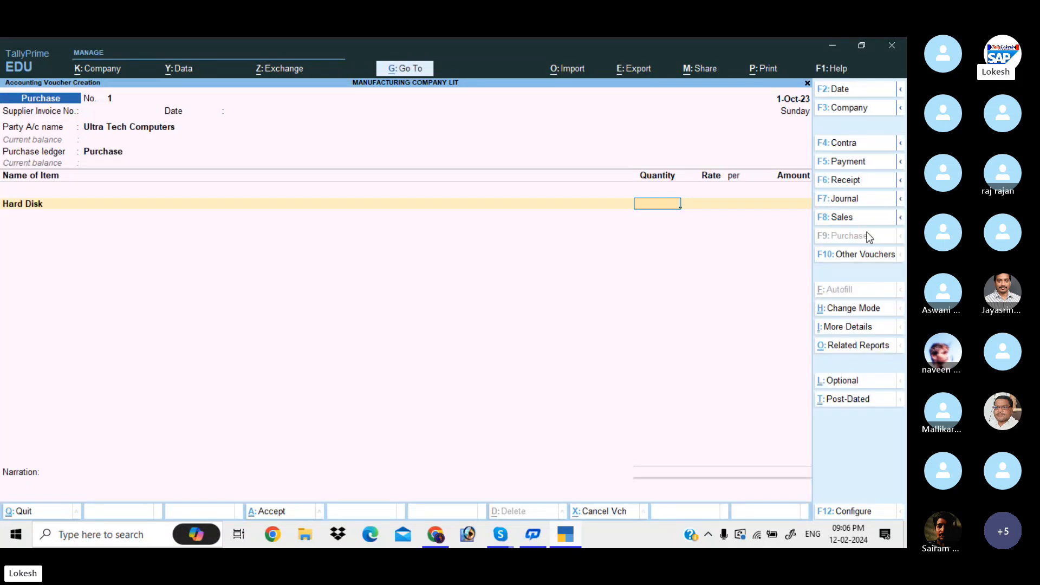
Step: Enter a quantity of 100 nos of Hard Disk at a rate of 2300 per nos
{"action": "type", "text": "100"}
{"action": "key", "text": "Return"}
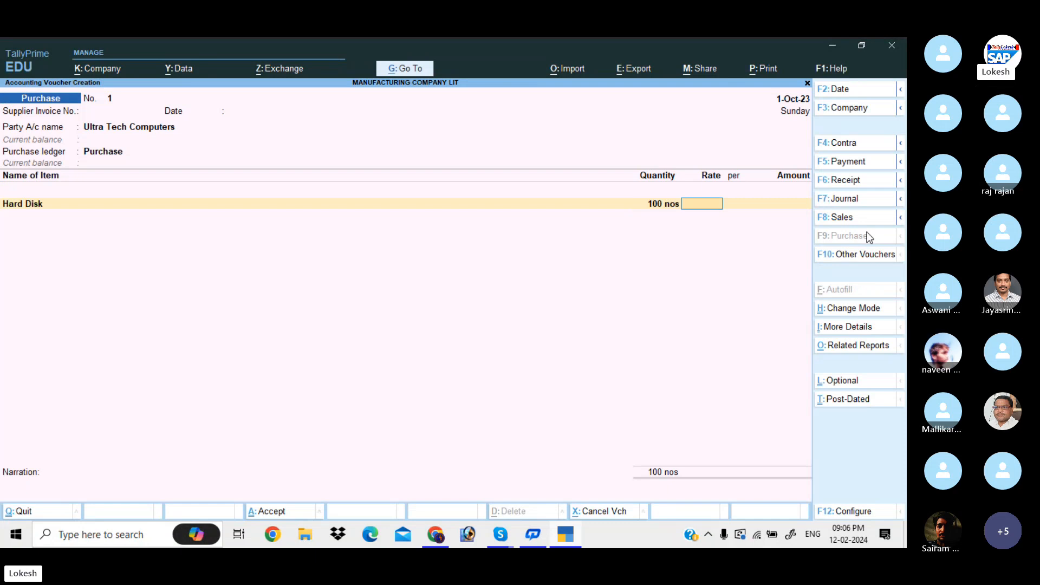
{"action": "type", "text": "2300"}
{"action": "key", "text": "Return"}
{"action": "key", "text": "Return"}
{"action": "key", "text": "Return"}
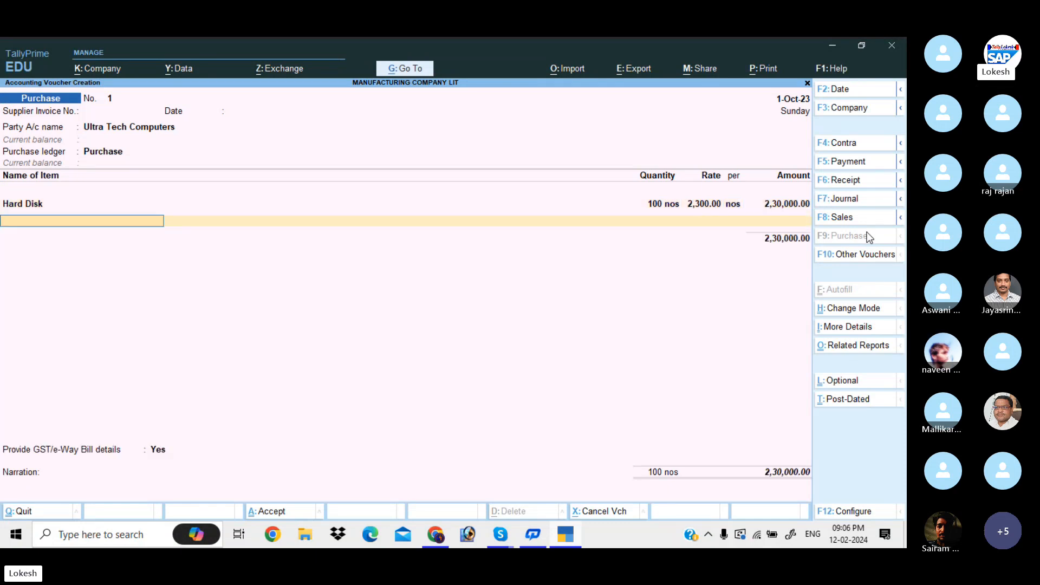
Step: Begin a second stock item named Monitor under the group Raw Material with the unit nos
{"action": "key", "text": "alt+c"}
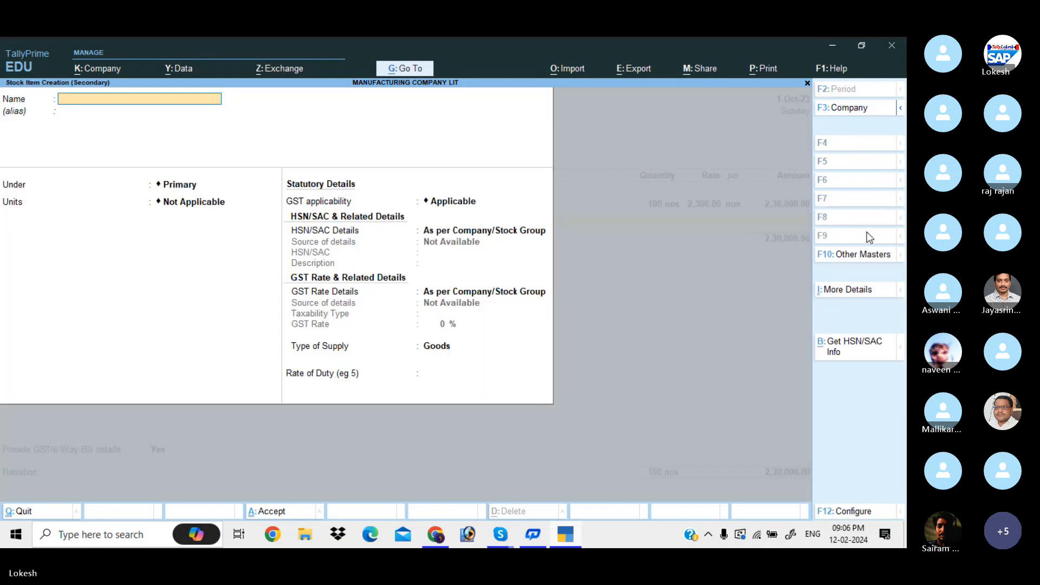
{"action": "type", "text": "Monitor"}
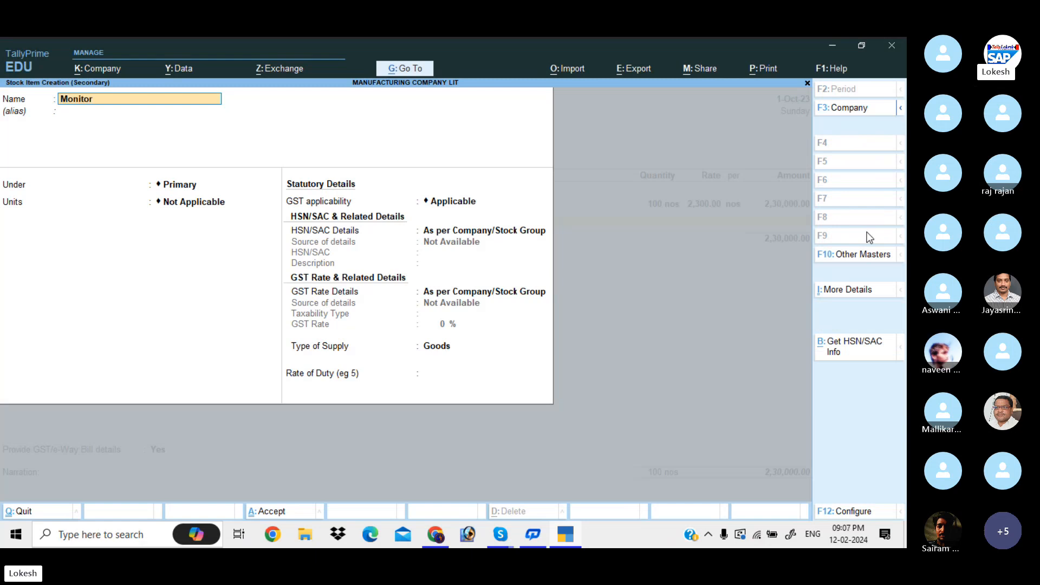
{"action": "key", "text": "Return"}
{"action": "key", "text": "Return"}
{"action": "key", "text": "Down"}
{"action": "key", "text": "Return"}
{"action": "key", "text": "Down"}
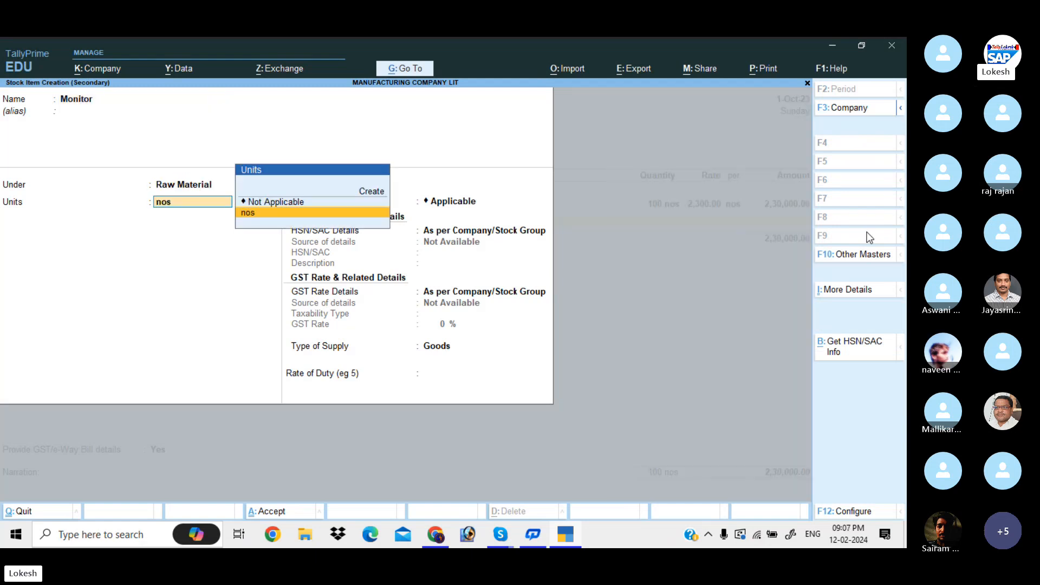
{"action": "key", "text": "Return"}
Step: Specify the HSN/SAC code 323222 directly in the Monitor item
{"action": "key", "text": "Return"}
{"action": "key", "text": "Down"}
{"action": "key", "text": "Return"}
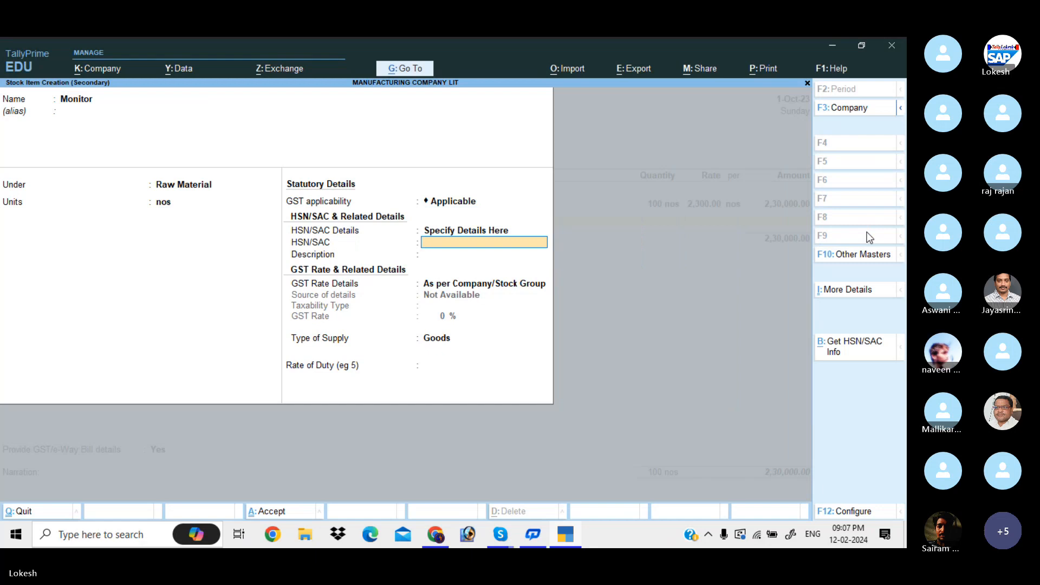
{"action": "type", "text": "32"}
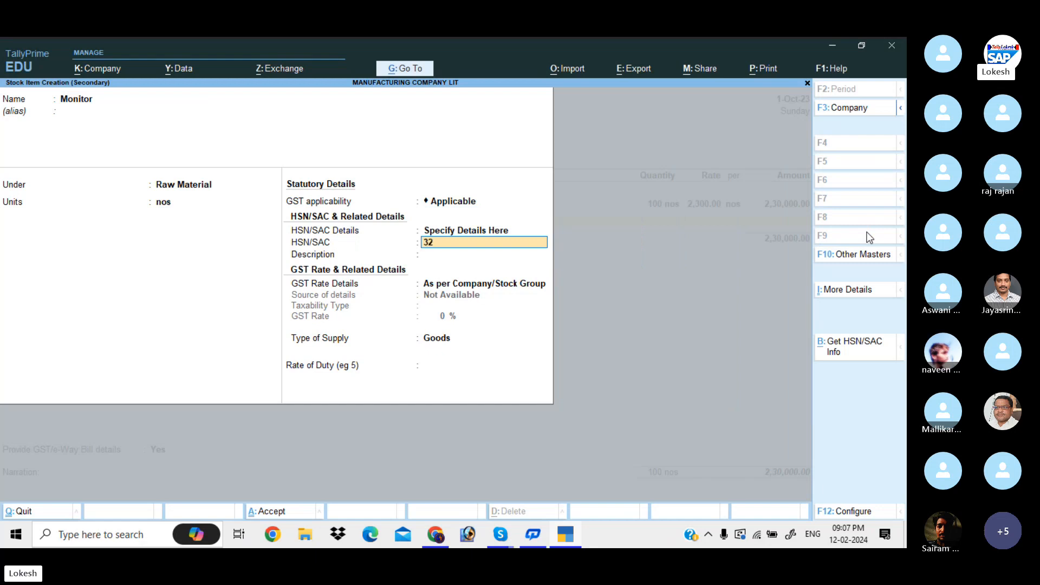
{"action": "type", "text": "3222"}
{"action": "key", "text": "Return"}
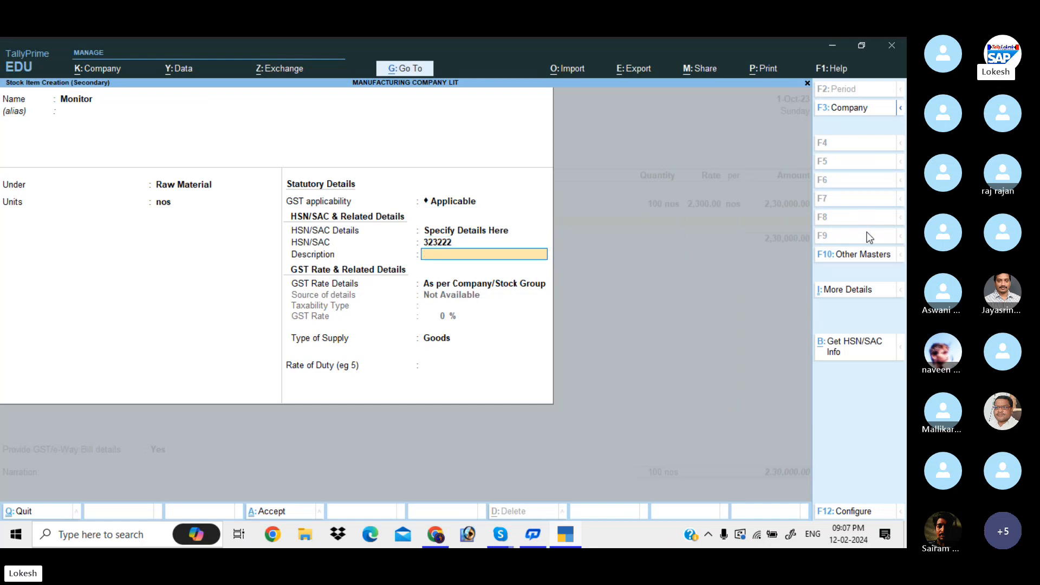
{"action": "key", "text": "Return"}
{"action": "key", "text": "Down"}
{"action": "key", "text": "Down"}
{"action": "key", "text": "Return"}
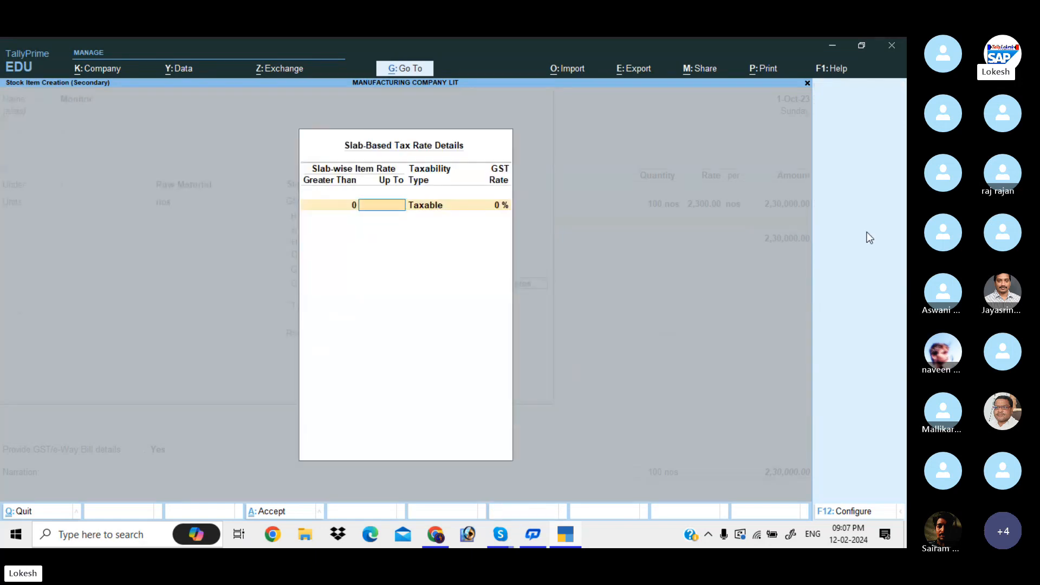
{"action": "key", "text": "Escape"}
Step: Specify the Monitor's GST rate details directly as Taxable at 18 % with supply type Goods, and save the item
{"action": "key", "text": "Up"}
{"action": "key", "text": "Return"}
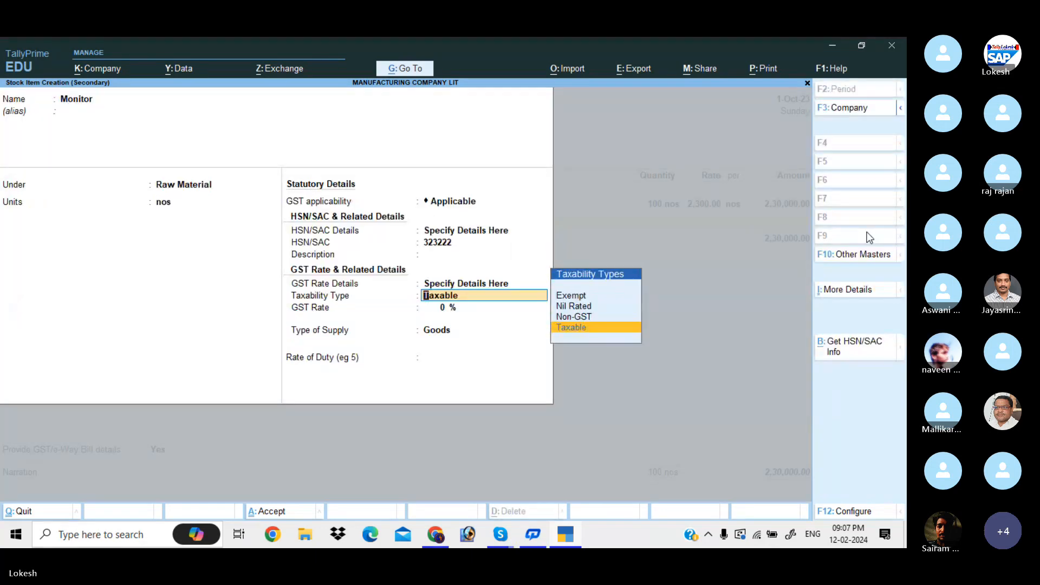
{"action": "key", "text": "Return"}
{"action": "type", "text": "18"}
{"action": "key", "text": "Return"}
{"action": "key", "text": "Return"}
{"action": "key", "text": "Return"}
{"action": "key", "text": "ctrl+a"}
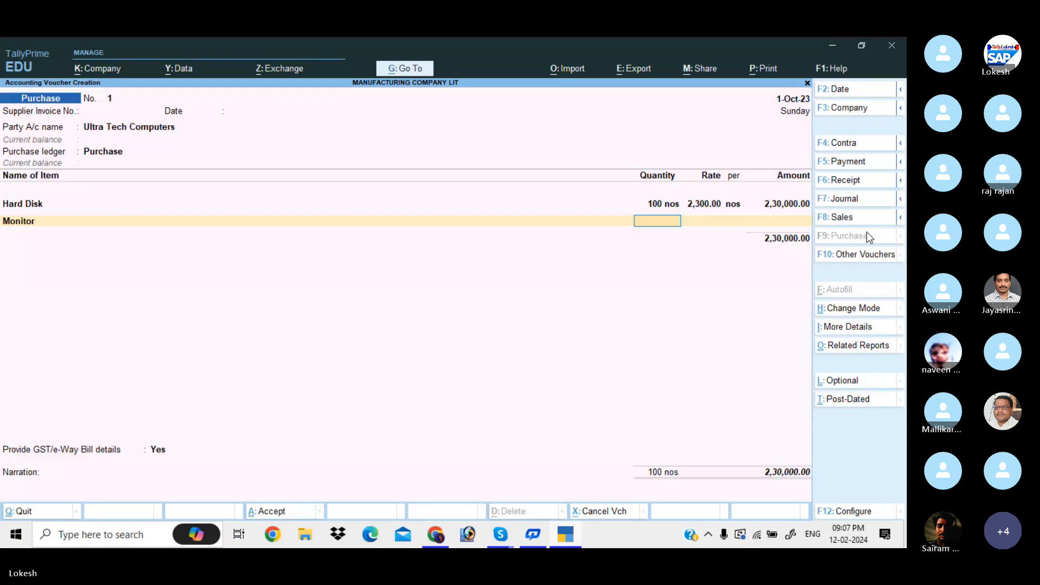
Step: Enter a quantity of 110 nos of Monitor at a rate of 3500 per nos
{"action": "type", "text": "110"}
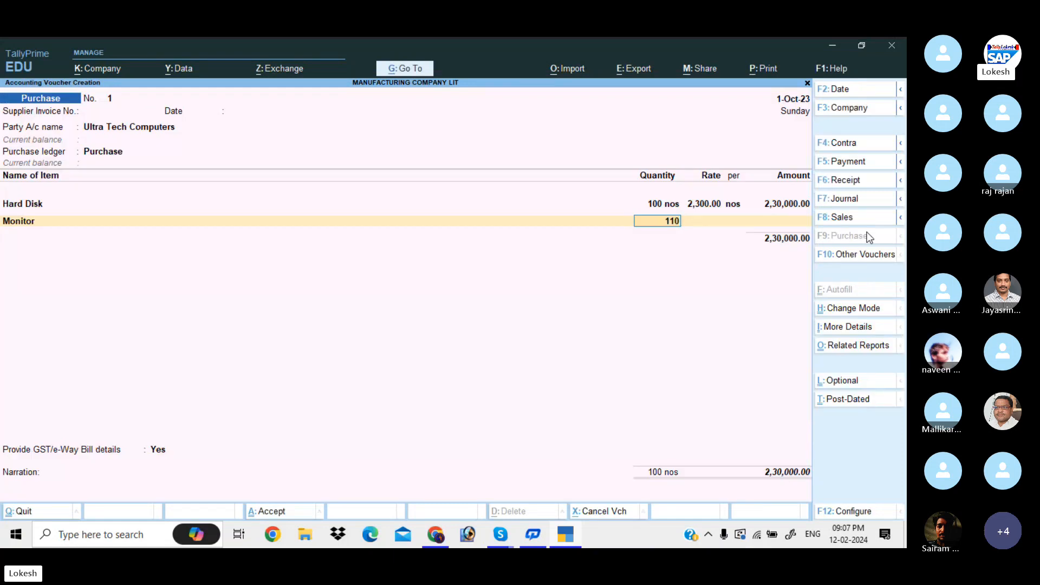
{"action": "key", "text": "Return"}
{"action": "type", "text": "3500"}
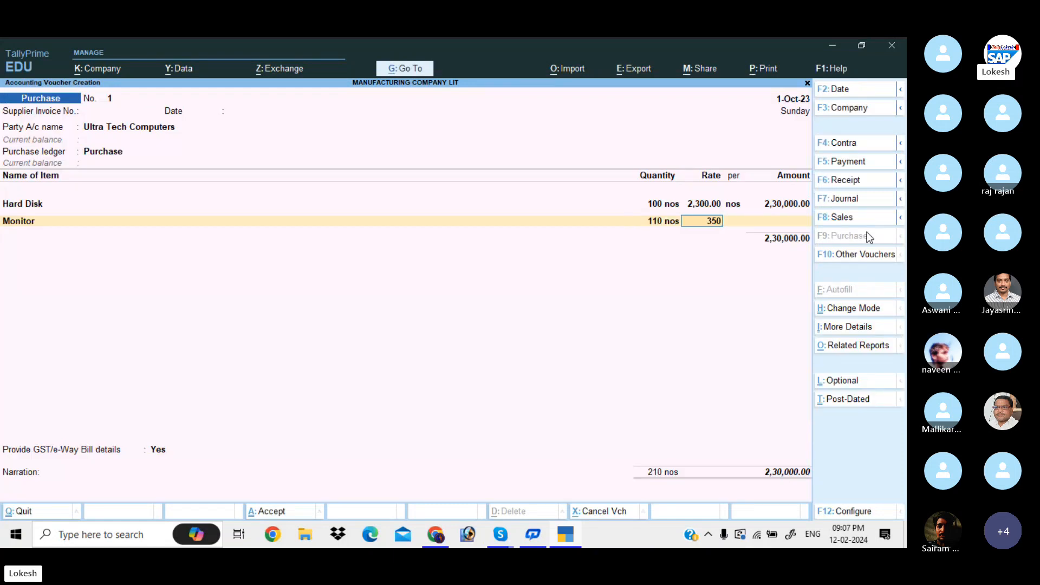
{"action": "key", "text": "Return"}
{"action": "key", "text": "Return"}
{"action": "key", "text": "Return"}
Step: Begin a third stock item named Processor Athlon under the group Raw Material with the unit nos
{"action": "key", "text": "alt+c"}
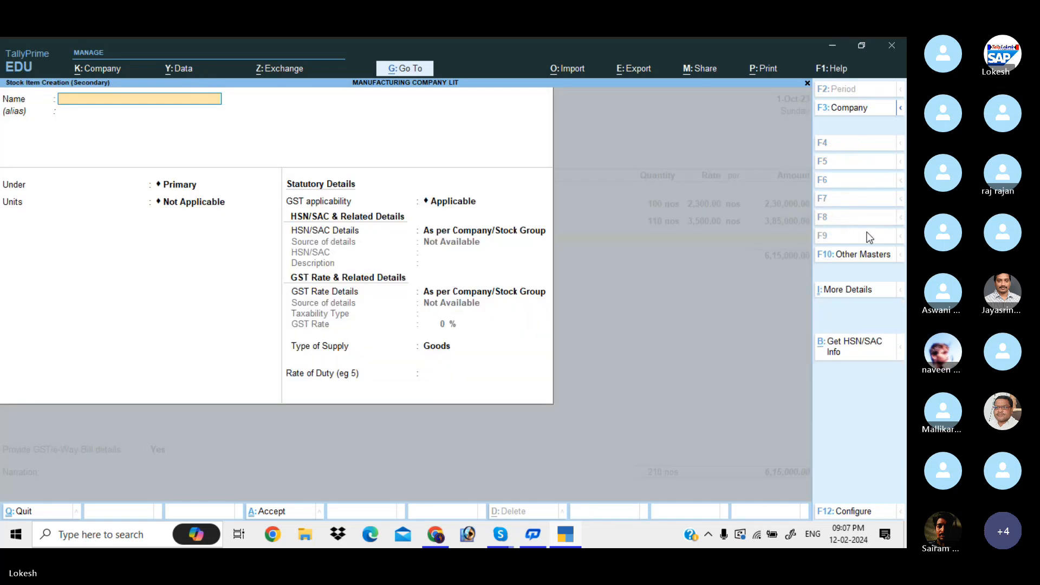
{"action": "type", "text": "P"}
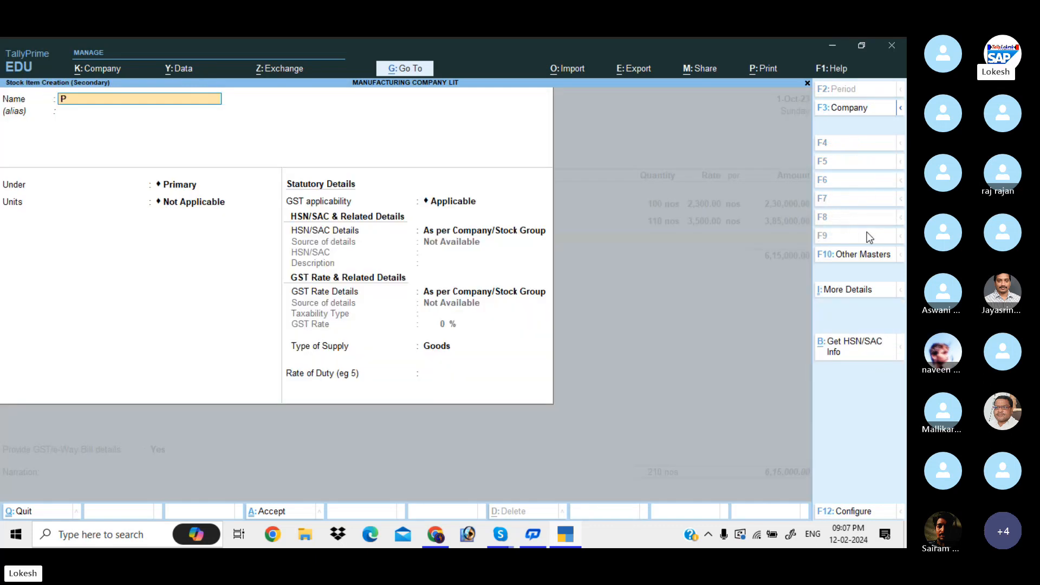
{"action": "type", "text": "rocessor Athlon"}
{"action": "key", "text": "Return"}
{"action": "key", "text": "Return"}
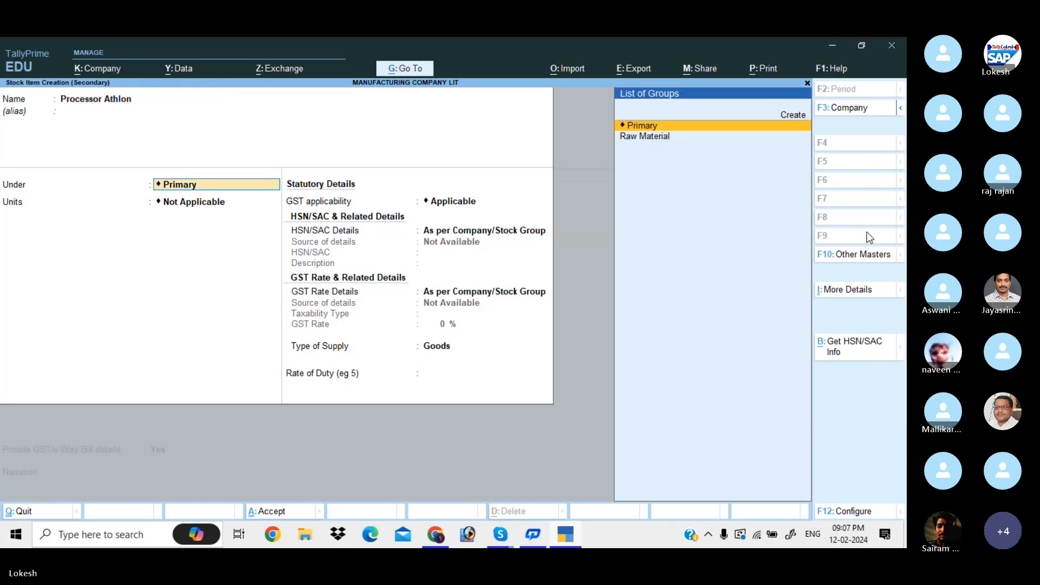
{"action": "key", "text": "Down"}
{"action": "key", "text": "Return"}
{"action": "key", "text": "Return"}
Step: Keep GST applicable for Processor Athlon and specify the HSN/SAC code 233255 directly in the item
{"action": "key", "text": "Return"}
{"action": "key", "text": "Down"}
{"action": "key", "text": "Return"}
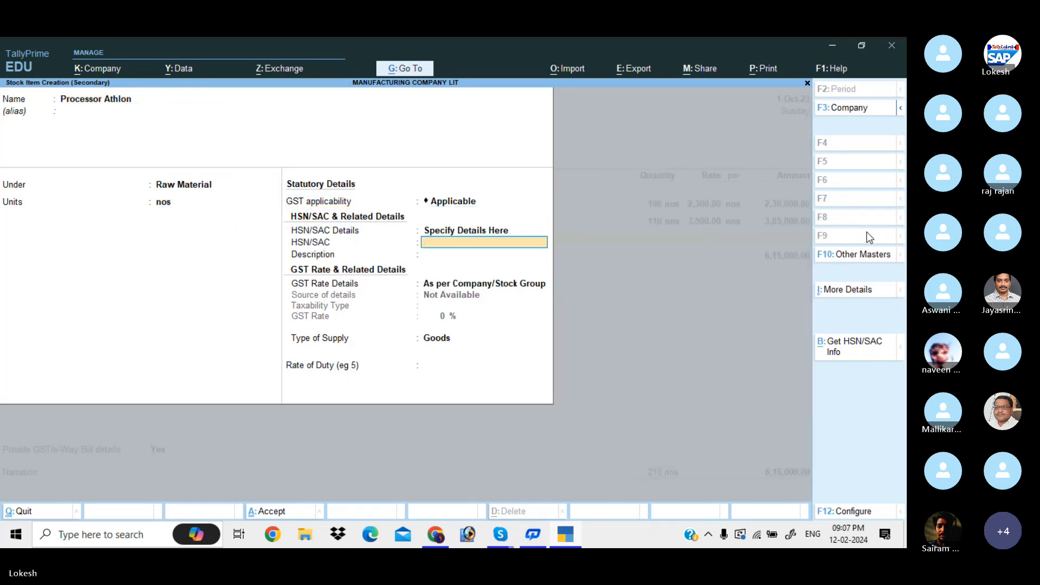
{"action": "type", "text": "2"}
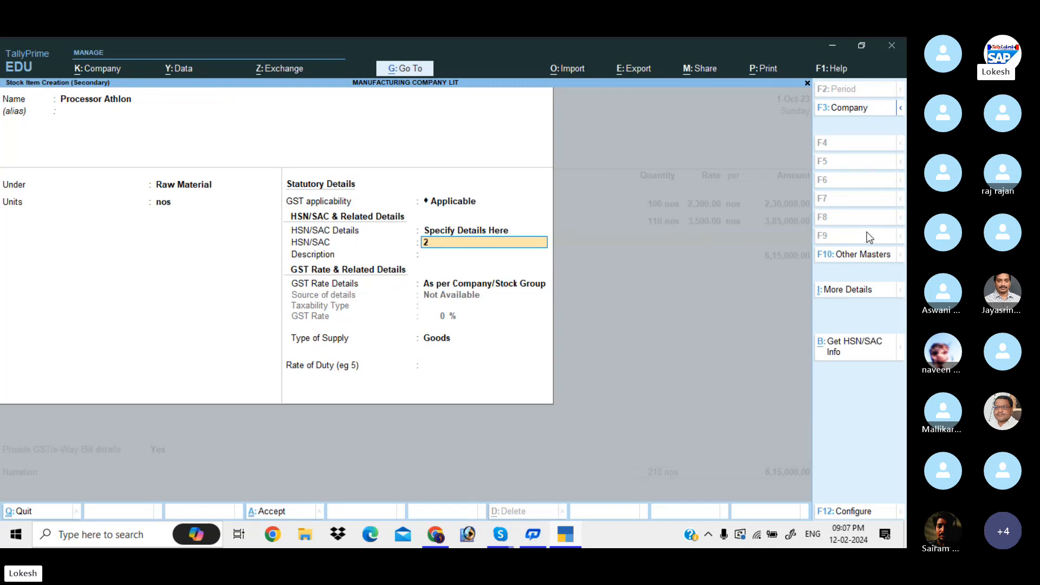
{"action": "type", "text": "33255"}
{"action": "key", "text": "Return"}
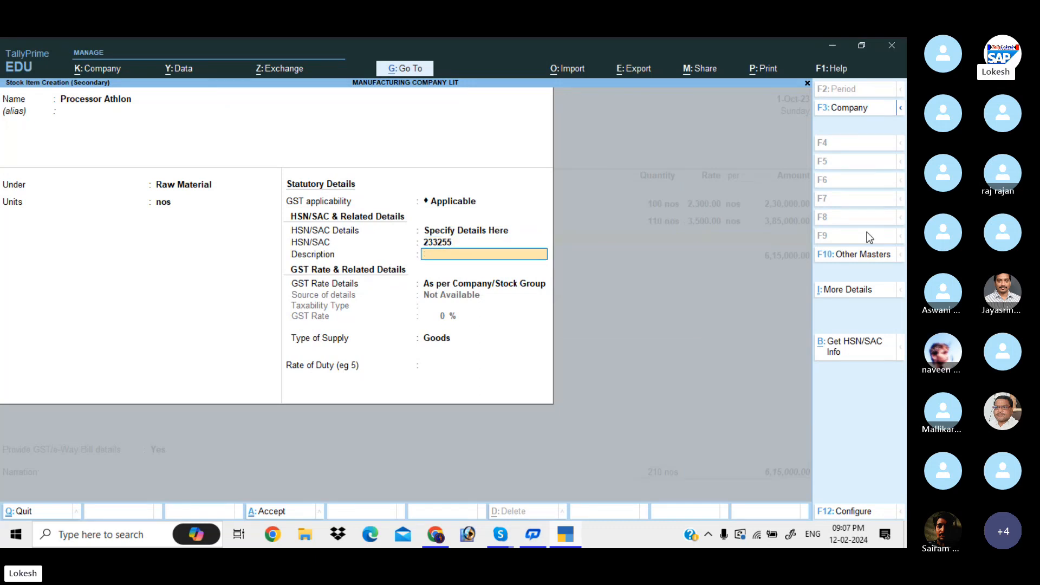
Step: Specify Processor Athlon's GST rate details as Taxable at 18 % with supply type Goods, and save the item
{"action": "key", "text": "Return"}
{"action": "key", "text": "Down"}
{"action": "key", "text": "Return"}
{"action": "key", "text": "Return"}
{"action": "type", "text": "18"}
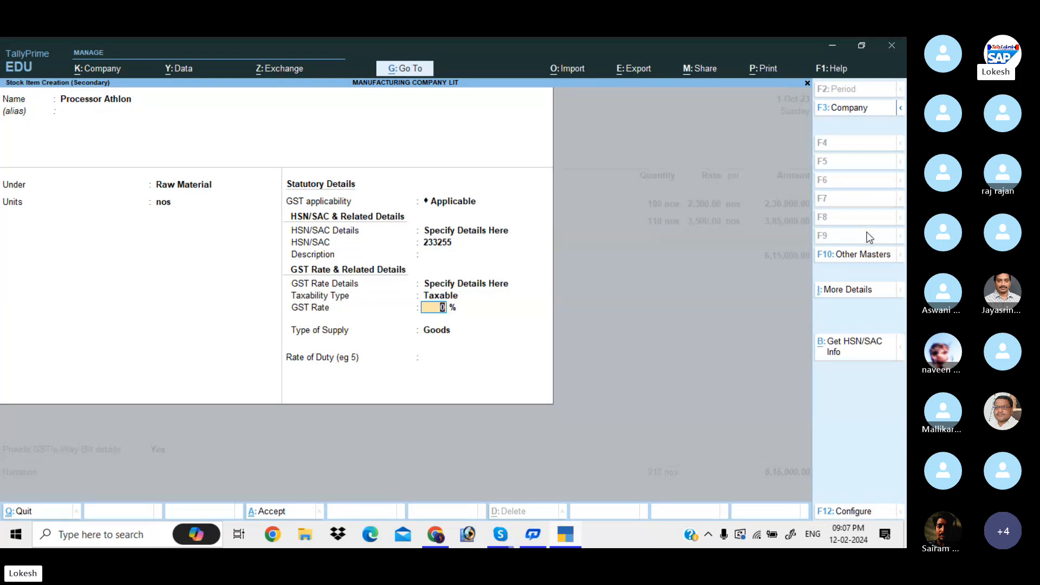
{"action": "key", "text": "Return"}
{"action": "key", "text": "Return"}
{"action": "key", "text": "Return"}
{"action": "key", "text": "Return"}
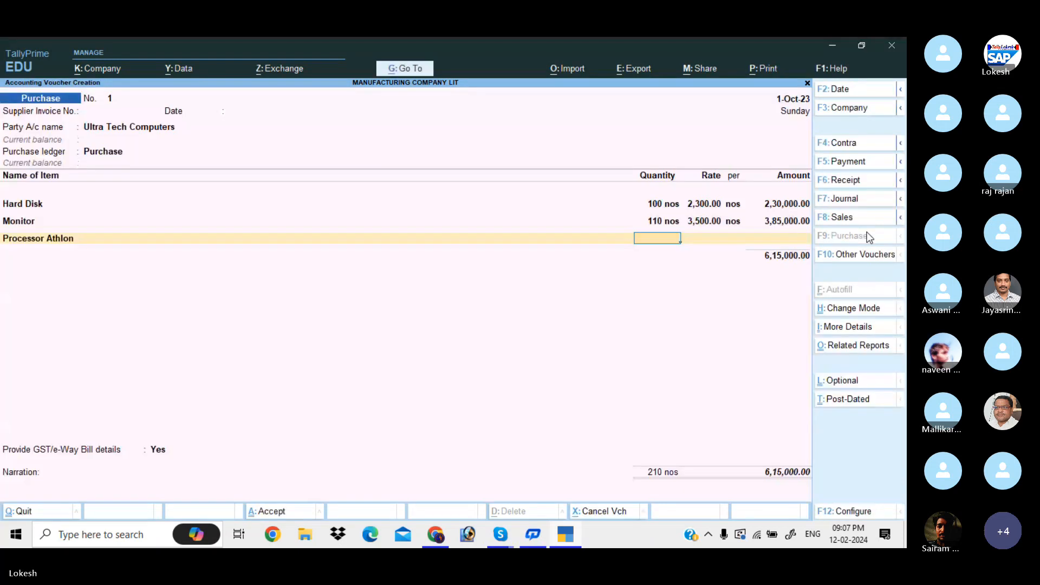
Step: Enter a quantity of 50 nos of Processor Athlon at a rate of 3700 per nos
{"action": "type", "text": "50 nos"}
{"action": "key", "text": "Return"}
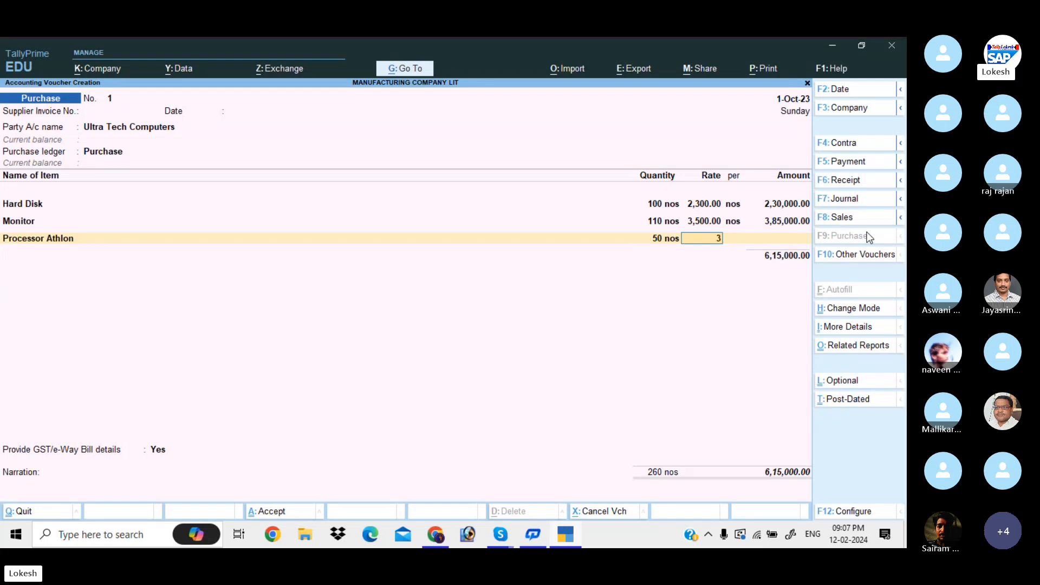
{"action": "type", "text": "3700"}
{"action": "key", "text": "Return"}
{"action": "key", "text": "Return"}
{"action": "key", "text": "Return"}
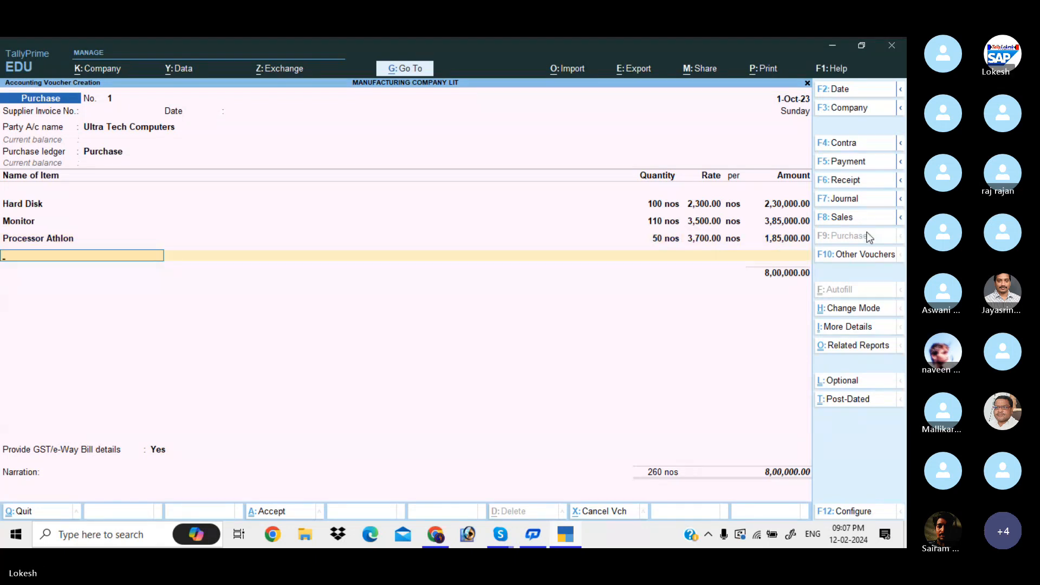
Step: Begin a fourth stock item named Processor P4 under the group Raw Material with the unit nos
{"action": "key", "text": "alt+c"}
{"action": "type", "text": "Pr"}
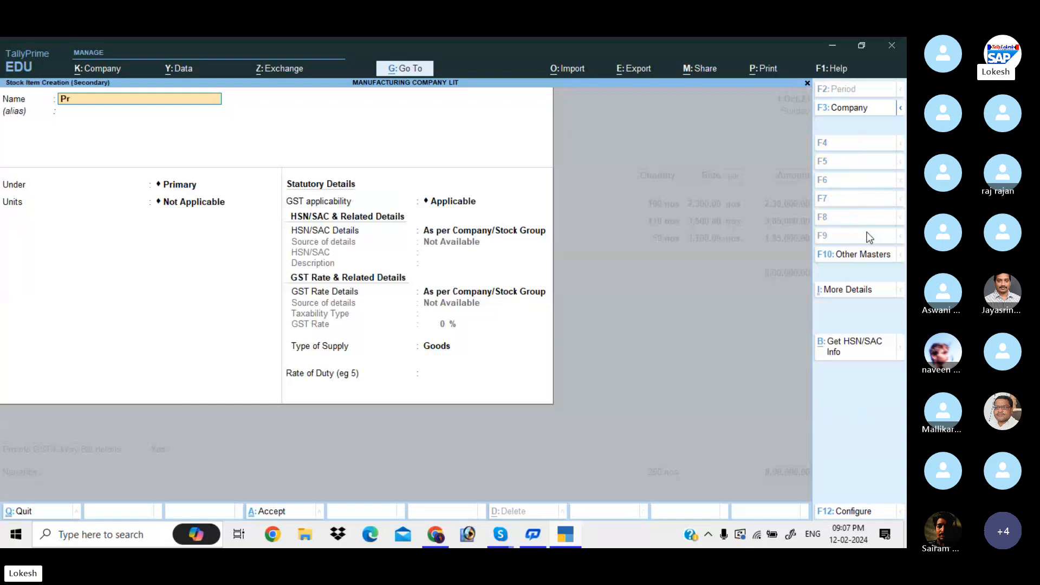
{"action": "type", "text": "ocessor P4"}
{"action": "key", "text": "Return"}
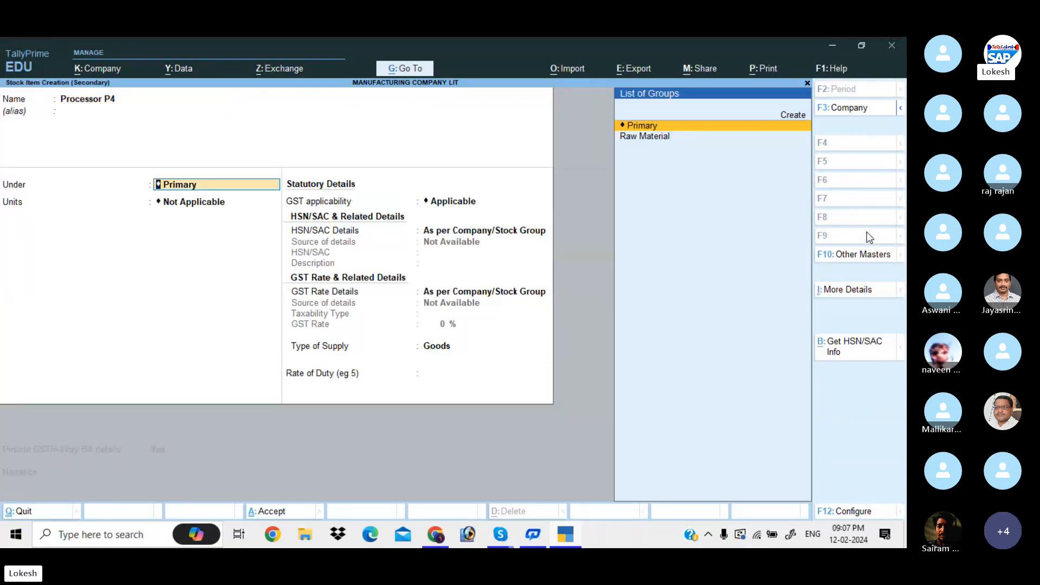
{"action": "key", "text": "Down"}
{"action": "key", "text": "Return"}
{"action": "key", "text": "Down"}
{"action": "key", "text": "Return"}
Step: Keep GST applicable for Processor P4 and specify the HSN/SAC code 315312 directly in the item
{"action": "key", "text": "Return"}
{"action": "key", "text": "Down"}
{"action": "key", "text": "Return"}
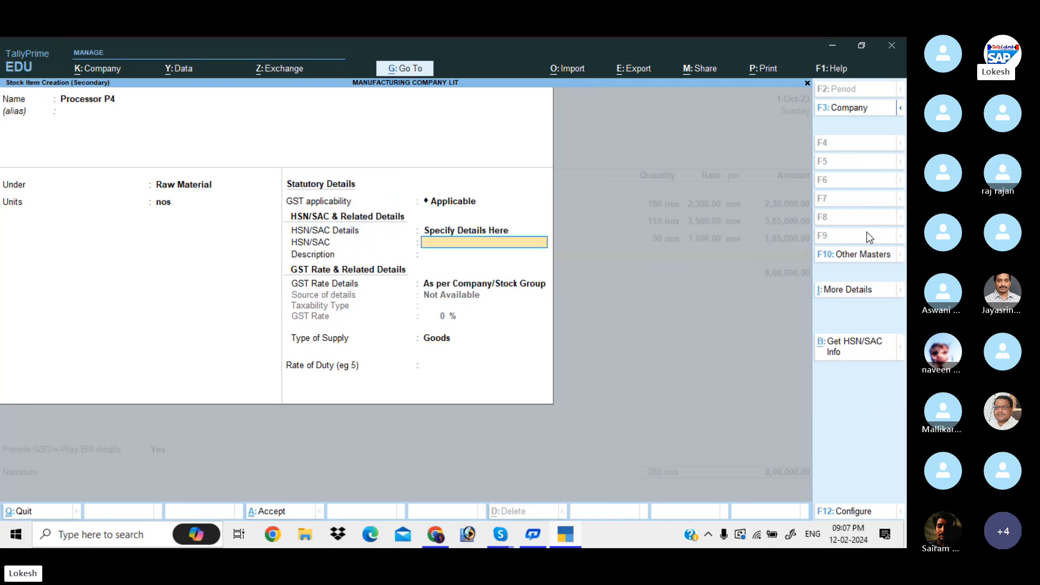
{"action": "type", "text": "315312"}
{"action": "key", "text": "Return"}
Step: Specify Processor P4's GST rate details as Taxable at 18 % with supply type Goods, and save the item
{"action": "key", "text": "Return"}
{"action": "key", "text": "Down"}
{"action": "key", "text": "Return"}
{"action": "key", "text": "Return"}
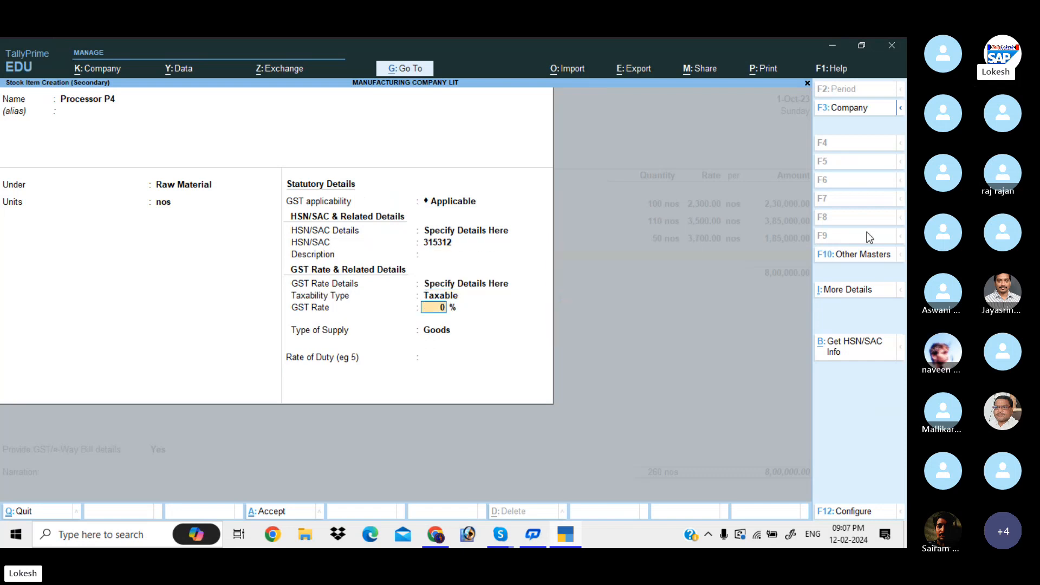
{"action": "type", "text": "18"}
{"action": "key", "text": "Return"}
{"action": "key", "text": "Return"}
{"action": "key", "text": "Return"}
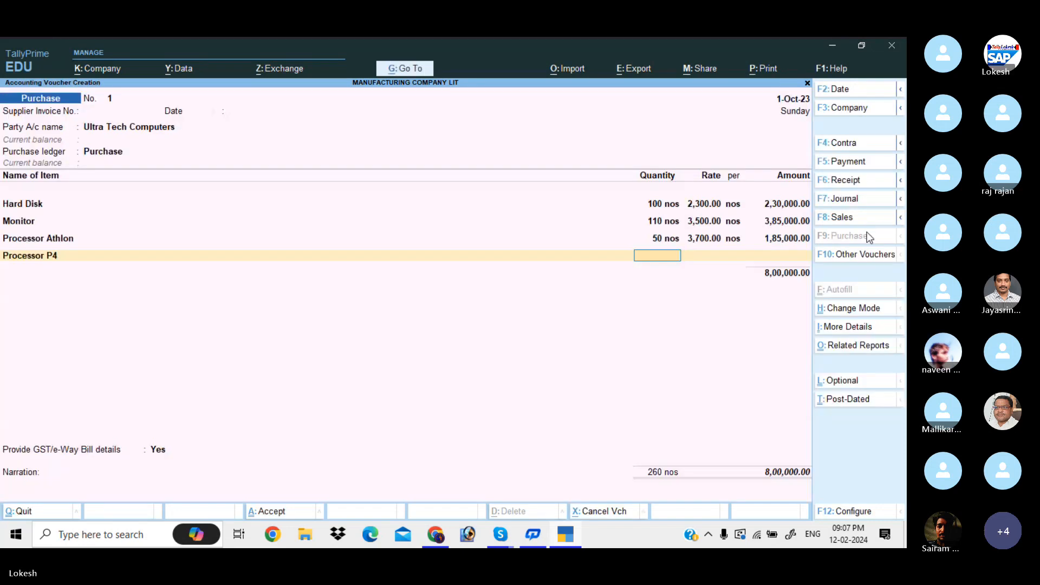
Step: Enter a quantity of 50 nos of Processor P4 at a rate of 5700 per nos
{"action": "type", "text": "50"}
{"action": "key", "text": "Return"}
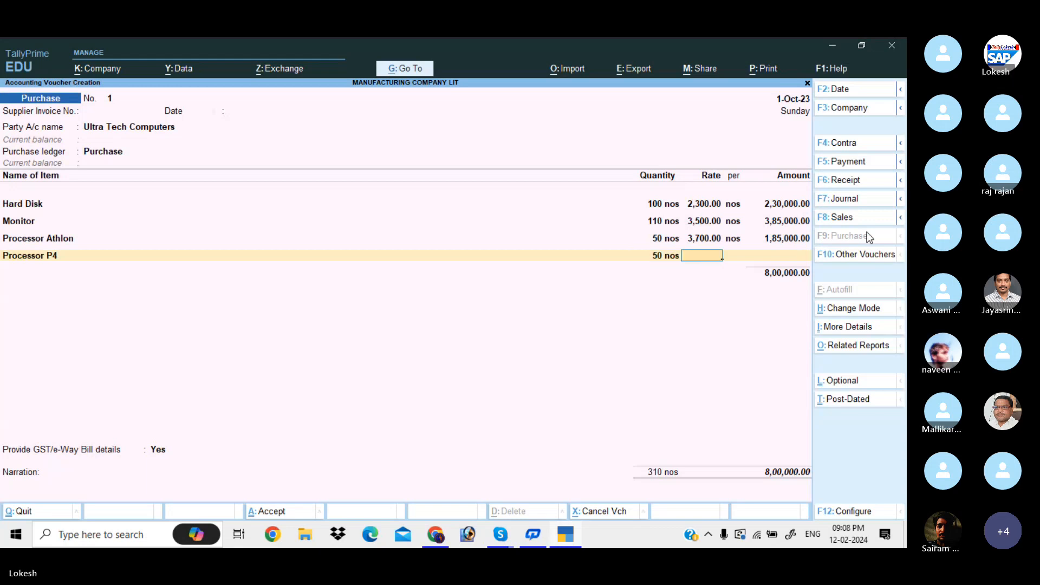
{"action": "type", "text": "5700"}
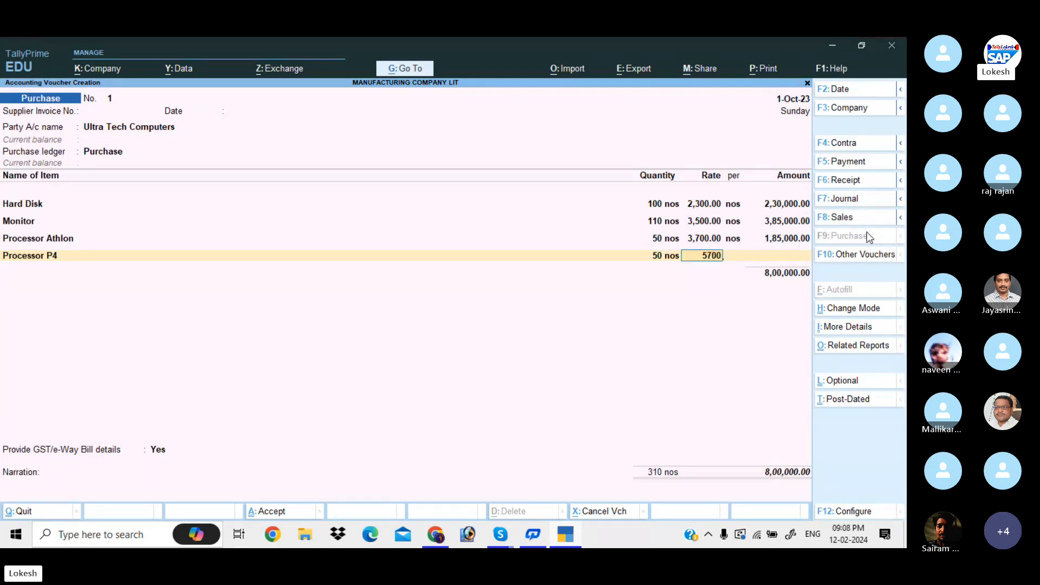
{"action": "key", "text": "Return"}
{"action": "key", "text": "Return"}
{"action": "key", "text": "Return"}
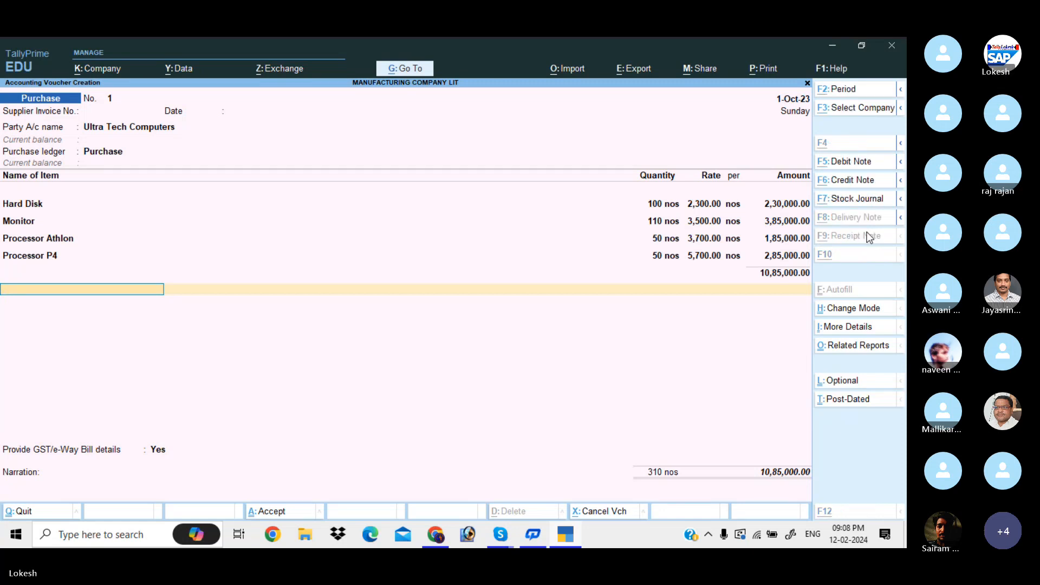
Step: Begin a new ledger named Carriage Inwards under the group Direct Expenses from the purchase voucher
{"action": "key", "text": "alt+c"}
{"action": "type", "text": "Carria"}
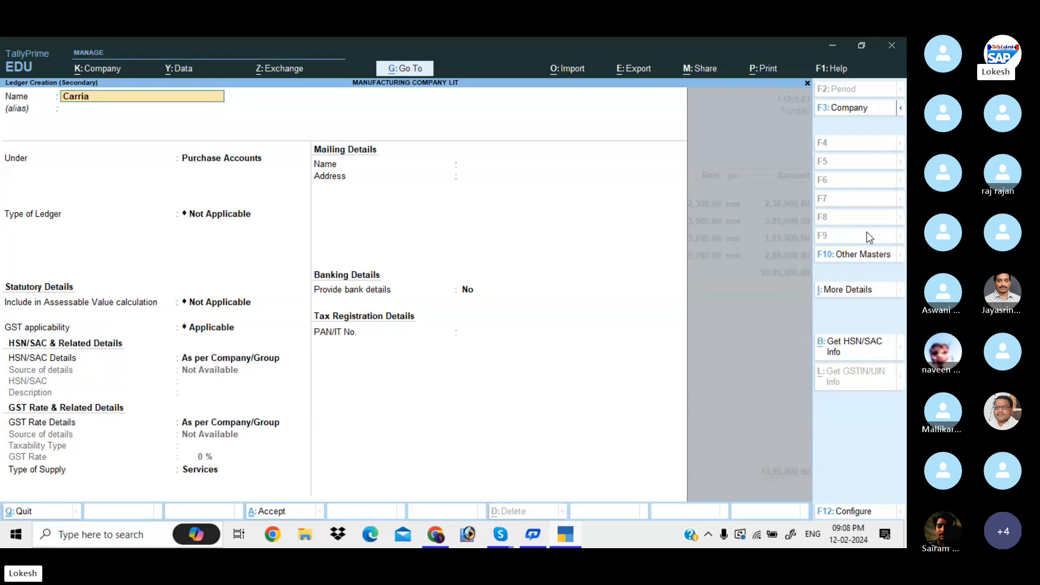
{"action": "type", "text": "ge Inwards"}
{"action": "key", "text": "Return"}
{"action": "type", "text": "Di"}
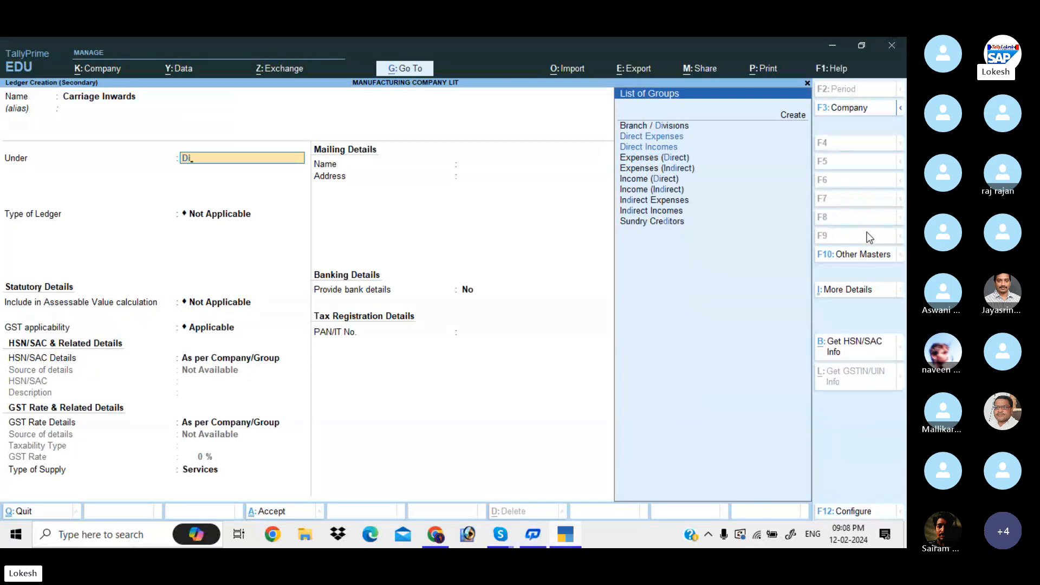
{"action": "key", "text": "Return"}
Step: Alter the Direct Expenses group so its purchase invoice allocation method is Appropriate by Value, and save the group
{"action": "key", "text": "BackSpace"}
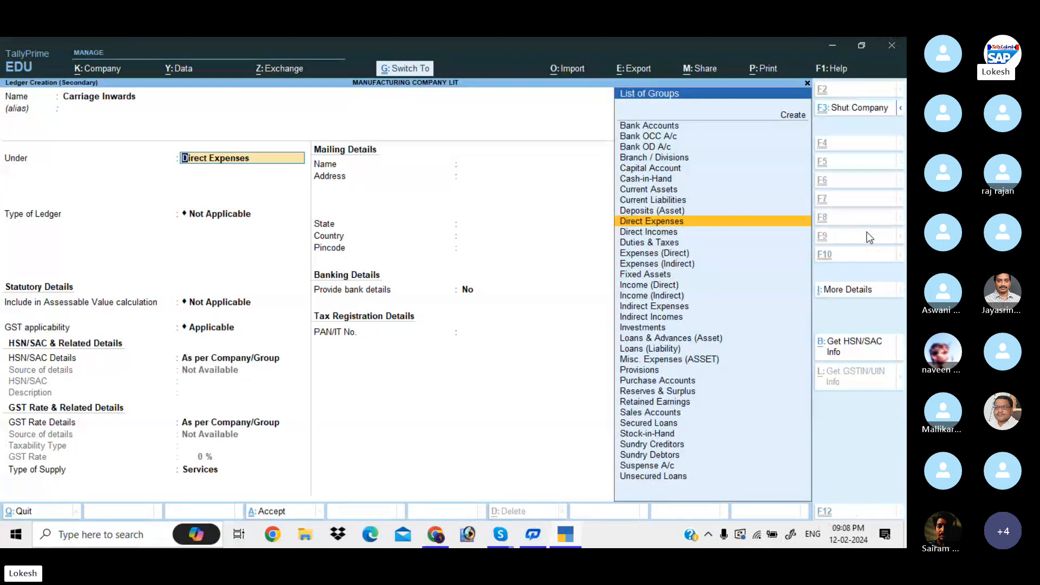
{"action": "key", "text": "ctrl+Return"}
{"action": "key", "text": "Return"}
{"action": "key", "text": "Return"}
{"action": "key", "text": "Return"}
{"action": "key", "text": "Return"}
{"action": "key", "text": "Return"}
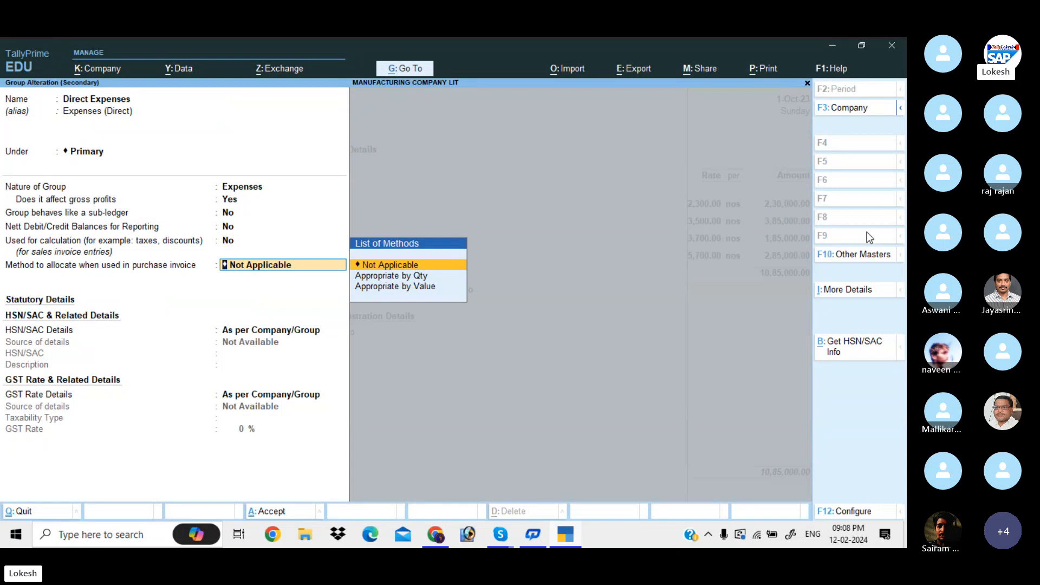
{"action": "key", "text": "Down"}
{"action": "key", "text": "Down"}
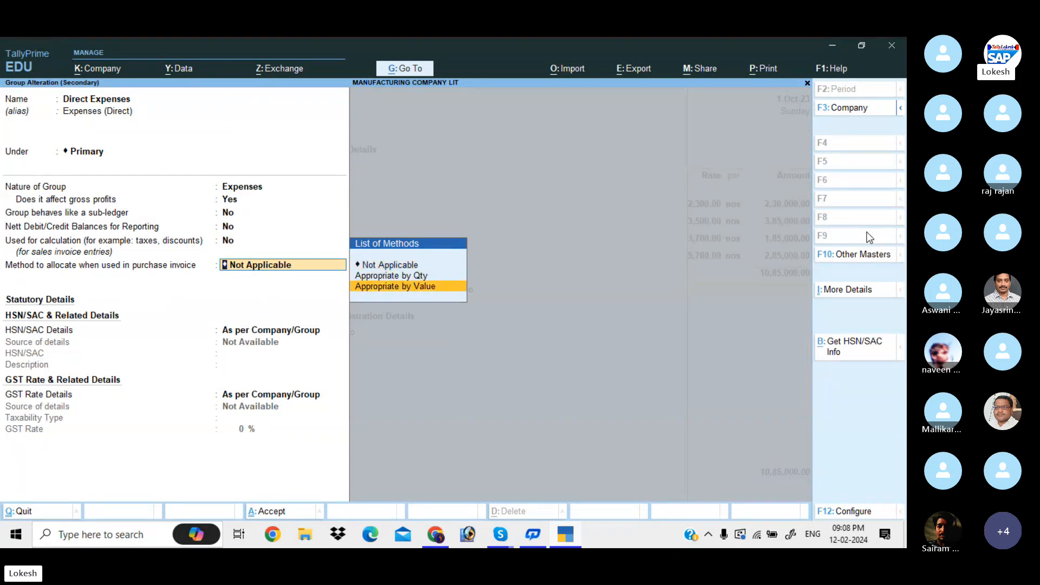
{"action": "key", "text": "Return"}
{"action": "key", "text": "Return"}
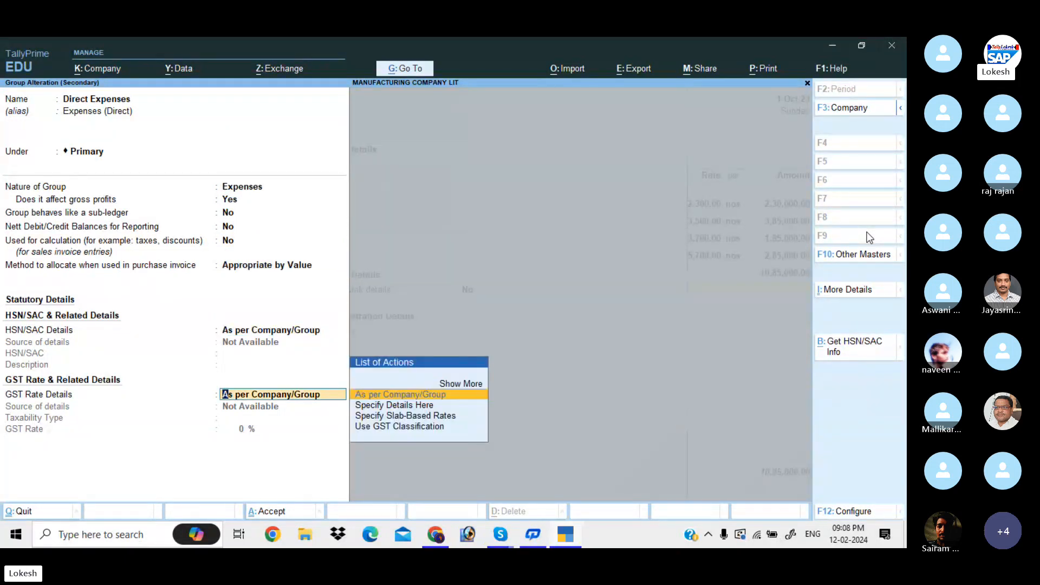
{"action": "key", "text": "Return"}
{"action": "key", "text": "Return"}
Step: Keep the default GST and statutory settings of the Carriage Inwards ledger and save it
{"action": "key", "text": "Return"}
{"action": "key", "text": "Return"}
{"action": "key", "text": "Return"}
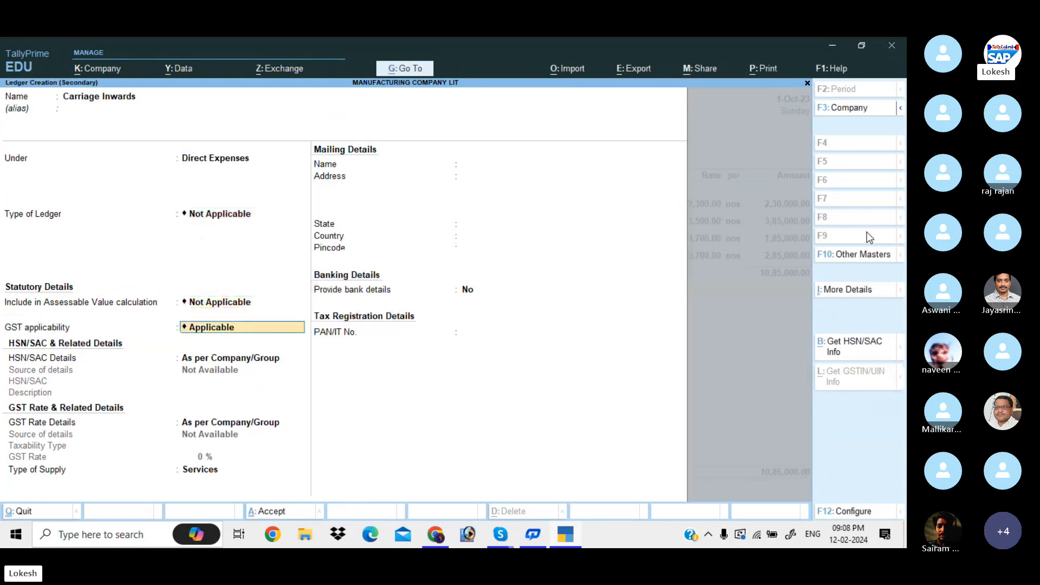
{"action": "key", "text": "Return"}
{"action": "key", "text": "Return"}
{"action": "key", "text": "Return"}
{"action": "key", "text": "Return"}
{"action": "key", "text": "Return"}
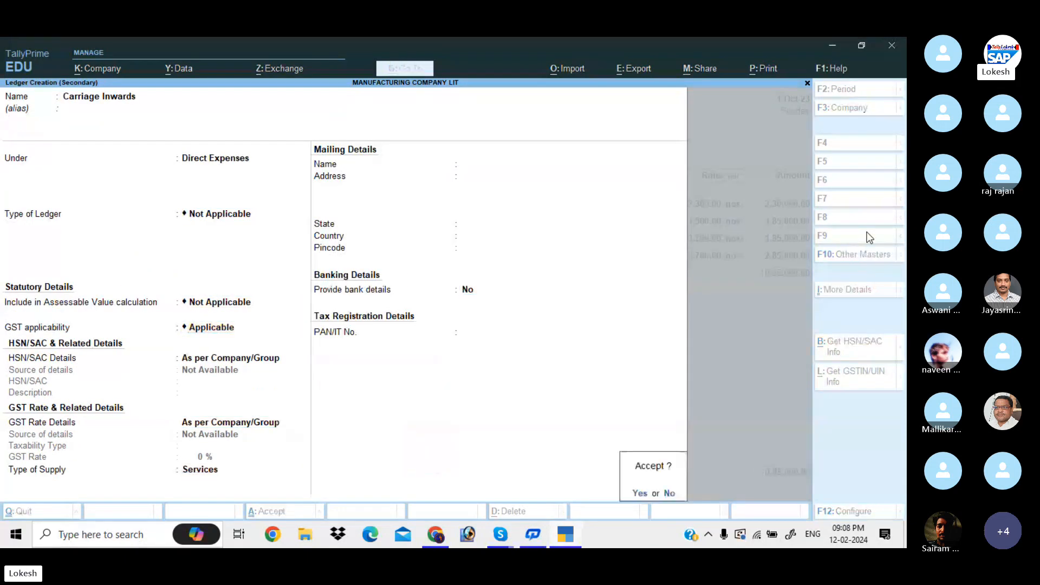
{"action": "key", "text": "Return"}
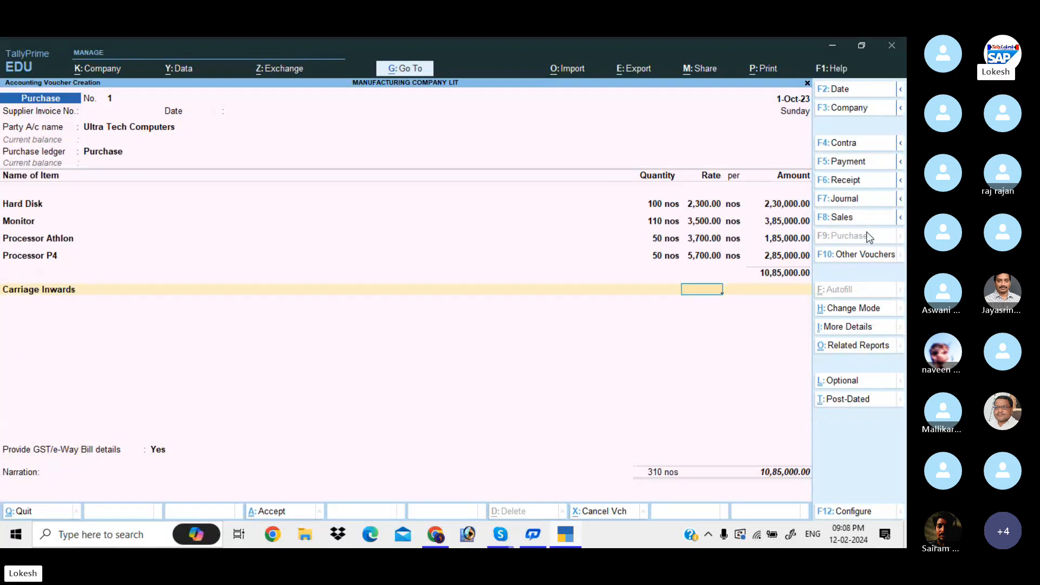
Step: Enter an amount of 400 for Carriage Inwards in the purchase voucher
{"action": "key", "text": "Return"}
{"action": "type", "text": "400"}
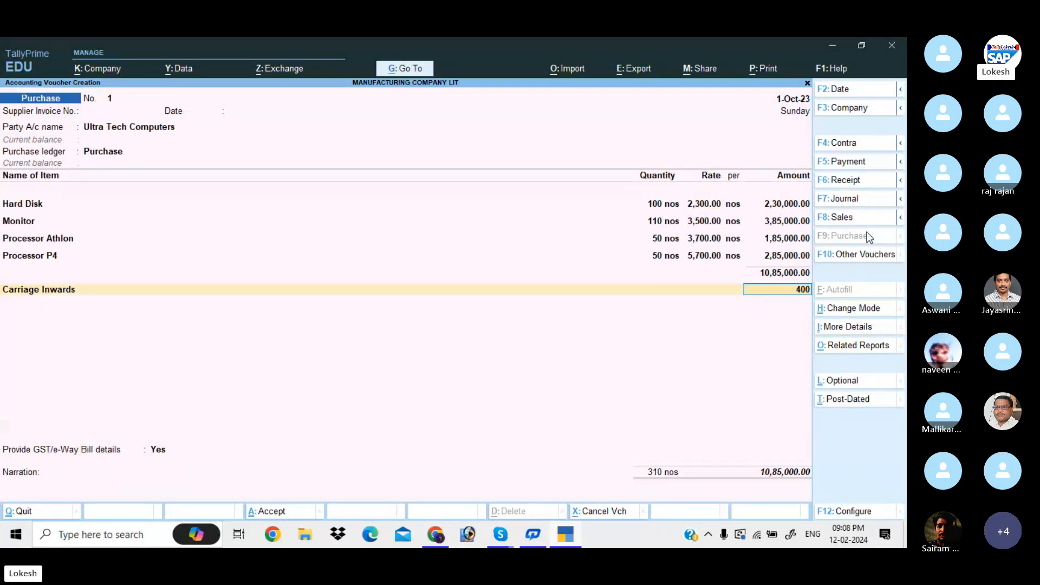
{"action": "key", "text": "Return"}
Step: Begin a new ledger named CGST under the group Duties & Taxes from the purchase voucher
{"action": "key", "text": "alt"}
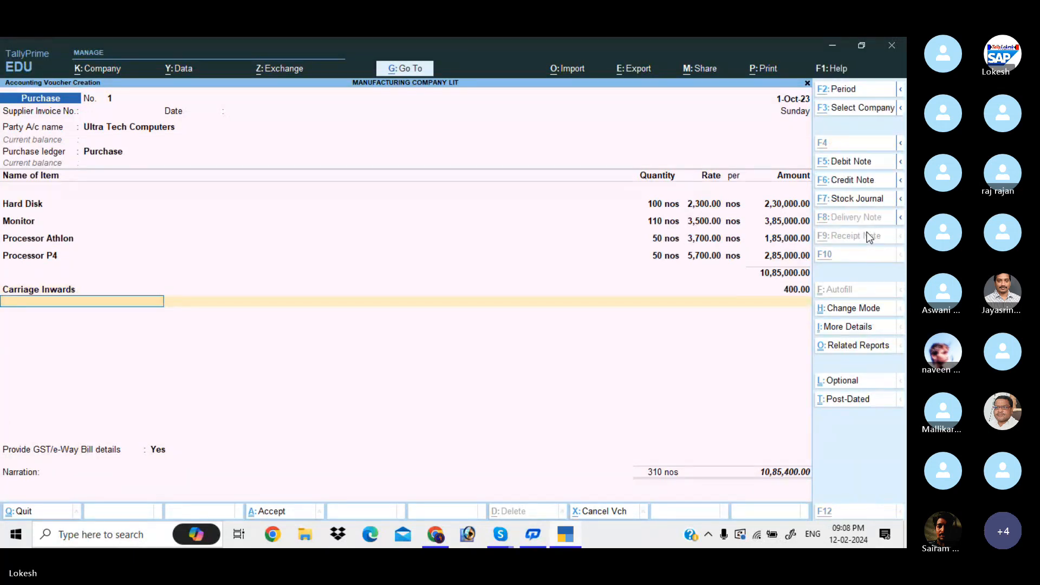
{"action": "key", "text": "alt+c"}
{"action": "type", "text": "CGS"}
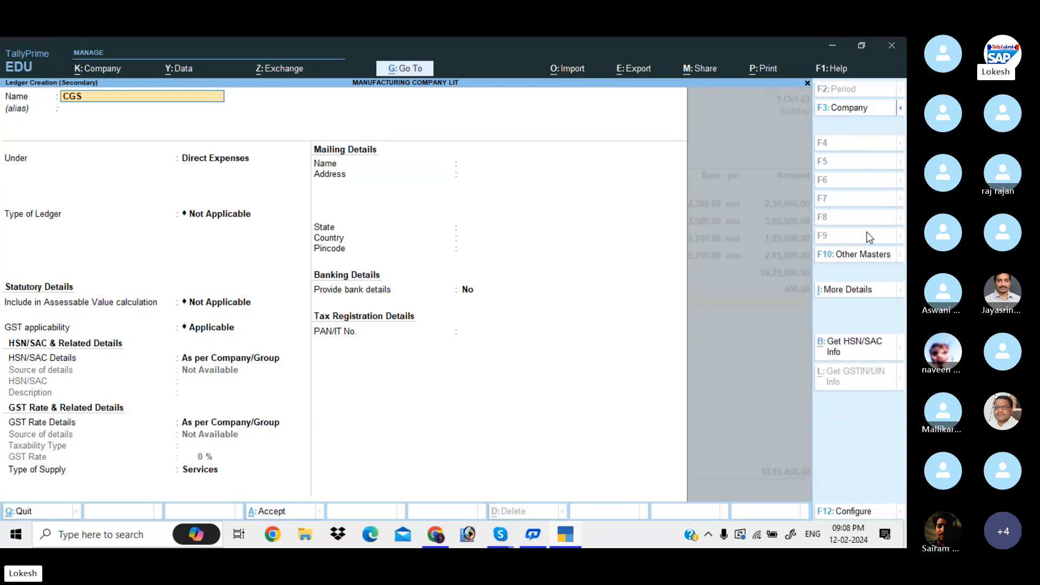
{"action": "type", "text": "T"}
{"action": "key", "text": "Return"}
{"action": "type", "text": "du"}
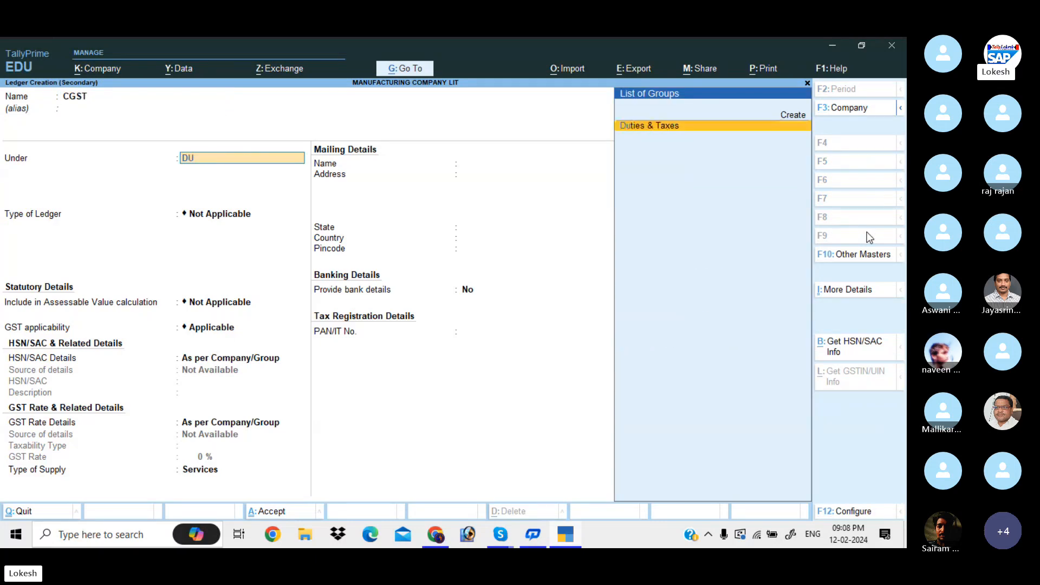
{"action": "key", "text": "Return"}
Step: Set the CGST ledger's duty type to GST and tax type to CGST, save it and apply its amount in the purchase voucher
{"action": "key", "text": "Up"}
{"action": "key", "text": "Return"}
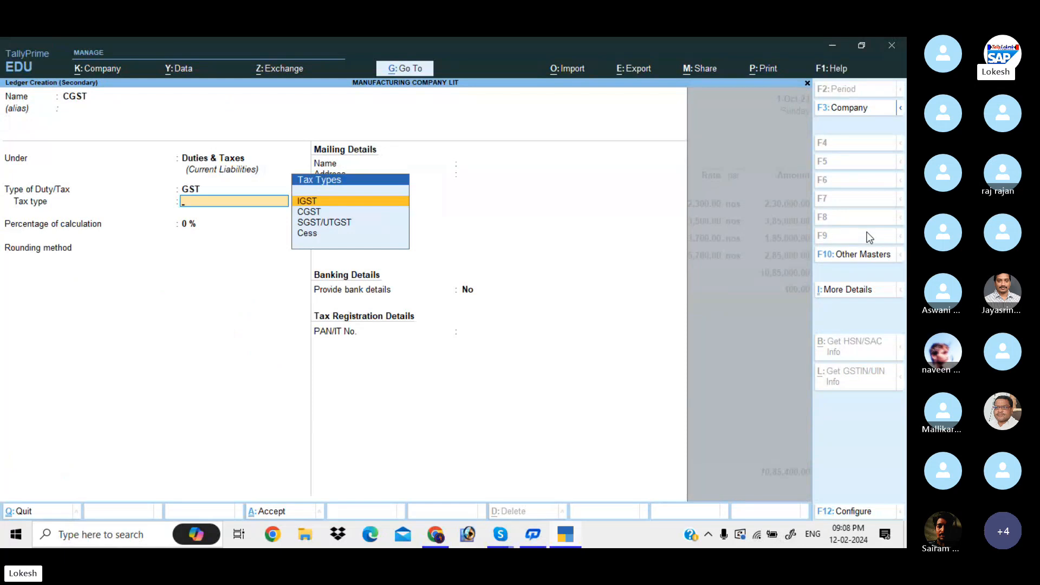
{"action": "key", "text": "Down"}
{"action": "key", "text": "Return"}
{"action": "key", "text": "ctrl"}
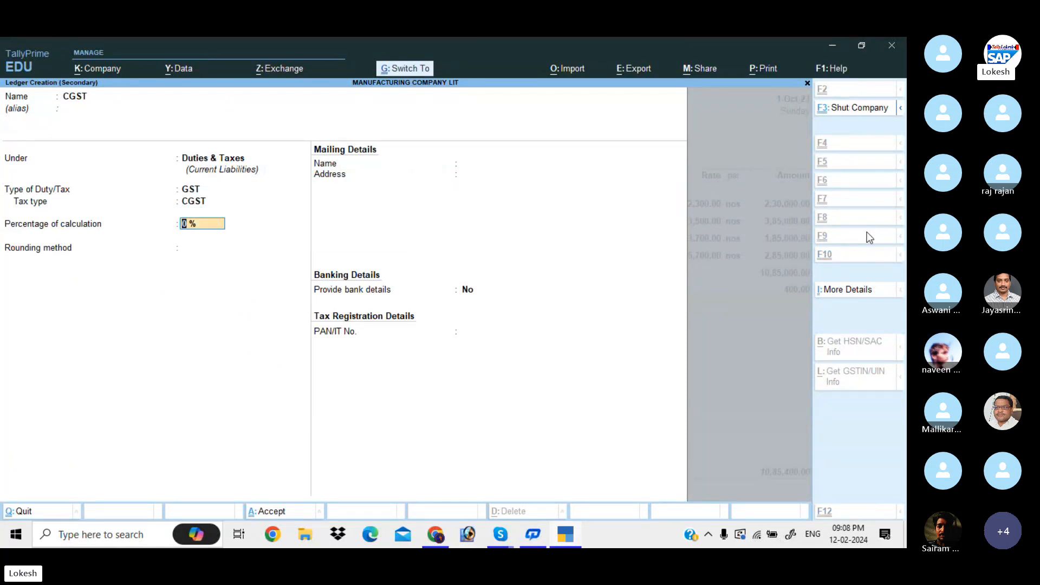
{"action": "key", "text": "ctrl+a"}
{"action": "key", "text": "Return"}
Step: Begin a new ledger named SGST from the purchase voucher, keeping it under Duties & Taxes
{"action": "key", "text": "alt+c"}
{"action": "type", "text": "S"}
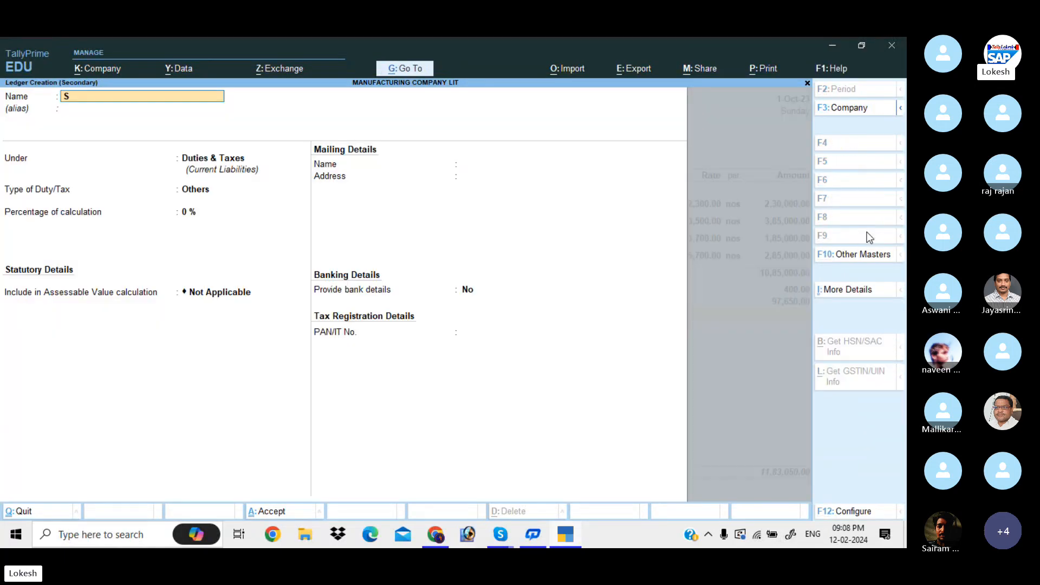
{"action": "type", "text": "GST"}
{"action": "key", "text": "Return"}
{"action": "key", "text": "Return"}
{"action": "key", "text": "Return"}
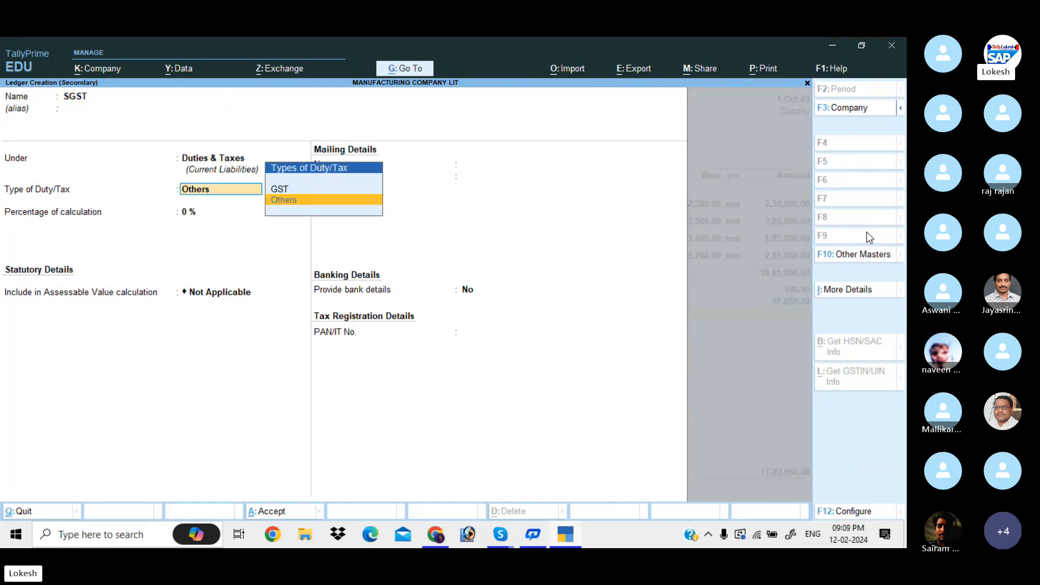
Step: Set the SGST ledger's duty type to GST and tax type to SGST/UTGST, save it and apply its amount in the voucher
{"action": "key", "text": "Up"}
{"action": "key", "text": "Return"}
{"action": "key", "text": "Down"}
{"action": "key", "text": "Down"}
{"action": "key", "text": "Return"}
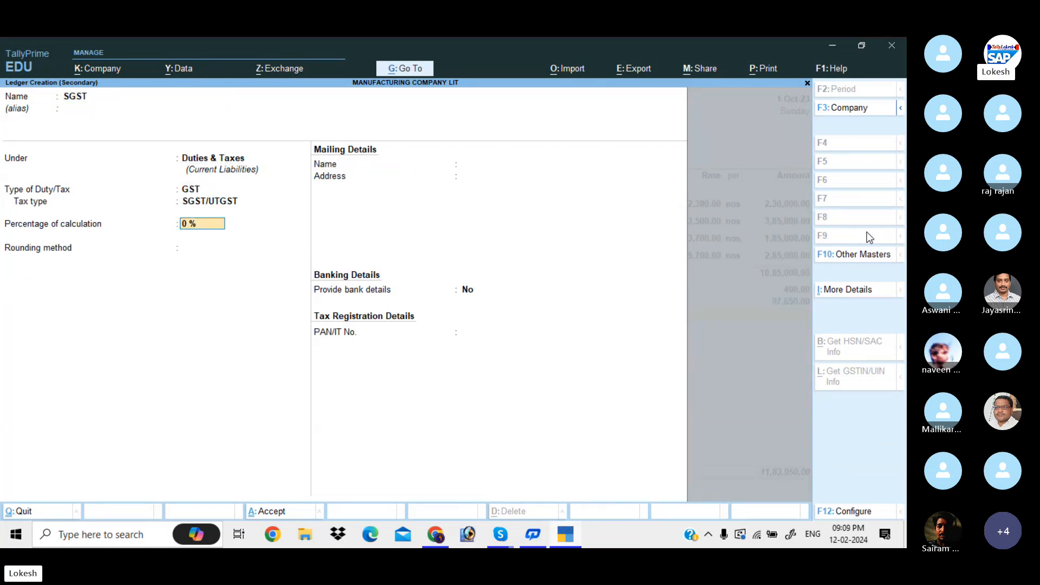
{"action": "key", "text": "ctrl+a"}
{"action": "key", "text": "Return"}
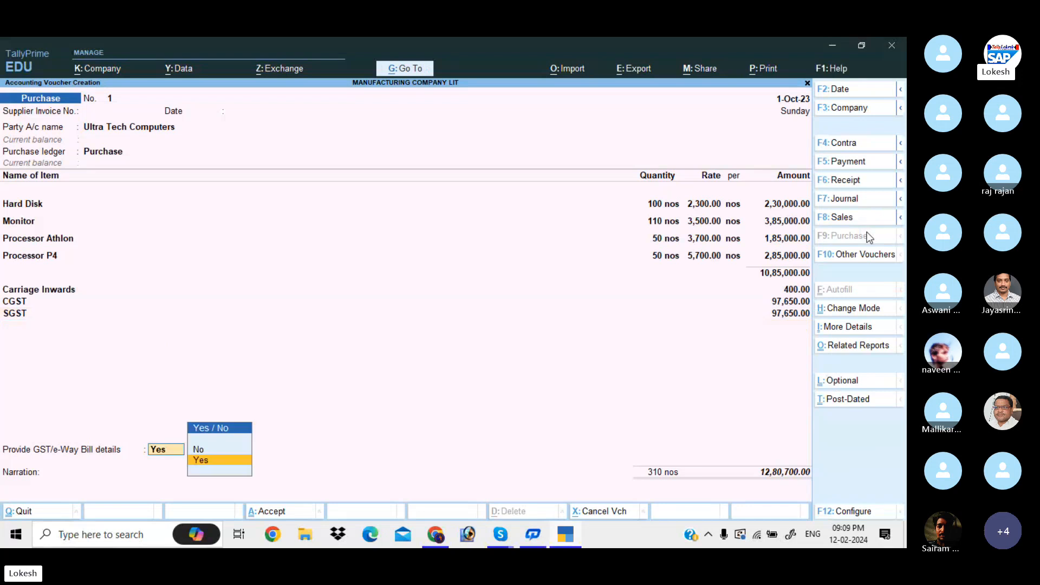
Step: Set Provide GST/e-Way Bill details to No and save the Ultra Tech Computers purchase voucher
{"action": "key", "text": "Up"}
{"action": "key", "text": "Return"}
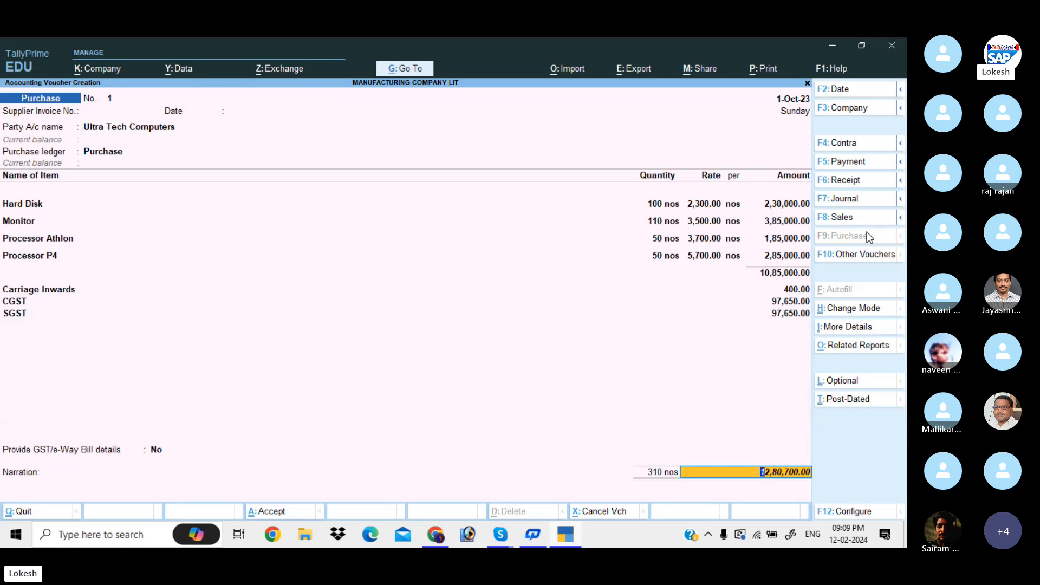
{"action": "key", "text": "Return"}
{"action": "key", "text": "Return"}
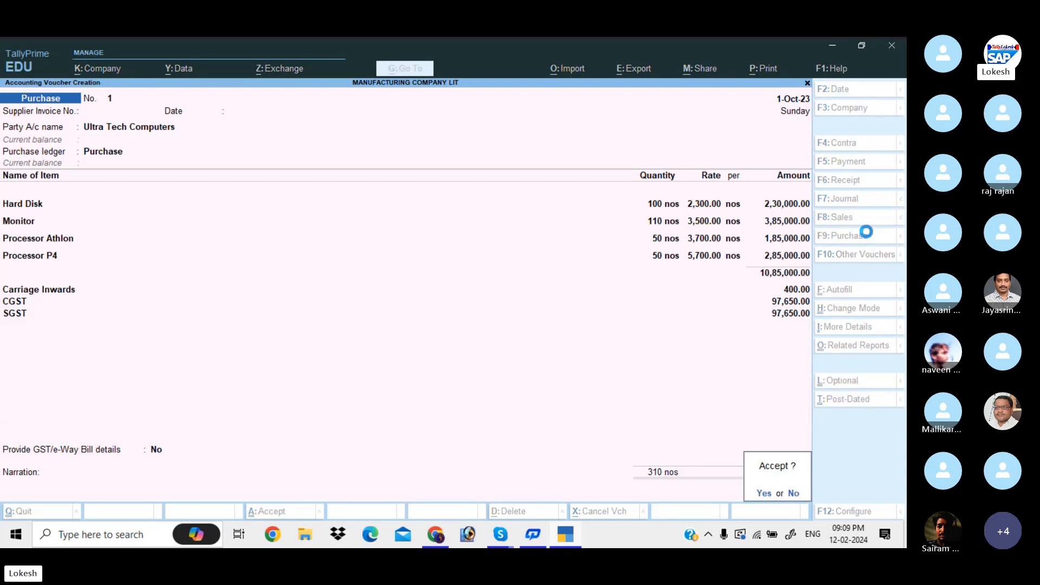
{"action": "key", "text": "Return"}
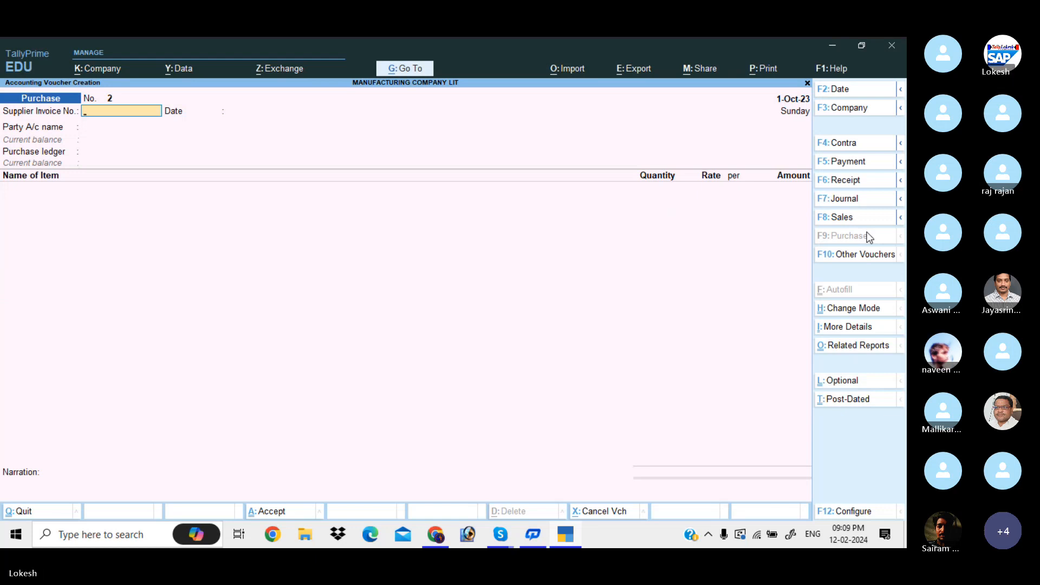
Step: Leave the supplier invoice details of the next purchase voucher blank and begin a party ledger named Isilon Systems under Sundry Creditors
{"action": "key", "text": "Return"}
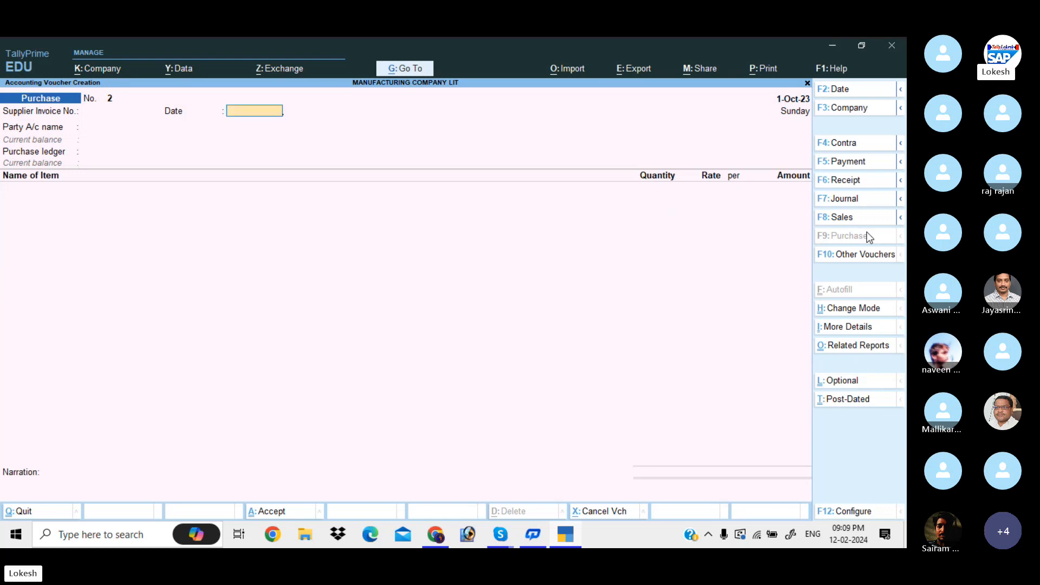
{"action": "key", "text": "Return"}
{"action": "key", "text": "alt+c"}
{"action": "type", "text": "IS"}
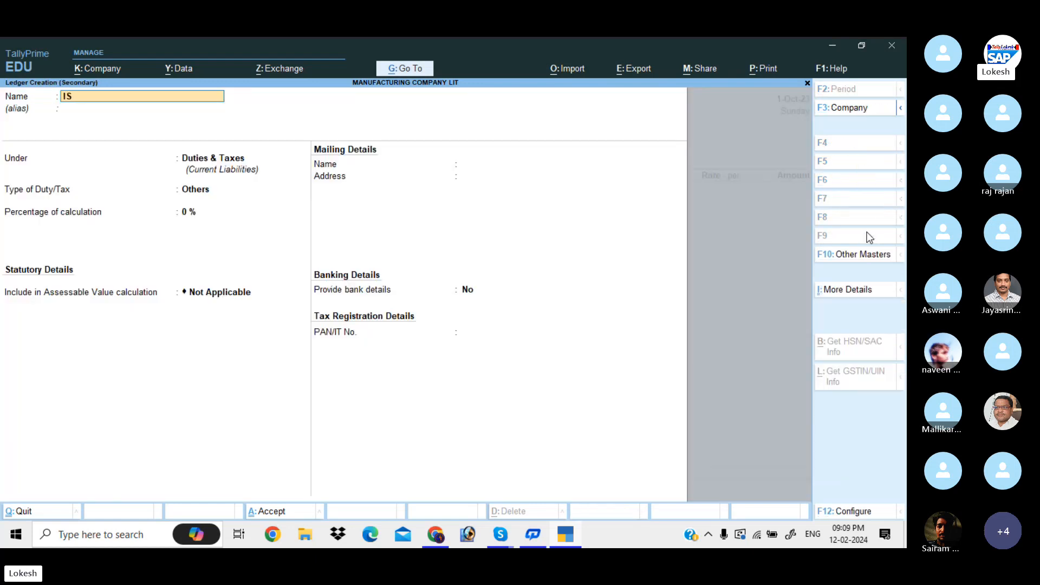
{"action": "key", "text": "BackSpace"}
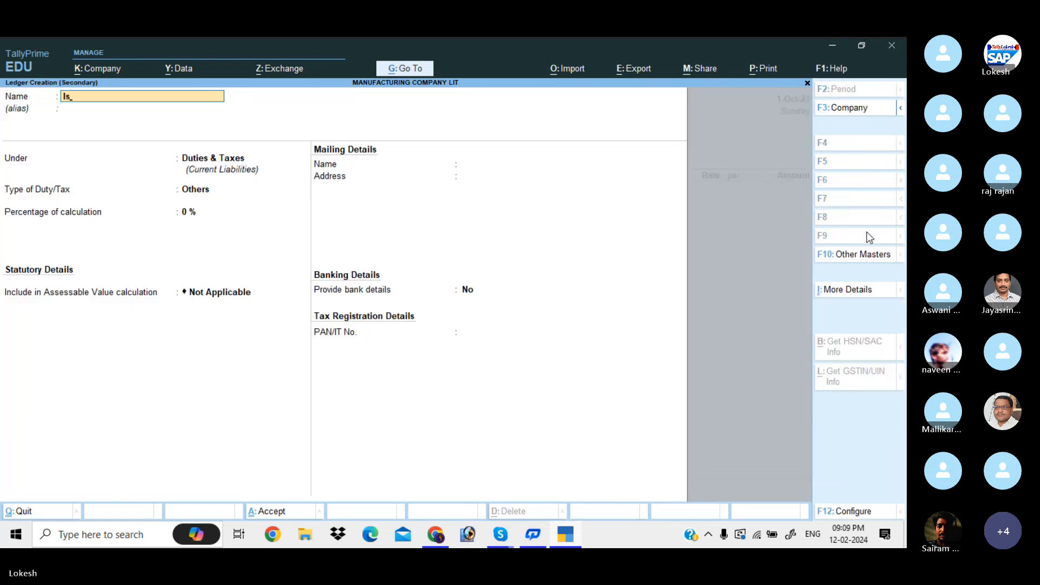
{"action": "type", "text": "silon Systems"}
{"action": "key", "text": "Return"}
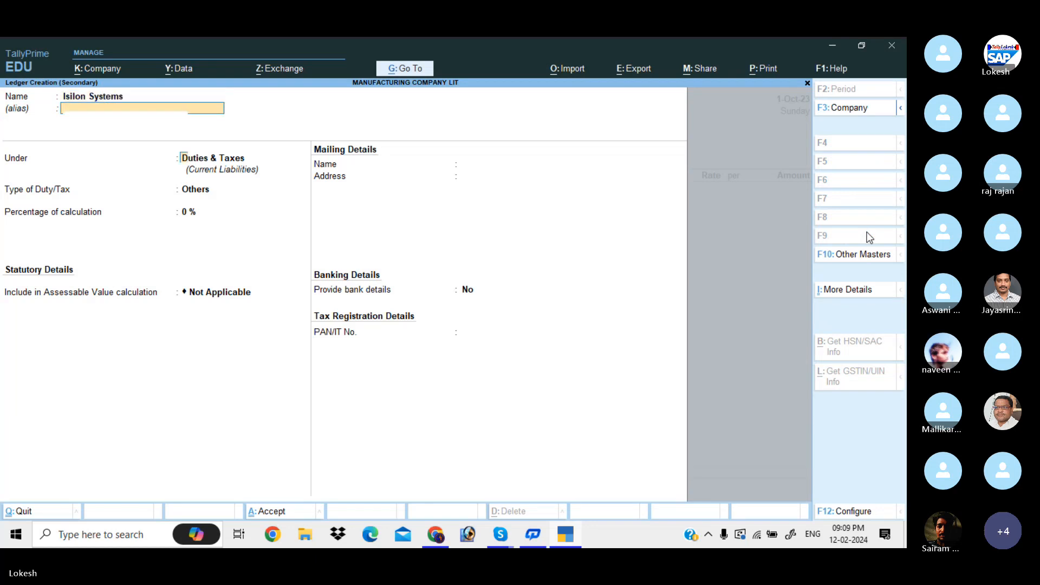
{"action": "type", "text": "Sun"}
{"action": "key", "text": "Return"}
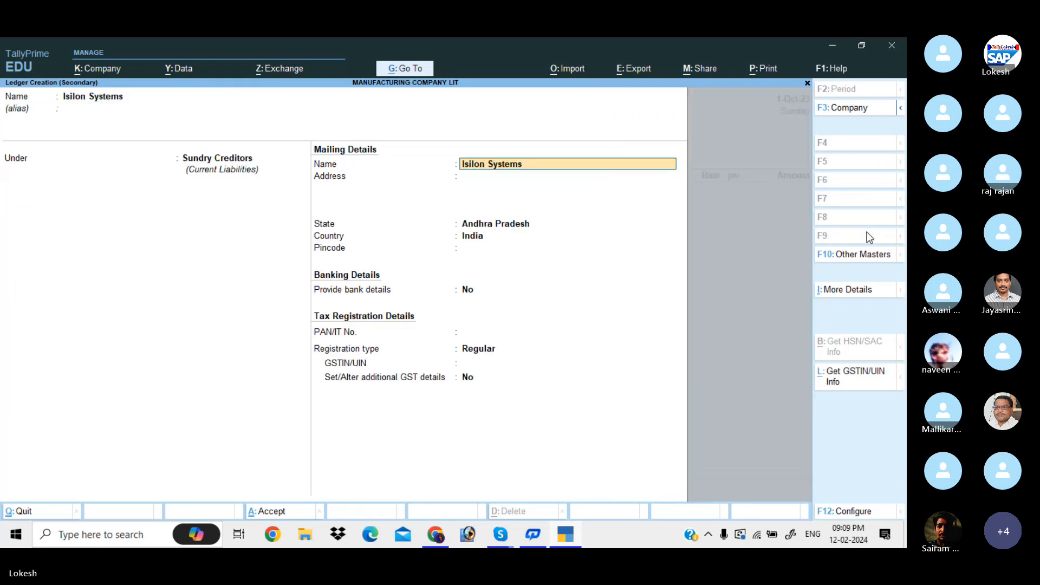
Step: Keep the default mailing and banking details and Regular registration for Isilon Systems, enter its GSTIN and save the ledger
{"action": "key", "text": "Return"}
{"action": "key", "text": "Return"}
{"action": "key", "text": "Return"}
{"action": "key", "text": "Return"}
{"action": "key", "text": "Return"}
{"action": "key", "text": "Return"}
{"action": "key", "text": "Return"}
{"action": "key", "text": "Return"}
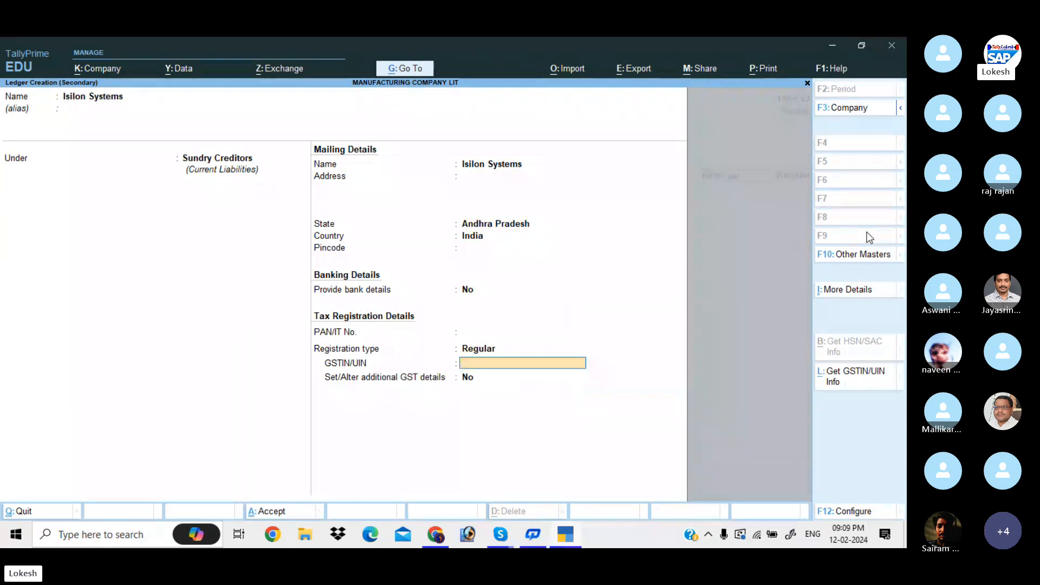
{"action": "type", "text": "37AAAAA1478A1Z"}
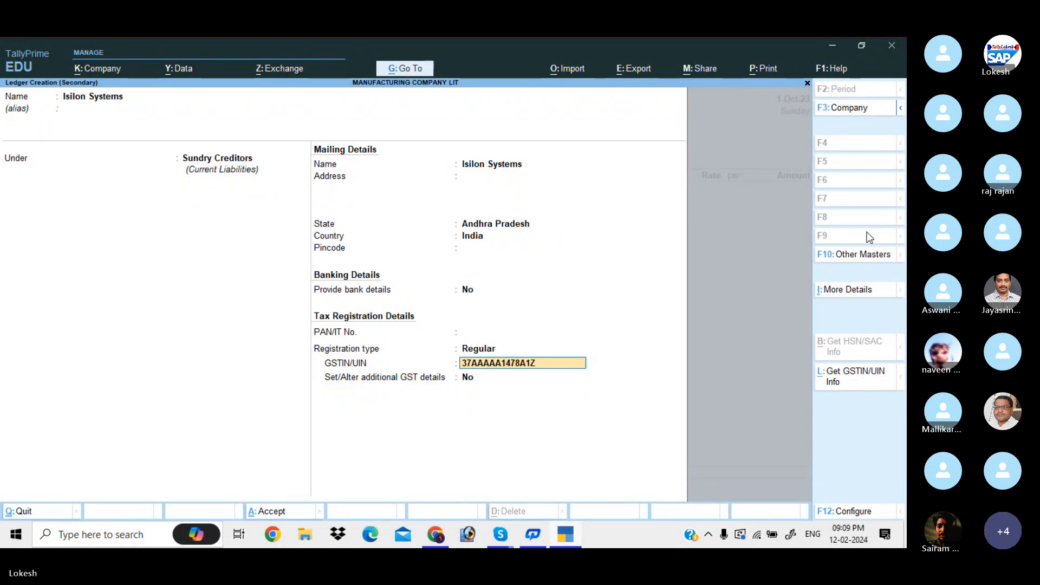
{"action": "type", "text": "W"}
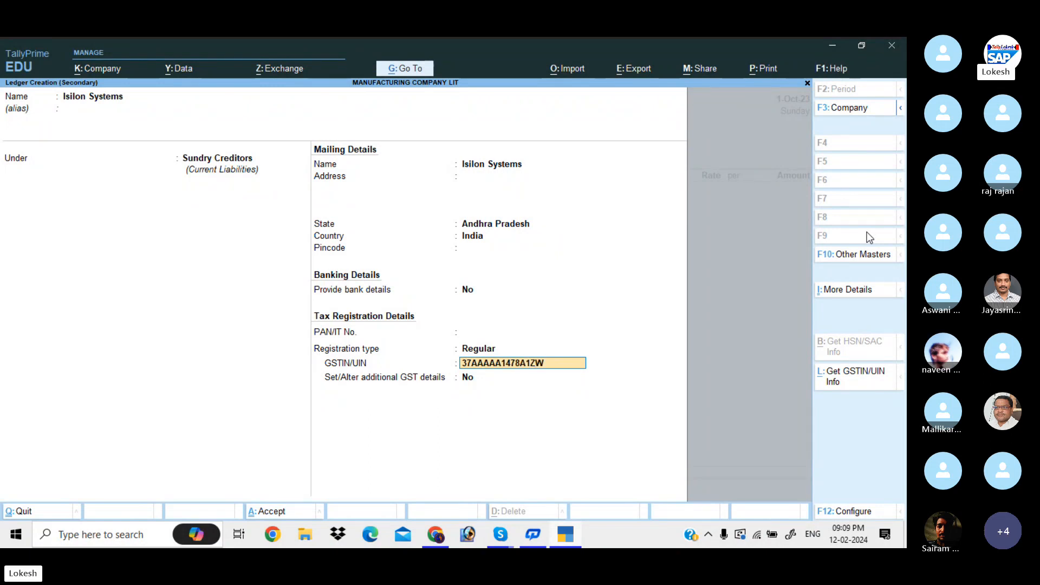
{"action": "key", "text": "Return"}
{"action": "key", "text": "Return"}
{"action": "key", "text": "ctrl+a"}
Step: Accept the party details for Isilon Systems and use Purchase as the voucher's purchase ledger
{"action": "key", "text": "ctrl+a"}
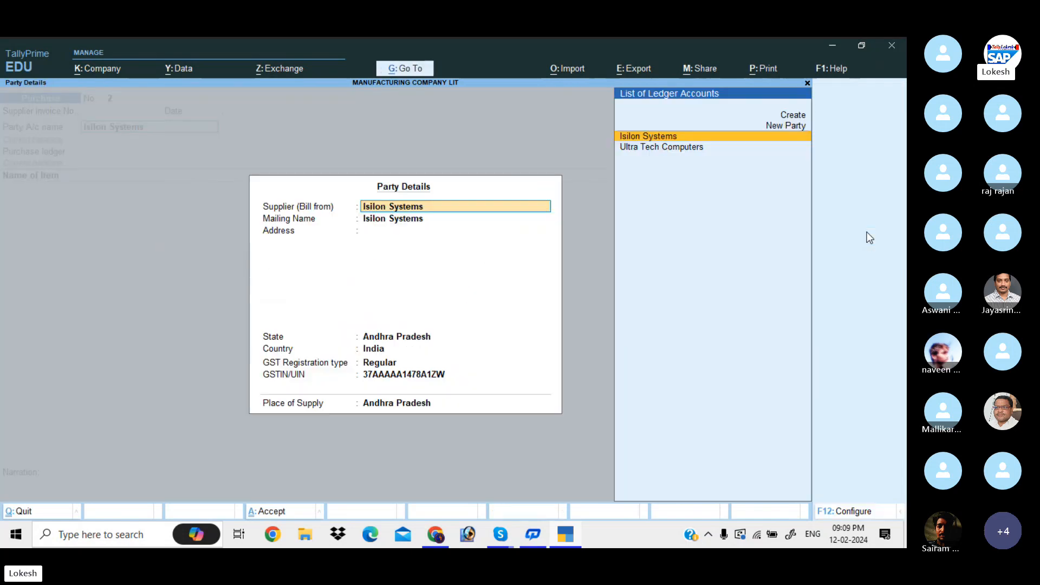
{"action": "key", "text": "ctrl+a"}
{"action": "key", "text": "Return"}
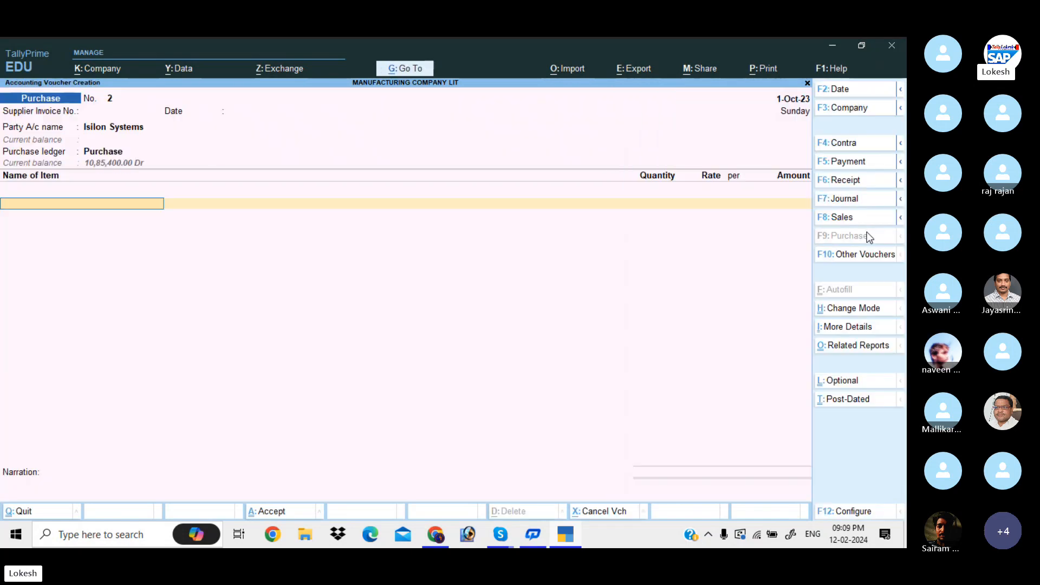
Step: Begin a new stock item named Keyboard under Raw Material with the unit nos from the purchase voucher
{"action": "key", "text": "alt+c"}
{"action": "type", "text": "Ke"}
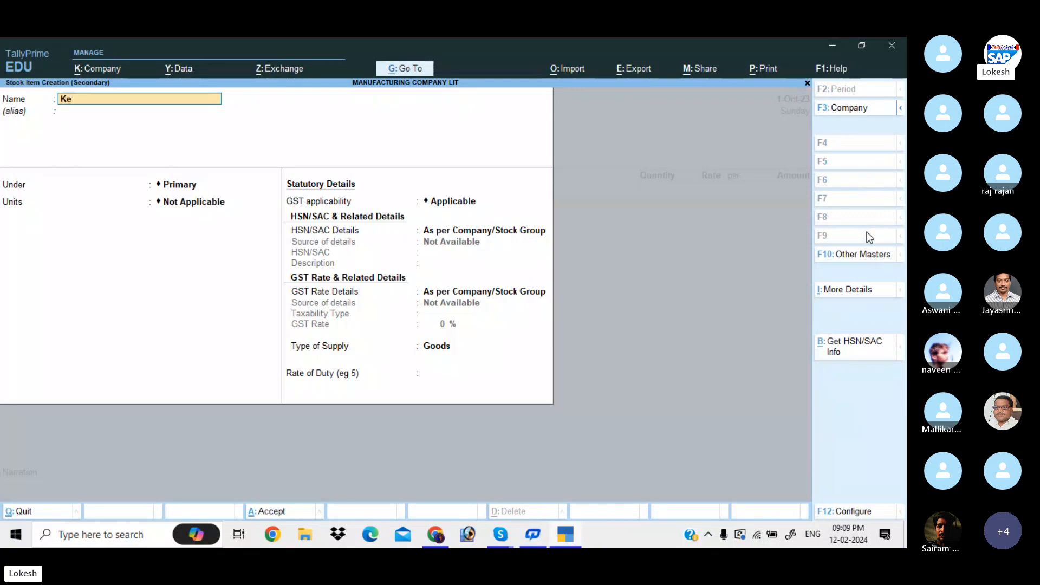
{"action": "type", "text": "yboard"}
{"action": "key", "text": "Return"}
{"action": "key", "text": "Return"}
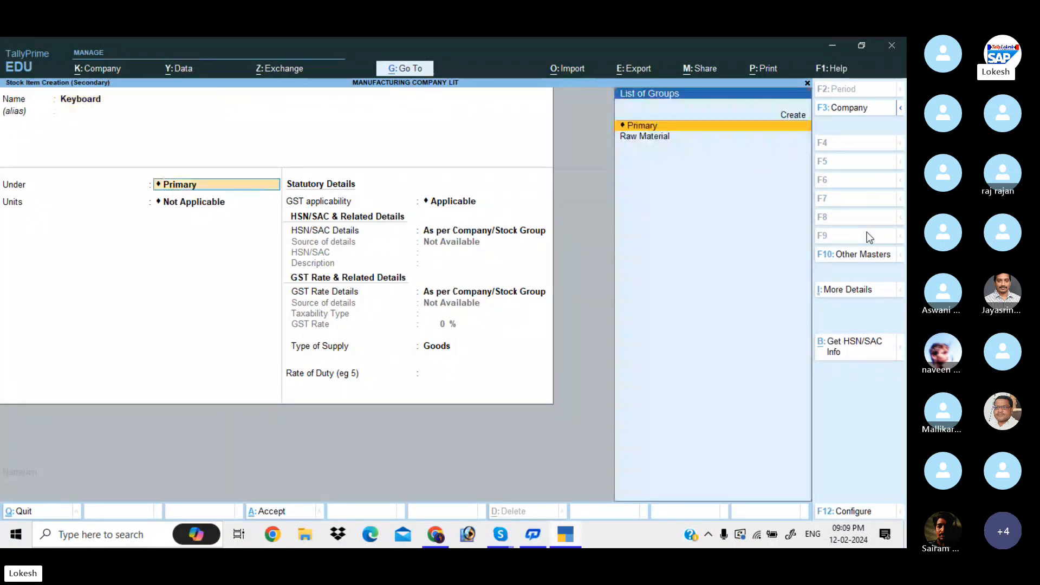
{"action": "key", "text": "Down"}
{"action": "key", "text": "Return"}
{"action": "type", "text": "nos"}
{"action": "key", "text": "Return"}
Step: Specify the Keyboard item's own HSN/SAC details with code 146123 and no description
{"action": "key", "text": "Return"}
{"action": "key", "text": "Down"}
{"action": "key", "text": "Return"}
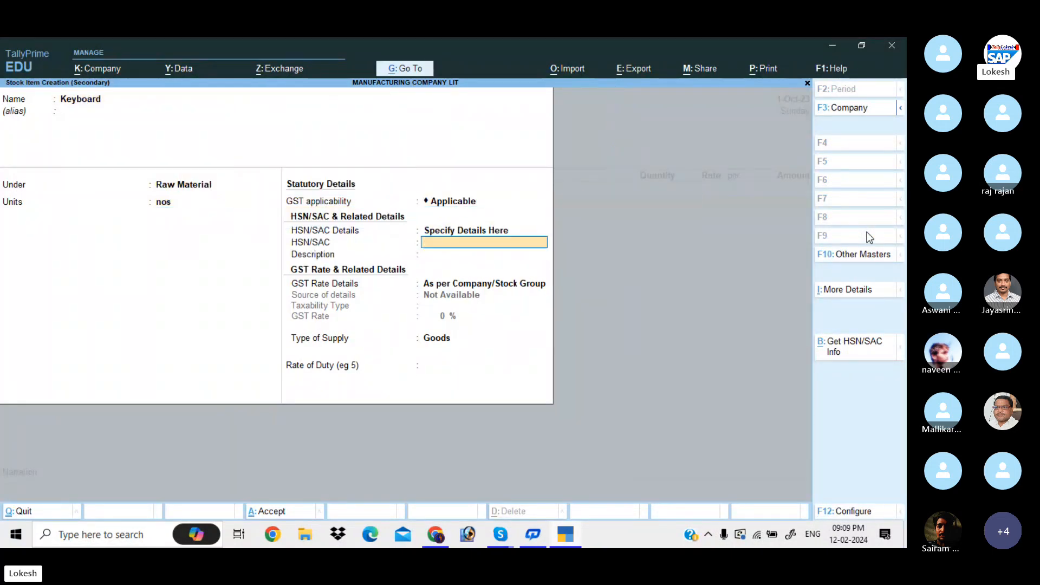
{"action": "type", "text": "146123"}
{"action": "key", "text": "Return"}
{"action": "key", "text": "Return"}
Step: Specify the Keyboard item's own GST rate details as Taxable at 18% and save the stock item
{"action": "key", "text": "Down"}
{"action": "key", "text": "Return"}
{"action": "key", "text": "Return"}
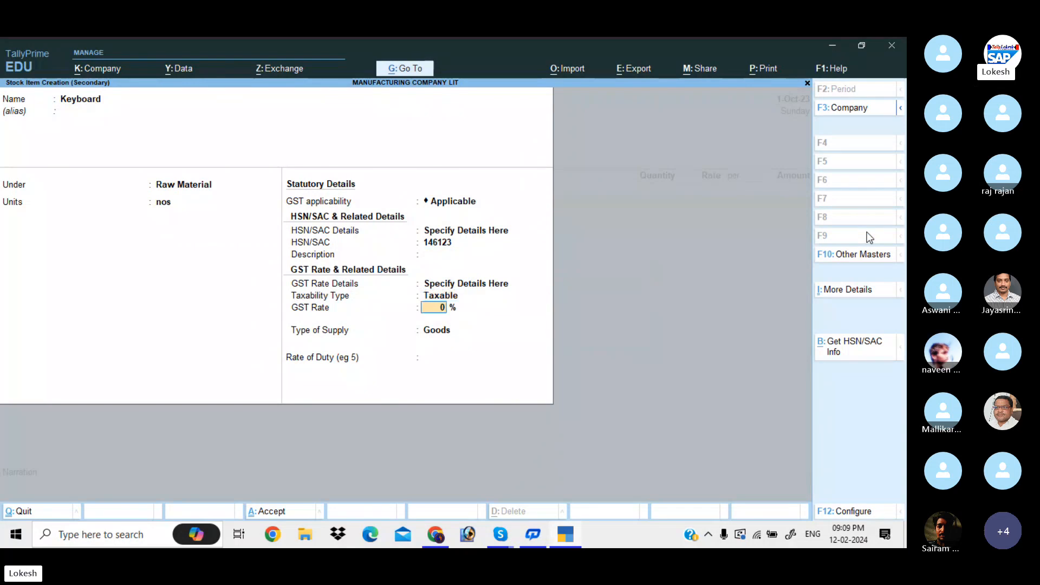
{"action": "type", "text": "18"}
{"action": "key", "text": "Return"}
{"action": "key", "text": "Return"}
{"action": "key", "text": "Return"}
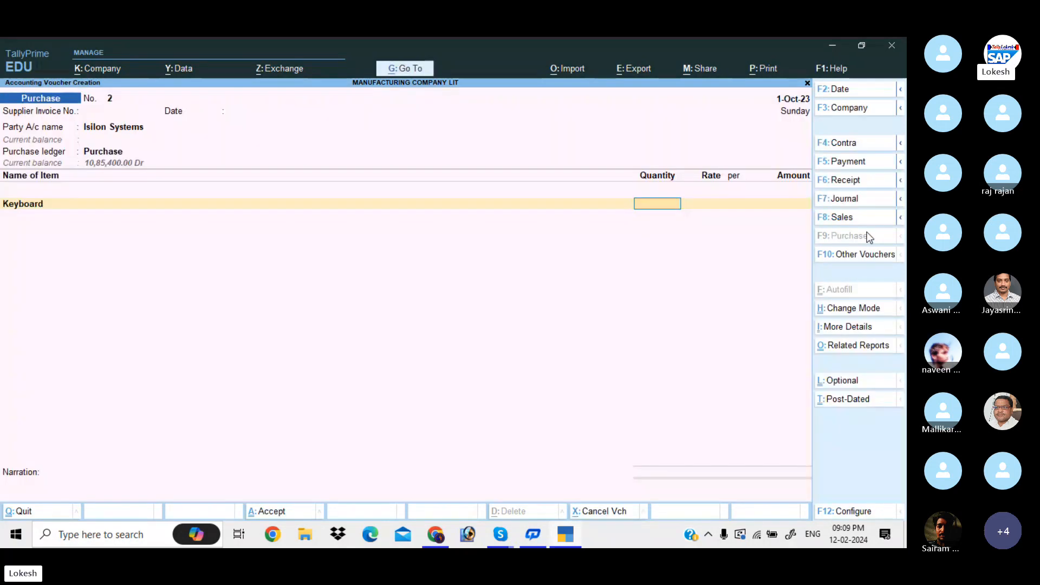
Step: Enter a quantity of 110 nos at a rate of 200 for Keyboard in the purchase voucher
{"action": "type", "text": "110"}
{"action": "key", "text": "Return"}
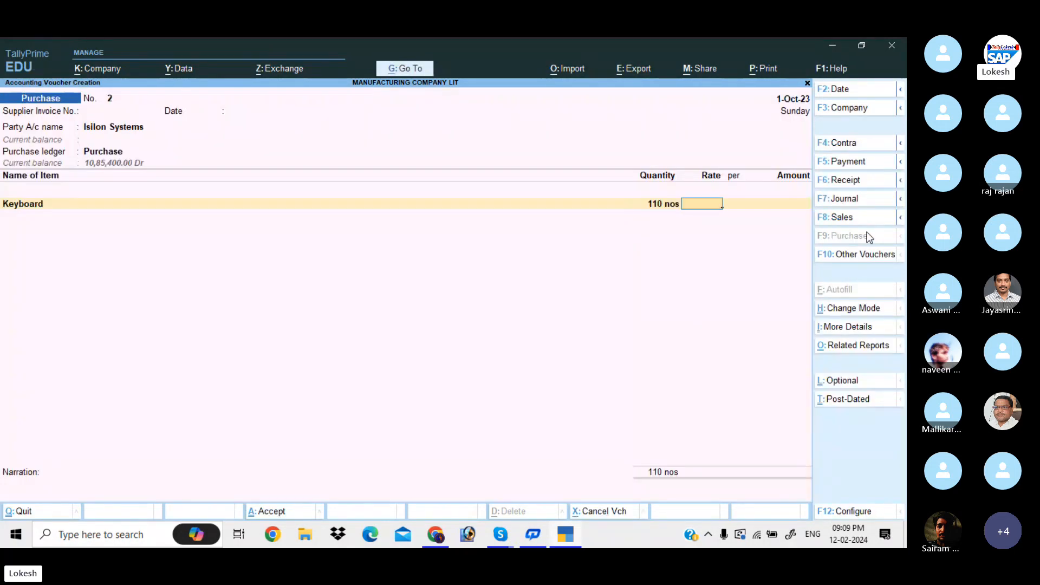
{"action": "type", "text": "200"}
{"action": "key", "text": "Return"}
{"action": "key", "text": "Return"}
{"action": "key", "text": "Return"}
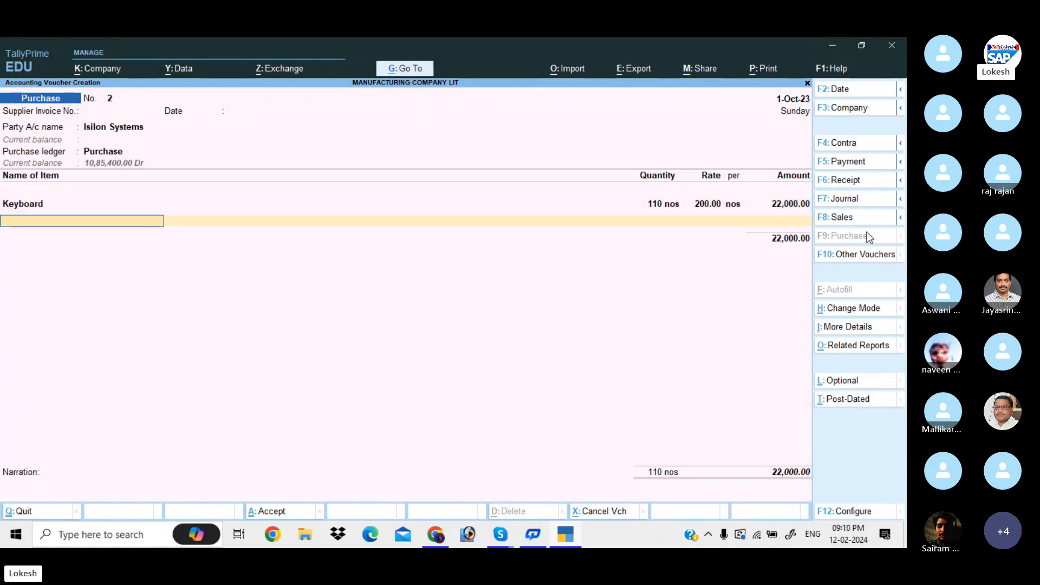
Step: Begin a new stock item named Mouse under Raw Material with the unit nos from the purchase voucher
{"action": "key", "text": "alt+c"}
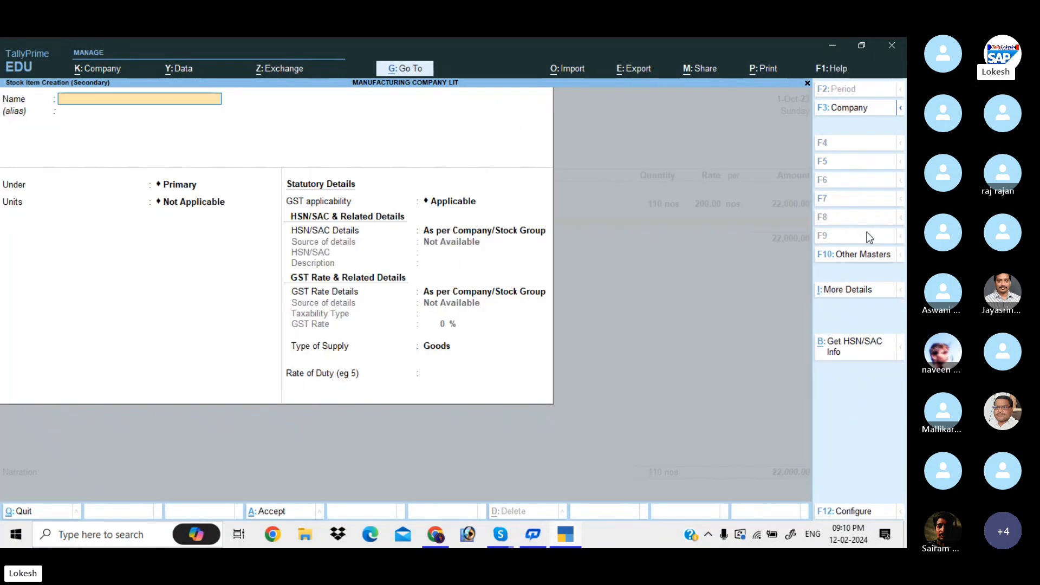
{"action": "type", "text": "Mouse"}
{"action": "key", "text": "Return"}
{"action": "key", "text": "Return"}
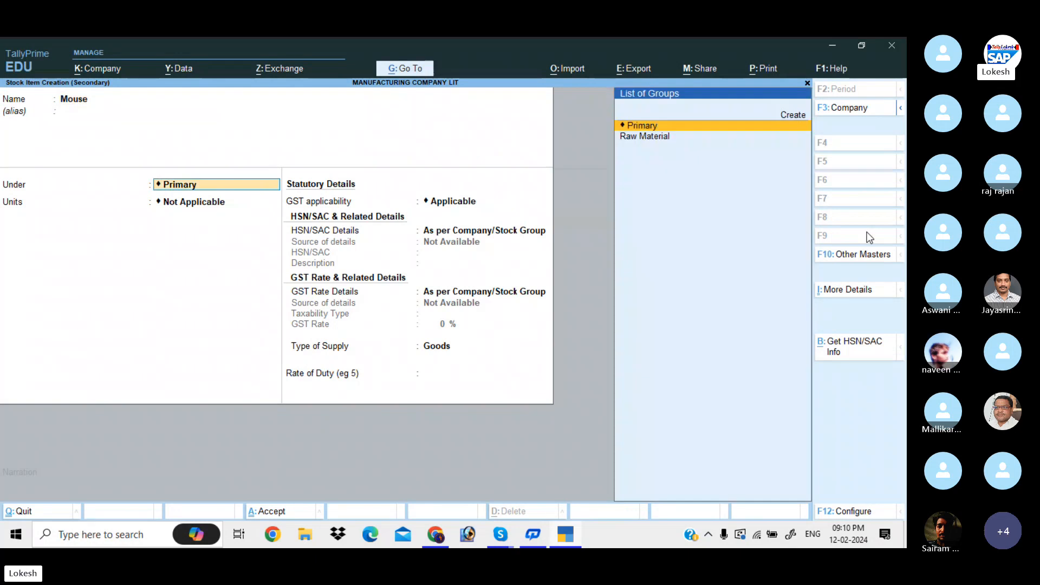
{"action": "key", "text": "Down"}
{"action": "key", "text": "Return"}
{"action": "key", "text": "Down"}
{"action": "key", "text": "Return"}
Step: Specify the Mouse item's own HSN/SAC details with code 626325 and no description
{"action": "key", "text": "Return"}
{"action": "key", "text": "Down"}
{"action": "key", "text": "Return"}
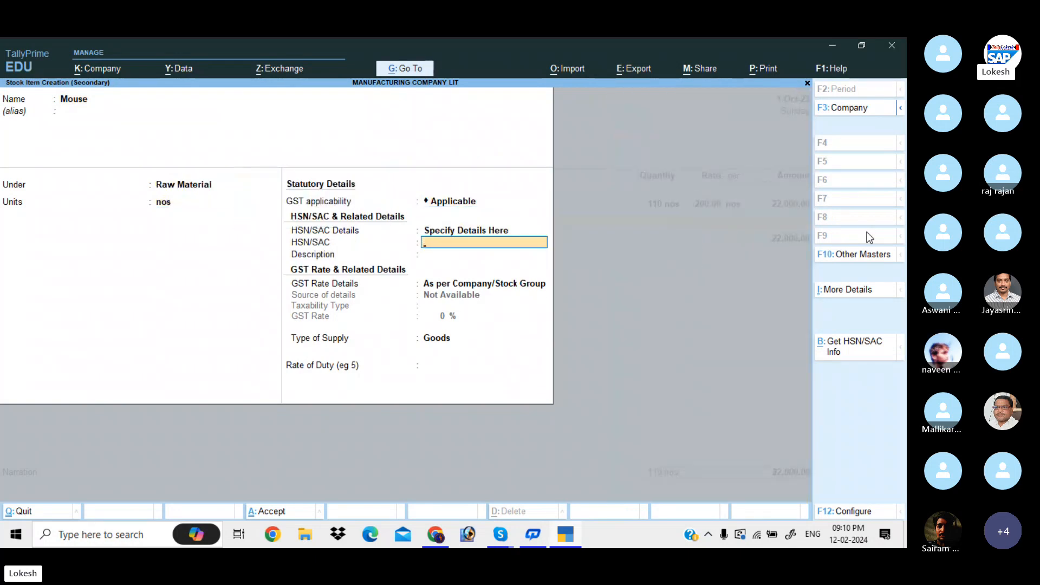
{"action": "type", "text": "626325"}
{"action": "key", "text": "Return"}
{"action": "key", "text": "Return"}
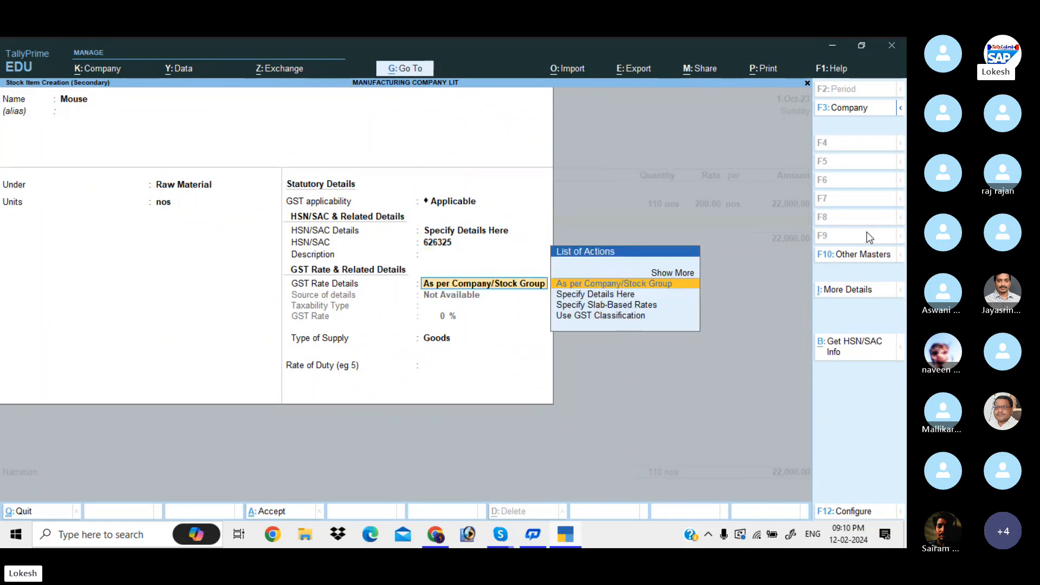
Step: Specify the Mouse item's own GST rate details as Taxable at 18% and save the stock item
{"action": "key", "text": "Down"}
{"action": "key", "text": "Return"}
{"action": "key", "text": "Return"}
{"action": "type", "text": "18"}
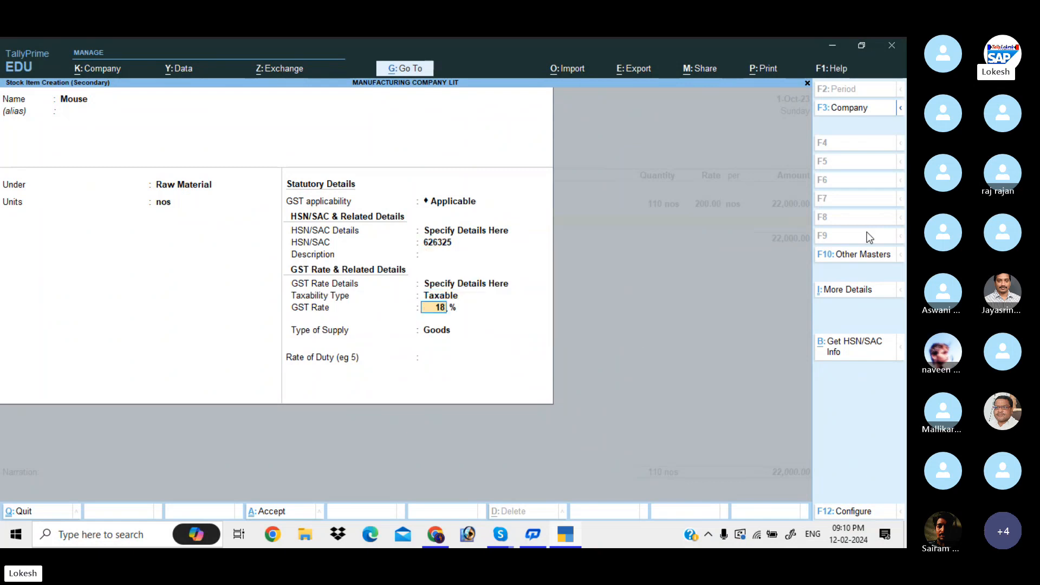
{"action": "key", "text": "Return"}
{"action": "key", "text": "Return"}
{"action": "key", "text": "Return"}
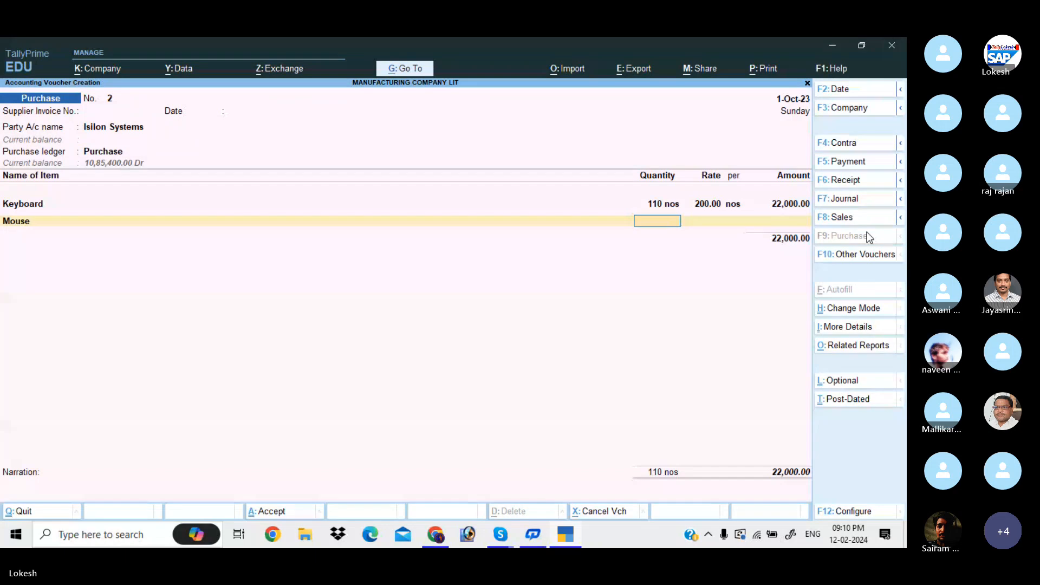
Step: Enter a quantity of 100 nos at a rate of 150 for Mouse in the purchase voucher
{"action": "type", "text": "100"}
{"action": "key", "text": "Return"}
{"action": "type", "text": "150"}
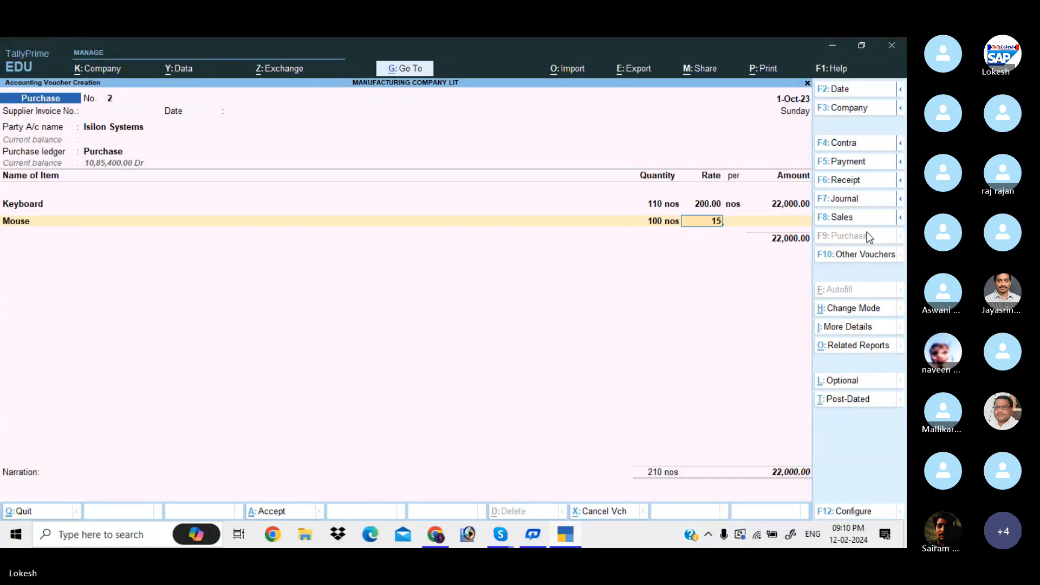
{"action": "key", "text": "Return"}
{"action": "key", "text": "Return"}
{"action": "key", "text": "Return"}
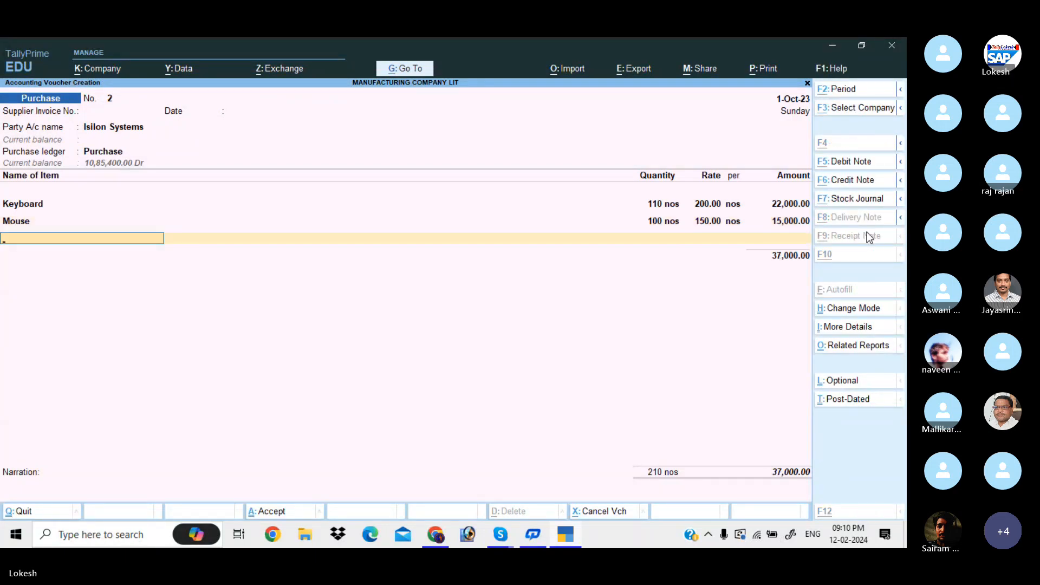
Step: Begin a new stock item named Mother Board under Raw Material with the unit nos from the purchase voucher
{"action": "key", "text": "alt+c"}
{"action": "type", "text": "Mo"}
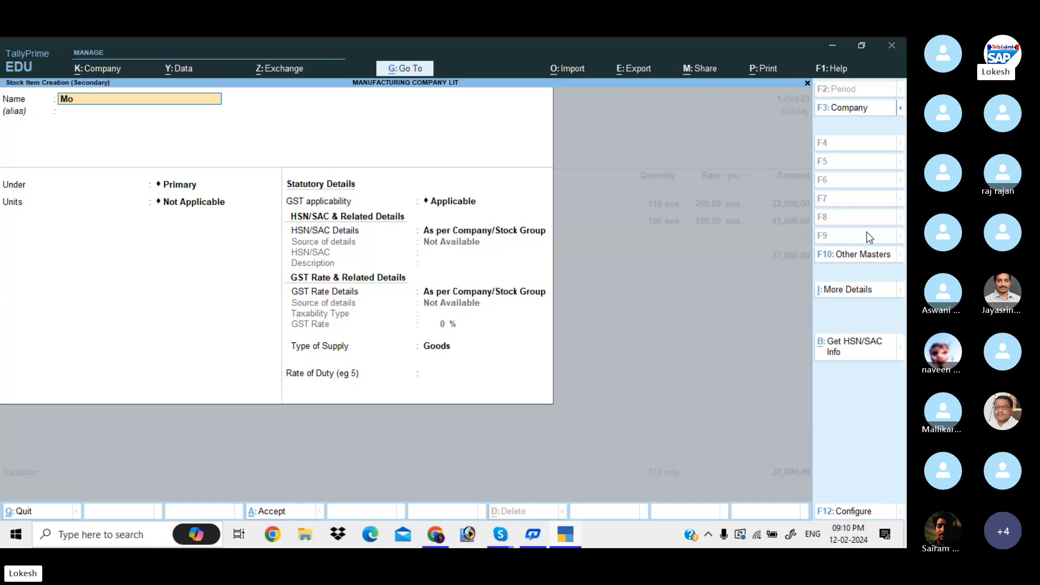
{"action": "type", "text": "ther Board"}
{"action": "key", "text": "Return"}
{"action": "key", "text": "Return"}
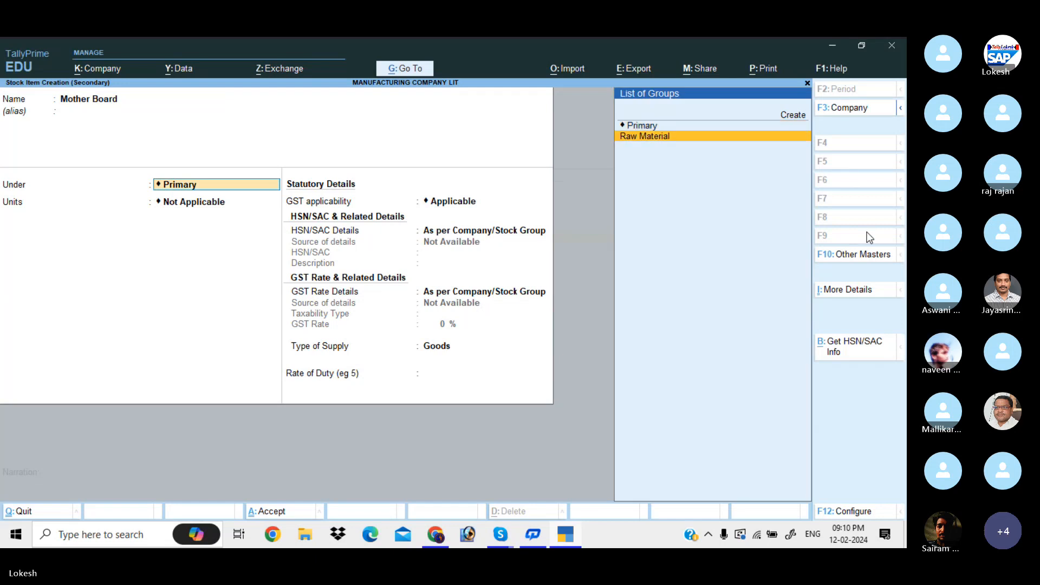
{"action": "key", "text": "Return"}
{"action": "type", "text": "nos"}
{"action": "key", "text": "Return"}
Step: Specify the Mother Board item's own HSN/SAC details with code 564653 and no description
{"action": "key", "text": "Return"}
{"action": "key", "text": "Down"}
{"action": "key", "text": "Return"}
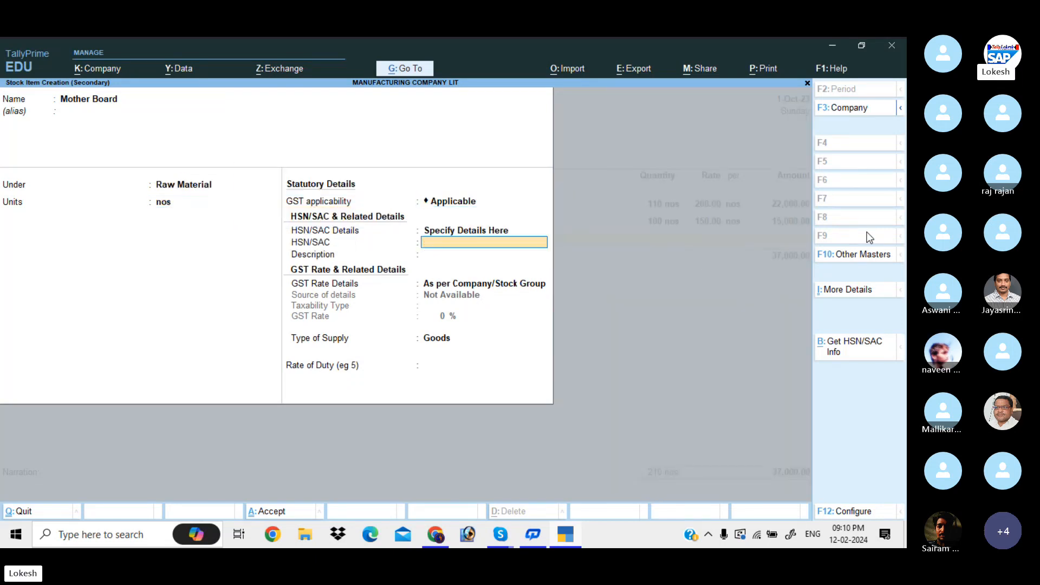
{"action": "type", "text": "564653"}
{"action": "key", "text": "Return"}
{"action": "key", "text": "Return"}
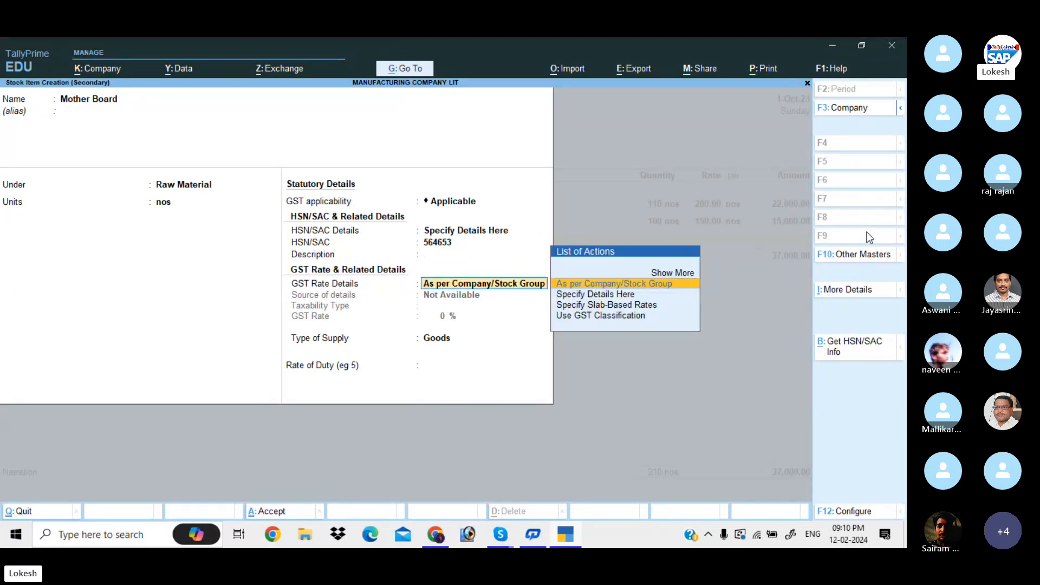
Step: Specify the Mother Board item's own GST rate details as Taxable at 18% and save the stock item
{"action": "key", "text": "Down"}
{"action": "key", "text": "Return"}
{"action": "type", "text": "18"}
{"action": "key", "text": "Return"}
{"action": "key", "text": "Return"}
{"action": "key", "text": "Return"}
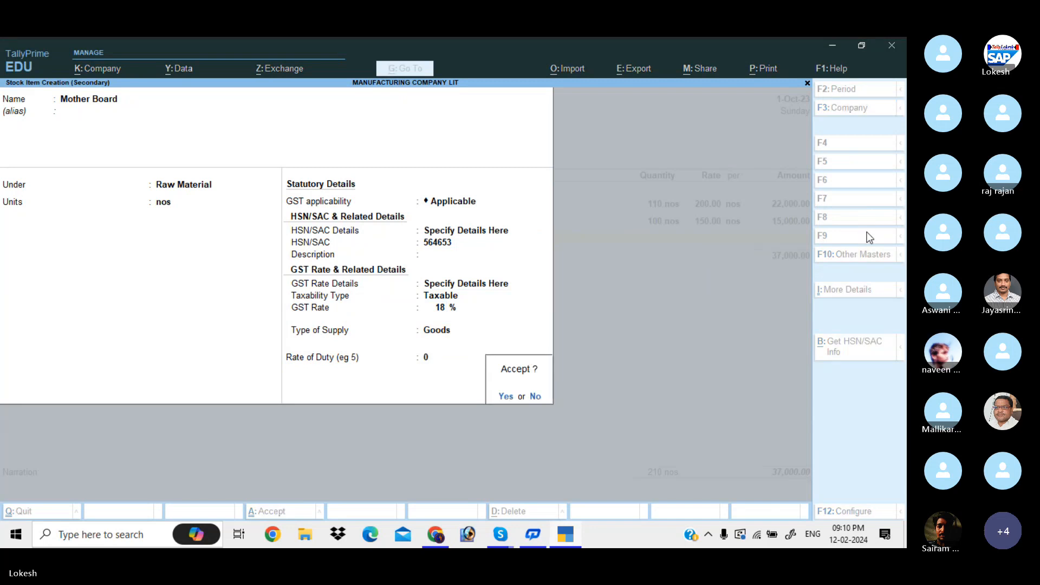
{"action": "key", "text": "Return"}
Step: Enter a quantity of 100 nos at a rate of 3,200 for Mother Board and end the item list
{"action": "type", "text": "100"}
{"action": "key", "text": "Return"}
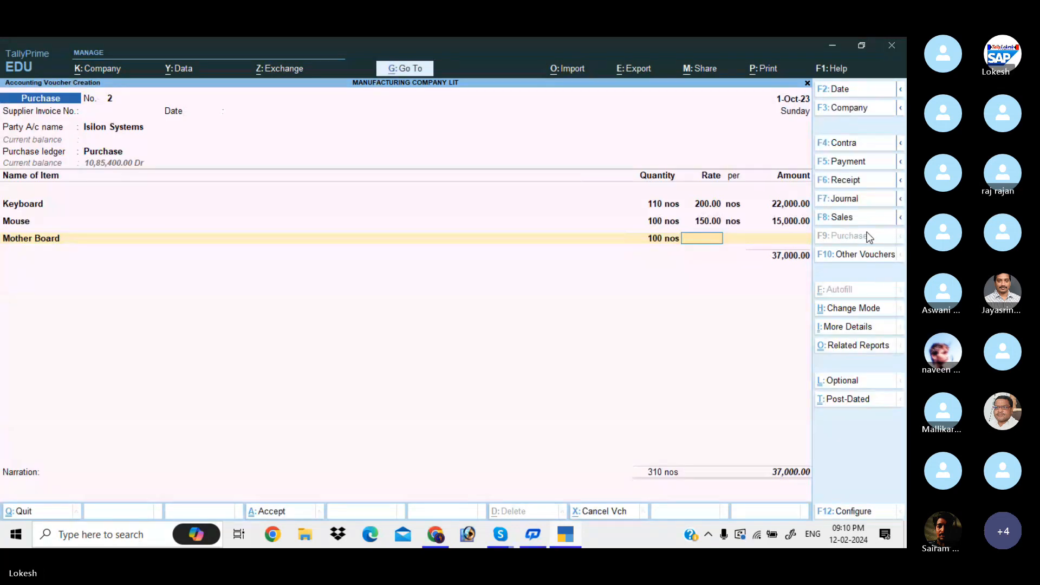
{"action": "type", "text": "3200"}
{"action": "key", "text": "Return"}
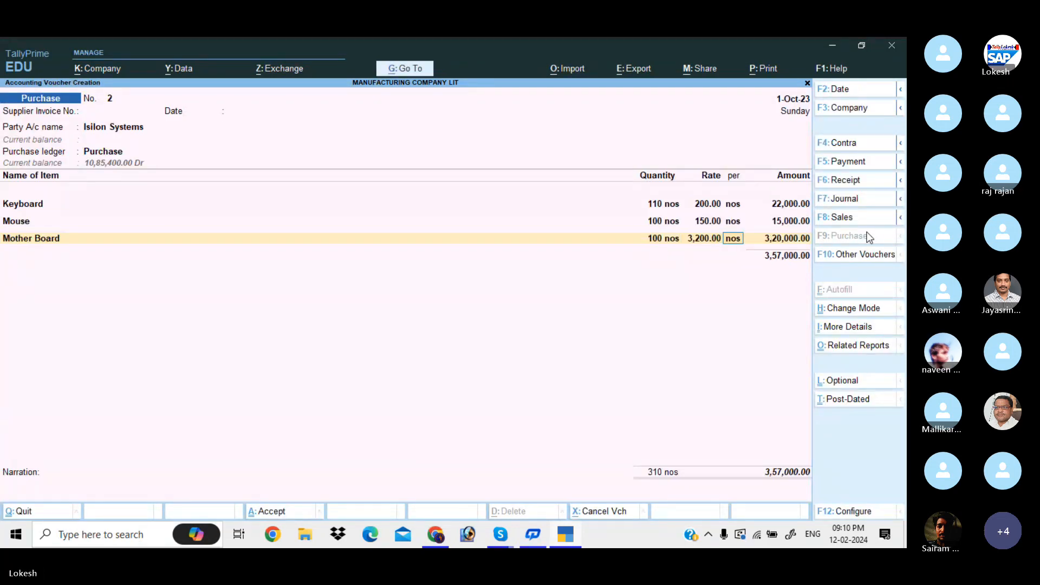
{"action": "key", "text": "Return"}
{"action": "key", "text": "Return"}
Step: Add Carriage Inwards of 350 to the Isilon Systems purchase voucher
{"action": "type", "text": "c"}
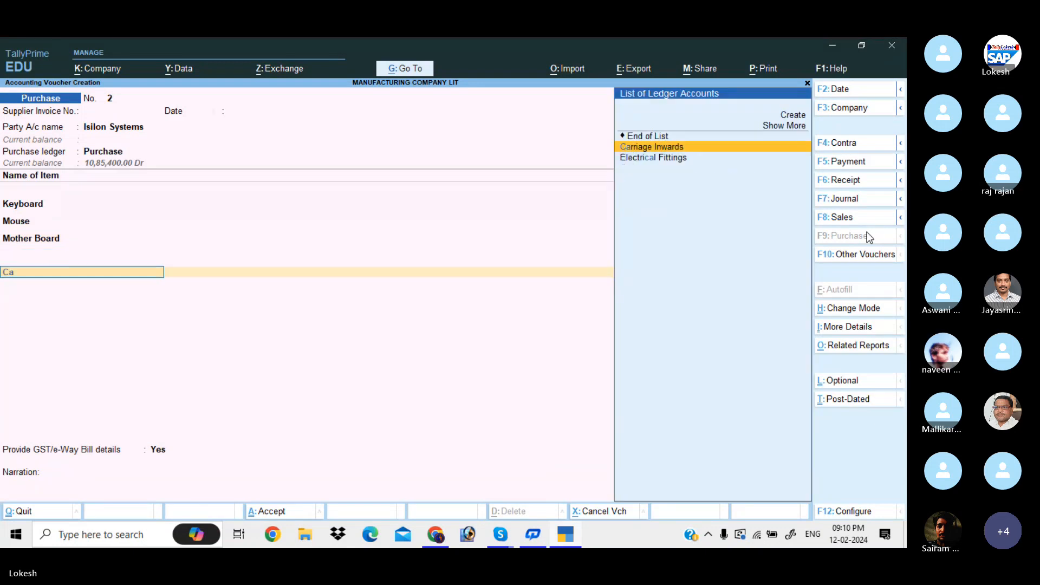
{"action": "key", "text": "Return"}
{"action": "key", "text": "Return"}
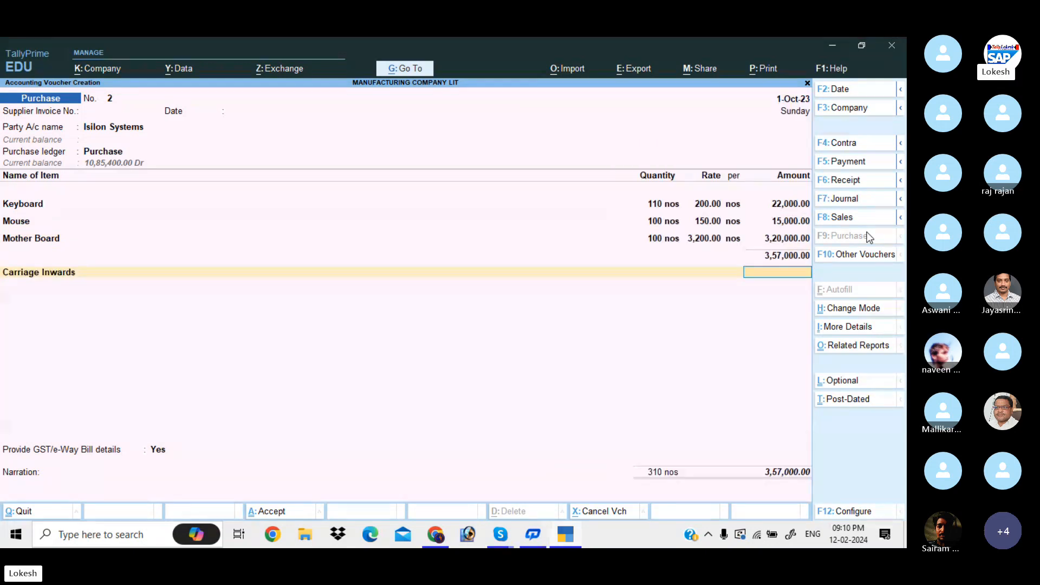
{"action": "type", "text": "350"}
{"action": "key", "text": "Return"}
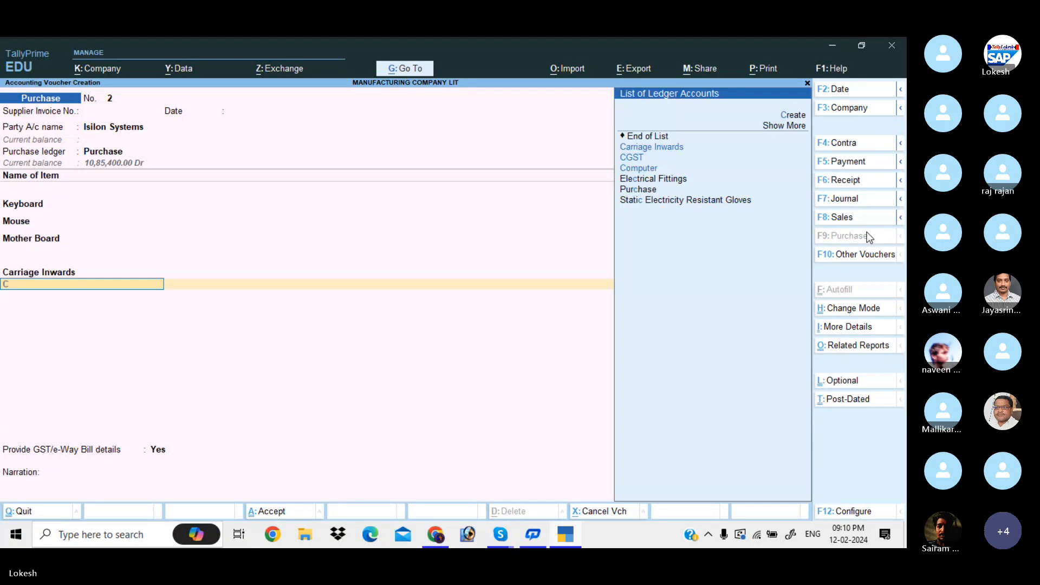
Step: Add the CGST and SGST ledgers with their calculated amounts to the Isilon Systems purchase voucher
{"action": "key", "text": "Down"}
{"action": "key", "text": "Return"}
{"action": "key", "text": "Return"}
{"action": "type", "text": "SgST"}
{"action": "key", "text": "Return"}
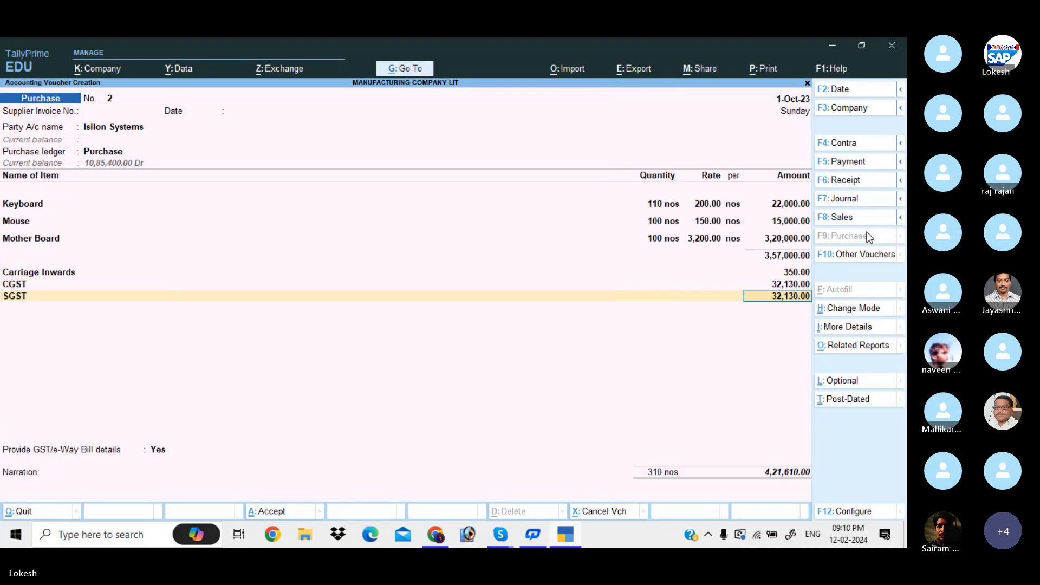
{"action": "key", "text": "Return"}
Step: Set Provide GST/e-Way Bill details to No and save the purchase voucher without a narration
{"action": "key", "text": "Return"}
{"action": "key", "text": "Up"}
{"action": "key", "text": "Return"}
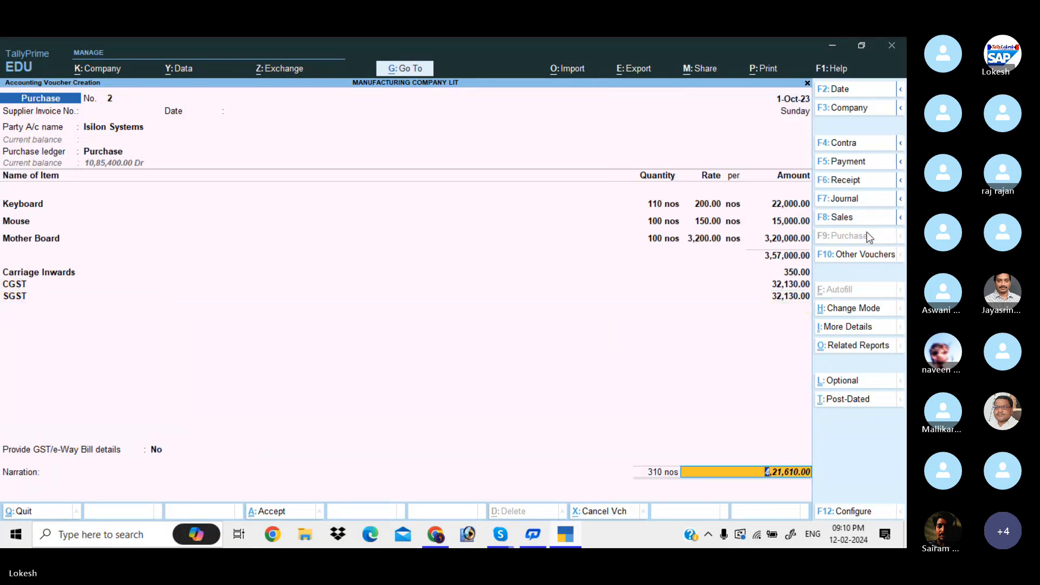
{"action": "key", "text": "Return"}
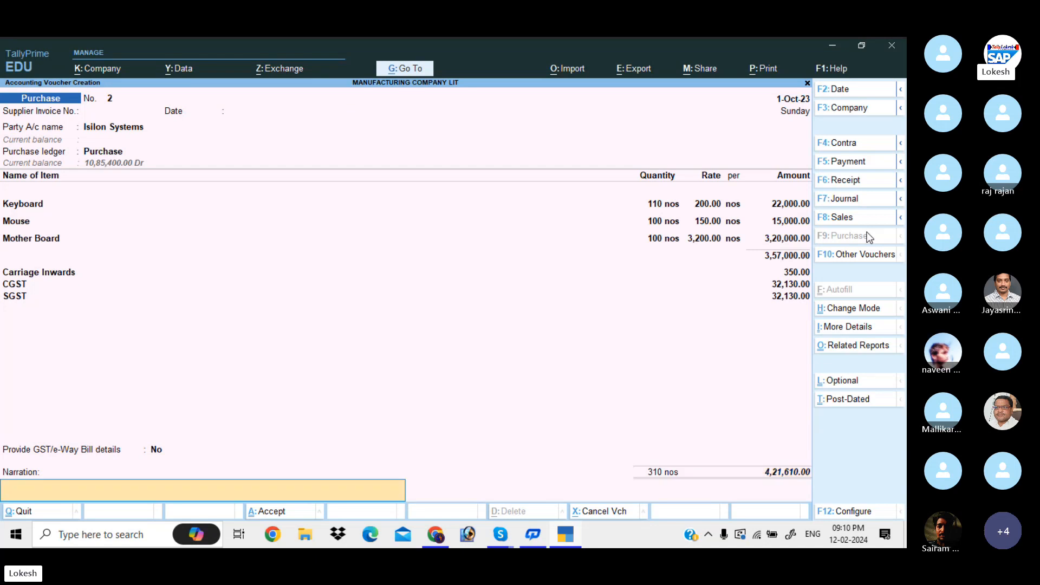
{"action": "key", "text": "Return"}
{"action": "key", "text": "Return"}
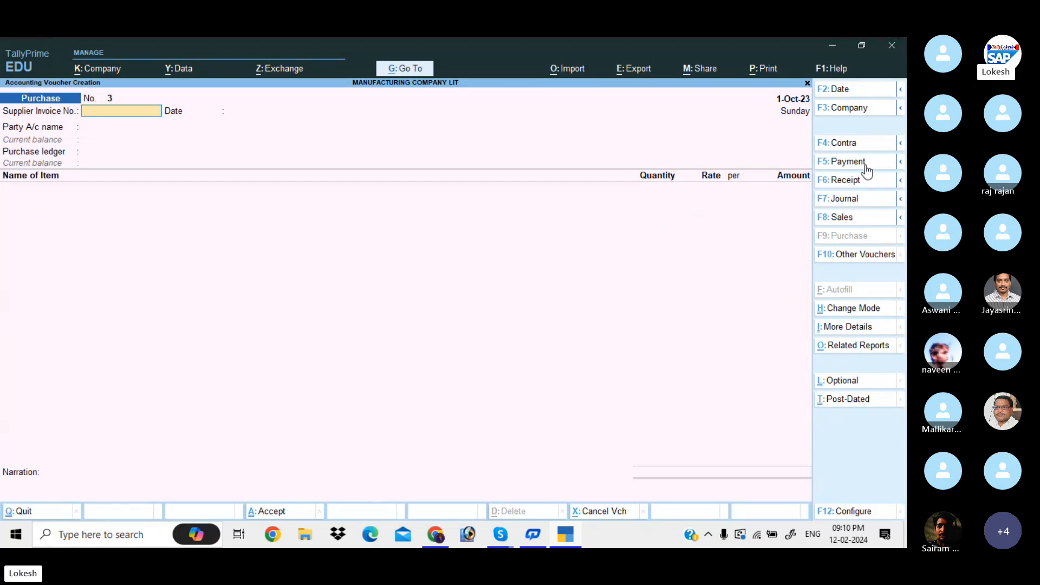
Step: Start a contra voucher and credit HDFC Bank with 50,000
{"action": "left_click", "coordinate": [860, 150]}
{"action": "key", "text": "Down"}
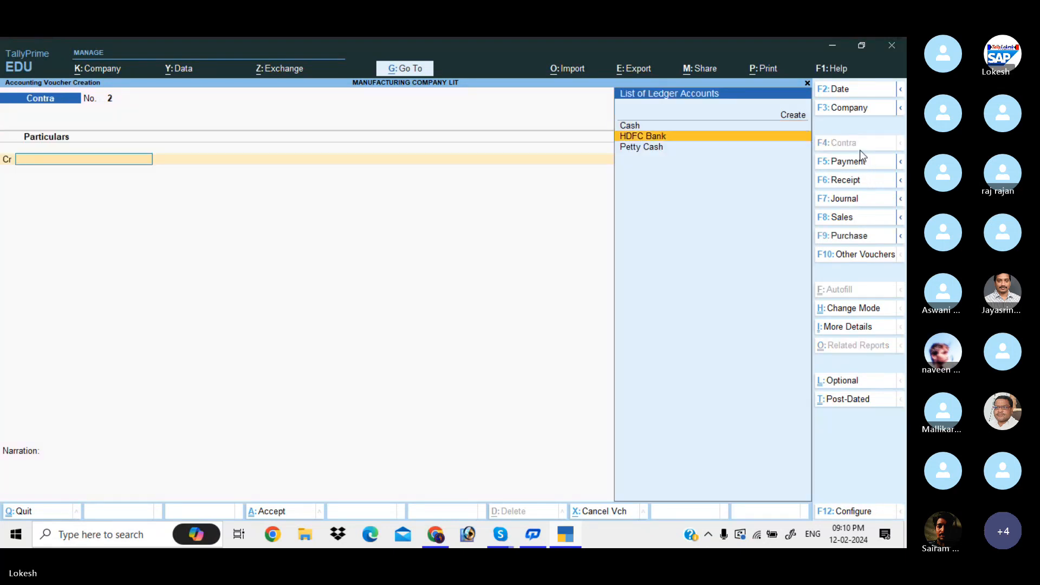
{"action": "key", "text": "Return"}
{"action": "type", "text": "50000"}
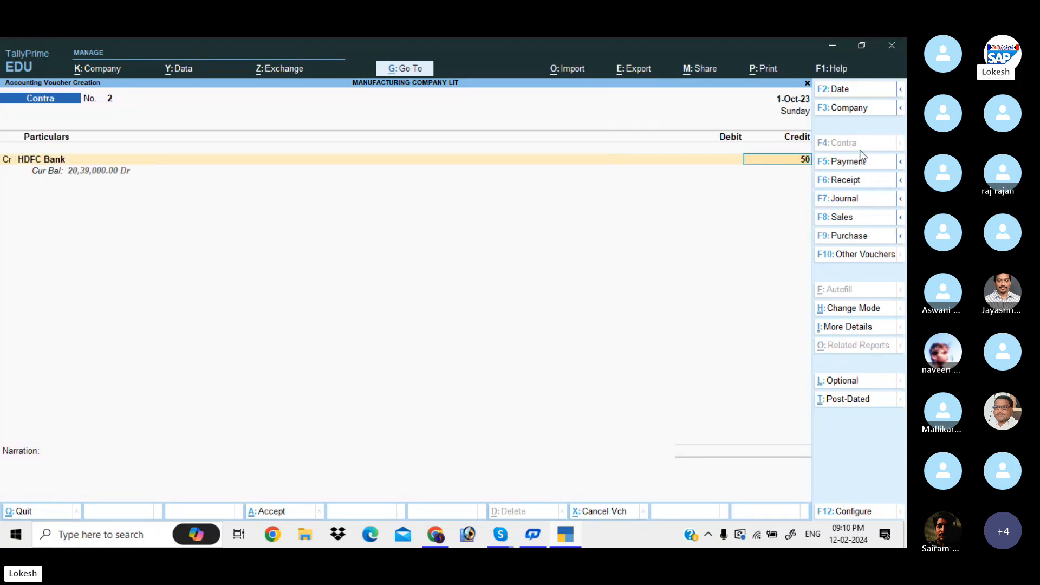
{"action": "key", "text": "Return"}
Step: Debit Cash with 50,000 in the contra voucher and save it without a narration
{"action": "key", "text": "Return"}
{"action": "key", "text": "Return"}
{"action": "key", "text": "Return"}
{"action": "key", "text": "Return"}
{"action": "key", "text": "Return"}
{"action": "key", "text": "Return"}
{"action": "key", "text": "Return"}
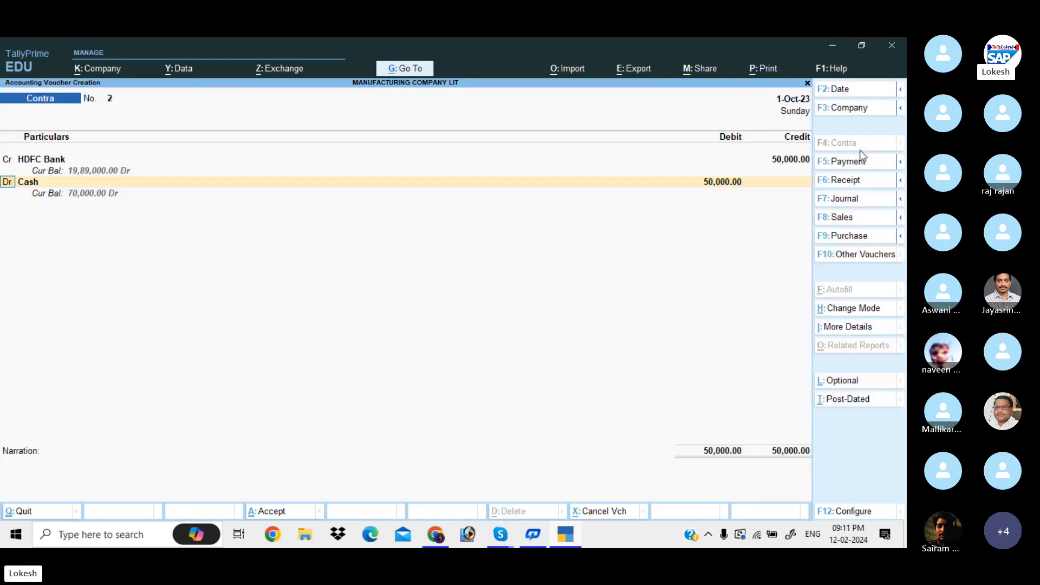
{"action": "key", "text": "Return"}
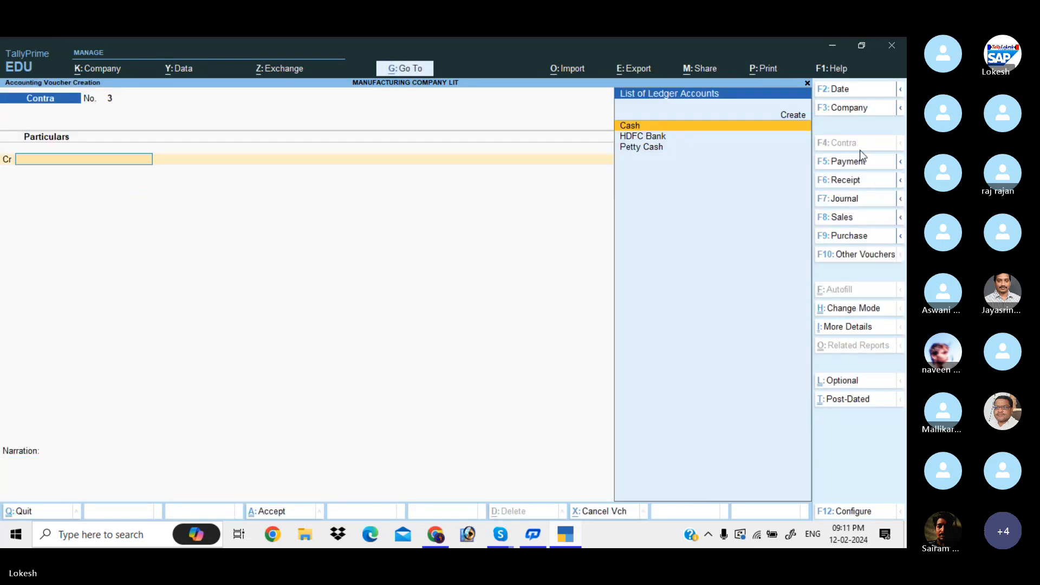
Step: Start a journal voucher, create a Land ledger under Fixed Assets, and debit it with 4,50,000
{"action": "left_click", "coordinate": [856, 204]}
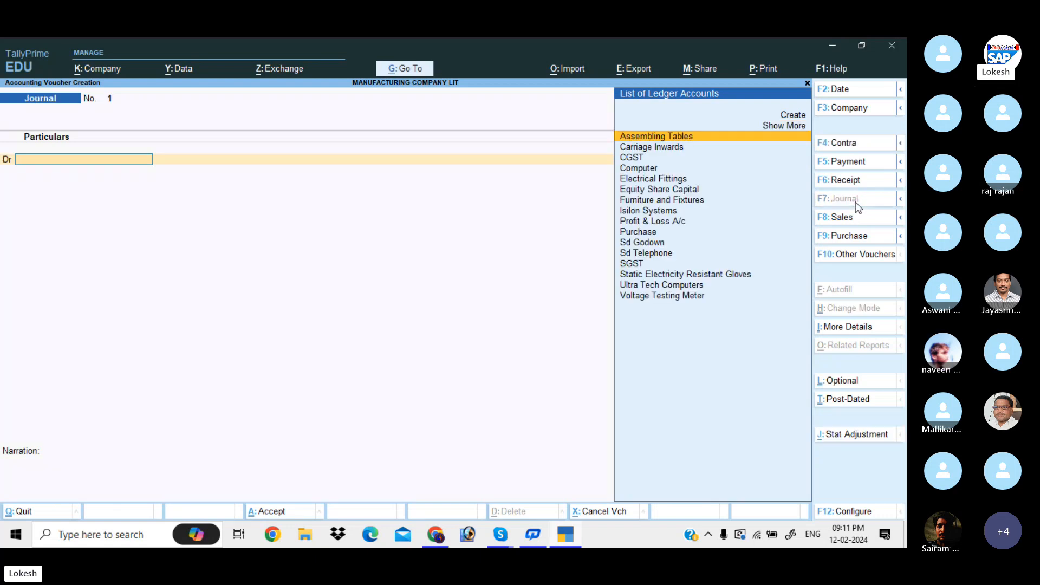
{"action": "key", "text": "alt+c"}
{"action": "type", "text": "Land"}
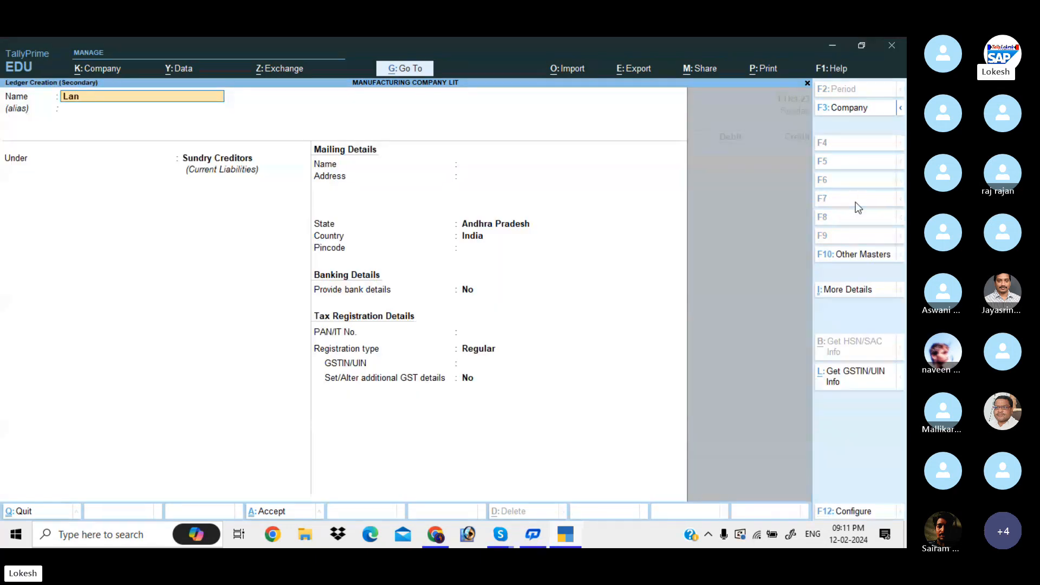
{"action": "key", "text": "Return"}
{"action": "key", "text": "Return"}
{"action": "type", "text": "fix"}
{"action": "key", "text": "Return"}
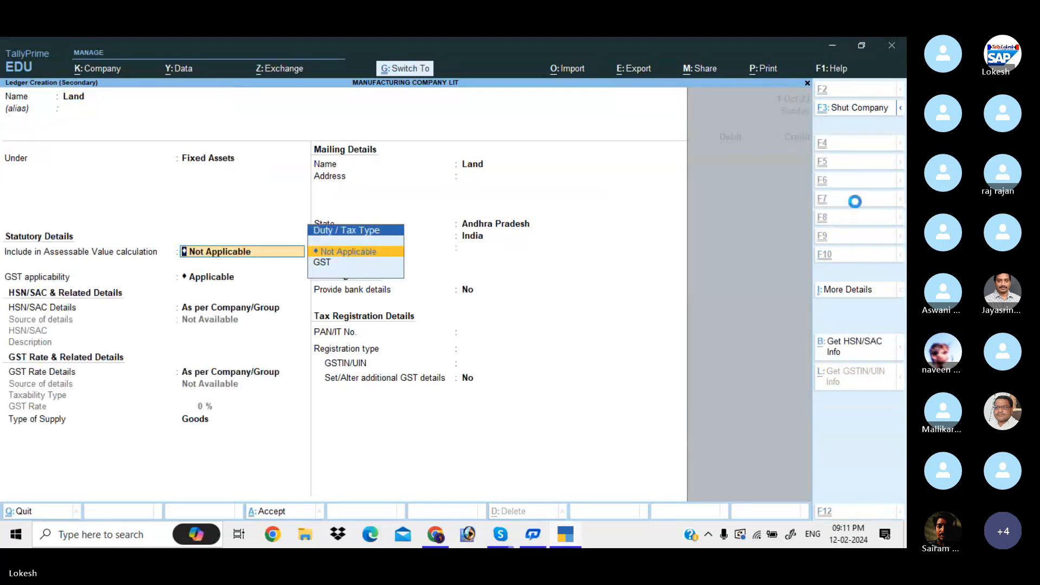
{"action": "key", "text": "ctrl+a"}
{"action": "type", "text": "450000"}
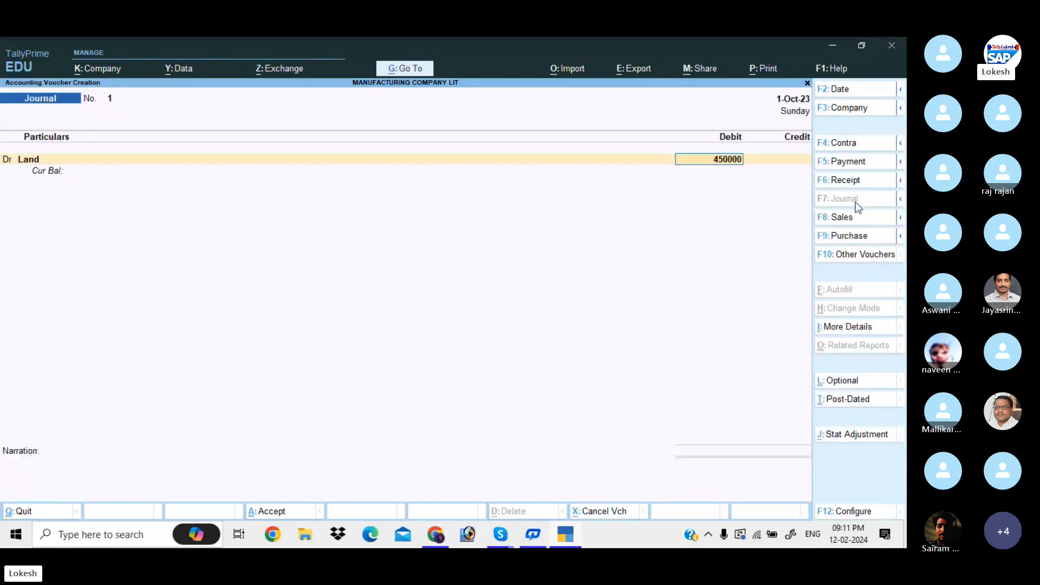
{"action": "key", "text": "Return"}
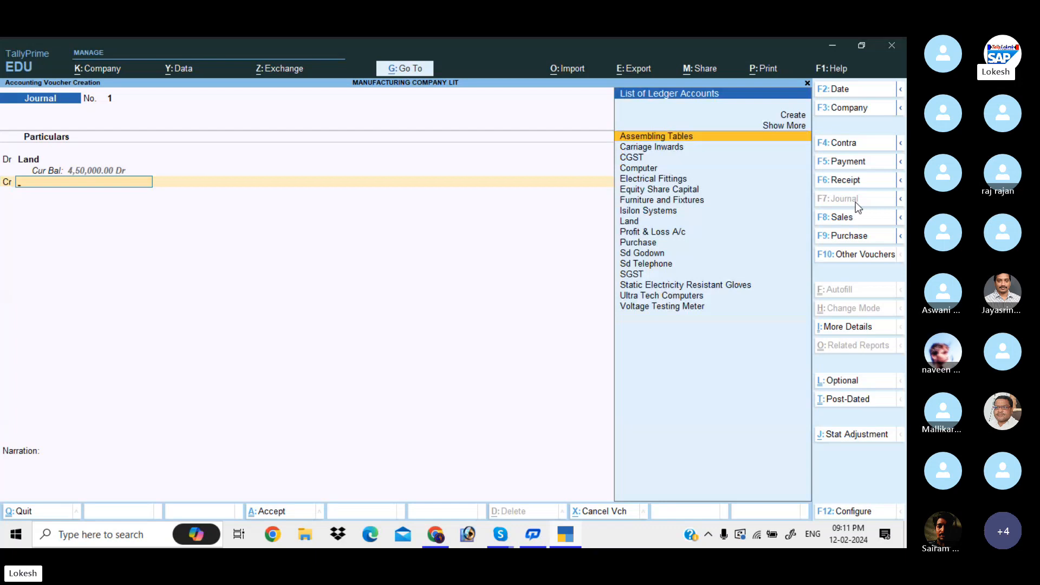
Step: Create a ledger with the creditor's name under Sundry Creditors for the credit side and save the journal voucher
{"action": "key", "text": "alt+c"}
{"action": "type", "text": "Man"}
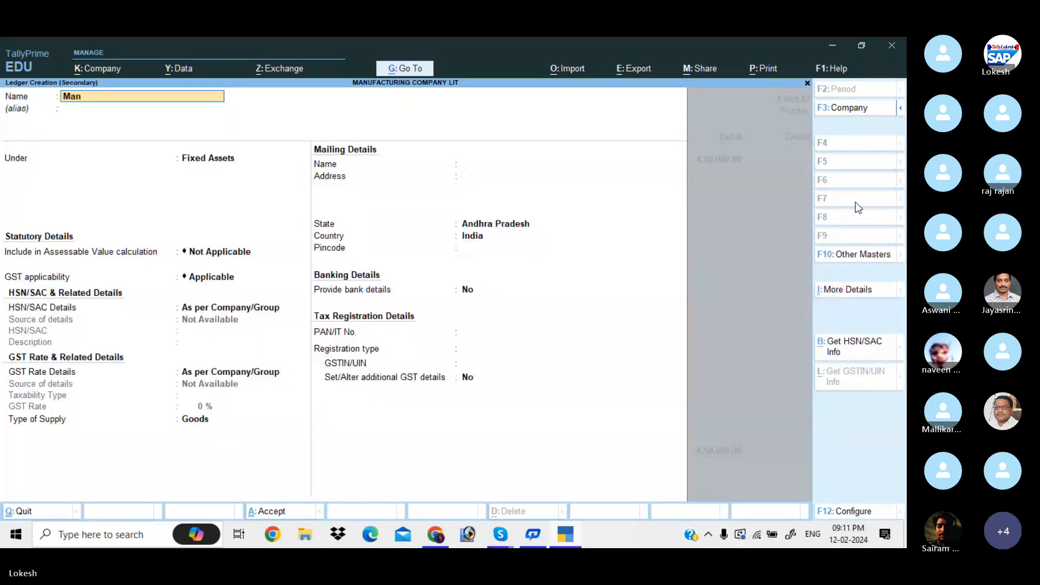
{"action": "type", "text": "soore"}
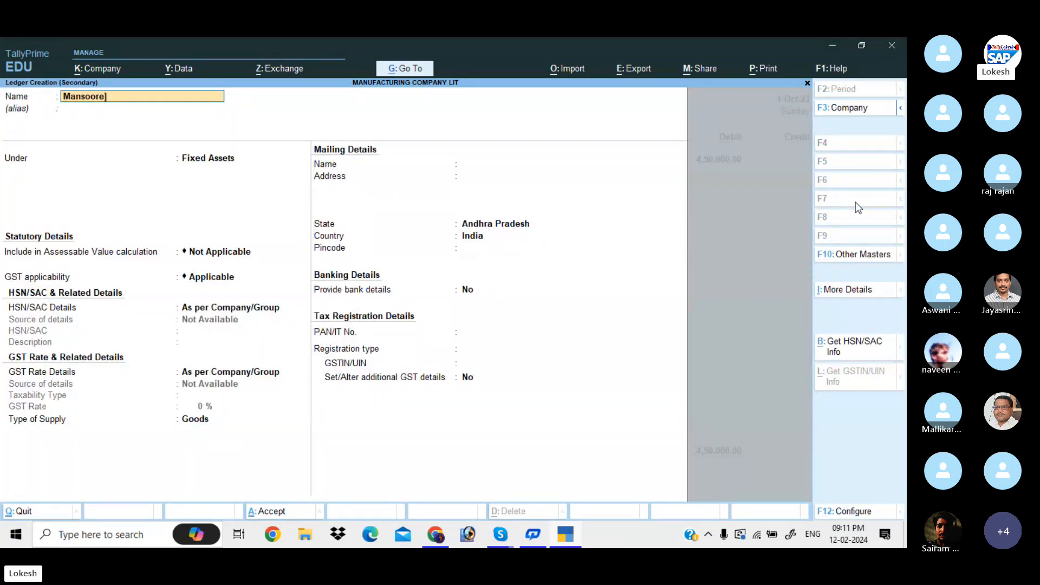
{"action": "key", "text": "BackSpace"}
{"action": "key", "text": "Return"}
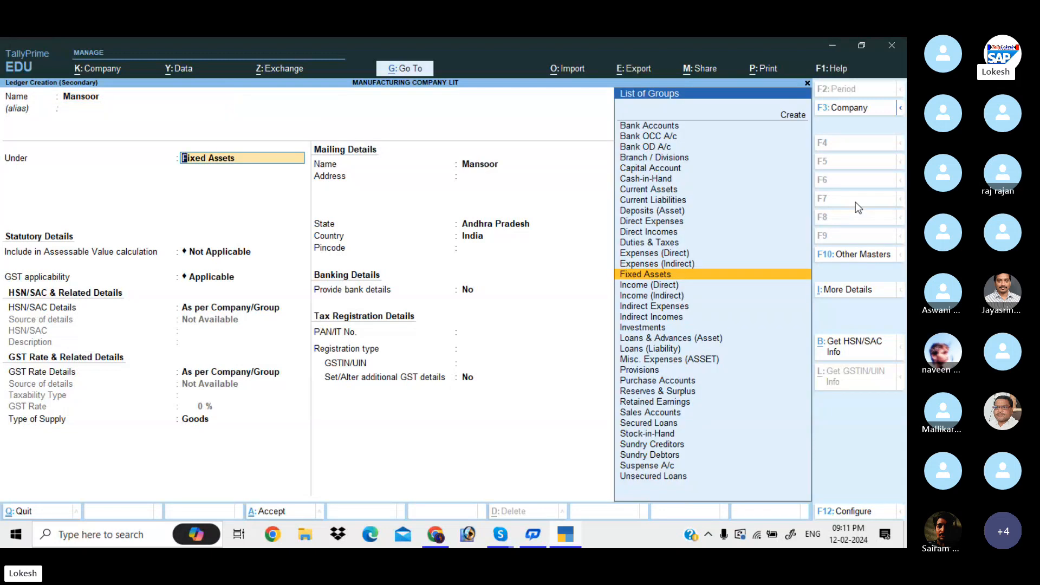
{"action": "type", "text": "Sun"}
{"action": "key", "text": "Return"}
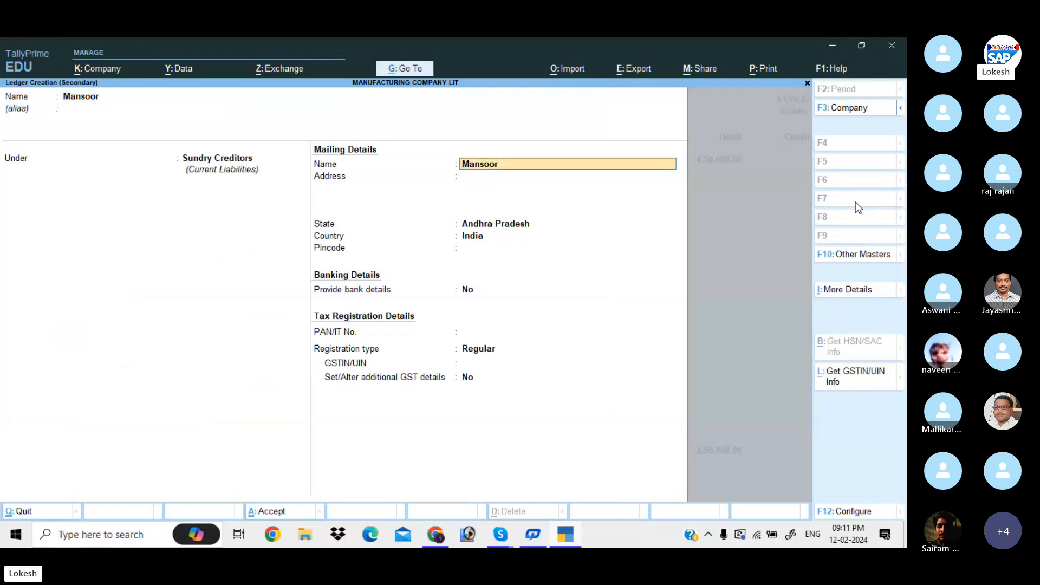
{"action": "key", "text": "ctrl+a"}
{"action": "key", "text": "ctrl+a"}
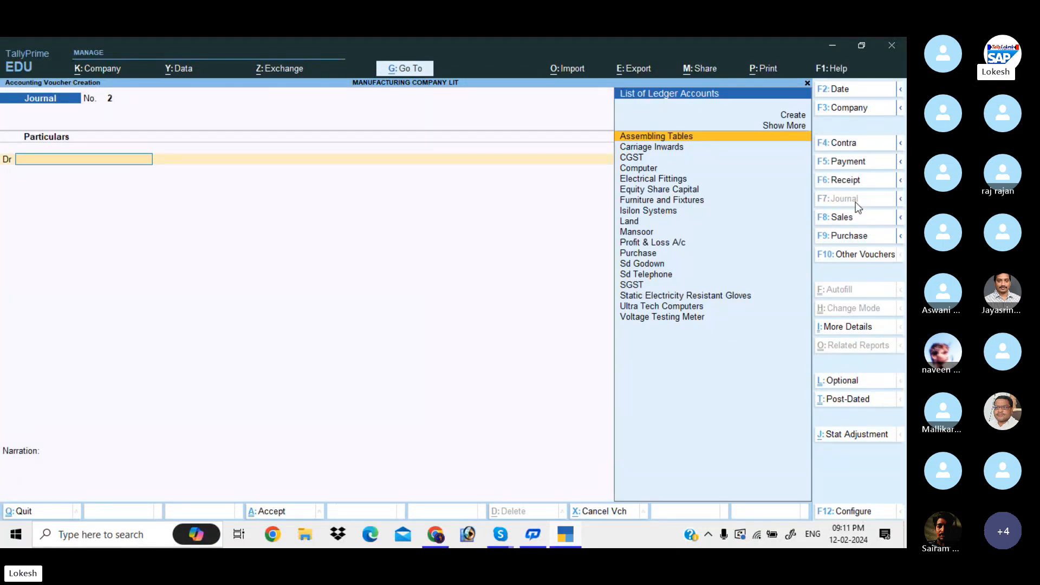
Step: Leave voucher entry and view the Day Book
{"action": "key", "text": "Escape"}
{"action": "key", "text": "Return"}
{"action": "key", "text": "Down"}
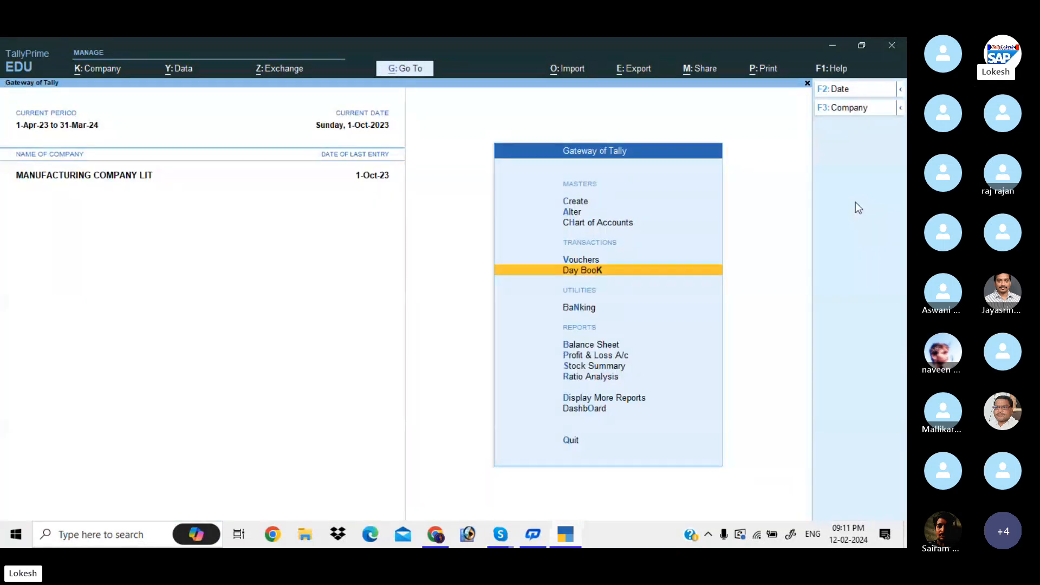
{"action": "key", "text": "Return"}
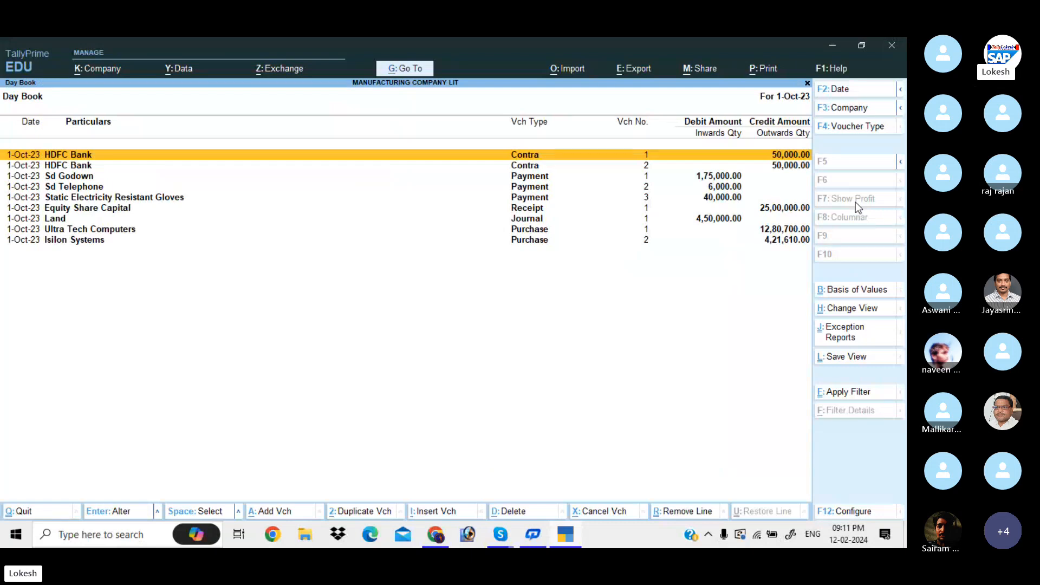
Step: Close the Day Book and view the Profit & Loss A/c in detailed format
{"action": "key", "text": "Escape"}
{"action": "key", "text": "Down"}
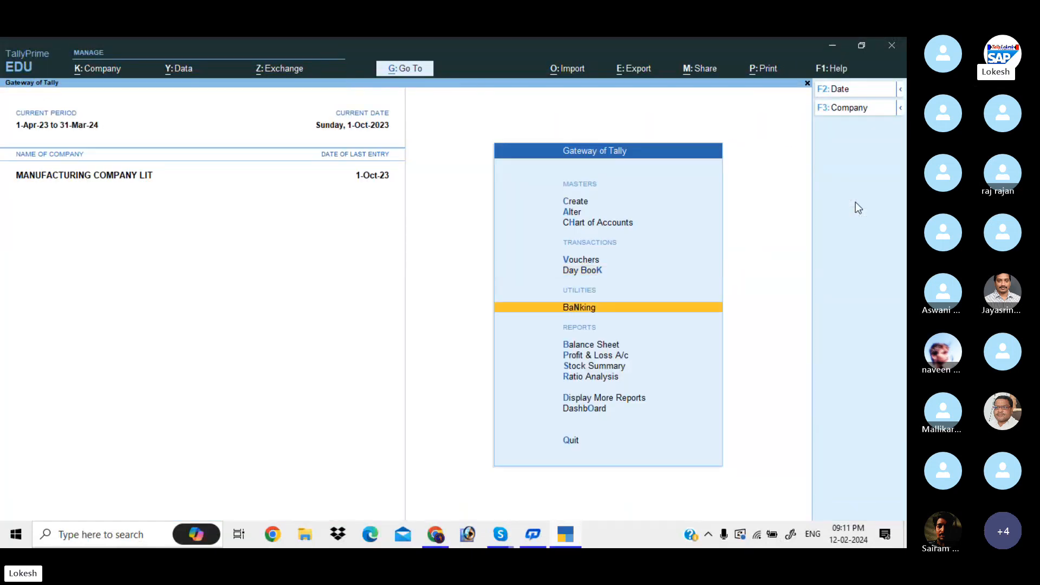
{"action": "key", "text": "Down"}
{"action": "key", "text": "Down"}
{"action": "key", "text": "Return"}
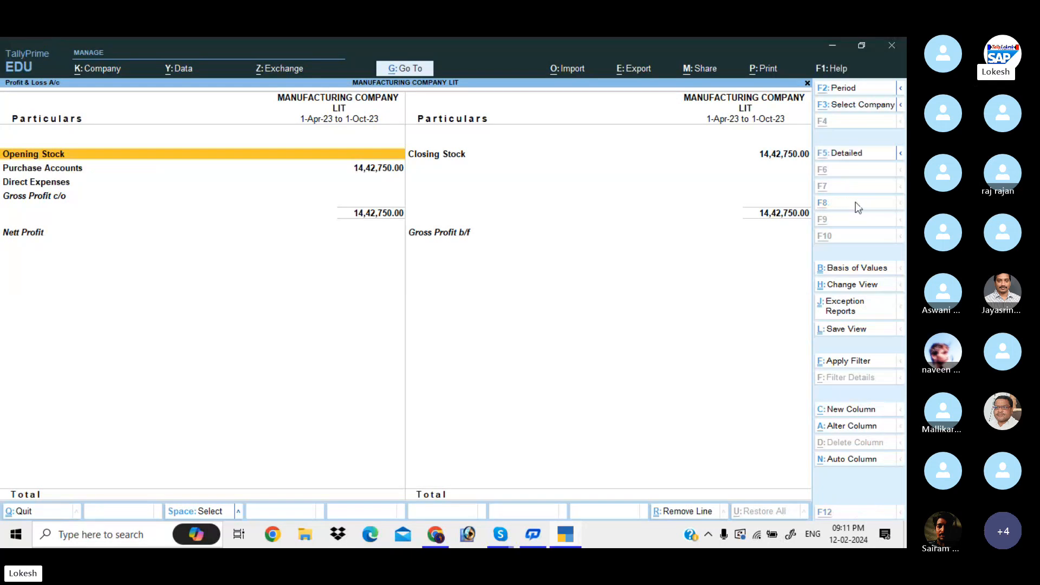
{"action": "key", "text": "alt+F5"}
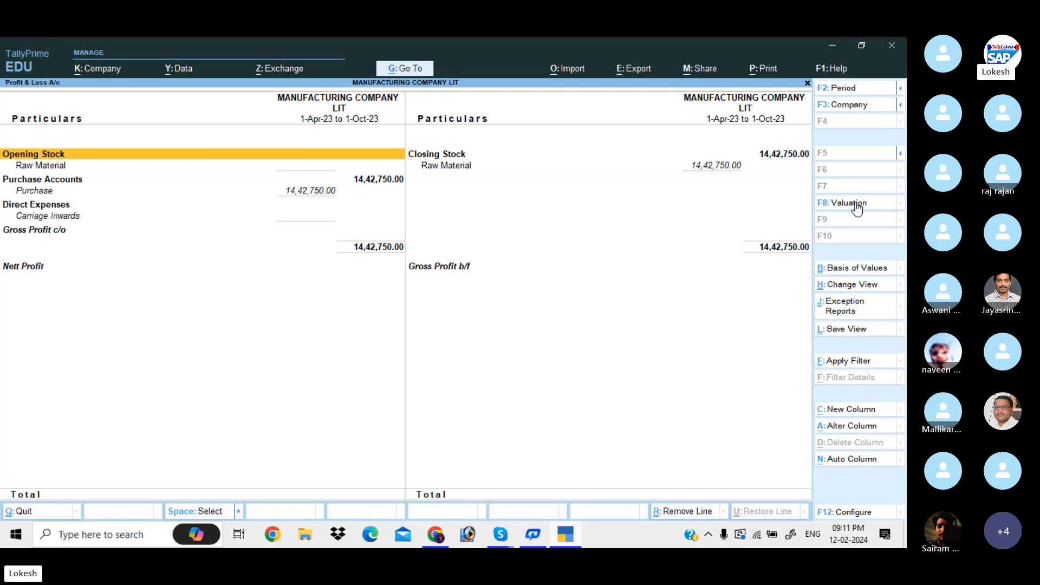
Step: Examine the stock, purchase and direct expense lines of the Profit & Loss A/c, and close the report
{"action": "key", "text": "Down"}
{"action": "key", "text": "Down"}
{"action": "key", "text": "Down"}
{"action": "key", "text": "Down"}
{"action": "key", "text": "Down"}
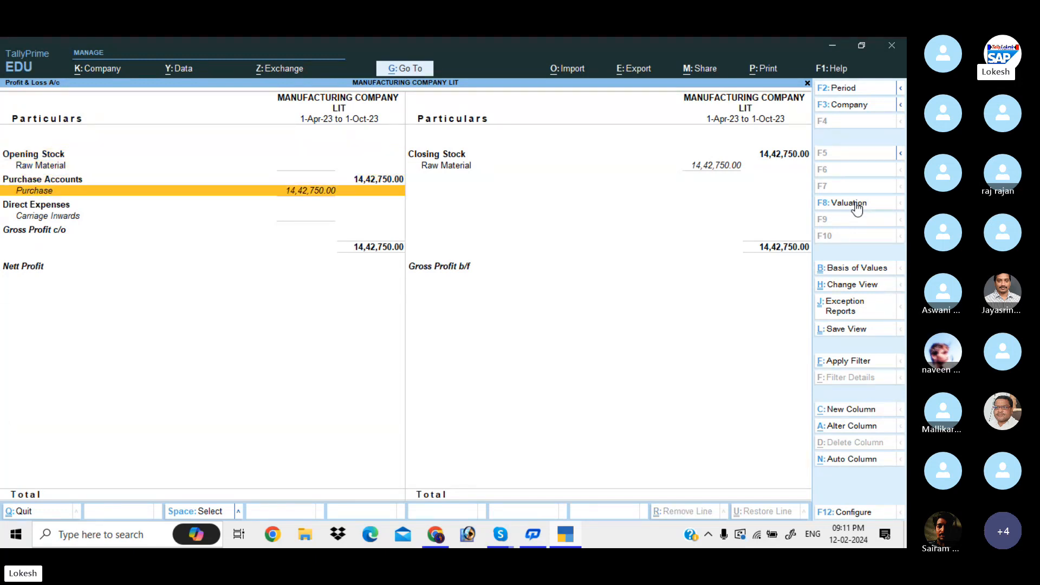
{"action": "key", "text": "Up"}
{"action": "key", "text": "Up"}
{"action": "key", "text": "Escape"}
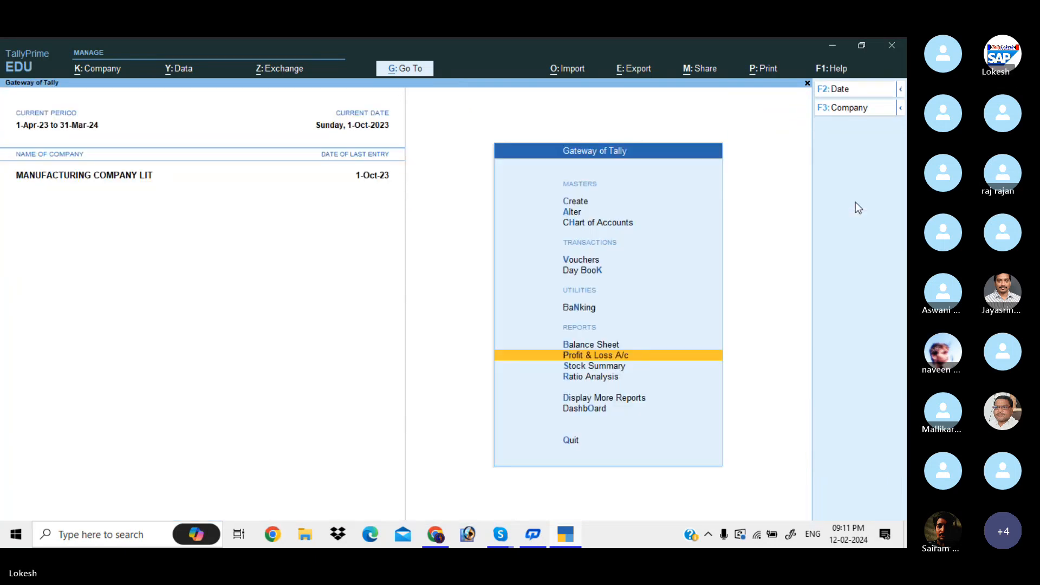
Step: View the Stock Summary in detailed format with the individual raw material items
{"action": "key", "text": "Down"}
{"action": "key", "text": "Return"}
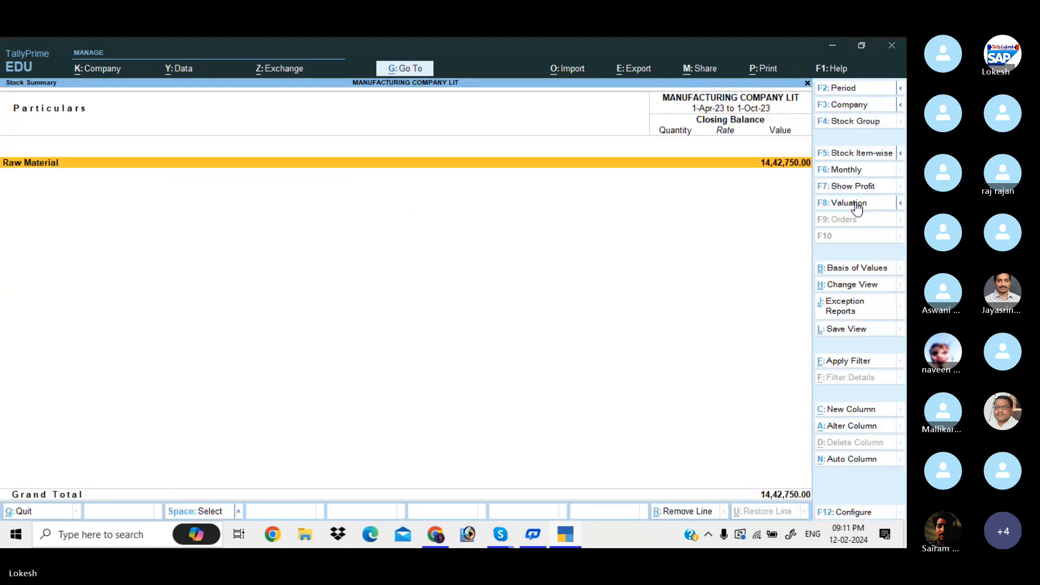
{"action": "key", "text": "alt+F5"}
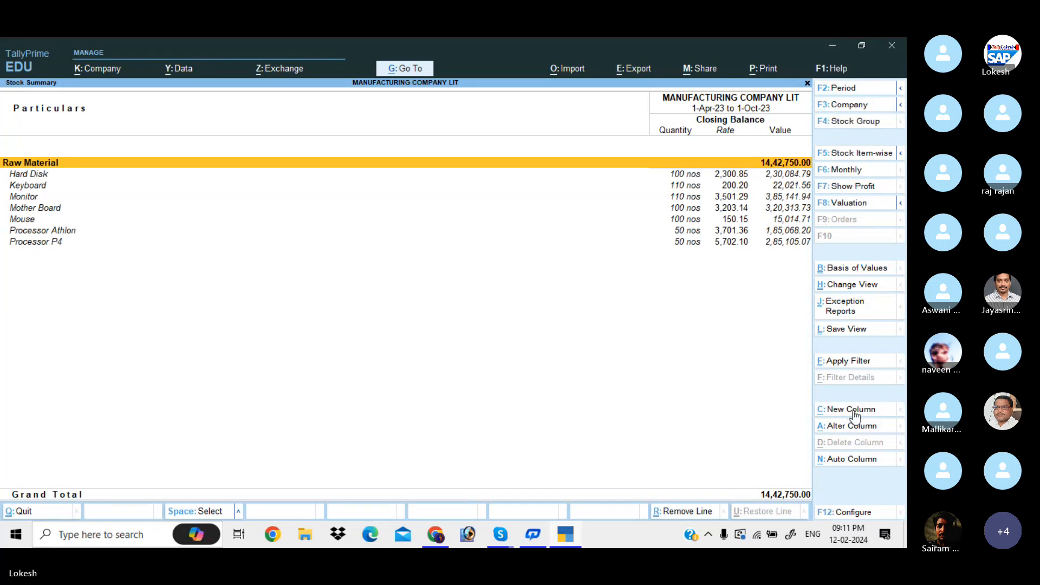
Step: Configure the Stock Summary to show goods inwards and goods outwards, and close the report after viewing it
{"action": "left_click", "coordinate": [856, 514]}
{"action": "key", "text": "Down"}
{"action": "key", "text": "Down"}
{"action": "key", "text": "Down"}
{"action": "key", "text": "Down"}
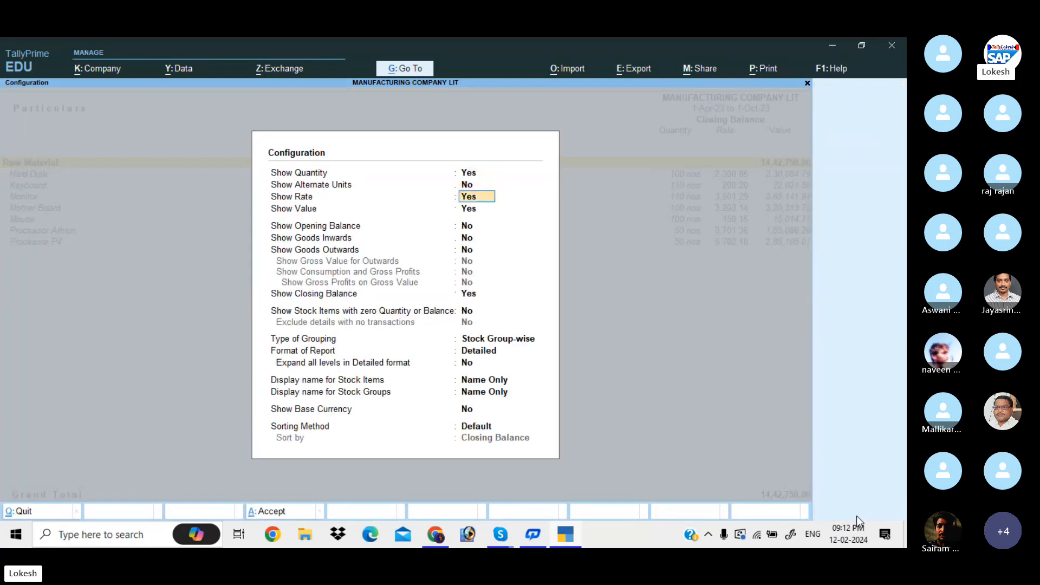
{"action": "key", "text": "y"}
{"action": "key", "text": "Return"}
{"action": "key", "text": "y"}
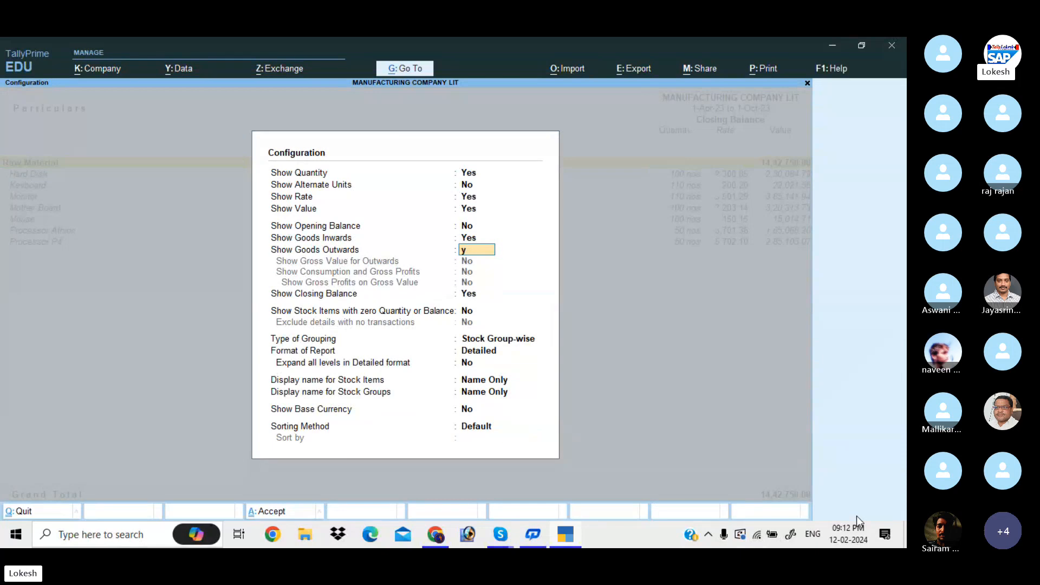
{"action": "key", "text": "Return"}
{"action": "key", "text": "Return"}
{"action": "key", "text": "Return"}
{"action": "key", "text": "Return"}
{"action": "key", "text": "Return"}
{"action": "key", "text": "Return"}
{"action": "key", "text": "Return"}
{"action": "key", "text": "Return"}
{"action": "key", "text": "Return"}
{"action": "key", "text": "Return"}
{"action": "key", "text": "Return"}
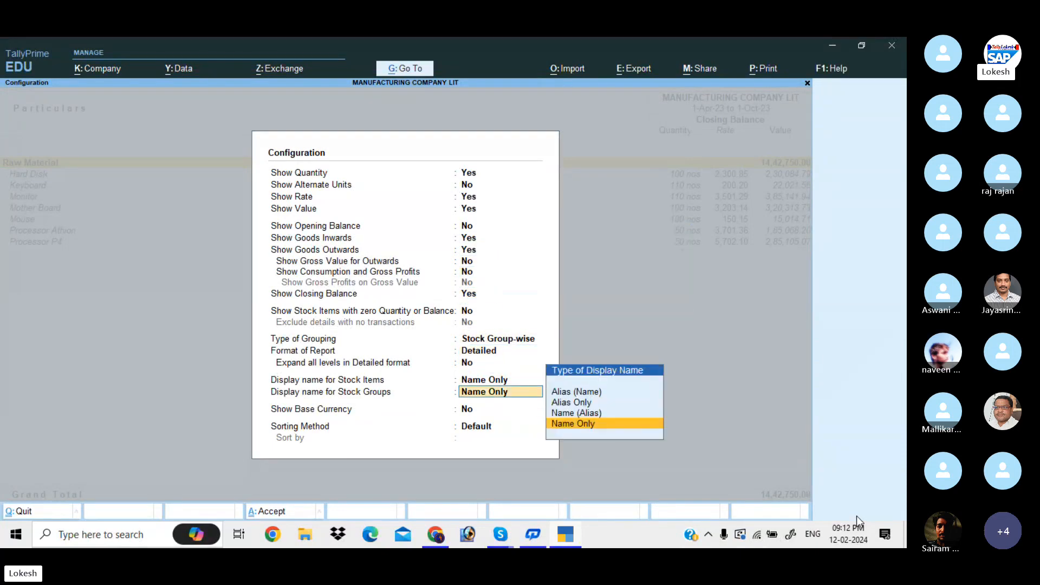
{"action": "key", "text": "Return"}
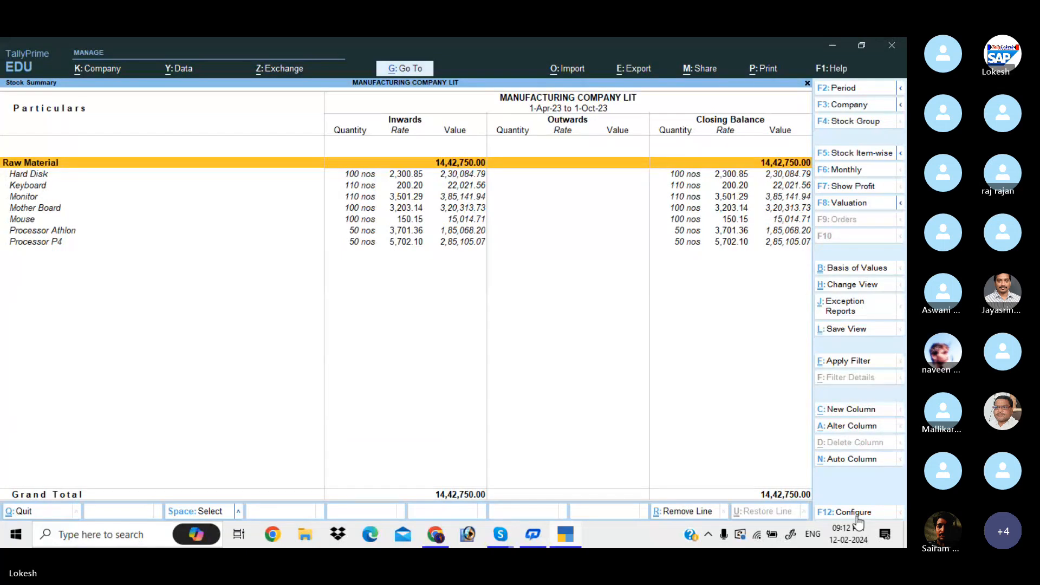
{"action": "key", "text": "Escape"}
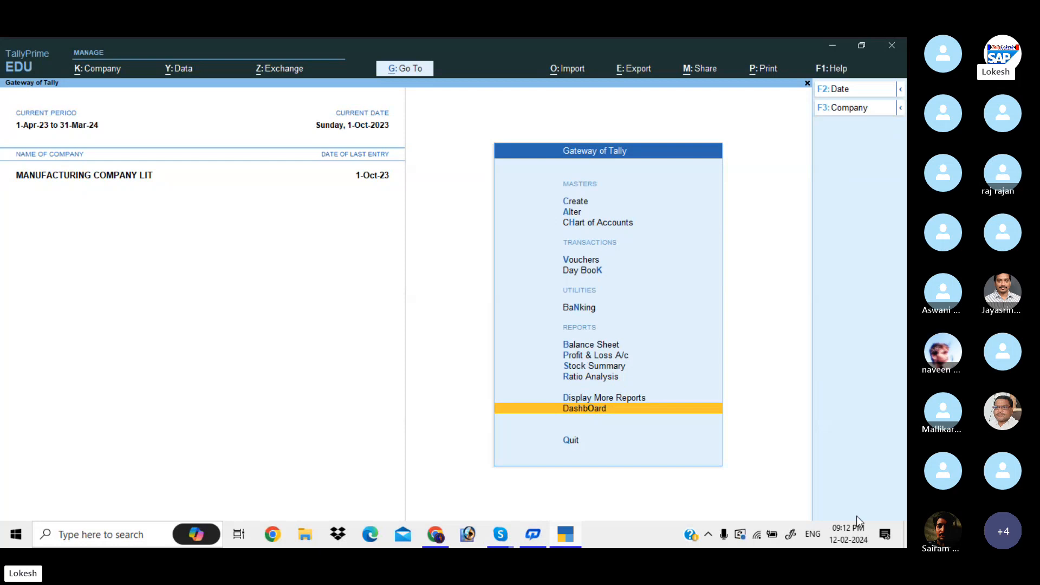
Step: View the company Dashboard down to the Inventory Details tile and close it
{"action": "key", "text": "Return"}
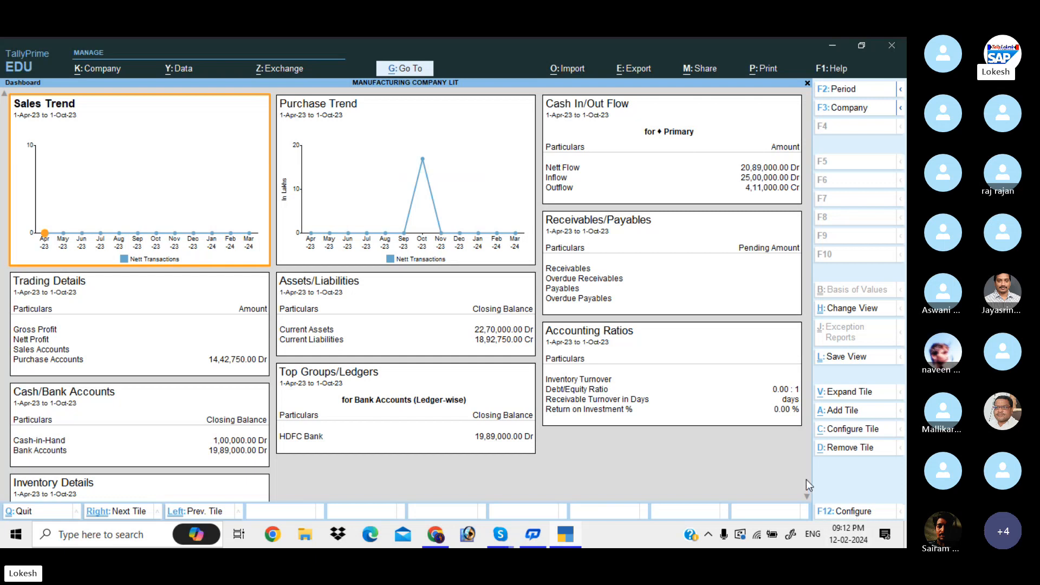
{"action": "scroll", "coordinate": [806, 495], "scroll_direction": "down", "scroll_amount": 2}
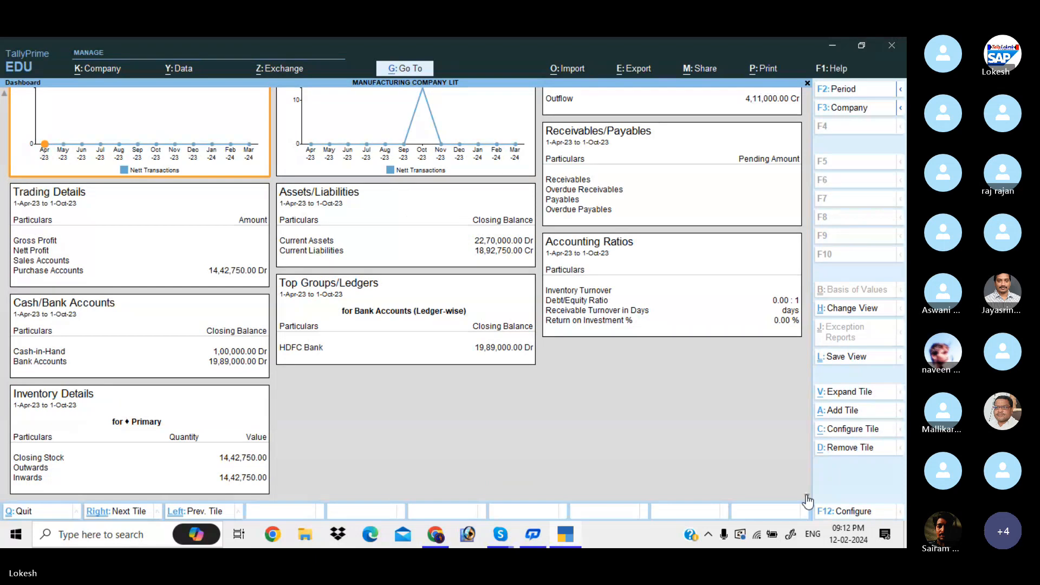
{"action": "key", "text": "Escape"}
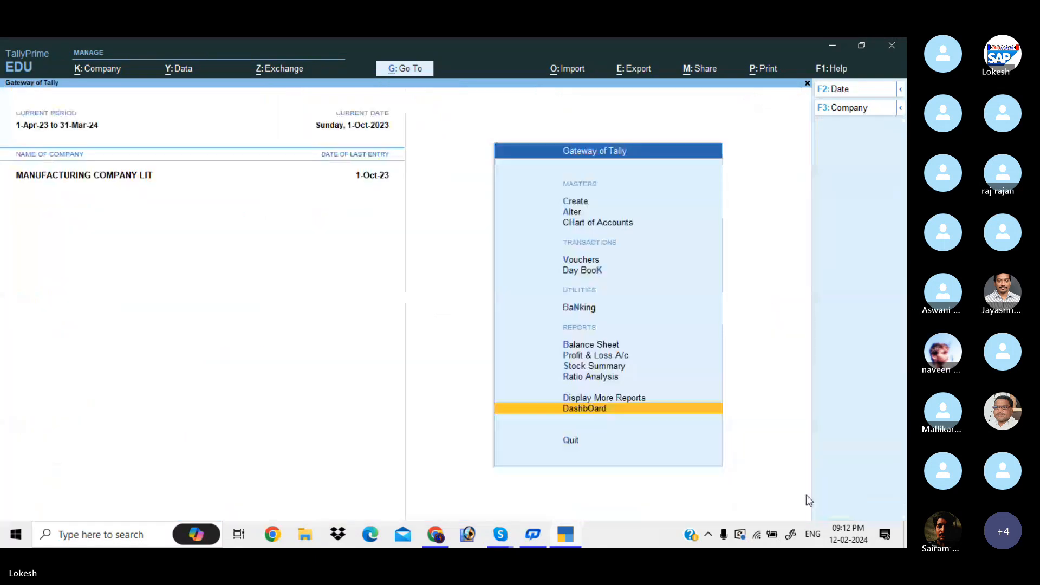
Step: View the Purchase Register in the Account Books and close it
{"action": "key", "text": "Up"}
{"action": "key", "text": "Return"}
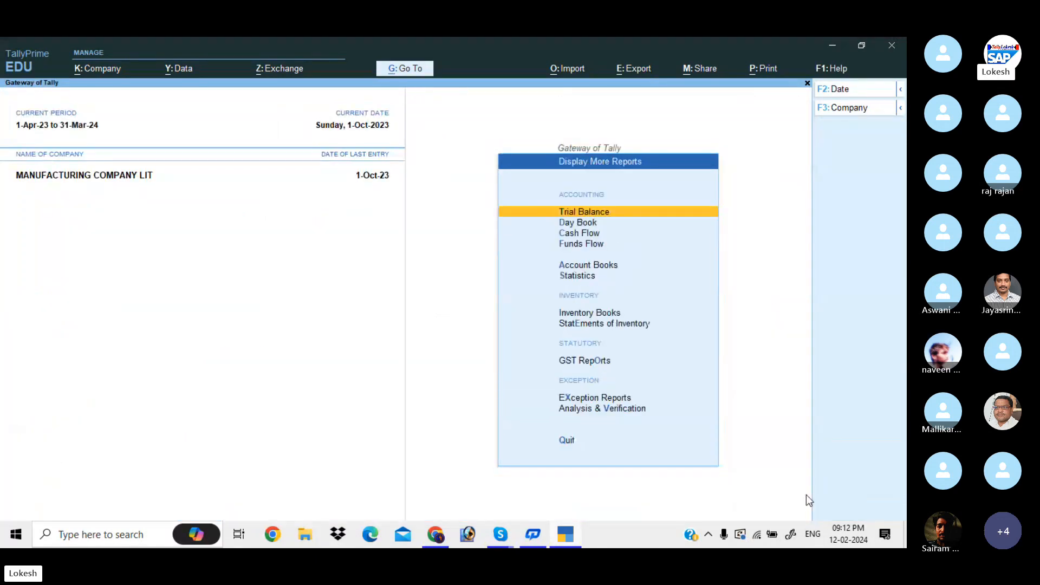
{"action": "key", "text": "Down"}
{"action": "key", "text": "Down"}
{"action": "key", "text": "Down"}
{"action": "key", "text": "Down"}
{"action": "key", "text": "Down"}
{"action": "key", "text": "Up"}
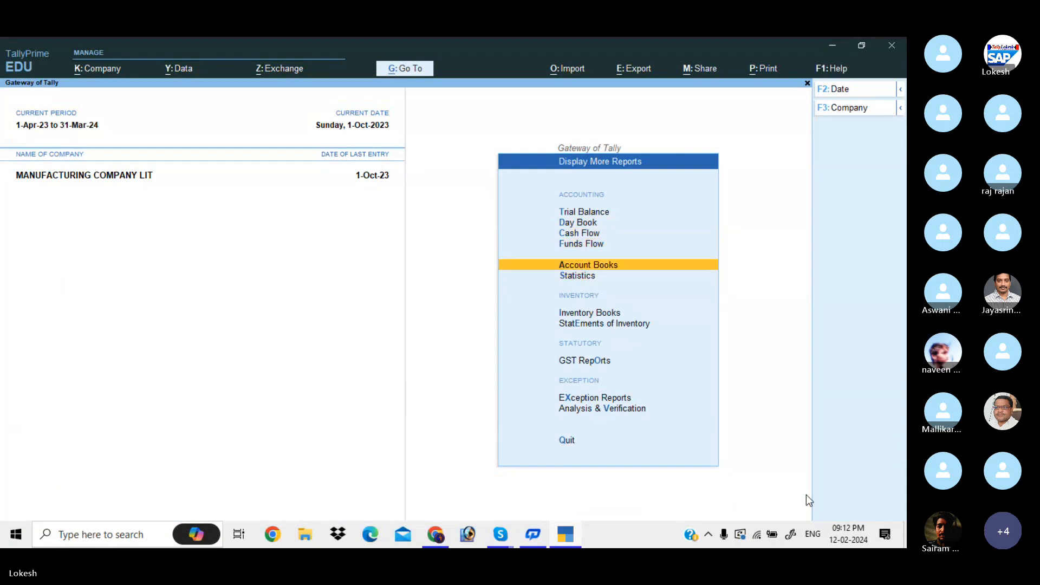
{"action": "key", "text": "Return"}
{"action": "key", "text": "Down"}
{"action": "key", "text": "Down"}
{"action": "key", "text": "Down"}
{"action": "key", "text": "Down"}
{"action": "key", "text": "Down"}
{"action": "key", "text": "Down"}
{"action": "key", "text": "Down"}
{"action": "key", "text": "Down"}
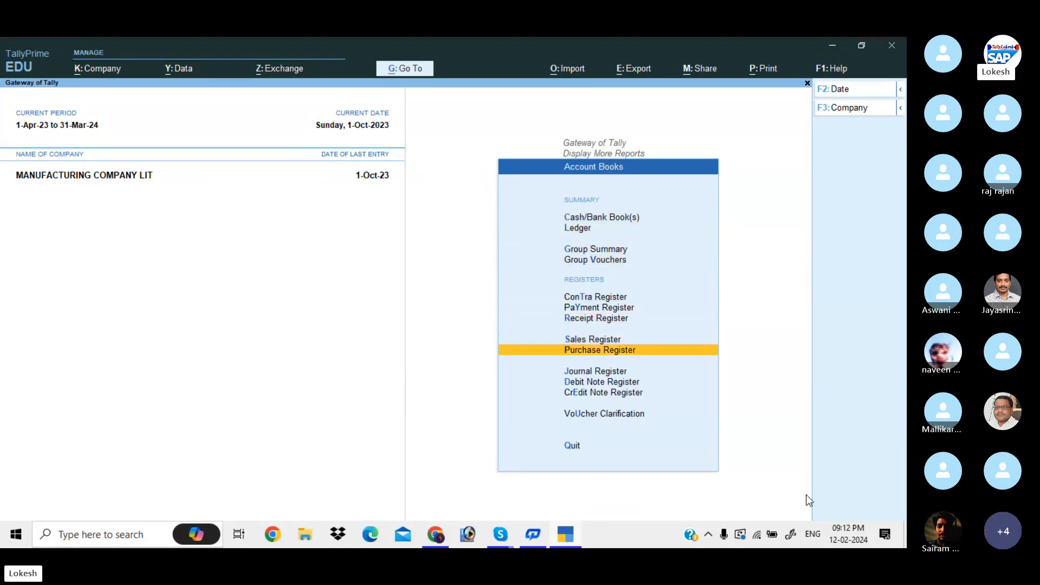
{"action": "key", "text": "Return"}
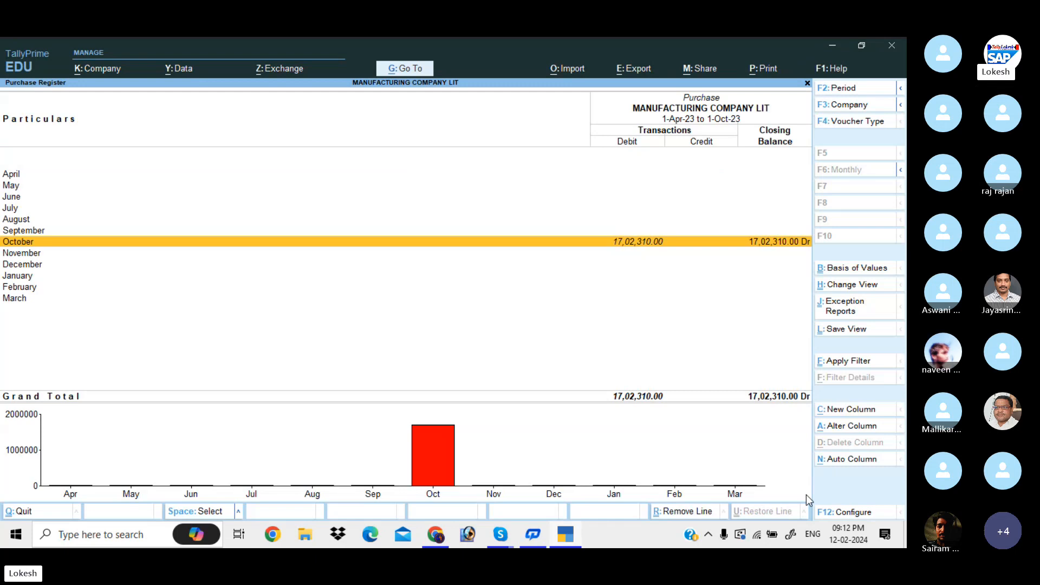
{"action": "key", "text": "Escape"}
Step: View the Sales Register and close it
{"action": "key", "text": "Up"}
{"action": "key", "text": "Return"}
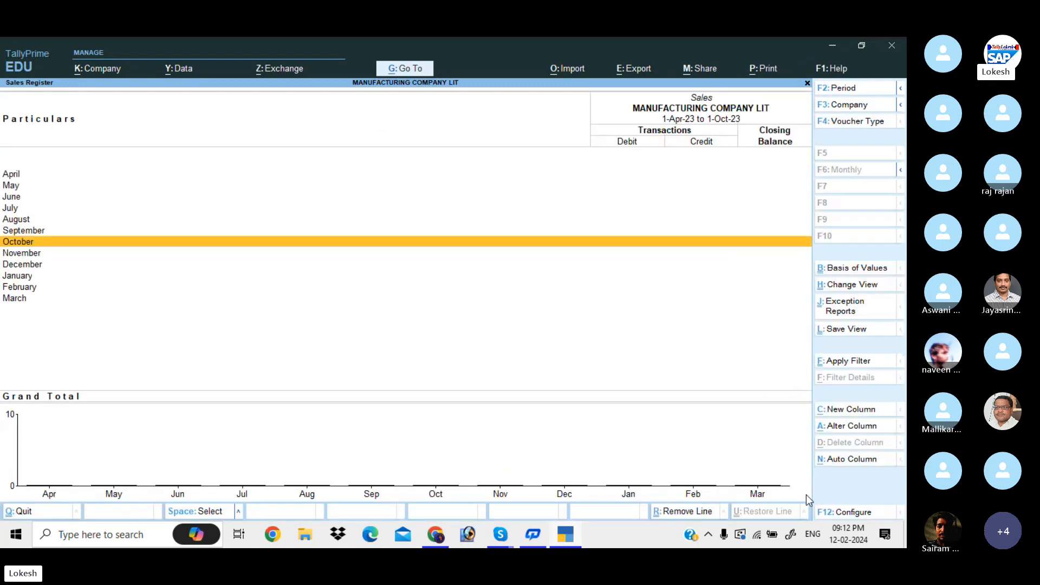
{"action": "key", "text": "Escape"}
Step: View the October vouchers in the Receipt Register and close the register
{"action": "key", "text": "Up"}
{"action": "key", "text": "Return"}
{"action": "key", "text": "Return"}
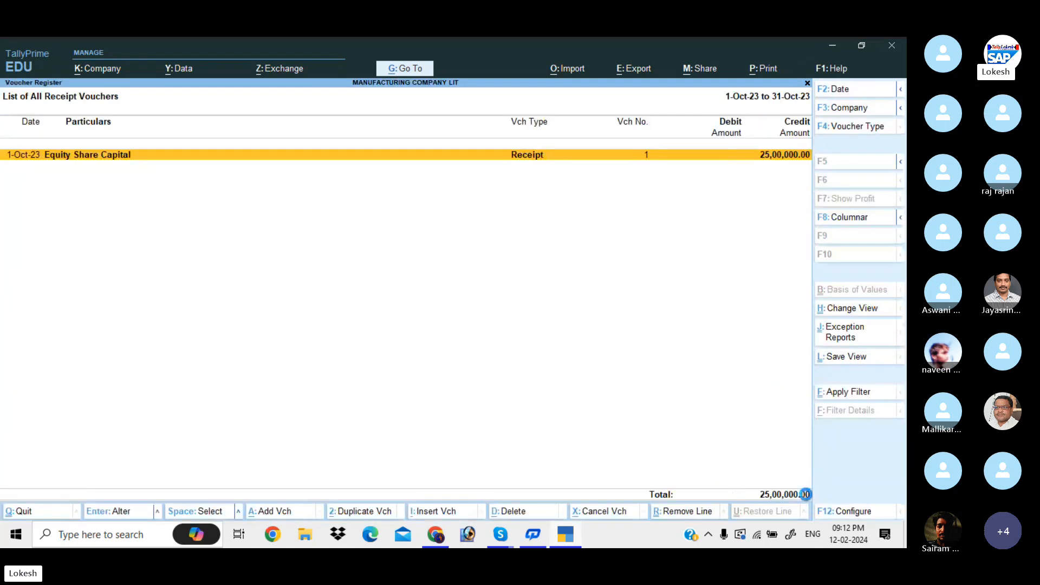
{"action": "key", "text": "Escape"}
{"action": "key", "text": "Escape"}
Step: View the October vouchers in the Payment Register and close the register
{"action": "key", "text": "Up"}
{"action": "key", "text": "Return"}
{"action": "key", "text": "Return"}
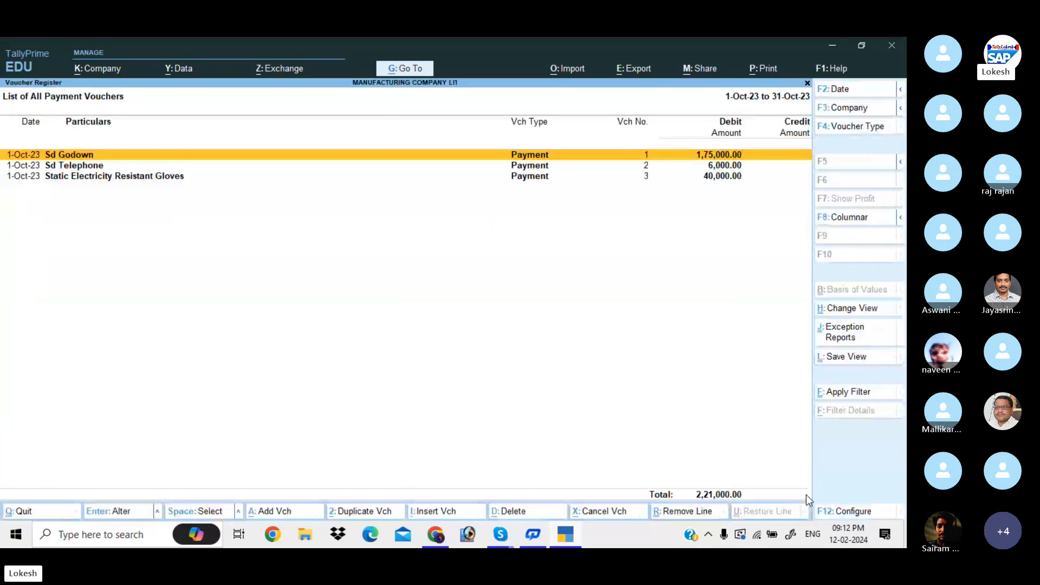
{"action": "key", "text": "Escape"}
{"action": "key", "text": "Escape"}
Step: View the October vouchers in the Contra Register and leave the Account Books
{"action": "key", "text": "Up"}
{"action": "key", "text": "Return"}
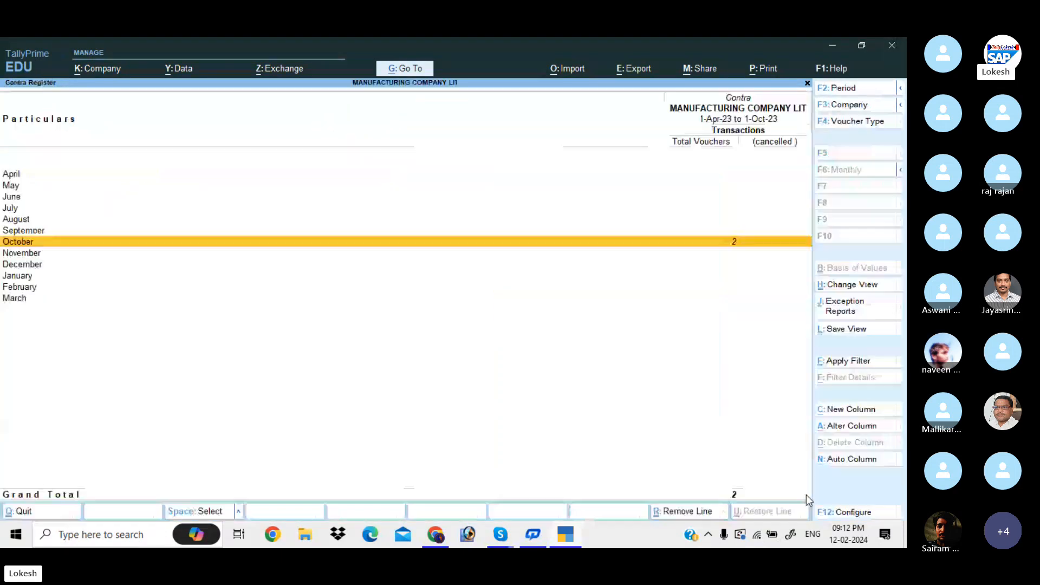
{"action": "key", "text": "Return"}
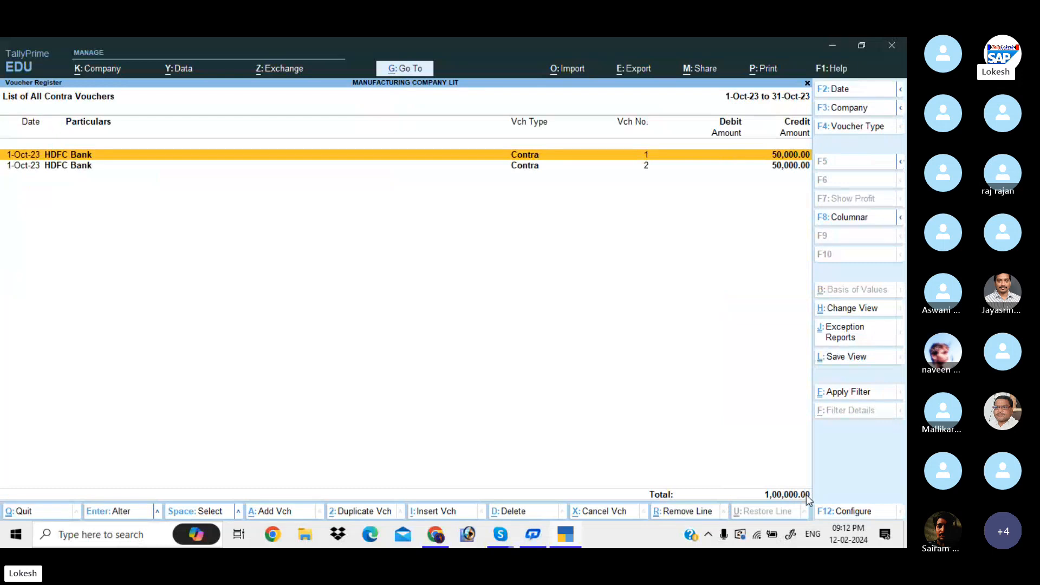
{"action": "key", "text": "Escape"}
{"action": "key", "text": "Escape"}
{"action": "key", "text": "Escape"}
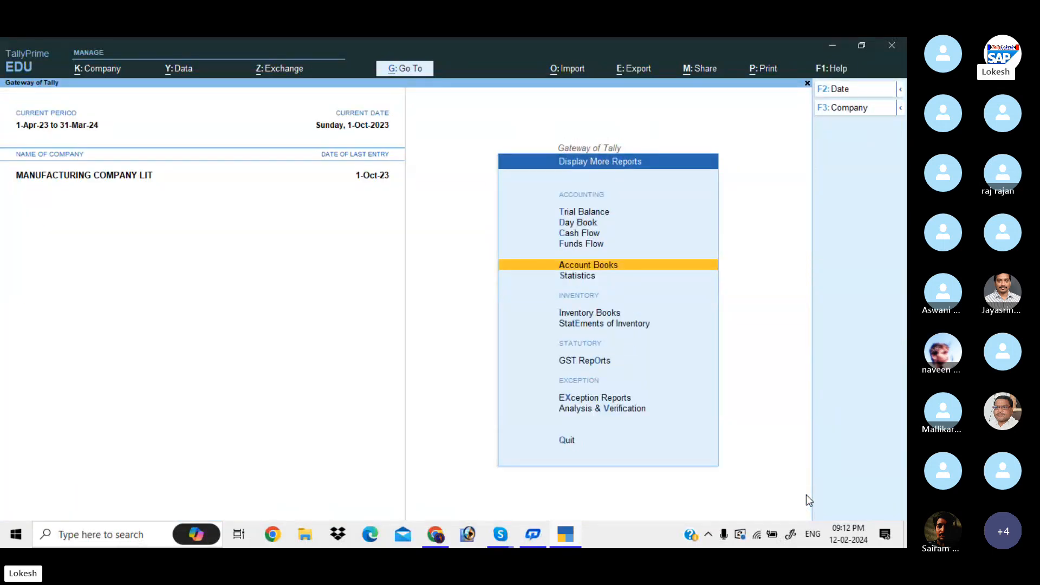
Step: View the GSTR-1 return among the GST reports and close it
{"action": "key", "text": "Down"}
{"action": "key", "text": "Down"}
{"action": "key", "text": "Down"}
{"action": "key", "text": "Down"}
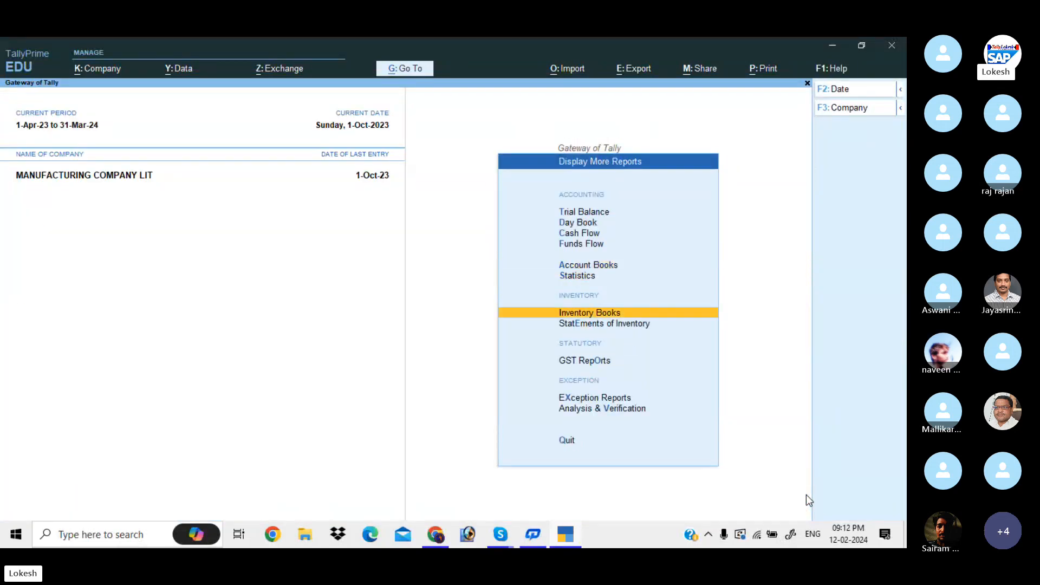
{"action": "key", "text": "Return"}
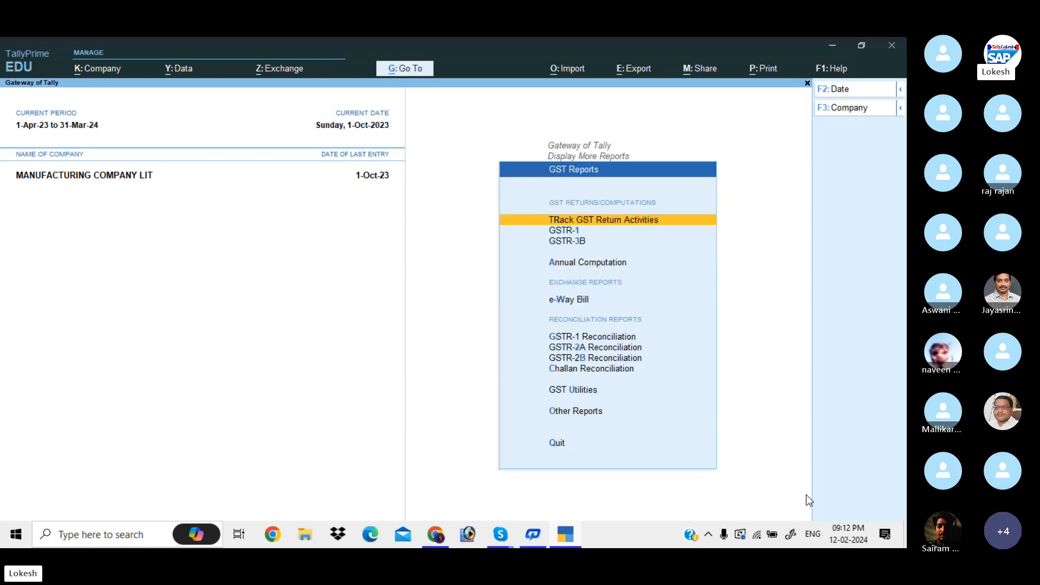
{"action": "key", "text": "Down"}
{"action": "key", "text": "Return"}
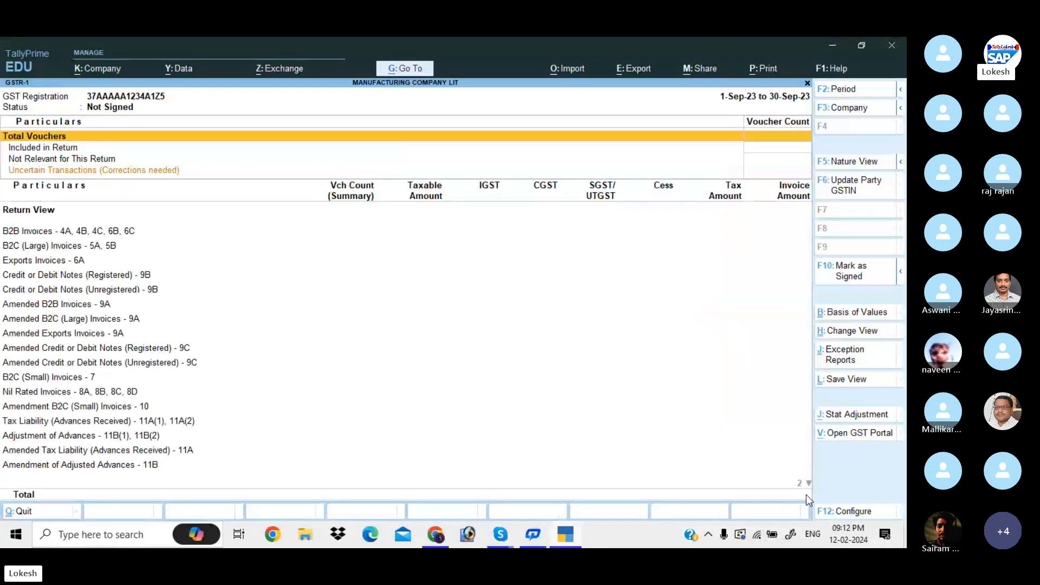
{"action": "key", "text": "Escape"}
Step: View the GSTR-3B return and go back to the Gateway of Tally
{"action": "key", "text": "Down"}
{"action": "key", "text": "Return"}
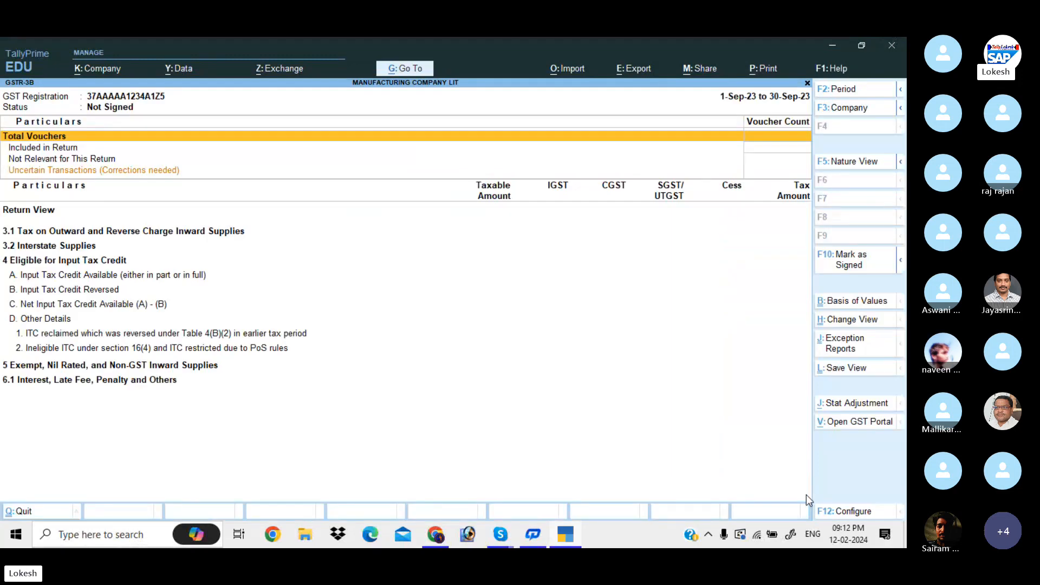
{"action": "key", "text": "Escape"}
{"action": "key", "text": "Escape"}
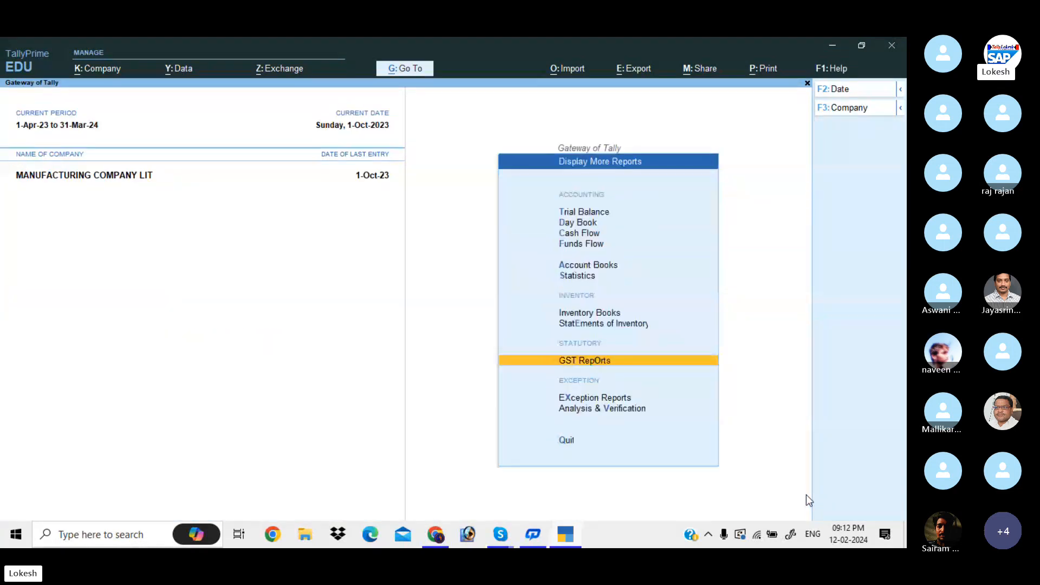
{"action": "key", "text": "Escape"}
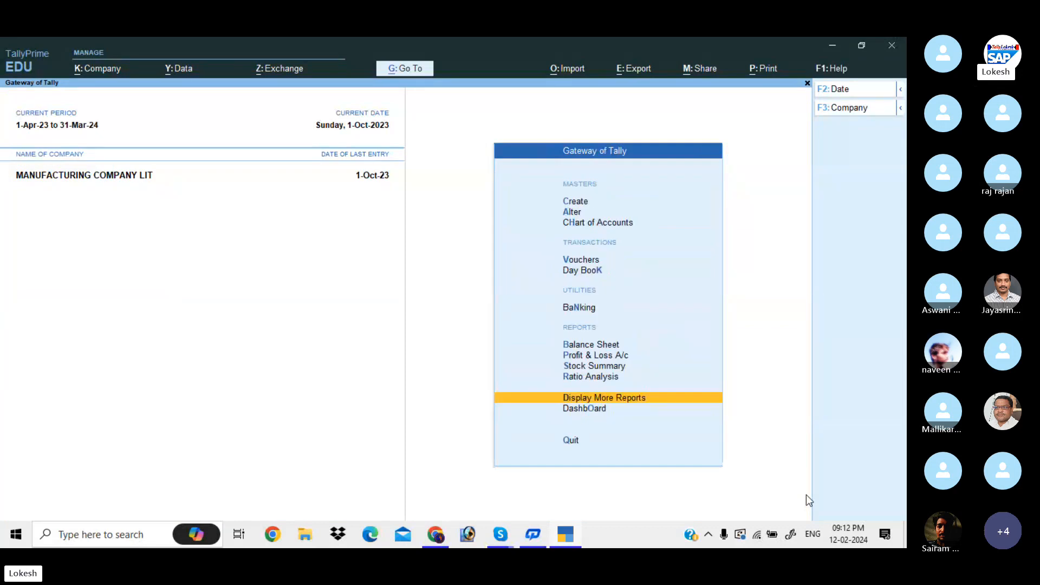
Step: Start a payment voucher and set its date to 1-11
{"action": "key", "text": "Up"}
{"action": "key", "text": "Up"}
{"action": "key", "text": "Up"}
{"action": "key", "text": "Up"}
{"action": "key", "text": "Up"}
{"action": "key", "text": "Up"}
{"action": "key", "text": "Up"}
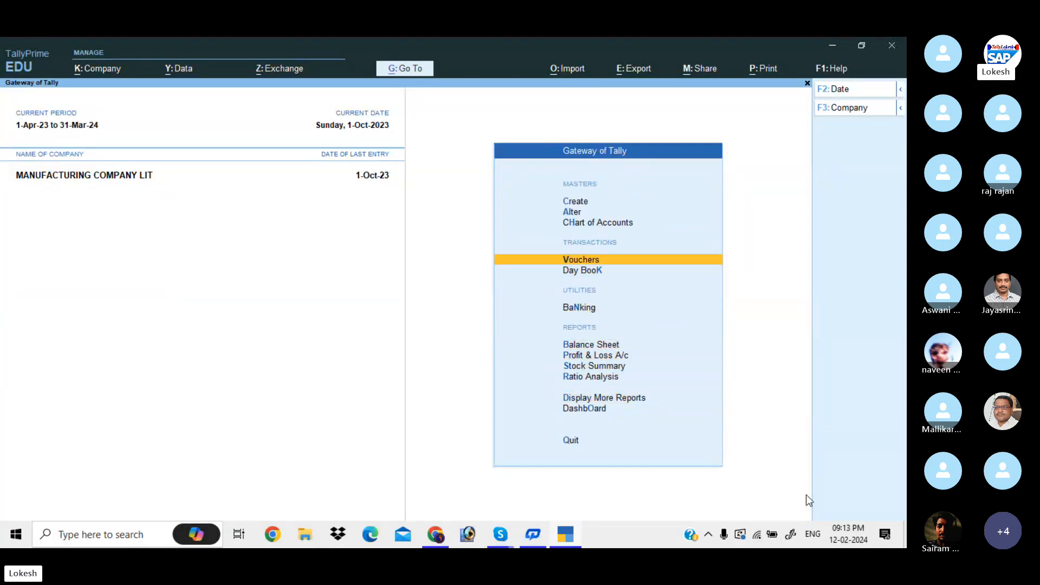
{"action": "key", "text": "Return"}
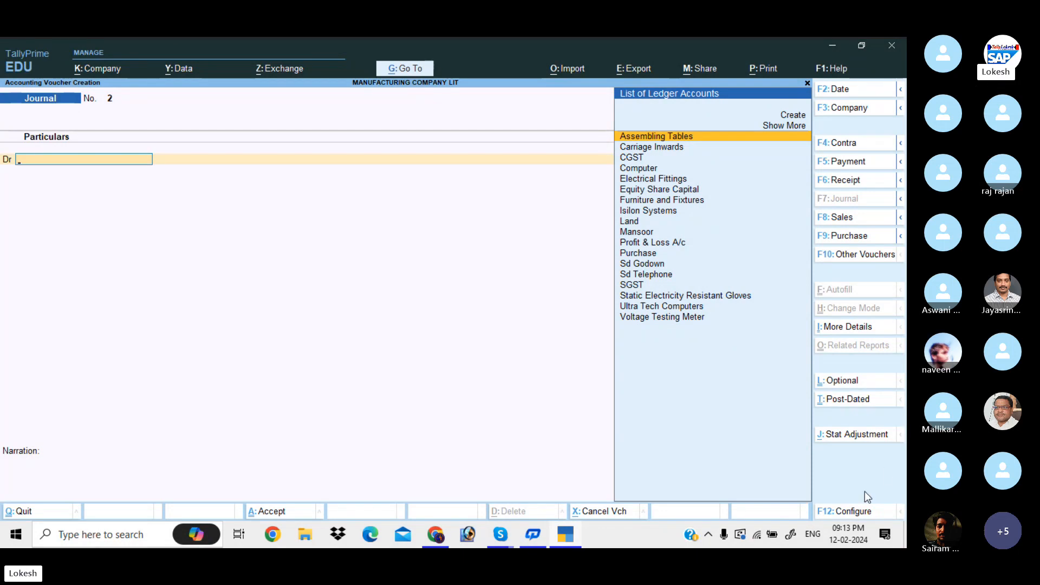
{"action": "left_click", "coordinate": [852, 164]}
{"action": "left_click", "coordinate": [845, 90]}
{"action": "type", "text": "1"}
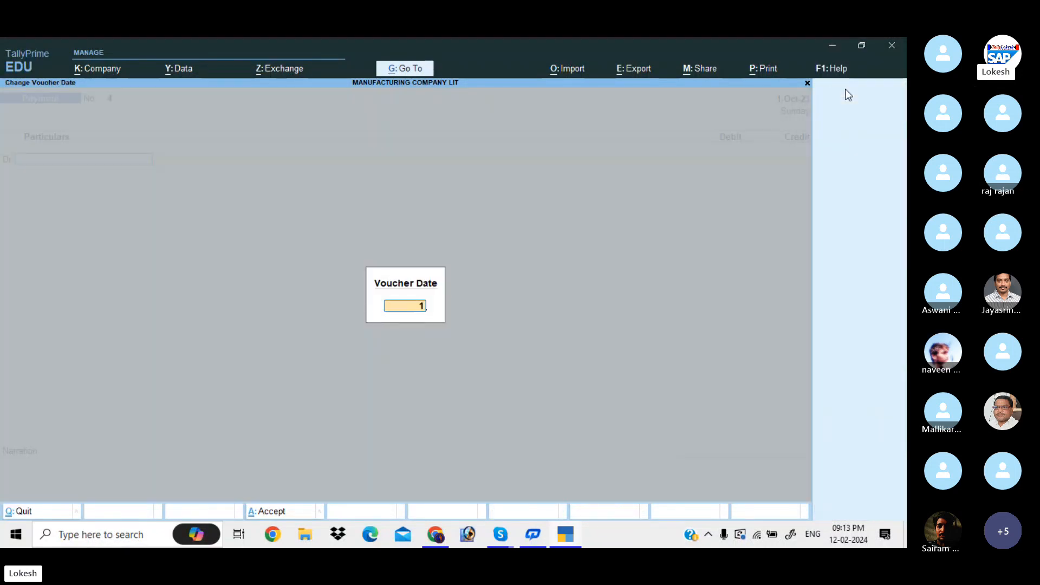
{"action": "type", "text": "-"}
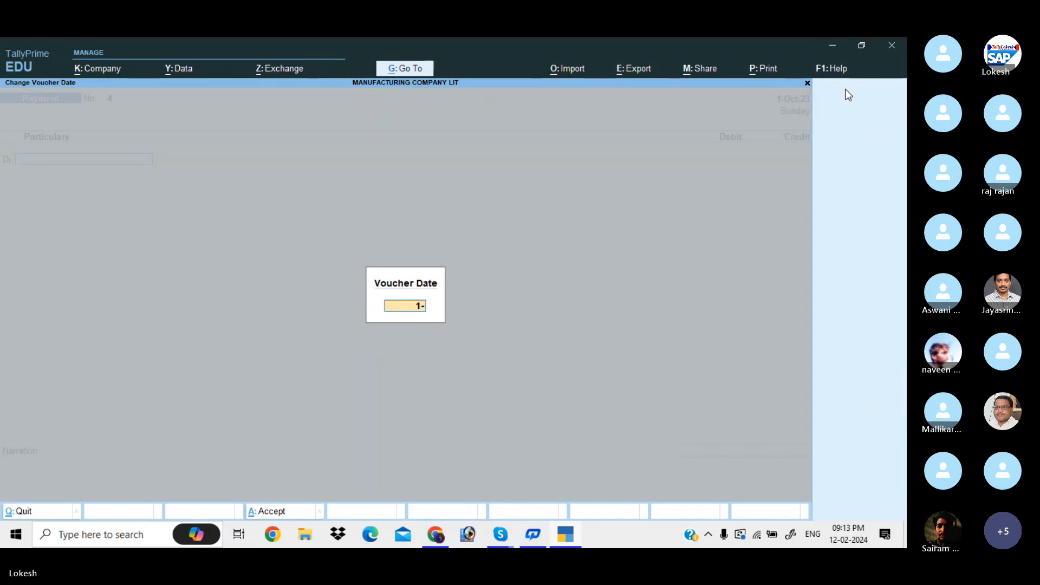
{"action": "type", "text": "11"}
{"action": "key", "text": "Return"}
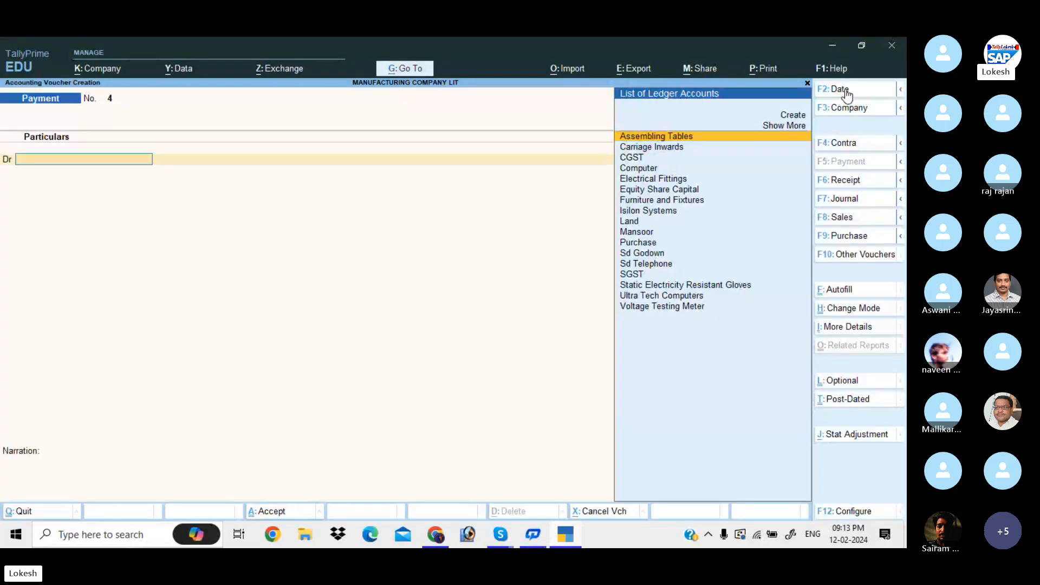
Step: Create a Staff Salaries ledger under Indirect Expenses from the payment voucher and debit it with 9,000
{"action": "key", "text": "alt+c"}
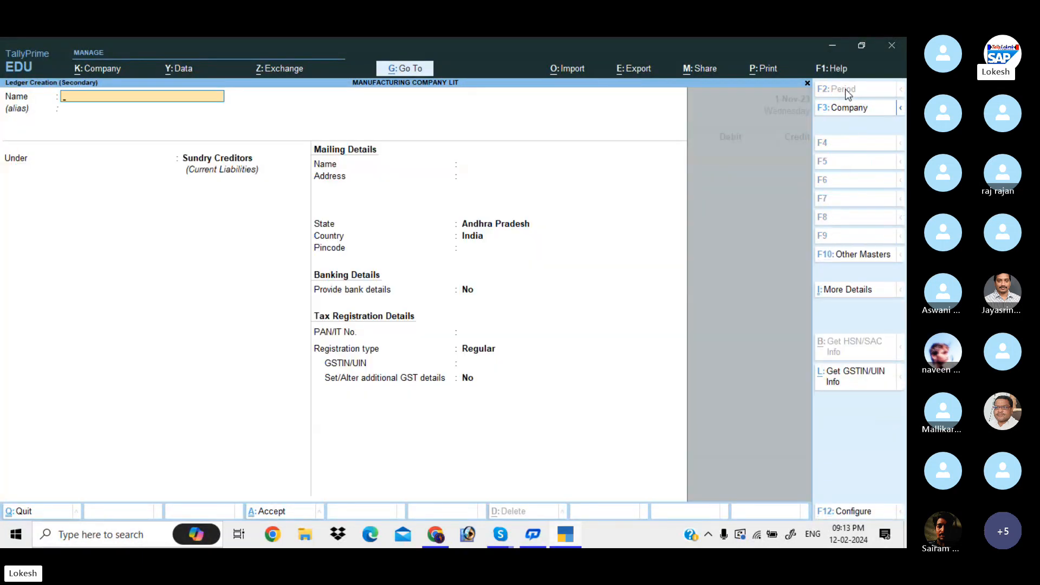
{"action": "type", "text": "Staff S"}
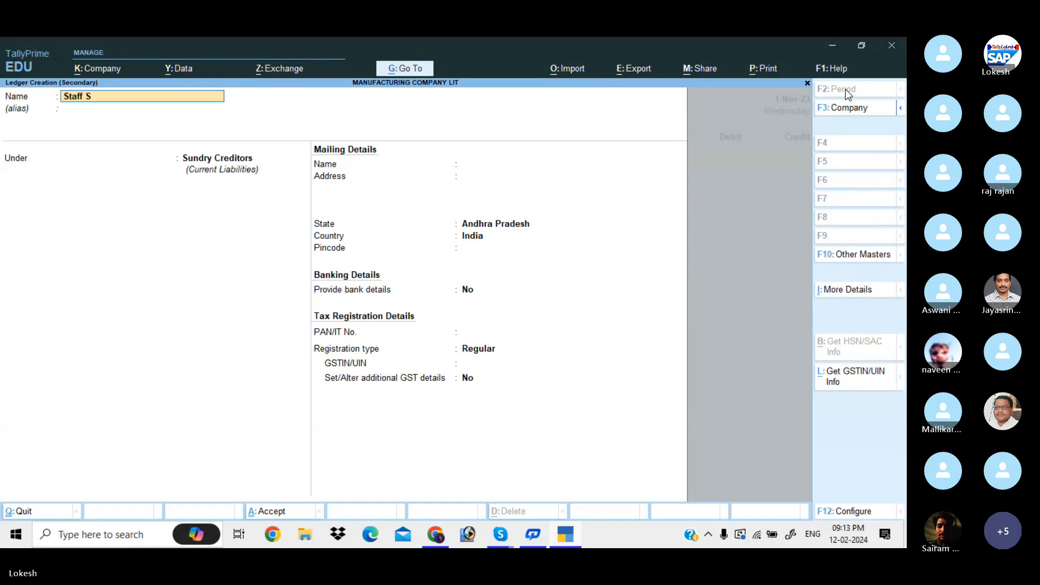
{"action": "type", "text": "alaries"}
{"action": "key", "text": "Return"}
{"action": "key", "text": "Return"}
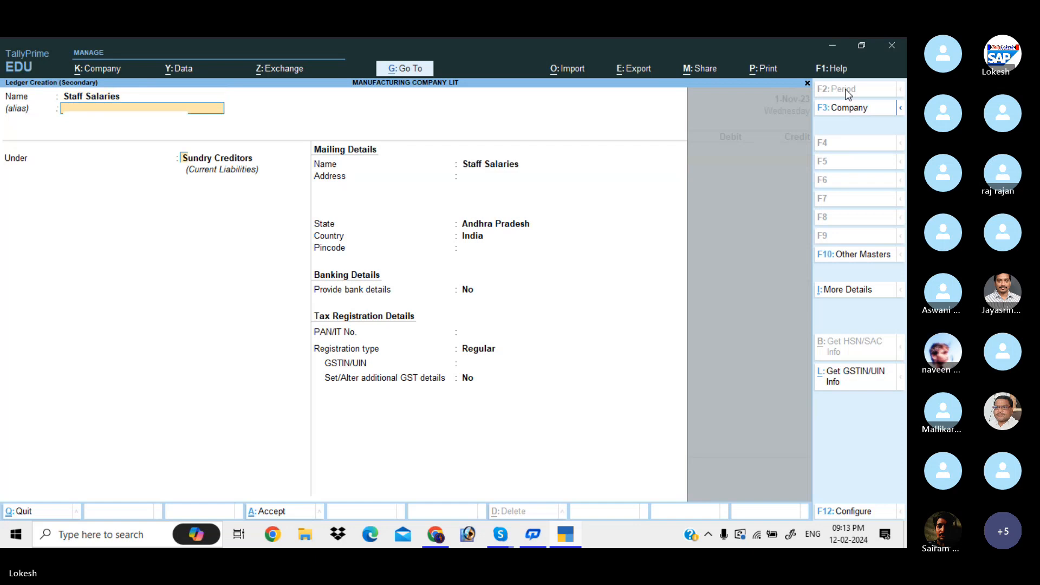
{"action": "type", "text": "Ind"}
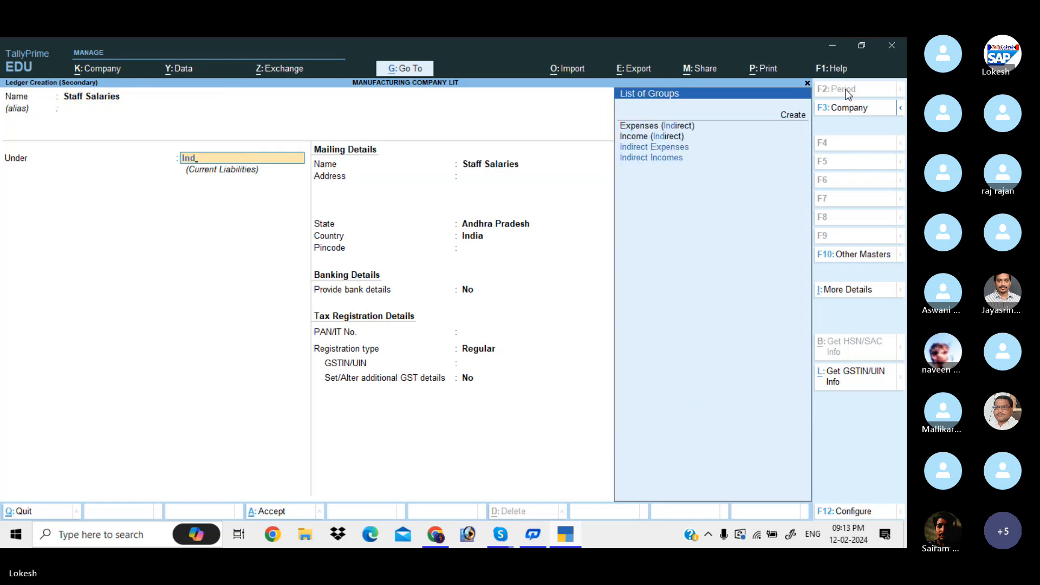
{"action": "key", "text": "Return"}
{"action": "key", "text": "ctrl+a"}
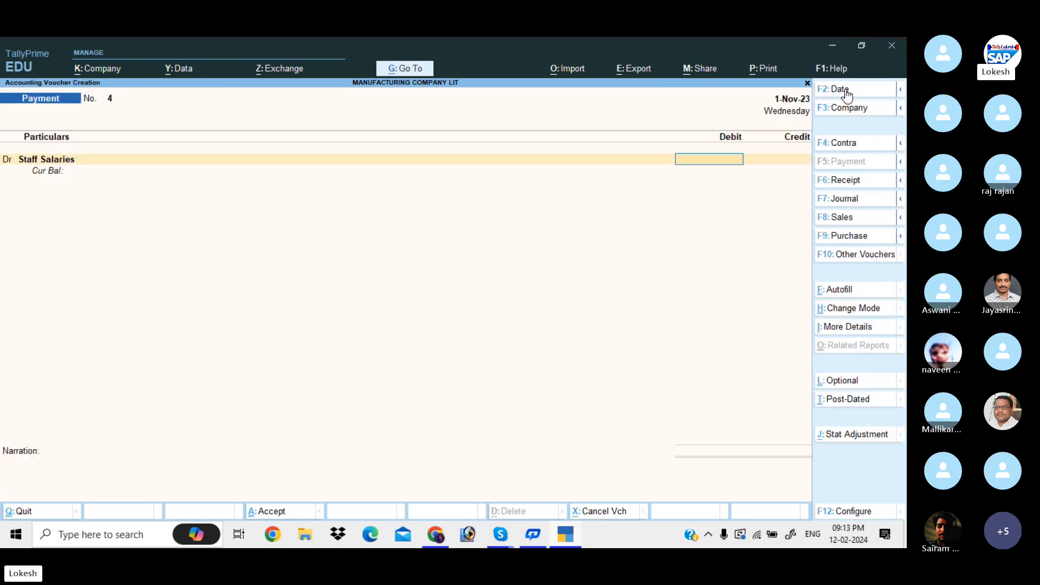
{"action": "type", "text": "9000"}
{"action": "key", "text": "Return"}
Step: Add a debit line of 400 for a new Electricity Bill ledger under Indirect Expenses
{"action": "type", "text": "d"}
{"action": "key", "text": "Return"}
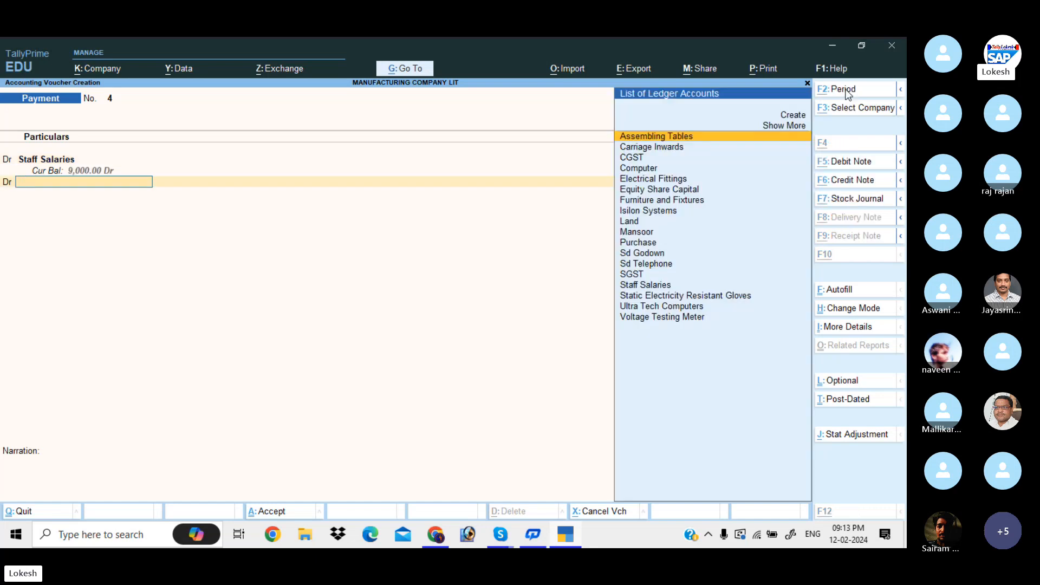
{"action": "key", "text": "alt+c"}
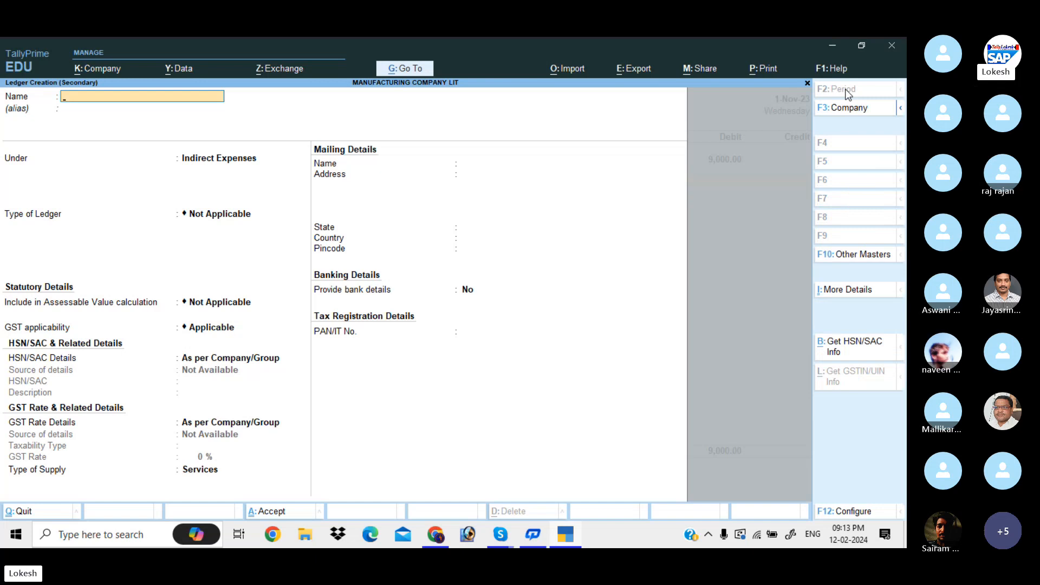
{"action": "type", "text": "Electricity Bill"}
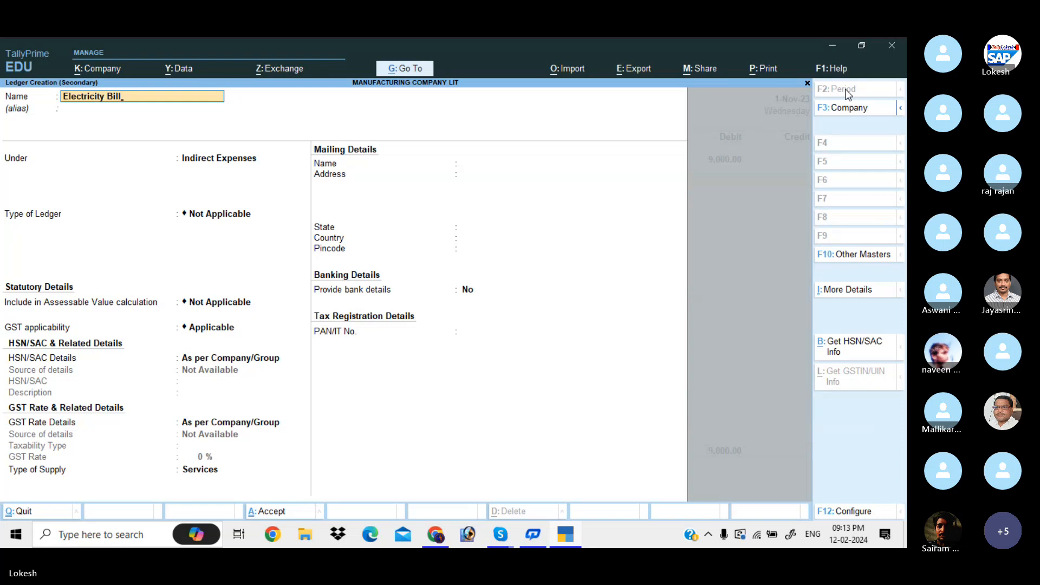
{"action": "key", "text": "Return"}
{"action": "key", "text": "Return"}
{"action": "key", "text": "ctrl+a"}
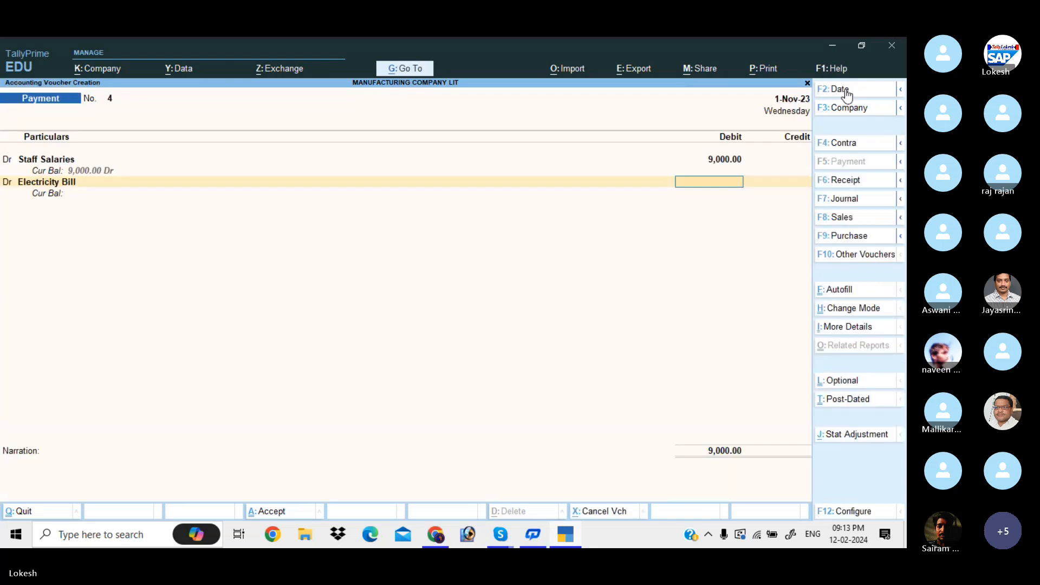
{"action": "type", "text": "400"}
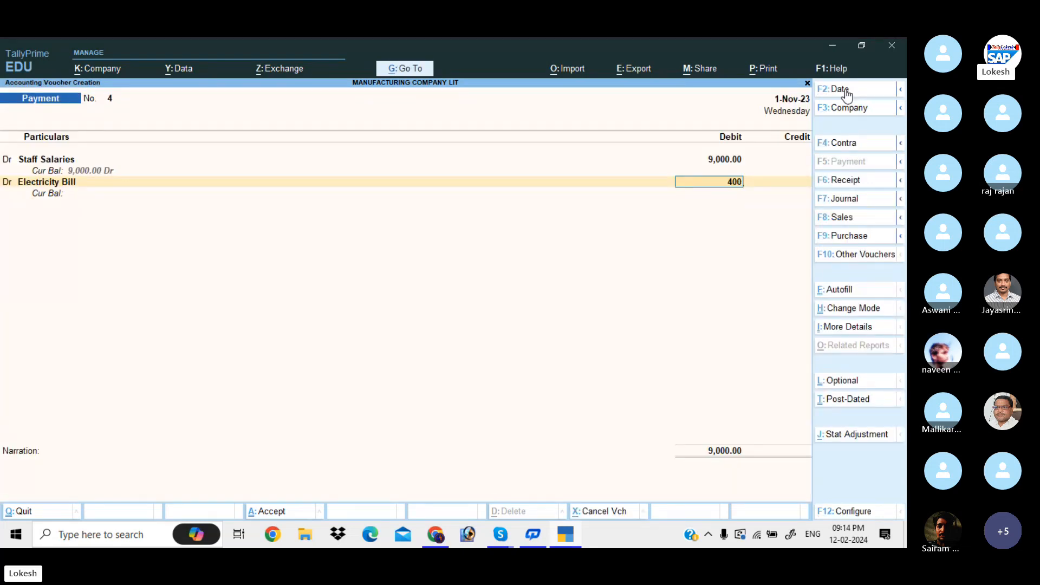
{"action": "key", "text": "Return"}
Step: Add a debit line of 800 for a new Conveyance Bill ledger under Indirect Expenses
{"action": "type", "text": "d"}
{"action": "key", "text": "alt+c"}
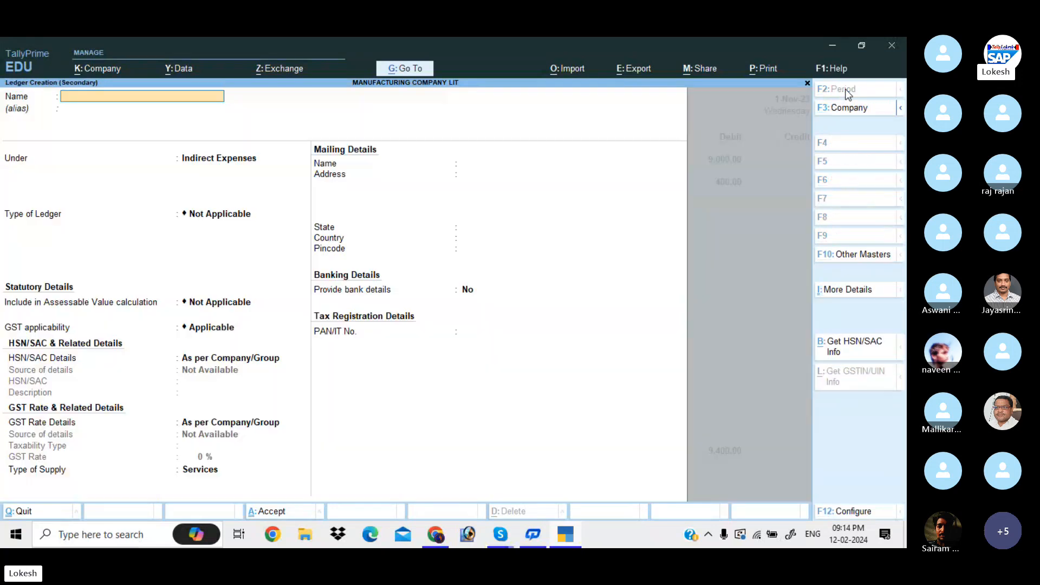
{"action": "type", "text": "Conveyance Bill"}
{"action": "key", "text": "Return"}
{"action": "key", "text": "Return"}
{"action": "key", "text": "ctrl+a"}
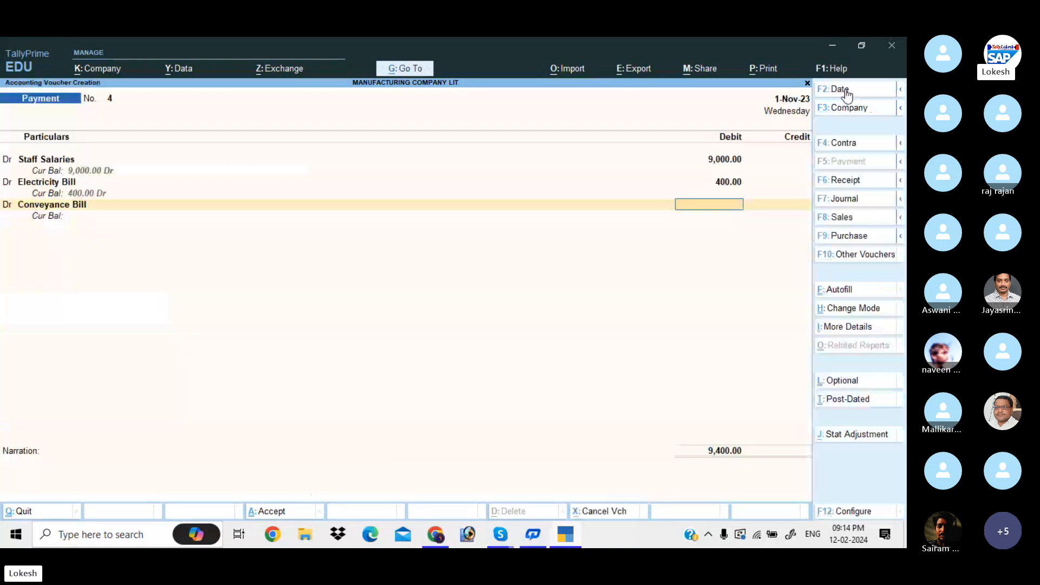
{"action": "type", "text": "800"}
{"action": "key", "text": "Return"}
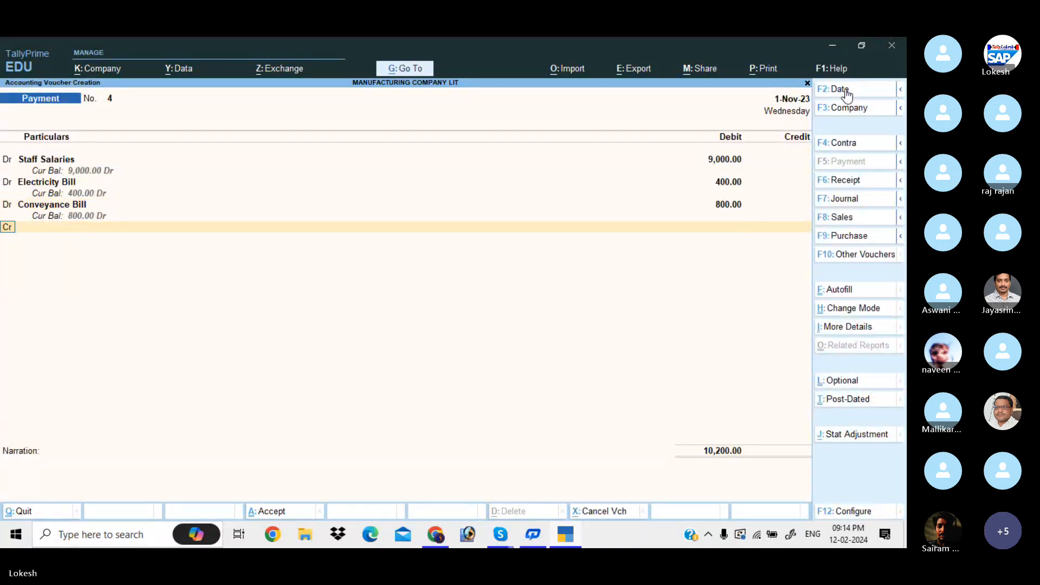
Step: Add a debit line of 15,000 for a new Rent Exp ledger under Indirect Expenses
{"action": "key", "text": "d"}
{"action": "key", "text": "Return"}
{"action": "key", "text": "alt+c"}
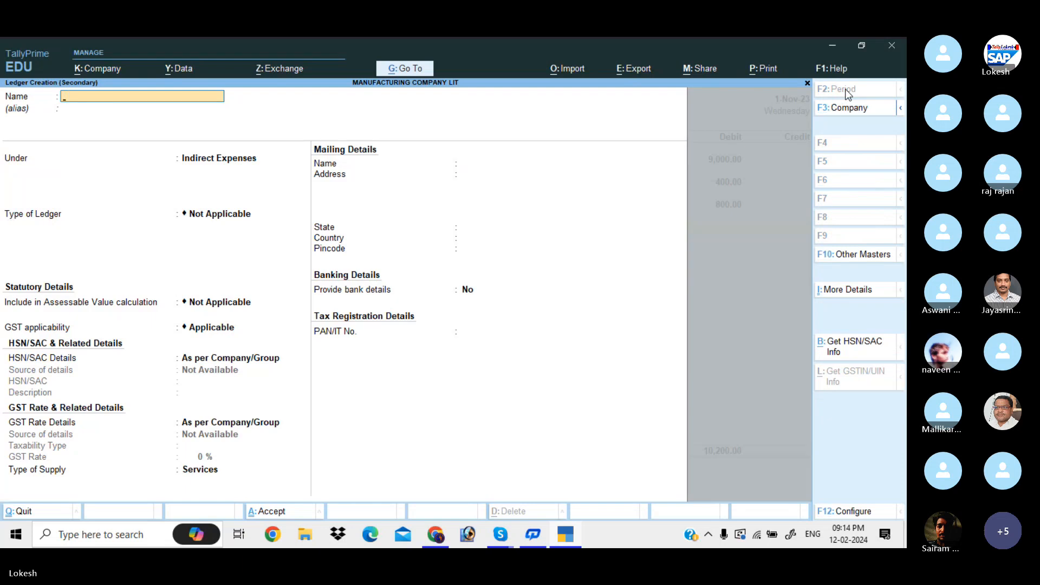
{"action": "type", "text": "Rent Exp"}
{"action": "key", "text": "Return"}
{"action": "key", "text": "Return"}
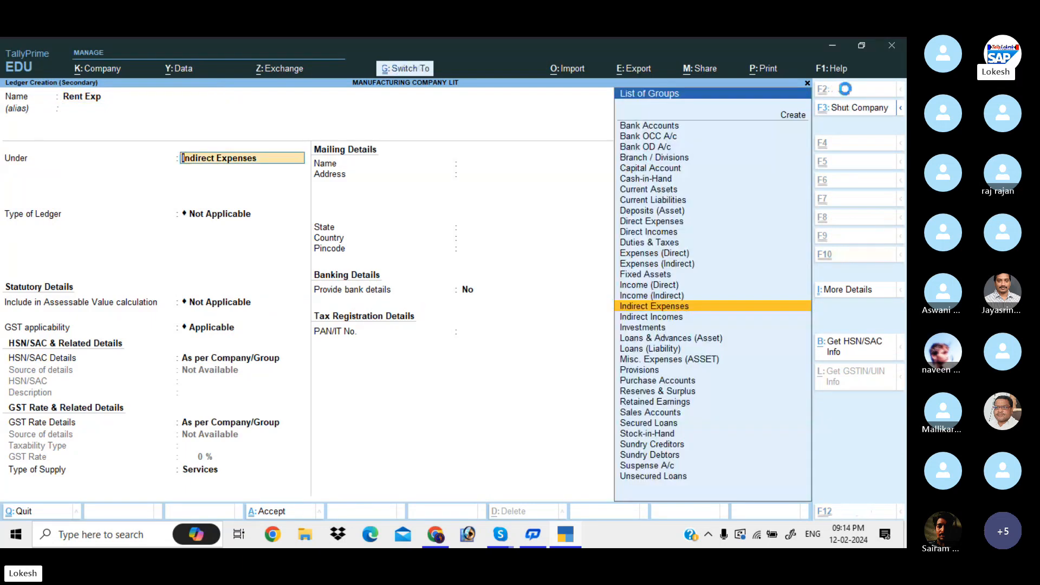
{"action": "key", "text": "ctrl+a"}
{"action": "type", "text": "15,00"}
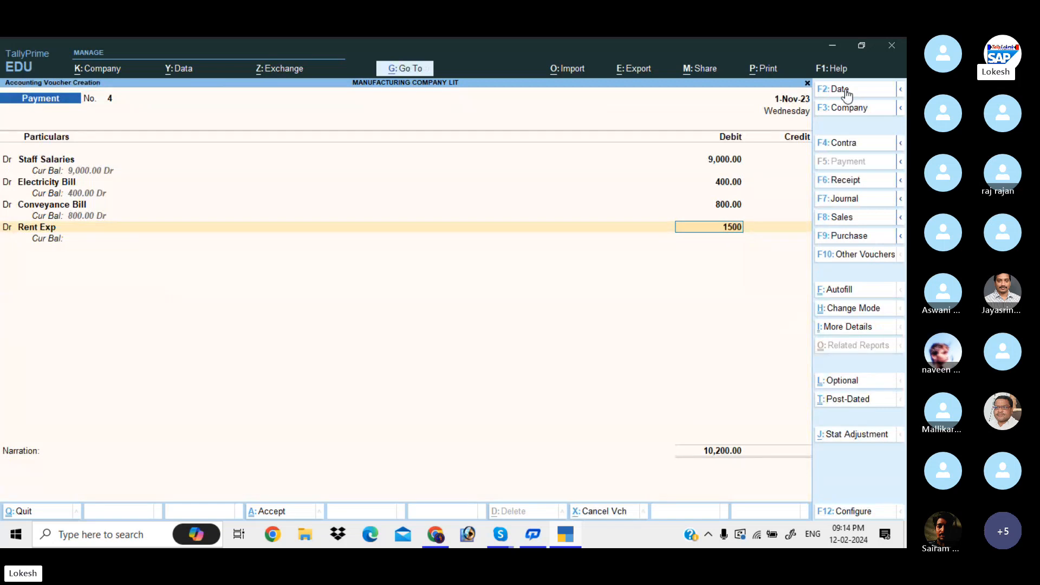
{"action": "type", "text": "0"}
{"action": "key", "text": "Return"}
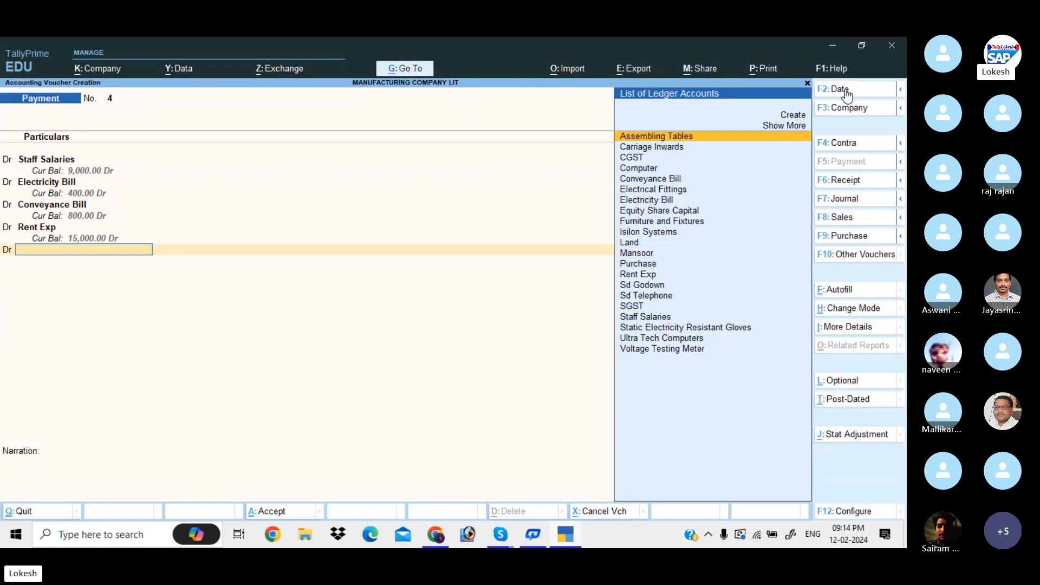
Step: Add a debit line of 2,400 for a new Stationery Exp ledger under Indirect Expenses
{"action": "key", "text": "alt+c"}
{"action": "type", "text": "S"}
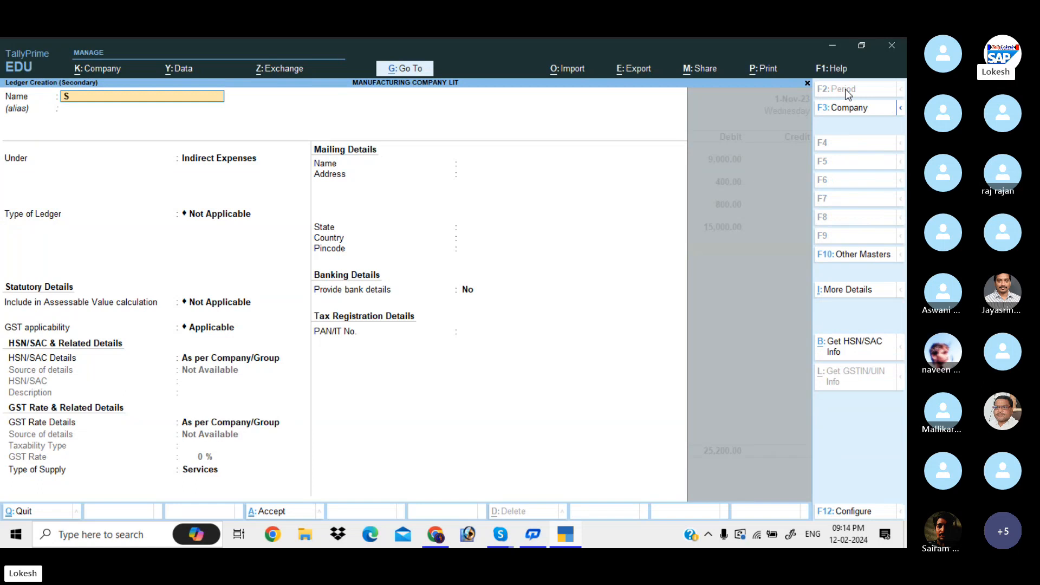
{"action": "type", "text": "tationery Exp"}
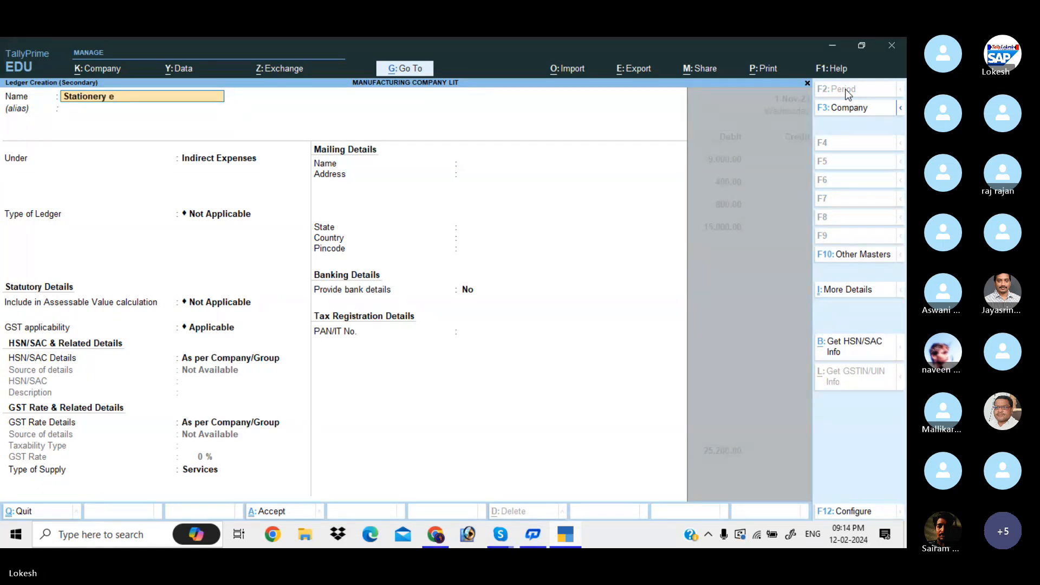
{"action": "key", "text": "Return"}
{"action": "key", "text": "ctrl+a"}
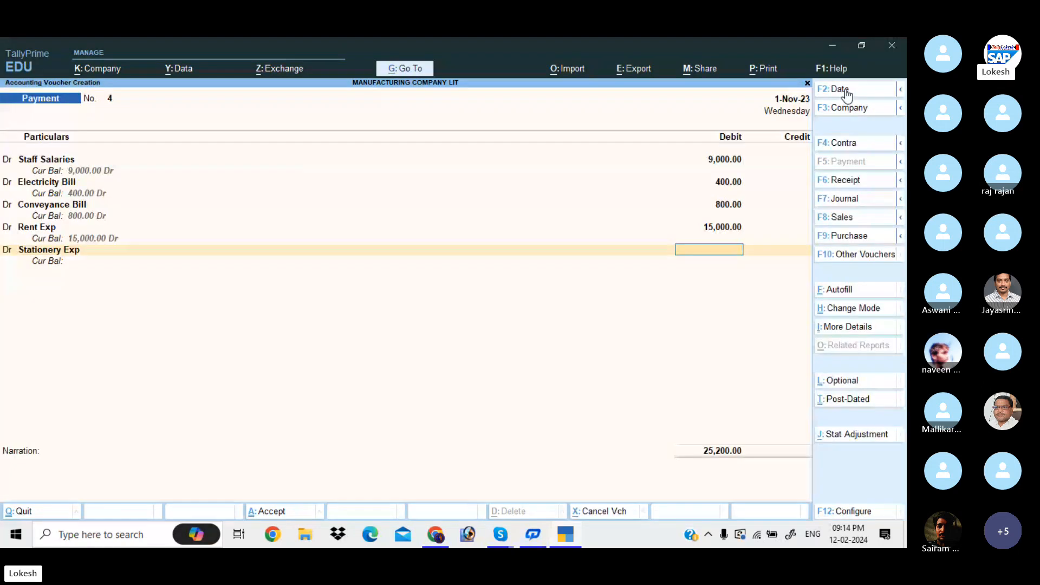
{"action": "type", "text": "2400"}
{"action": "key", "text": "Return"}
Step: Credit the full payment amount to Petty Cash and save the payment voucher
{"action": "key", "text": "Return"}
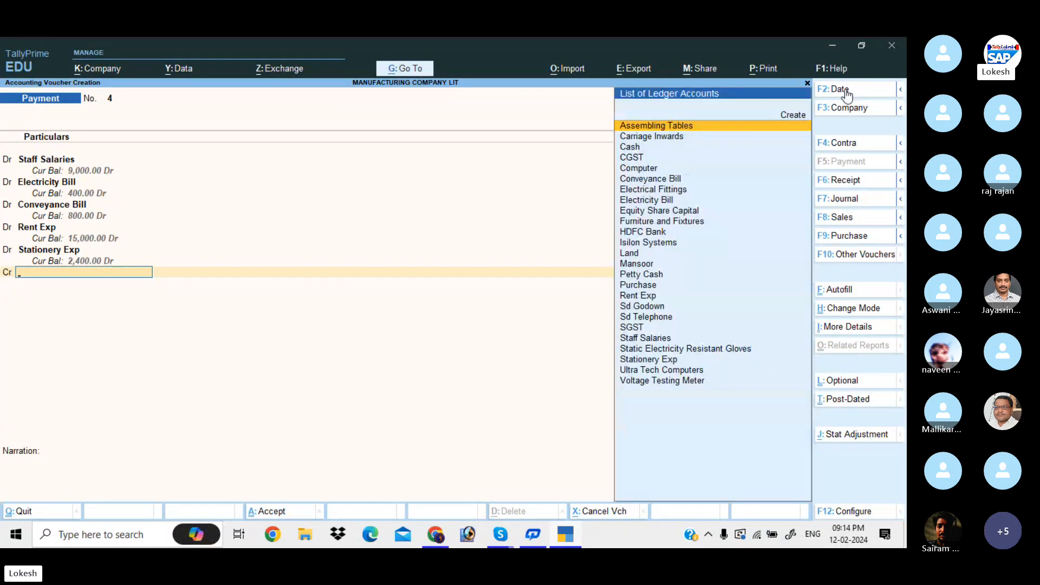
{"action": "type", "text": "Pe"}
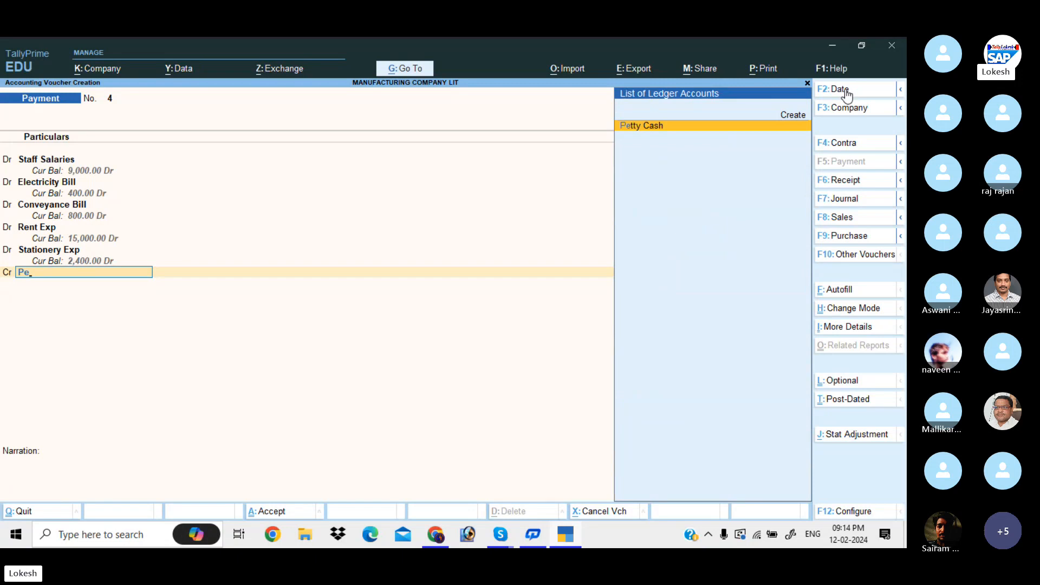
{"action": "key", "text": "Return"}
{"action": "key", "text": "Return"}
{"action": "key", "text": "Return"}
{"action": "key", "text": "Return"}
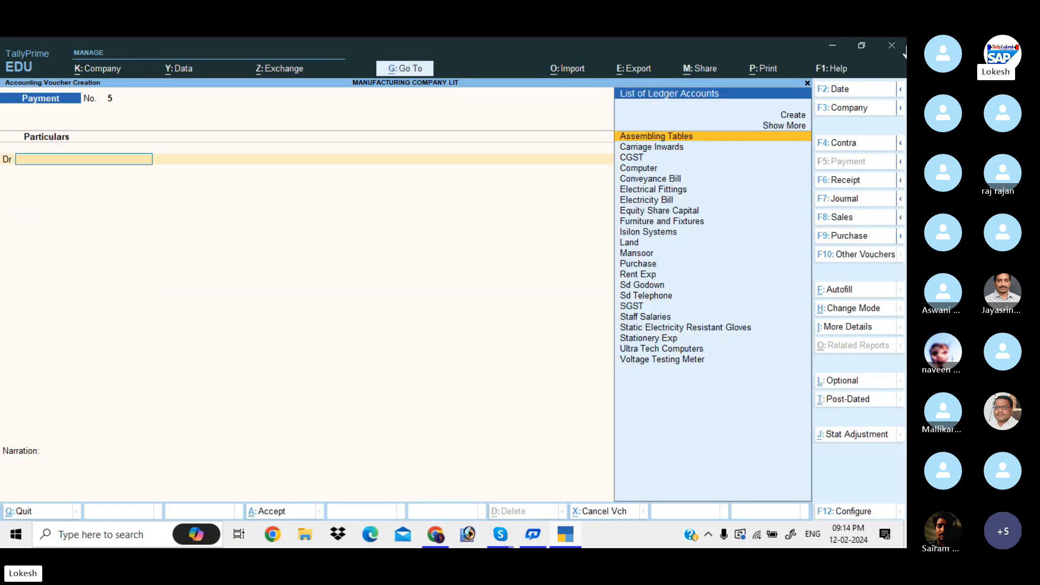
Step: Start a contra voucher and credit HDFC Bank with 40,000
{"action": "left_click", "coordinate": [865, 141]}
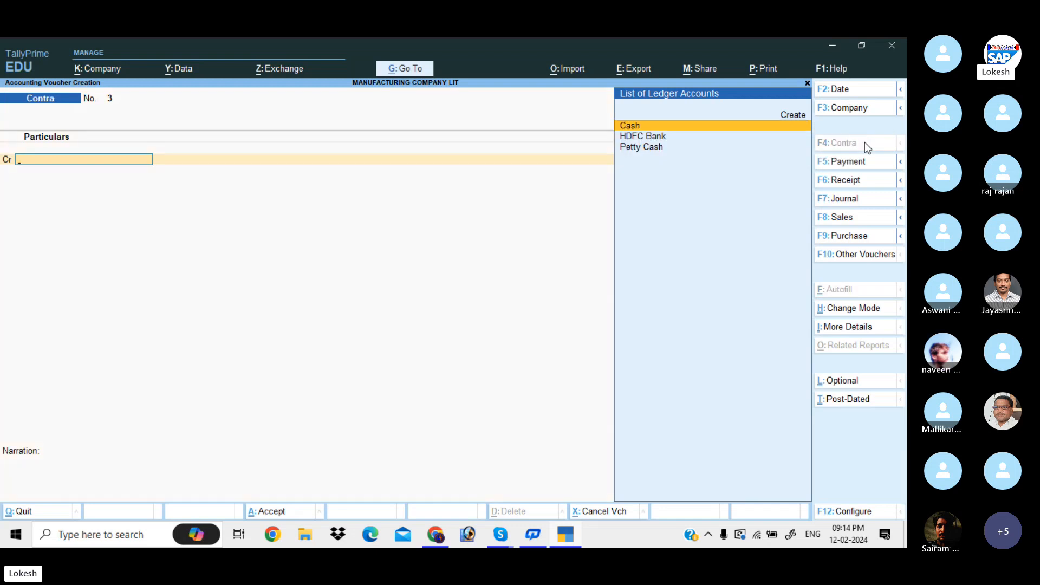
{"action": "key", "text": "Down"}
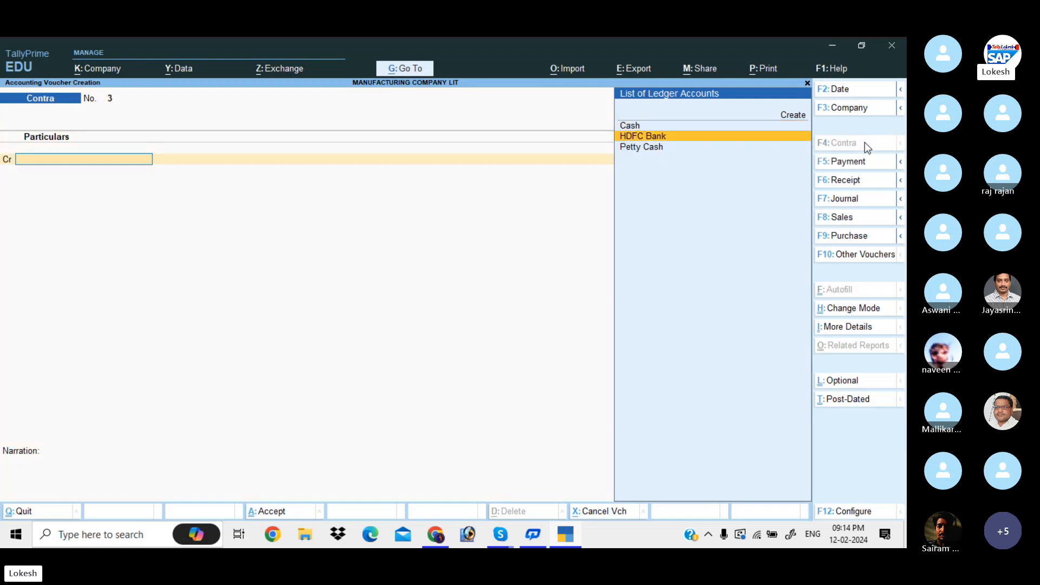
{"action": "key", "text": "Return"}
{"action": "type", "text": "40000"}
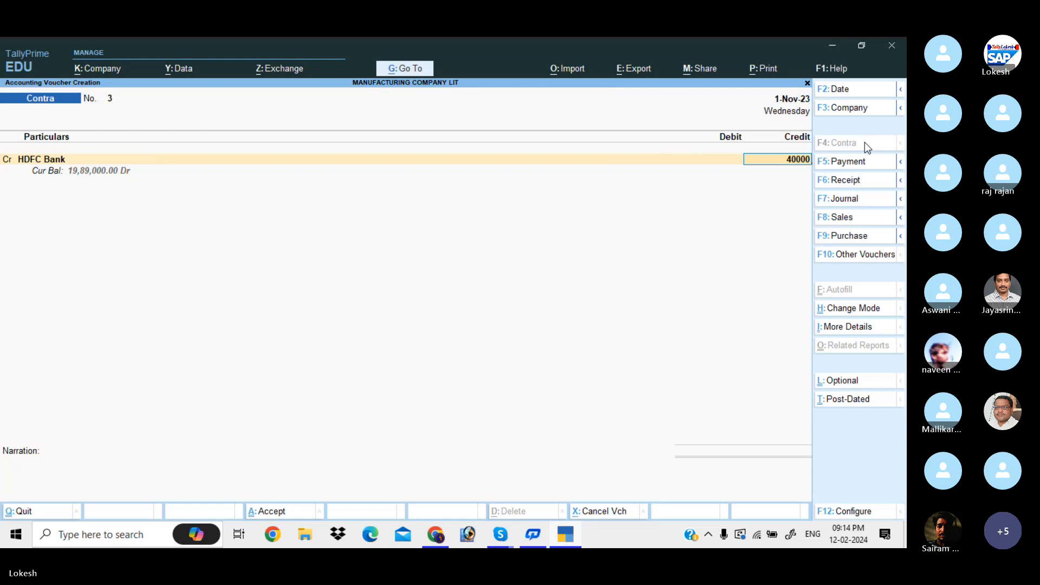
{"action": "key", "text": "Return"}
Step: Debit Petty Cash with the contra amount and save the voucher
{"action": "key", "text": "ctrl+a"}
{"action": "key", "text": "Down"}
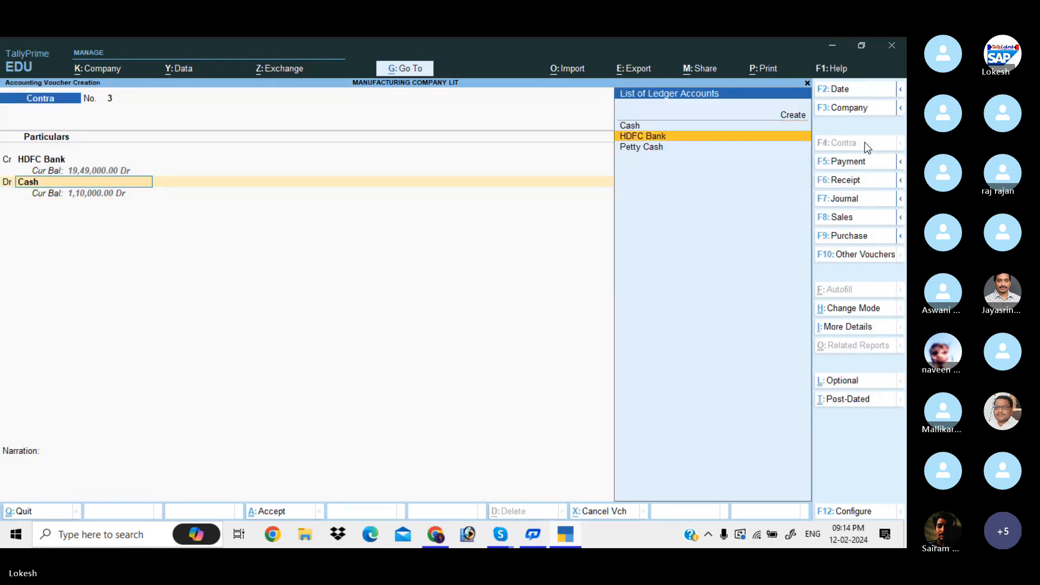
{"action": "key", "text": "Down"}
{"action": "key", "text": "Return"}
{"action": "key", "text": "Return"}
{"action": "key", "text": "Return"}
{"action": "key", "text": "Return"}
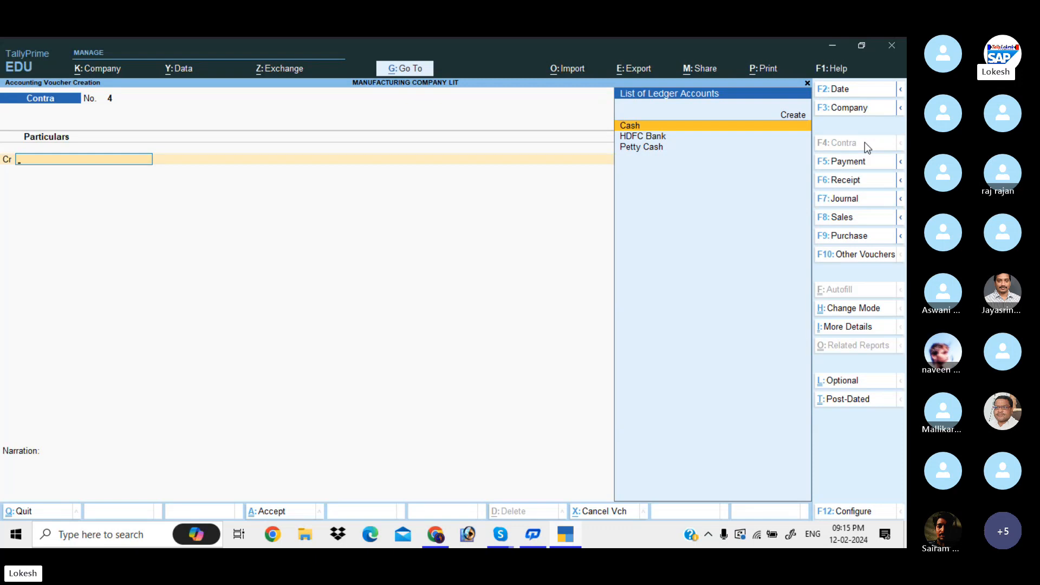
Step: Switch to Chrome and view the trainer's YouTube, Amazon, Facebook and Instagram pages
{"action": "left_click", "coordinate": [439, 536]}
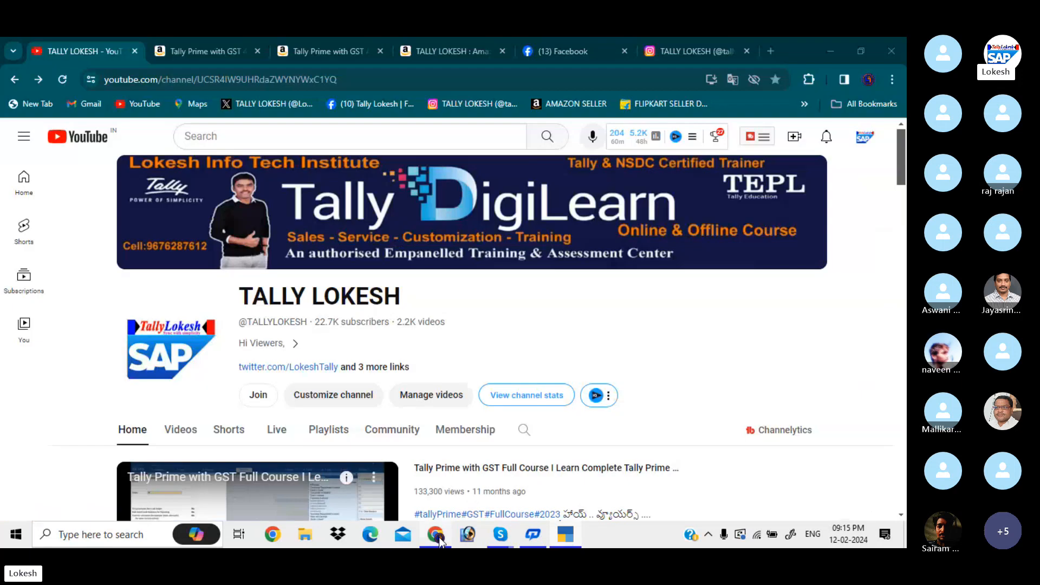
{"action": "left_click", "coordinate": [491, 53]}
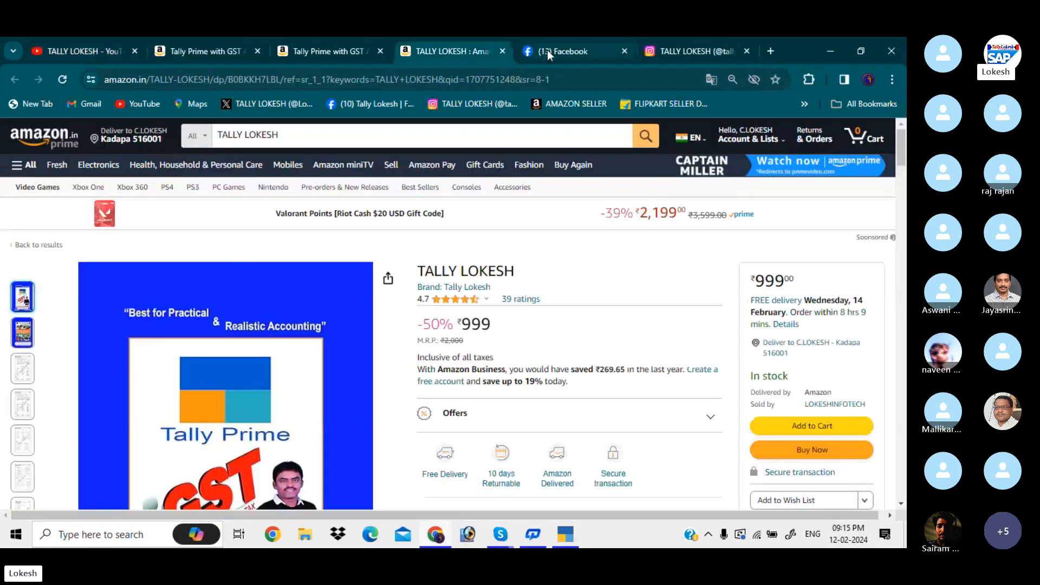
{"action": "left_click", "coordinate": [548, 53]}
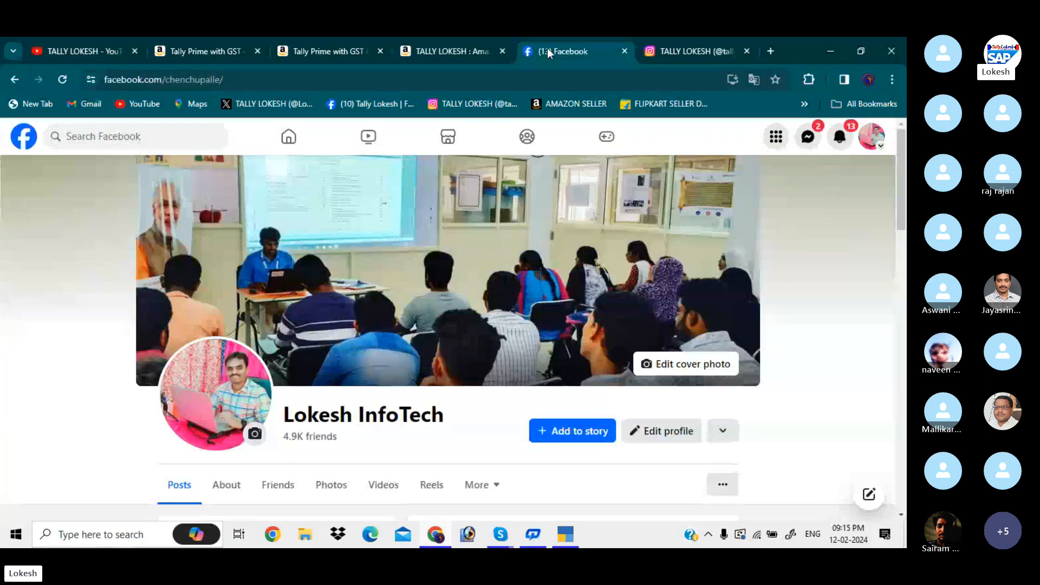
{"action": "left_click", "coordinate": [660, 52]}
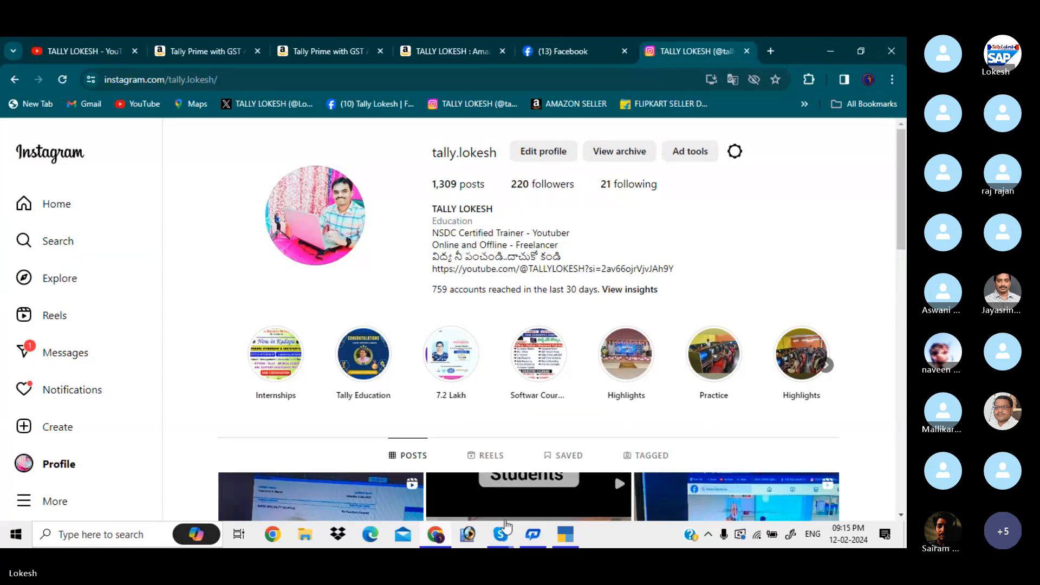
Step: Check the Skype call window, minimize it and switch back to TallyPrime
{"action": "mouse_move", "coordinate": [500, 534]}
{"action": "left_click", "coordinate": [489, 466]}
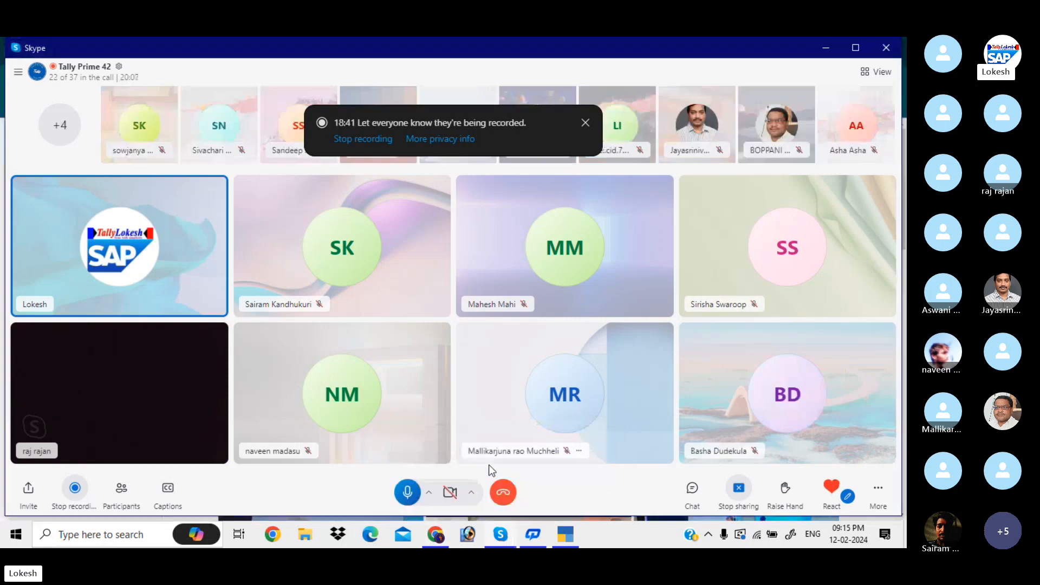
{"action": "left_click", "coordinate": [824, 48]}
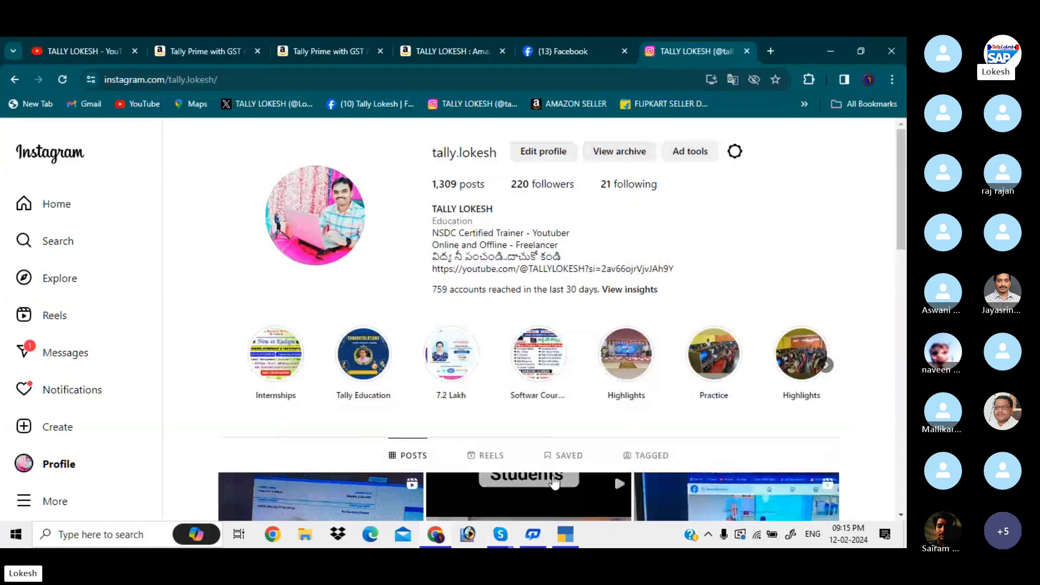
{"action": "left_click", "coordinate": [571, 536]}
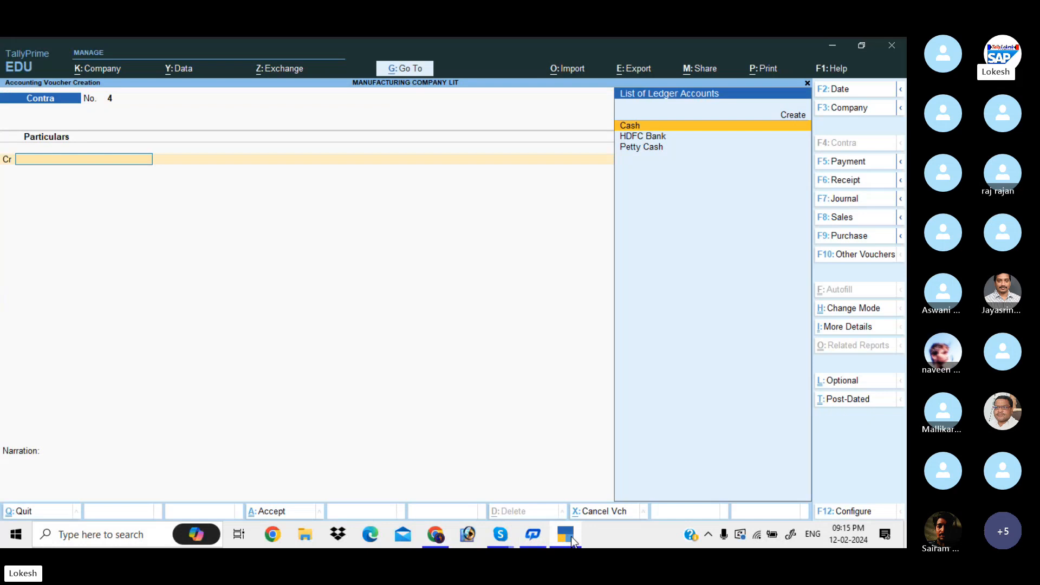
Step: Quit the blank contra voucher and return to the Gateway of Tally, ready to create a master
{"action": "key", "text": "Escape"}
{"action": "key", "text": "y"}
{"action": "key", "text": "Up"}
{"action": "key", "text": "Up"}
{"action": "key", "text": "Up"}
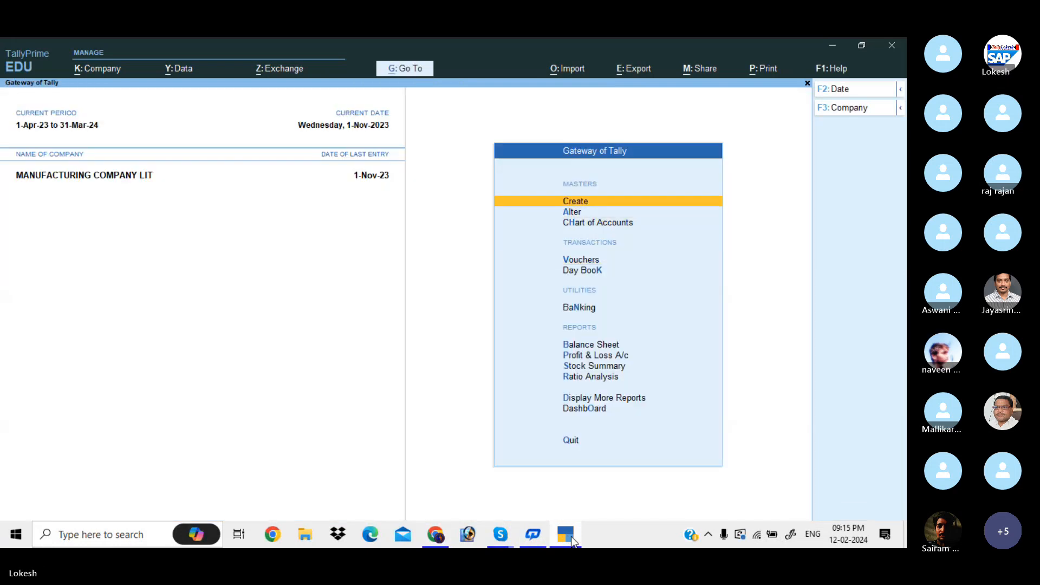
Step: Start creating a stock item and name it Computer P4
{"action": "key", "text": "Return"}
{"action": "key", "text": "Down"}
{"action": "key", "text": "Down"}
{"action": "key", "text": "Down"}
{"action": "key", "text": "Down"}
{"action": "key", "text": "Down"}
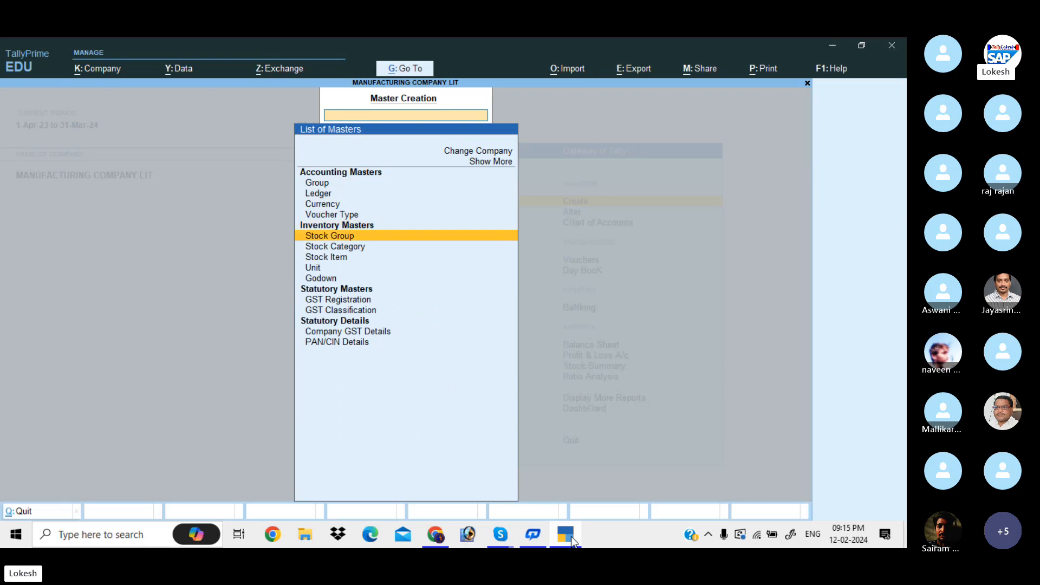
{"action": "key", "text": "Return"}
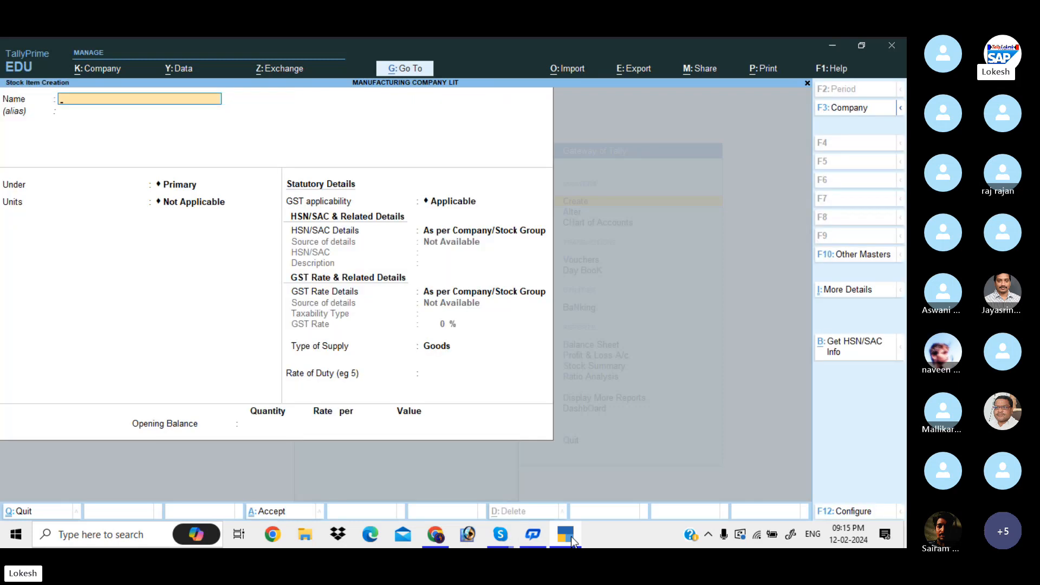
{"action": "type", "text": "Computer P4"}
{"action": "key", "text": "Return"}
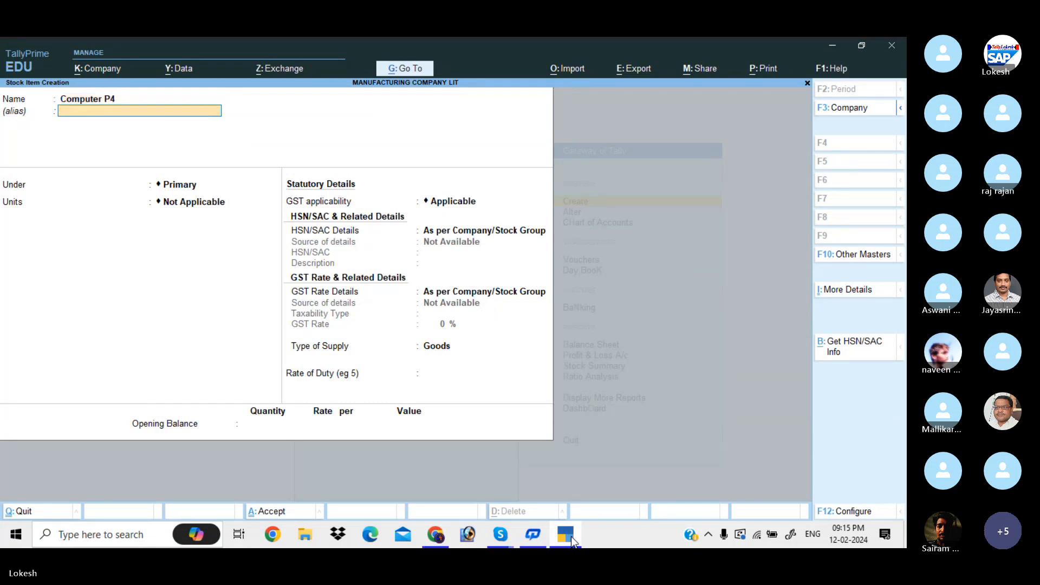
Step: Create the stock group Finished Goods as the item's parent and set the item's units to nos
{"action": "key", "text": "Return"}
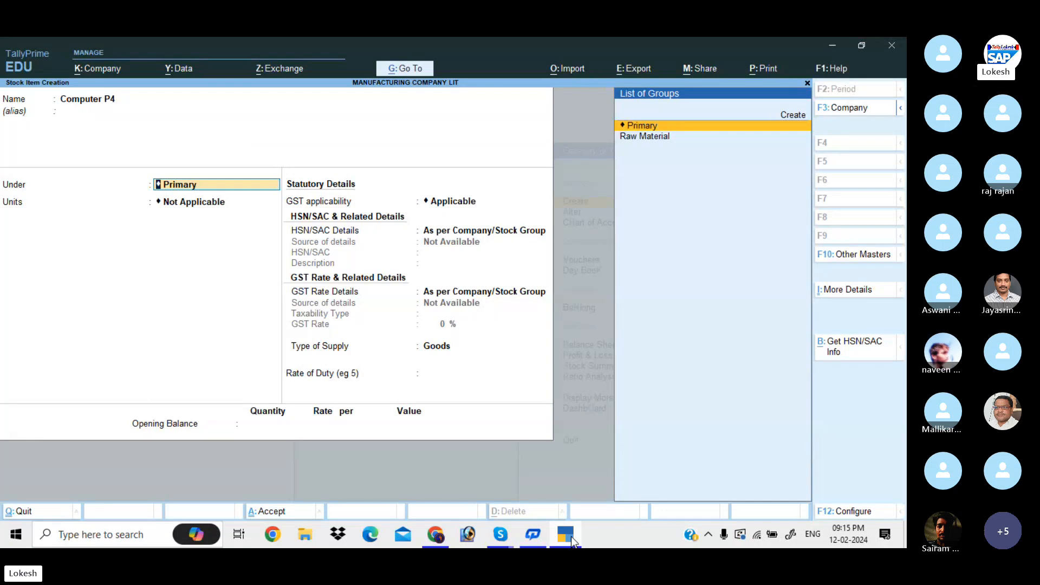
{"action": "key", "text": "alt+c"}
{"action": "type", "text": "Fin"}
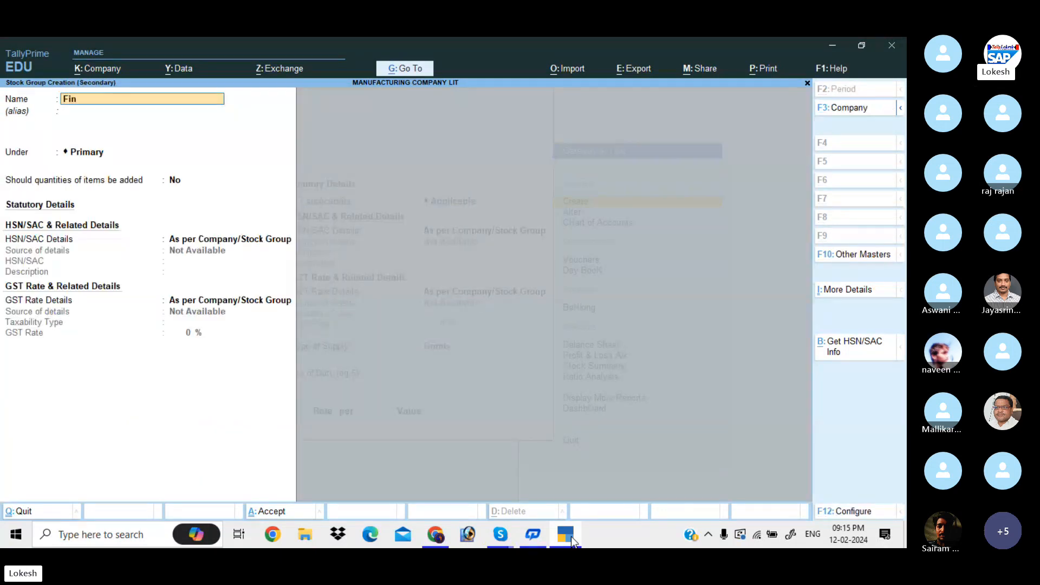
{"action": "type", "text": "ished Goods"}
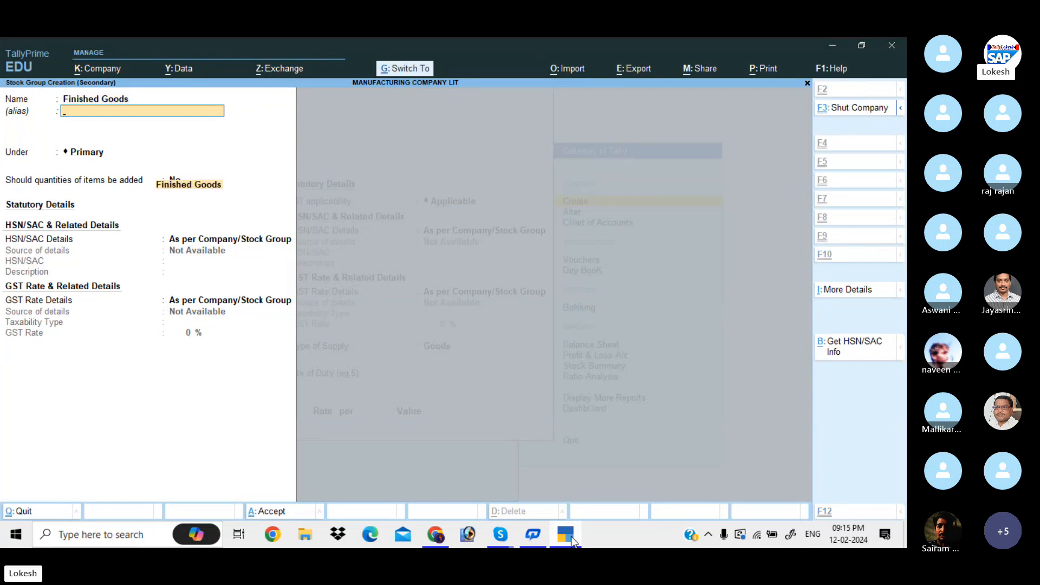
{"action": "key", "text": "ctrl+a"}
{"action": "key", "text": "Down"}
{"action": "key", "text": "Return"}
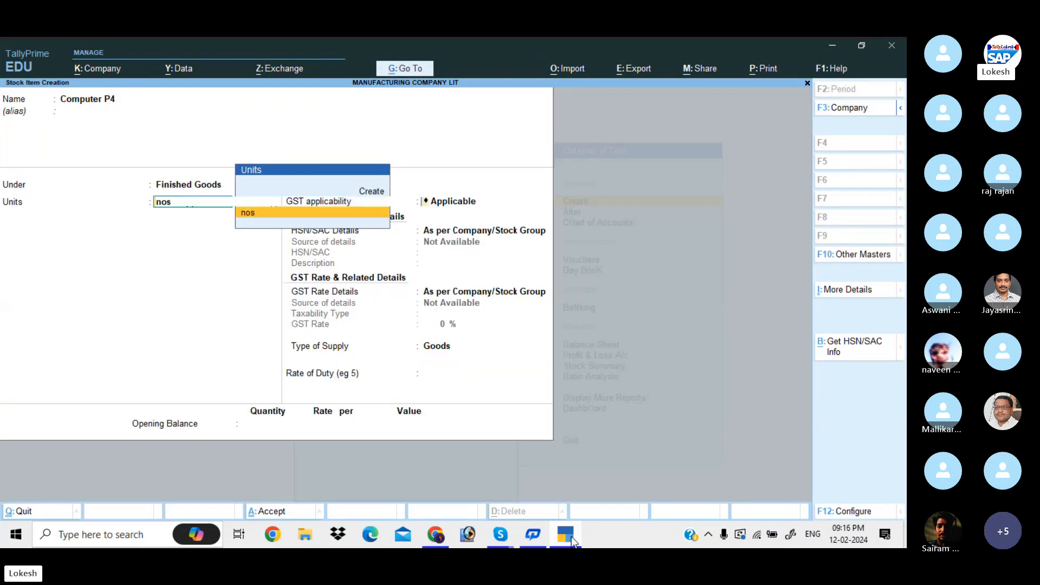
{"action": "key", "text": "BackSpace"}
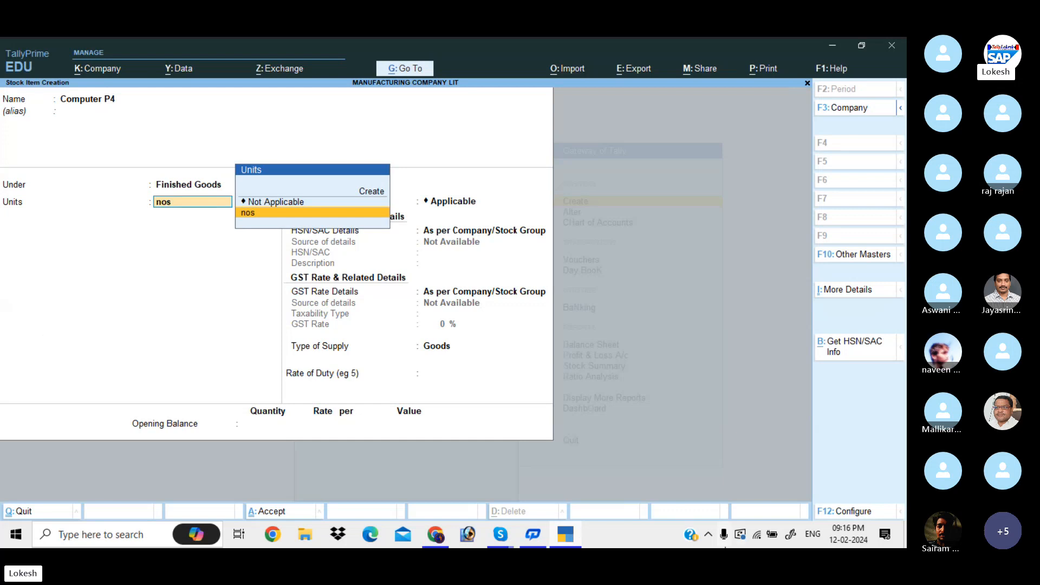
Step: Open the stock item configuration and set both Show more configurations and Show all configurations to Yes
{"action": "left_click", "coordinate": [855, 511]}
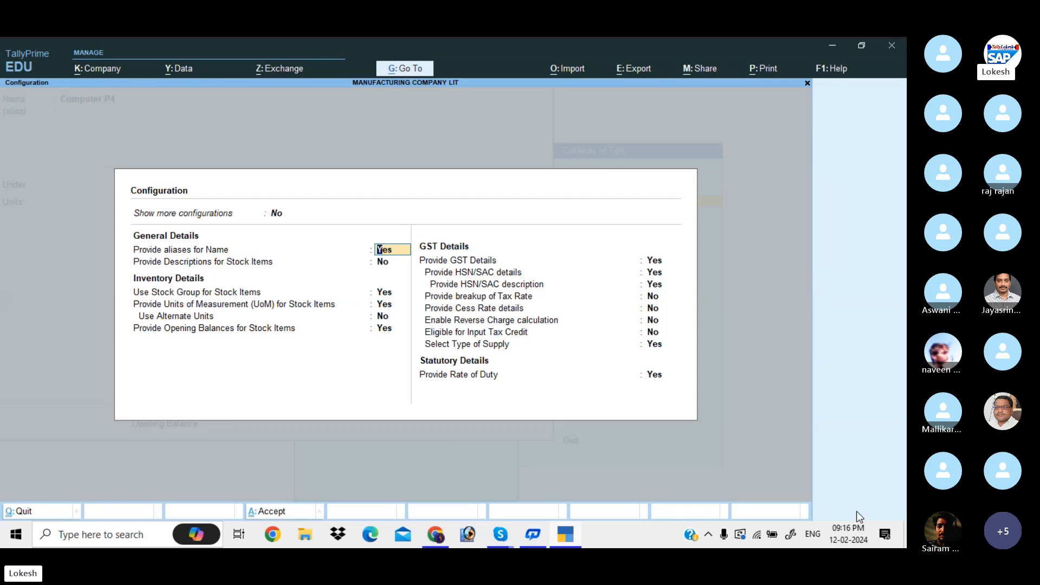
{"action": "key", "text": "Up"}
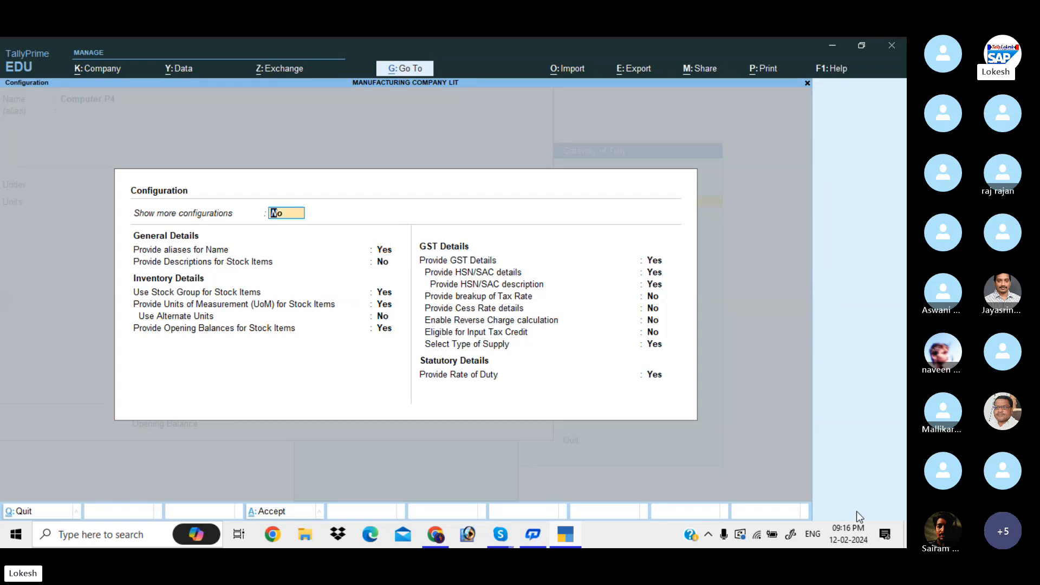
{"action": "key", "text": "y"}
{"action": "key", "text": "Up"}
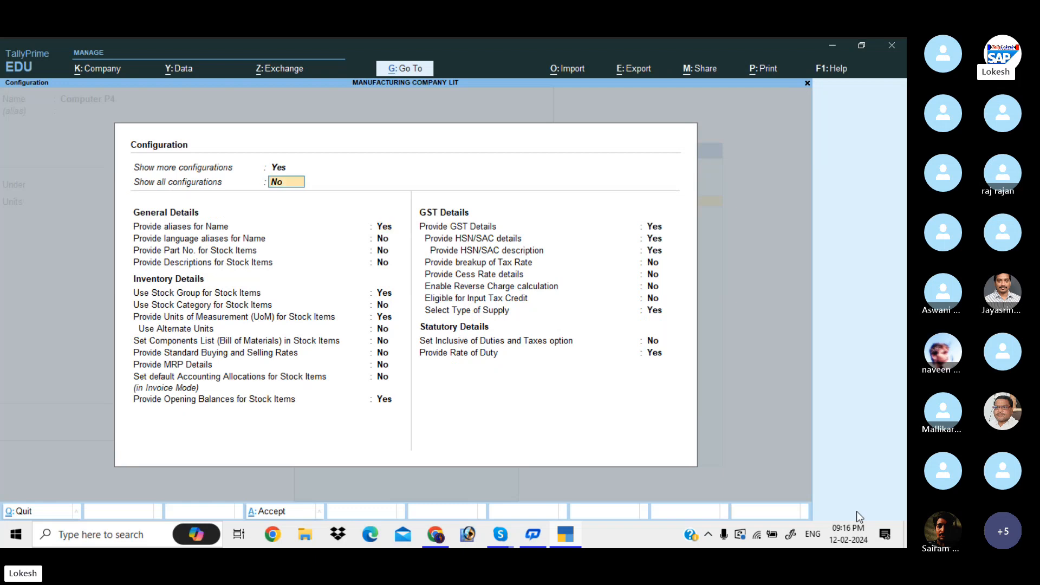
{"action": "key", "text": "y"}
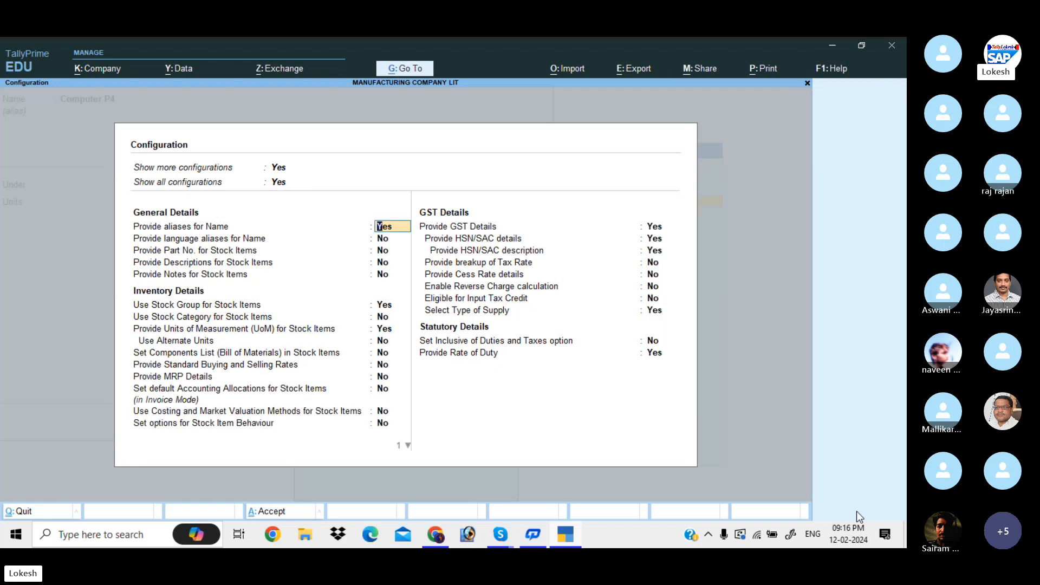
Step: Set Components List (Bill of Materials) in Stock Items to Yes and accept the configuration
{"action": "key", "text": "Down"}
{"action": "key", "text": "Down"}
{"action": "key", "text": "Down"}
{"action": "key", "text": "Down"}
{"action": "key", "text": "Down"}
{"action": "key", "text": "Down"}
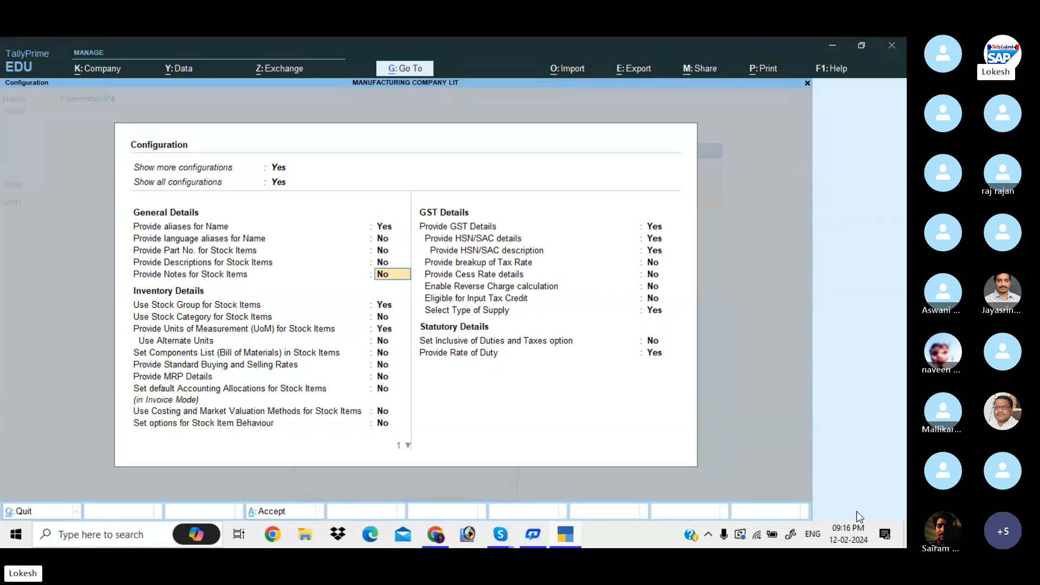
{"action": "key", "text": "Down"}
{"action": "key", "text": "Down"}
{"action": "key", "text": "Down"}
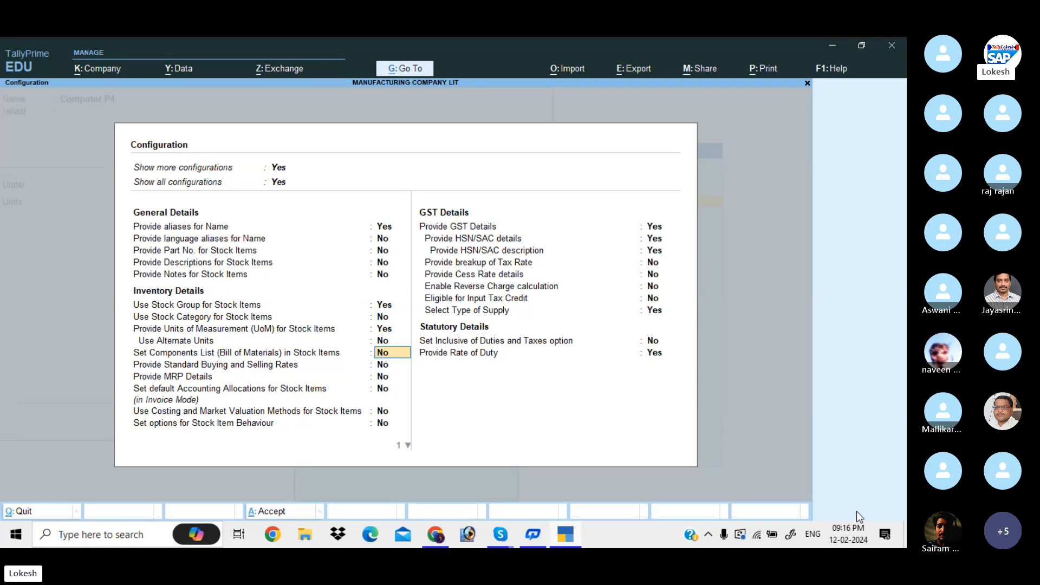
{"action": "type", "text": "y"}
{"action": "key", "text": "Return"}
{"action": "key", "text": "Return"}
{"action": "key", "text": "Return"}
{"action": "key", "text": "Return"}
{"action": "key", "text": "Return"}
{"action": "key", "text": "Return"}
{"action": "key", "text": "Return"}
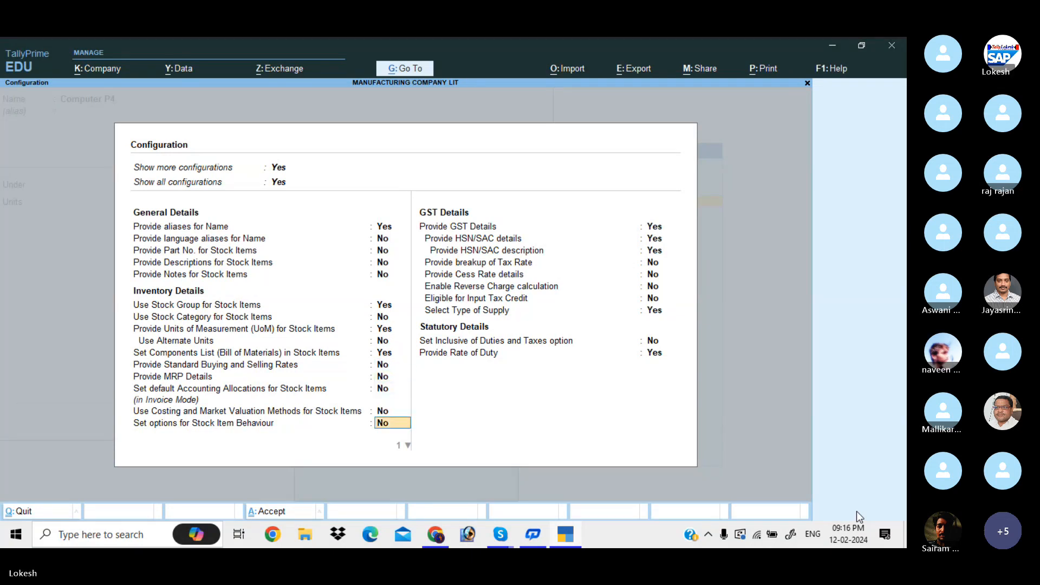
{"action": "key", "text": "Return"}
{"action": "key", "text": "Return"}
{"action": "key", "text": "Return"}
{"action": "key", "text": "Return"}
{"action": "key", "text": "Return"}
{"action": "key", "text": "Return"}
{"action": "key", "text": "Return"}
{"action": "key", "text": "Return"}
{"action": "key", "text": "Return"}
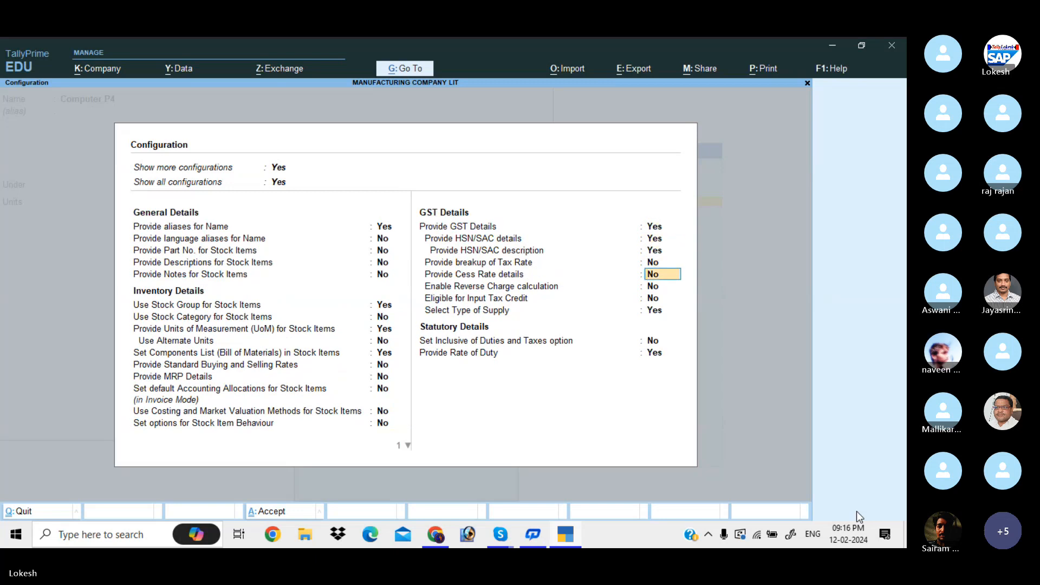
{"action": "key", "text": "Return"}
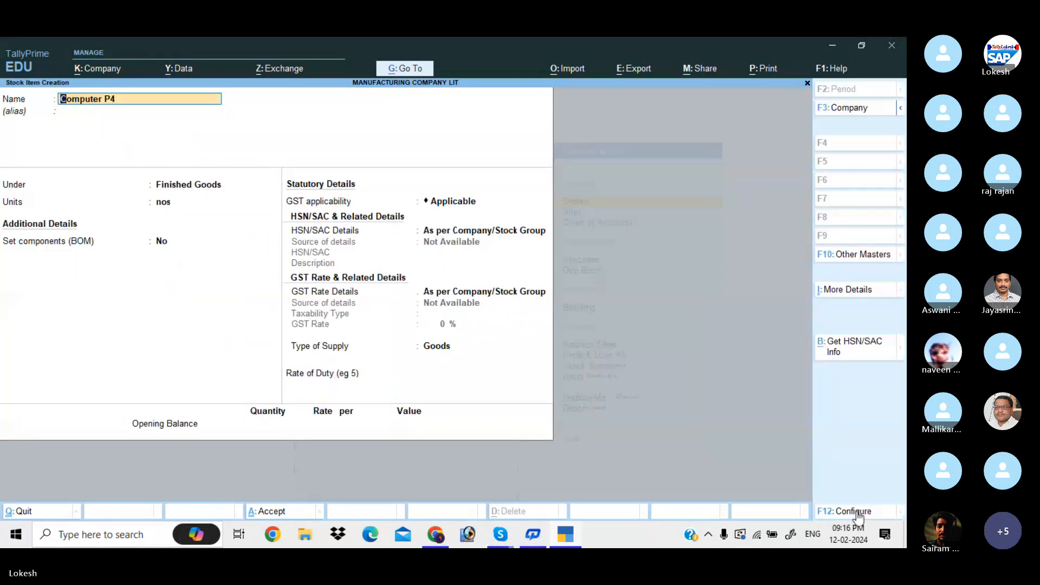
Step: Set the Set components (BOM) option to Yes for the Computer P4 stock item
{"action": "key", "text": "Return"}
{"action": "key", "text": "Return"}
{"action": "key", "text": "Return"}
{"action": "key", "text": "Return"}
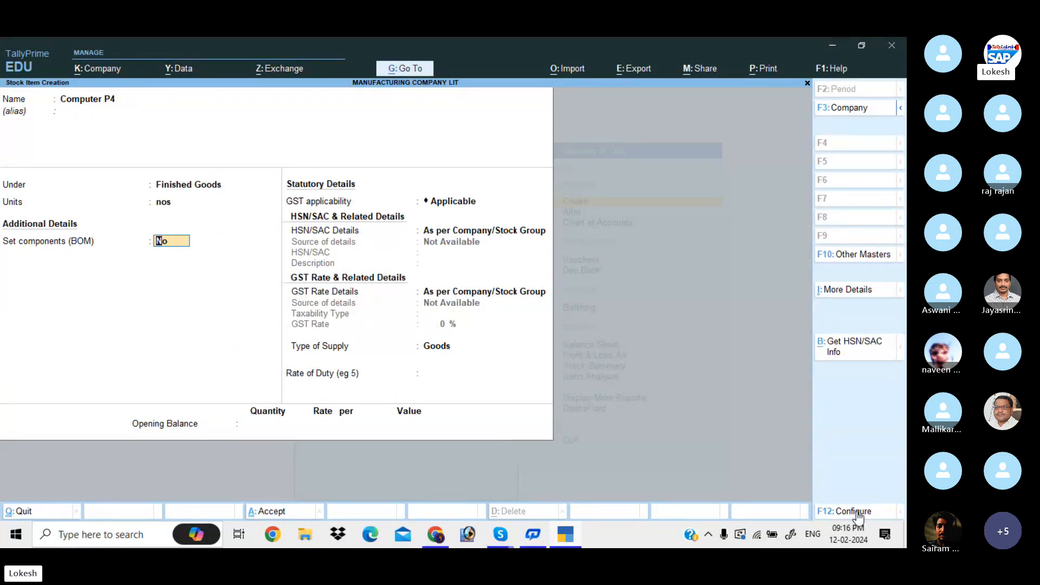
{"action": "type", "text": "y"}
{"action": "key", "text": "Return"}
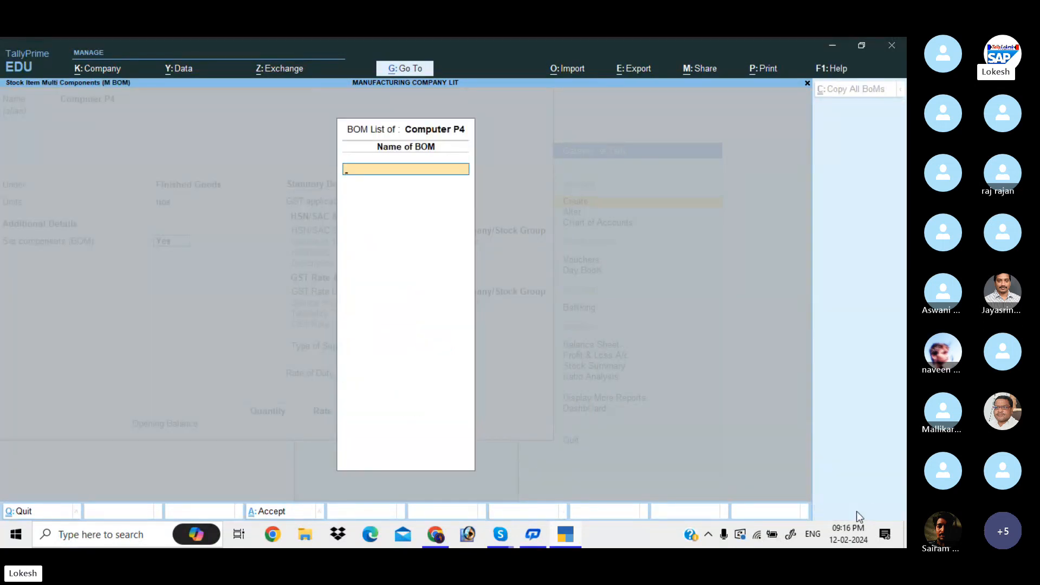
Step: Name the bill of materials Computer P4 and set its unit of manufacture to 1
{"action": "type", "text": "Compuerer"}
{"action": "key", "text": "BackSpace"}
{"action": "key", "text": "BackSpace"}
{"action": "key", "text": "BackSpace"}
{"action": "type", "text": "ter P4"}
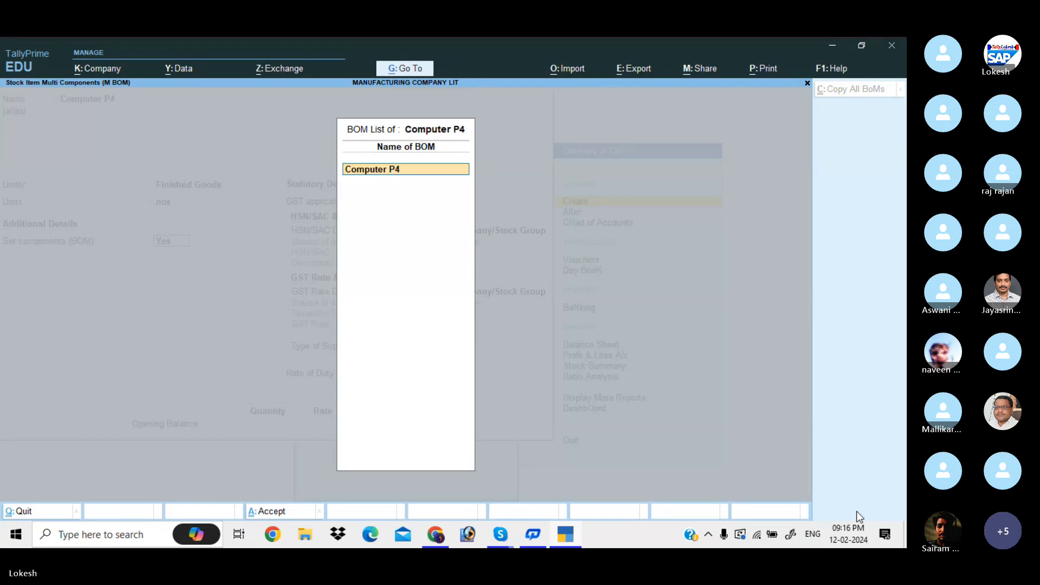
{"action": "key", "text": "Return"}
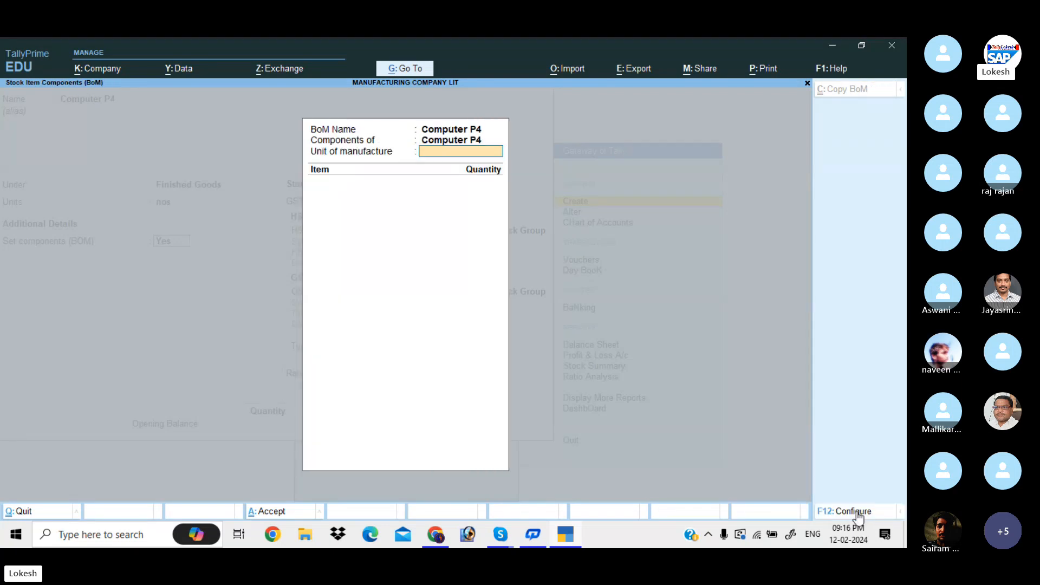
{"action": "type", "text": "1"}
{"action": "key", "text": "Return"}
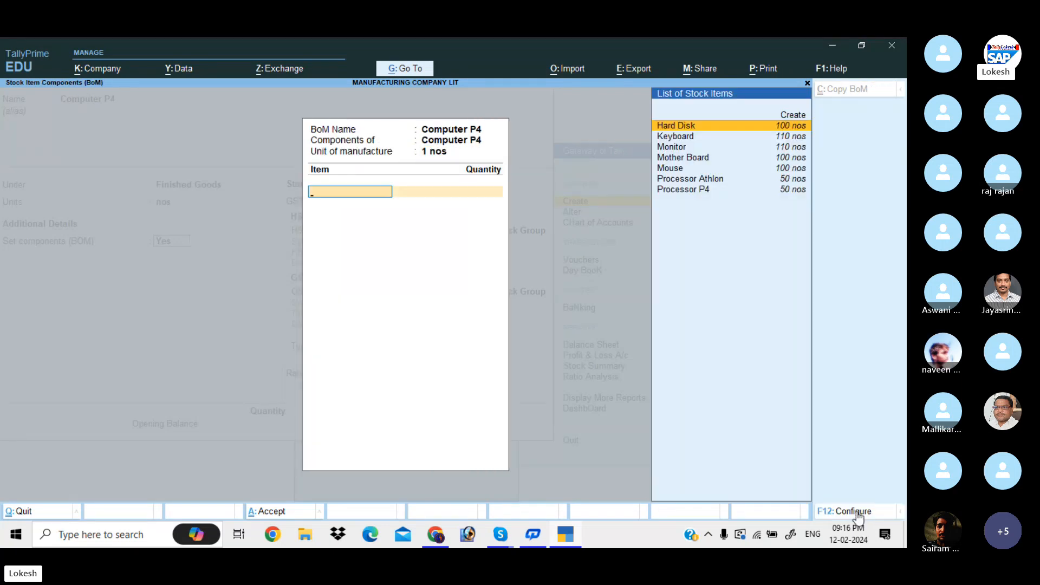
Step: Add Monitor and Hard Disk to the Computer P4 bill of materials with quantity 1 each
{"action": "type", "text": "Mo"}
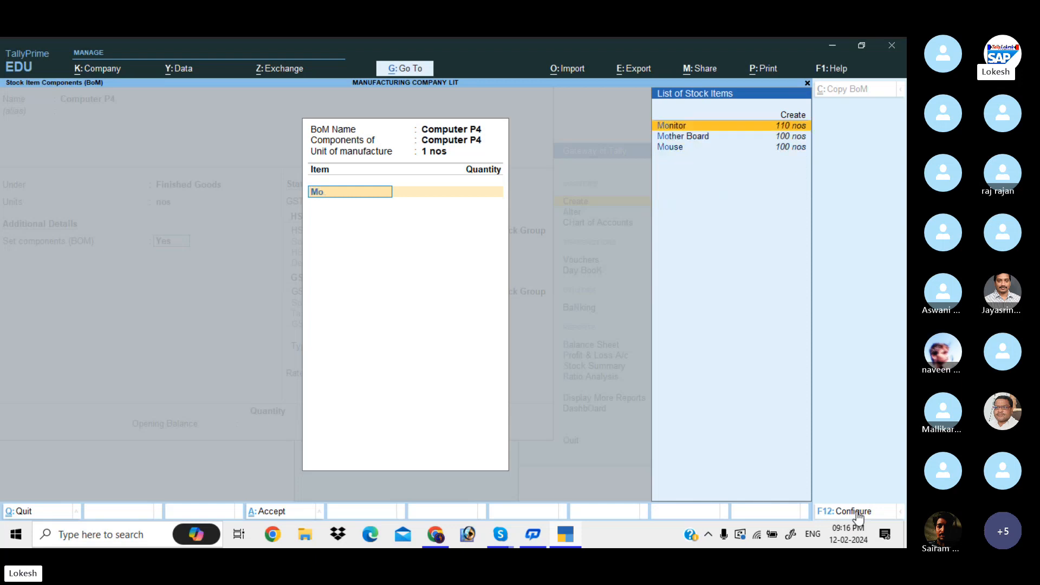
{"action": "key", "text": "Return"}
{"action": "type", "text": "1"}
{"action": "key", "text": "Return"}
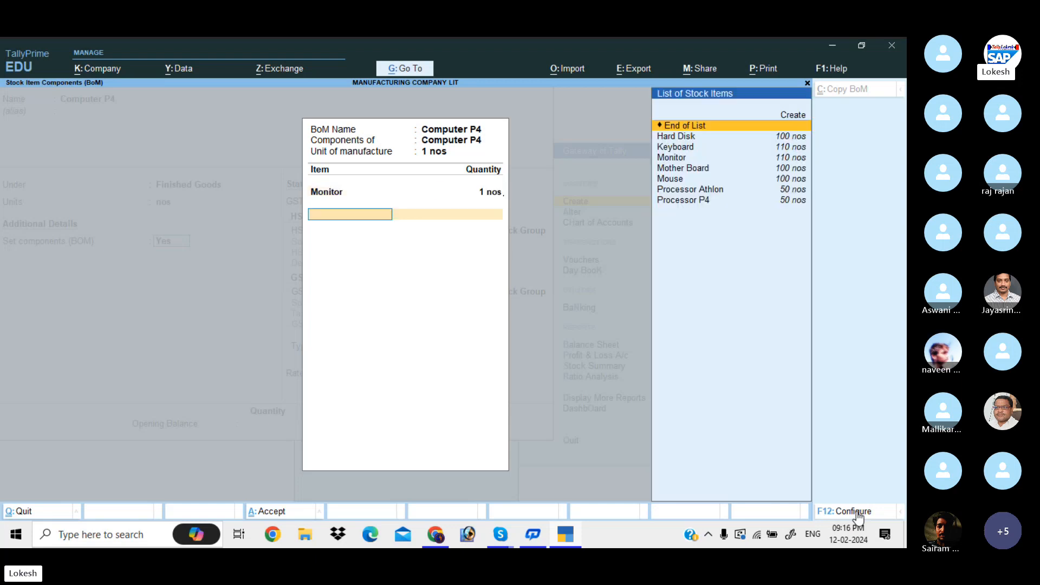
{"action": "type", "text": "h"}
{"action": "key", "text": "Return"}
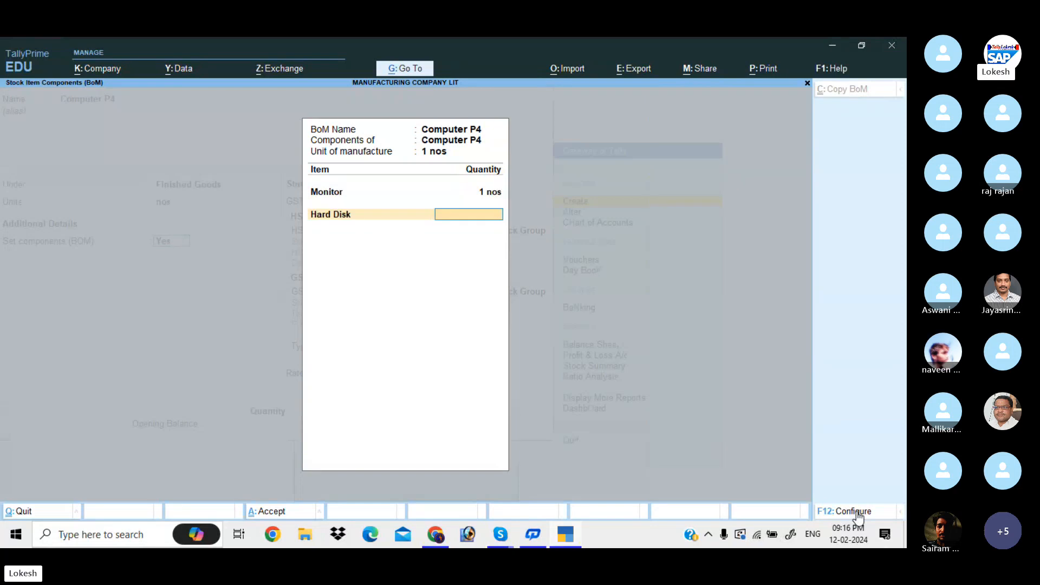
{"action": "type", "text": "1"}
{"action": "key", "text": "Return"}
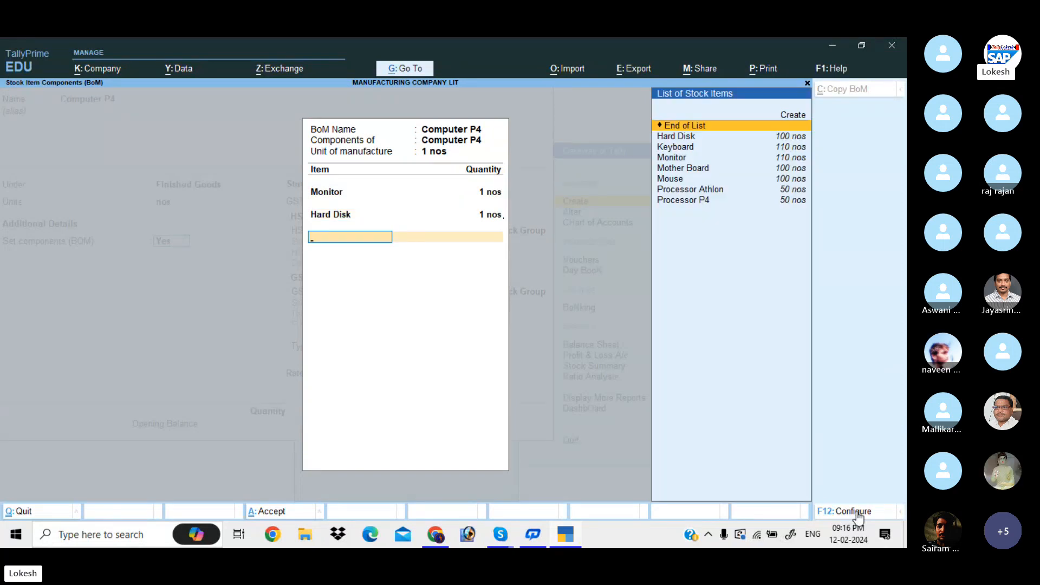
Step: Add Keyboard and Processor P4 to the bill of materials with quantity 1 each
{"action": "type", "text": "k"}
{"action": "key", "text": "Return"}
{"action": "key", "text": "Return"}
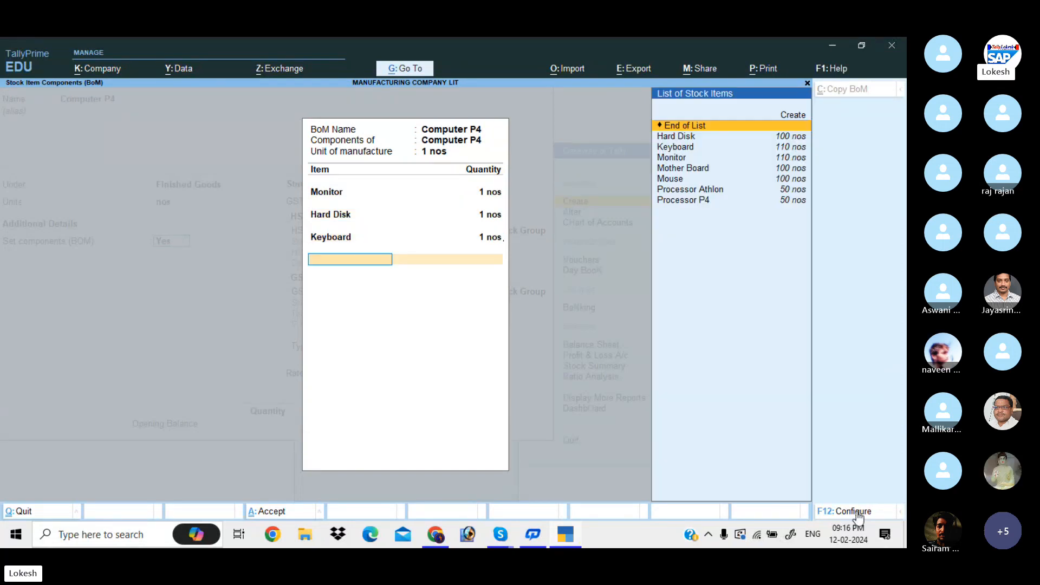
{"action": "type", "text": "Pr"}
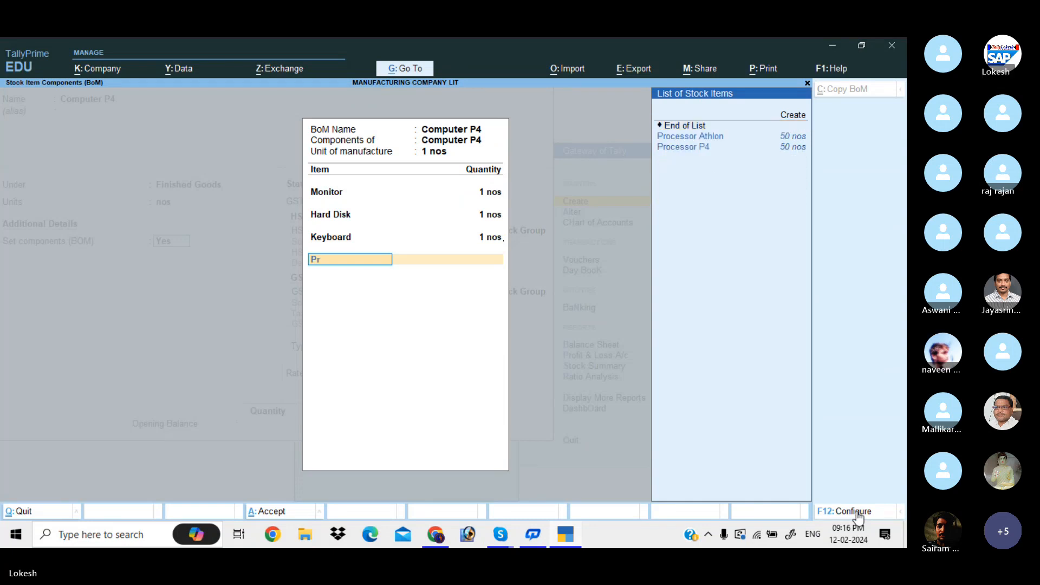
{"action": "key", "text": "Down"}
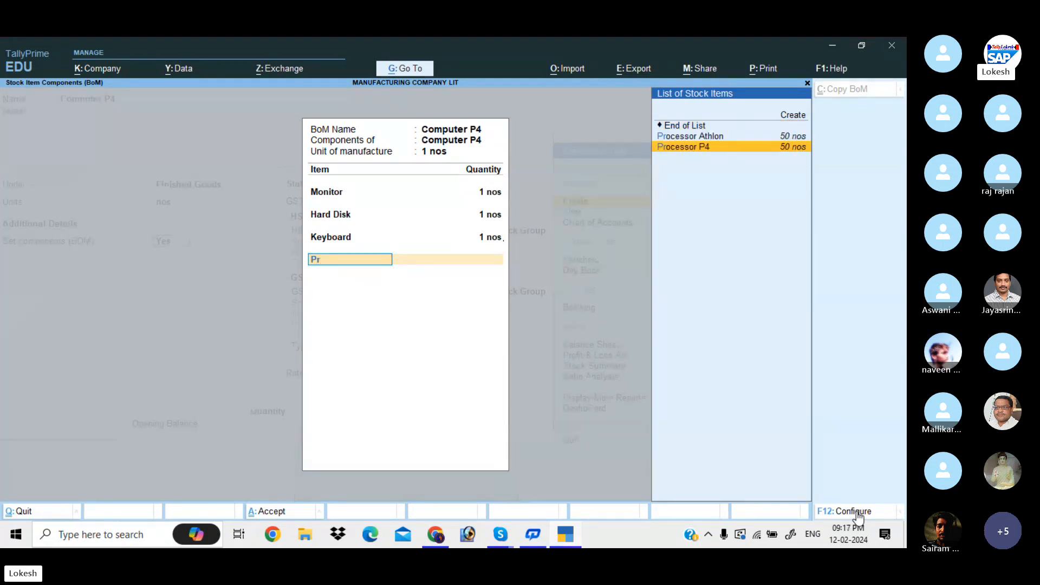
{"action": "key", "text": "Return"}
{"action": "type", "text": "2"}
{"action": "key", "text": "BackSpace"}
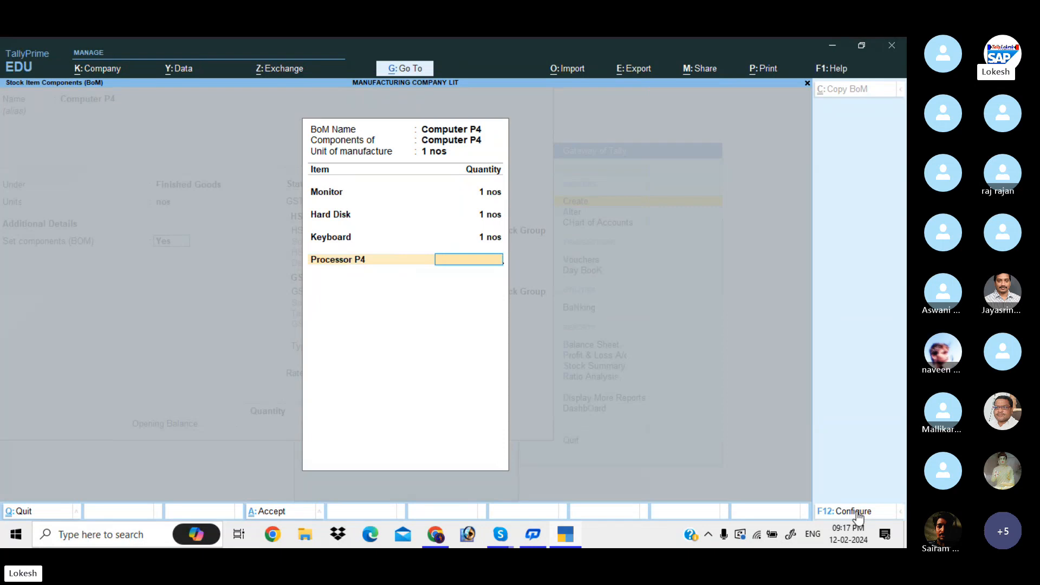
{"action": "type", "text": "1"}
{"action": "key", "text": "Return"}
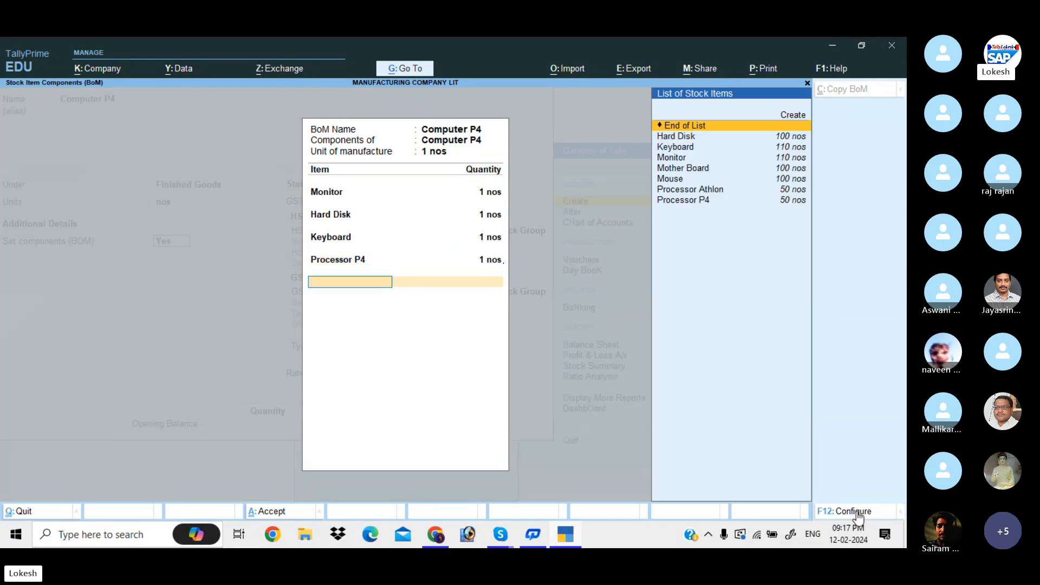
Step: Add Mother Board to the Computer P4 bill of materials with quantity 1
{"action": "key", "text": "Down"}
{"action": "key", "text": "Down"}
{"action": "key", "text": "Down"}
{"action": "key", "text": "Down"}
{"action": "key", "text": "Return"}
{"action": "type", "text": "1"}
{"action": "key", "text": "Return"}
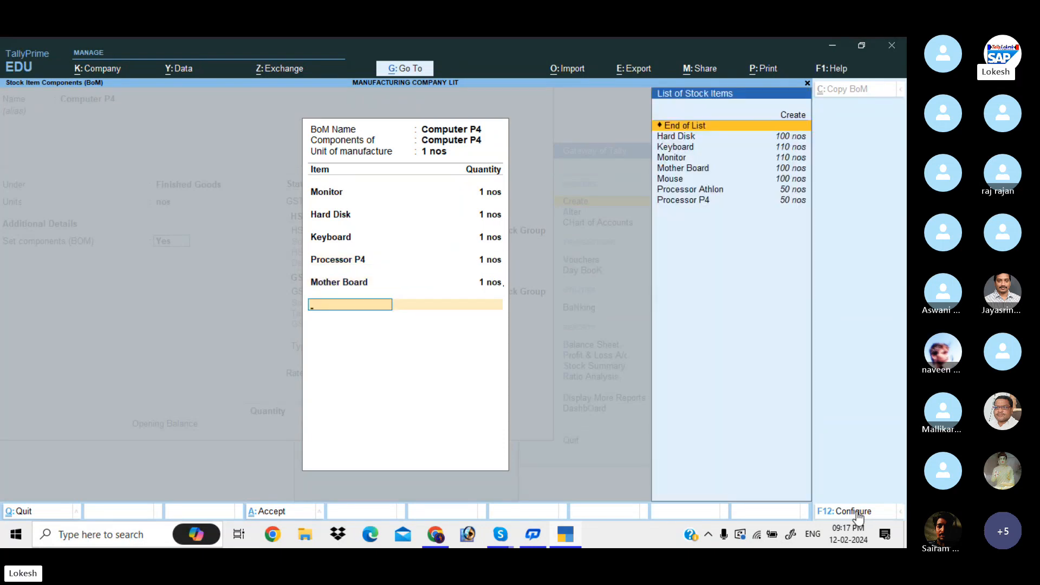
Step: Add Mouse with quantity 1 as the last component and finish the Computer P4 bill of materials
{"action": "type", "text": "Mo"}
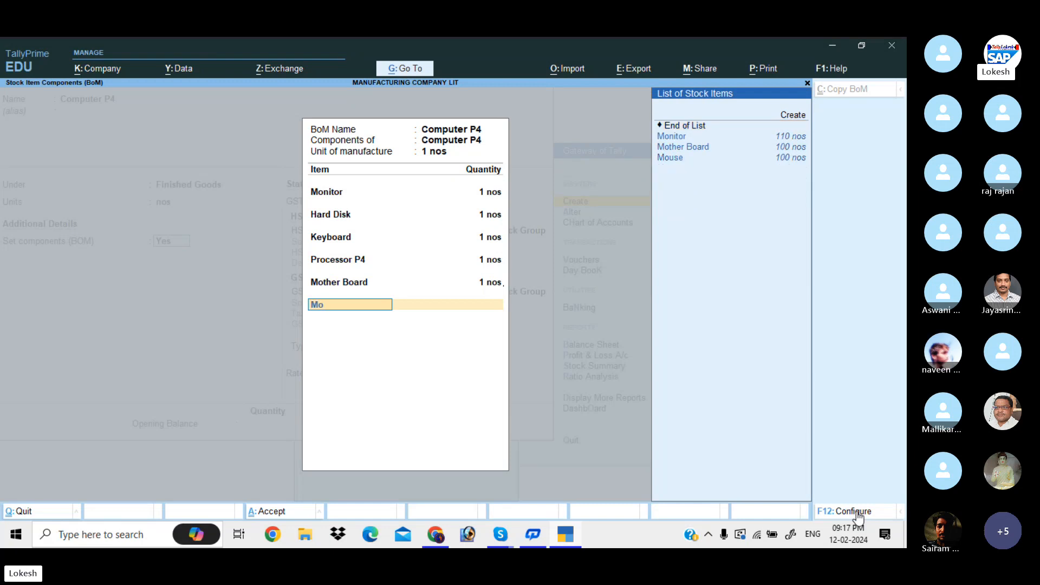
{"action": "key", "text": "Down"}
{"action": "key", "text": "Down"}
{"action": "key", "text": "Down"}
{"action": "key", "text": "Return"}
{"action": "type", "text": "1"}
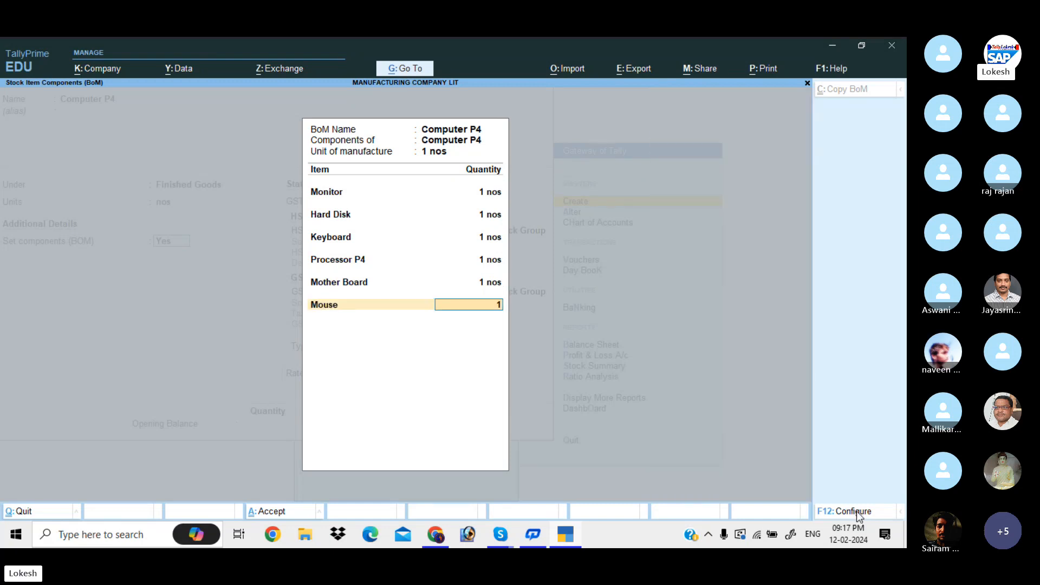
{"action": "key", "text": "Return"}
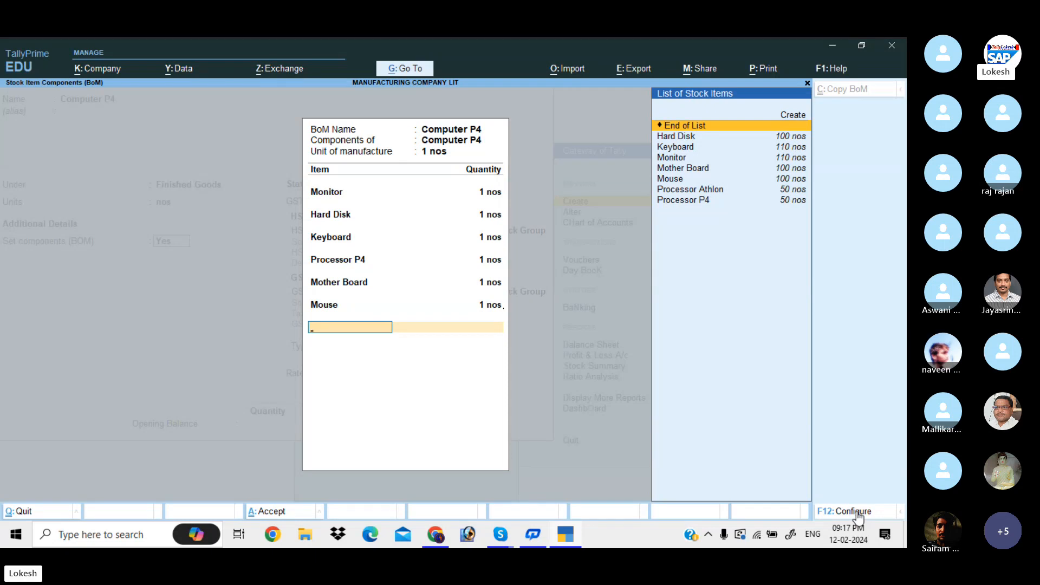
{"action": "key", "text": "Return"}
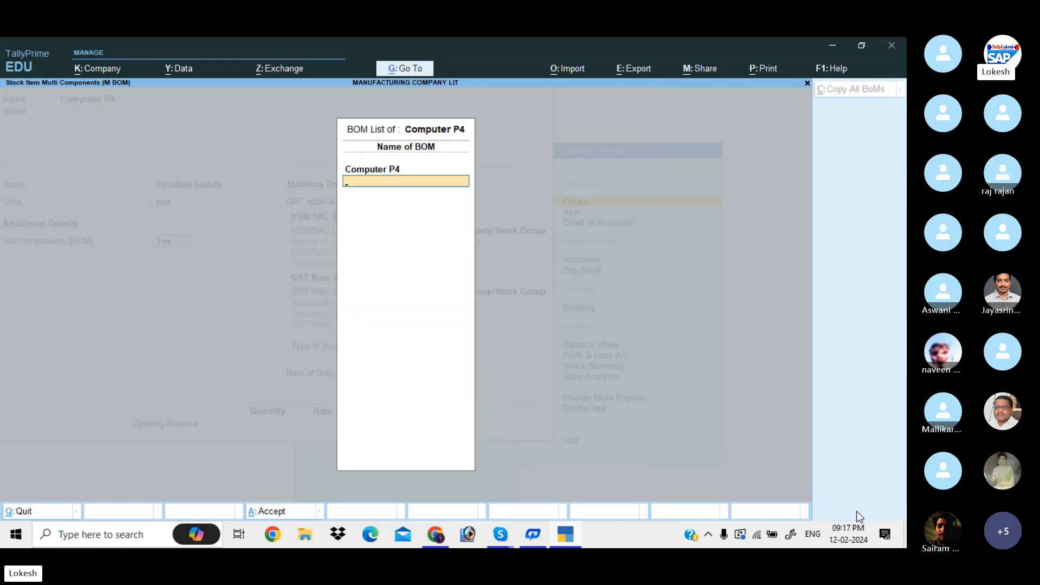
{"action": "key", "text": "Return"}
Step: Keep GST applicable for Computer P4 and specify its HSN/SAC code as 7412
{"action": "key", "text": "Return"}
{"action": "key", "text": "Down"}
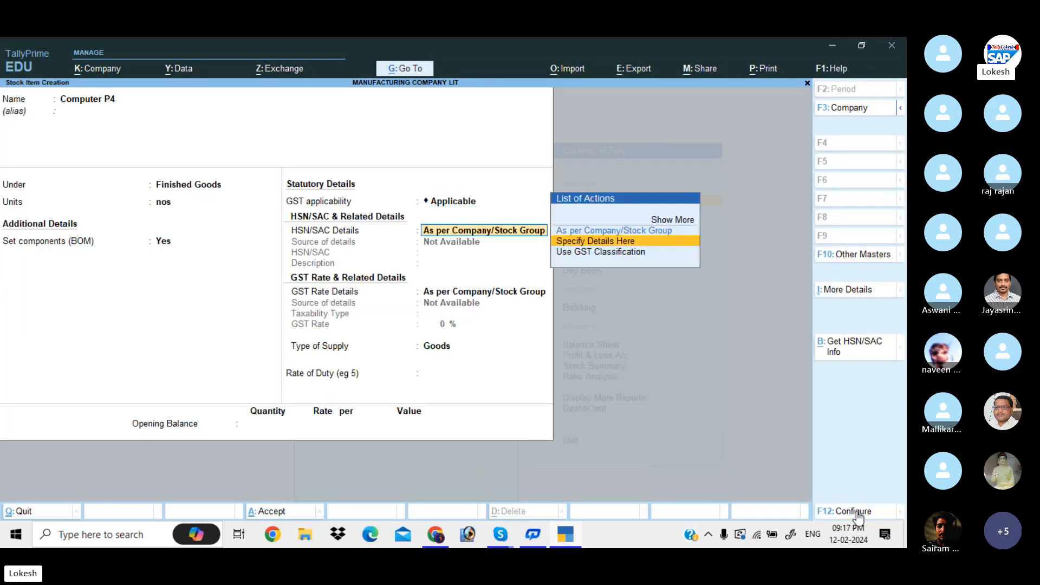
{"action": "key", "text": "Return"}
{"action": "type", "text": "7412"}
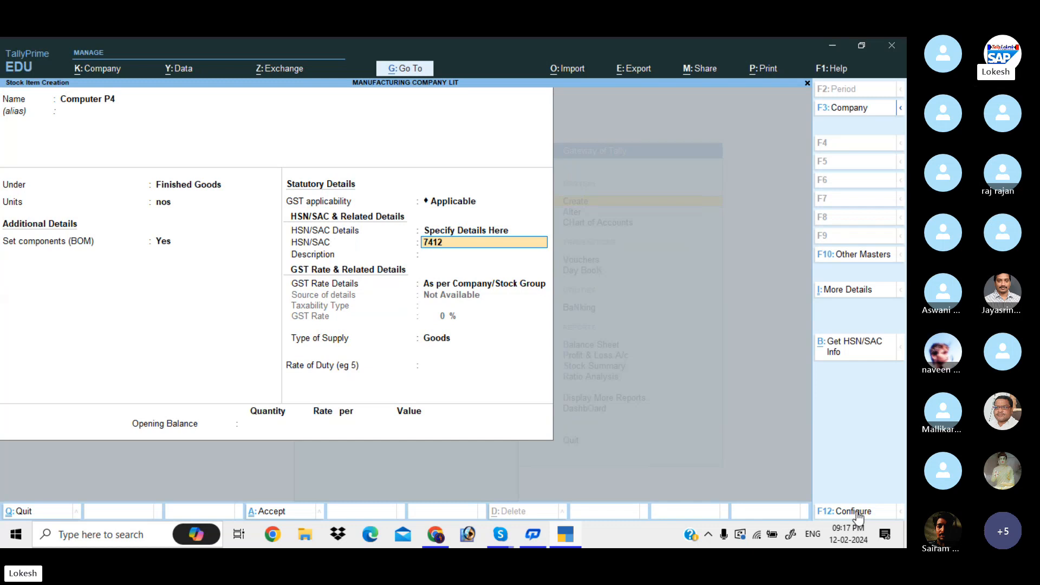
{"action": "key", "text": "Return"}
{"action": "key", "text": "Return"}
Step: Specify GST rate details for Computer P4 as Taxable at 18%, leave the opening balance empty and save the item
{"action": "key", "text": "Down"}
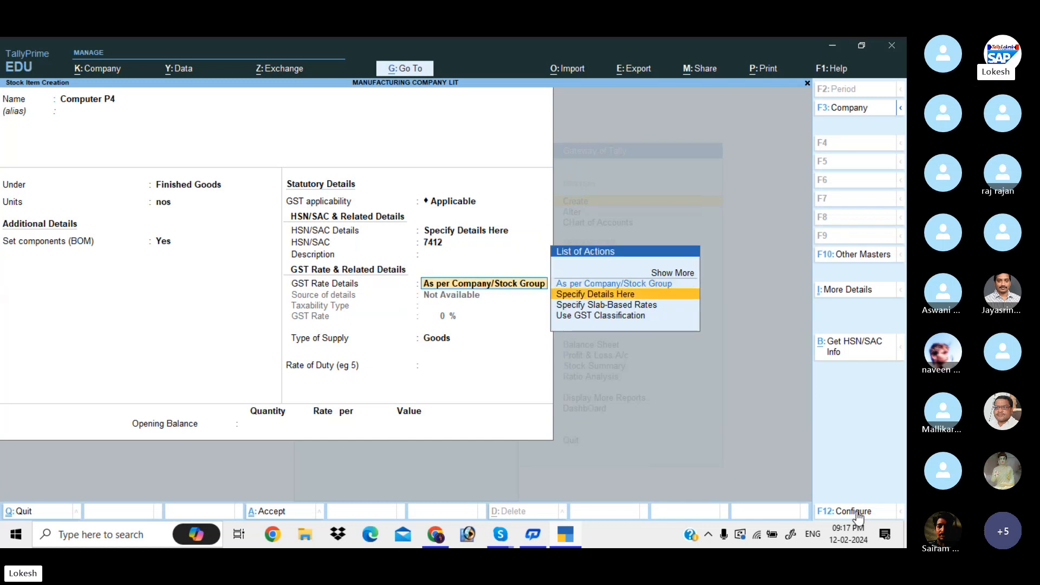
{"action": "key", "text": "Return"}
{"action": "key", "text": "Return"}
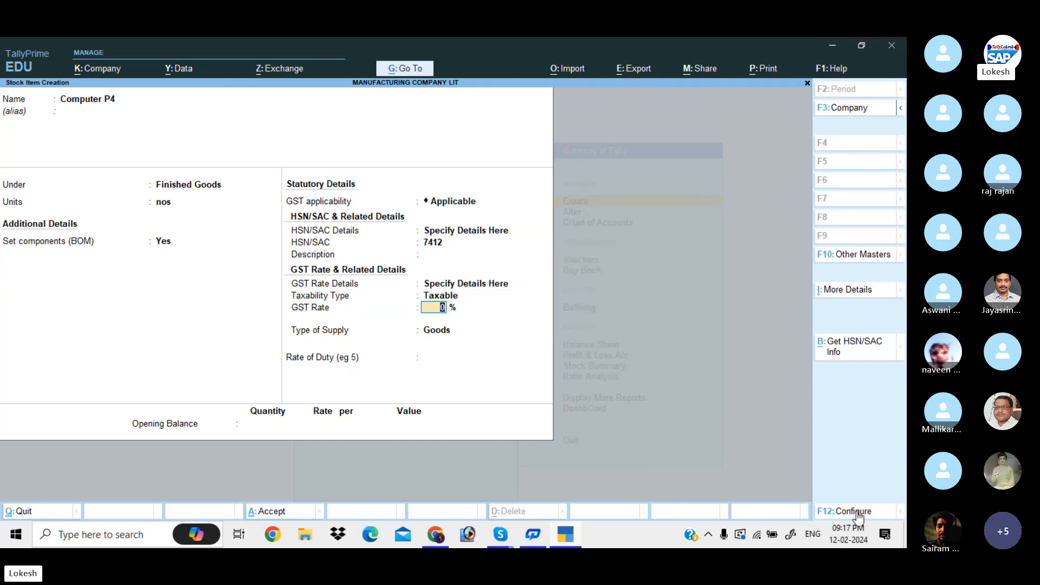
{"action": "type", "text": "18"}
{"action": "key", "text": "Return"}
{"action": "key", "text": "Return"}
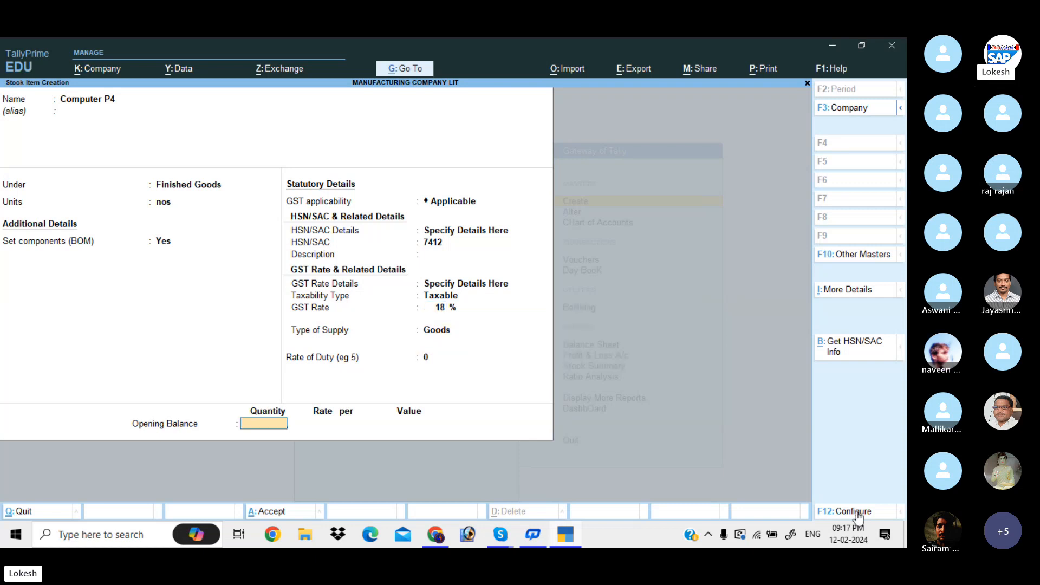
{"action": "key", "text": "Return"}
{"action": "key", "text": "Return"}
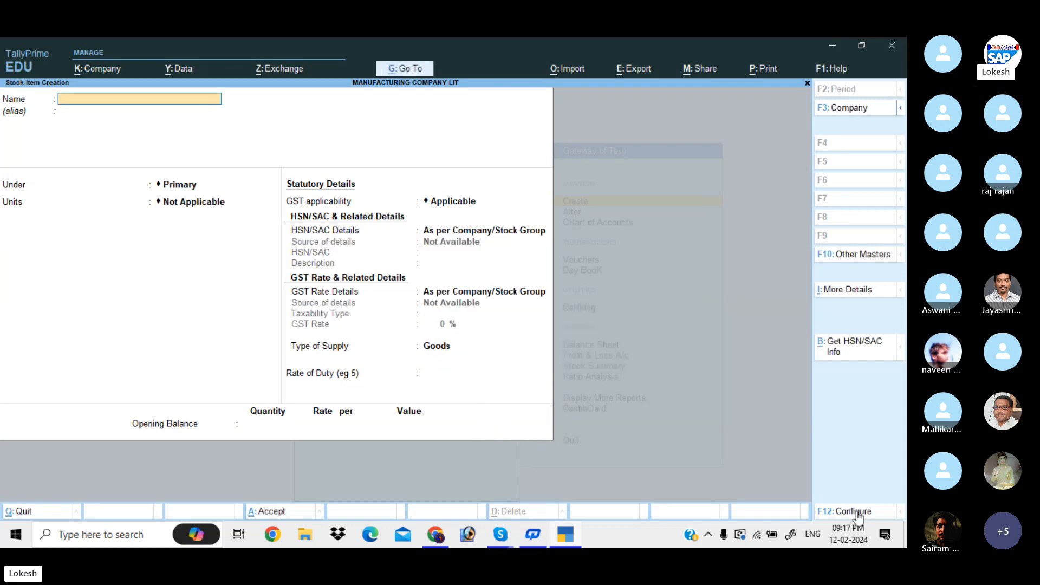
Step: Name the new stock item Computer Athlon, leaving the alias empty
{"action": "type", "text": "Compuer"}
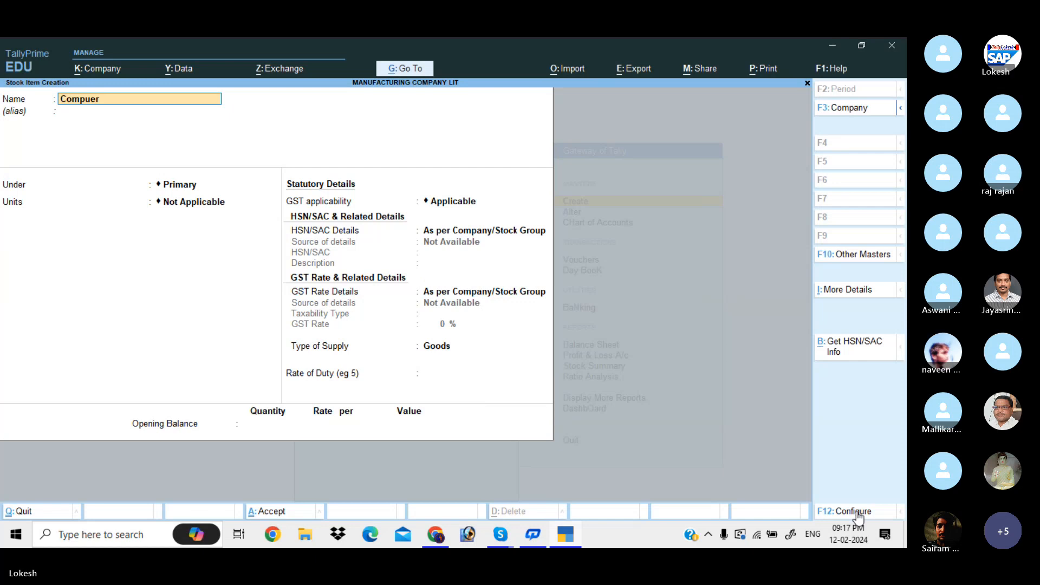
{"action": "key", "text": "BackSpace"}
{"action": "key", "text": "BackSpace"}
{"action": "key", "text": "BackSpace"}
{"action": "type", "text": "uter Athloan"}
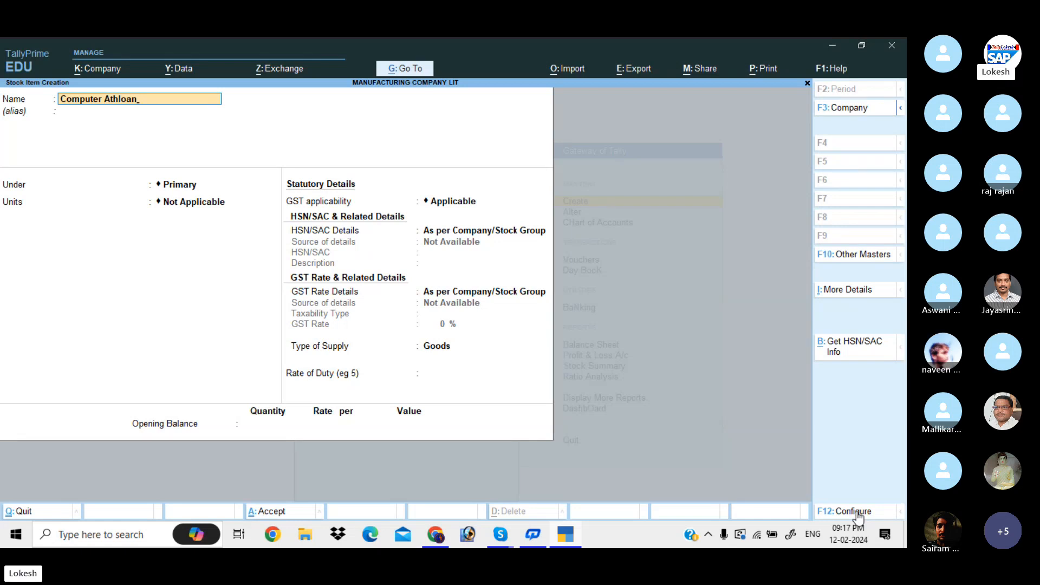
{"action": "key", "text": "BackSpace"}
{"action": "key", "text": "BackSpace"}
{"action": "key", "text": "Return"}
{"action": "key", "text": "Return"}
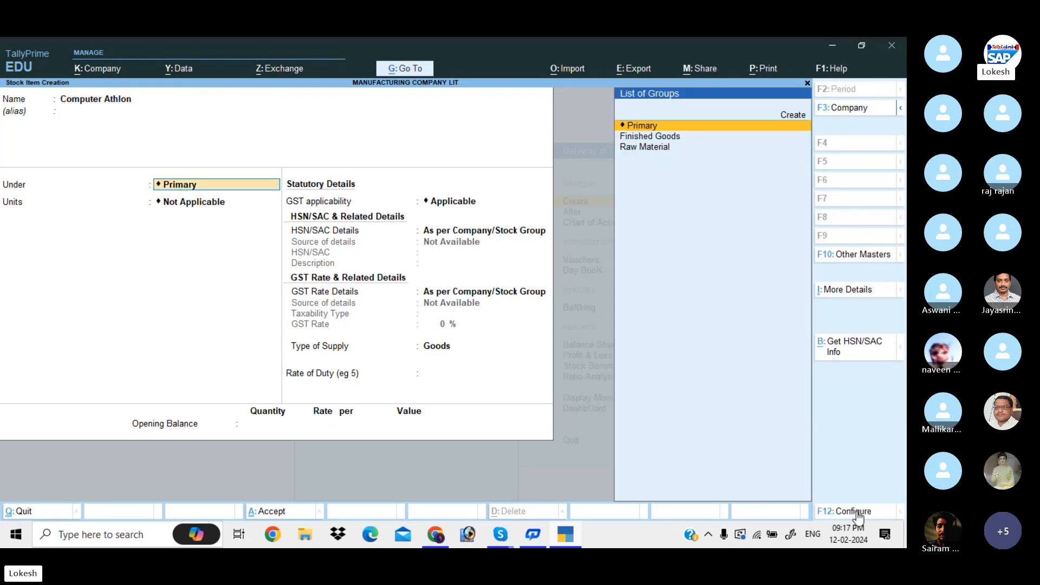
Step: Place Computer Athlon under the Finished Goods group and set its unit to nos
{"action": "key", "text": "Down"}
{"action": "key", "text": "Down"}
{"action": "key", "text": "Up"}
{"action": "key", "text": "Return"}
{"action": "type", "text": "nos"}
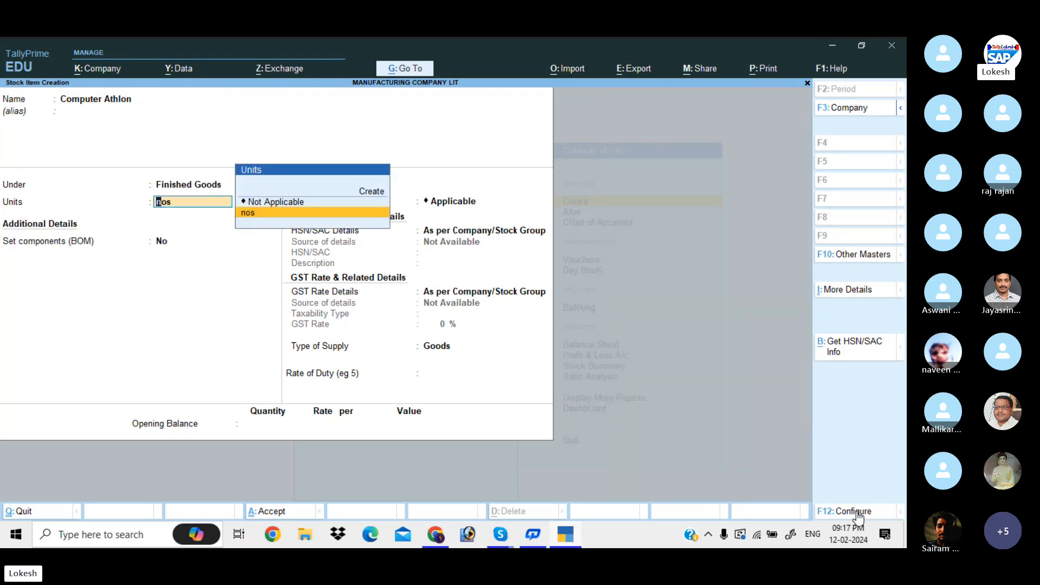
{"action": "key", "text": "Return"}
Step: Enable components (BOM) for Computer Athlon and start a bill of materials named computer athlon with unit of manufacture 1
{"action": "type", "text": "y"}
{"action": "key", "text": "Return"}
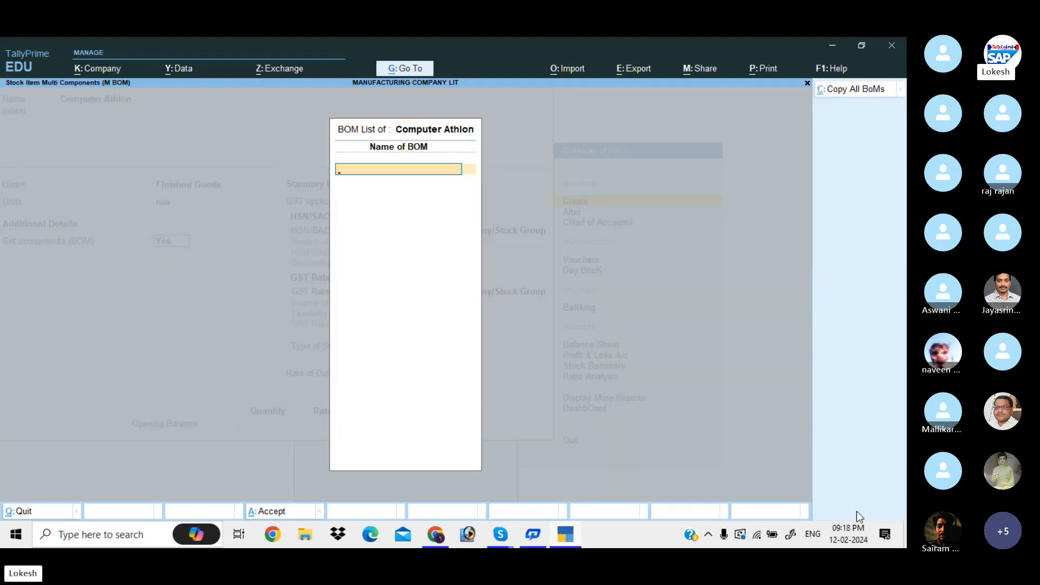
{"action": "type", "text": "computer athlon"}
{"action": "key", "text": "Return"}
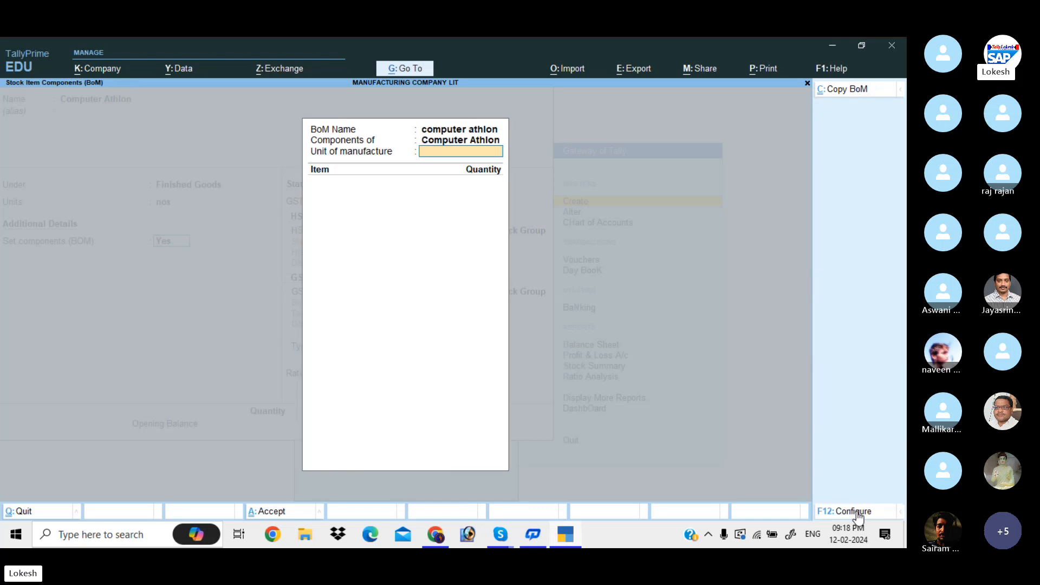
{"action": "type", "text": "1"}
{"action": "key", "text": "Return"}
Step: Add Monitor and Hard Disk to the computer athlon bill of materials with quantity 1 each
{"action": "type", "text": "Mo"}
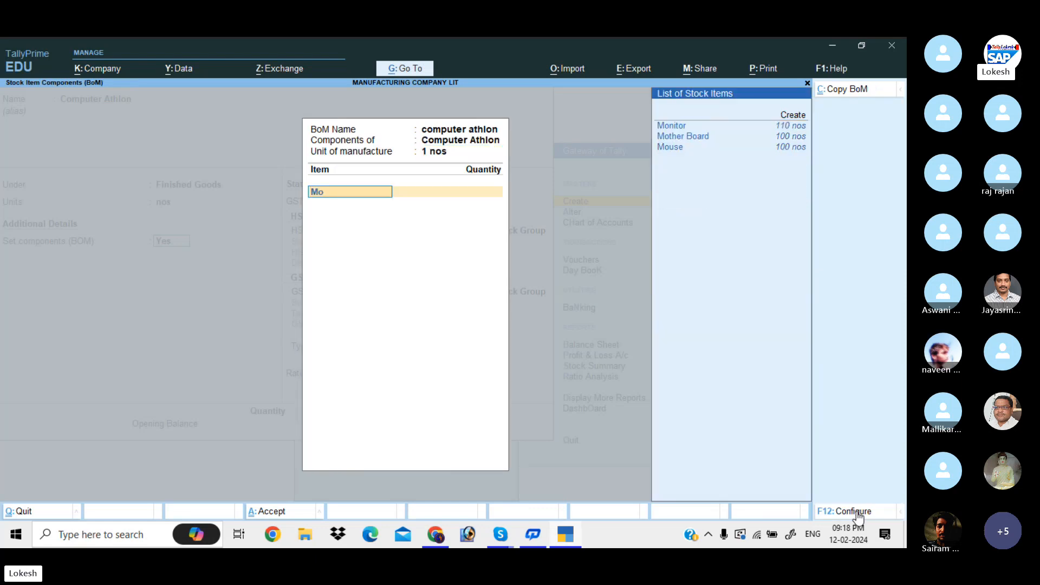
{"action": "key", "text": "Return"}
{"action": "key", "text": "Return"}
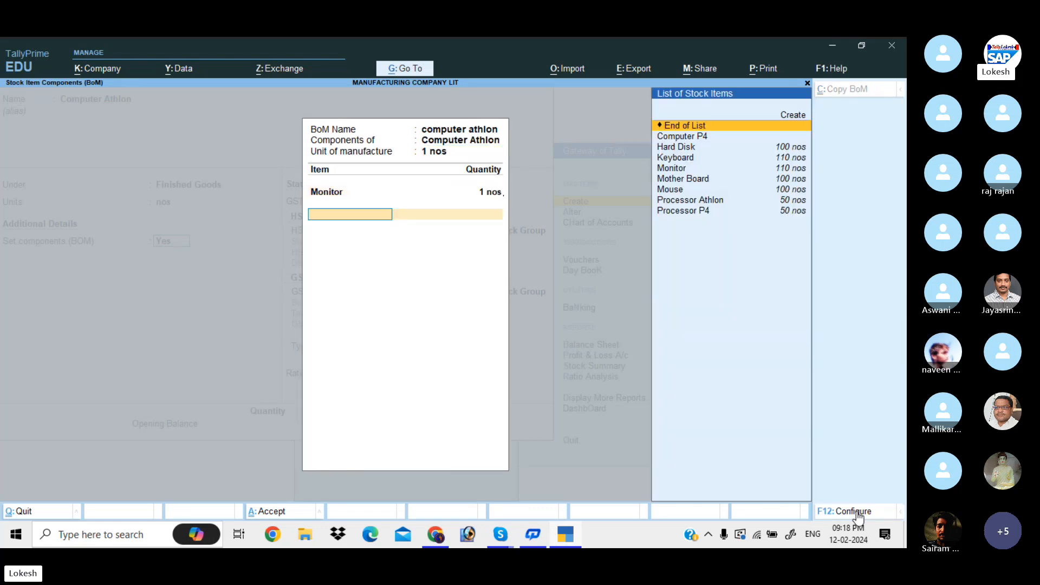
{"action": "type", "text": "h"}
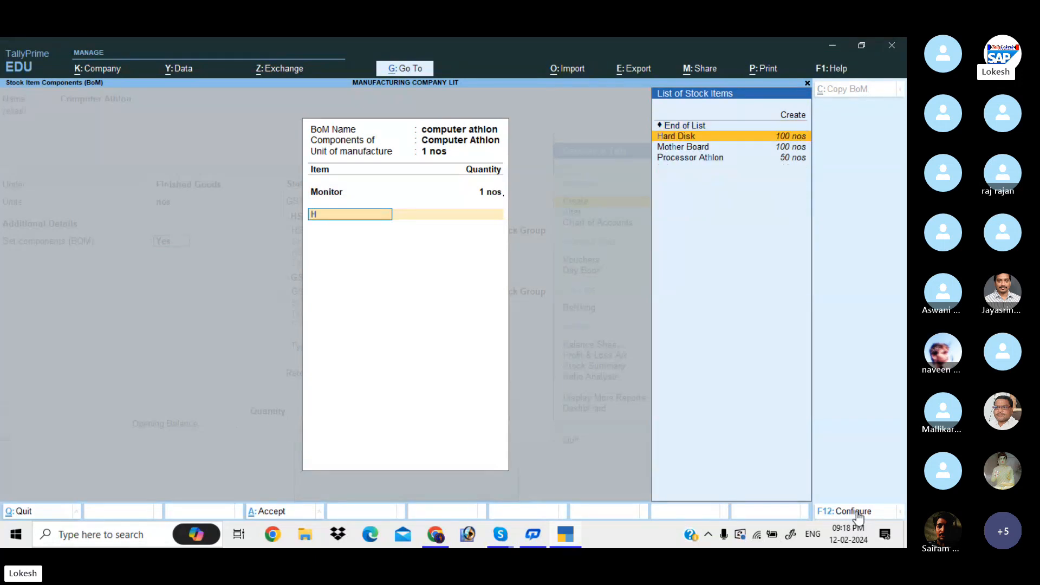
{"action": "key", "text": "Return"}
{"action": "type", "text": "1"}
{"action": "key", "text": "Return"}
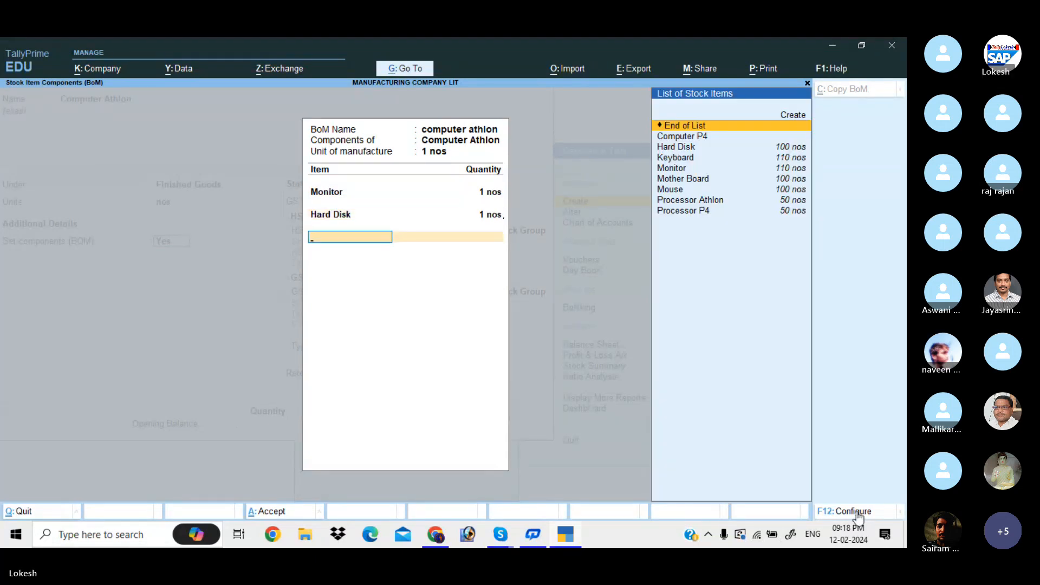
Step: Add Keyboard to the computer athlon bill of materials with quantity 1
{"action": "type", "text": "k"}
{"action": "key", "text": "Return"}
{"action": "type", "text": "1 nos"}
{"action": "key", "text": "Return"}
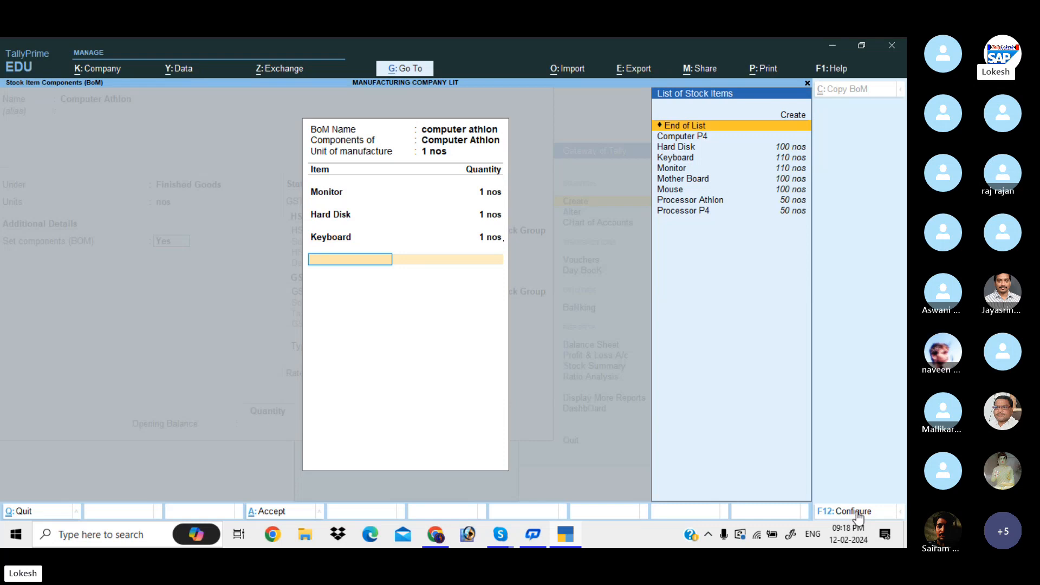
Step: Add Processor Athlon to the bill of materials with quantity 1
{"action": "key", "text": "Down"}
{"action": "key", "text": "Down"}
{"action": "key", "text": "Down"}
{"action": "key", "text": "Down"}
{"action": "key", "text": "Down"}
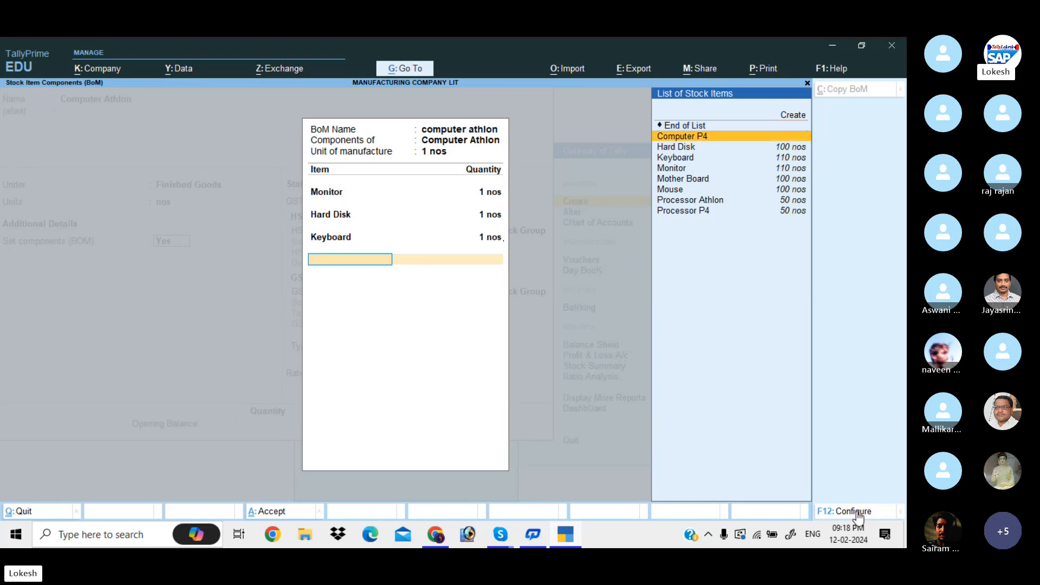
{"action": "key", "text": "Down"}
{"action": "key", "text": "Down"}
{"action": "key", "text": "Return"}
{"action": "type", "text": "1"}
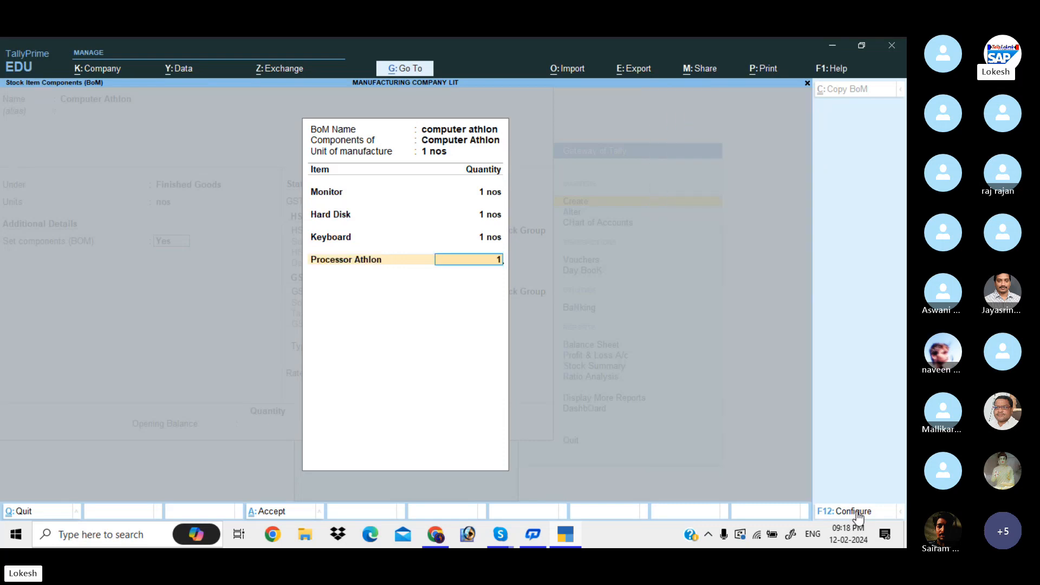
{"action": "key", "text": "Return"}
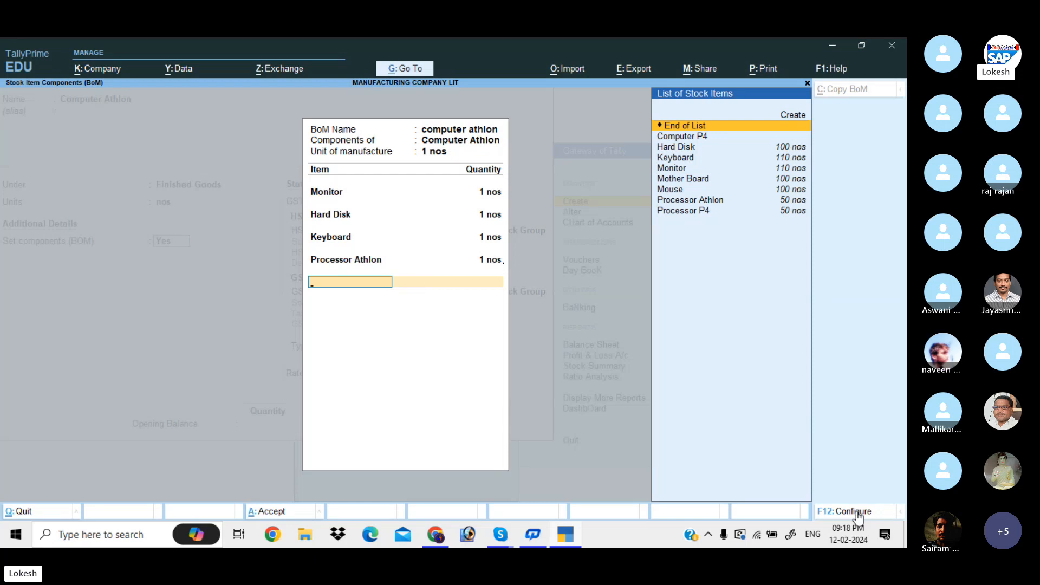
Step: Add Mother Board to the computer athlon bill of materials with quantity 1
{"action": "type", "text": "m"}
{"action": "key", "text": "Down"}
{"action": "key", "text": "Down"}
{"action": "key", "text": "Return"}
{"action": "type", "text": "1"}
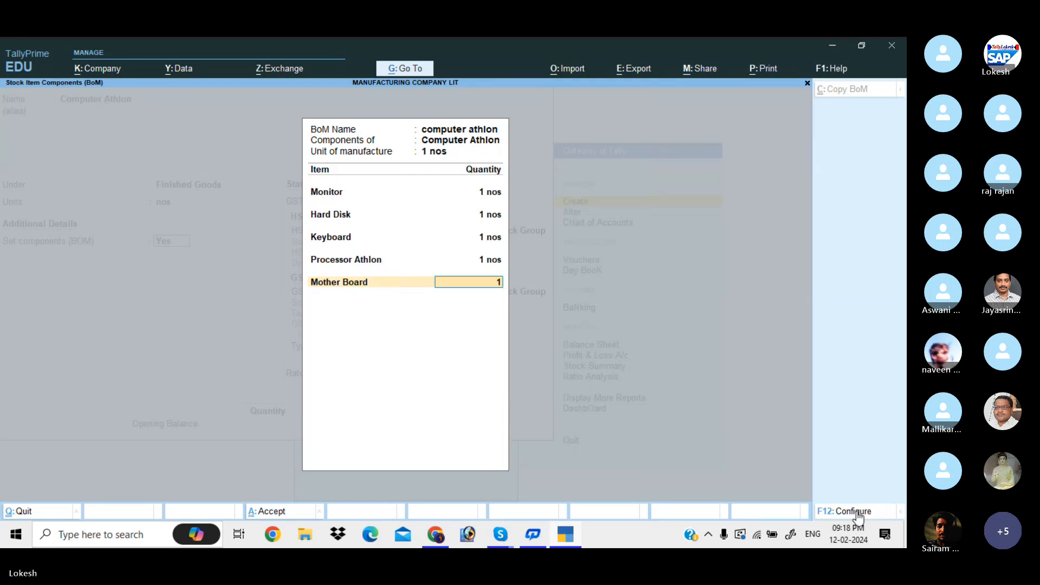
{"action": "key", "text": "Return"}
Step: Add Mouse with quantity 1 as the last component and finish the computer athlon bill of materials
{"action": "type", "text": "Mo"}
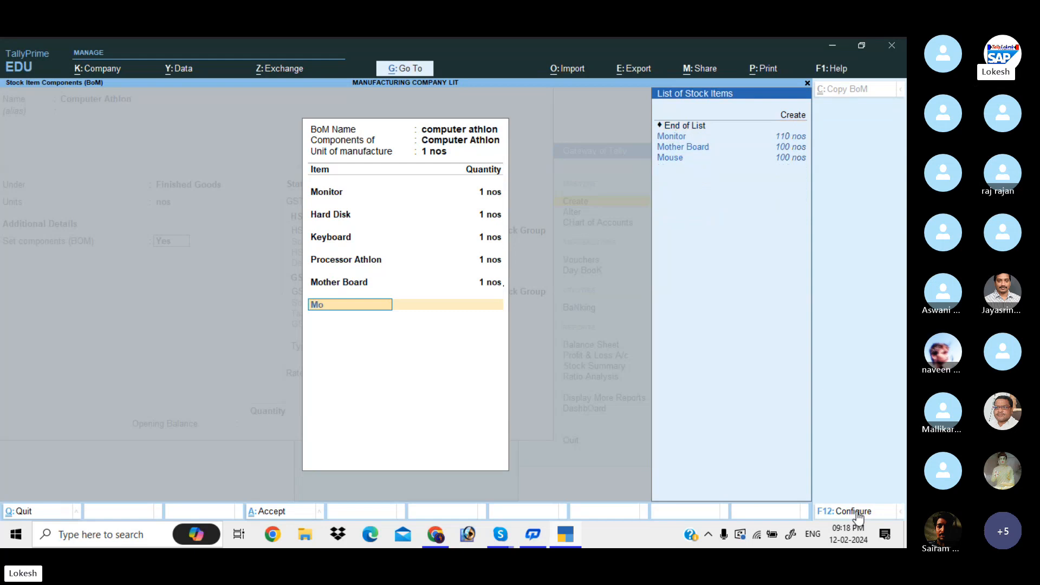
{"action": "key", "text": "Down"}
{"action": "key", "text": "Down"}
{"action": "key", "text": "Down"}
{"action": "key", "text": "Return"}
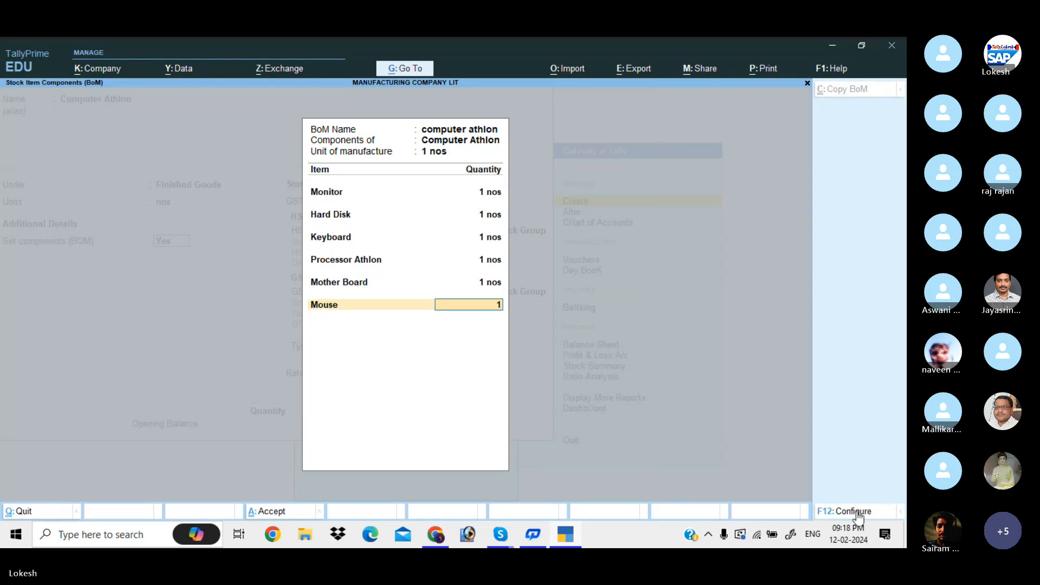
{"action": "type", "text": "1"}
{"action": "key", "text": "Return"}
{"action": "key", "text": "Return"}
{"action": "key", "text": "Return"}
Step: Keep GST applicable for Computer Athlon and specify its HSN/SAC code as 8523
{"action": "key", "text": "Return"}
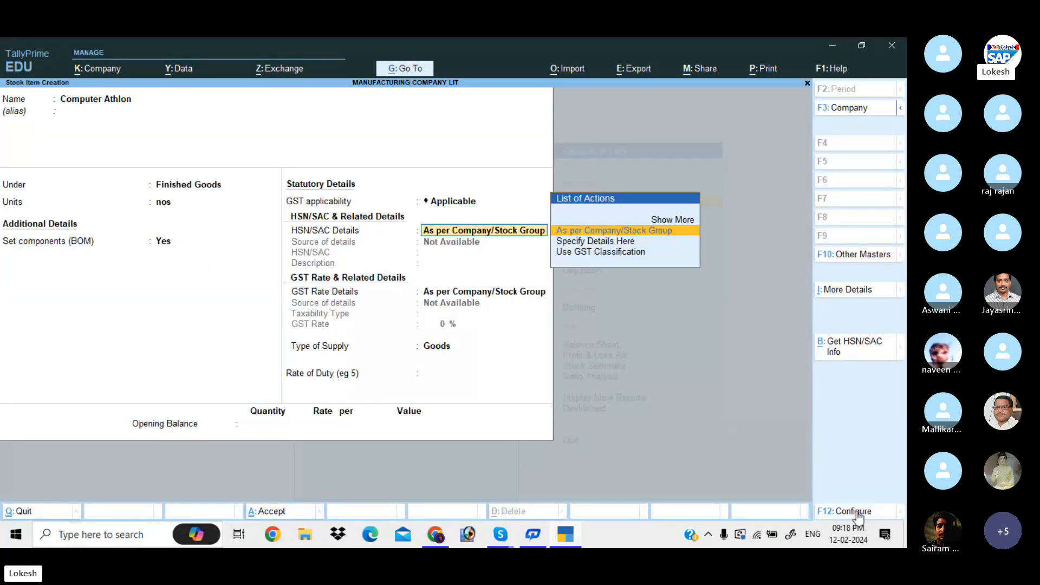
{"action": "key", "text": "Down"}
{"action": "key", "text": "Return"}
{"action": "type", "text": "8523"}
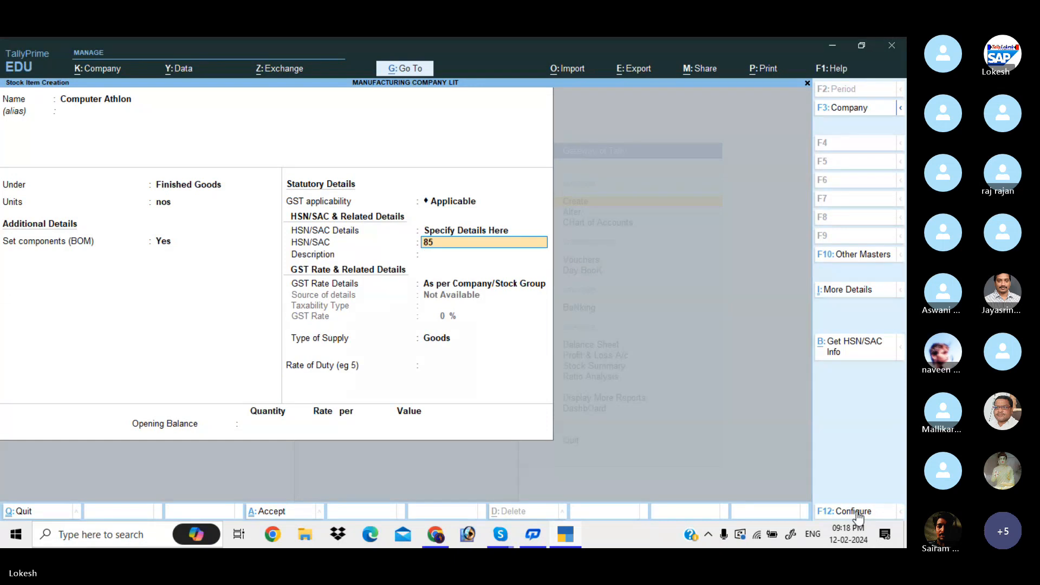
{"action": "key", "text": "Return"}
{"action": "key", "text": "Return"}
Step: Choose to specify the GST rate details for Computer Athlon directly, with taxability type Taxable
{"action": "key", "text": "Down"}
{"action": "key", "text": "Return"}
{"action": "key", "text": "Return"}
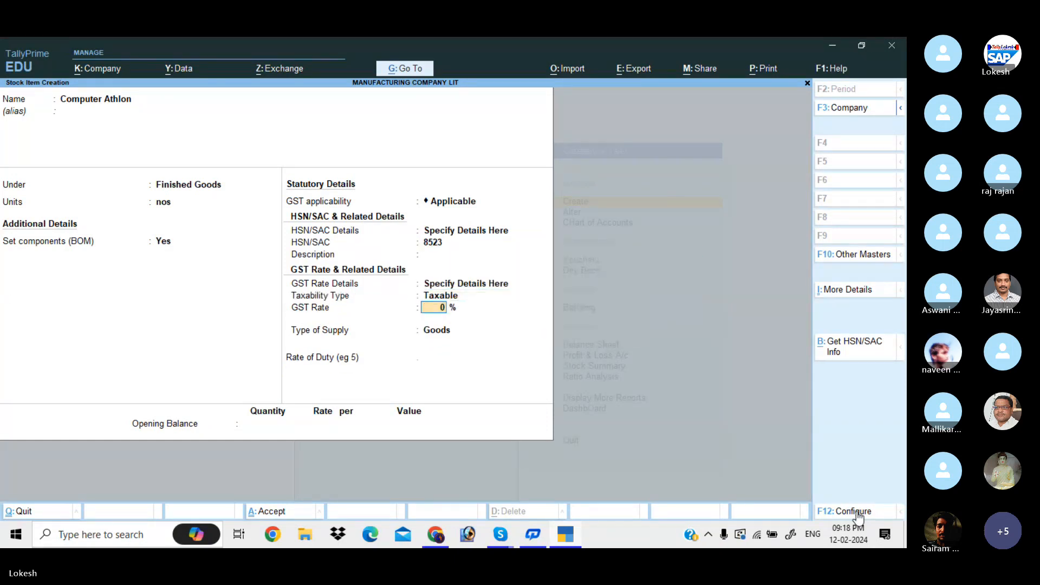
Step: Set the Computer Athlon stock item's GST rate to 18%, save the item, and leave stock item creation
{"action": "type", "text": "18"}
{"action": "key", "text": "Return"}
{"action": "key", "text": "Return"}
{"action": "key", "text": "Return"}
{"action": "key", "text": "Return"}
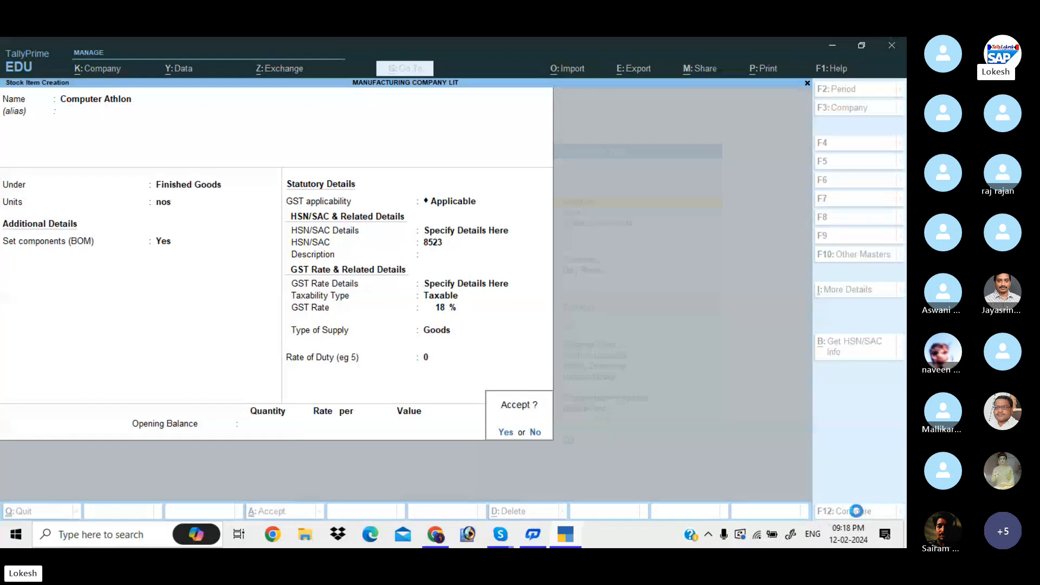
{"action": "key", "text": "Return"}
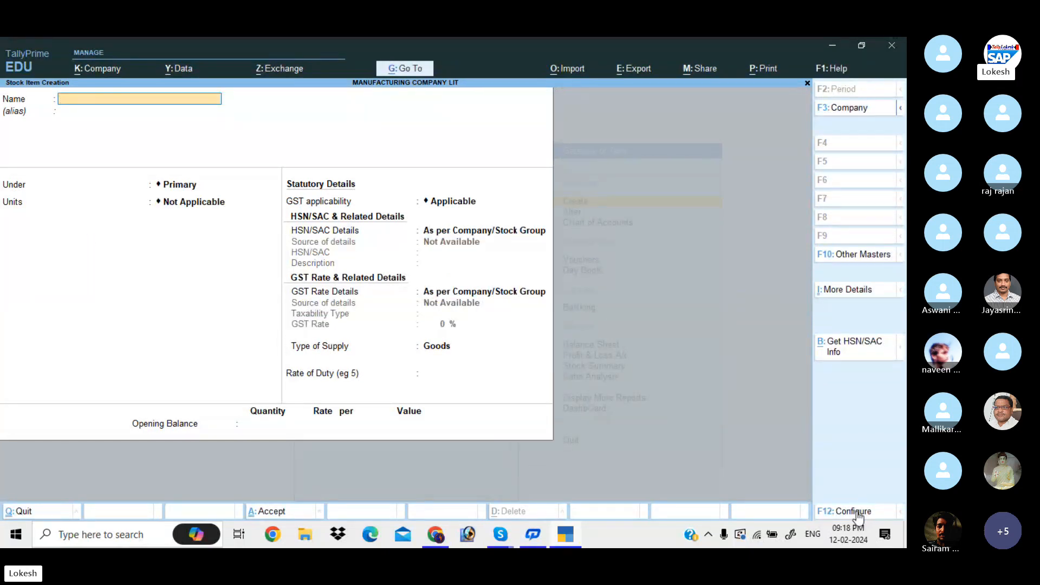
{"action": "key", "text": "Escape"}
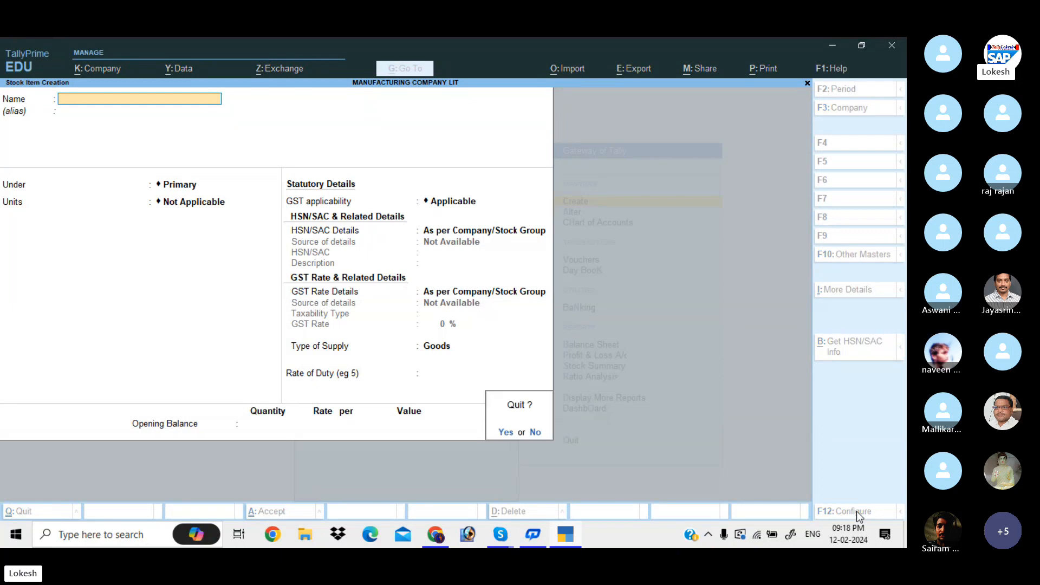
{"action": "key", "text": "Return"}
Step: Start creating a new voucher type and name it Manufacturing
{"action": "key", "text": "Up"}
{"action": "key", "text": "Up"}
{"action": "key", "text": "Up"}
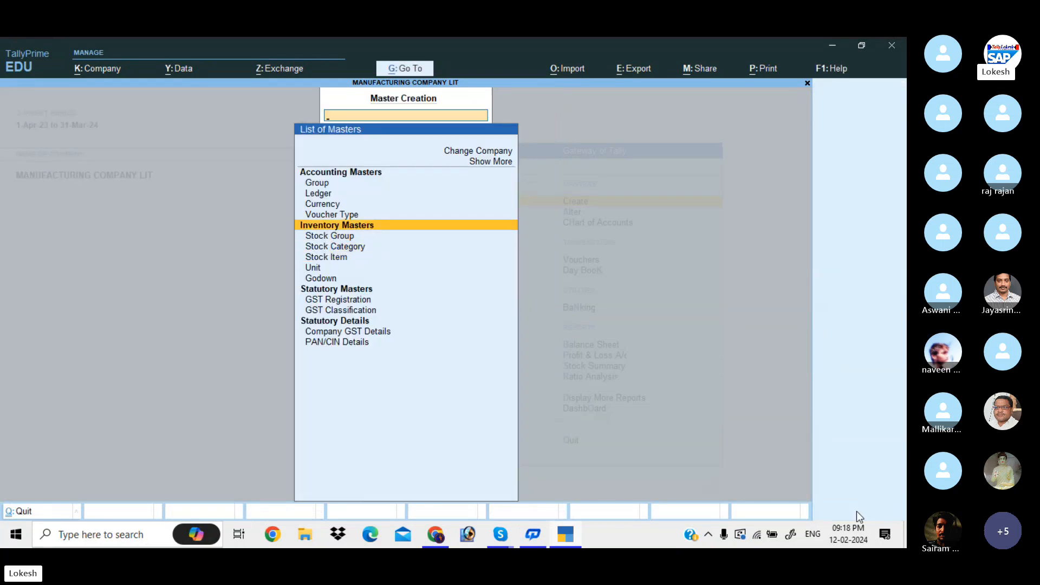
{"action": "key", "text": "Up"}
{"action": "key", "text": "Return"}
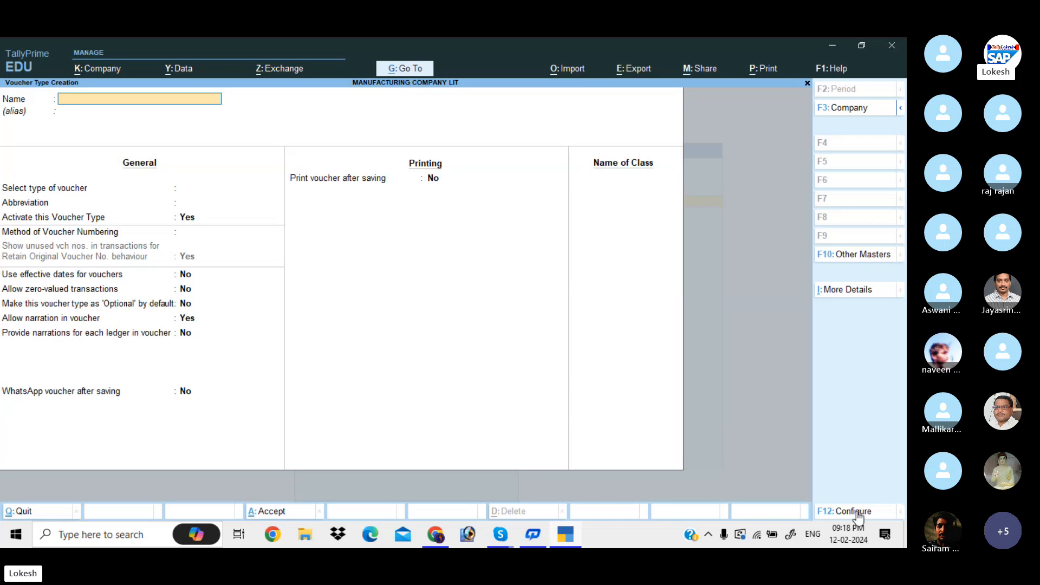
{"action": "type", "text": "Manufactu"}
{"action": "type", "text": "ring"}
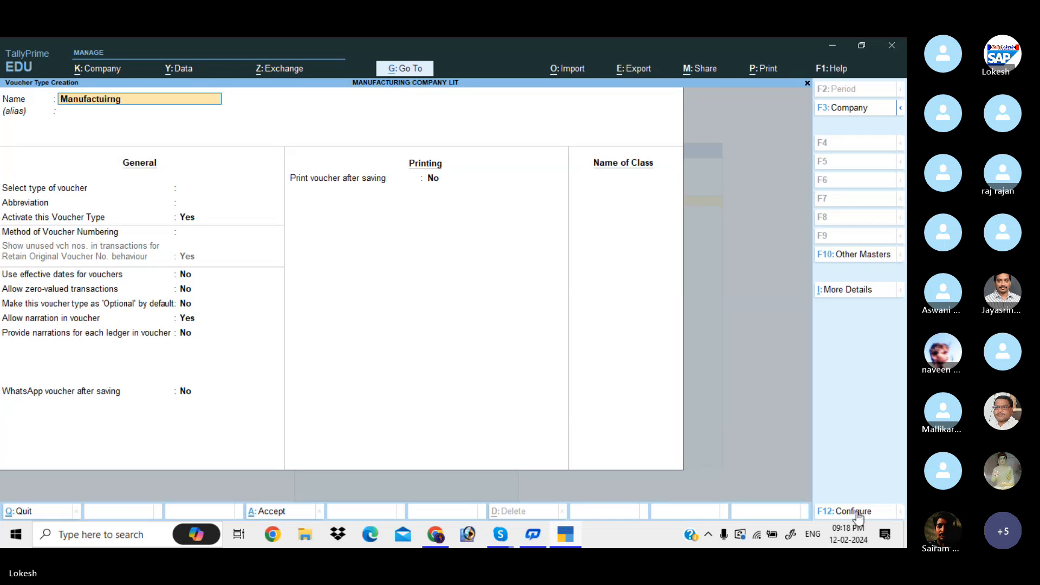
{"action": "key", "text": "BackSpace"}
{"action": "key", "text": "BackSpace"}
{"action": "key", "text": "BackSpace"}
{"action": "key", "text": "BackSpace"}
{"action": "key", "text": "BackSpace"}
{"action": "type", "text": "uring"}
{"action": "key", "text": "Return"}
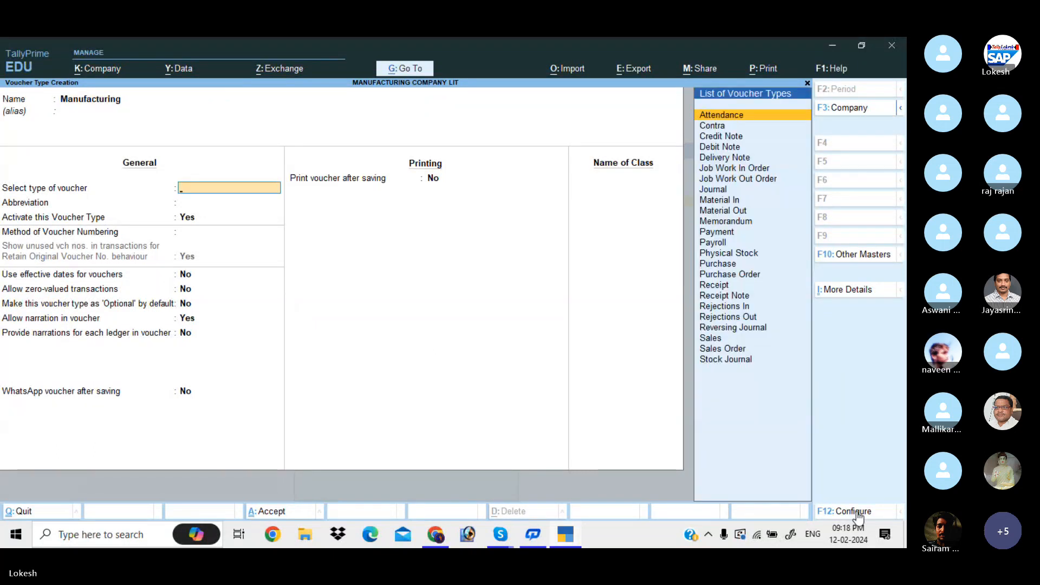
Step: Base the Manufacturing voucher type on Stock Journal, keeping its default abbreviation, activation and numbering settings
{"action": "type", "text": "St"}
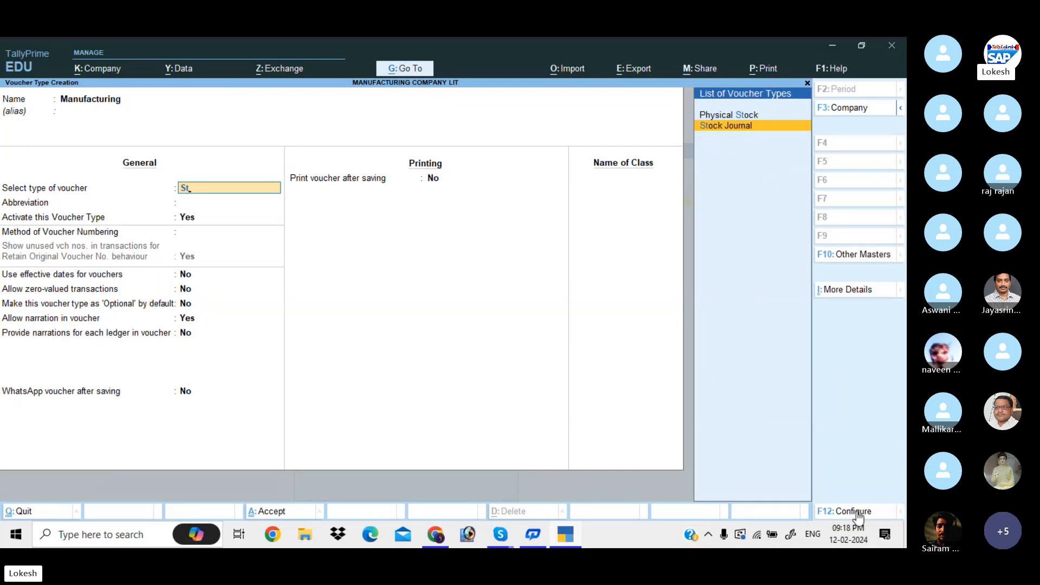
{"action": "key", "text": "Return"}
{"action": "key", "text": "Return"}
{"action": "key", "text": "Return"}
{"action": "key", "text": "Return"}
{"action": "key", "text": "Return"}
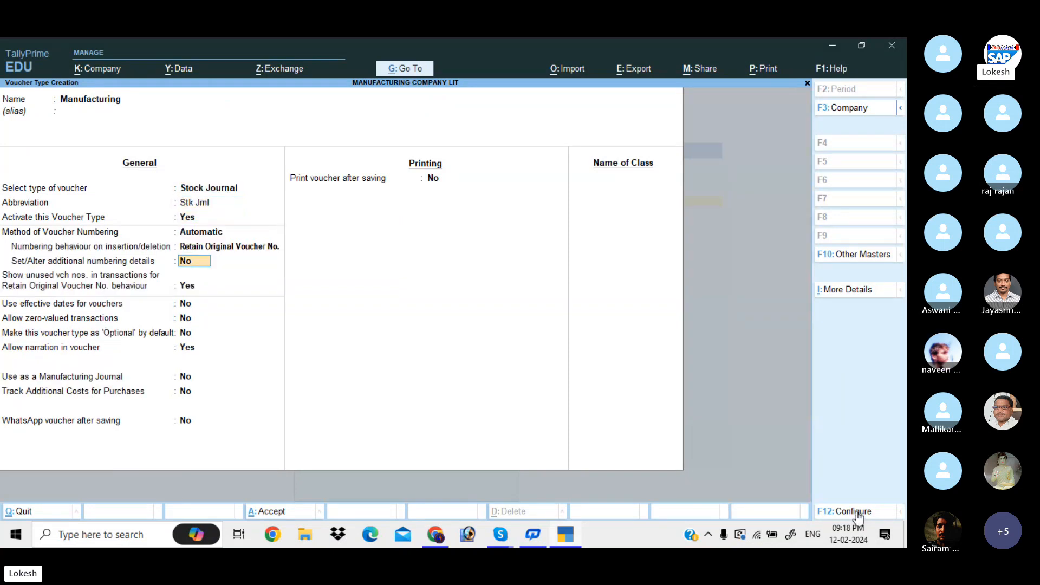
Step: Enable use as a manufacturing journal for the voucher type, save it, and return to the Gateway of Tally
{"action": "key", "text": "Return"}
{"action": "key", "text": "Return"}
{"action": "key", "text": "Return"}
{"action": "key", "text": "Return"}
{"action": "key", "text": "Return"}
{"action": "key", "text": "Return"}
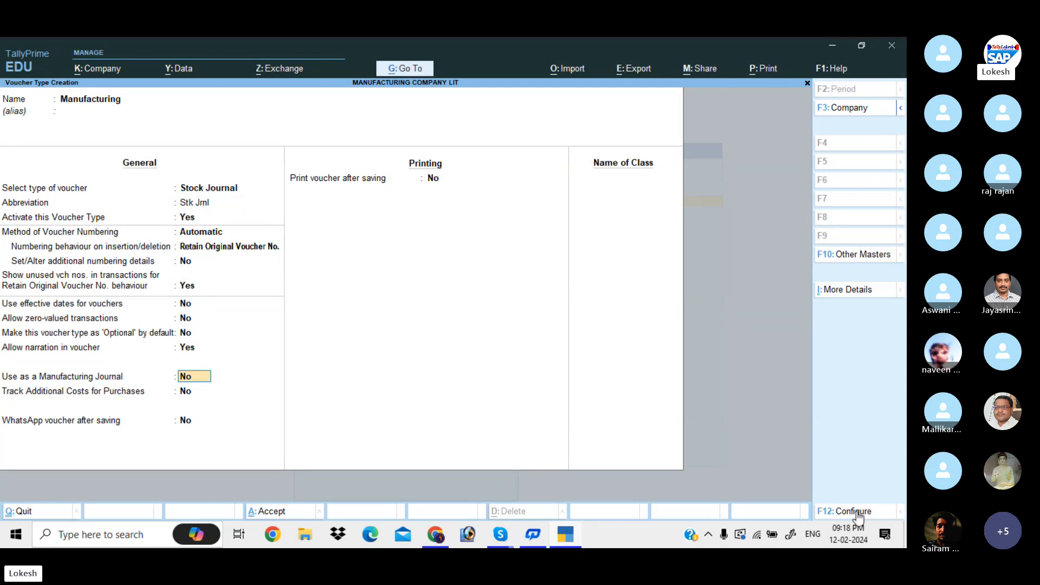
{"action": "type", "text": "y"}
{"action": "key", "text": "Return"}
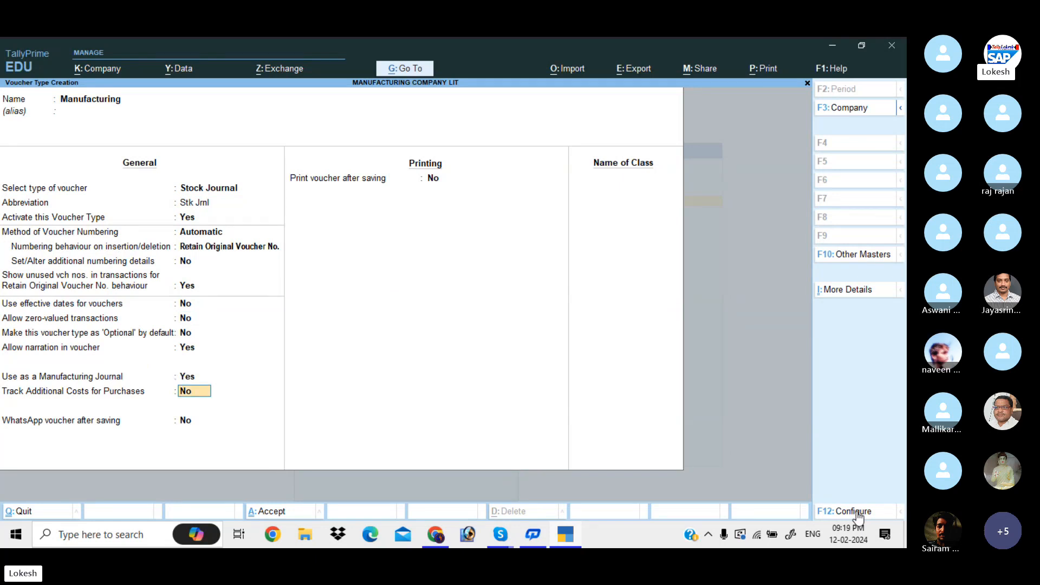
{"action": "key", "text": "ctrl"}
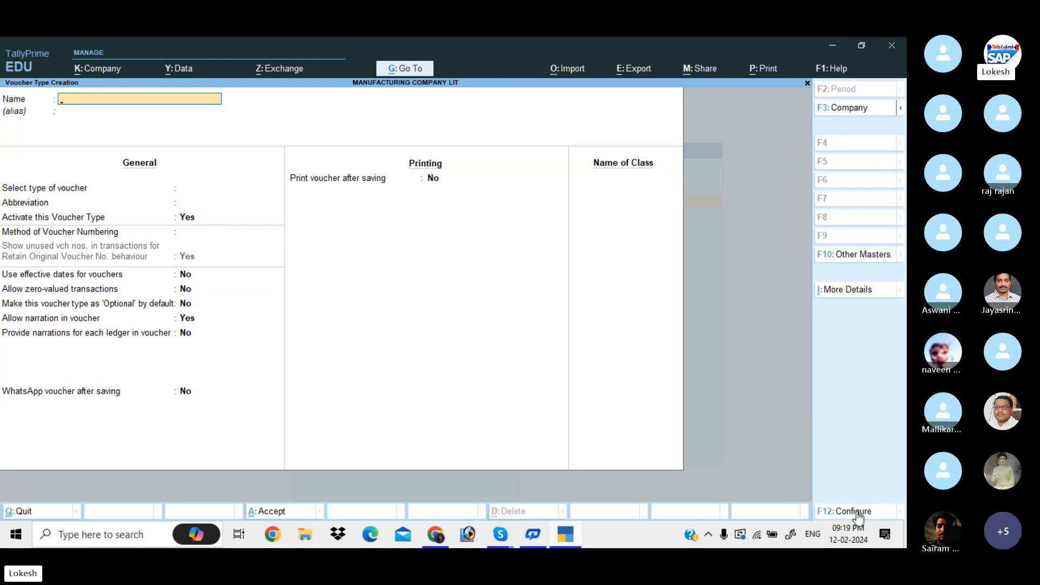
{"action": "key", "text": "Escape"}
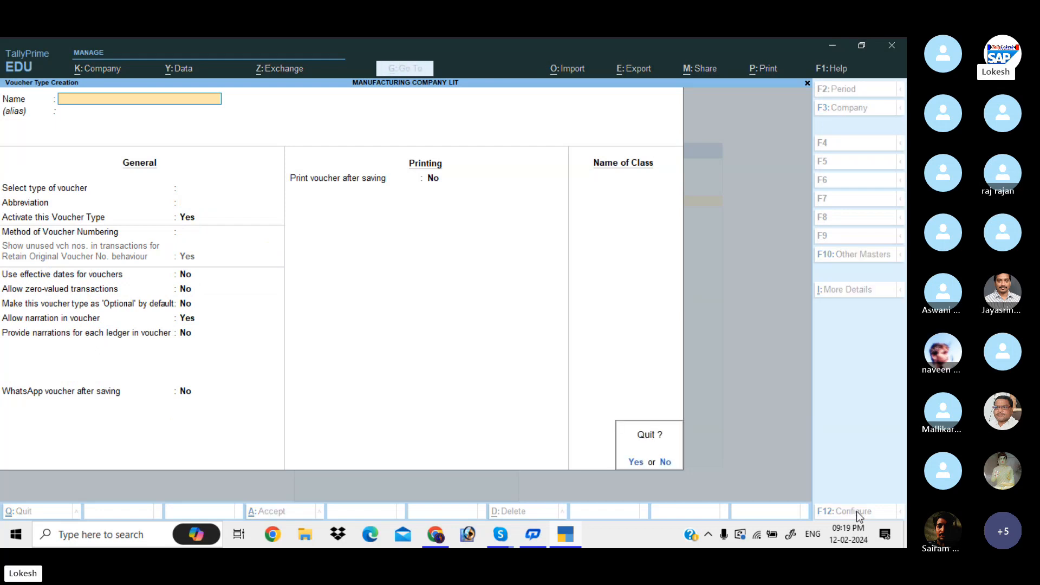
{"action": "key", "text": "y"}
{"action": "key", "text": "Escape"}
Step: Open voucher entry and switch the voucher type from Contra to the Manufacturing inventory voucher
{"action": "key", "text": "Down"}
{"action": "key", "text": "Down"}
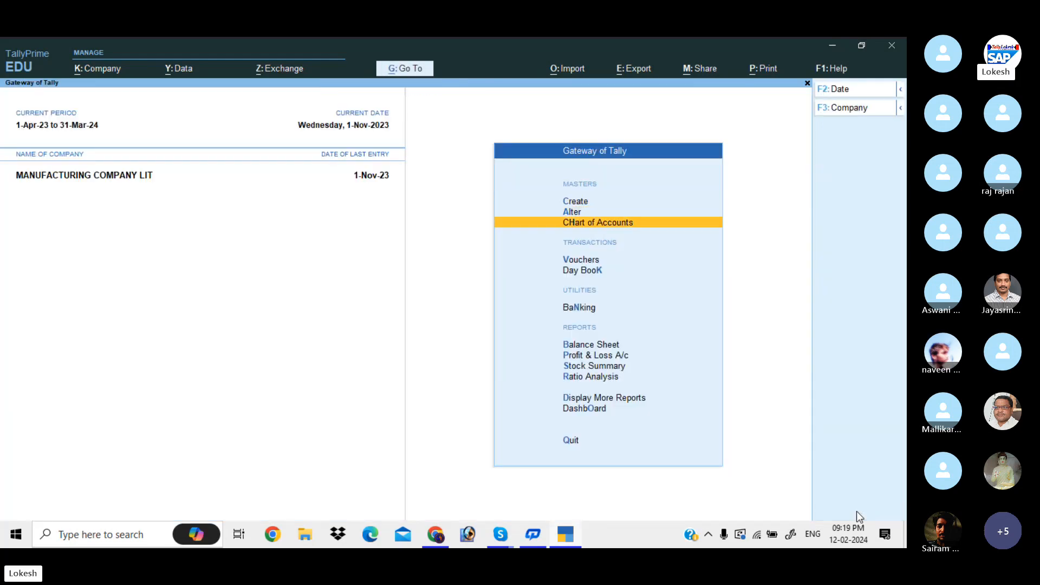
{"action": "key", "text": "Down"}
{"action": "key", "text": "Return"}
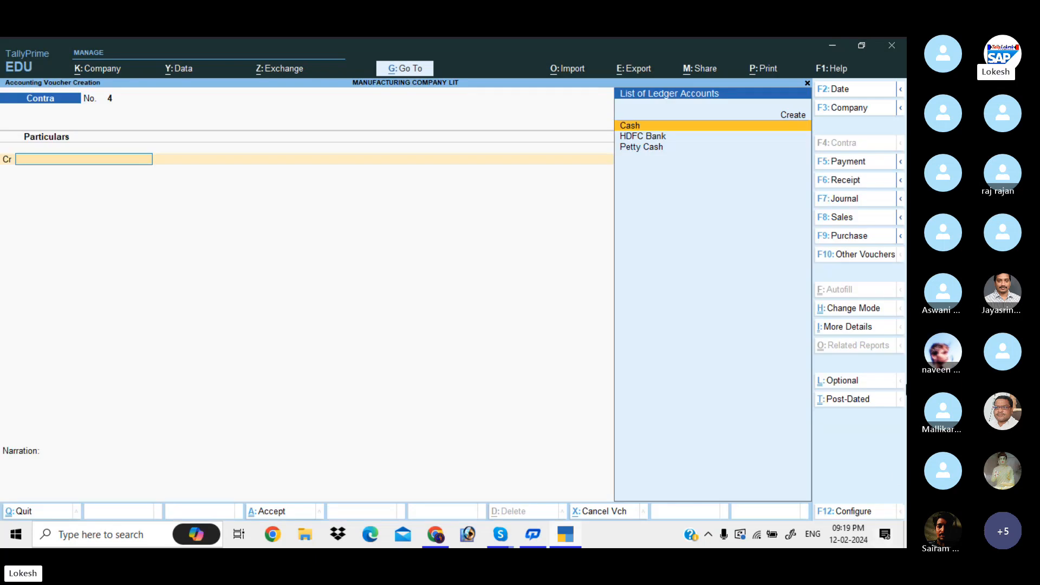
{"action": "left_click", "coordinate": [853, 258]}
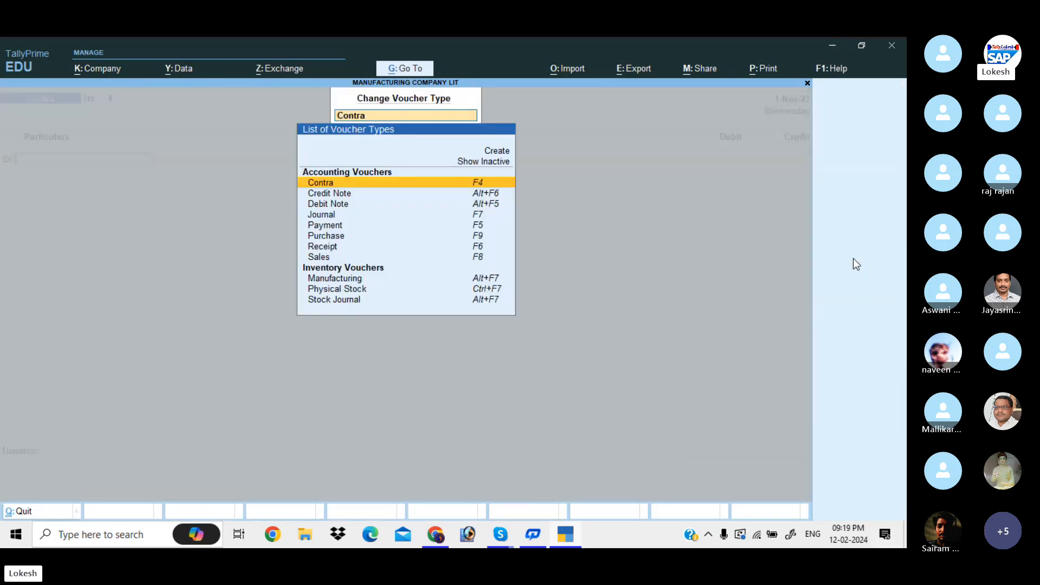
{"action": "key", "text": "Down"}
{"action": "key", "text": "Down"}
{"action": "key", "text": "Down"}
{"action": "key", "text": "Down"}
{"action": "key", "text": "Down"}
{"action": "key", "text": "Down"}
{"action": "key", "text": "Down"}
{"action": "key", "text": "Down"}
{"action": "key", "text": "Down"}
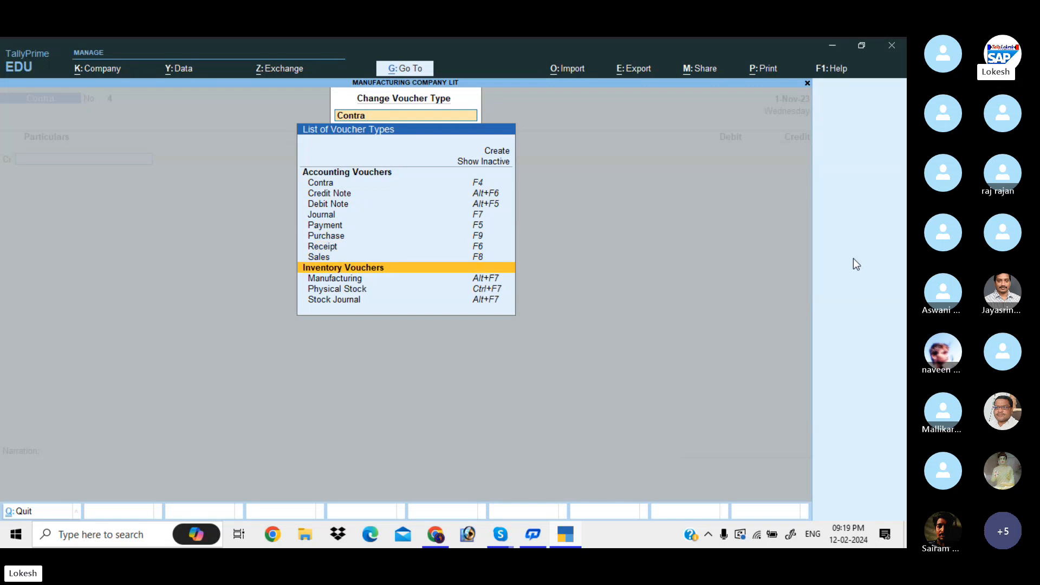
{"action": "key", "text": "Return"}
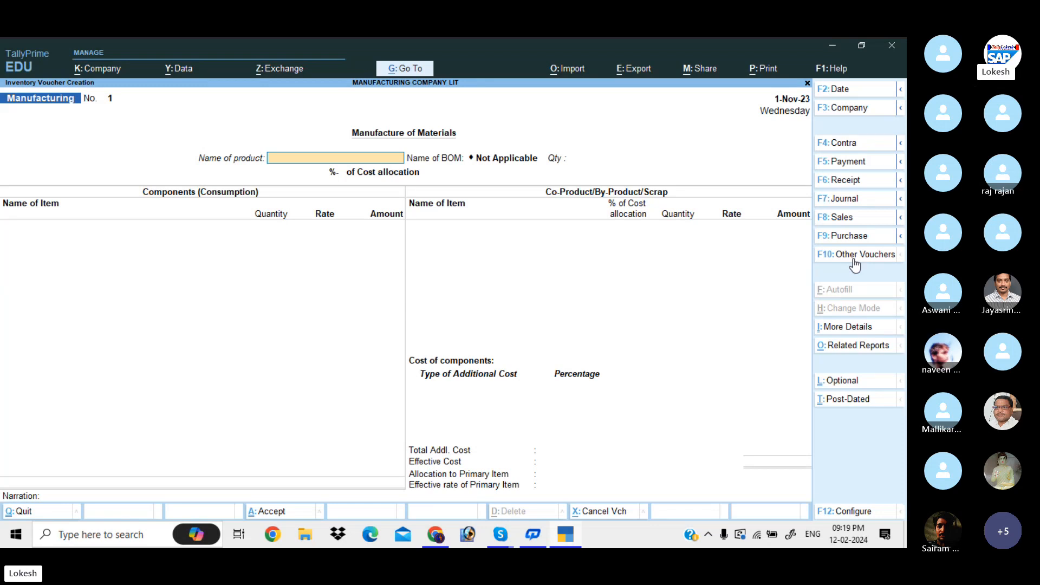
Step: Choose Computer P4 as the product to manufacture with its Computer P4 BOM, and set the quantity to 20 nos
{"action": "type", "text": "C"}
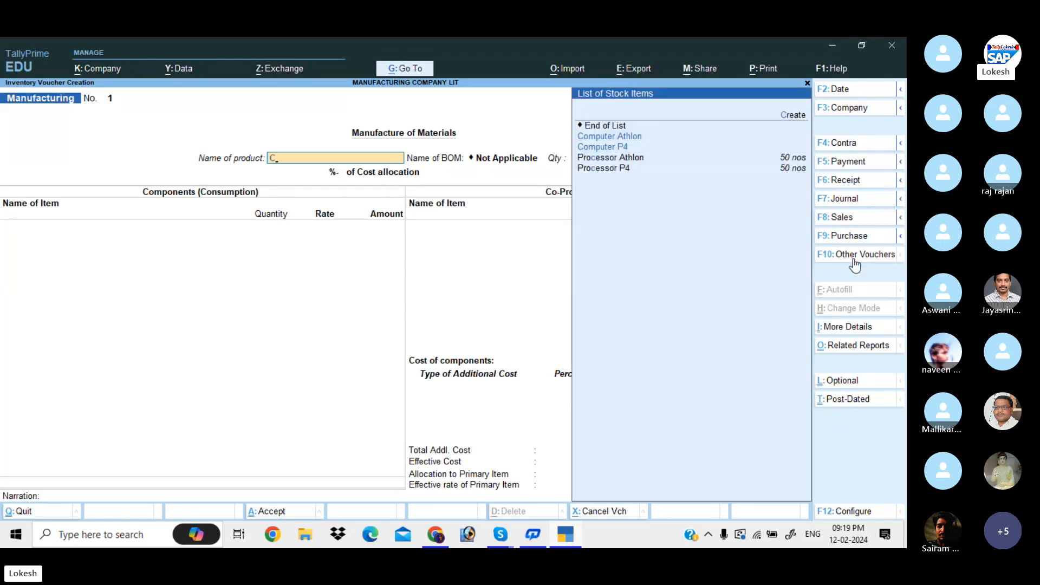
{"action": "key", "text": "Down"}
{"action": "key", "text": "Return"}
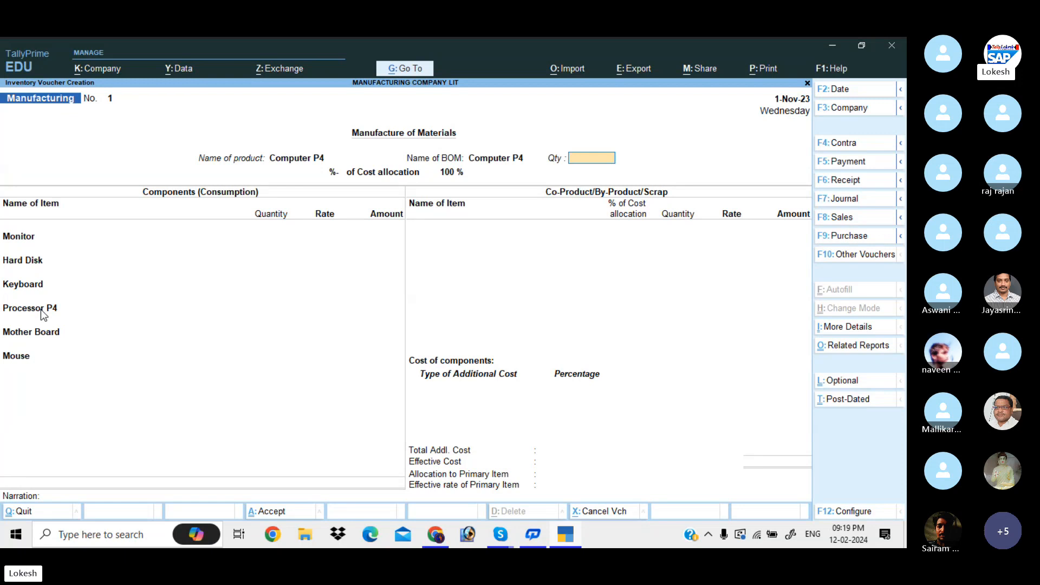
{"action": "type", "text": "20"}
{"action": "key", "text": "Return"}
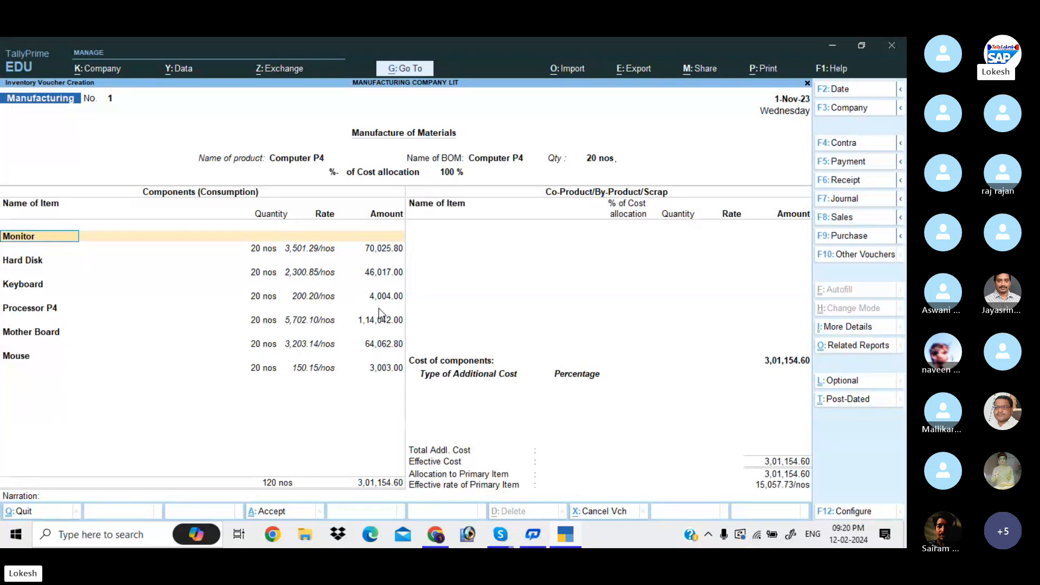
Step: Accept all BOM components from Monitor to Mouse with their default quantities and rates, and end the co-product list without entries
{"action": "key", "text": "Return"}
{"action": "key", "text": "Return"}
{"action": "key", "text": "Return"}
{"action": "key", "text": "Return"}
{"action": "key", "text": "Return"}
{"action": "key", "text": "Return"}
{"action": "key", "text": "Return"}
{"action": "key", "text": "Return"}
{"action": "key", "text": "Return"}
{"action": "key", "text": "Return"}
{"action": "key", "text": "Return"}
{"action": "key", "text": "Return"}
{"action": "key", "text": "Return"}
{"action": "key", "text": "Return"}
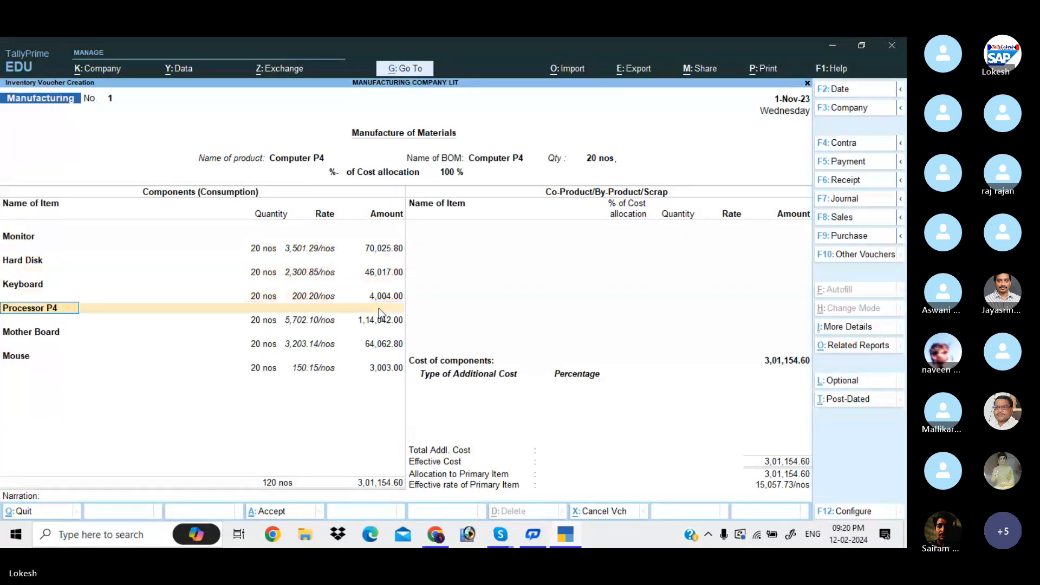
{"action": "key", "text": "Return"}
{"action": "key", "text": "Return"}
{"action": "key", "text": "Return"}
{"action": "key", "text": "Return"}
{"action": "key", "text": "Return"}
{"action": "key", "text": "Return"}
{"action": "key", "text": "Return"}
{"action": "key", "text": "Return"}
{"action": "key", "text": "Return"}
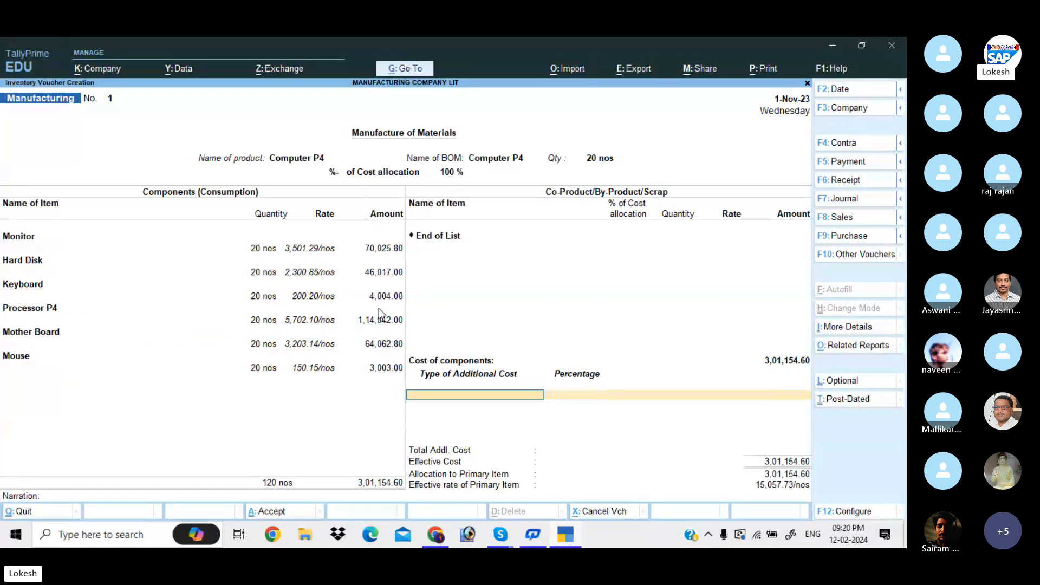
Step: Create a Wages ledger under Direct Expenses from the additional cost entry and save it
{"action": "key", "text": "alt+c"}
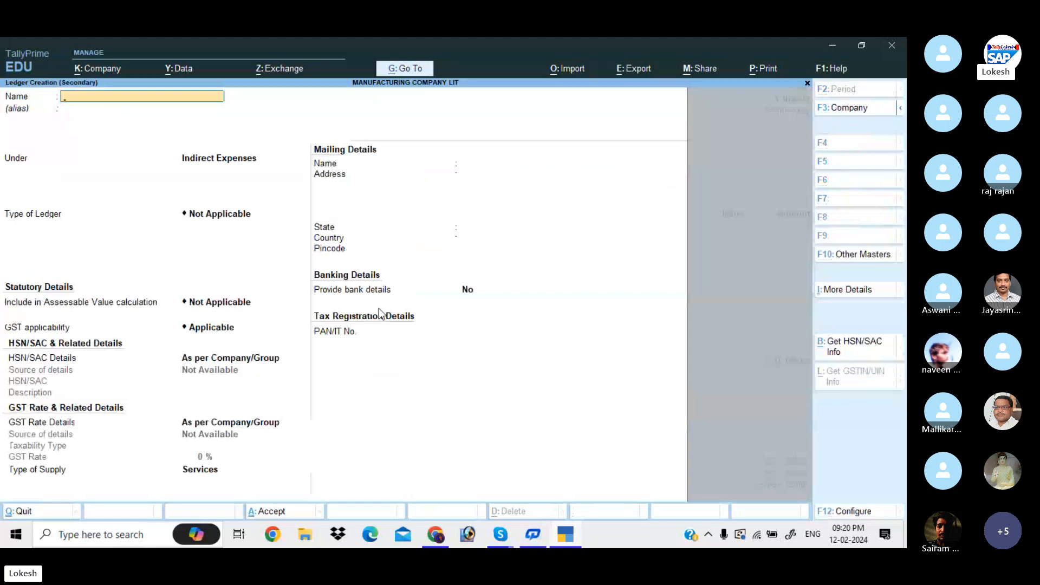
{"action": "type", "text": "Wages"}
{"action": "key", "text": "Return"}
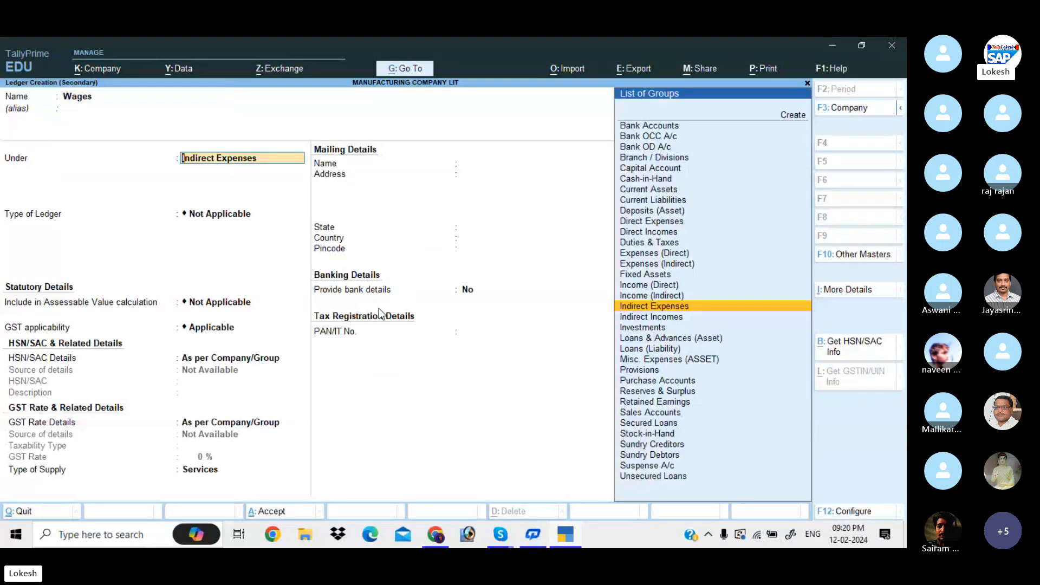
{"action": "type", "text": "Dir"}
{"action": "key", "text": "Return"}
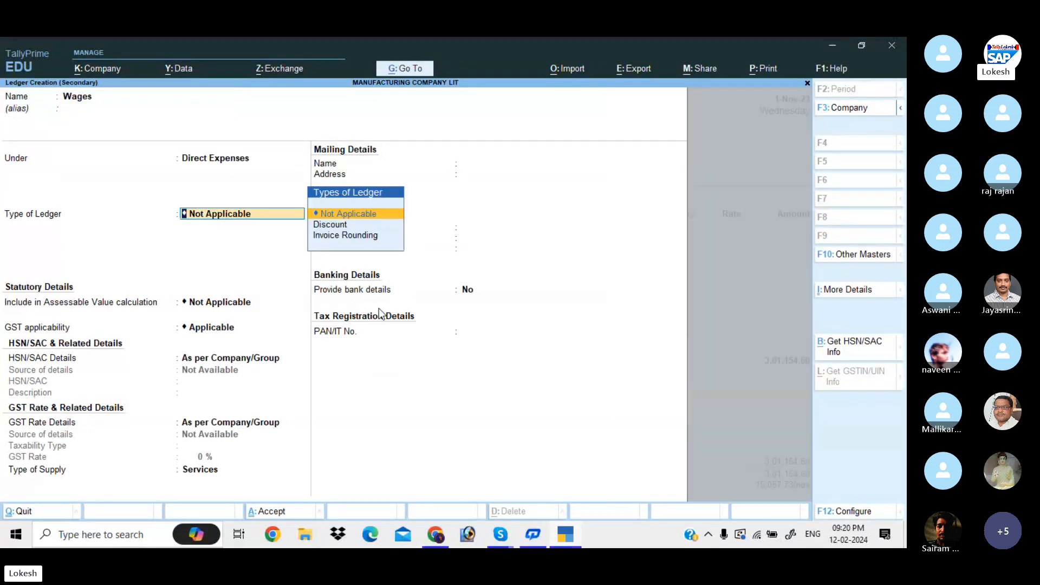
{"action": "key", "text": "ctrl+a"}
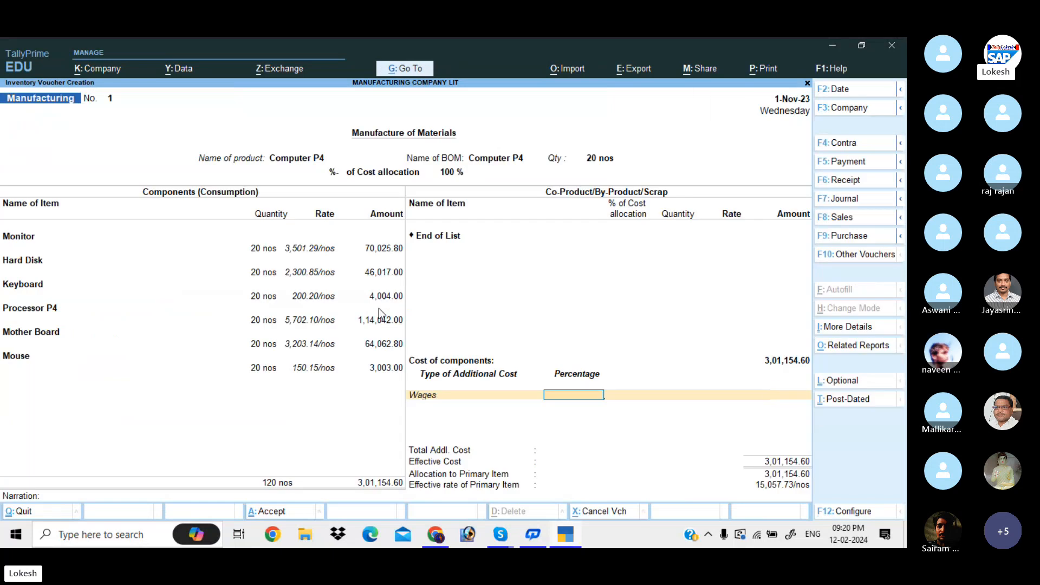
Step: Enter 30,000 as the Wages additional cost without a percentage, and save the manufacturing voucher with no narration
{"action": "key", "text": "Return"}
{"action": "type", "text": "30000"}
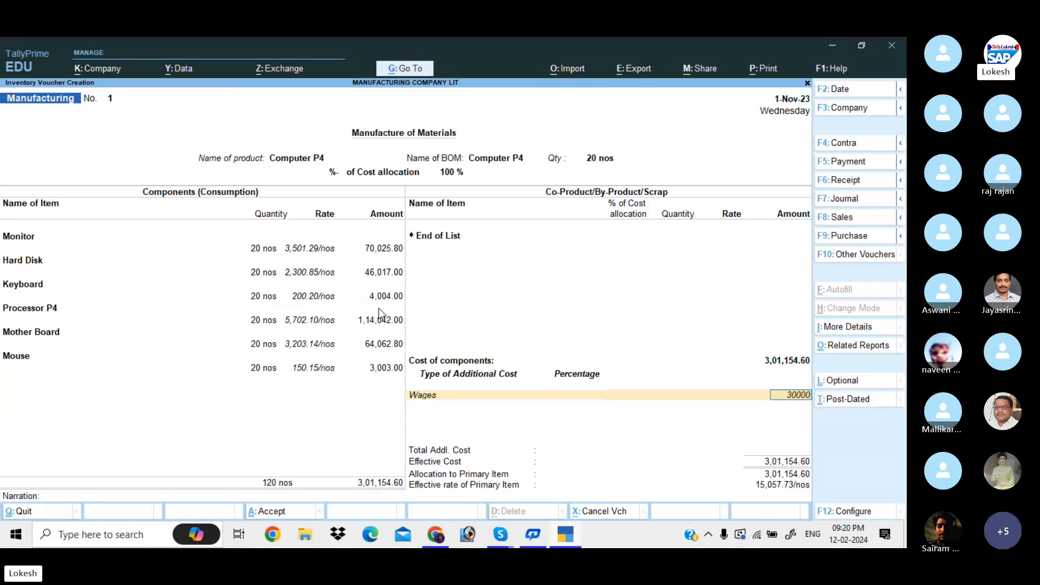
{"action": "key", "text": "Return"}
{"action": "key", "text": "Return"}
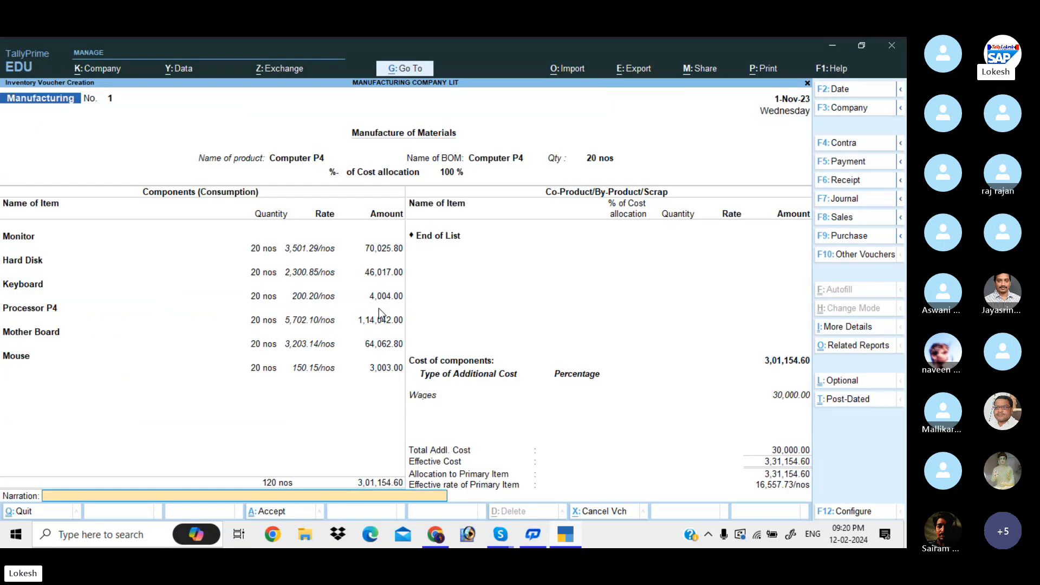
{"action": "key", "text": "Return"}
{"action": "key", "text": "Return"}
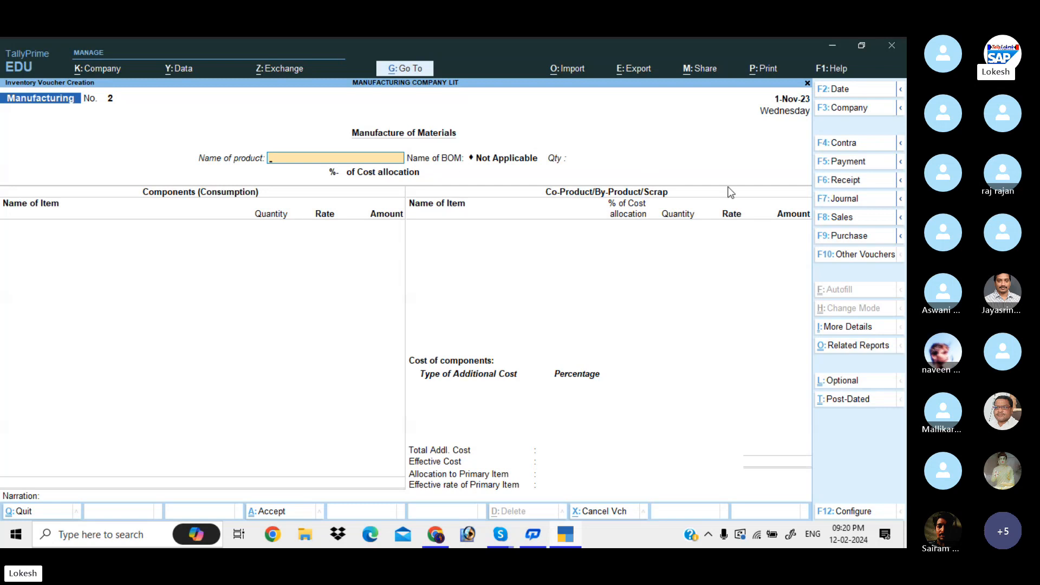
Step: Start a payment voucher and debit the Wages ledger with 30,000
{"action": "left_click", "coordinate": [841, 162]}
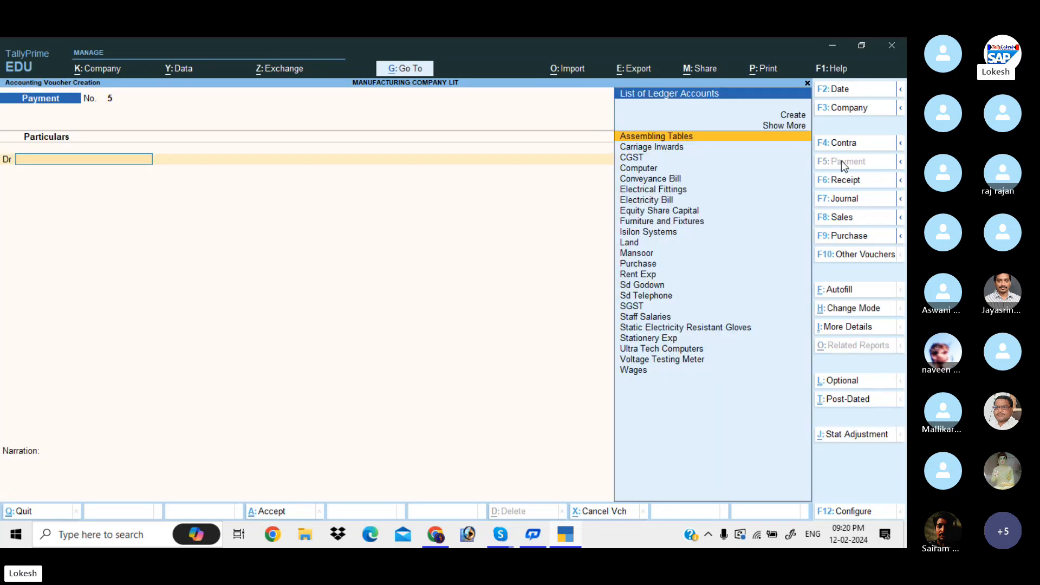
{"action": "type", "text": "w"}
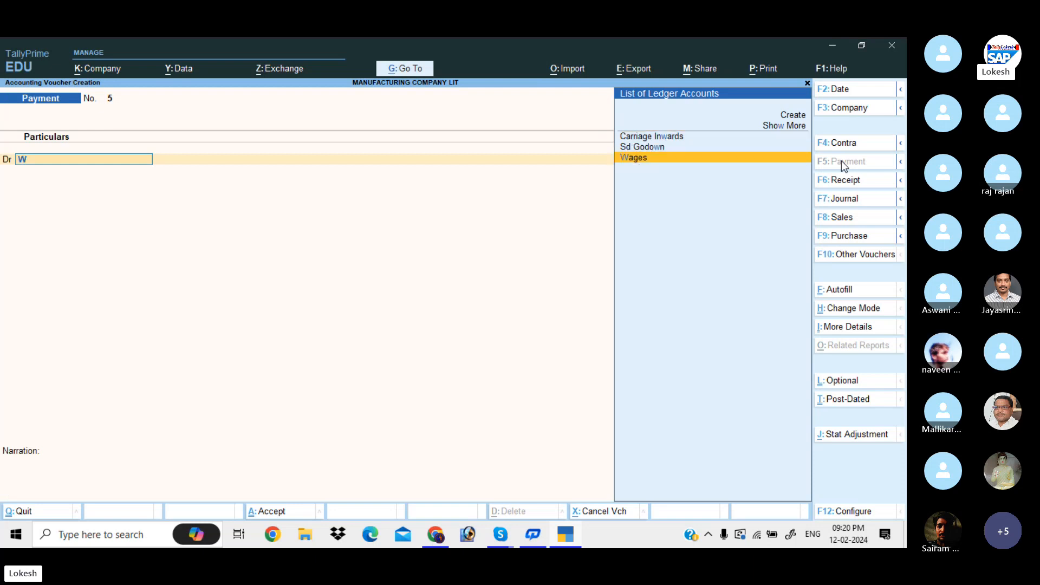
{"action": "key", "text": "Return"}
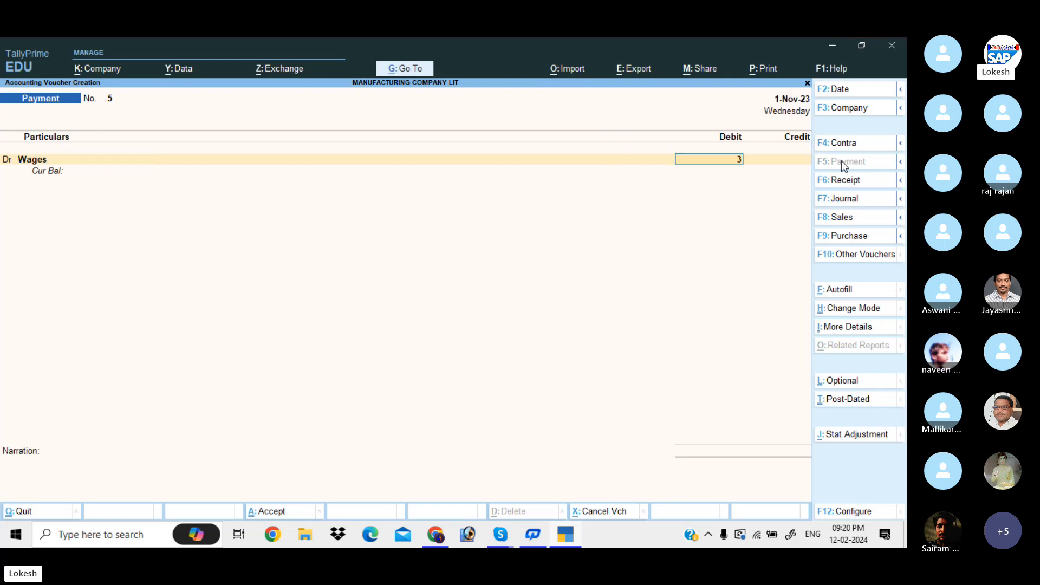
{"action": "type", "text": "30000"}
{"action": "key", "text": "Return"}
{"action": "key", "text": "Return"}
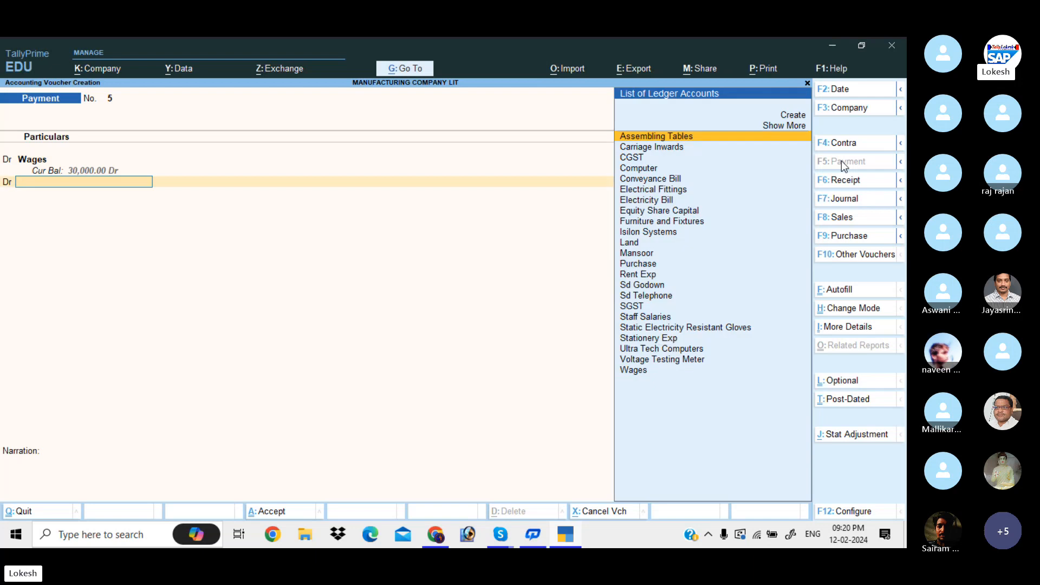
Step: Debit Ultra Tech Computers with 5,28,800, credit HDFC Bank with 5,58,800, and save the payment voucher
{"action": "type", "text": "Ul"}
{"action": "key", "text": "Return"}
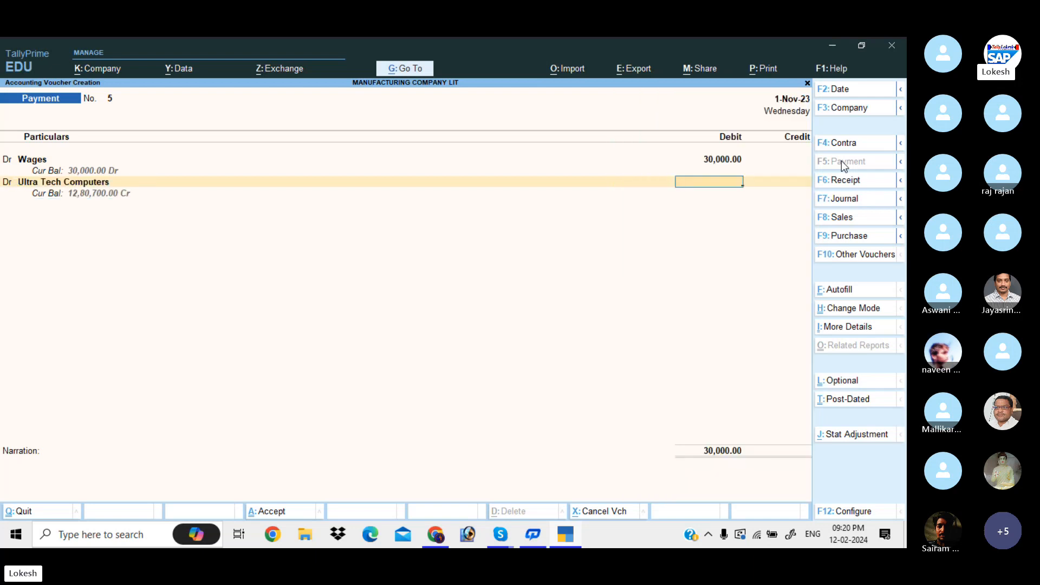
{"action": "type", "text": "528800"}
{"action": "key", "text": "Return"}
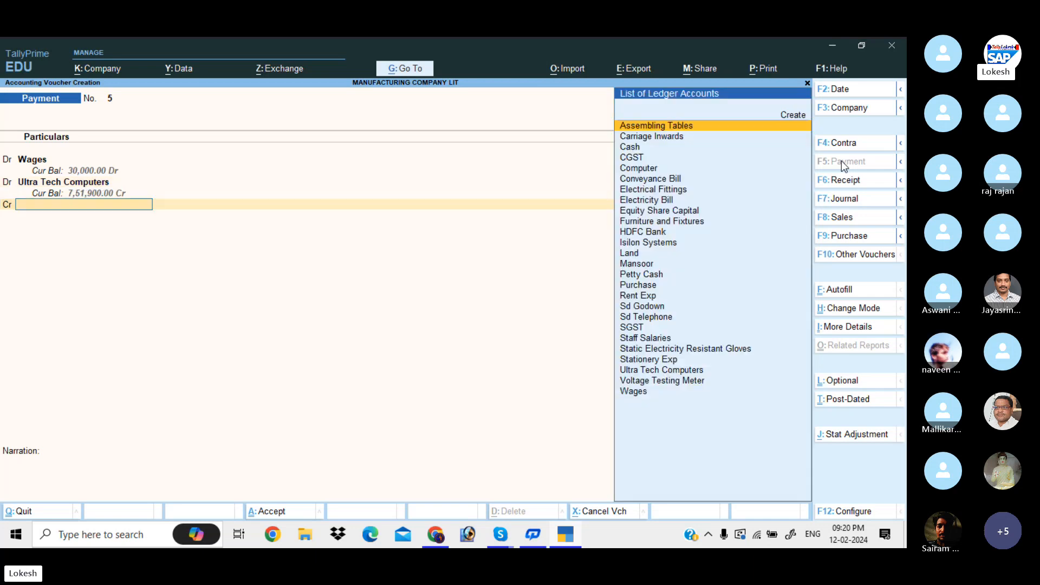
{"action": "type", "text": "h"}
{"action": "key", "text": "Return"}
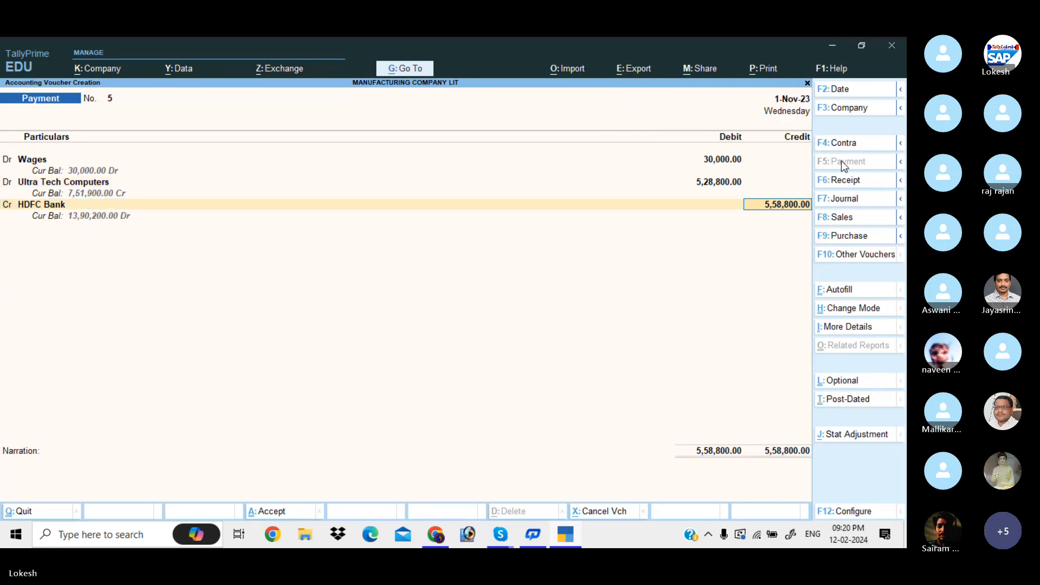
{"action": "key", "text": "ctrl+a"}
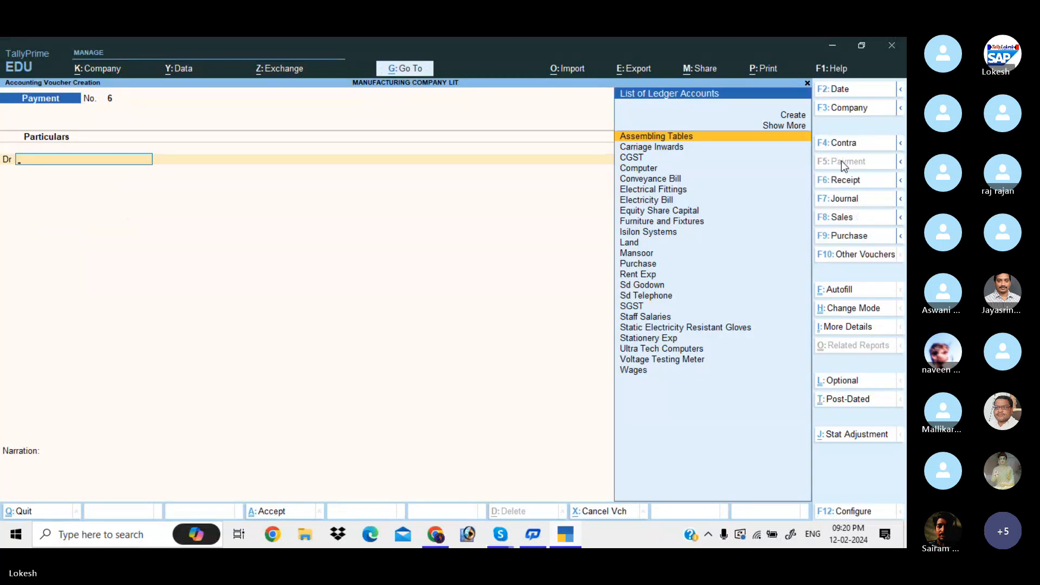
Step: Start a sales voucher and create Interflex Corporation under Sundry Debtors as its party, accepting the default party details
{"action": "left_click", "coordinate": [859, 222]}
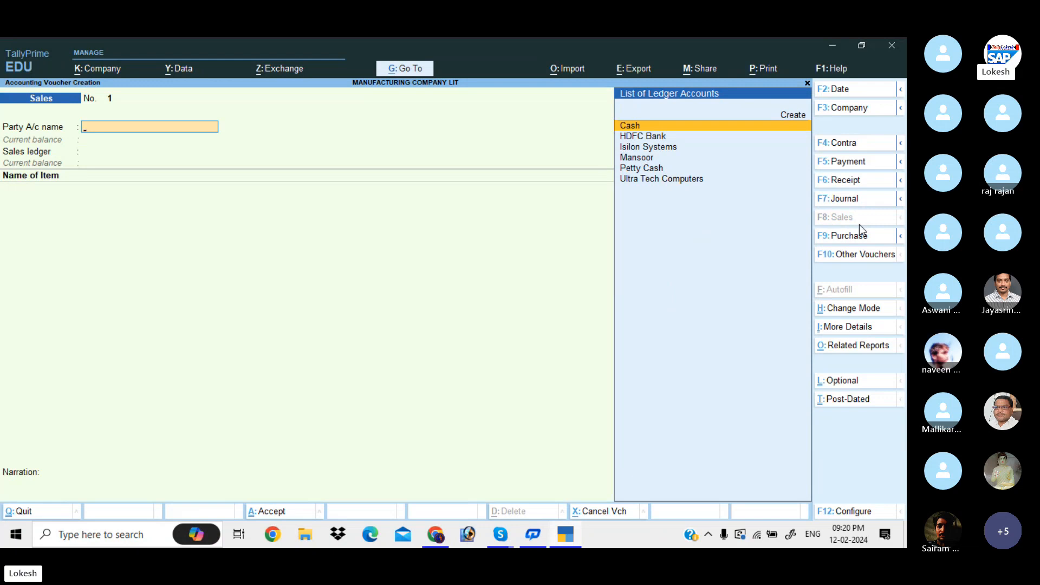
{"action": "key", "text": "alt+c"}
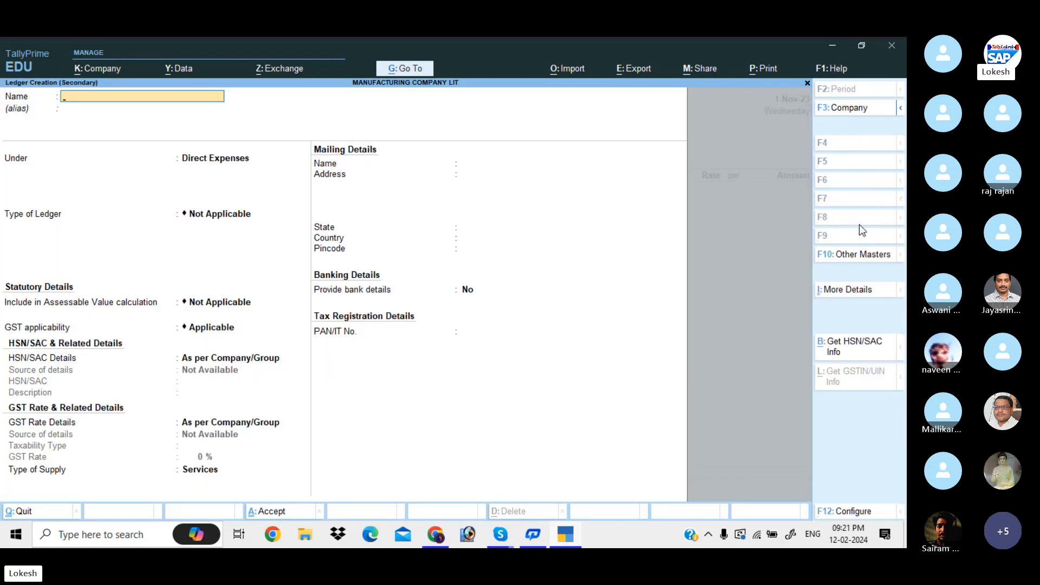
{"action": "type", "text": "Interf"}
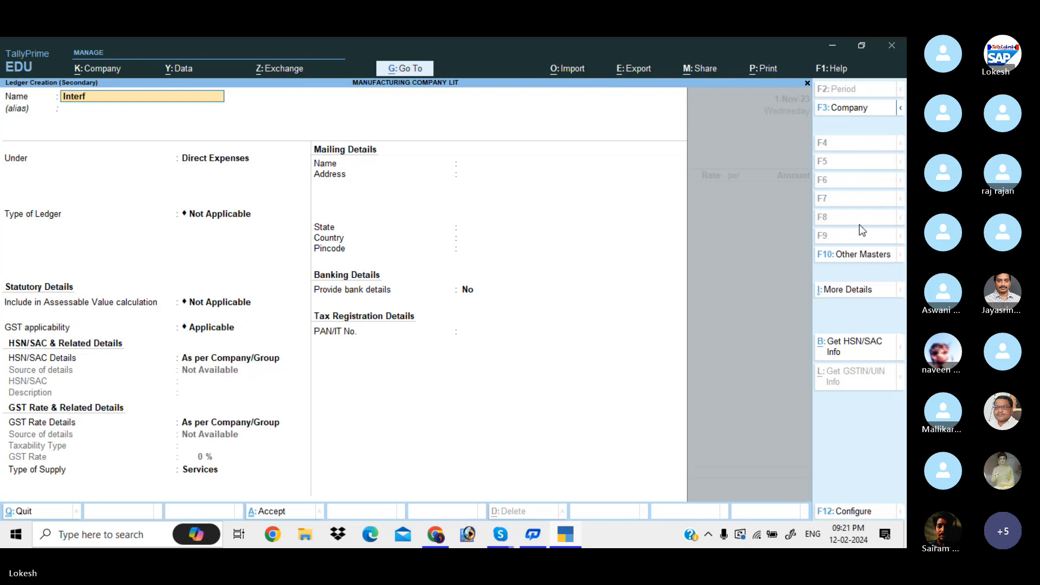
{"action": "type", "text": "lex Corporation"}
{"action": "key", "text": "Return"}
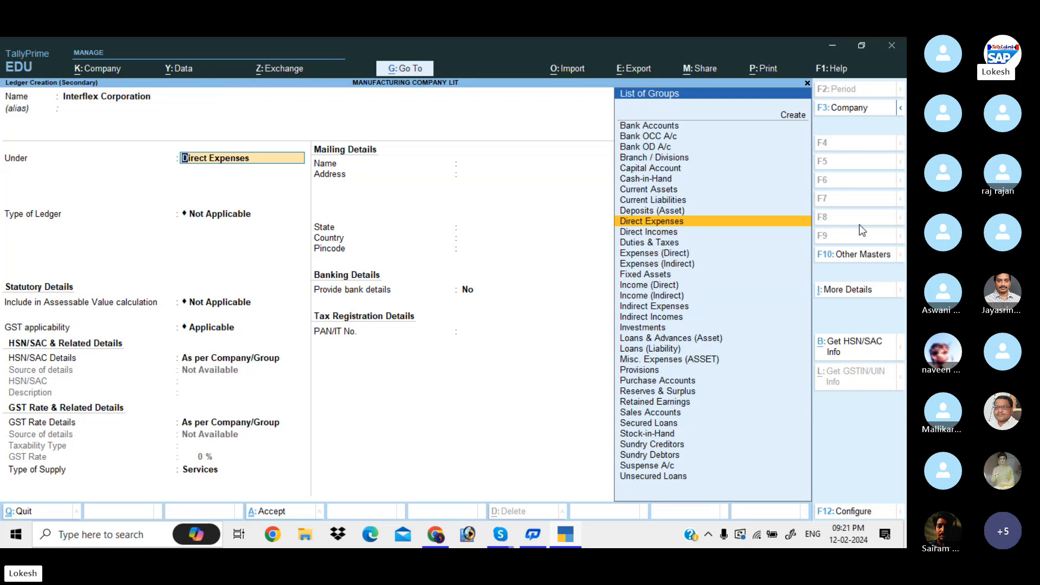
{"action": "type", "text": "Sun"}
{"action": "key", "text": "Down"}
{"action": "key", "text": "Return"}
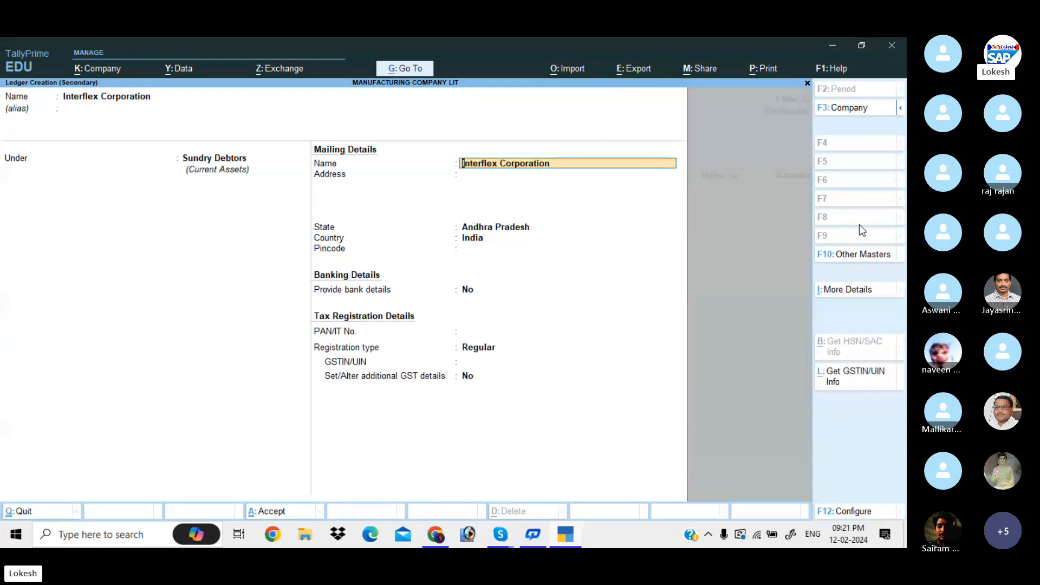
{"action": "key", "text": "ctrl+a"}
{"action": "key", "text": "ctrl+a"}
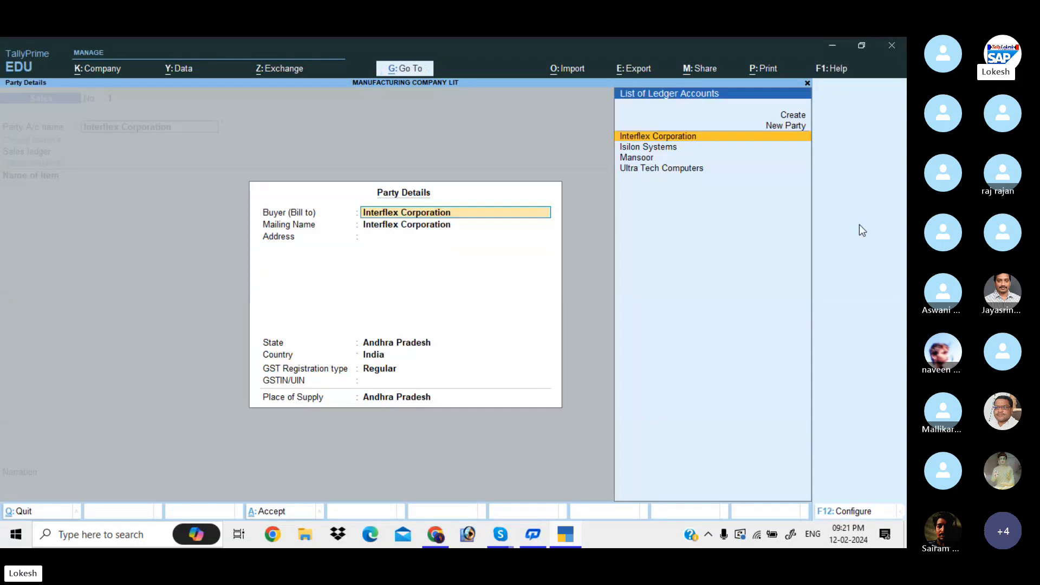
{"action": "key", "text": "ctrl+a"}
Step: Create a Sales ledger under Sales Accounts with Goods as the type of supply, and use it as the sales ledger
{"action": "key", "text": "Return"}
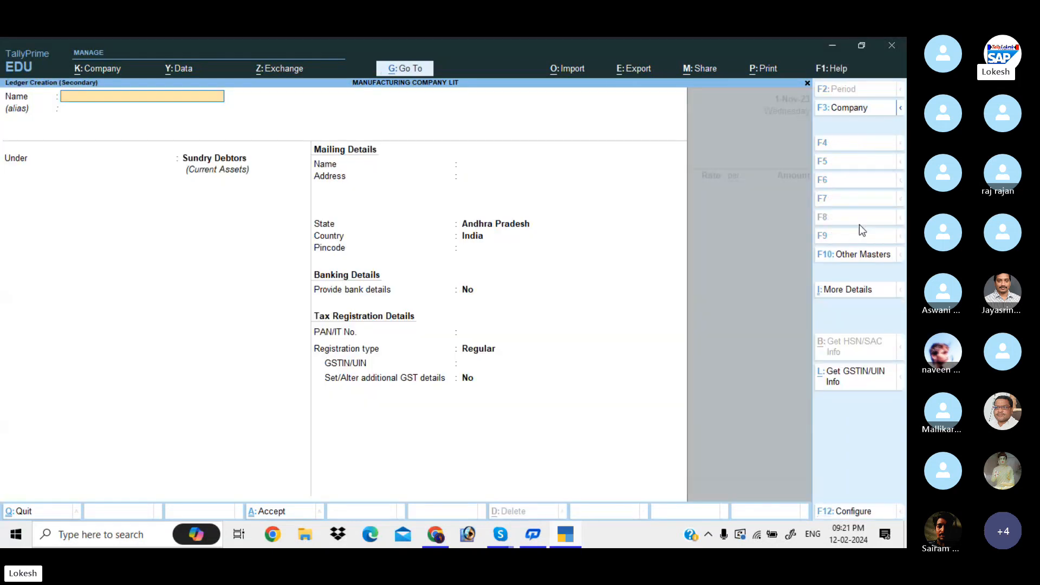
{"action": "type", "text": "Sales"}
{"action": "key", "text": "Return"}
{"action": "key", "text": "Return"}
{"action": "type", "text": "Sa"}
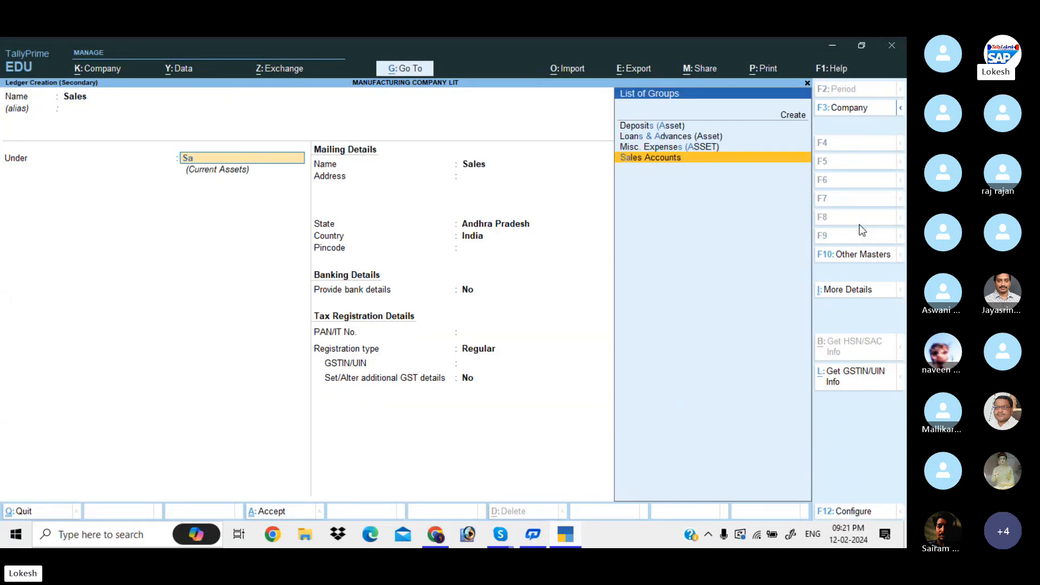
{"action": "key", "text": "Return"}
{"action": "key", "text": "Return"}
{"action": "key", "text": "Return"}
{"action": "key", "text": "Return"}
{"action": "key", "text": "Return"}
{"action": "key", "text": "Return"}
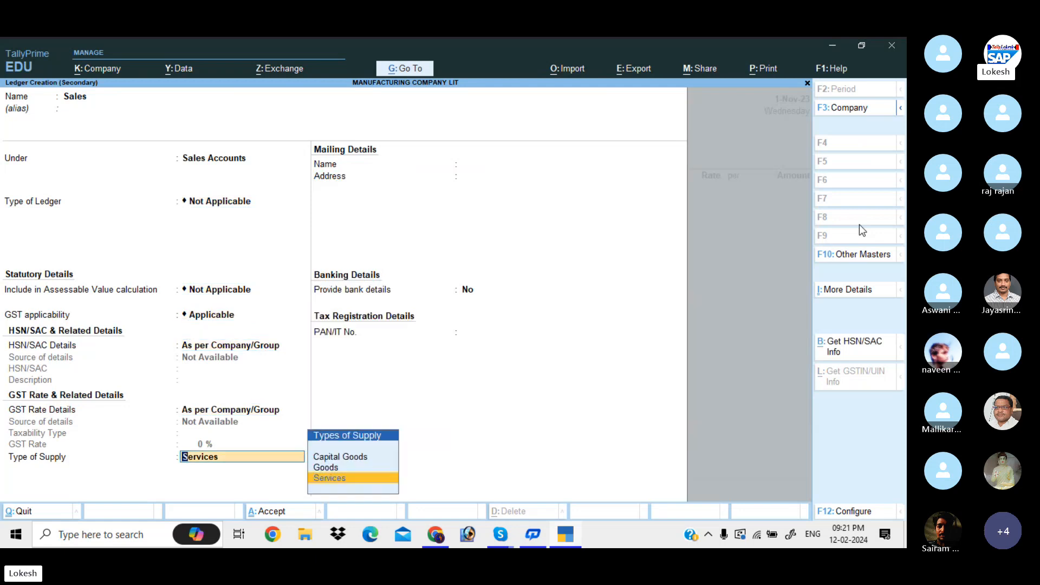
{"action": "key", "text": "Up"}
{"action": "key", "text": "Return"}
{"action": "key", "text": "Return"}
{"action": "key", "text": "Return"}
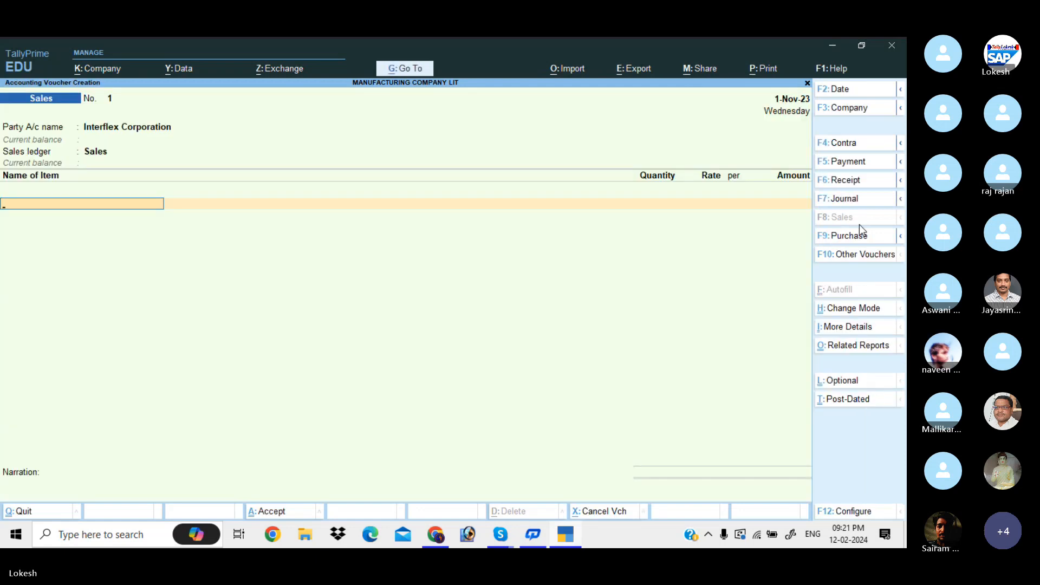
Step: Add 10 nos of Computer P4 at a rate of 24,500 to the sales voucher and end the item list
{"action": "type", "text": "C"}
{"action": "key", "text": "Down"}
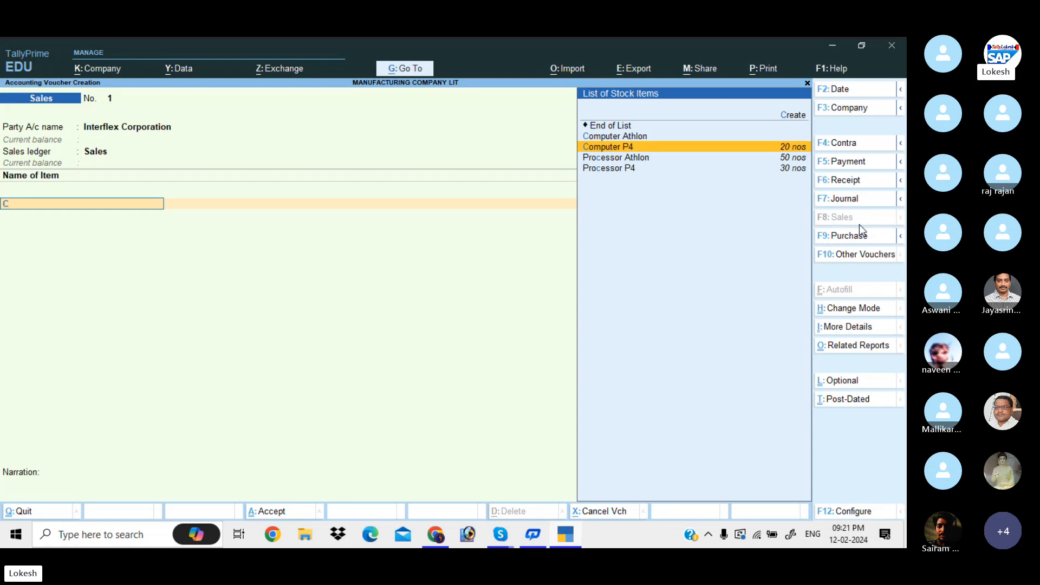
{"action": "key", "text": "Return"}
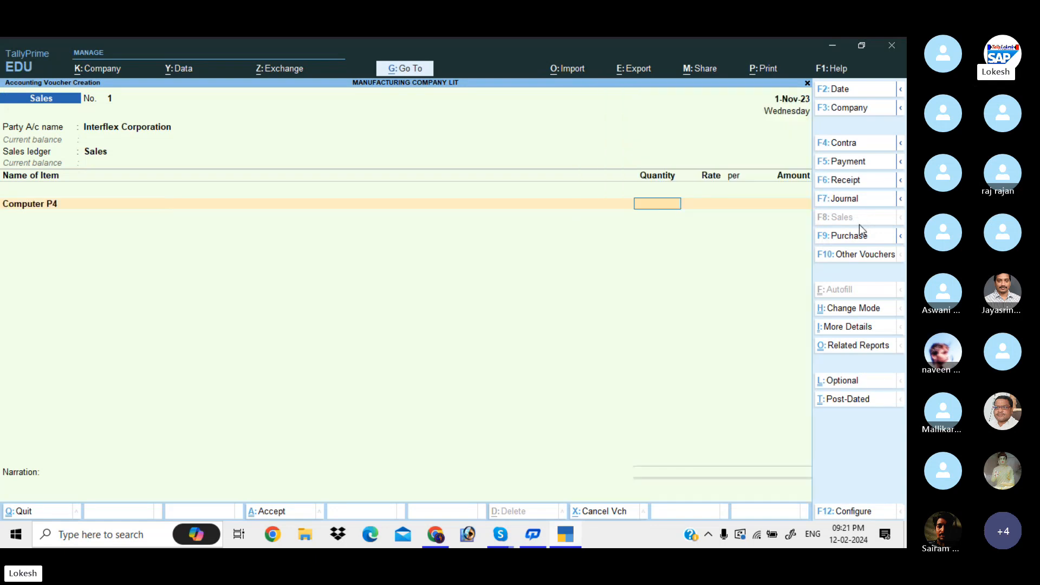
{"action": "type", "text": "10"}
{"action": "key", "text": "Return"}
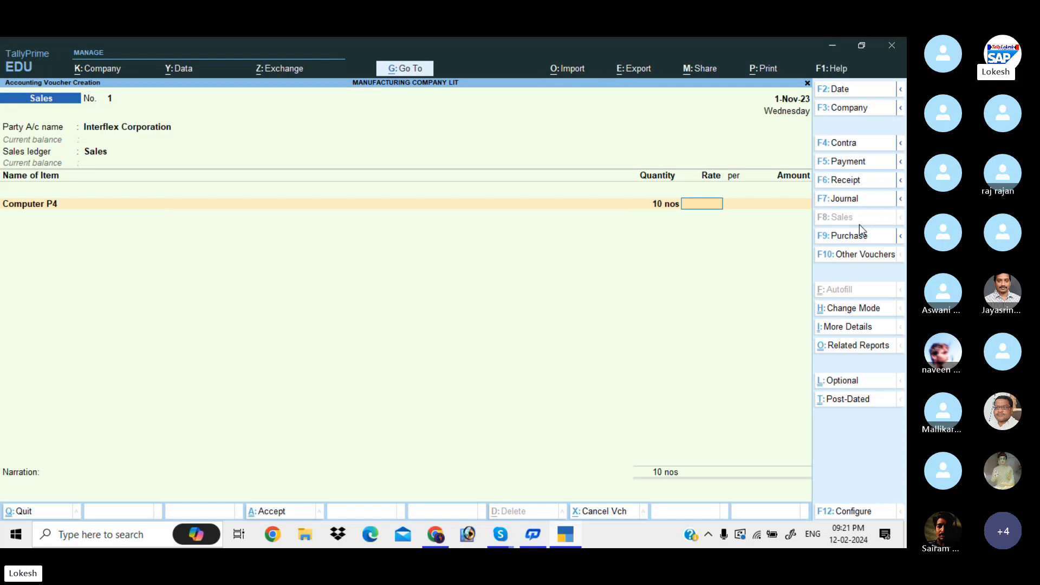
{"action": "type", "text": "24500"}
{"action": "key", "text": "Return"}
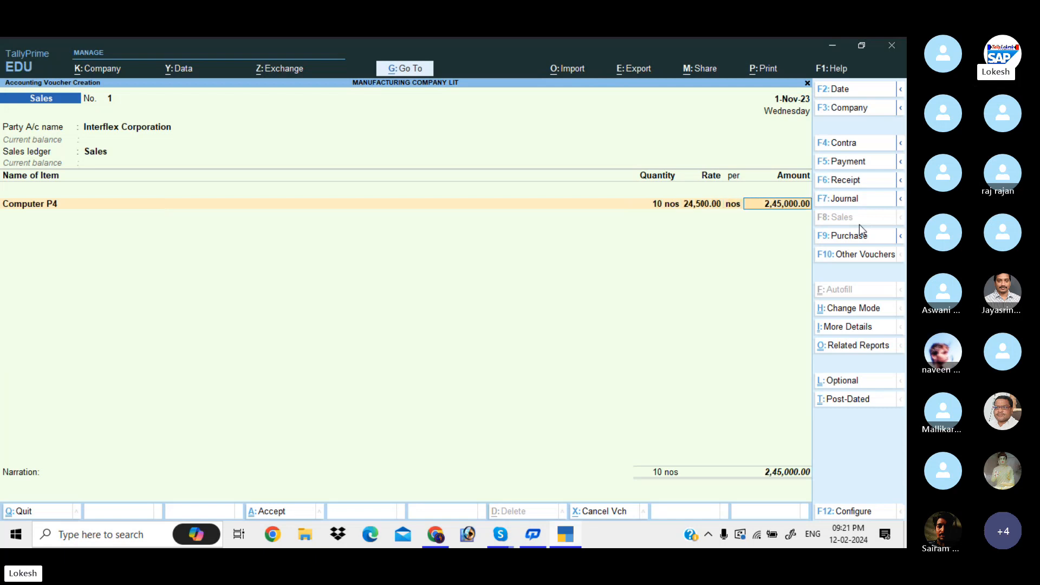
{"action": "key", "text": "Return"}
{"action": "key", "text": "Return"}
Step: Add the CGST and SGST ledgers to the sales voucher with their calculated amounts
{"action": "type", "text": "Cg"}
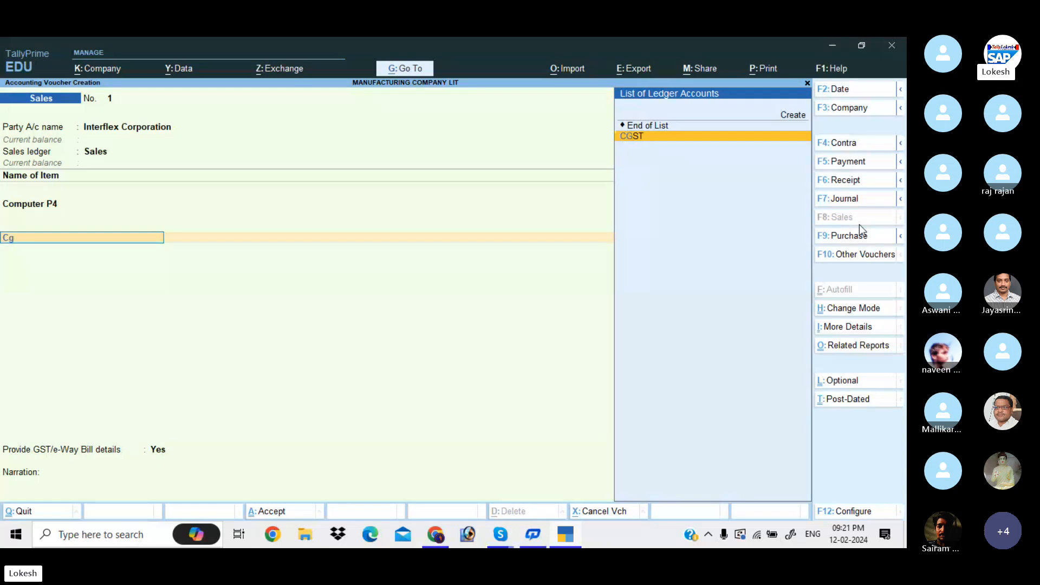
{"action": "key", "text": "Return"}
{"action": "key", "text": "Return"}
{"action": "key", "text": "Down"}
{"action": "key", "text": "Down"}
{"action": "key", "text": "Down"}
{"action": "key", "text": "Return"}
{"action": "key", "text": "Return"}
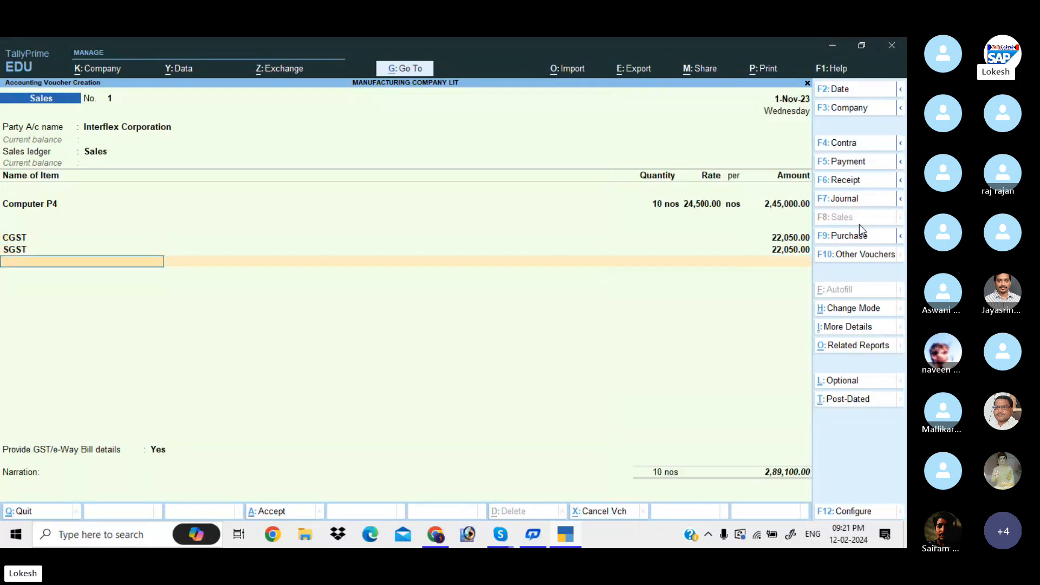
Step: Set Provide GST/e-Way Bill details to No, save the sales voucher without narration, and decline e-Way Bill generation
{"action": "key", "text": "Return"}
{"action": "key", "text": "Up"}
{"action": "key", "text": "Return"}
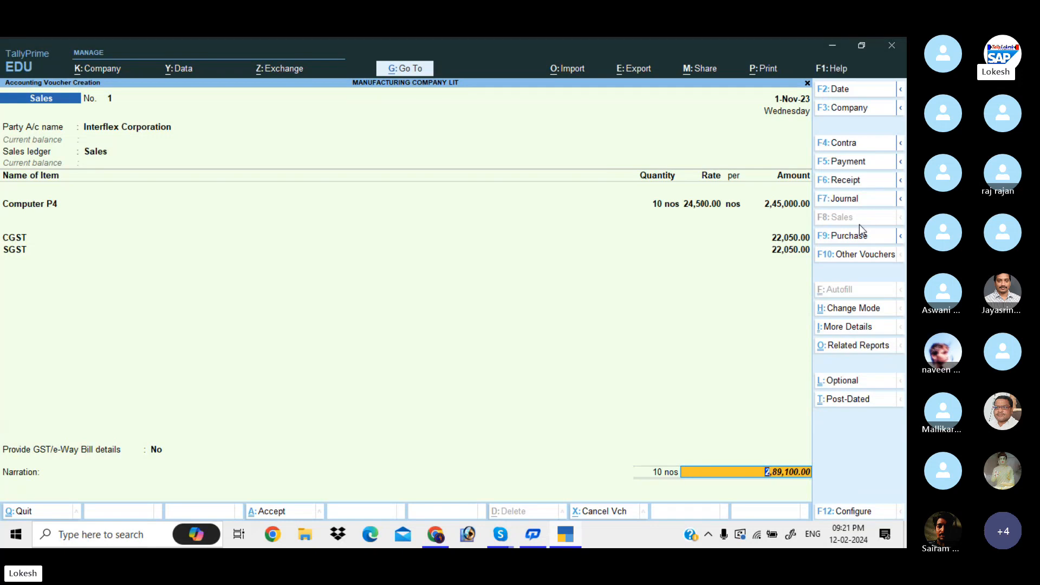
{"action": "key", "text": "Return"}
{"action": "key", "text": "Return"}
{"action": "key", "text": "Return"}
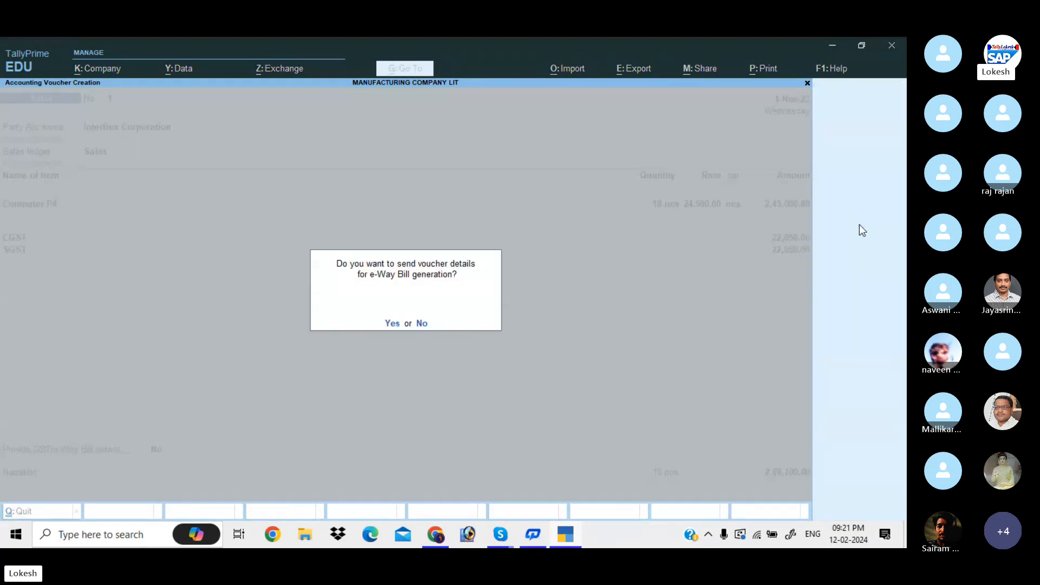
{"action": "key", "text": "n"}
Step: Quit voucher entry and view the Day Book for 1-Nov-23
{"action": "key", "text": "Escape"}
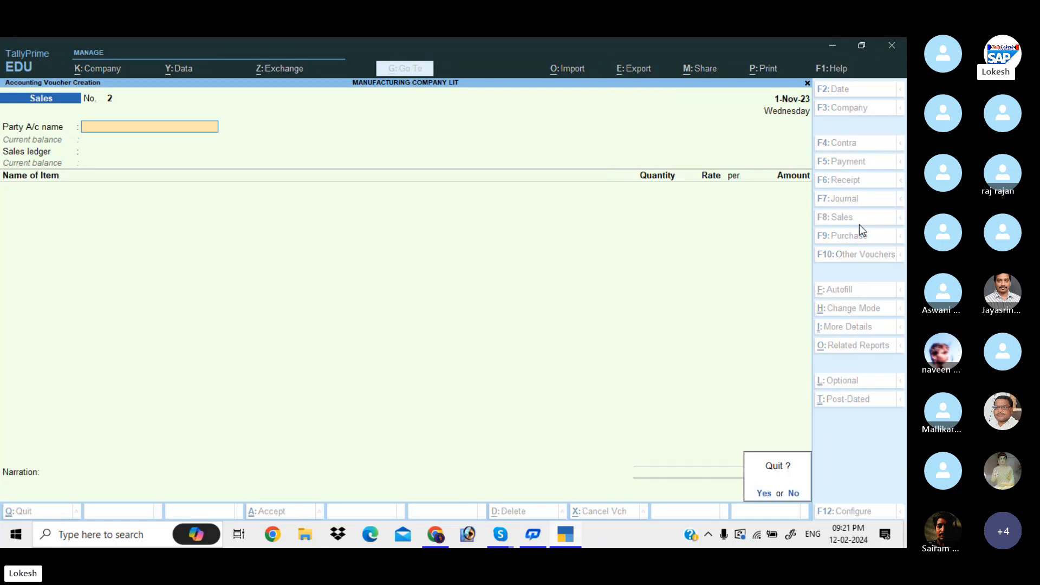
{"action": "key", "text": "Return"}
{"action": "key", "text": "Return"}
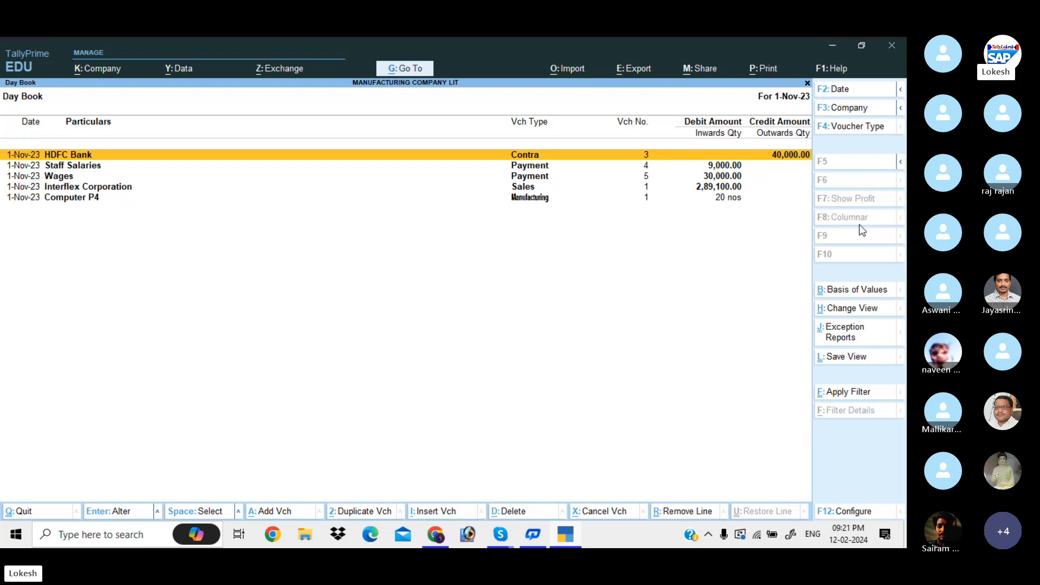
Step: Leave the Day Book and open the Profit & Loss A/c in detailed format
{"action": "key", "text": "Escape"}
{"action": "key", "text": "Down"}
{"action": "key", "text": "Down"}
{"action": "key", "text": "Down"}
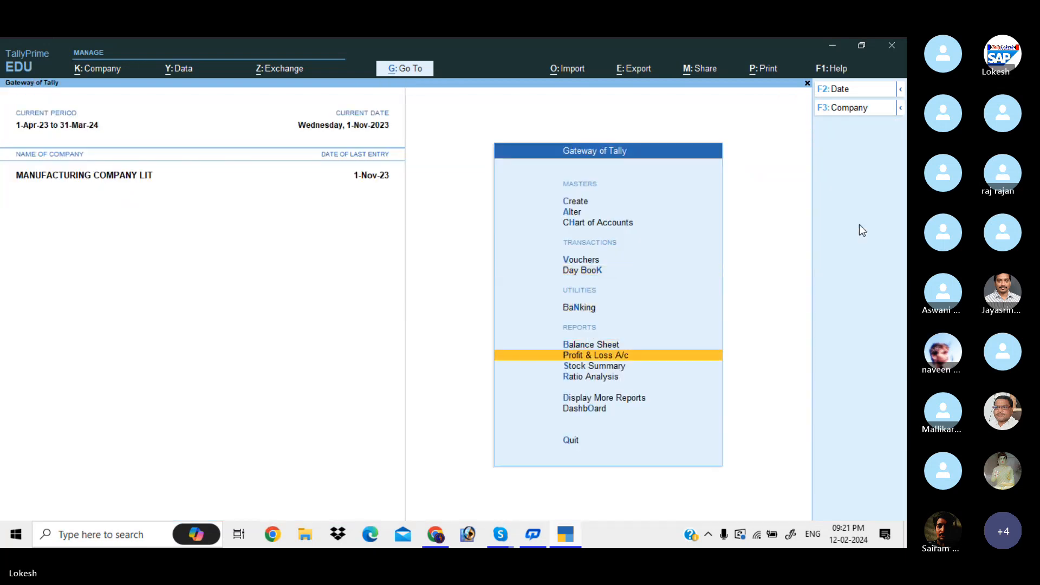
{"action": "key", "text": "Up"}
{"action": "key", "text": "Down"}
{"action": "key", "text": "Return"}
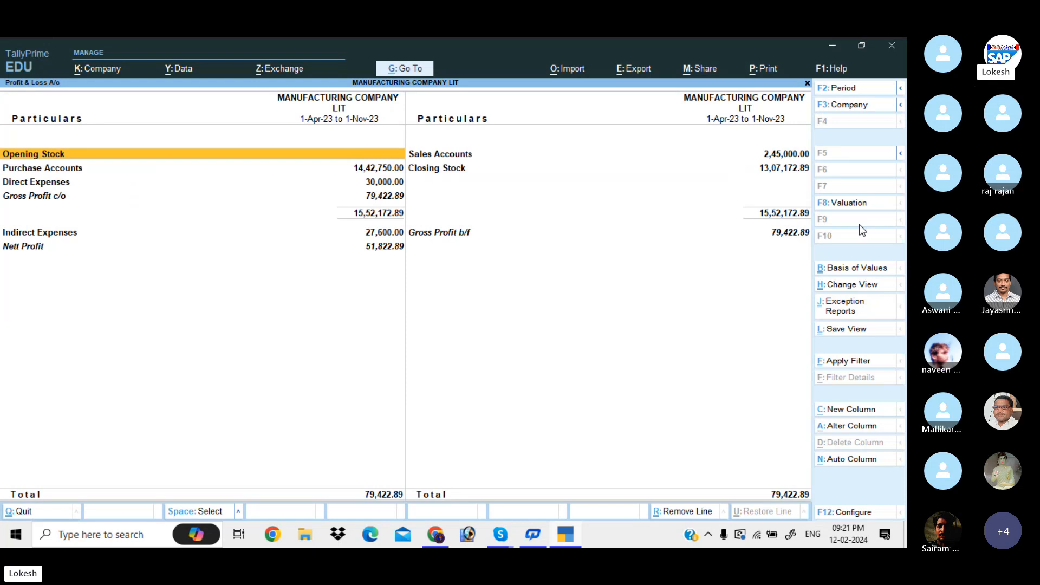
{"action": "key", "text": "alt+F5"}
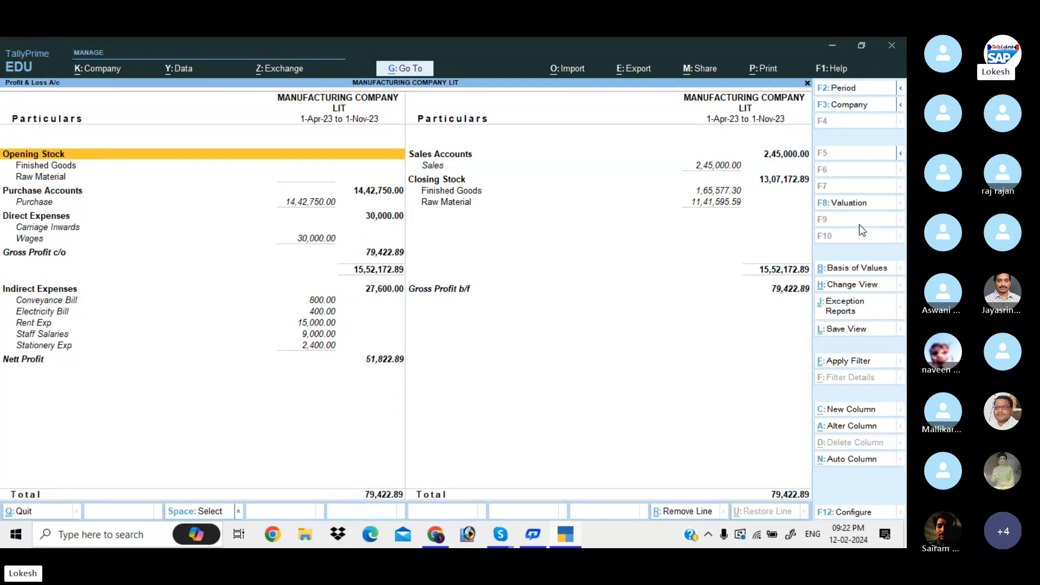
Step: Examine the detailed Profit & Loss lines from Opening Stock through the expenses down to Nett Profit
{"action": "key", "text": "Down"}
{"action": "key", "text": "Down"}
{"action": "key", "text": "Down"}
{"action": "key", "text": "Down"}
{"action": "key", "text": "Down"}
{"action": "key", "text": "Down"}
{"action": "key", "text": "Down"}
{"action": "key", "text": "Down"}
{"action": "key", "text": "Down"}
{"action": "key", "text": "Down"}
{"action": "key", "text": "Down"}
{"action": "key", "text": "Down"}
{"action": "key", "text": "Down"}
{"action": "key", "text": "Down"}
{"action": "key", "text": "Down"}
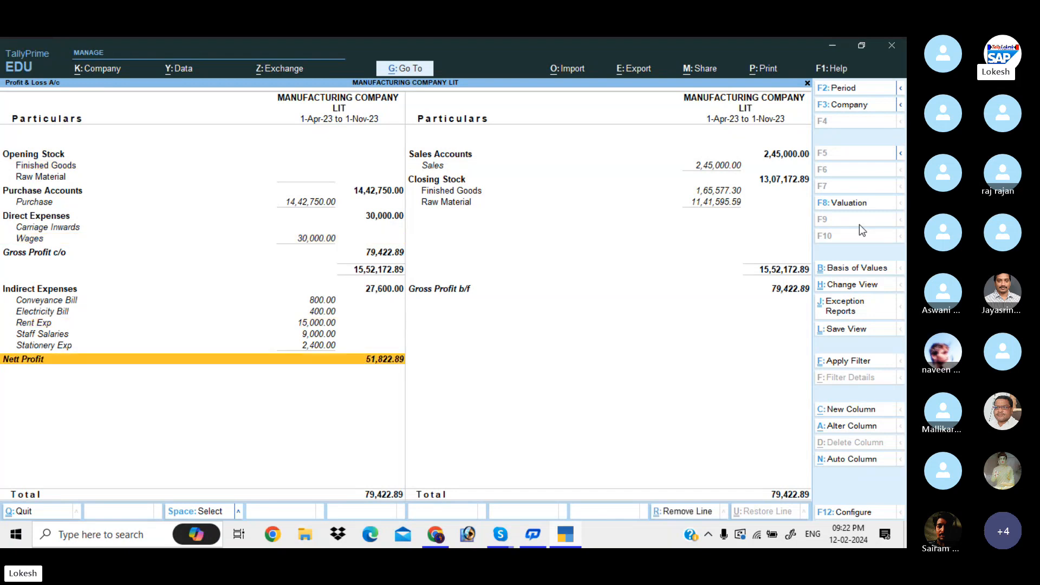
Step: Close the Profit & Loss A/c and view the Balance Sheet
{"action": "key", "text": "Escape"}
{"action": "key", "text": "Up"}
{"action": "key", "text": "Return"}
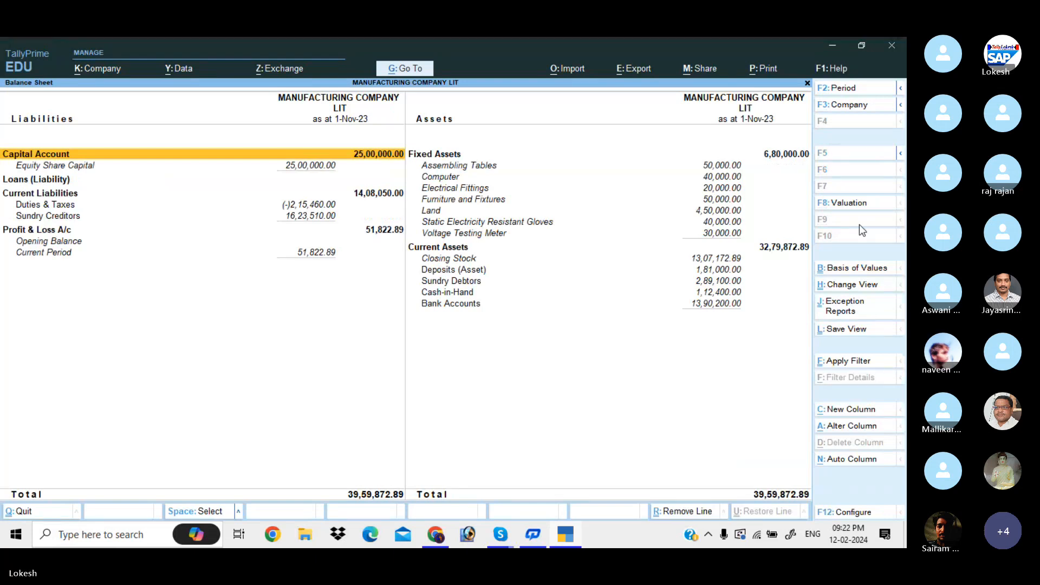
Step: Close the Balance Sheet and open the Stock Summary in detailed format with the individual stock items
{"action": "key", "text": "Escape"}
{"action": "key", "text": "Down"}
{"action": "key", "text": "Down"}
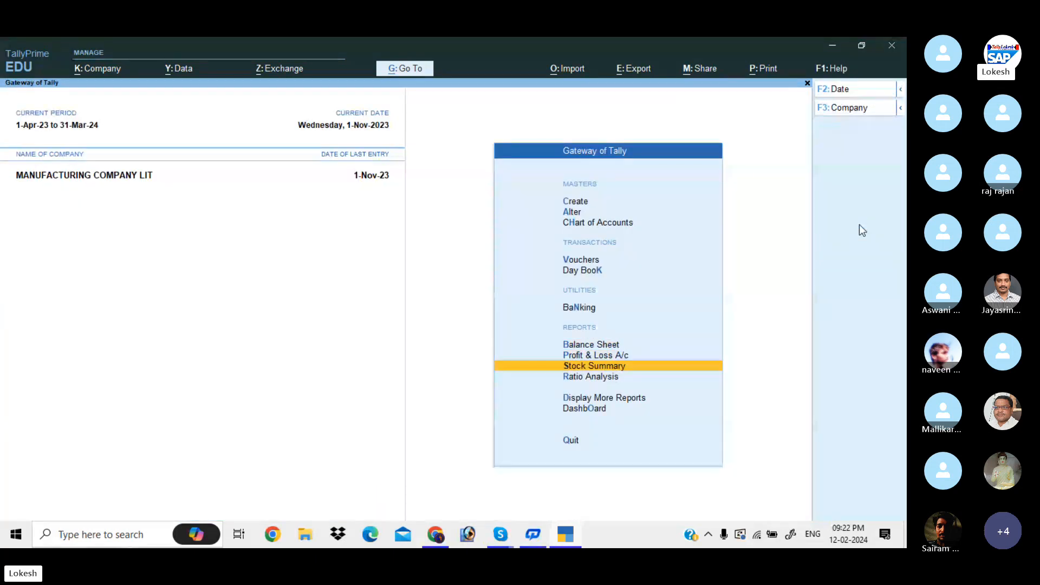
{"action": "key", "text": "Return"}
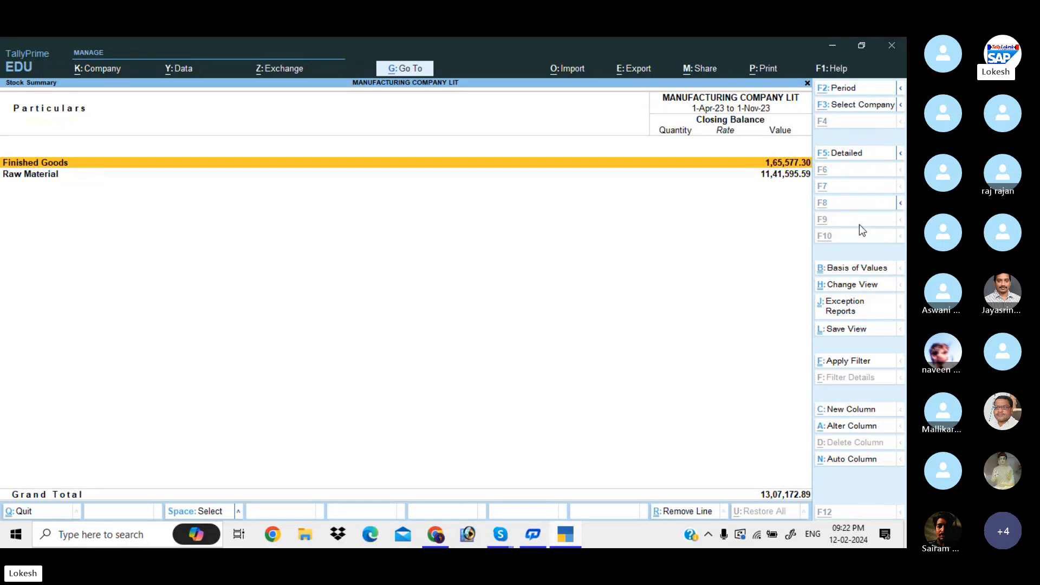
{"action": "key", "text": "alt+F5"}
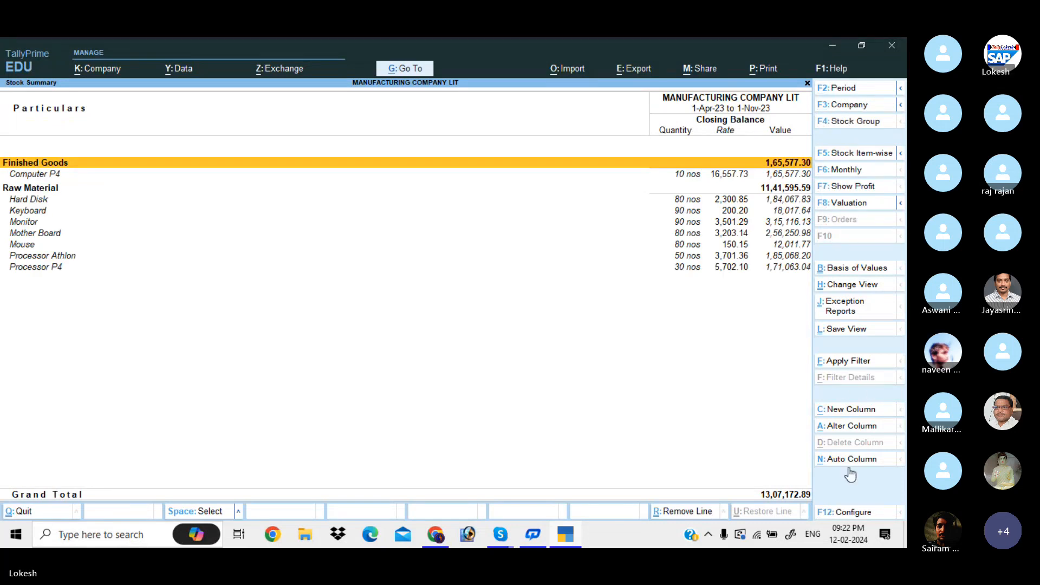
Step: Configure the Stock Summary to show Goods Inwards and Goods Outwards alongside the closing balance
{"action": "left_click", "coordinate": [859, 513]}
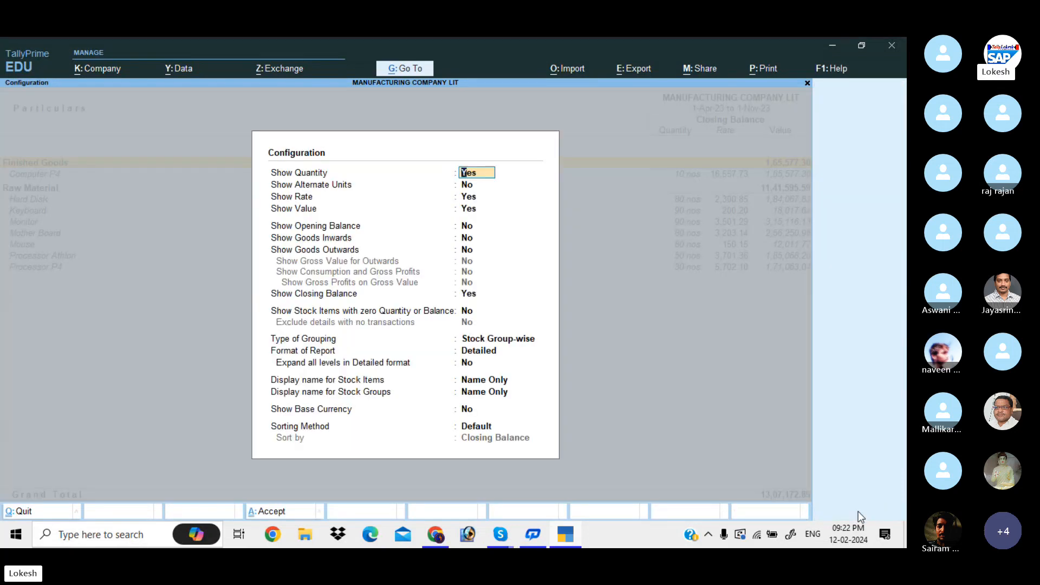
{"action": "key", "text": "Down"}
{"action": "key", "text": "Down"}
{"action": "key", "text": "Down"}
{"action": "key", "text": "Down"}
{"action": "key", "text": "Down"}
{"action": "type", "text": "y"}
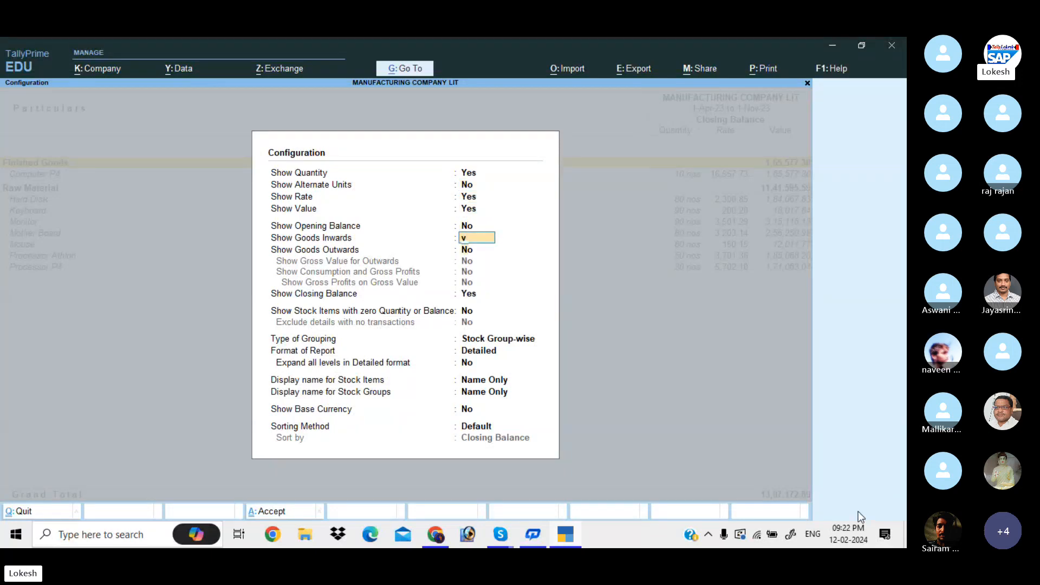
{"action": "key", "text": "Return"}
{"action": "type", "text": "y"}
{"action": "key", "text": "Return"}
{"action": "key", "text": "Down"}
{"action": "key", "text": "Down"}
{"action": "key", "text": "Down"}
{"action": "key", "text": "Down"}
{"action": "key", "text": "Down"}
{"action": "key", "text": "Down"}
{"action": "key", "text": "Down"}
{"action": "key", "text": "Down"}
{"action": "key", "text": "Down"}
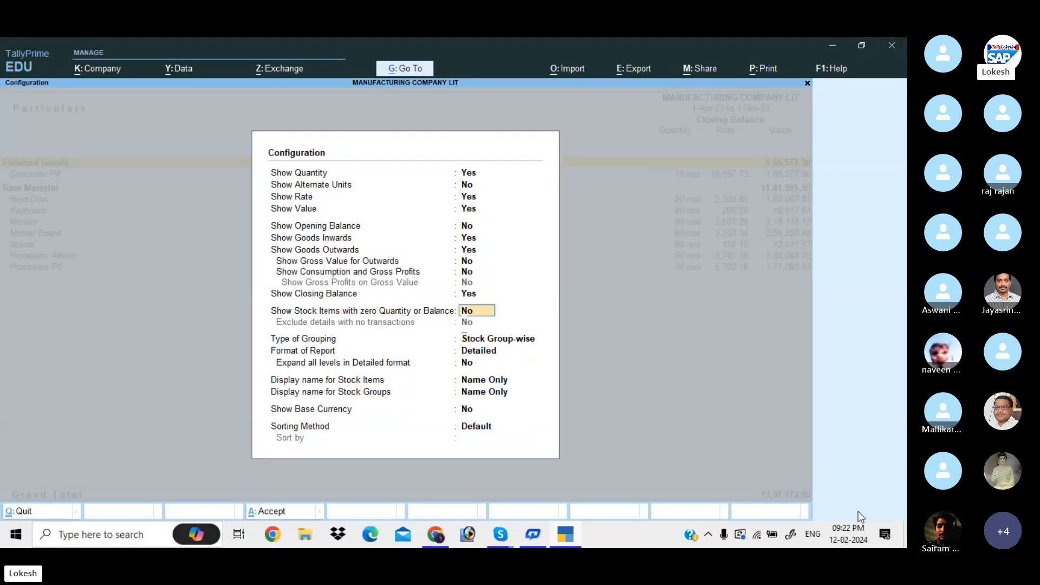
{"action": "key", "text": "Return"}
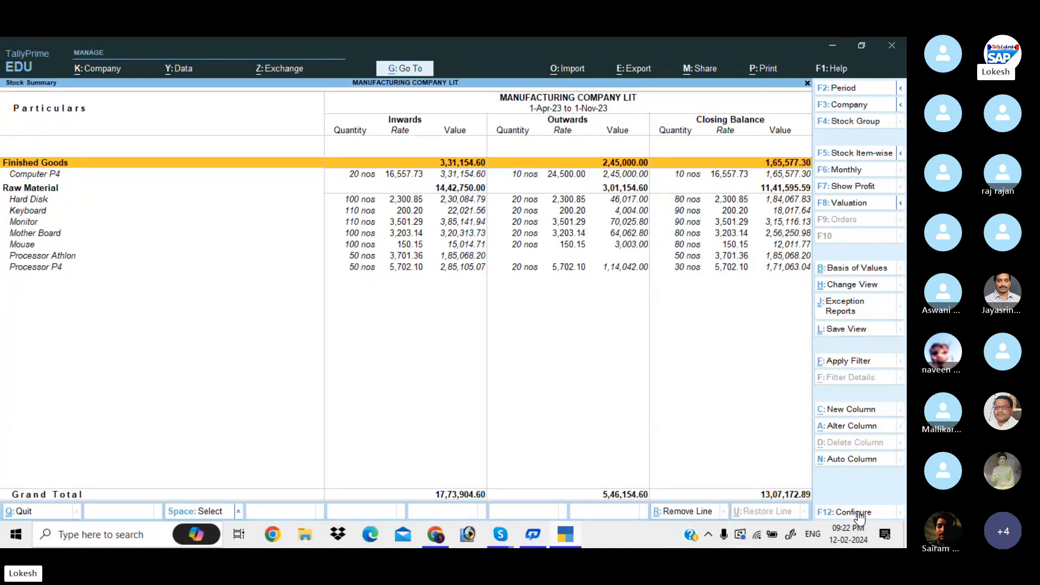
Step: Close the Stock Summary and view the Dashboard tiles down to Inventory Details
{"action": "key", "text": "Escape"}
{"action": "key", "text": "Down"}
{"action": "key", "text": "Down"}
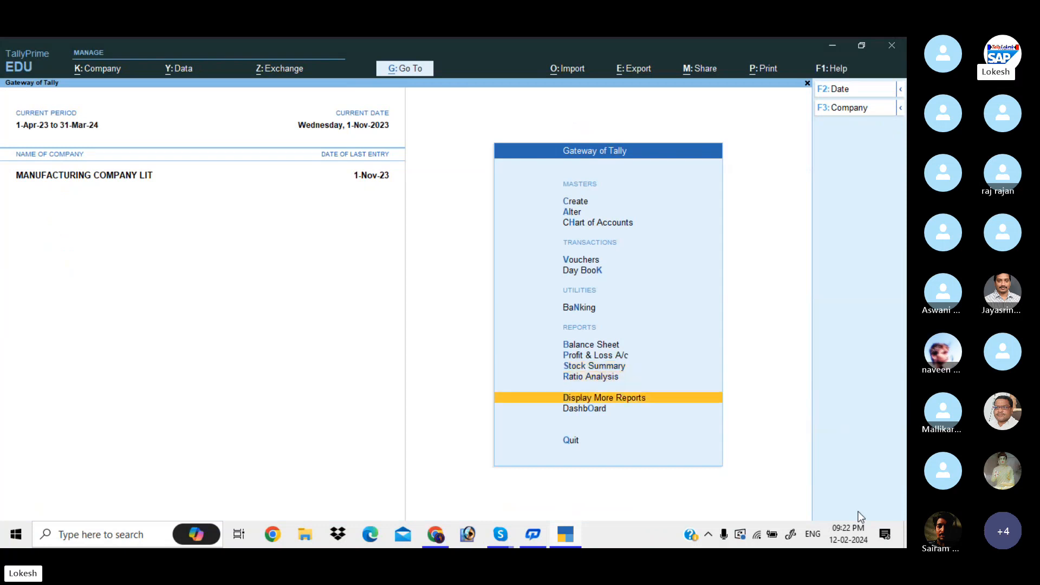
{"action": "key", "text": "o"}
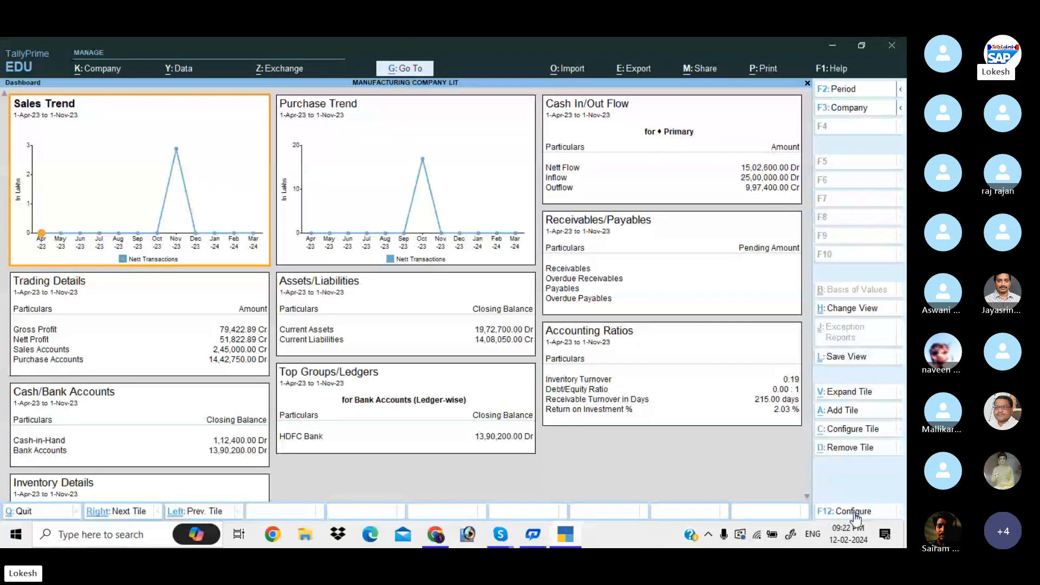
{"action": "left_click", "coordinate": [807, 496]}
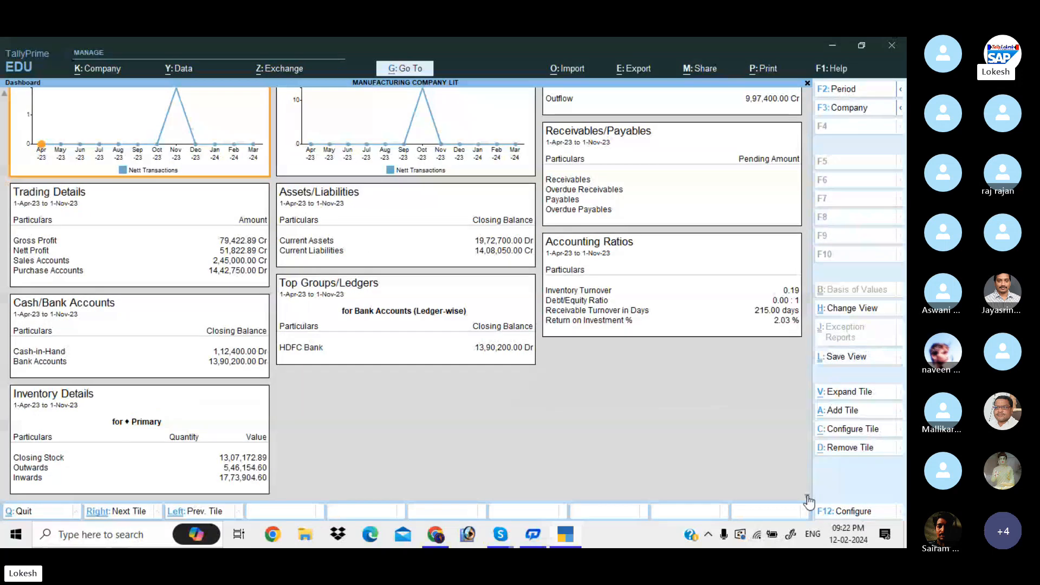
Step: Close the Dashboard and view the monthly Sales Register from the Account Books
{"action": "key", "text": "Escape"}
{"action": "key", "text": "Up"}
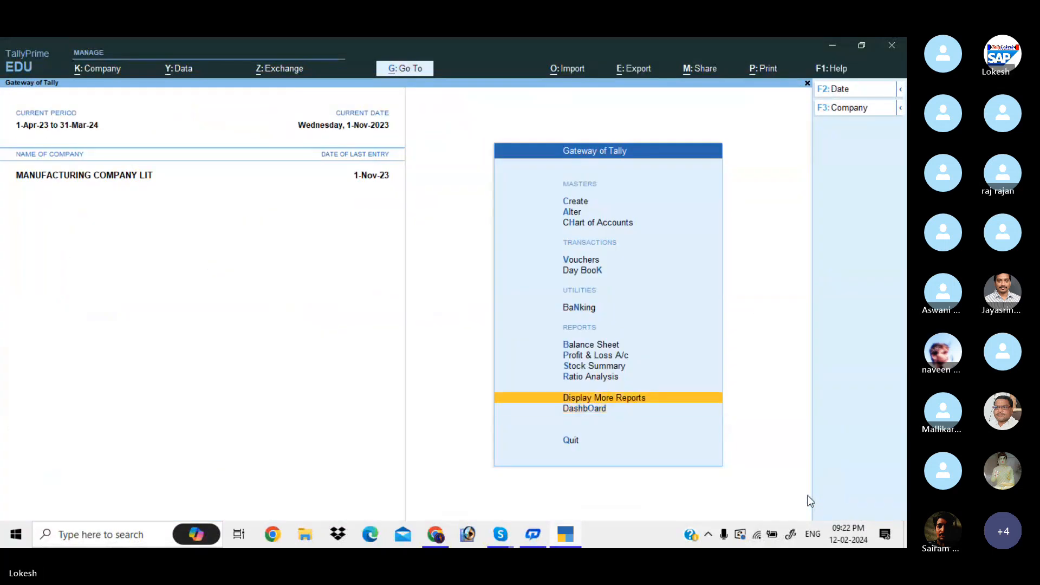
{"action": "key", "text": "Return"}
{"action": "key", "text": "Down"}
{"action": "key", "text": "Down"}
{"action": "key", "text": "Down"}
{"action": "key", "text": "Down"}
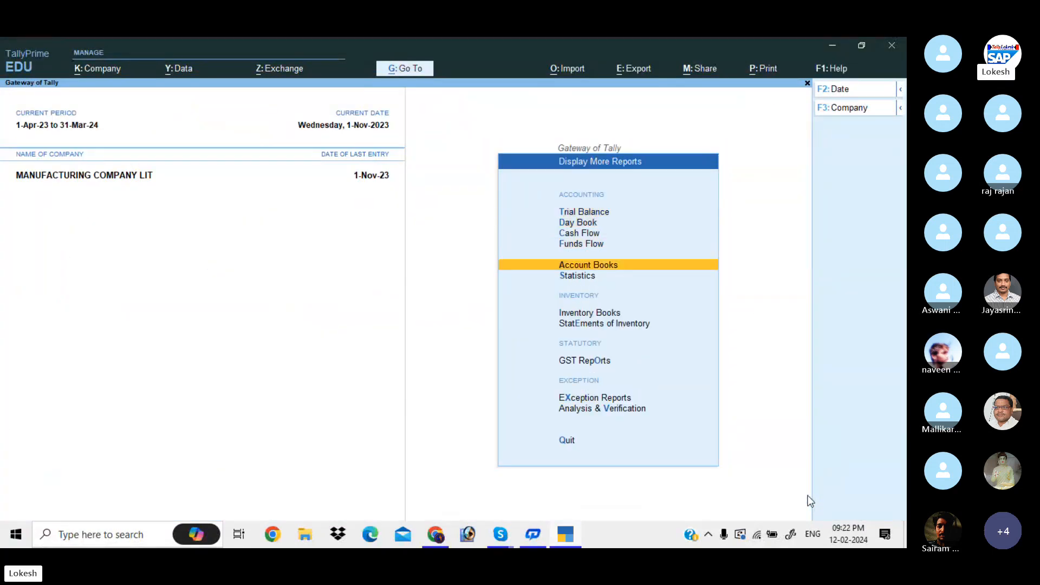
{"action": "key", "text": "Return"}
{"action": "key", "text": "Down"}
{"action": "key", "text": "Down"}
{"action": "key", "text": "Down"}
{"action": "key", "text": "Down"}
{"action": "key", "text": "Down"}
{"action": "key", "text": "Down"}
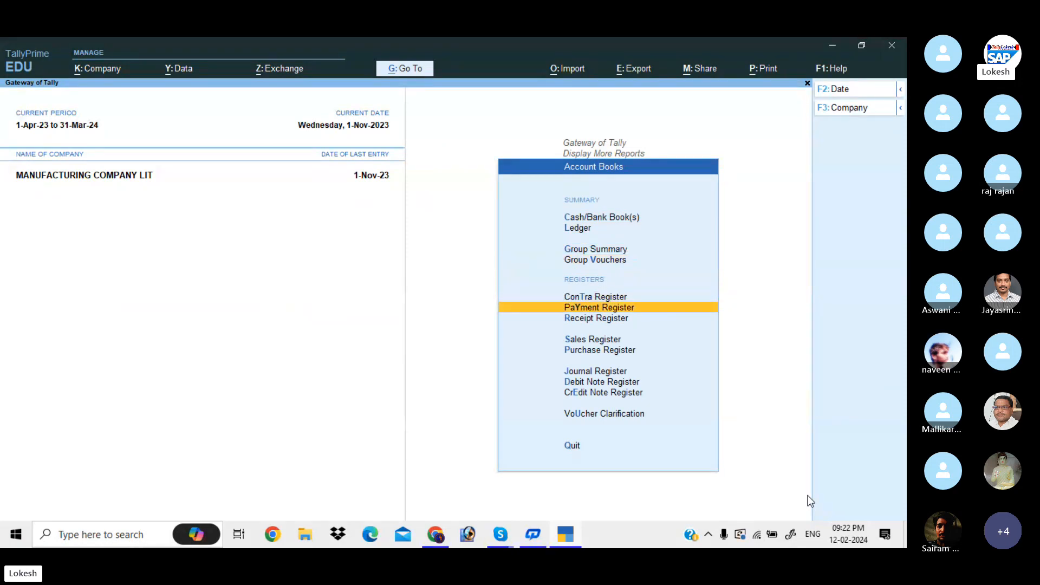
{"action": "key", "text": "Return"}
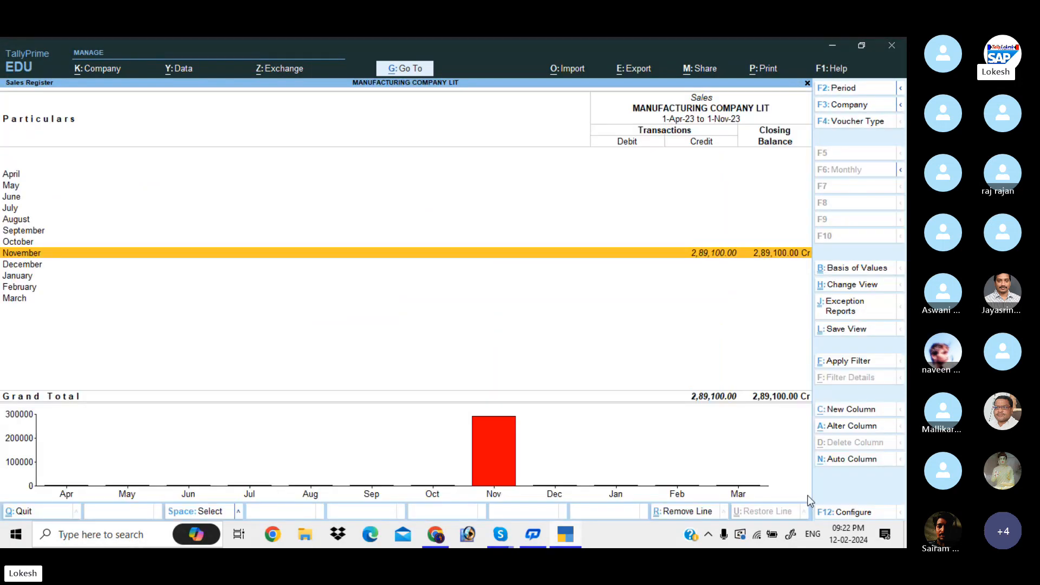
Step: Leave the Sales Register and start a new Manufacturing inventory voucher
{"action": "key", "text": "Escape"}
{"action": "key", "text": "Escape"}
{"action": "key", "text": "Escape"}
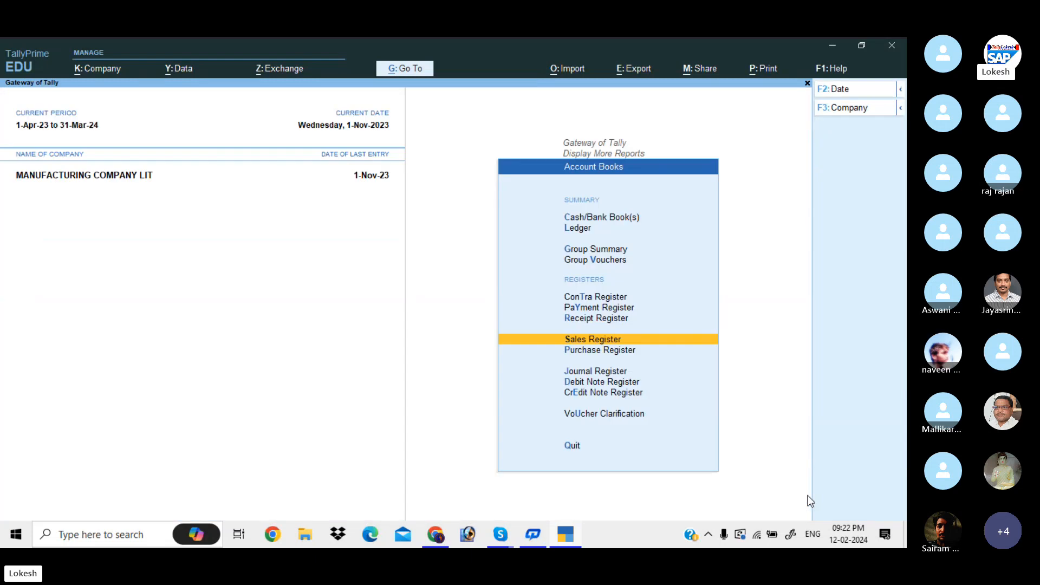
{"action": "key", "text": "Up"}
{"action": "key", "text": "Up"}
{"action": "key", "text": "Up"}
{"action": "key", "text": "Up"}
{"action": "key", "text": "Up"}
{"action": "key", "text": "Up"}
{"action": "key", "text": "Up"}
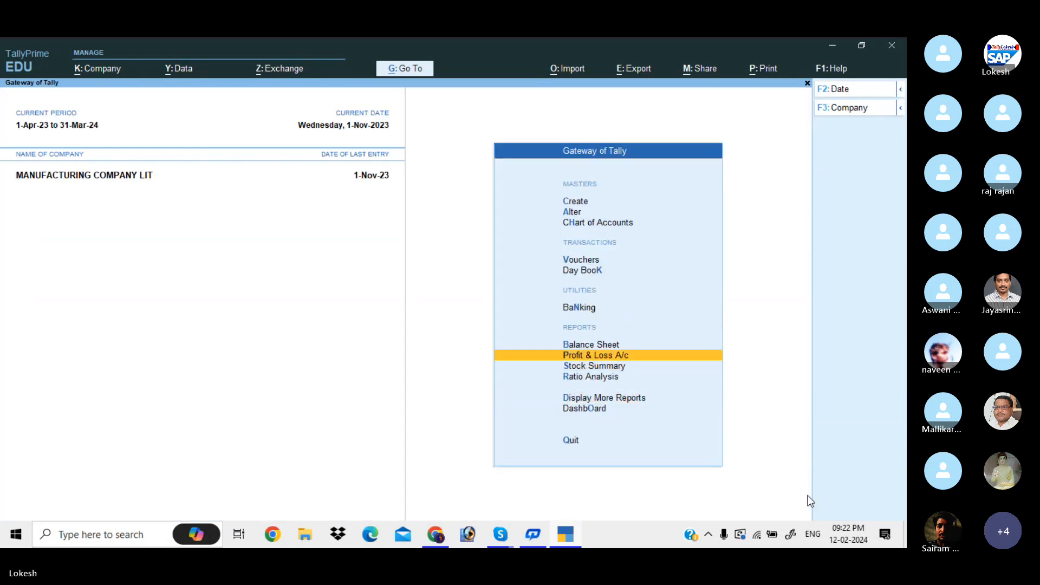
{"action": "key", "text": "Return"}
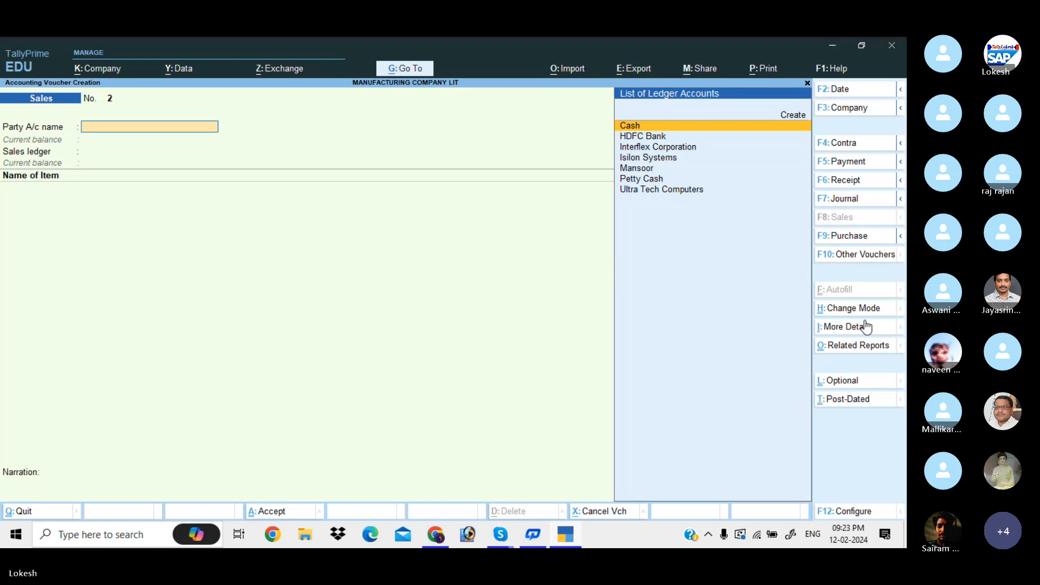
{"action": "left_click", "coordinate": [865, 255]}
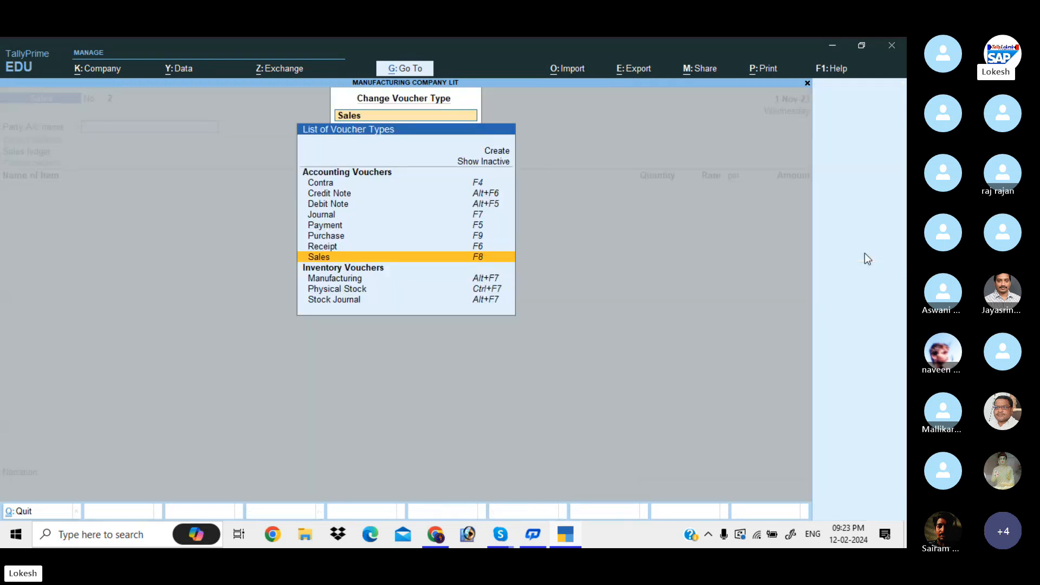
{"action": "key", "text": "Down"}
{"action": "key", "text": "Down"}
{"action": "key", "text": "Return"}
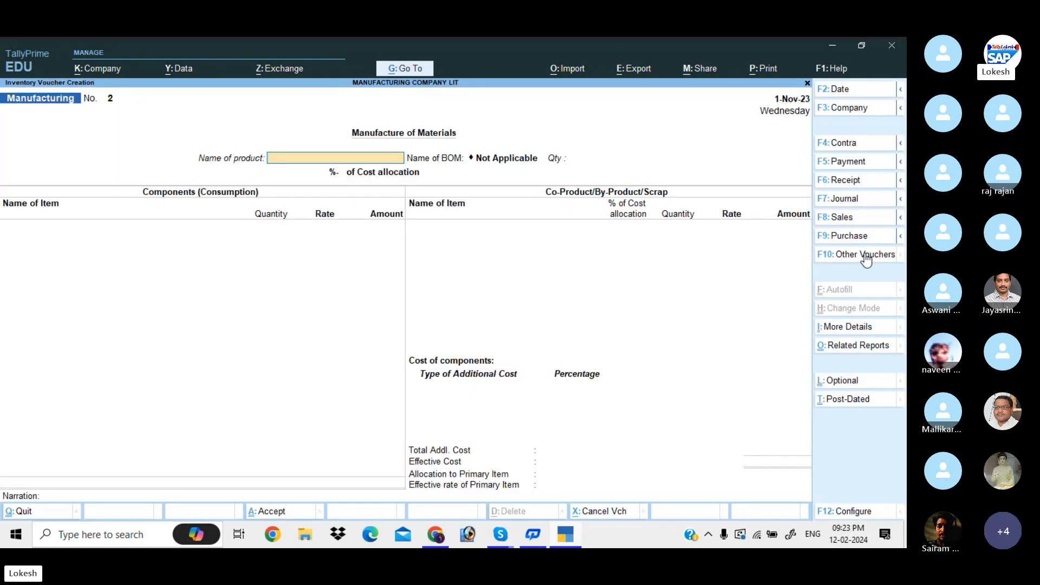
Step: Date the manufacturing voucher 1-Dec-23 and set it to produce 10 nos of Computer Athlon
{"action": "left_click", "coordinate": [851, 91]}
{"action": "type", "text": "1-11"}
{"action": "key", "text": "Return"}
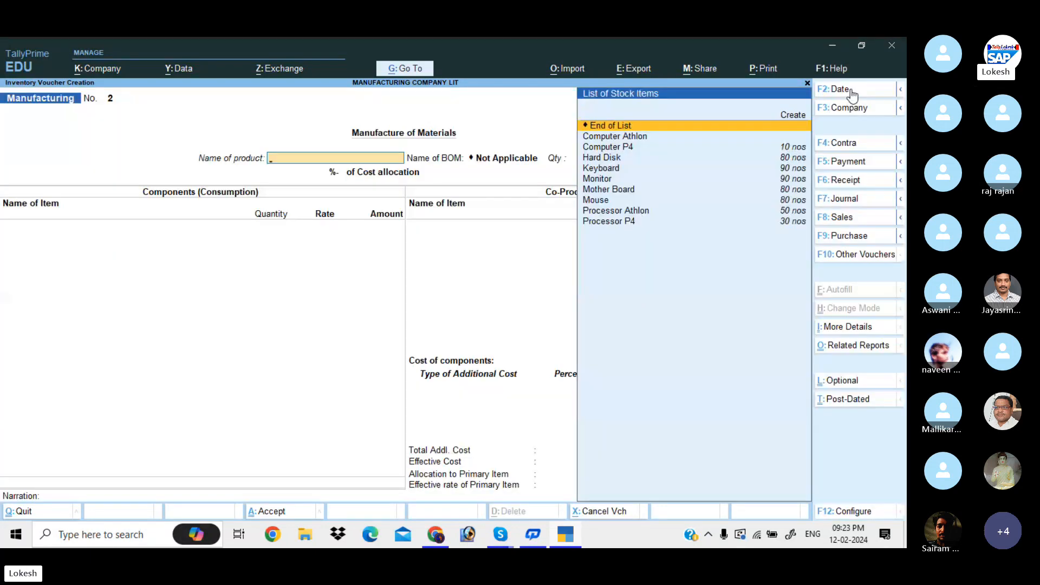
{"action": "key", "text": "Down"}
{"action": "key", "text": "Return"}
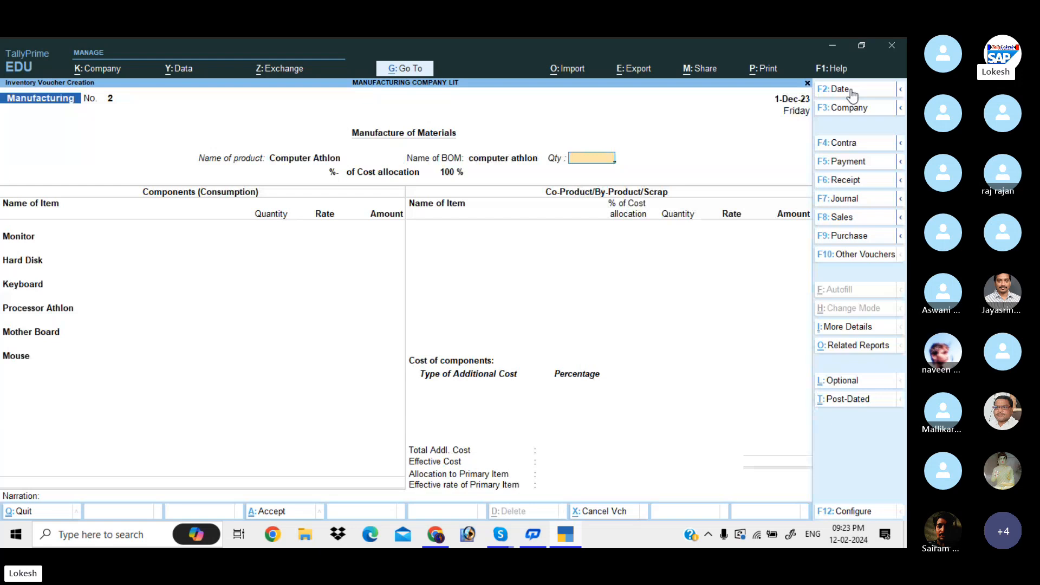
{"action": "type", "text": "10"}
{"action": "key", "text": "Return"}
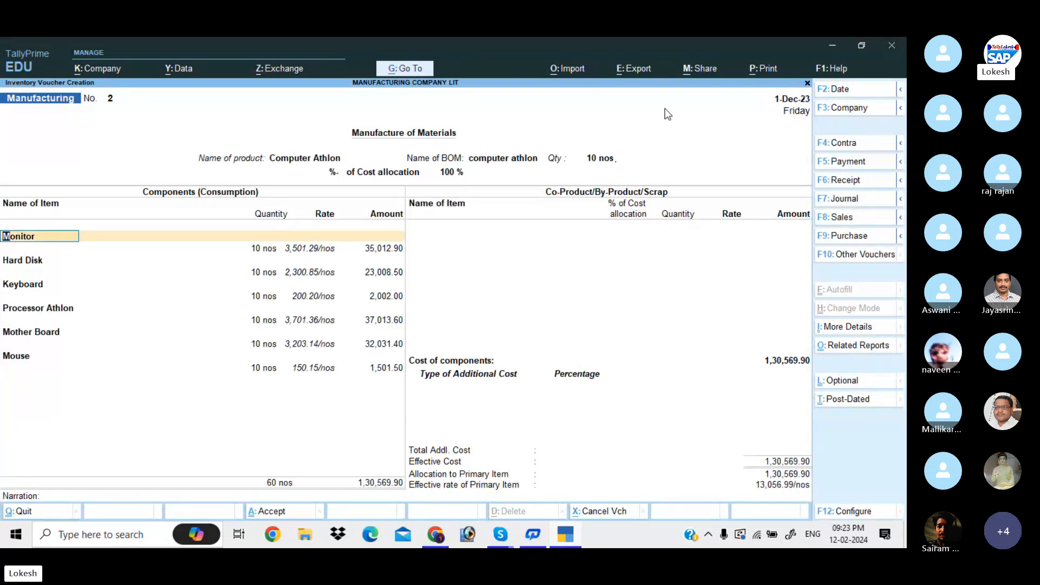
Step: Add Wages of 15,000 as an additional cost and save the manufacturing voucher
{"action": "left_click", "coordinate": [429, 392]}
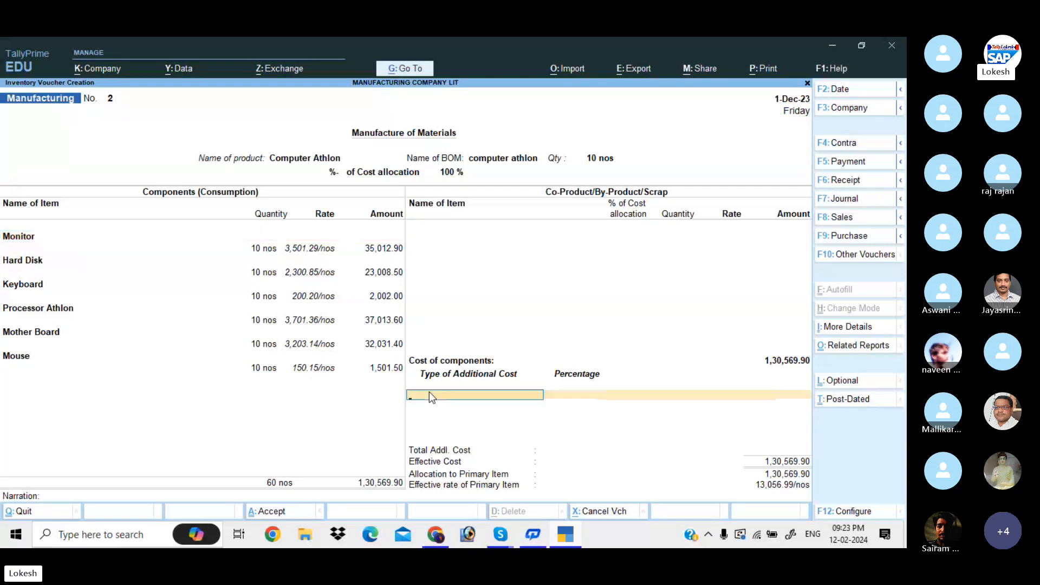
{"action": "type", "text": "wa"}
{"action": "key", "text": "Return"}
{"action": "key", "text": "Return"}
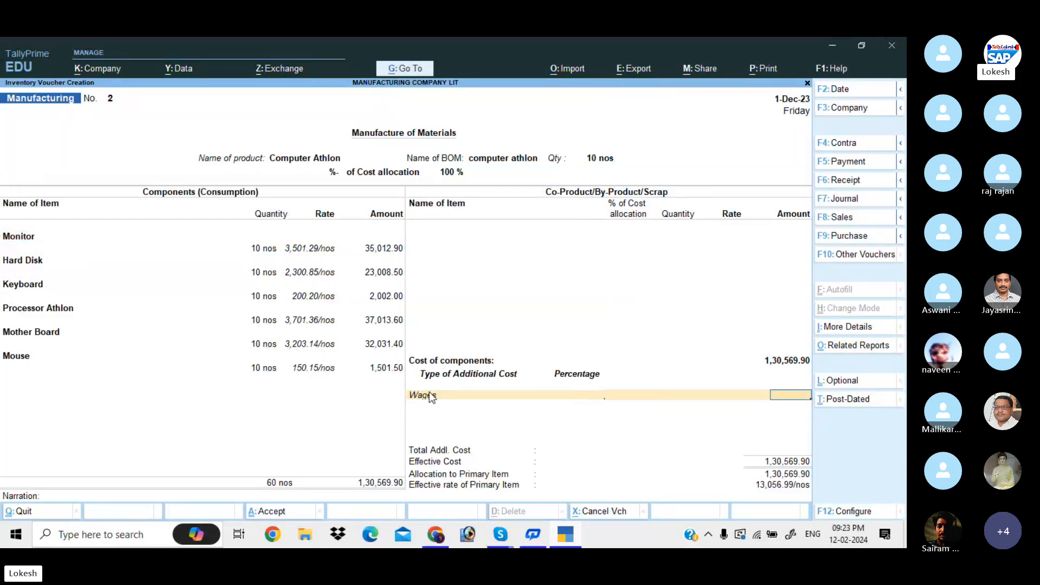
{"action": "type", "text": "15000"}
{"action": "key", "text": "Return"}
{"action": "key", "text": "Return"}
{"action": "key", "text": "Return"}
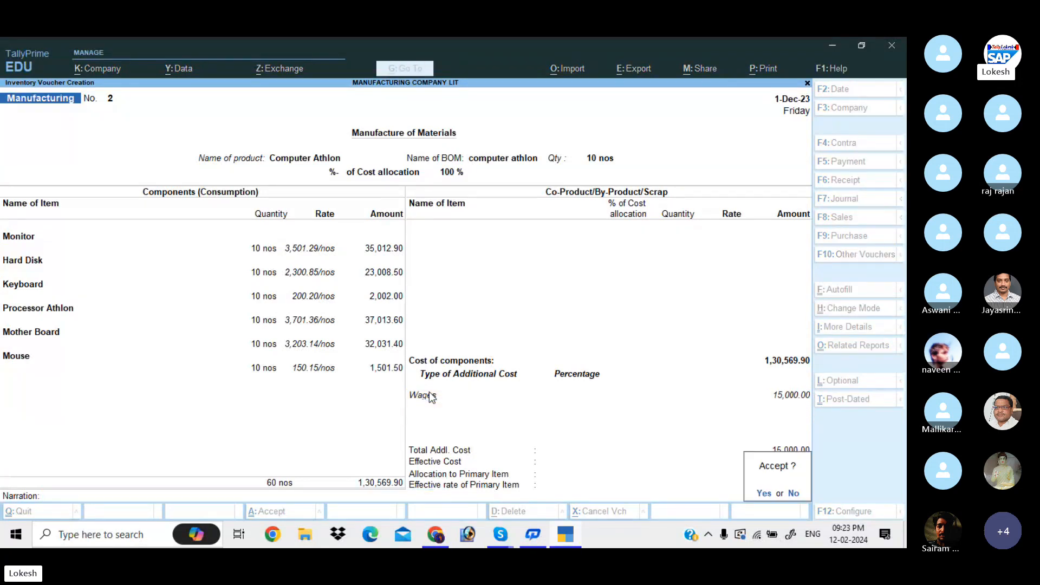
{"action": "key", "text": "Return"}
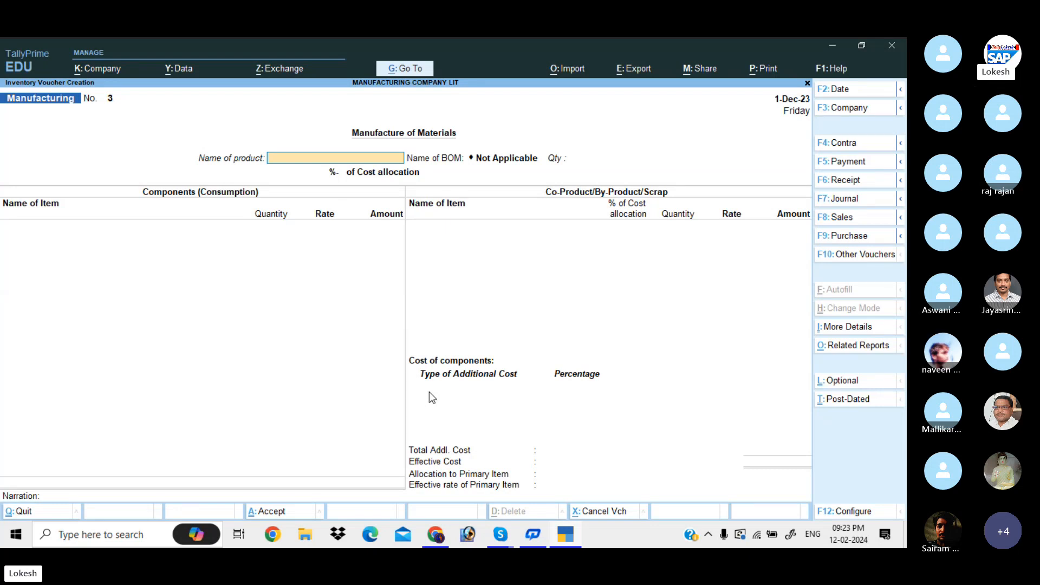
Step: Start a Payment voucher and create an Advance Income Tax ledger under Current Assets for its debit line
{"action": "left_click", "coordinate": [846, 161]}
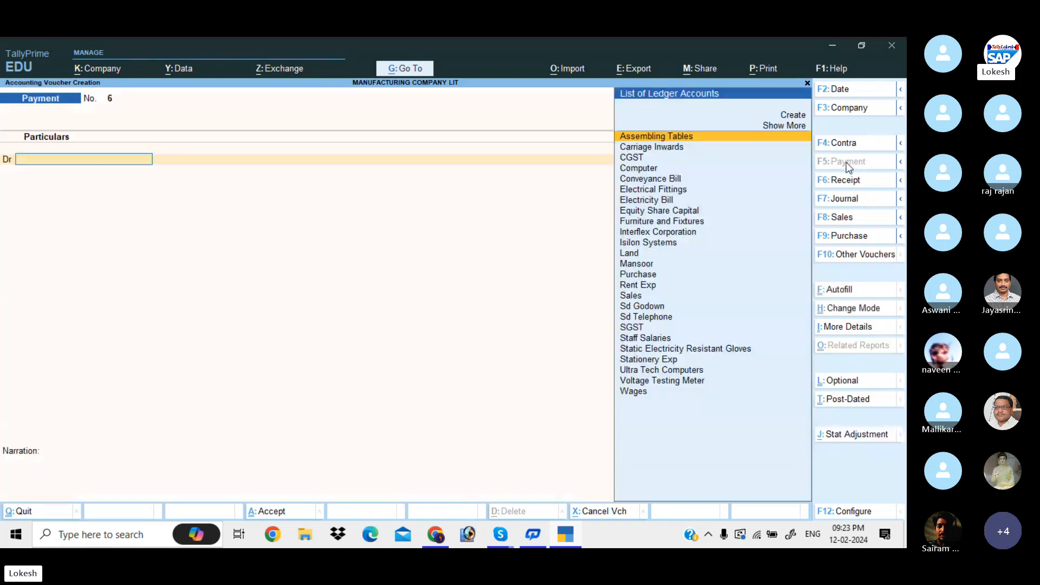
{"action": "key", "text": "alt+c"}
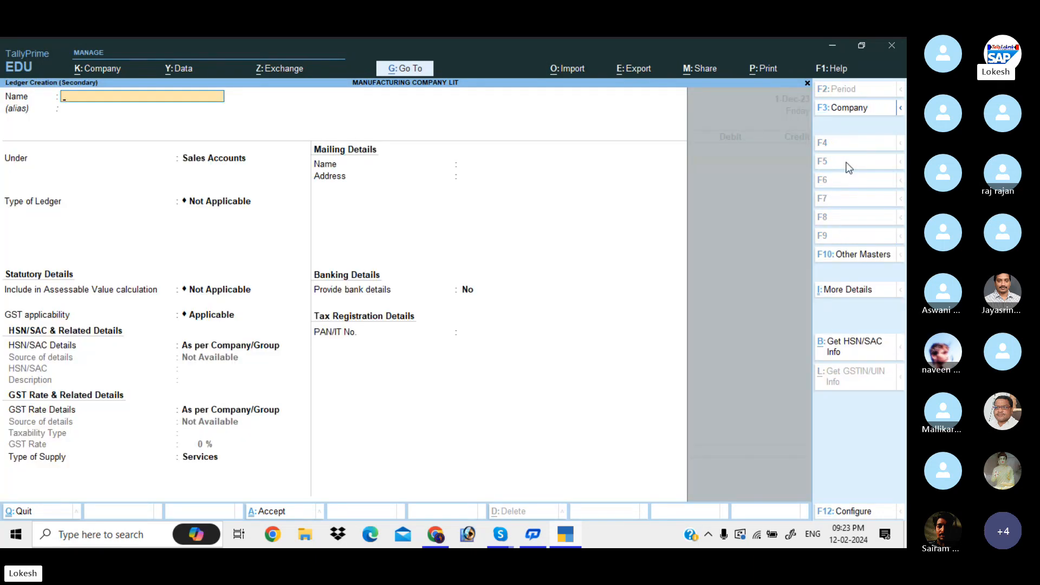
{"action": "type", "text": "Advance Income tax"}
{"action": "key", "text": "Return"}
{"action": "type", "text": "Cu"}
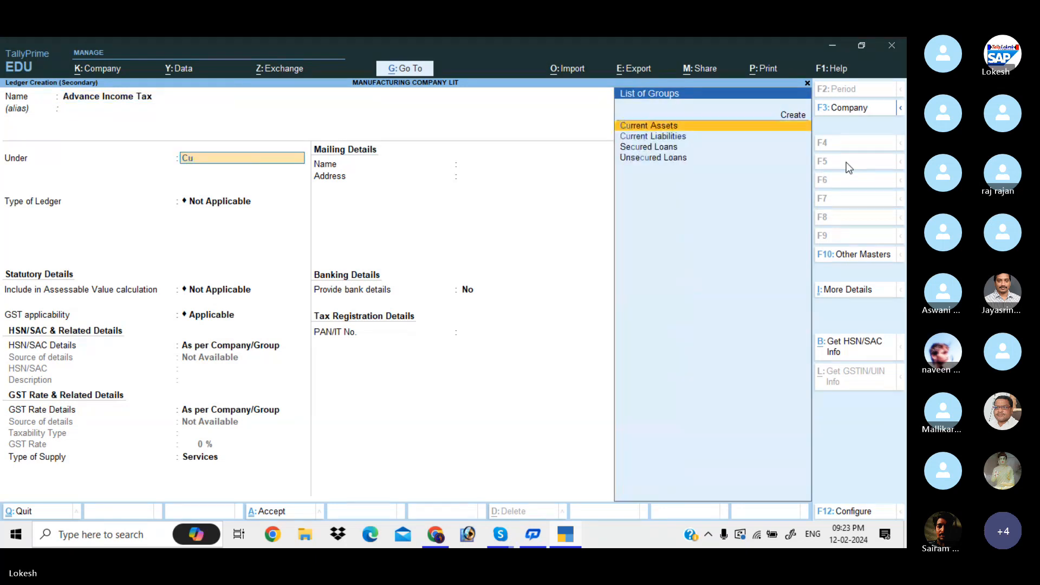
{"action": "key", "text": "Return"}
{"action": "key", "text": "ctrl+a"}
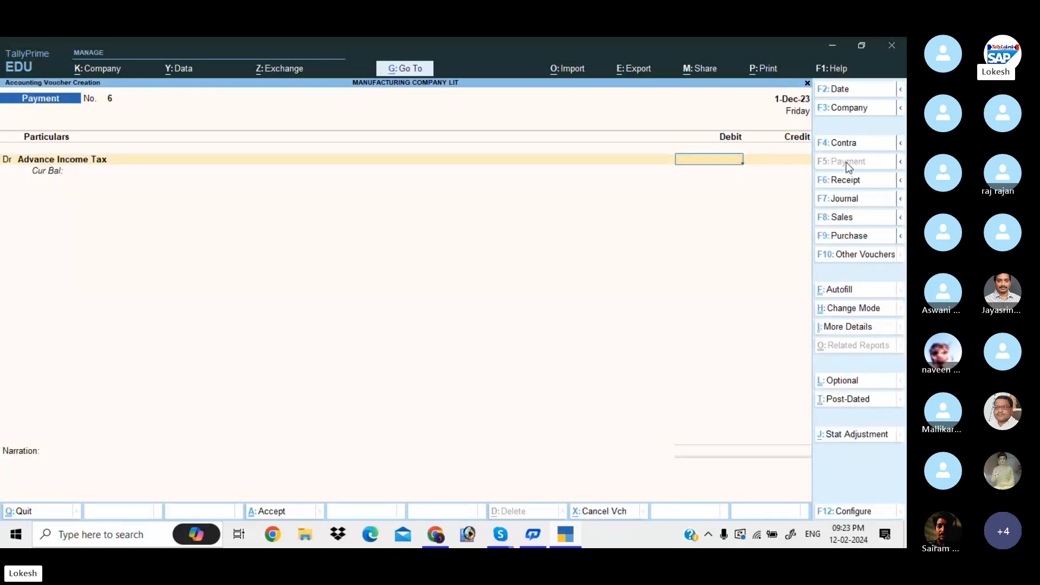
Step: Debit Advance Income Tax with 5,000, credit HDFC Bank with the same amount, and save the payment voucher
{"action": "type", "text": "5000"}
{"action": "key", "text": "Return"}
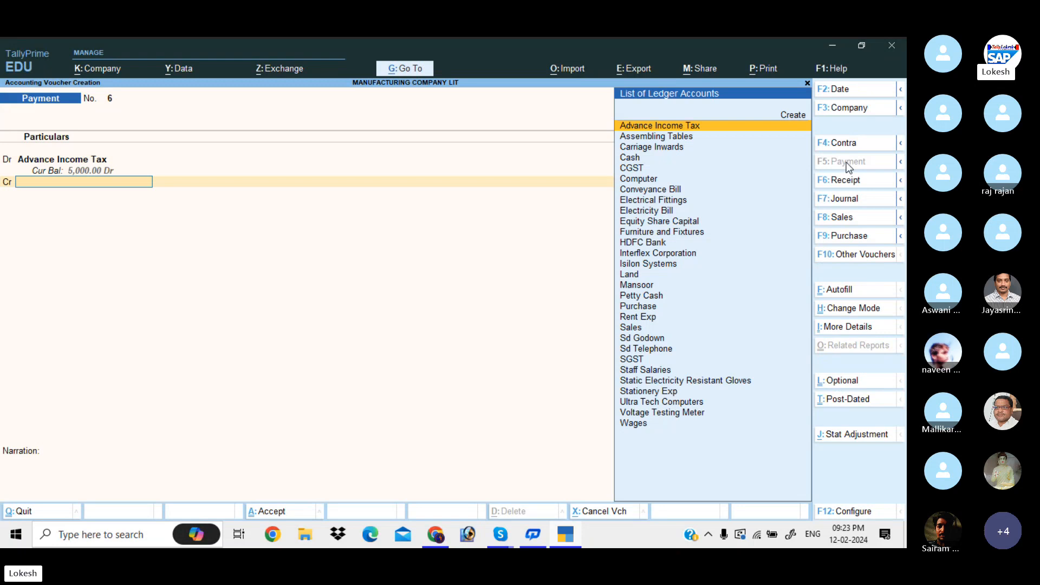
{"action": "type", "text": "h"}
{"action": "key", "text": "Return"}
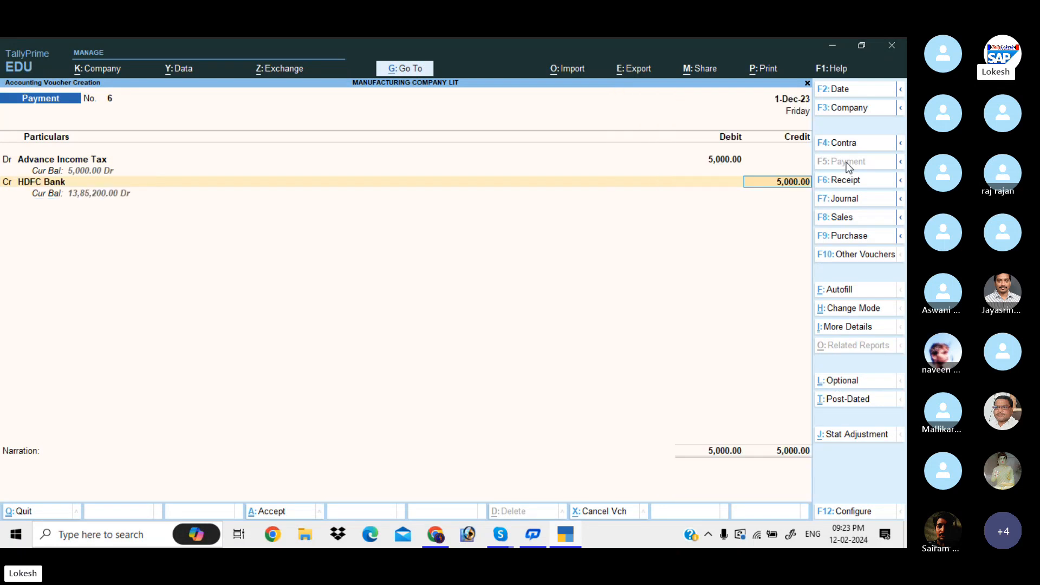
{"action": "key", "text": "Return"}
{"action": "key", "text": "Return"}
{"action": "key", "text": "Return"}
{"action": "key", "text": "Return"}
{"action": "key", "text": "Return"}
{"action": "key", "text": "Return"}
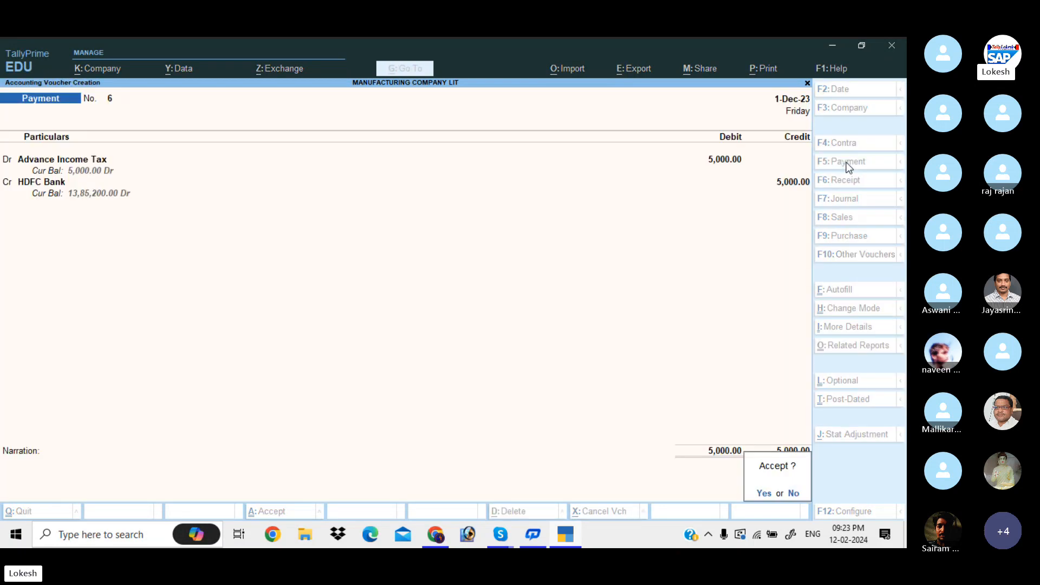
{"action": "key", "text": "Return"}
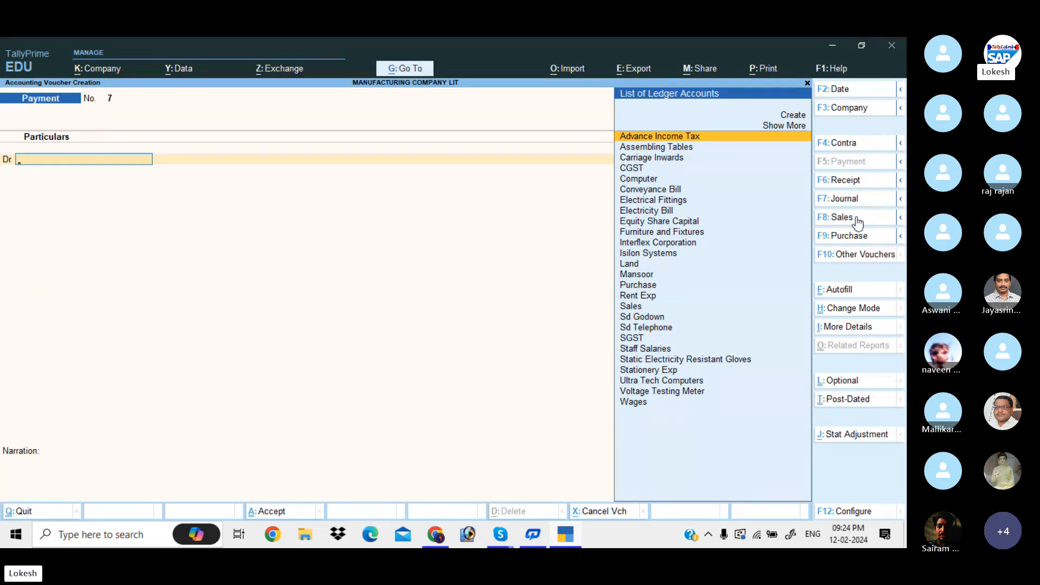
Step: Start a Receipt voucher and create a Smith & Brothers ledger under Loans (Liability) for its credit line
{"action": "left_click", "coordinate": [854, 183]}
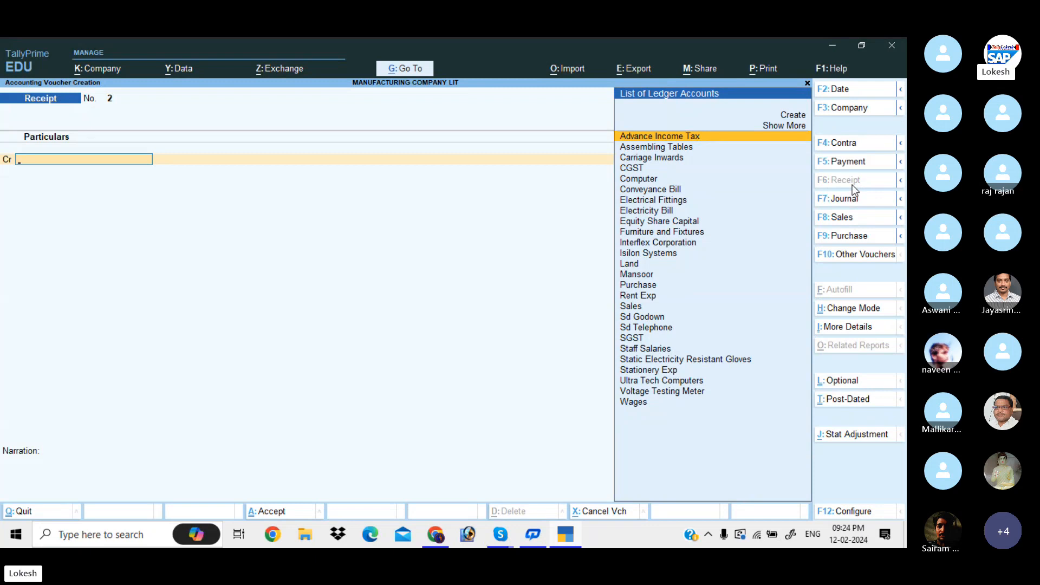
{"action": "key", "text": "alt+c"}
{"action": "type", "text": "Smith"}
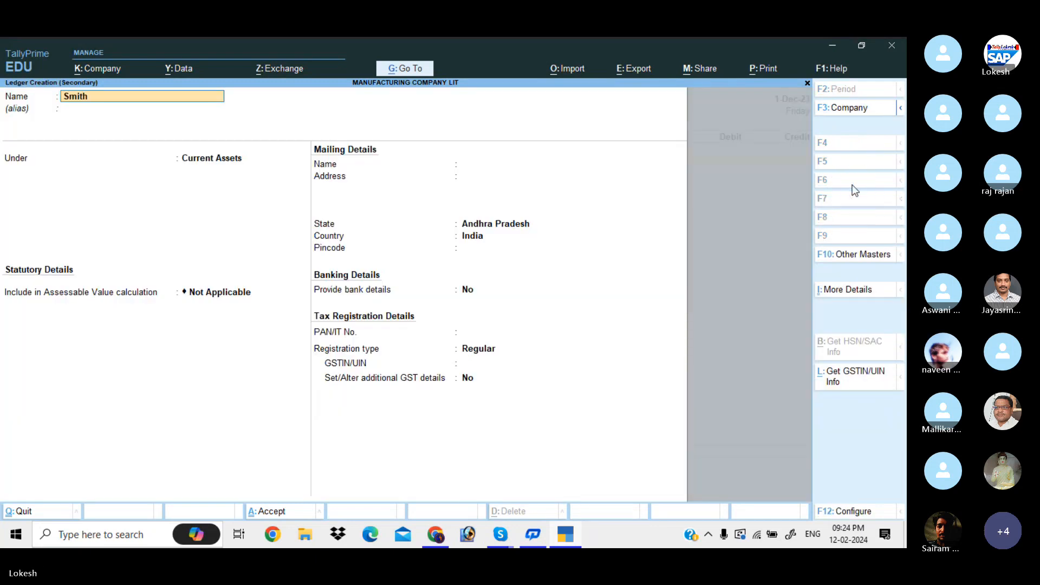
{"action": "type", "text": " & Brothers"}
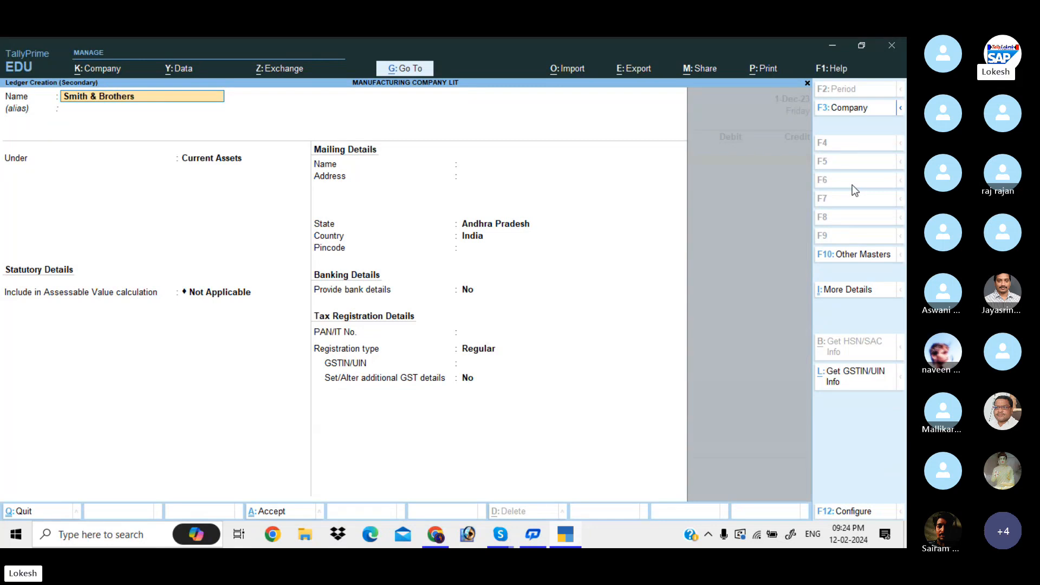
{"action": "key", "text": "Return"}
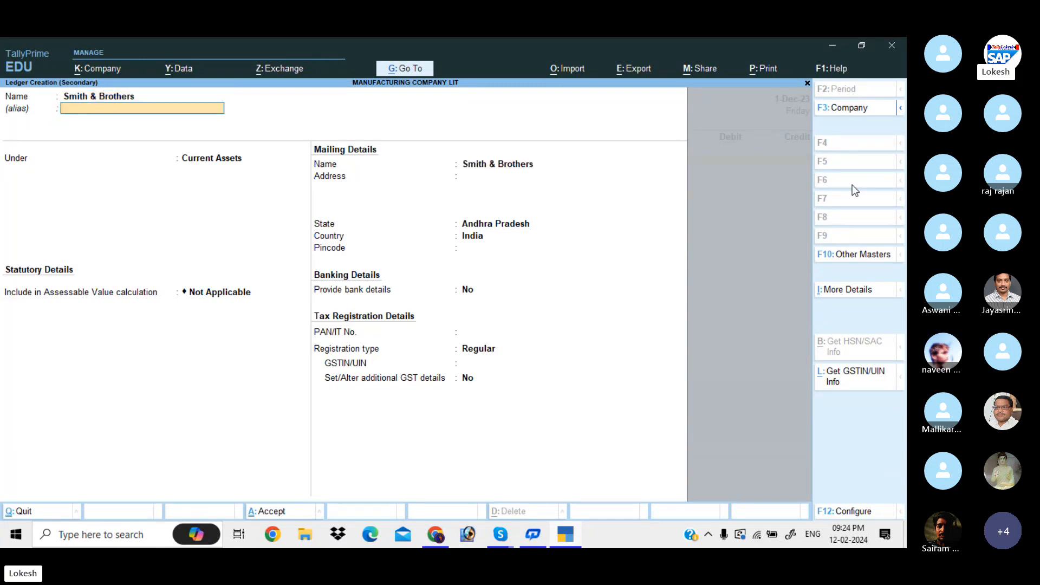
{"action": "type", "text": "Lo"}
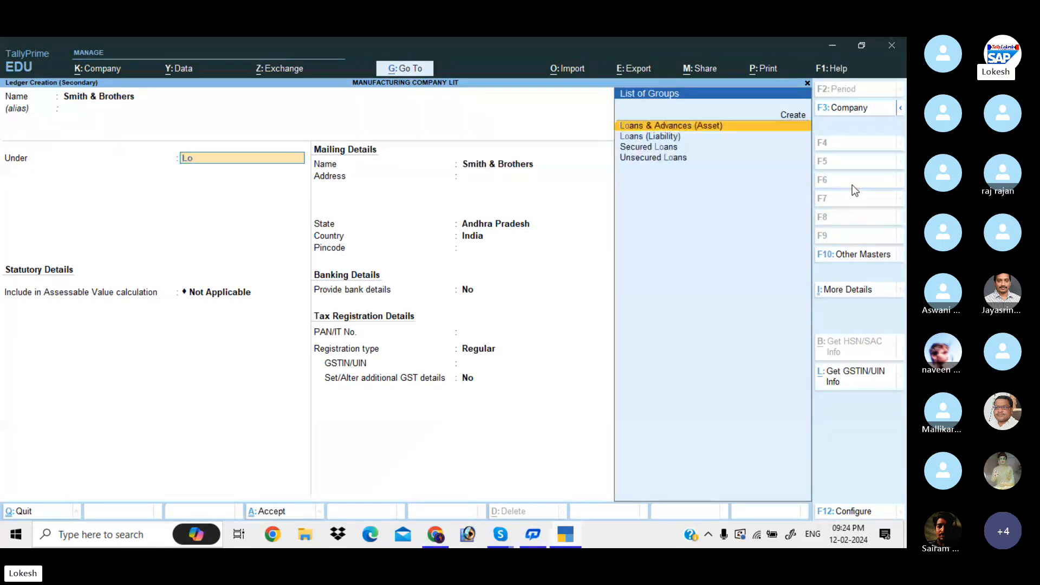
{"action": "key", "text": "Down"}
{"action": "key", "text": "Return"}
{"action": "key", "text": "ctrl+a"}
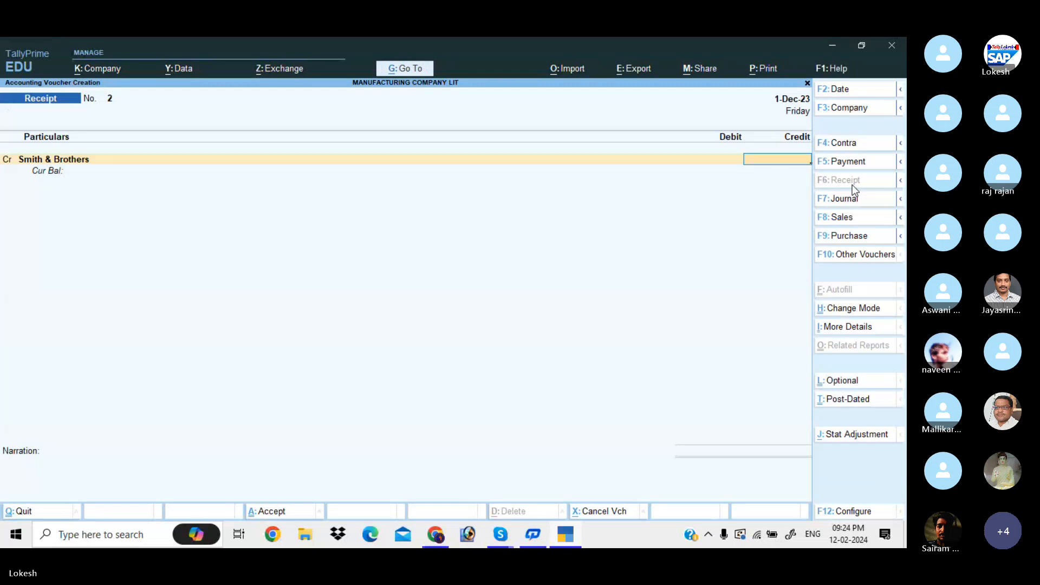
Step: Credit Smith & Brothers with 75,000, debit HDFC Bank with the same amount, and save the receipt voucher
{"action": "type", "text": "75,000"}
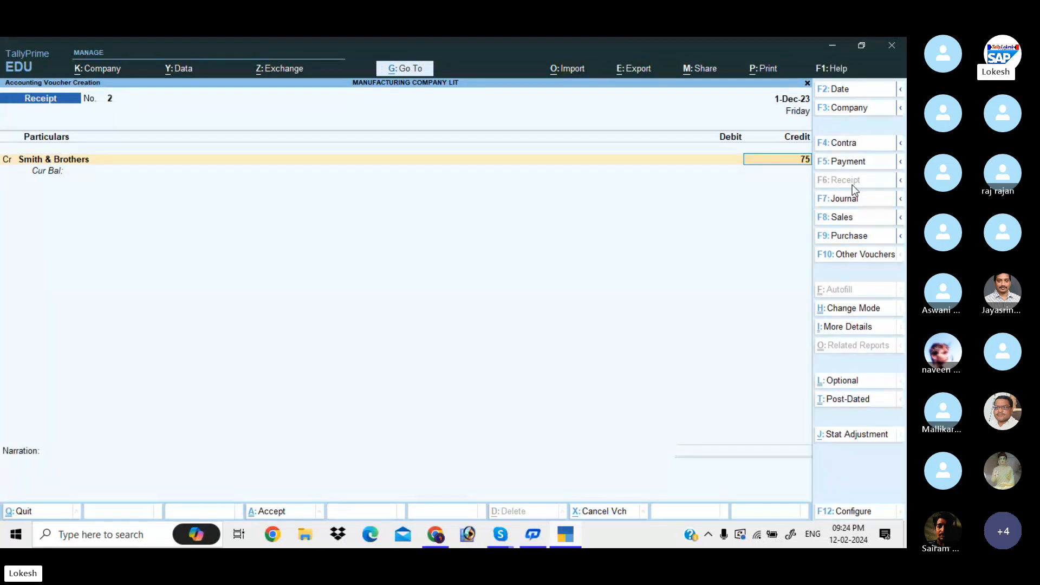
{"action": "key", "text": "Return"}
{"action": "key", "text": "Return"}
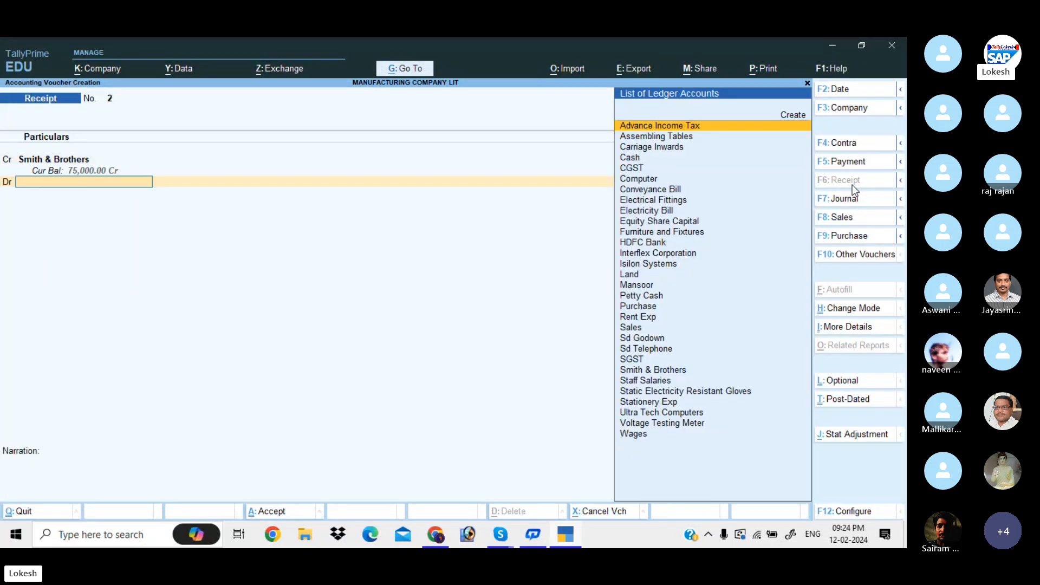
{"action": "type", "text": "h"}
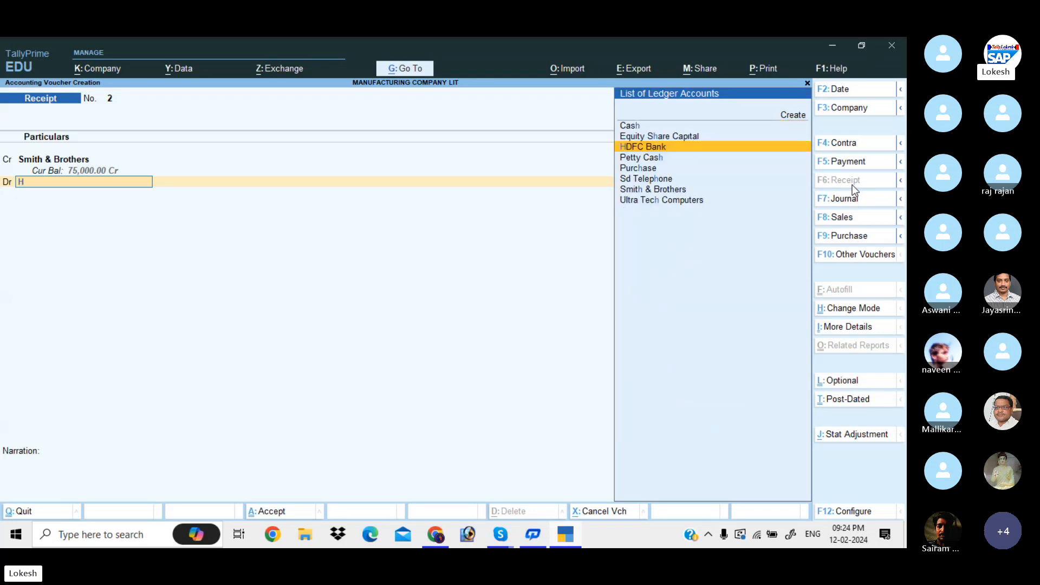
{"action": "key", "text": "Return"}
{"action": "key", "text": "Return"}
{"action": "key", "text": "Return"}
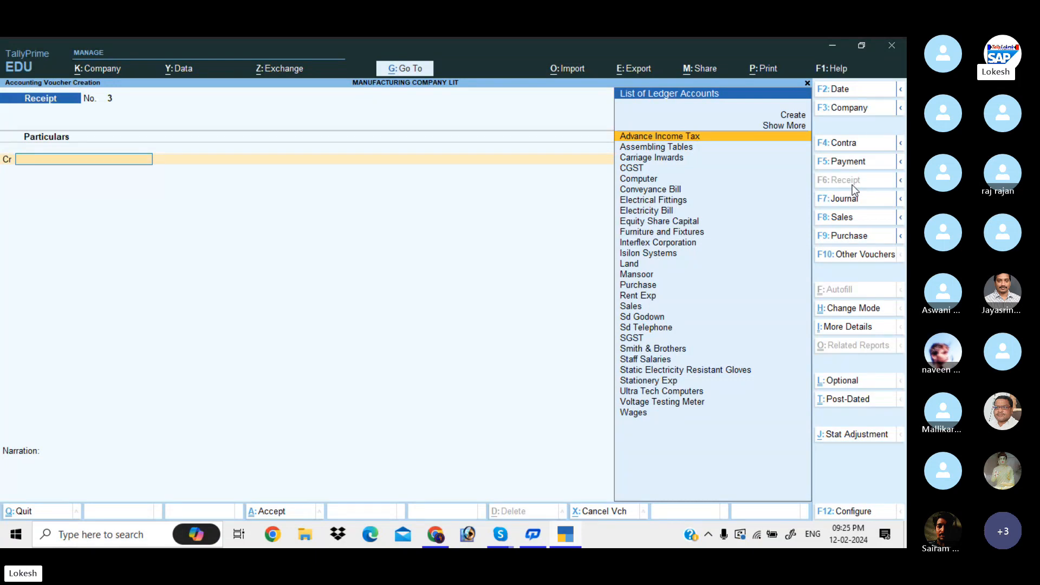
Step: Start a Journal voucher and debit 2,50,000 to a new Building Branch ledger created under Fixed Assets
{"action": "left_click", "coordinate": [865, 199]}
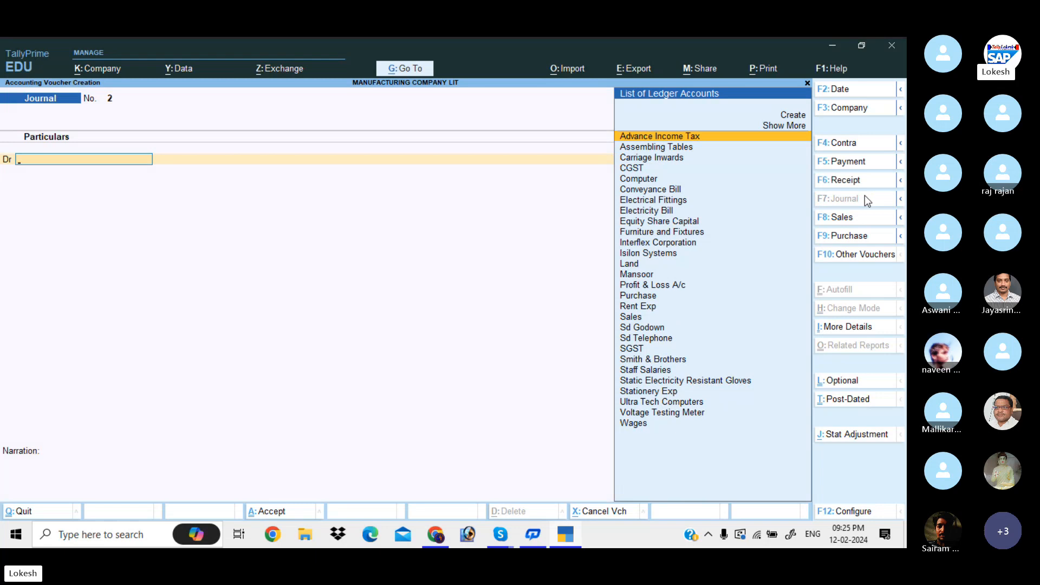
{"action": "key", "text": "alt+c"}
{"action": "type", "text": "Buil"}
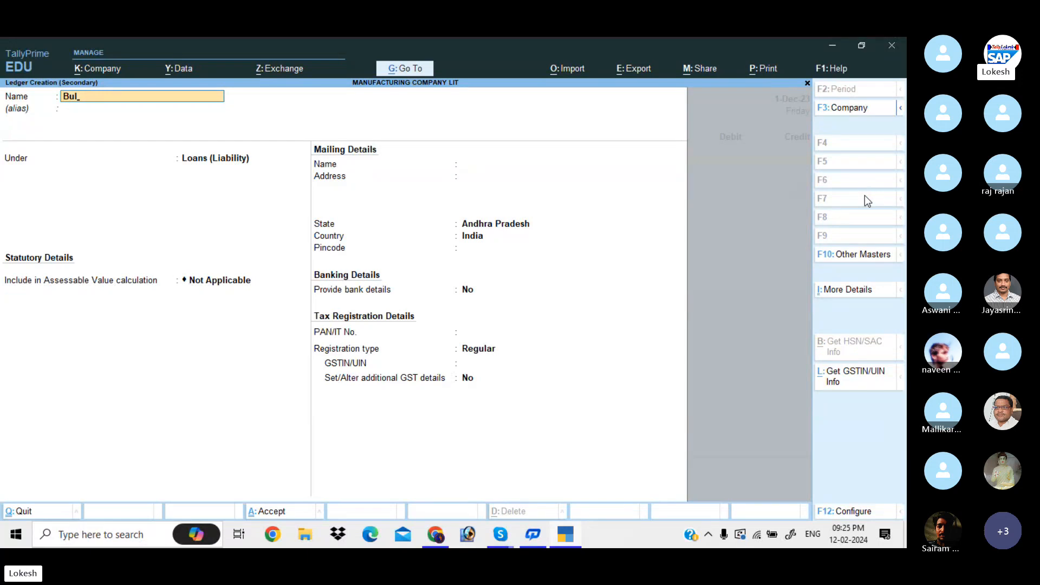
{"action": "type", "text": "ding"}
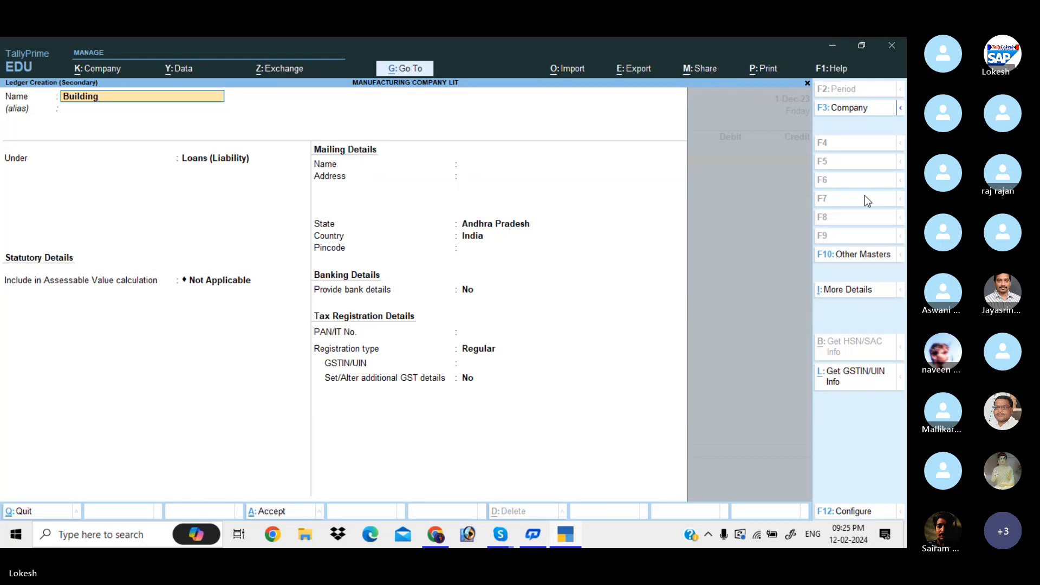
{"action": "type", "text": " Branch"}
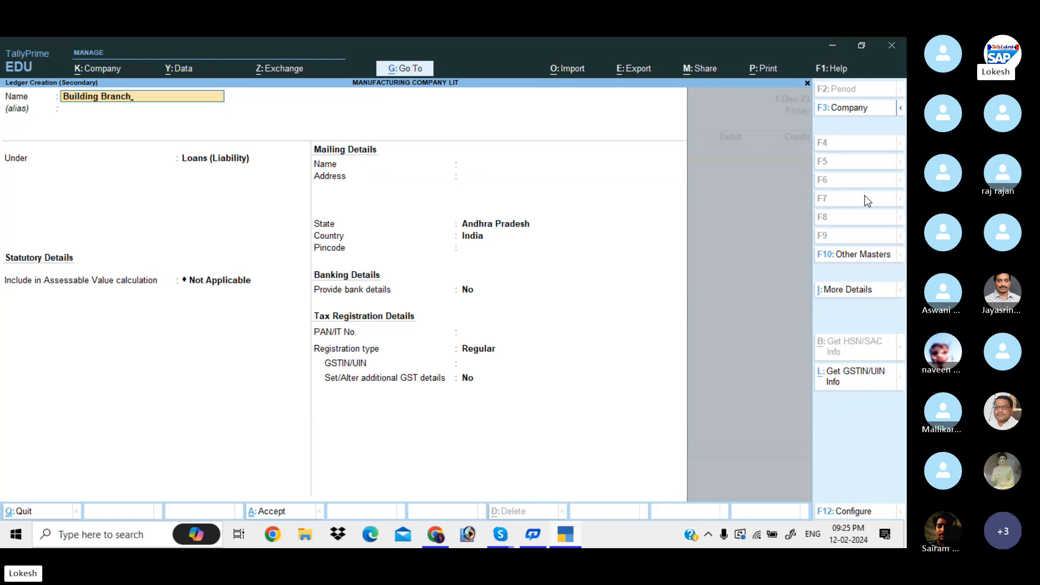
{"action": "key", "text": "Return"}
{"action": "type", "text": "fix"}
{"action": "key", "text": "Return"}
{"action": "key", "text": "ctrl+a"}
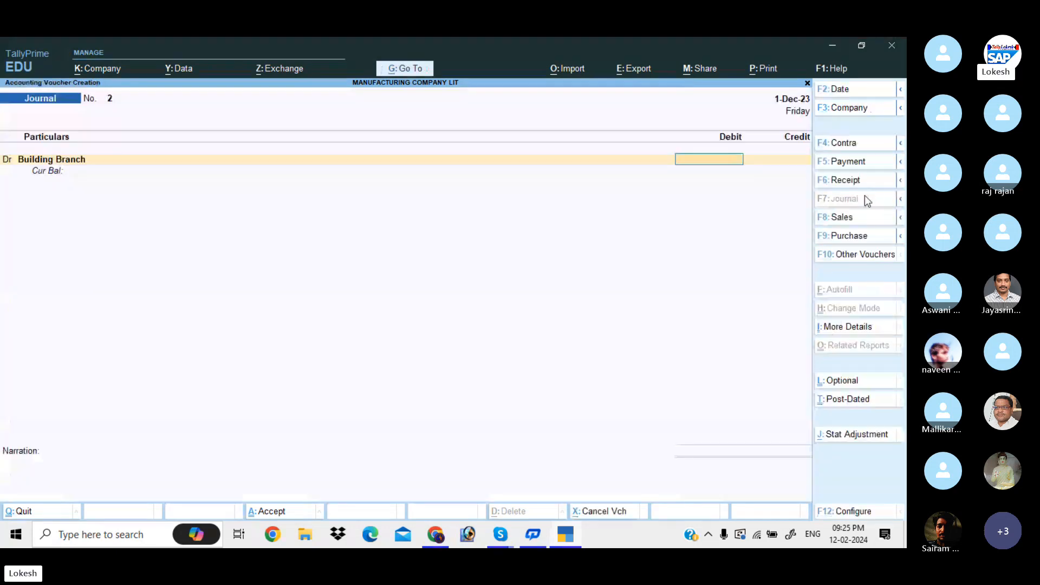
{"action": "type", "text": "250000"}
{"action": "key", "text": "Return"}
{"action": "key", "text": "Return"}
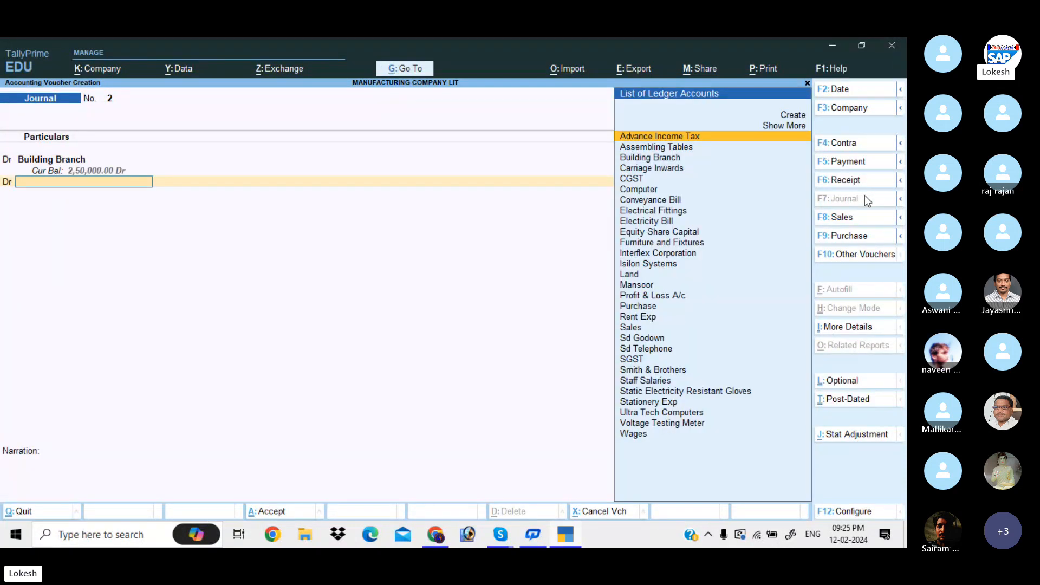
Step: Create a Furniture & Fixtures Branch ledger under Fixed Assets and debit it with 20,000 in the journal
{"action": "key", "text": "alt+c"}
{"action": "type", "text": "F"}
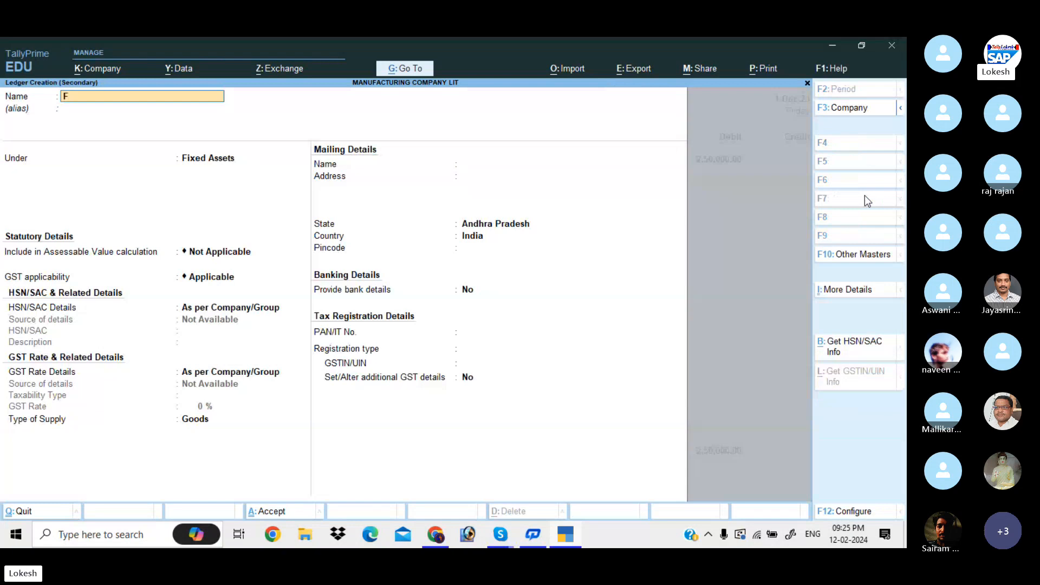
{"action": "type", "text": "urniture"}
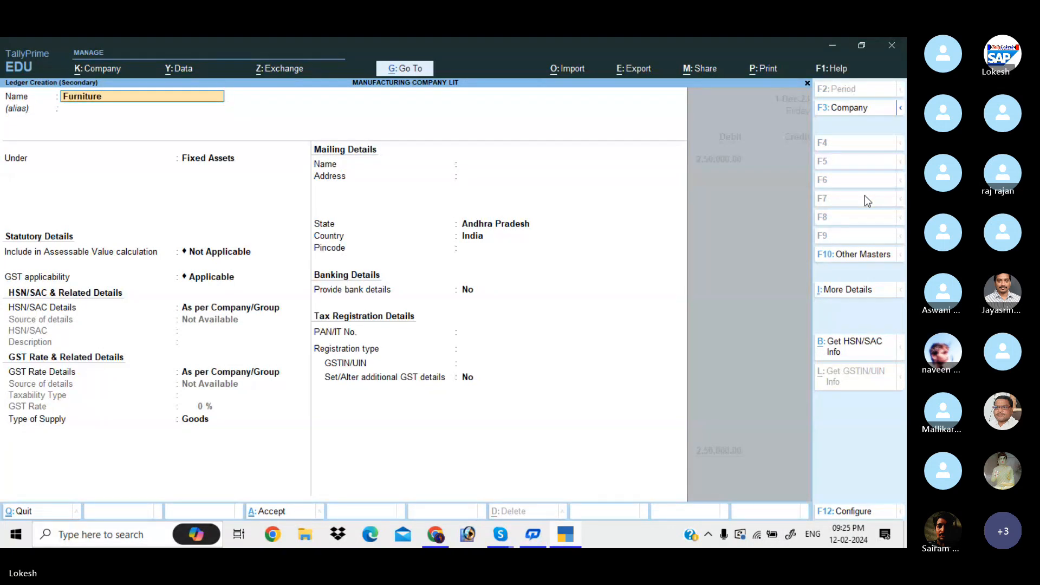
{"action": "type", "text": " &"}
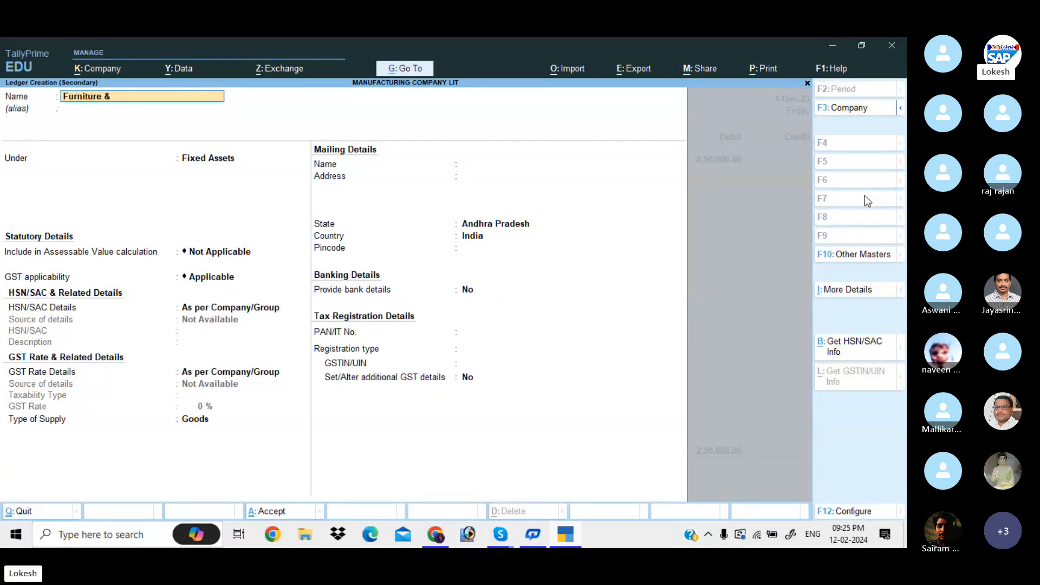
{"action": "type", "text": " Fixtures Branch"}
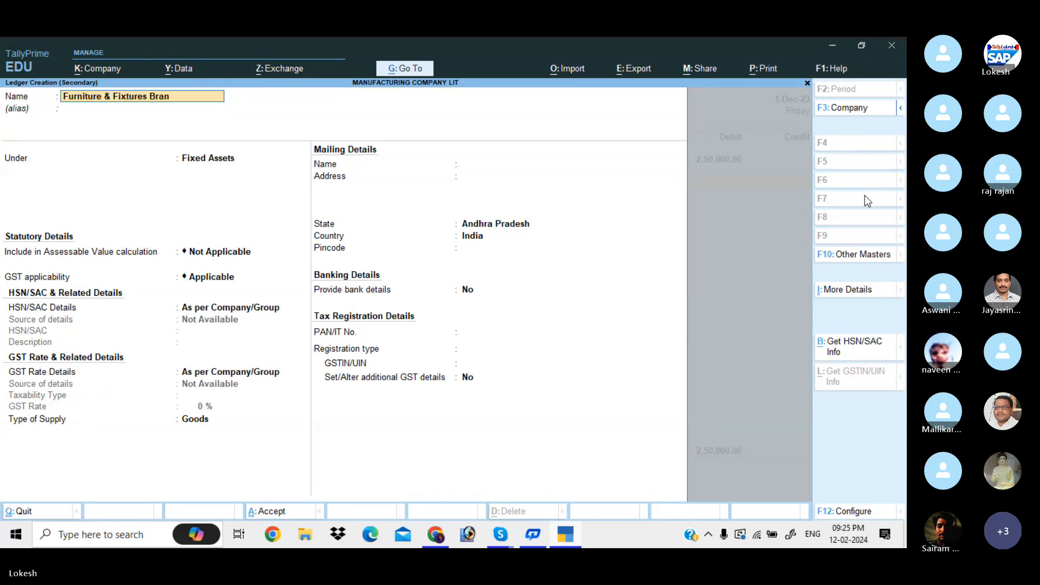
{"action": "key", "text": "Return"}
{"action": "key", "text": "Return"}
{"action": "key", "text": "ctrl+a"}
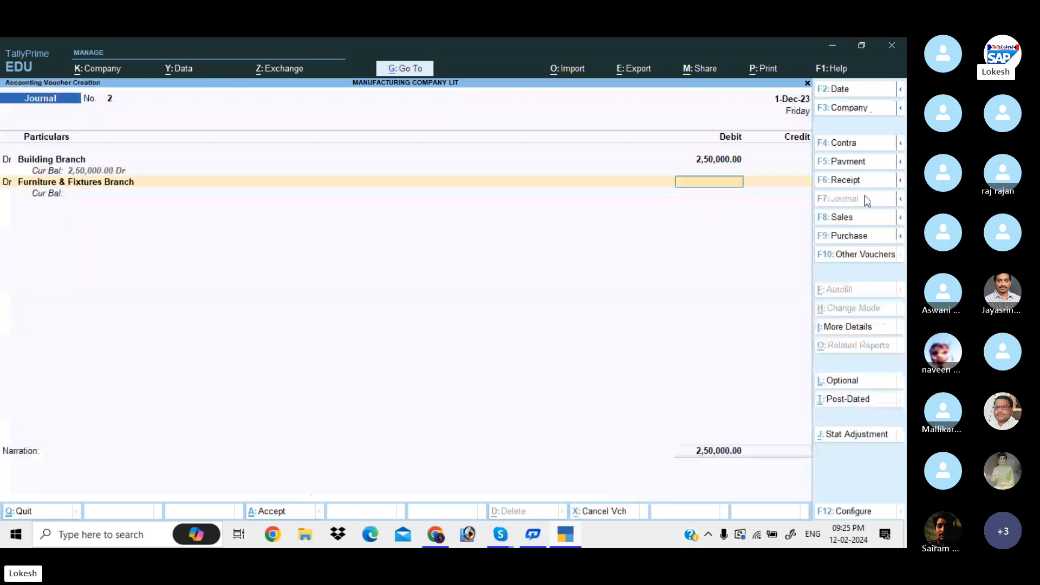
{"action": "type", "text": "20000"}
{"action": "key", "text": "Return"}
Step: Create an Electricity Fittings Branch ledger under Fixed Assets and debit it with 10,000 in the journal
{"action": "key", "text": "alt+c"}
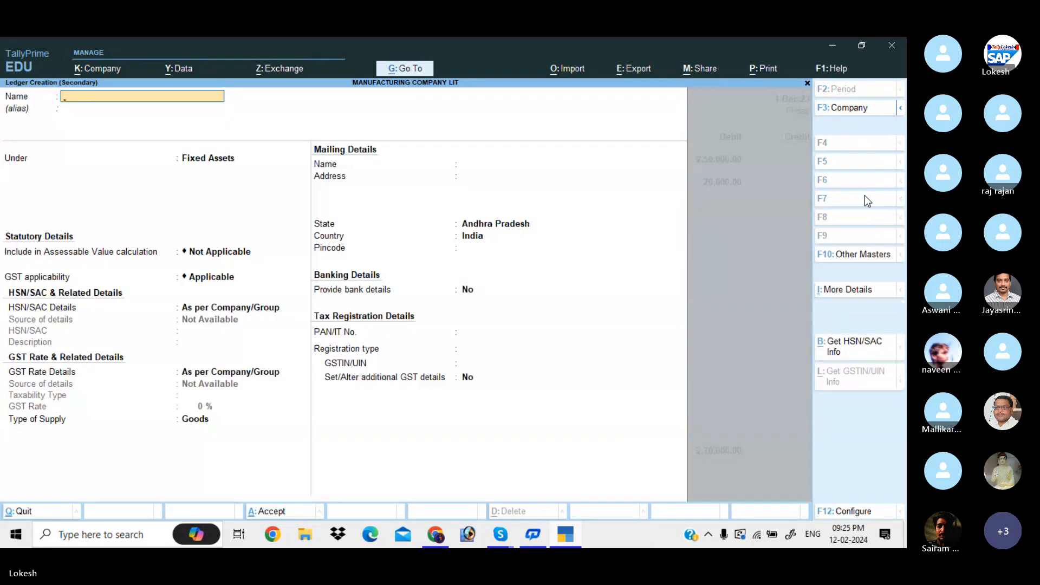
{"action": "type", "text": "Electricity"}
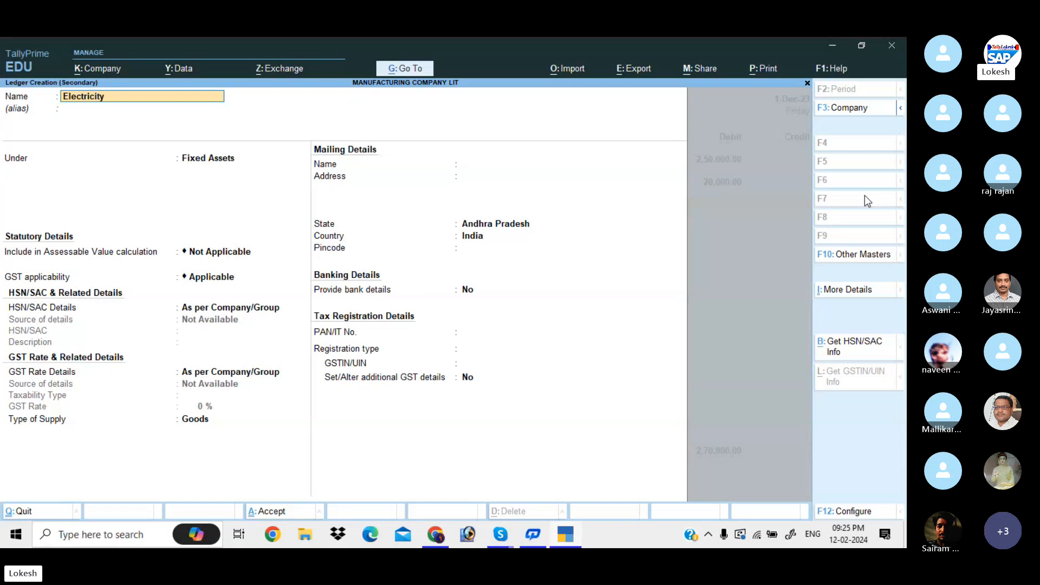
{"action": "type", "text": "Fittings Branch"}
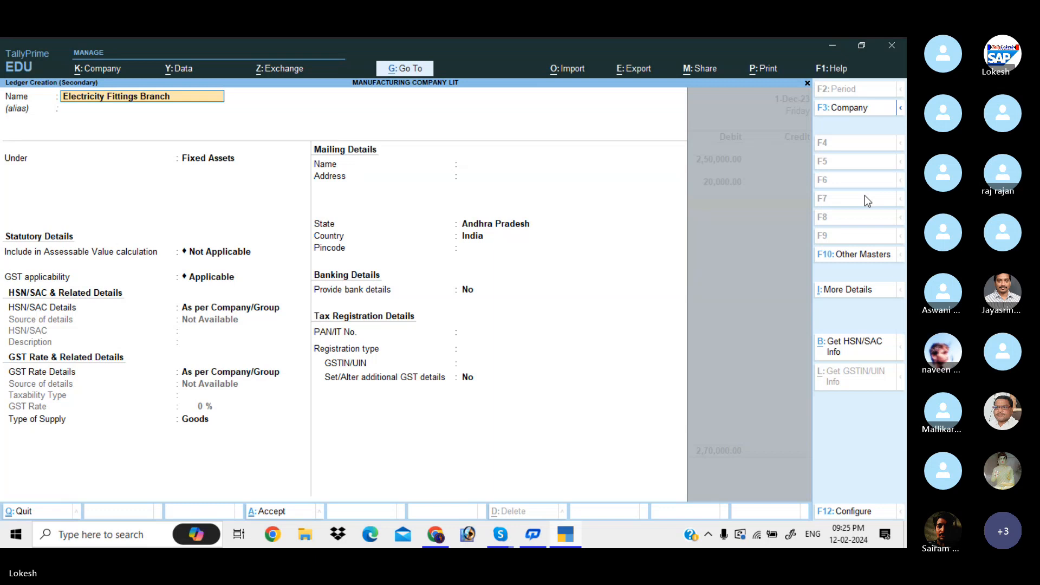
{"action": "key", "text": "Return"}
{"action": "key", "text": "Return"}
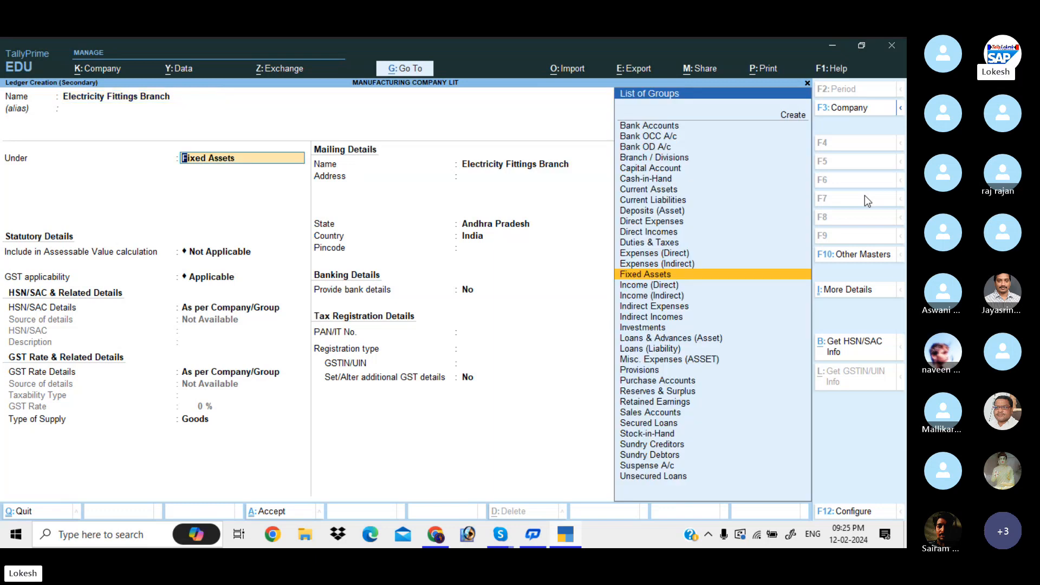
{"action": "key", "text": "ctrl+a"}
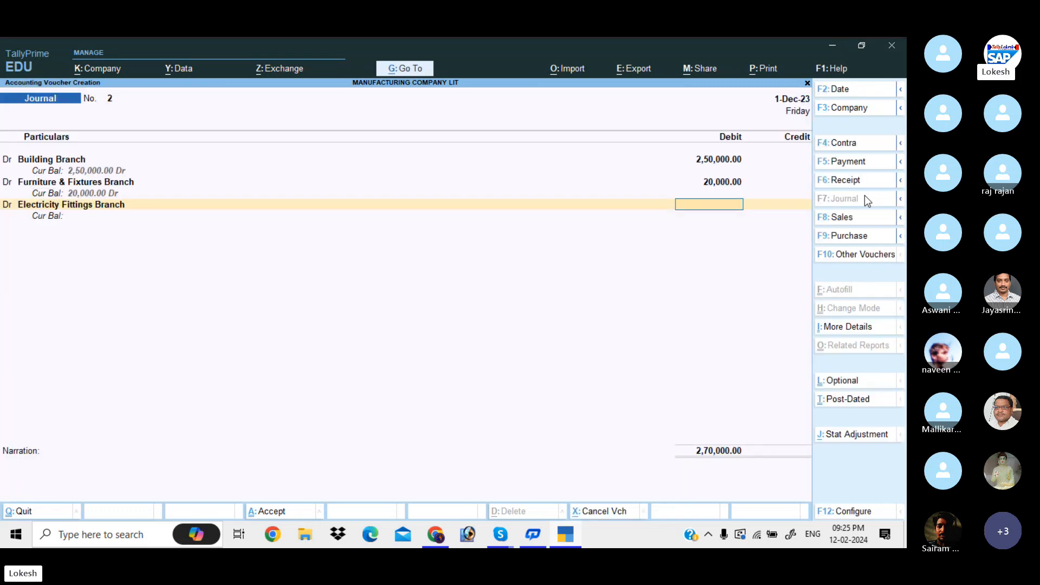
{"action": "type", "text": "10000"}
{"action": "key", "text": "Return"}
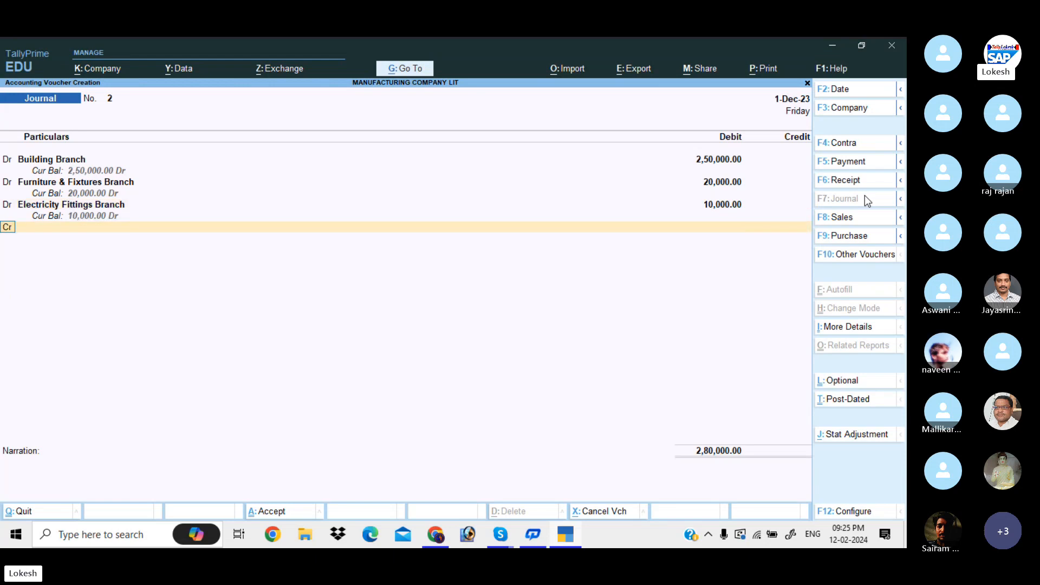
Step: Add another debit line for a new Computer Branch ledger under Fixed Assets, with an amount of 20,000
{"action": "key", "text": "Return"}
{"action": "key", "text": "alt+c"}
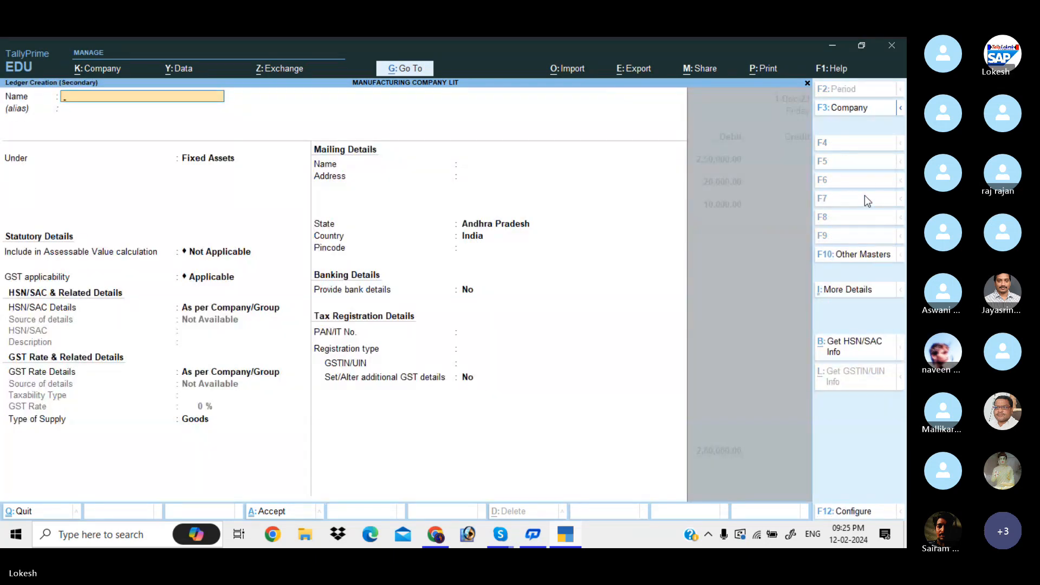
{"action": "type", "text": "Comu"}
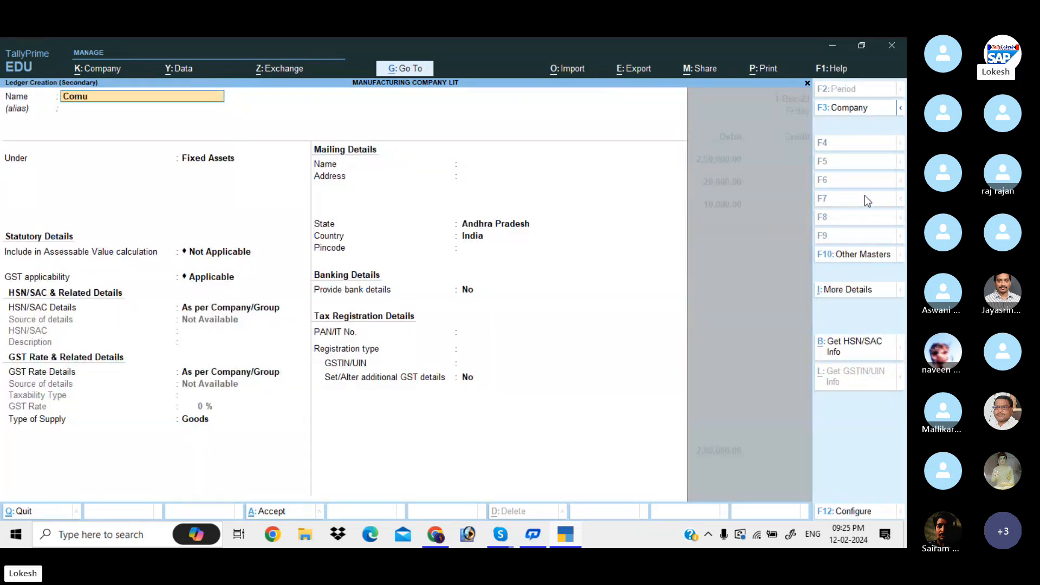
{"action": "key", "text": "BackSpace"}
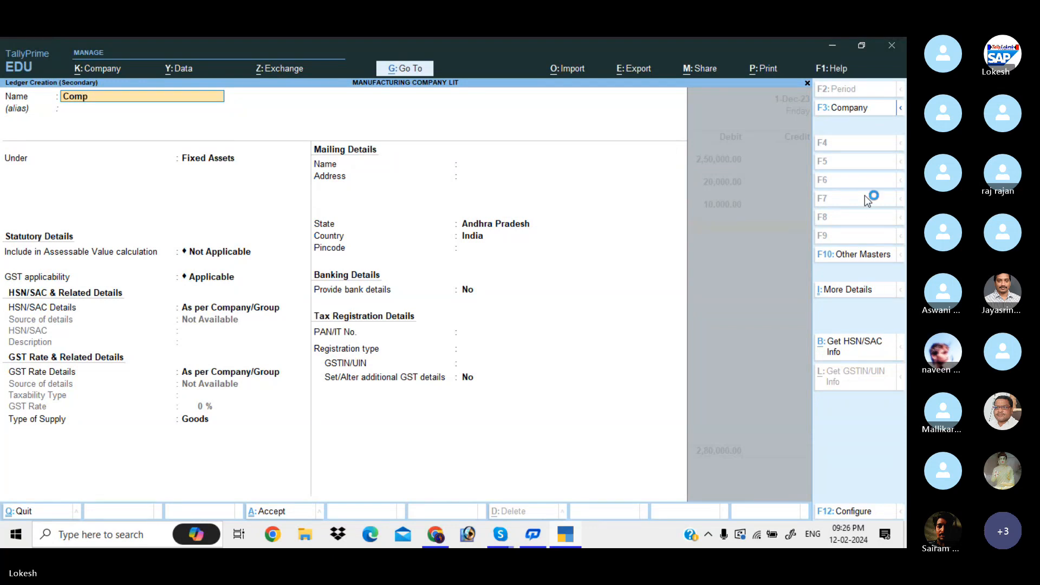
{"action": "type", "text": "puter Brac"}
{"action": "key", "text": "BackSpace"}
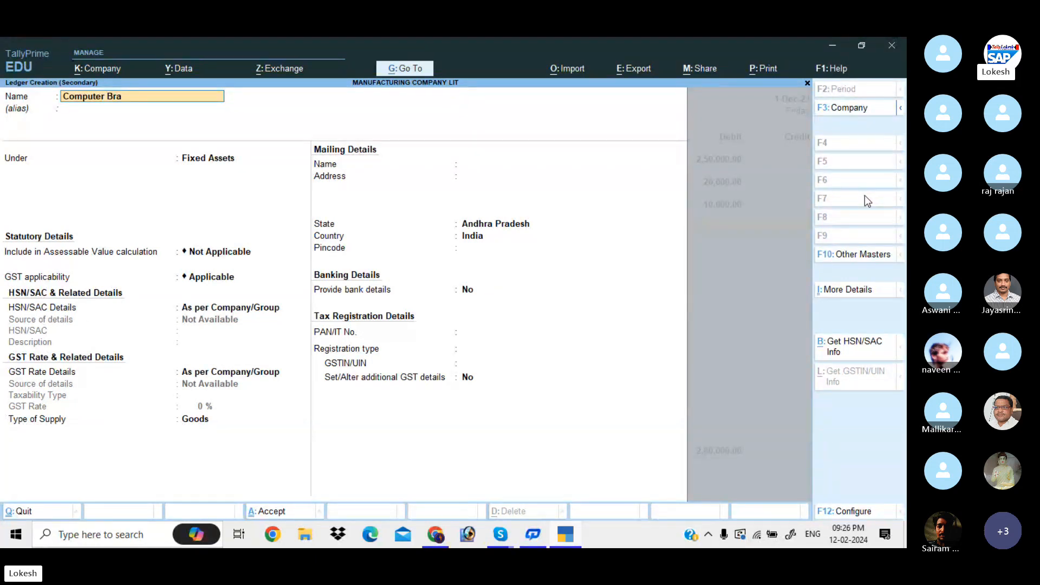
{"action": "type", "text": "nch"}
{"action": "key", "text": "Return"}
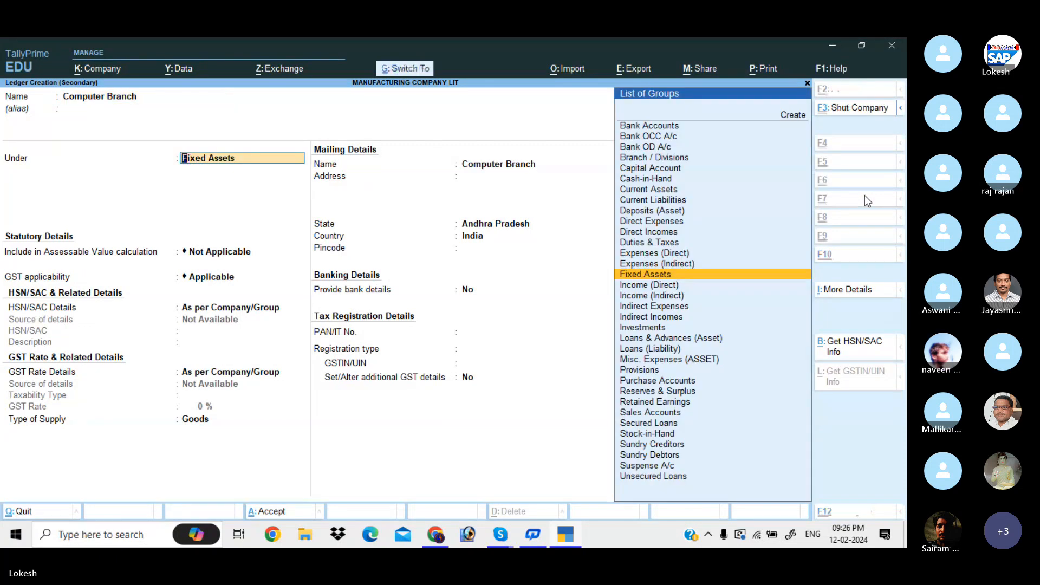
{"action": "key", "text": "ctrl+a"}
{"action": "type", "text": "20000"}
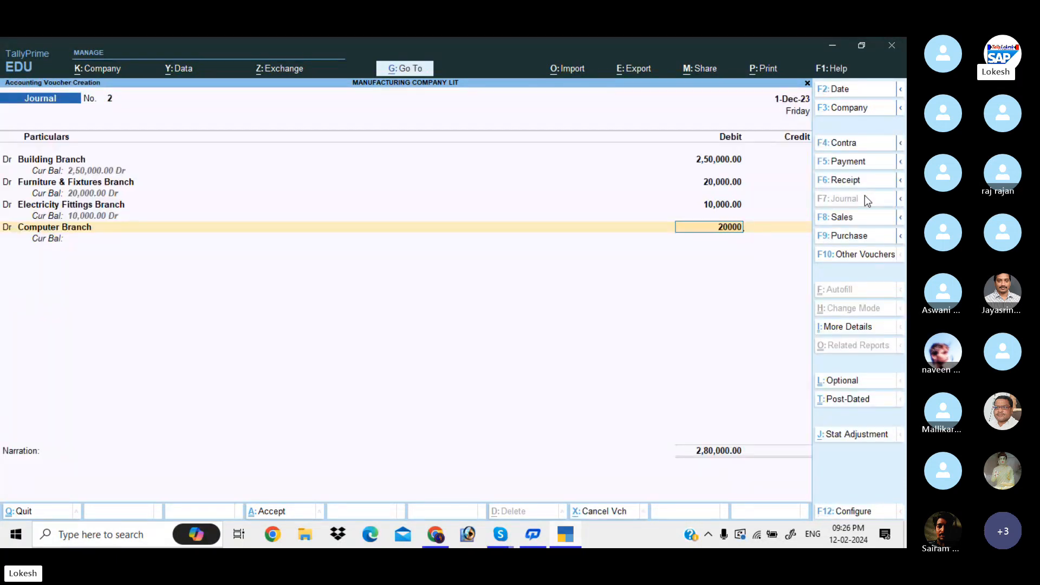
{"action": "key", "text": "Return"}
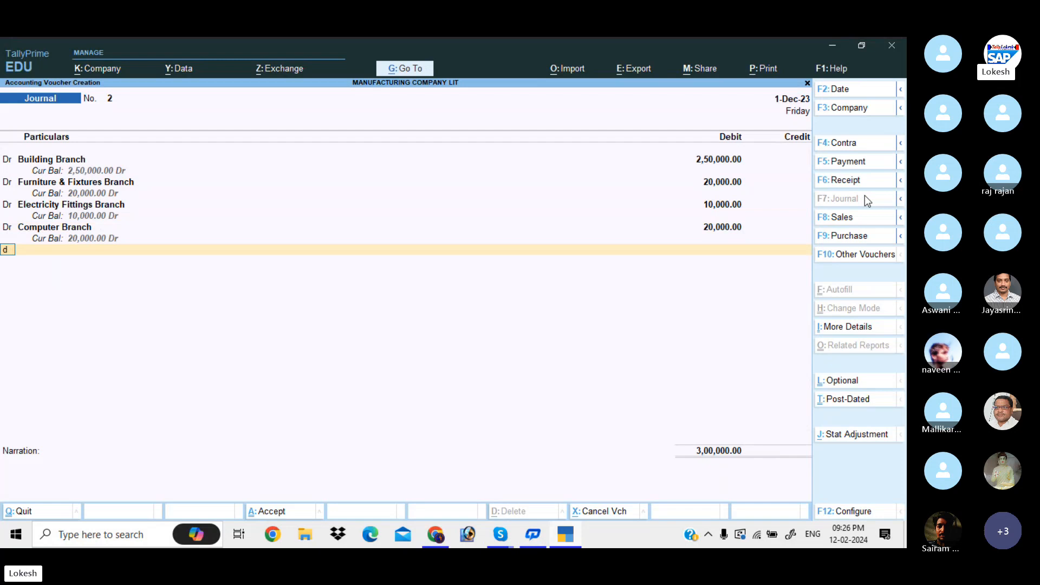
Step: Create a Cell Phone Branch ledger under Fixed Assets and debit it with 2,000 in the journal
{"action": "key", "text": "Return"}
{"action": "key", "text": "alt+c"}
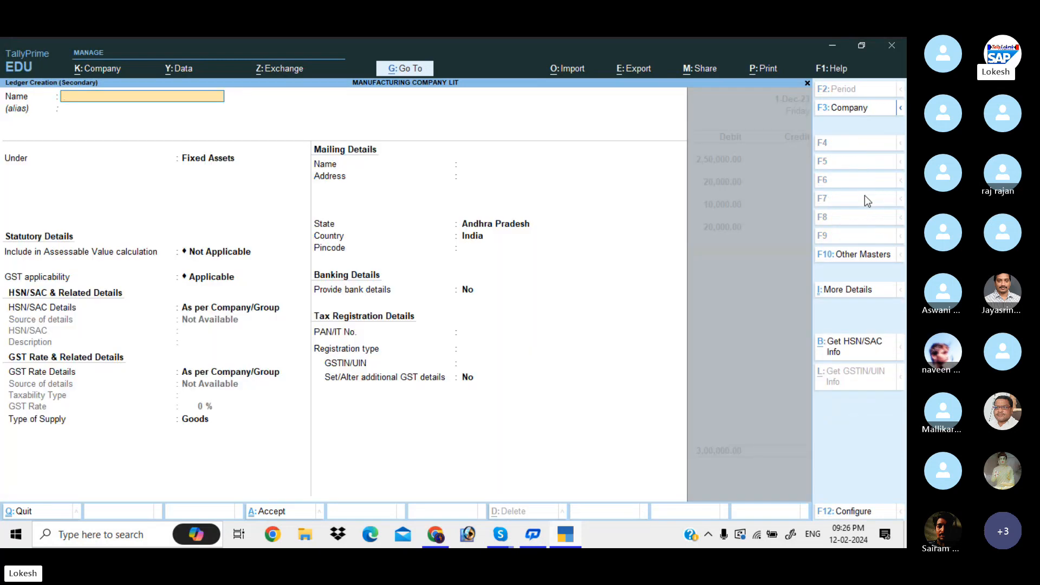
{"action": "type", "text": "Cell Phone Branch"}
{"action": "key", "text": "Return"}
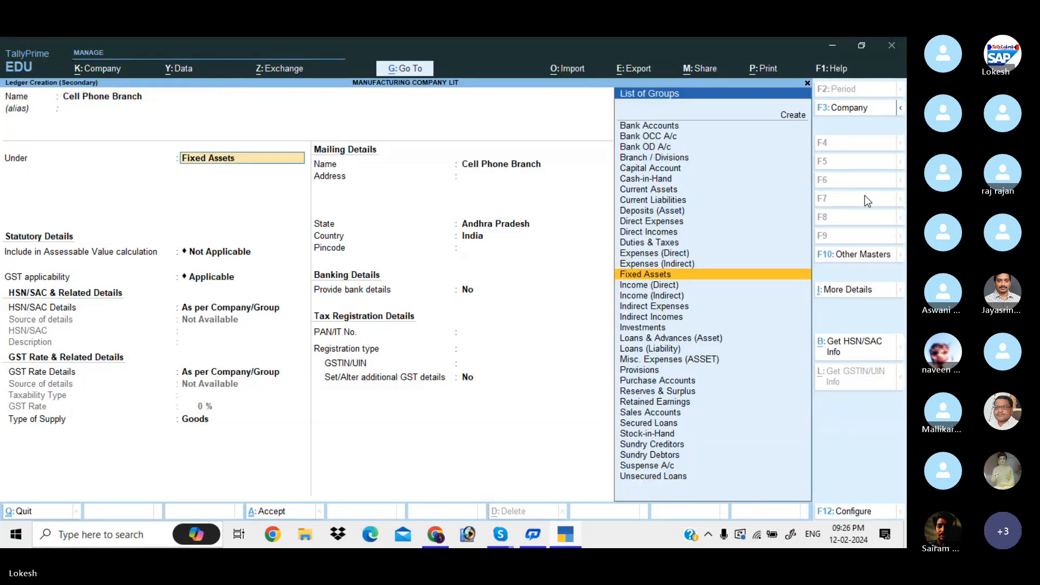
{"action": "key", "text": "ctrl+a"}
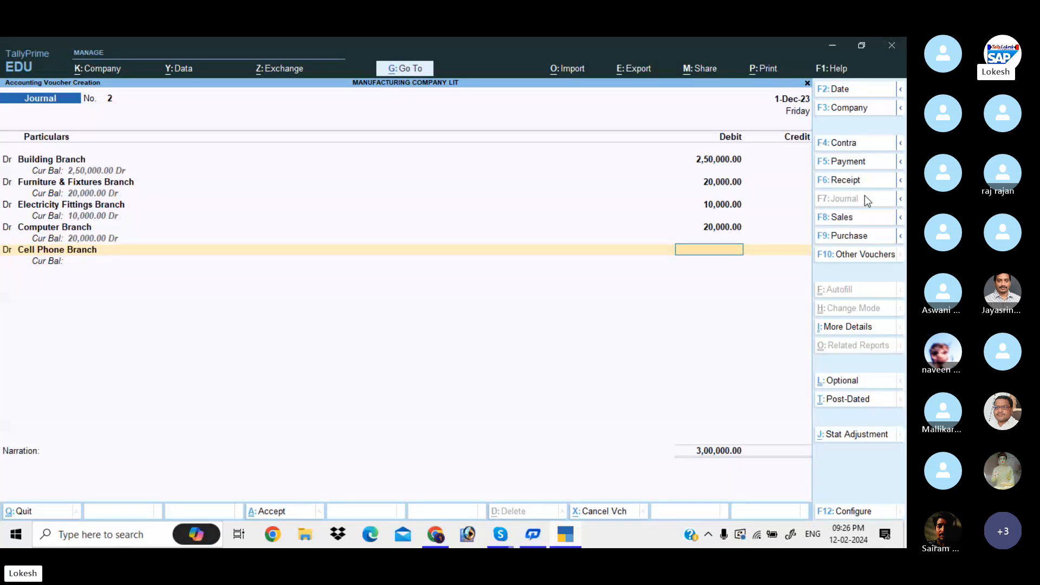
{"action": "type", "text": "2000"}
{"action": "key", "text": "Return"}
Step: Add a credit line for a new Branch Office ledger created under Branch / Divisions, keeping the default mailing details
{"action": "key", "text": "Return"}
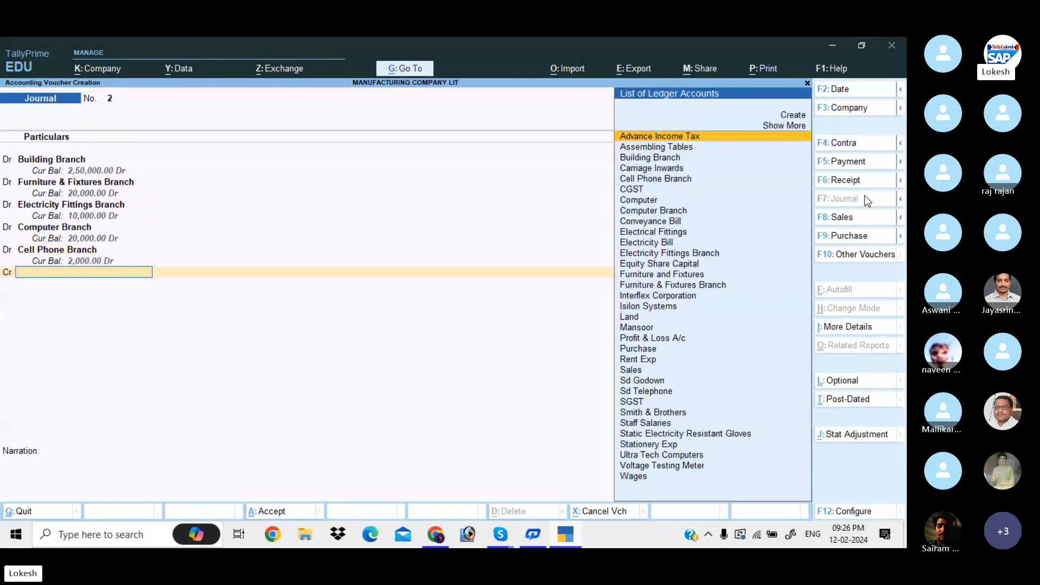
{"action": "key", "text": "alt+c"}
{"action": "type", "text": "B"}
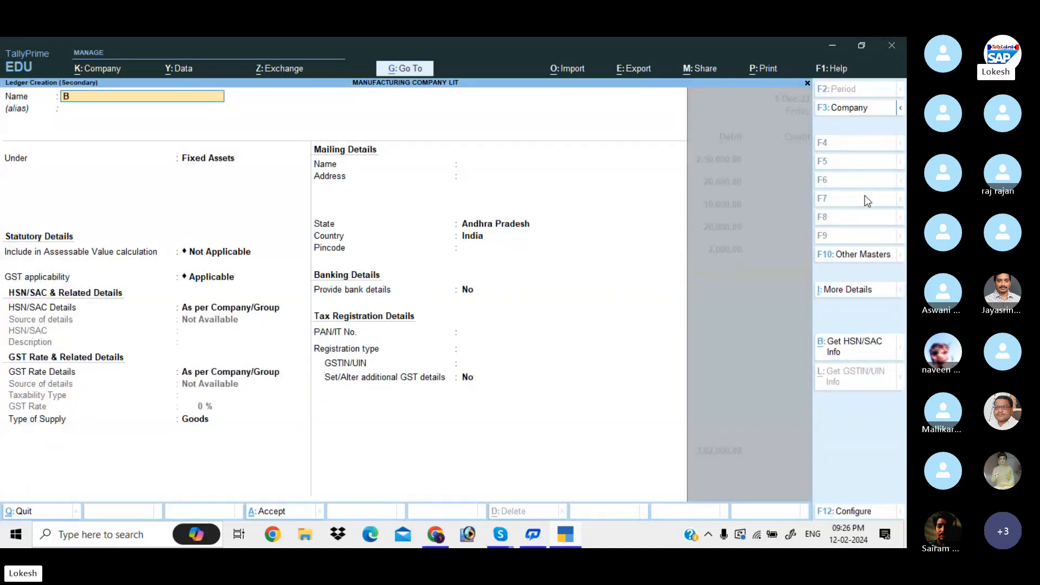
{"action": "type", "text": "ranch Office"}
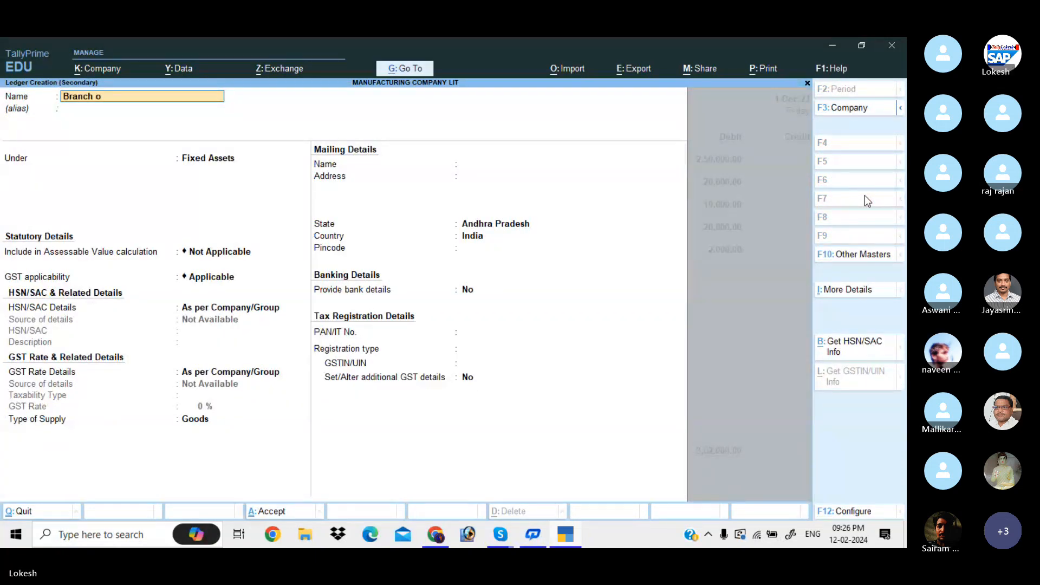
{"action": "key", "text": "Return"}
{"action": "type", "text": "bra"}
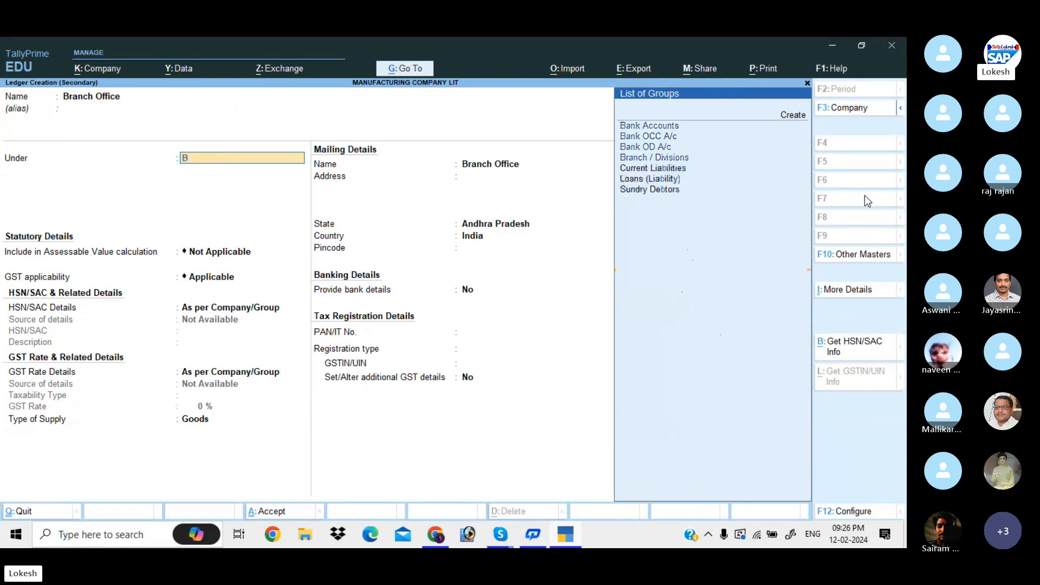
{"action": "key", "text": "Return"}
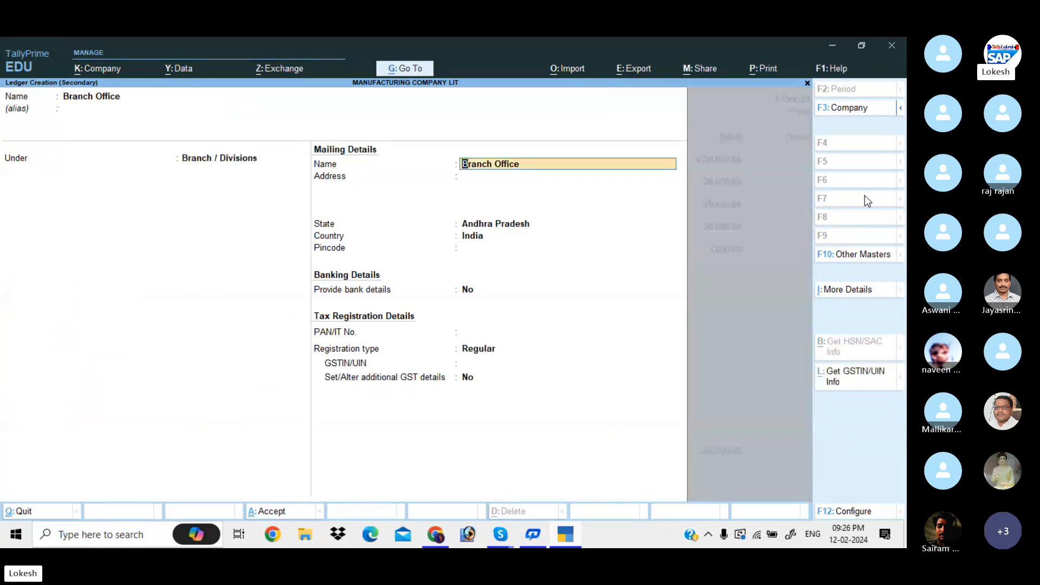
{"action": "key", "text": "Return"}
{"action": "key", "text": "Return"}
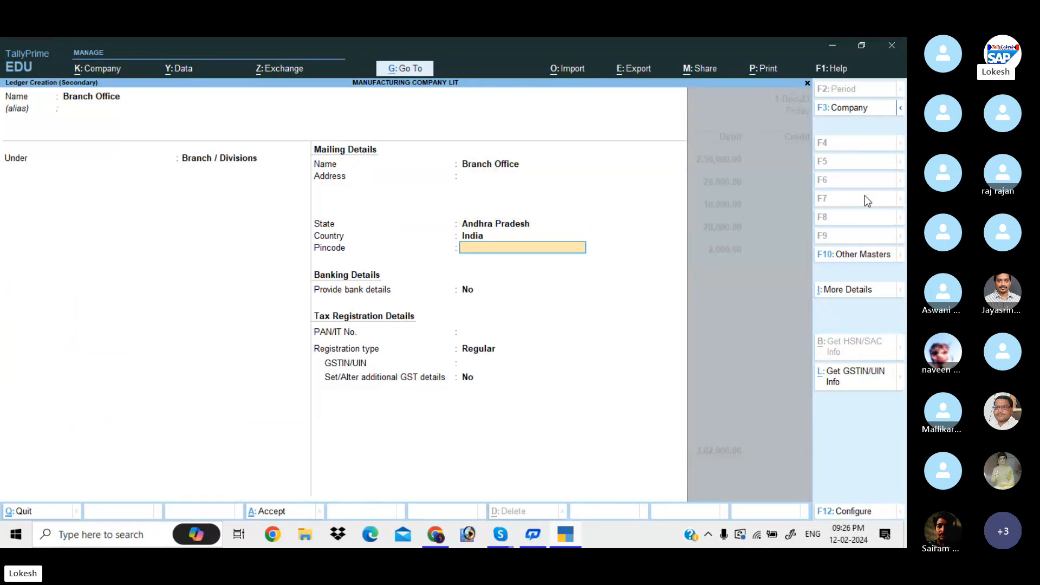
{"action": "key", "text": "ctrl+a"}
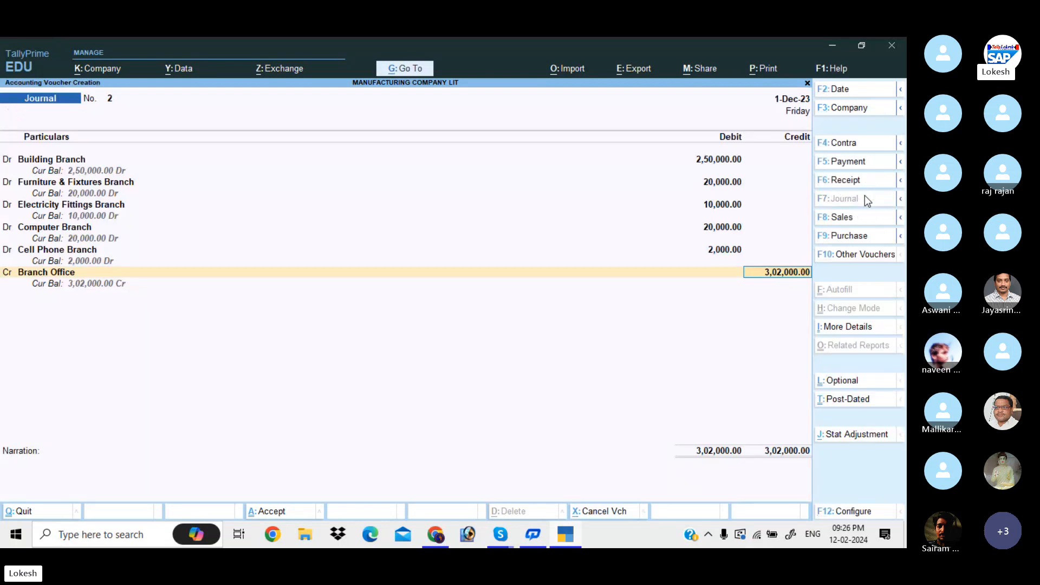
Step: Credit Branch Office with 3,02,000 and save the branch asset journal without a narration
{"action": "key", "text": "Return"}
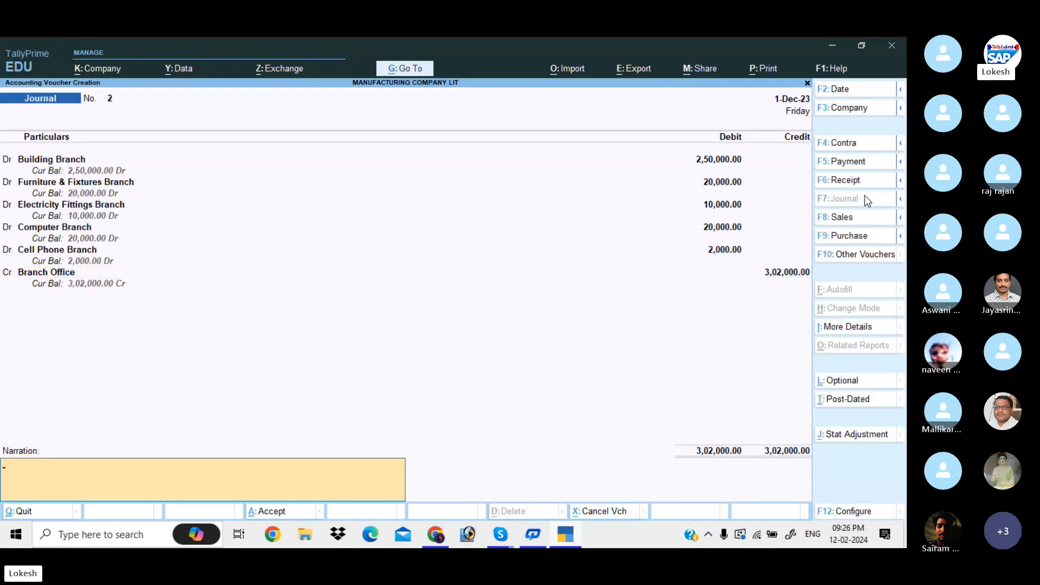
{"action": "key", "text": "Return"}
{"action": "key", "text": "Return"}
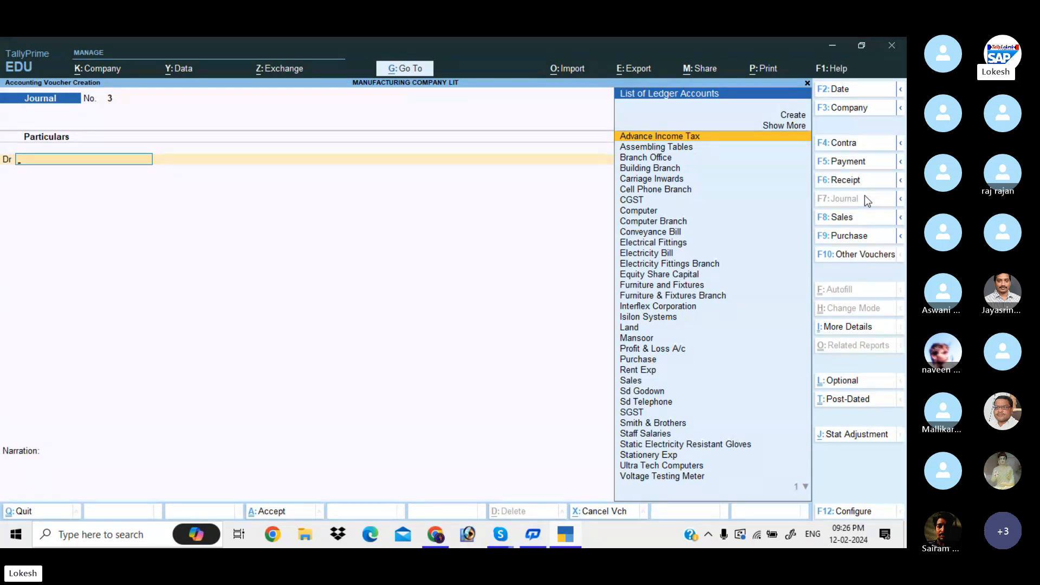
Step: In a new Journal voucher dated 1-Dec-23, debit Branch Office with 75,000
{"action": "type", "text": "b"}
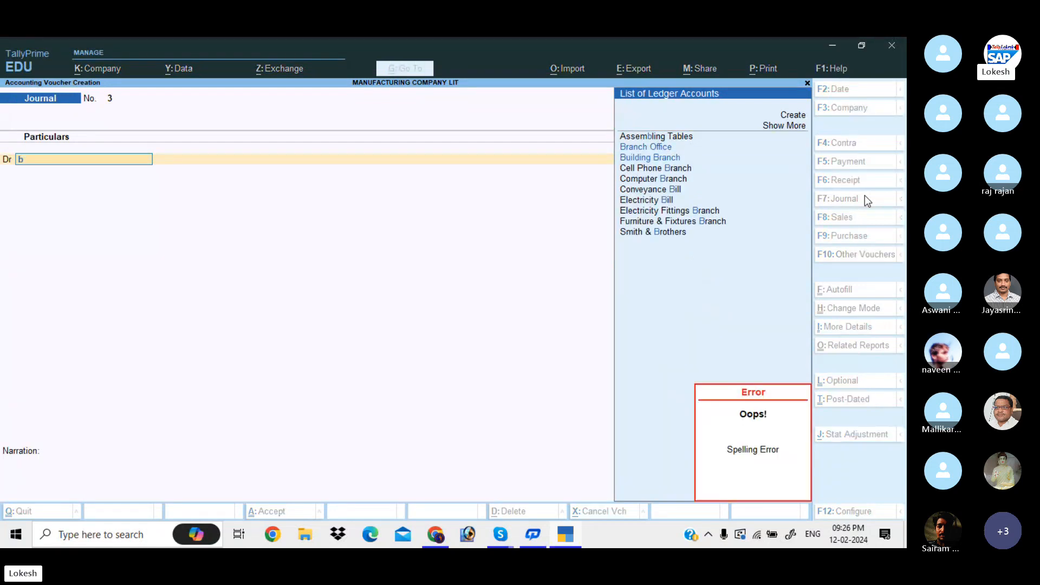
{"action": "key", "text": "Down"}
{"action": "key", "text": "Return"}
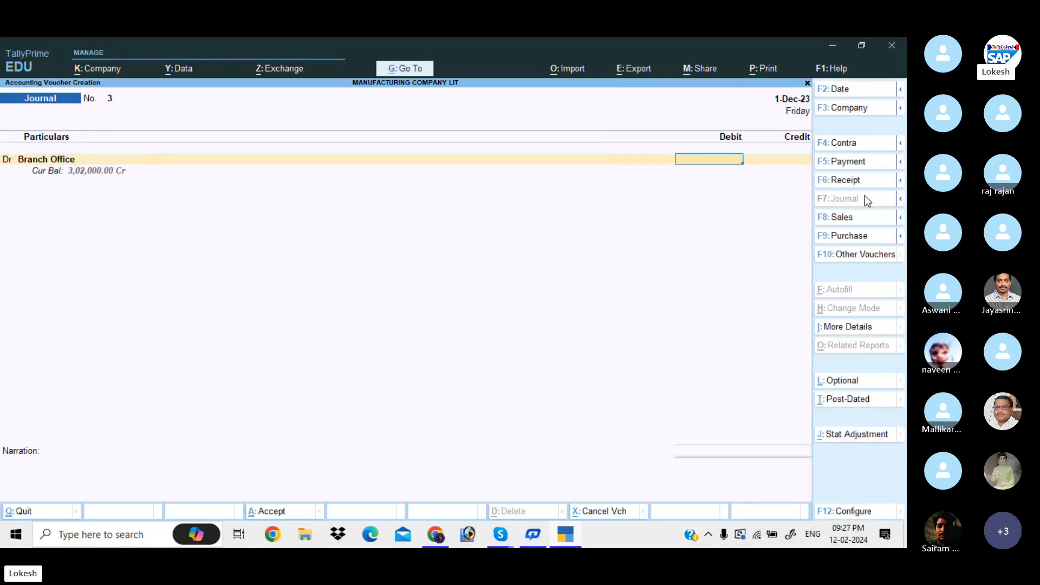
{"action": "type", "text": "75000"}
{"action": "key", "text": "Return"}
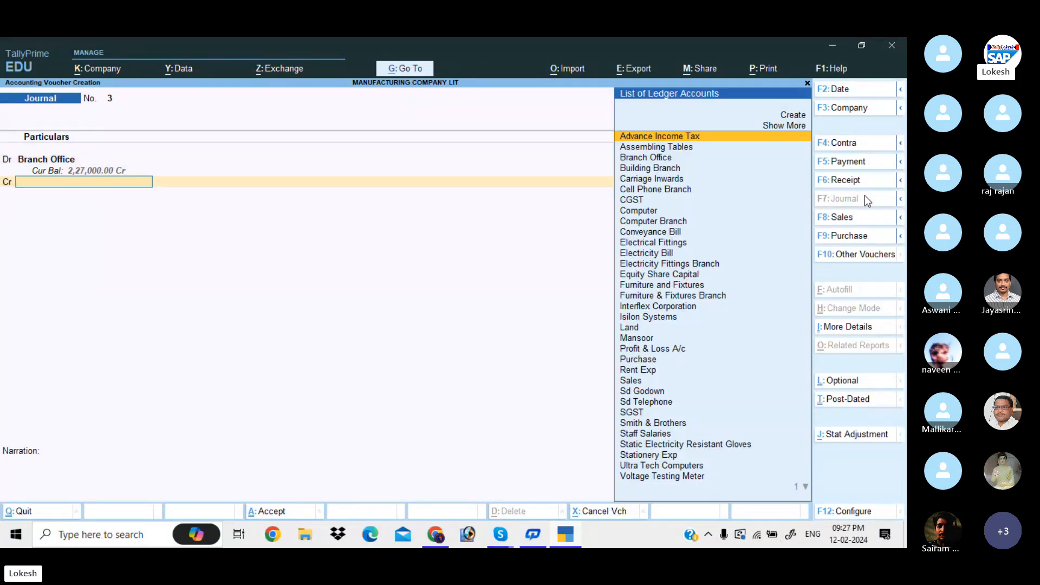
Step: Credit HDFC Bank with 75,000 and save the journal without a narration
{"action": "type", "text": "h"}
{"action": "key", "text": "Return"}
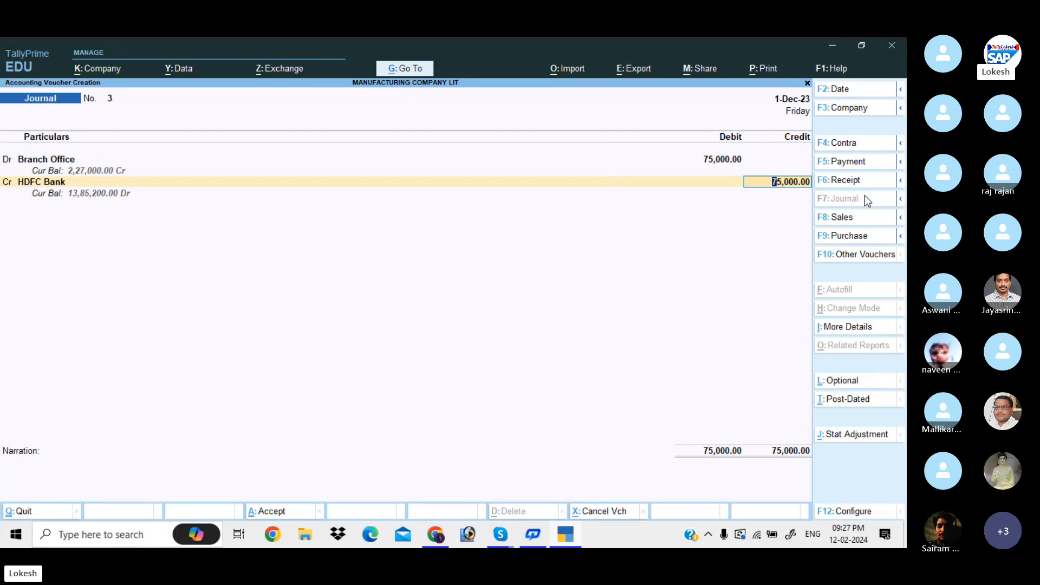
{"action": "key", "text": "Return"}
{"action": "key", "text": "Return"}
{"action": "key", "text": "Return"}
{"action": "key", "text": "Return"}
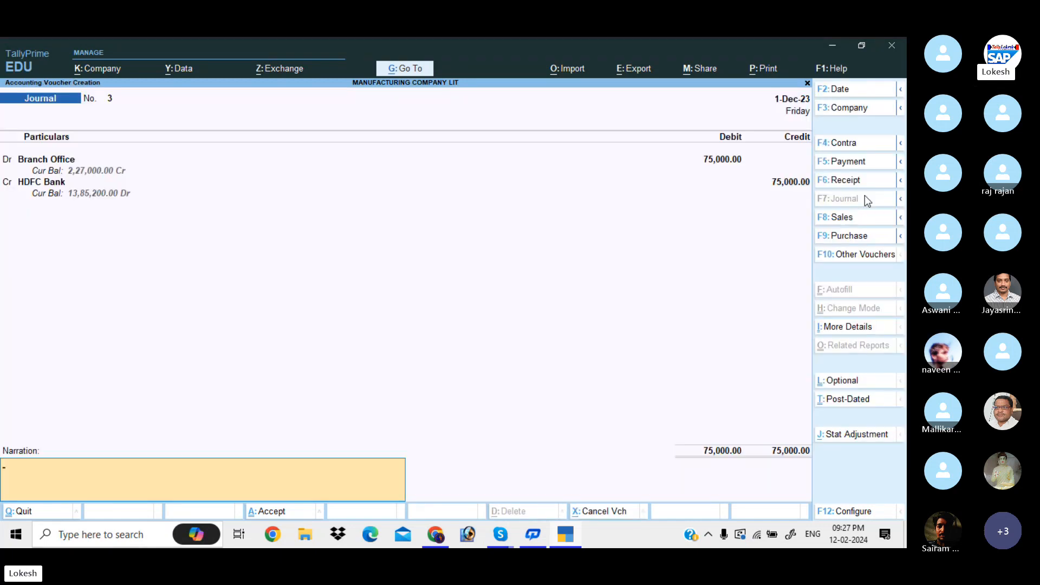
{"action": "key", "text": "Return"}
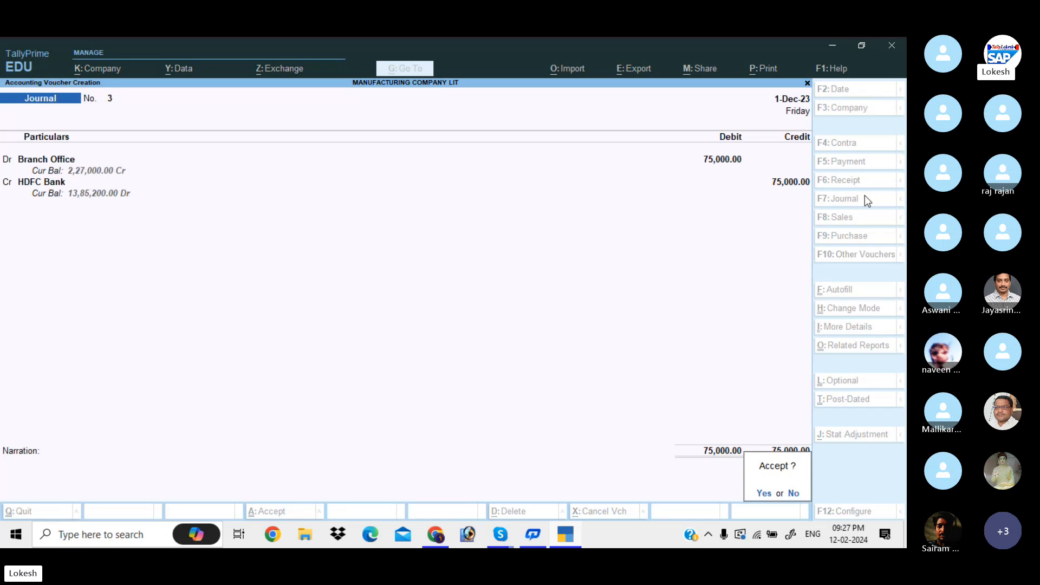
{"action": "key", "text": "Return"}
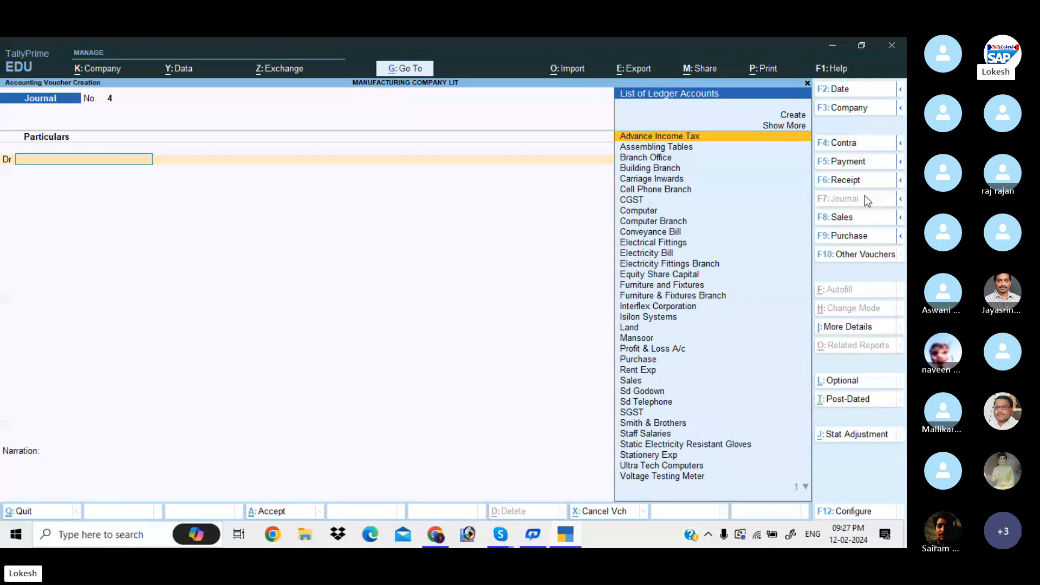
Step: Leave voucher entry and start creating a new Currency master
{"action": "key", "text": "Escape"}
{"action": "key", "text": "Escape"}
{"action": "key", "text": "Up"}
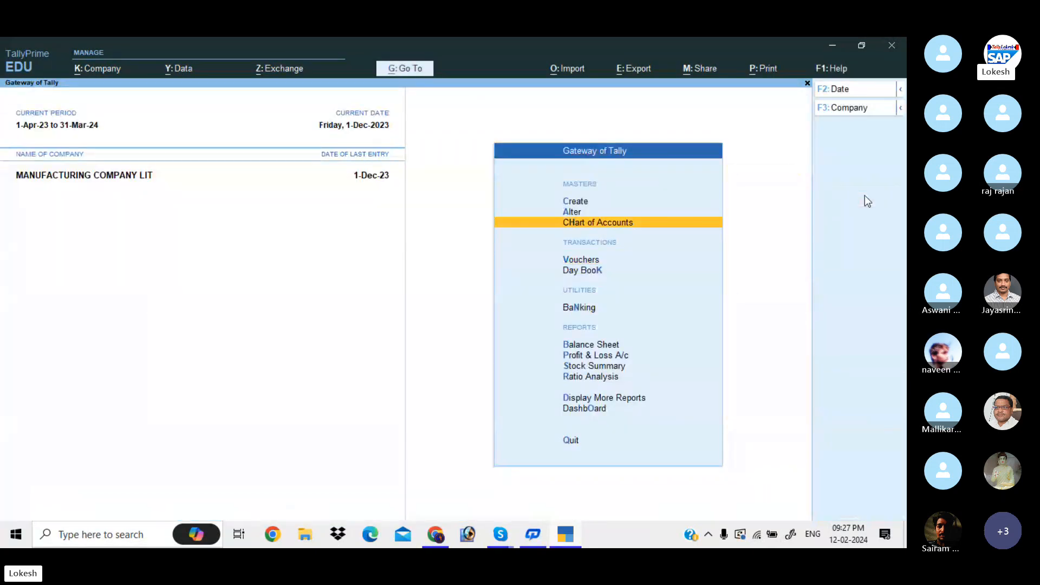
{"action": "key", "text": "Up"}
{"action": "key", "text": "Up"}
{"action": "key", "text": "Return"}
{"action": "key", "text": "Down"}
{"action": "key", "text": "Down"}
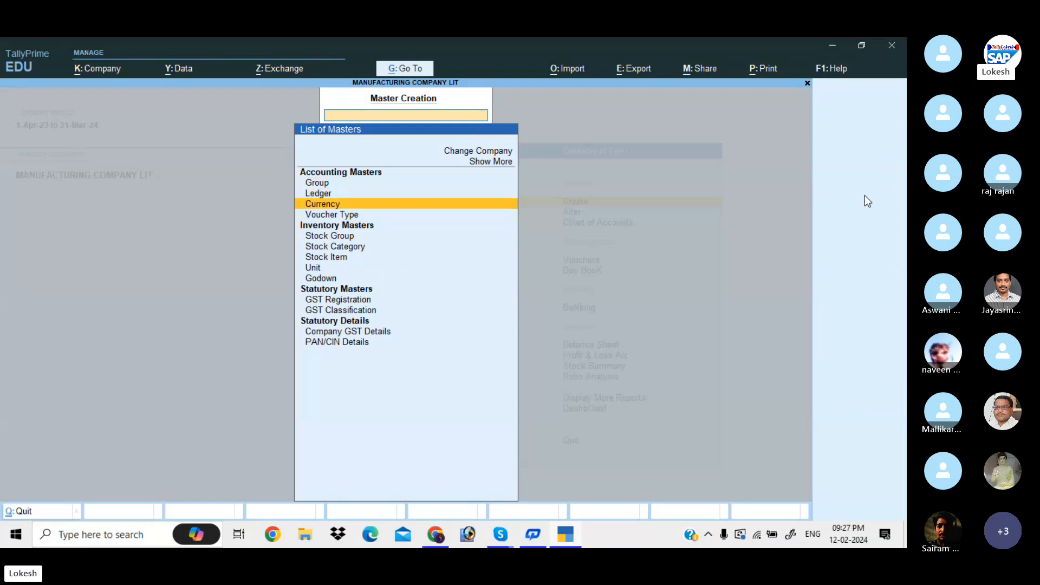
{"action": "key", "text": "Return"}
{"action": "key", "text": "Return"}
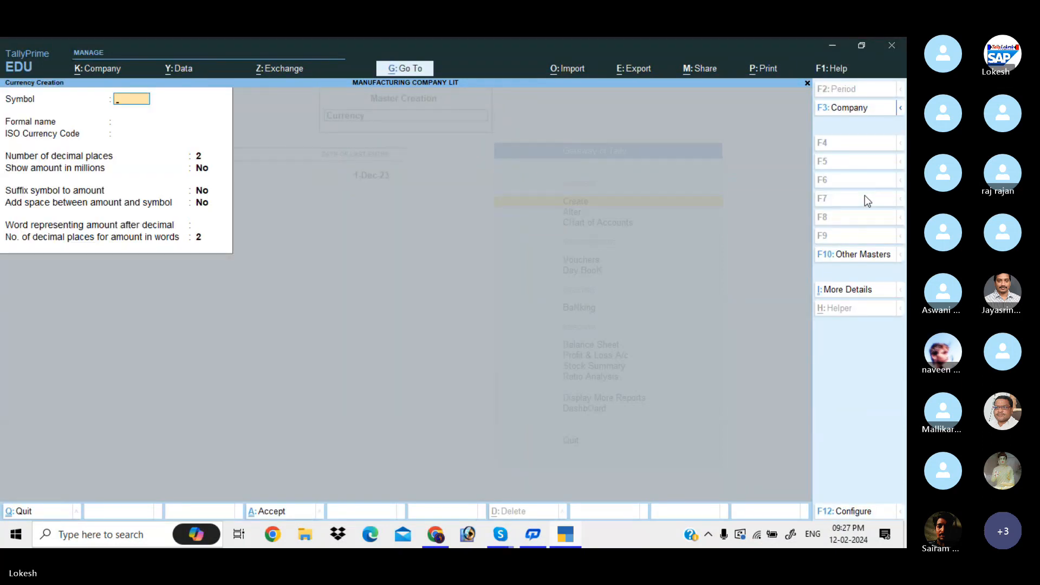
Step: Define the currency with symbol $ and formal name Dollor, keep the other defaults, save it and leave currency creation
{"action": "type", "text": "$"}
{"action": "key", "text": "Return"}
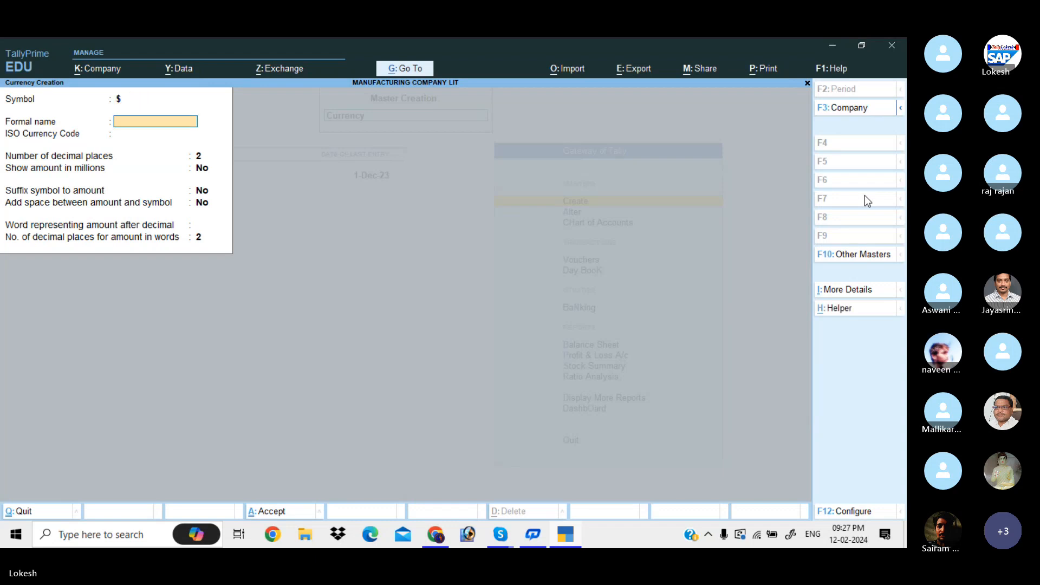
{"action": "type", "text": "Dollo"}
{"action": "key", "text": "Return"}
{"action": "key", "text": "Return"}
{"action": "key", "text": "Return"}
{"action": "key", "text": "Return"}
{"action": "key", "text": "Return"}
{"action": "key", "text": "Return"}
{"action": "key", "text": "Return"}
{"action": "key", "text": "Return"}
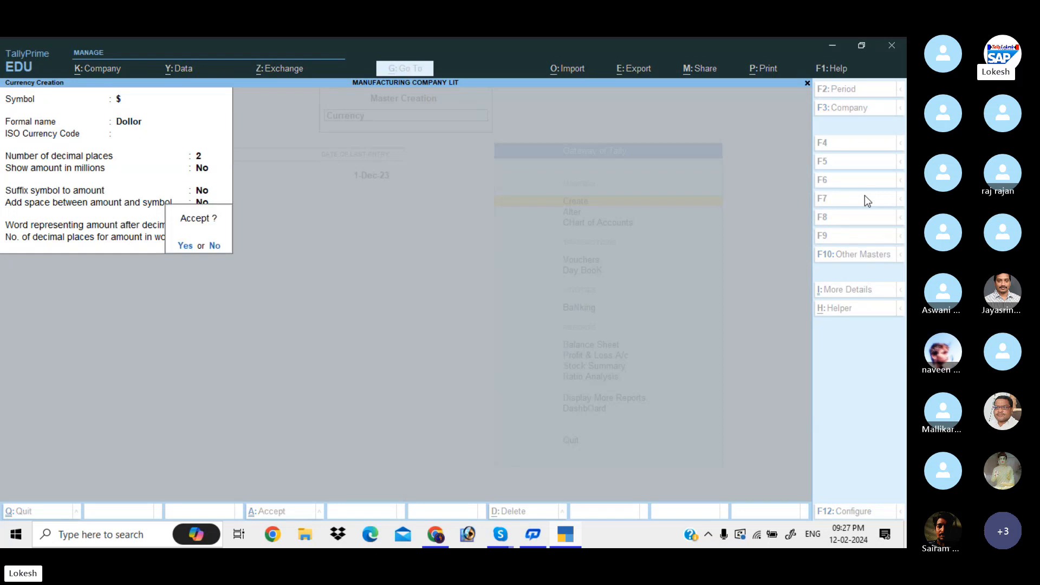
{"action": "key", "text": "Return"}
{"action": "key", "text": "Escape"}
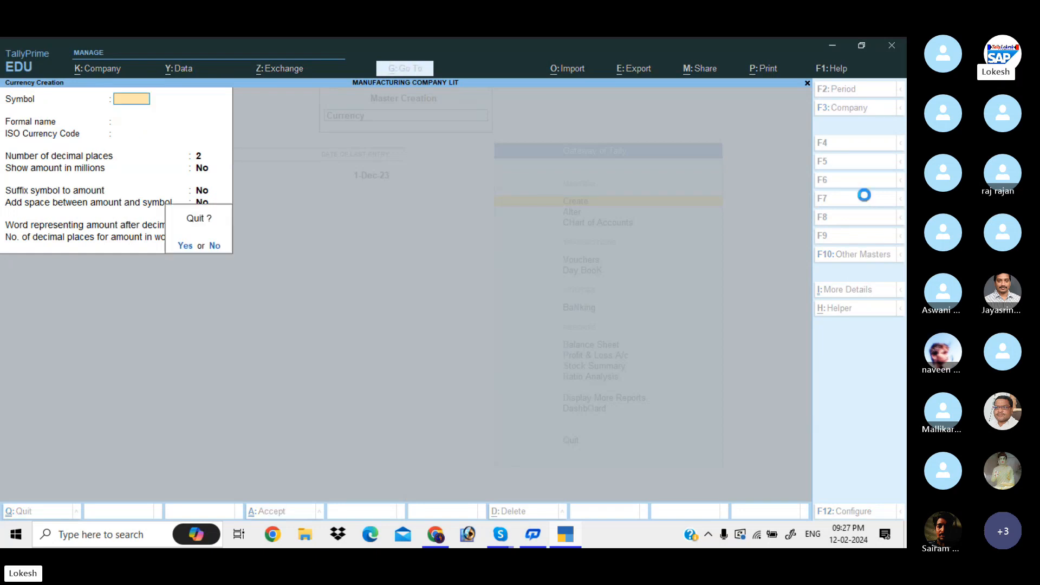
{"action": "key", "text": "Return"}
Step: Set the dollar's standard exchange rate to ₹45 for 1-Dec-23, save the rate and return to the Gateway of Tally
{"action": "key", "text": "Down"}
{"action": "key", "text": "Return"}
{"action": "key", "text": "Return"}
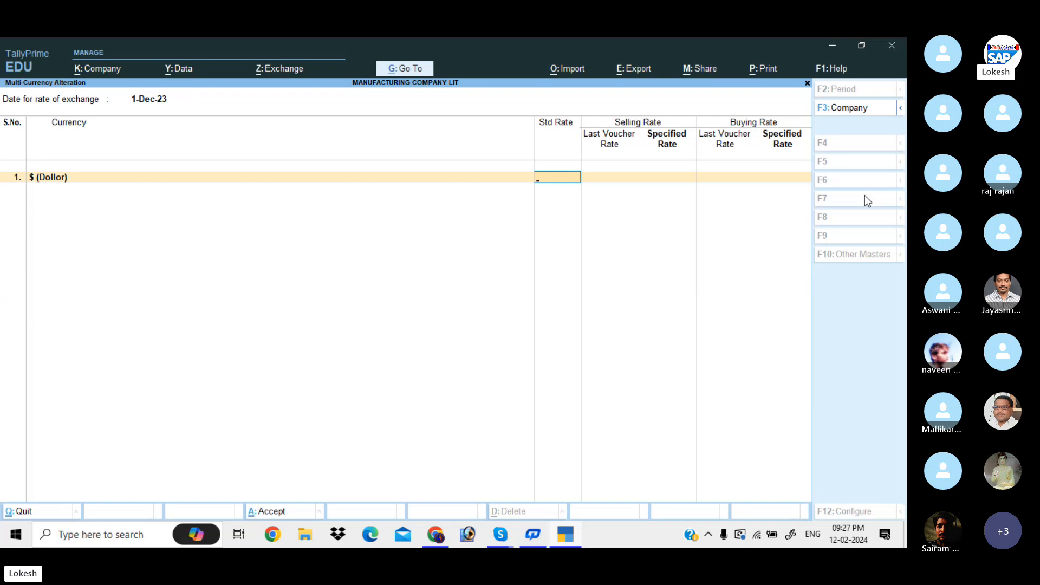
{"action": "type", "text": "45"}
{"action": "key", "text": "Return"}
{"action": "key", "text": "Return"}
{"action": "key", "text": "Return"}
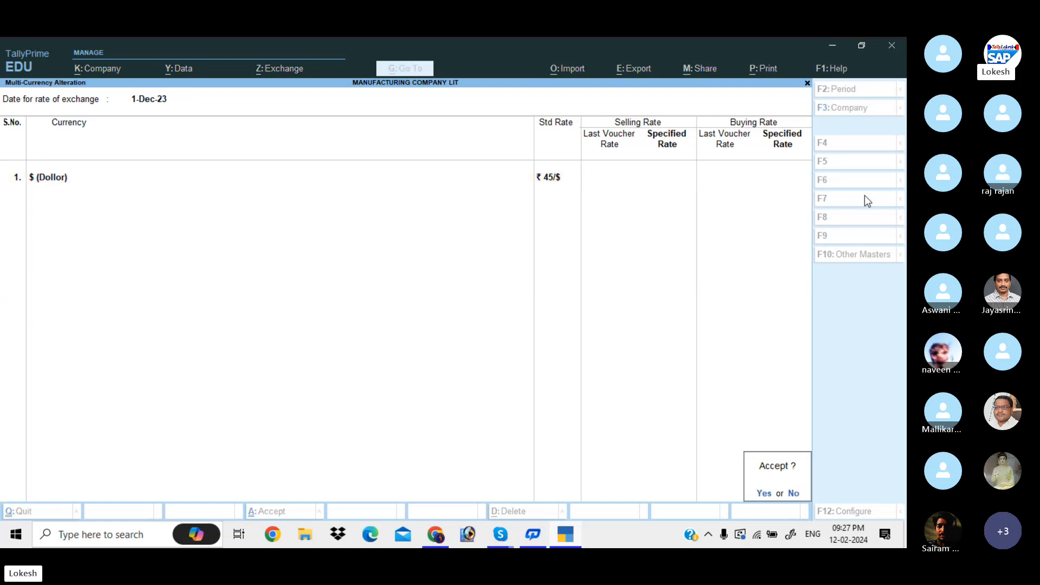
{"action": "key", "text": "Return"}
{"action": "key", "text": "Escape"}
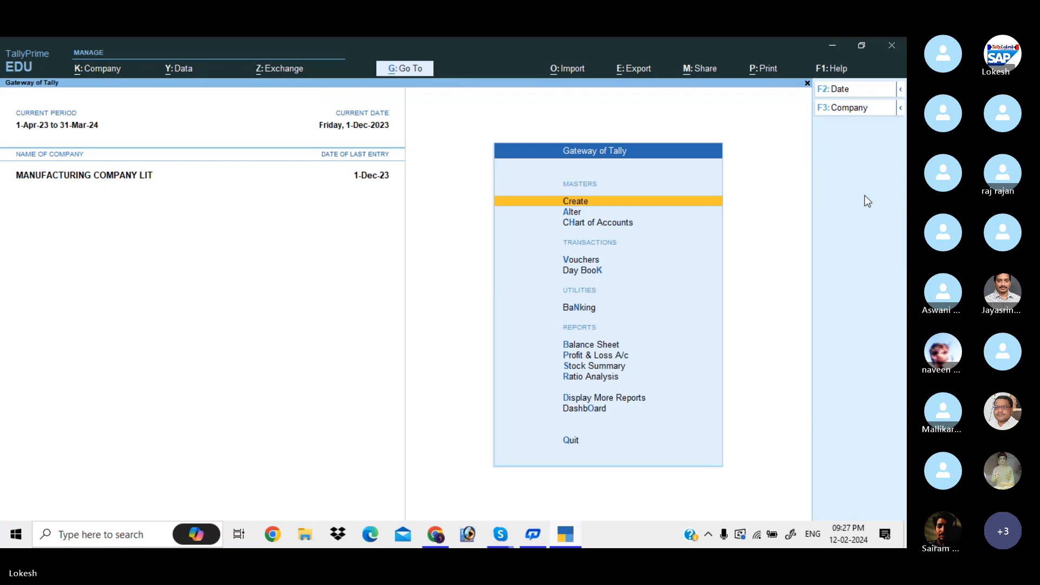
Step: Start a Sales voucher and begin a new party ledger named Acron Clothing Ltd
{"action": "key", "text": "Down"}
{"action": "key", "text": "Down"}
{"action": "key", "text": "Down"}
{"action": "key", "text": "Return"}
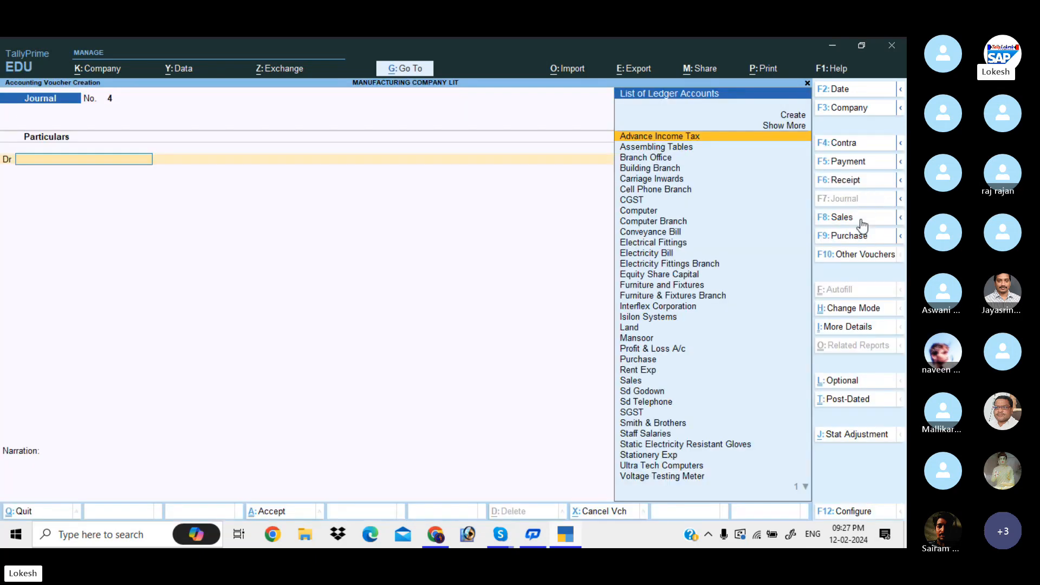
{"action": "left_click", "coordinate": [862, 224]}
{"action": "key", "text": "alt+c"}
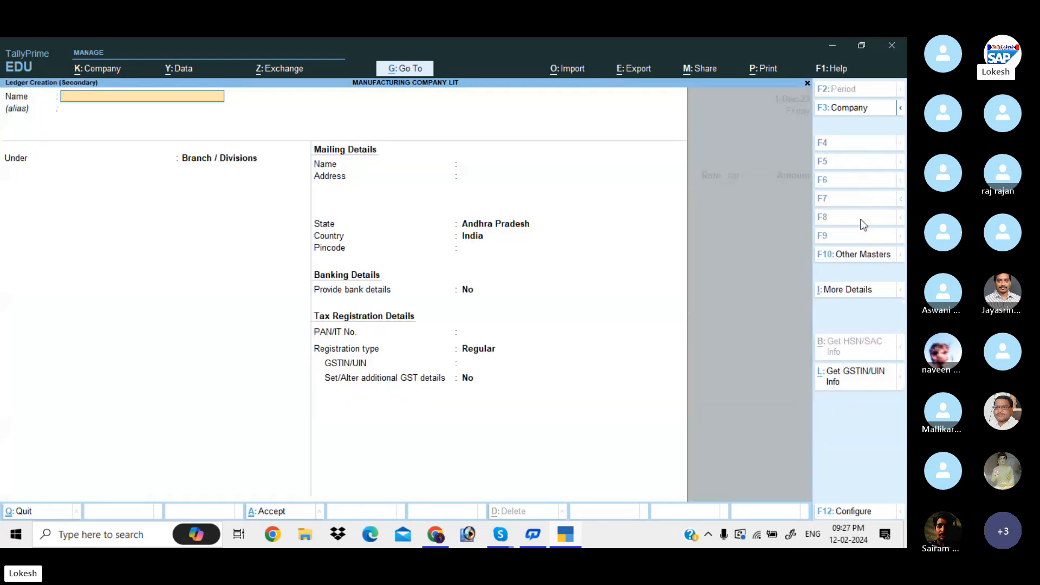
{"action": "type", "text": "Acron cloth"}
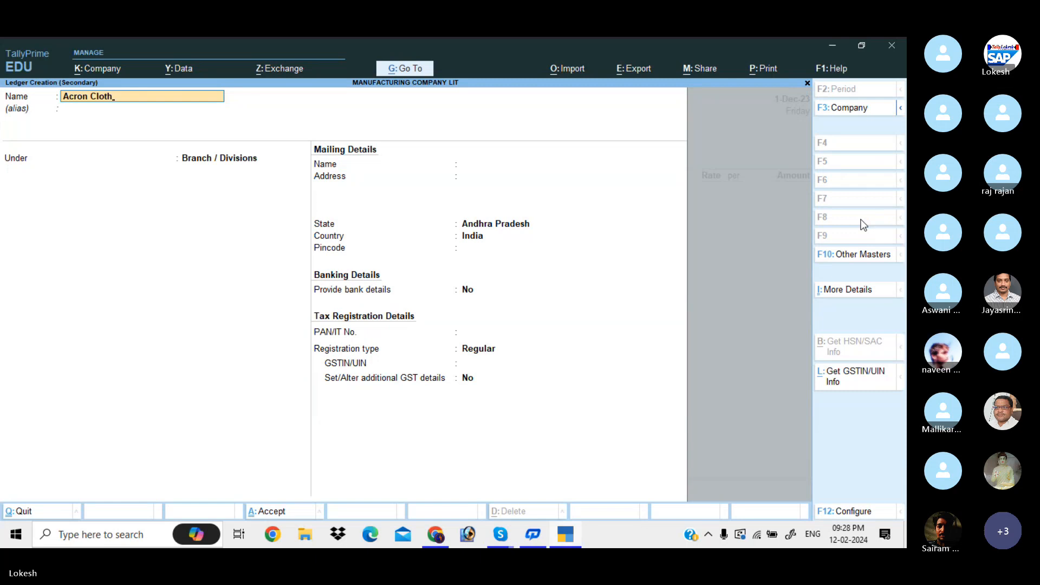
{"action": "type", "text": "ing Ltd"}
{"action": "key", "text": "Return"}
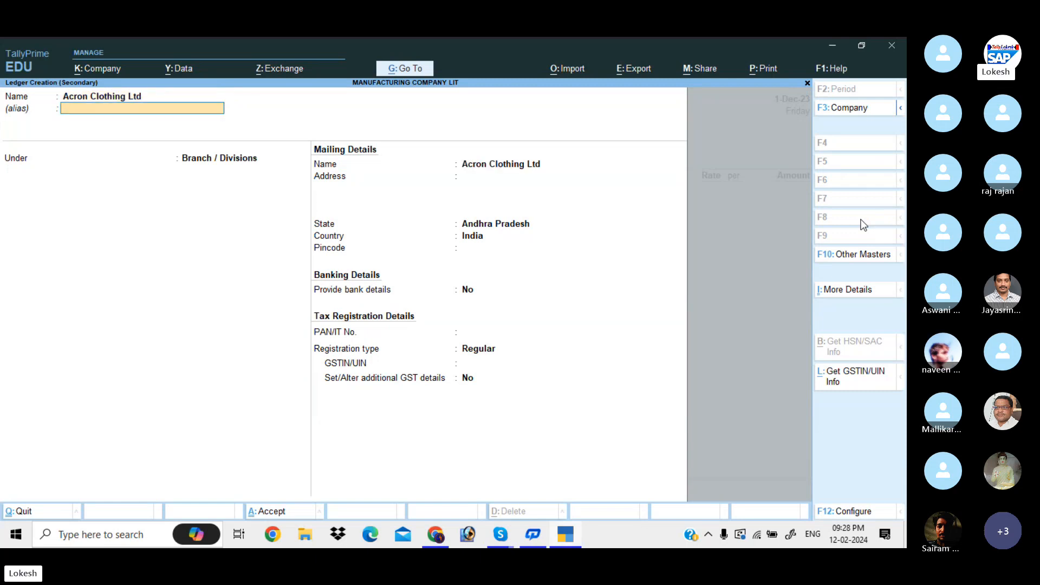
Step: Place the Acron Clothing Ltd ledger under Sundry Debtors and keep the state Andhra Pradesh, country India and no bank details
{"action": "key", "text": "Return"}
{"action": "type", "text": "Sun"}
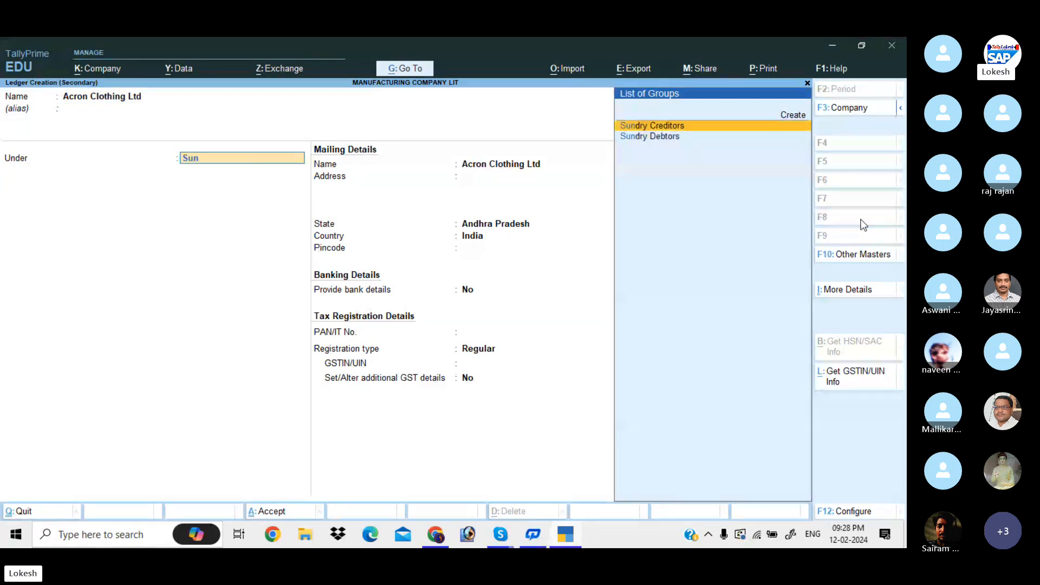
{"action": "key", "text": "Down"}
{"action": "key", "text": "Return"}
{"action": "key", "text": "Return"}
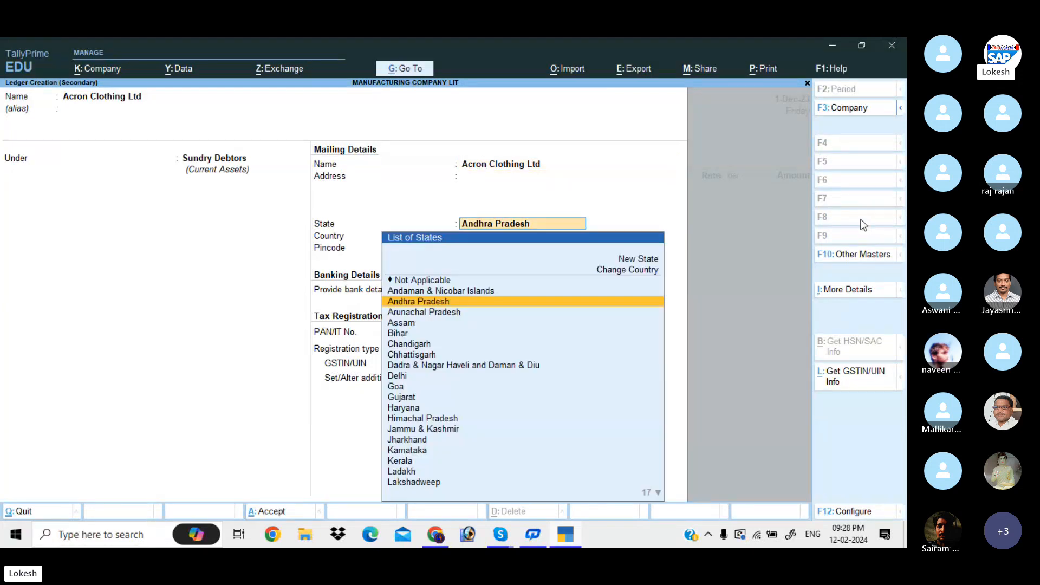
{"action": "key", "text": "Return"}
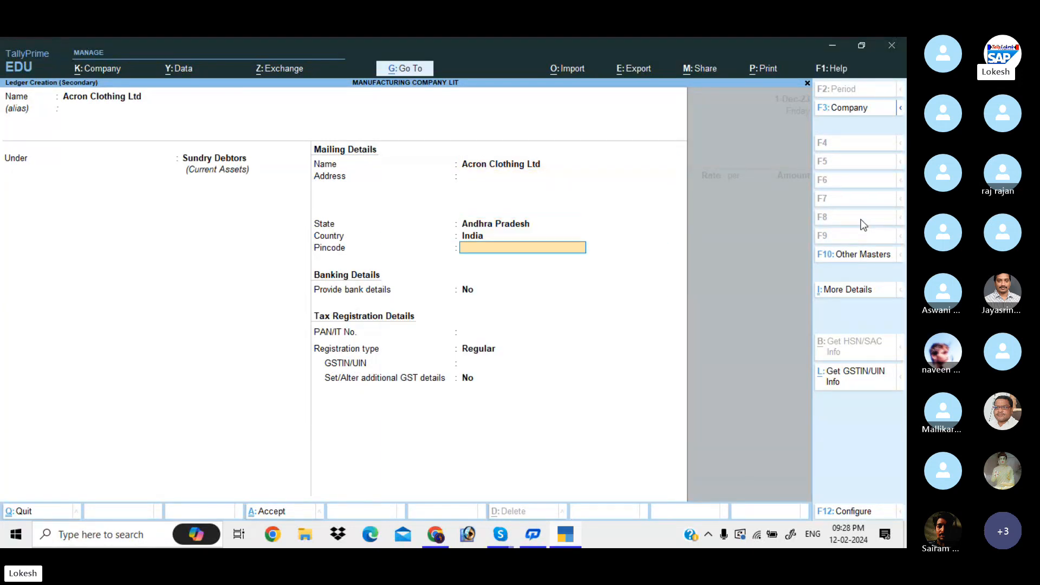
{"action": "key", "text": "BackSpace"}
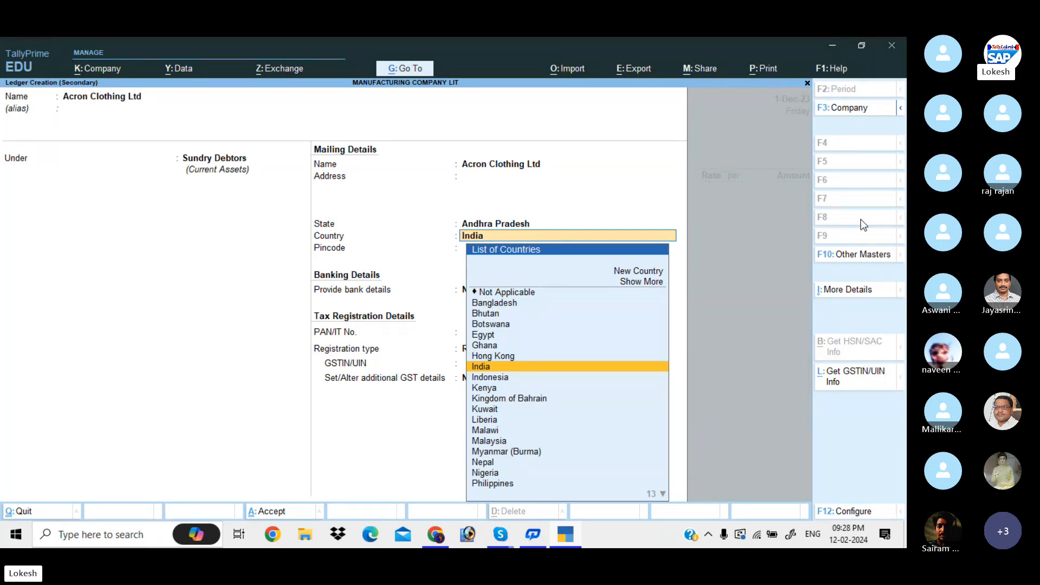
{"action": "key", "text": "Return"}
{"action": "key", "text": "Return"}
{"action": "key", "text": "Return"}
{"action": "key", "text": "Return"}
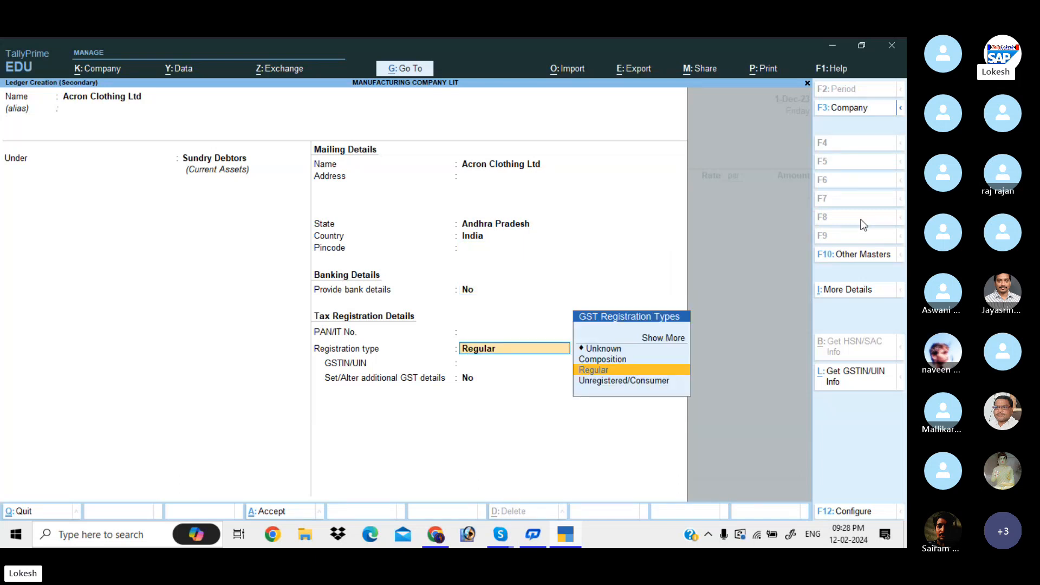
Step: Set the Acron Clothing Ltd ledger's GST registration type to Unregistered/Consumer and leave the GSTIN/UIN blank
{"action": "key", "text": "Up"}
{"action": "key", "text": "Up"}
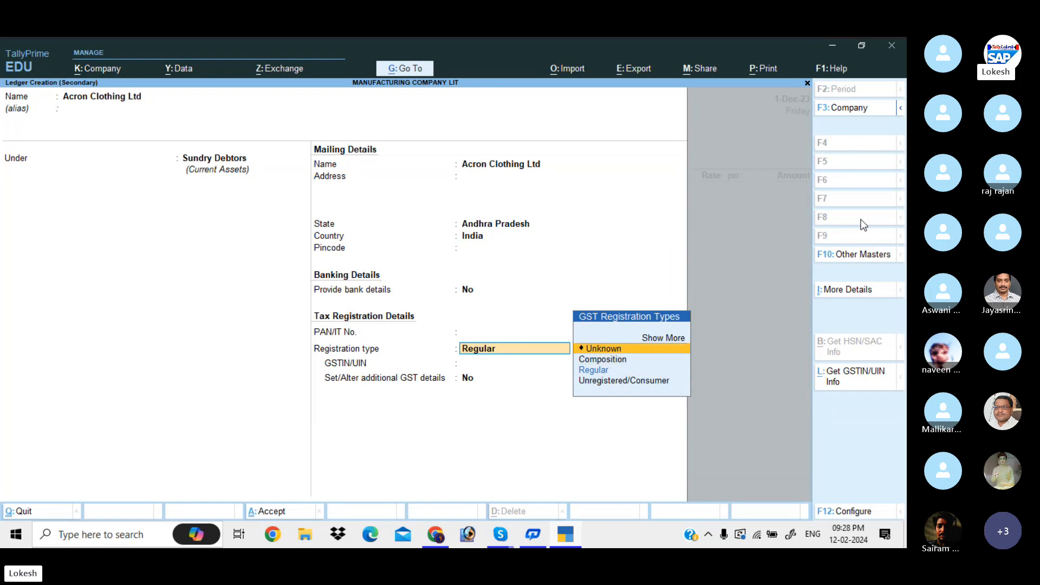
{"action": "key", "text": "Down"}
{"action": "key", "text": "Down"}
{"action": "key", "text": "Down"}
{"action": "key", "text": "Return"}
{"action": "key", "text": "Return"}
{"action": "key", "text": "Return"}
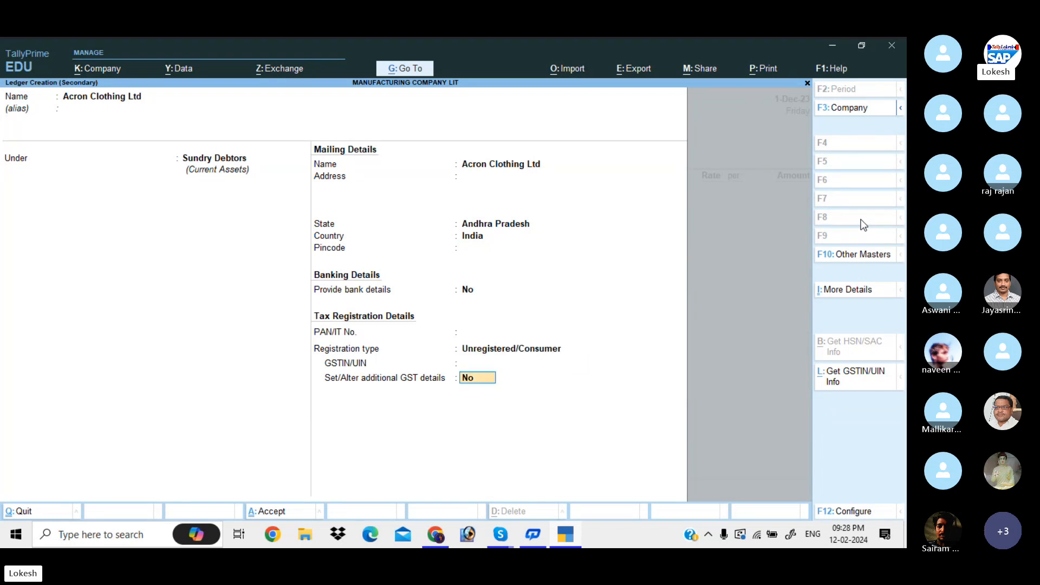
Step: Save the Acron Clothing Ltd ledger without additional GST details and accept the default party details for the sale
{"action": "key", "text": "Return"}
{"action": "key", "text": "Return"}
{"action": "key", "text": "ctrl+a"}
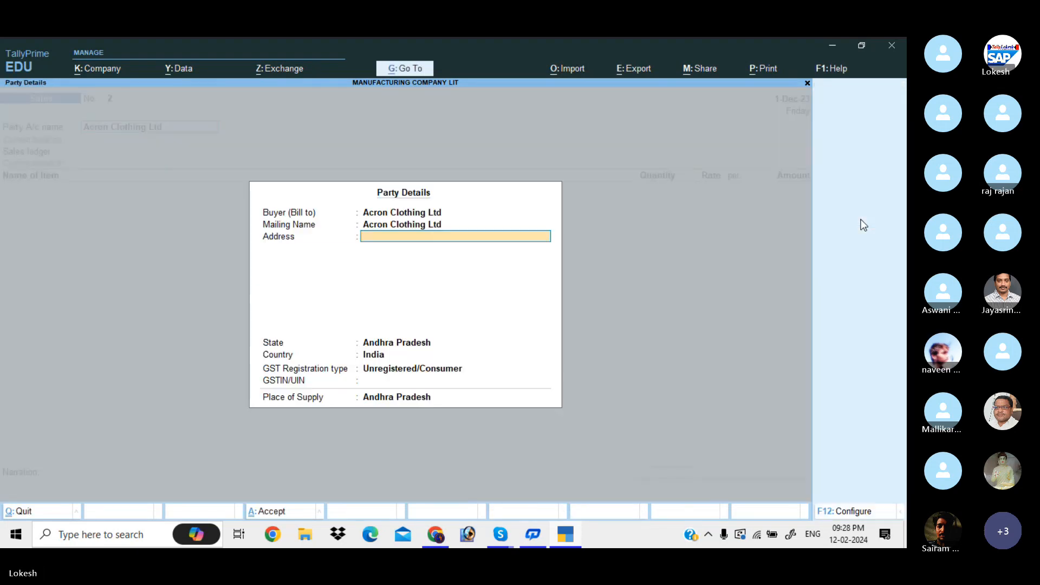
{"action": "key", "text": "Return"}
{"action": "key", "text": "Return"}
{"action": "key", "text": "Return"}
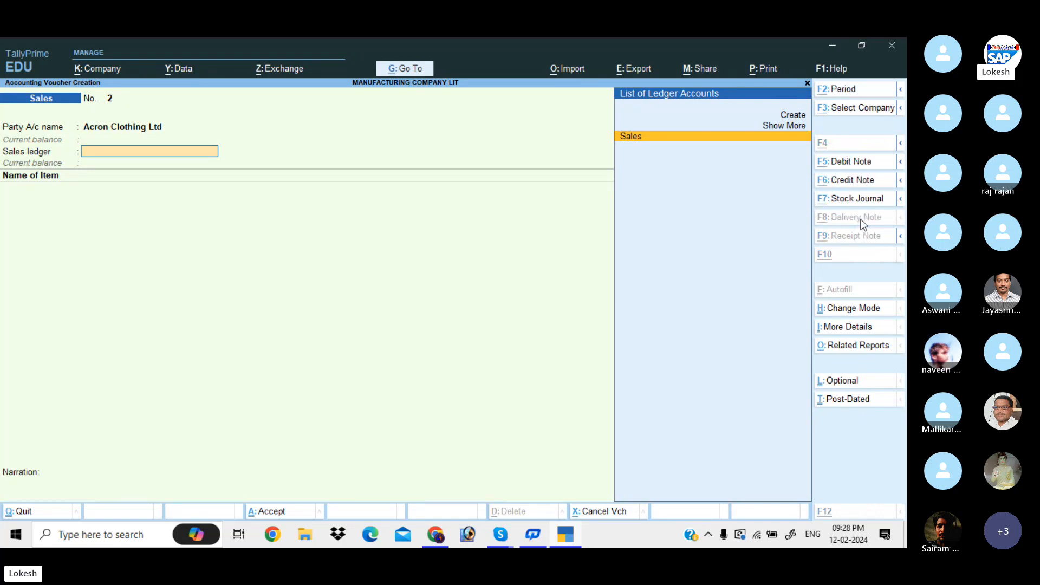
Step: Create a sales ledger named Sales Export under Sales Accounts, with ledger type Not Applicable and GST Applicable
{"action": "key", "text": "alt+c"}
{"action": "type", "text": "Sales Ex"}
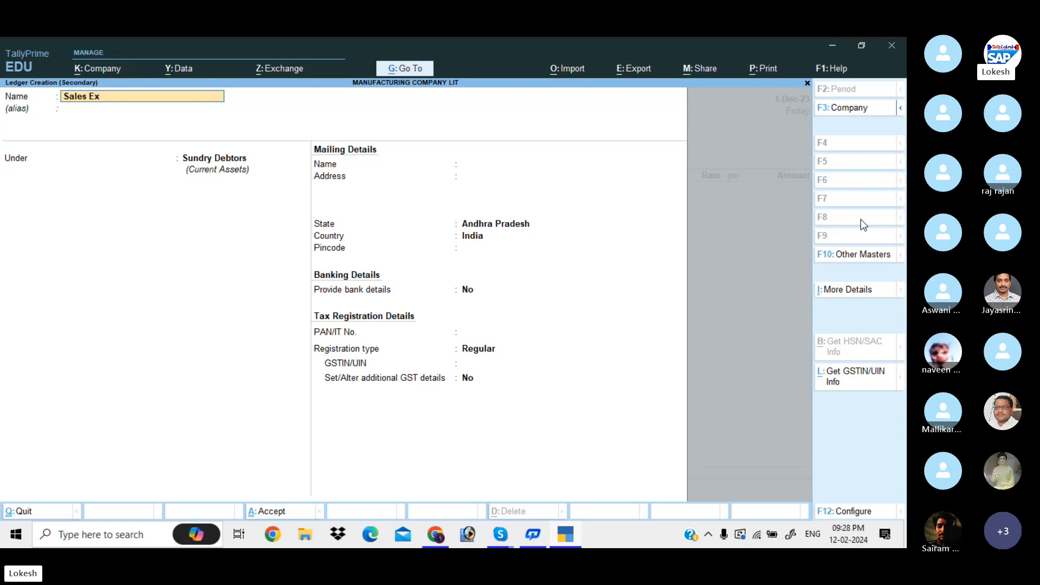
{"action": "type", "text": "port"}
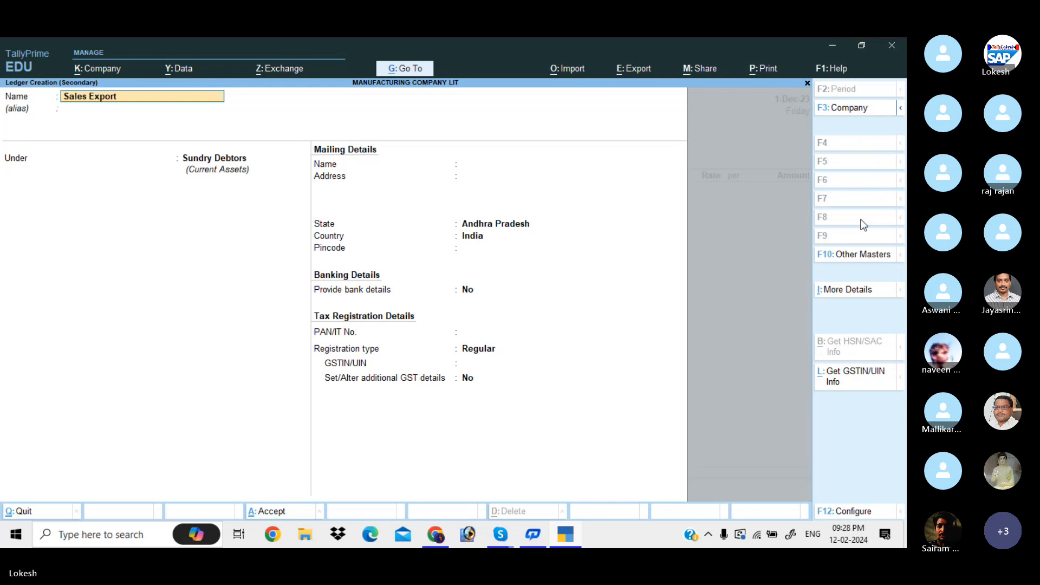
{"action": "key", "text": "Return"}
{"action": "type", "text": "sa"}
{"action": "key", "text": "Return"}
{"action": "key", "text": "Return"}
{"action": "key", "text": "Return"}
{"action": "key", "text": "Return"}
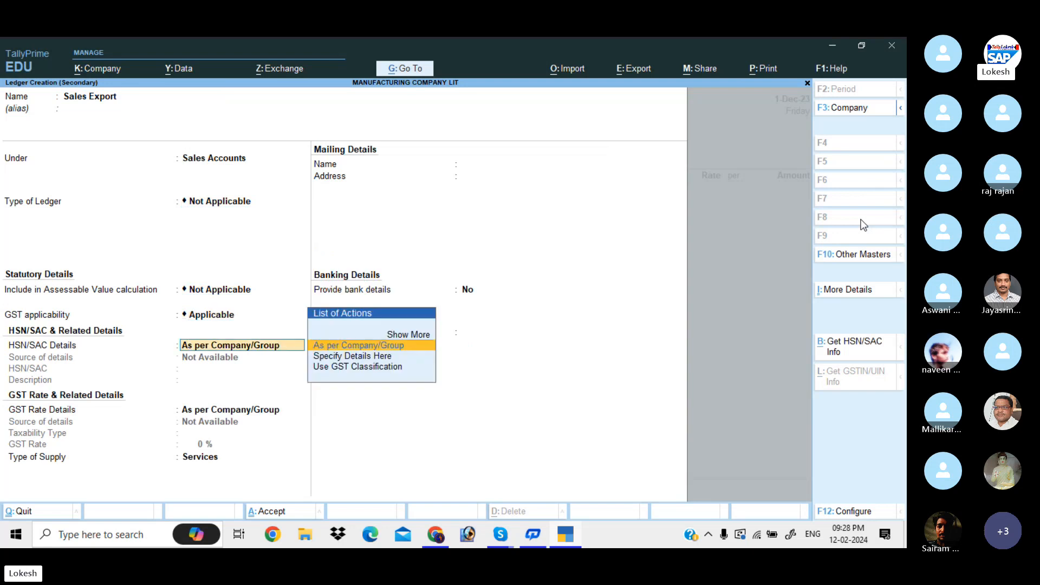
Step: Keep the Sales Export ledger's HSN/SAC and GST rate details as per Company/Group, set its supply type to Goods and save it
{"action": "key", "text": "Return"}
{"action": "key", "text": "Return"}
{"action": "key", "text": "Up"}
{"action": "key", "text": "Return"}
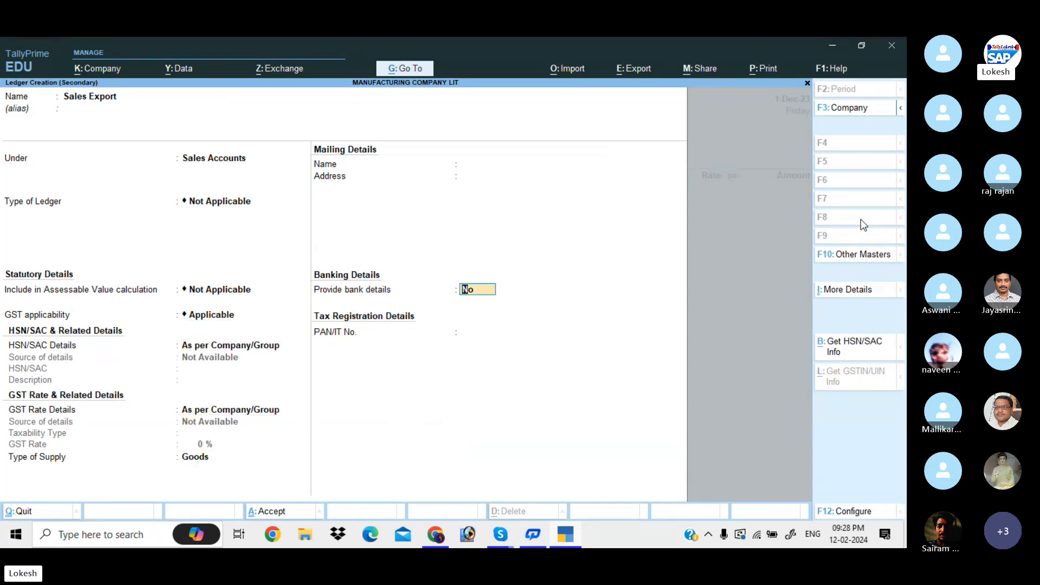
{"action": "key", "text": "Return"}
Step: Add the stock item Computer P4 to the sales voucher with a quantity of 15 nos at a rate of $500
{"action": "key", "text": "Down"}
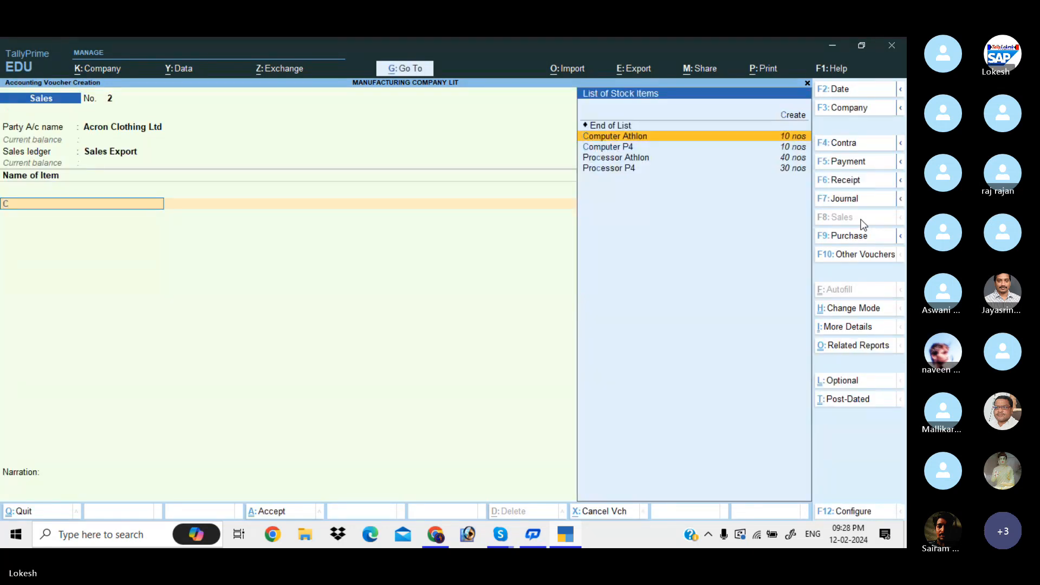
{"action": "key", "text": "Down"}
{"action": "key", "text": "Return"}
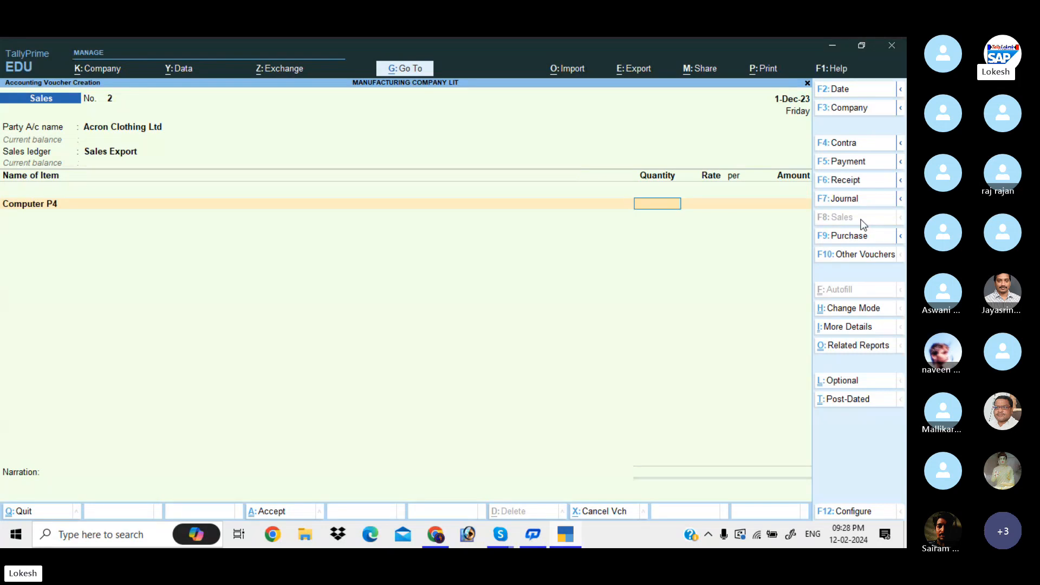
{"action": "key", "text": "BackSpace"}
{"action": "key", "text": "Return"}
{"action": "type", "text": "15"}
{"action": "key", "text": "Return"}
{"action": "key", "text": "Return"}
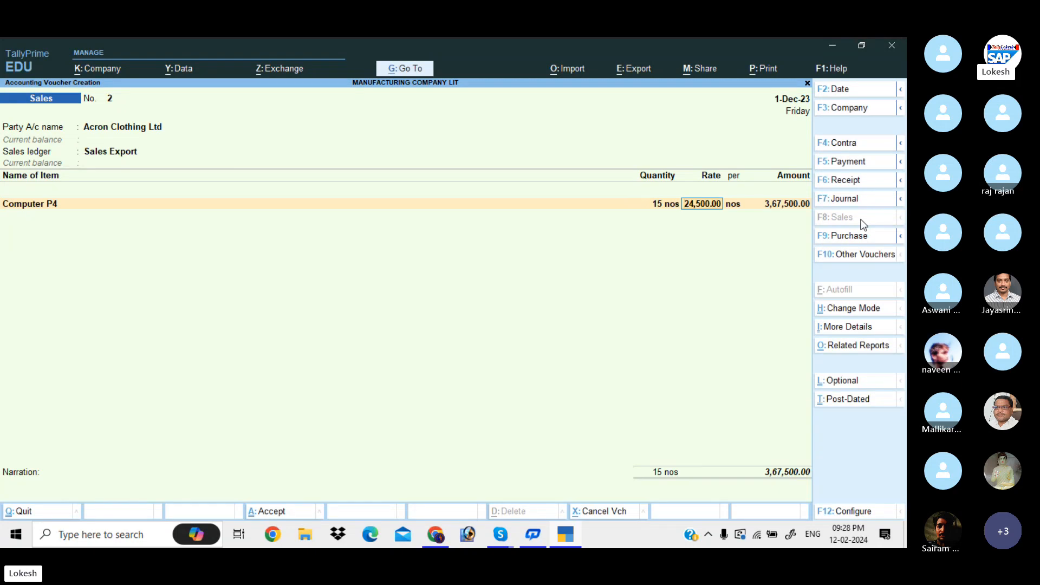
{"action": "type", "text": "$500"}
{"action": "key", "text": "Return"}
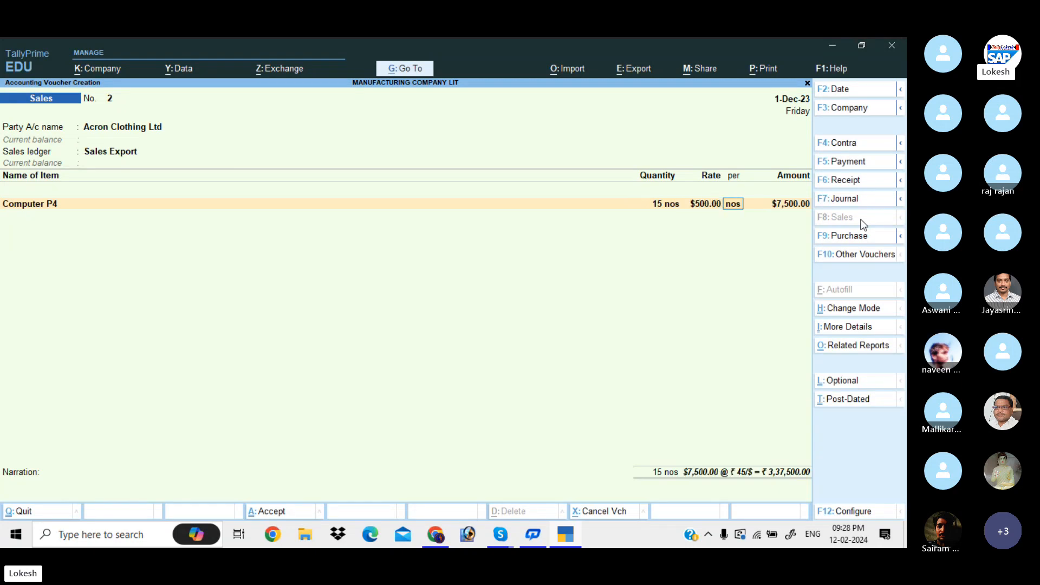
{"action": "key", "text": "Return"}
{"action": "key", "text": "Return"}
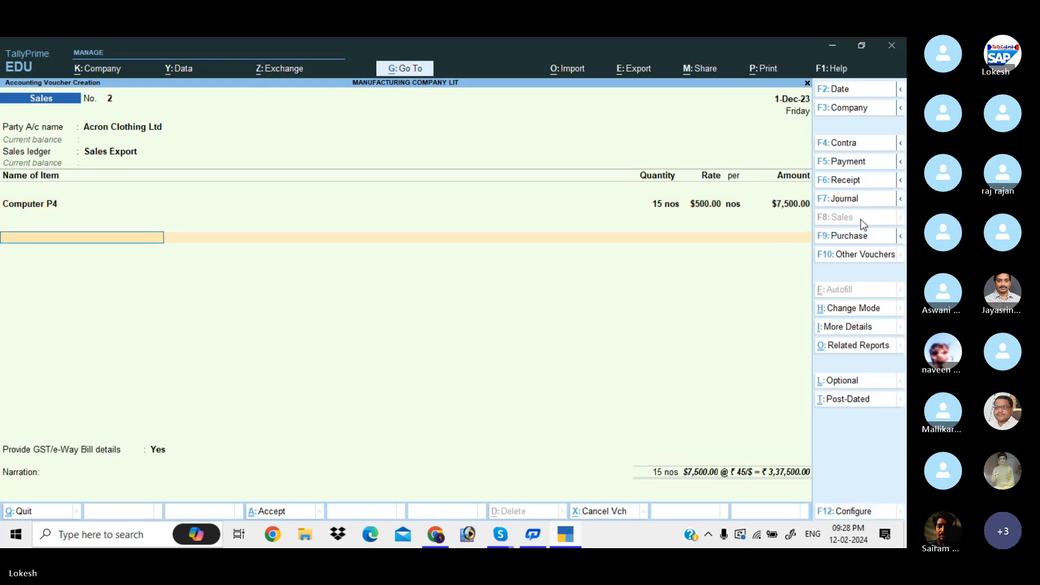
Step: End the item list, set the GST/e-Way Bill details to No and save the Acron Clothing Ltd sales voucher without a narration
{"action": "key", "text": "Return"}
{"action": "key", "text": "Up"}
{"action": "key", "text": "Return"}
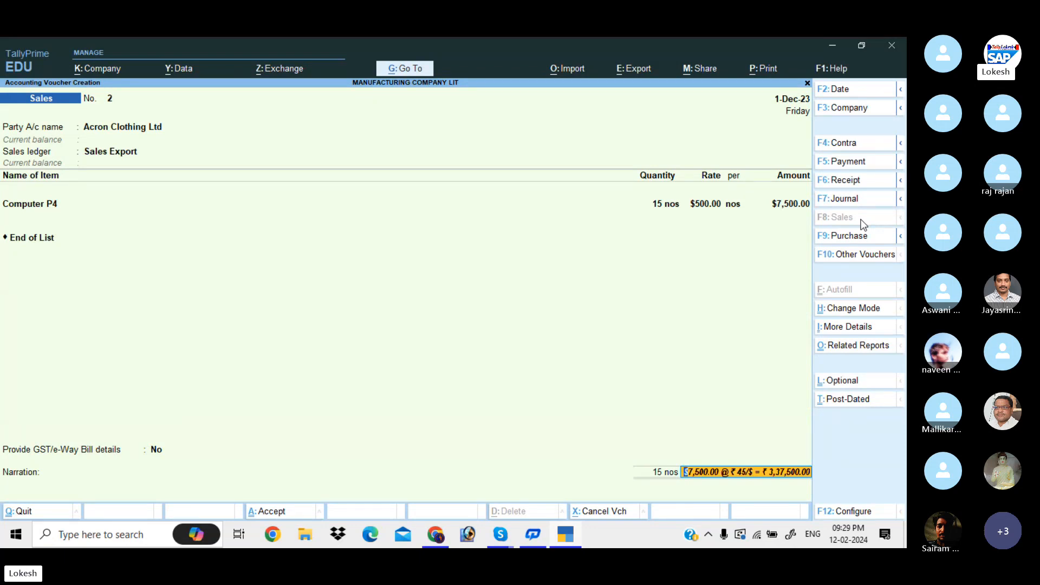
{"action": "key", "text": "Return"}
{"action": "key", "text": "Return"}
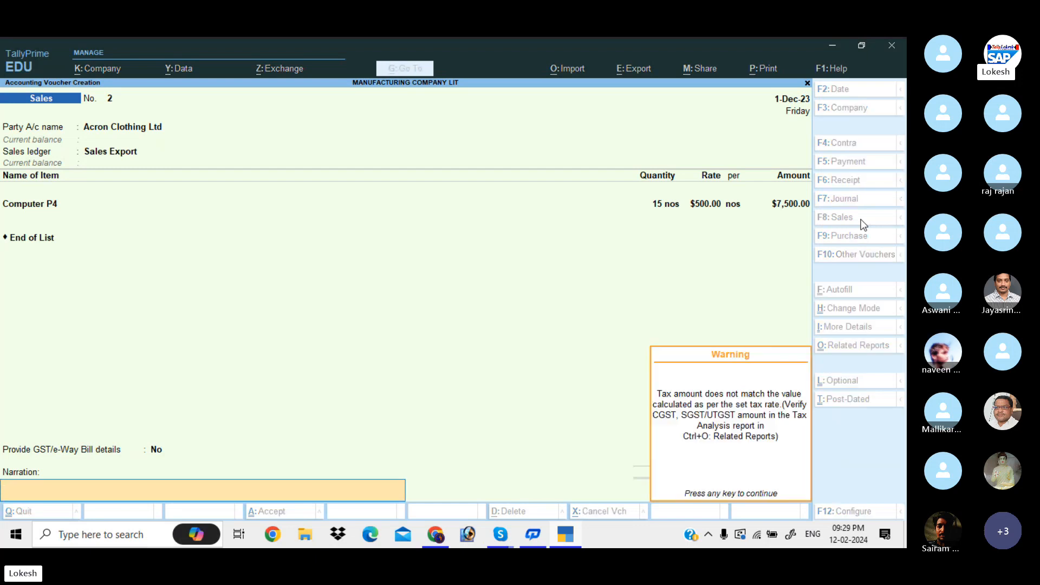
{"action": "key", "text": "Return"}
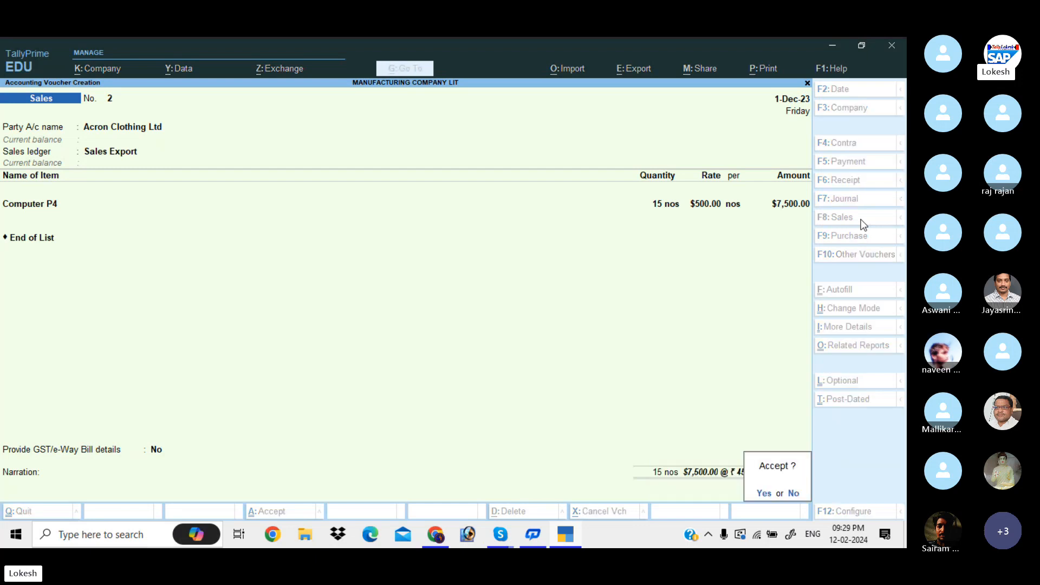
{"action": "key", "text": "Return"}
{"action": "key", "text": "n"}
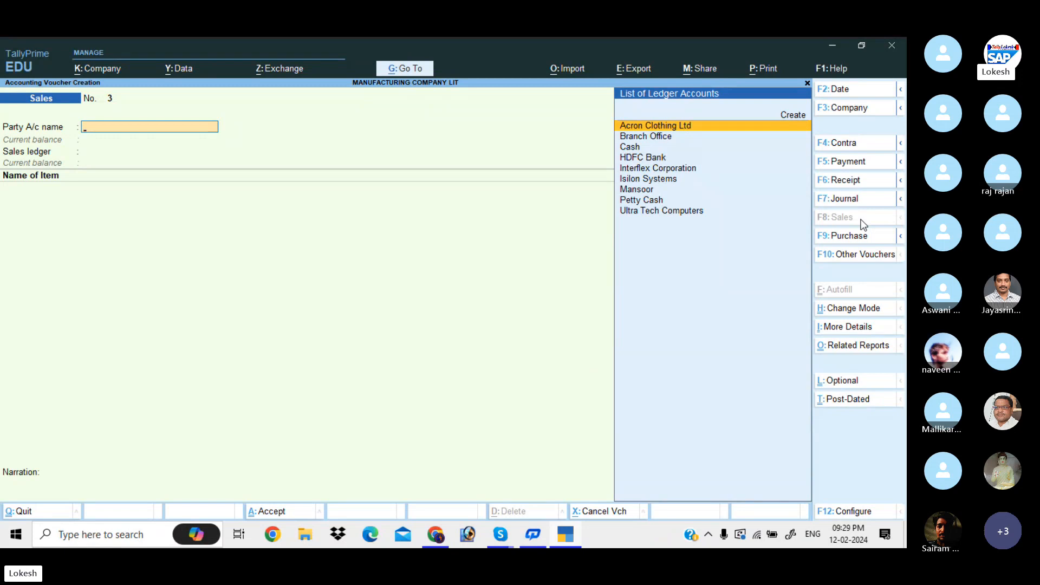
Step: Create a party ledger named Concorde Packing Services under Sundry Debtors from the new sales voucher
{"action": "key", "text": "alt+c"}
{"action": "type", "text": "Con"}
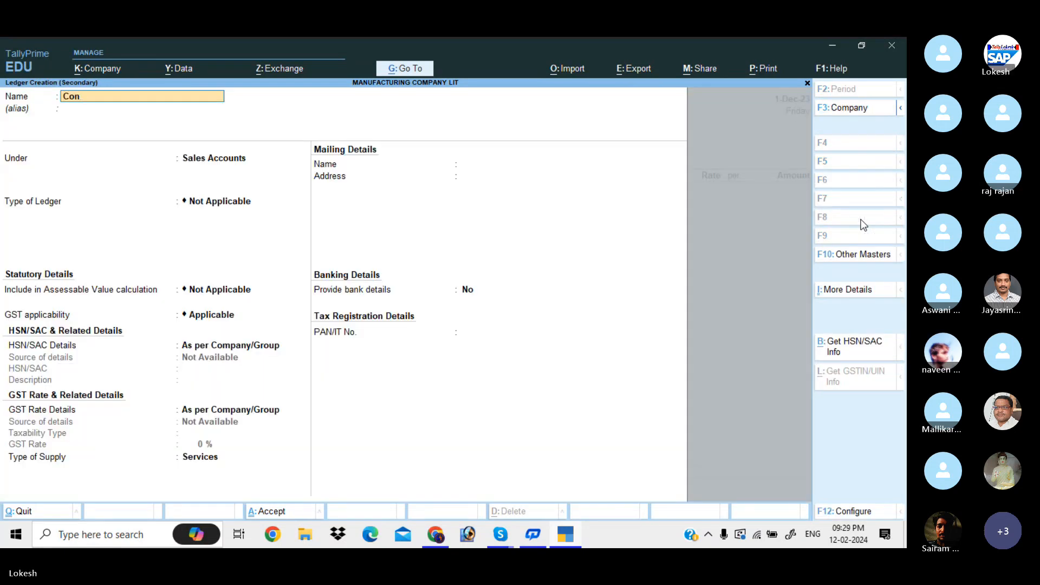
{"action": "type", "text": "corde Pack"}
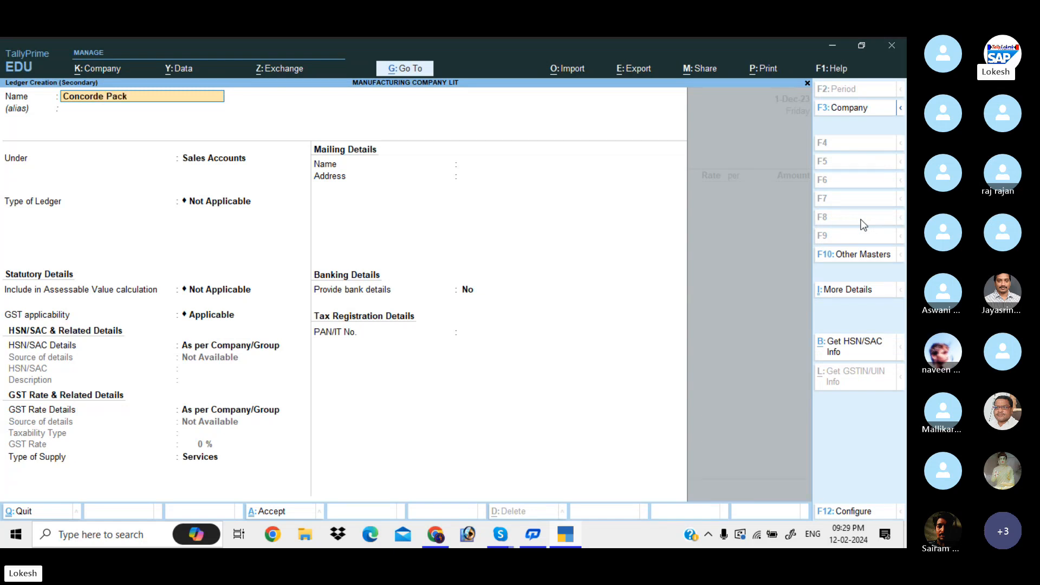
{"action": "type", "text": "ing Service"}
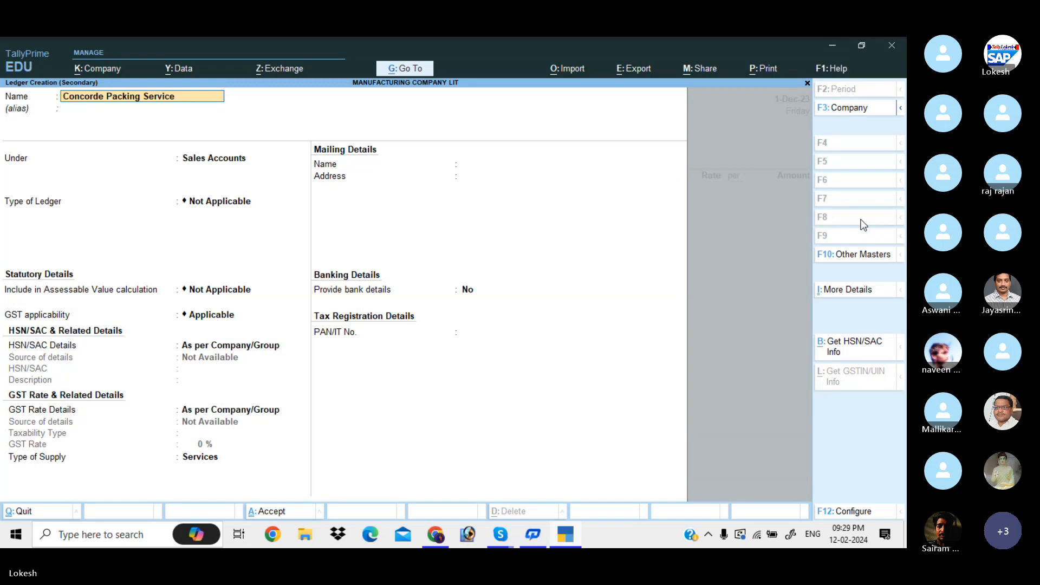
{"action": "type", "text": "s"}
{"action": "key", "text": "Return"}
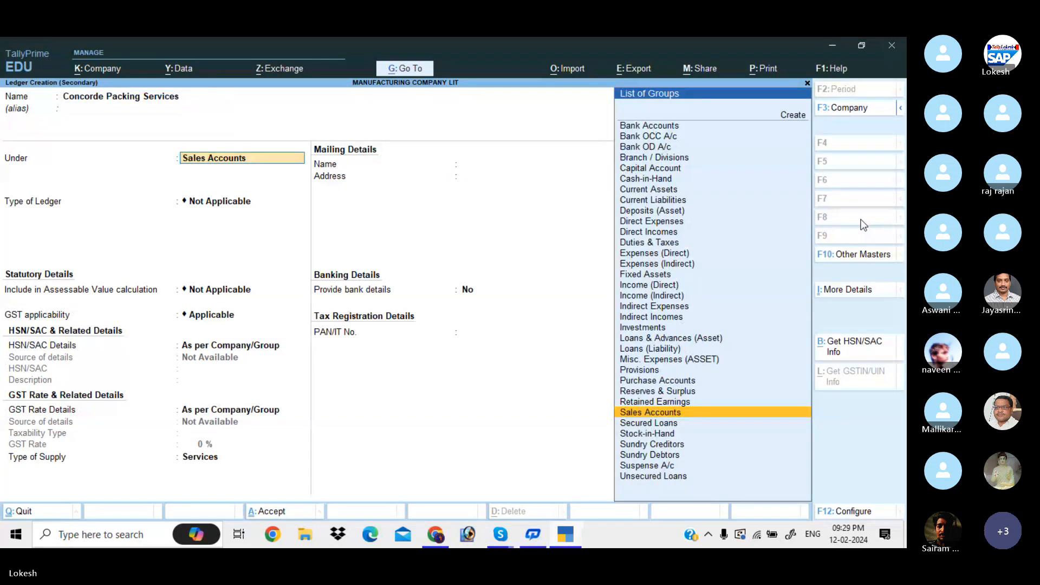
{"action": "type", "text": "Sun"}
{"action": "key", "text": "Down"}
{"action": "key", "text": "Return"}
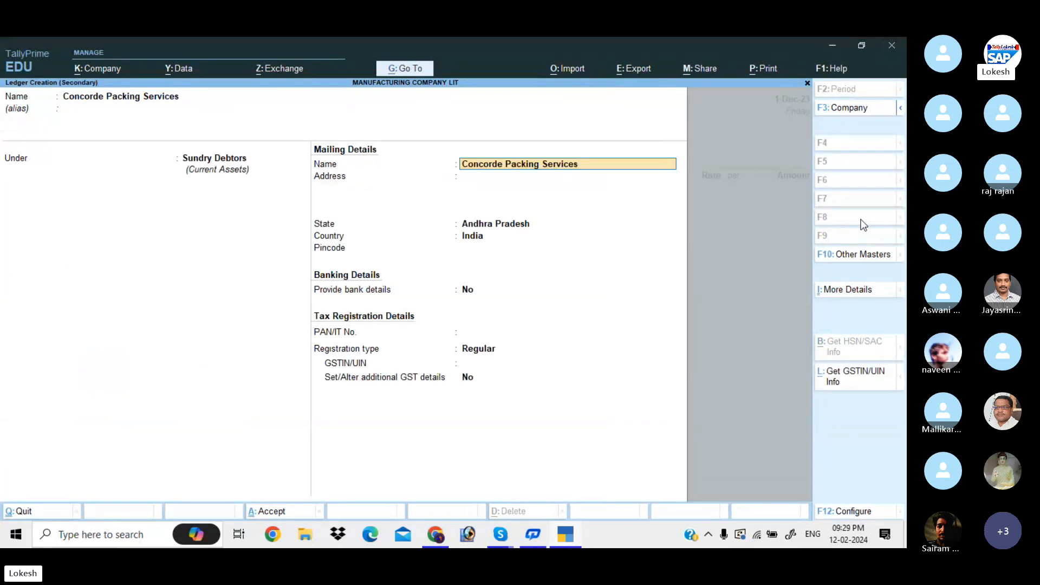
Step: Keep the default mailing and banking details for Concorde Packing Services and set its GST registration type to Unregistered/Consumer
{"action": "key", "text": "Return"}
{"action": "key", "text": "Return"}
{"action": "key", "text": "Return"}
{"action": "key", "text": "Return"}
{"action": "key", "text": "Return"}
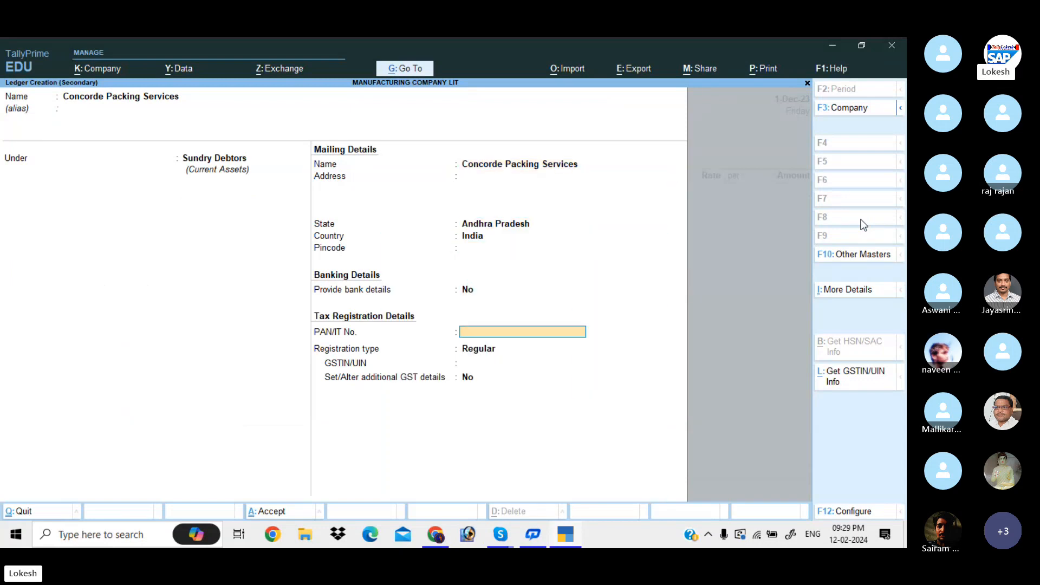
{"action": "key", "text": "Down"}
{"action": "key", "text": "Return"}
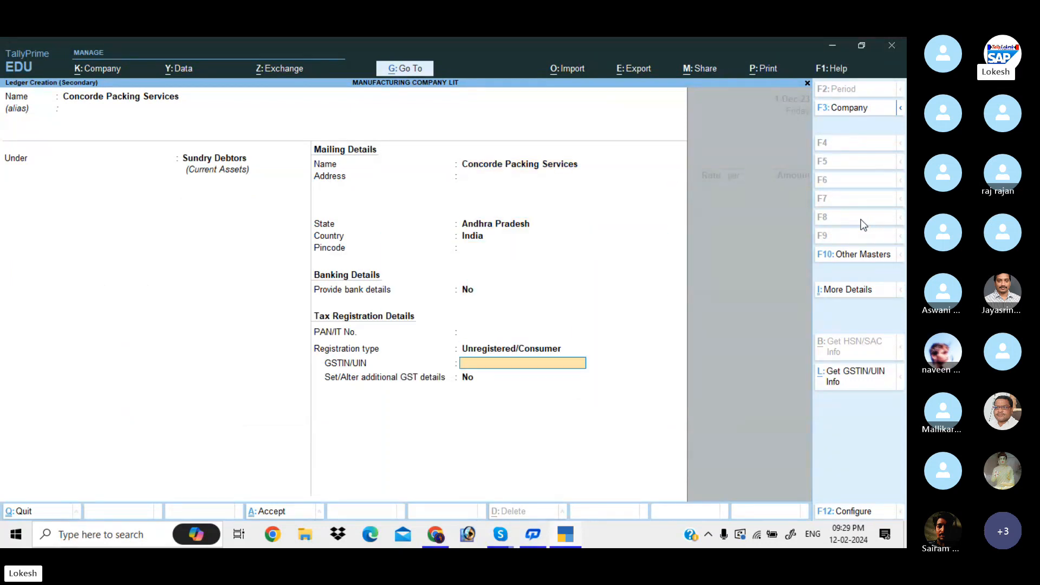
Step: Save the Concorde Packing Services ledger, leave the dispatch details blank and accept the default party details
{"action": "key", "text": "Return"}
{"action": "key", "text": "Return"}
{"action": "key", "text": "Return"}
{"action": "key", "text": "Return"}
{"action": "key", "text": "Return"}
{"action": "key", "text": "Return"}
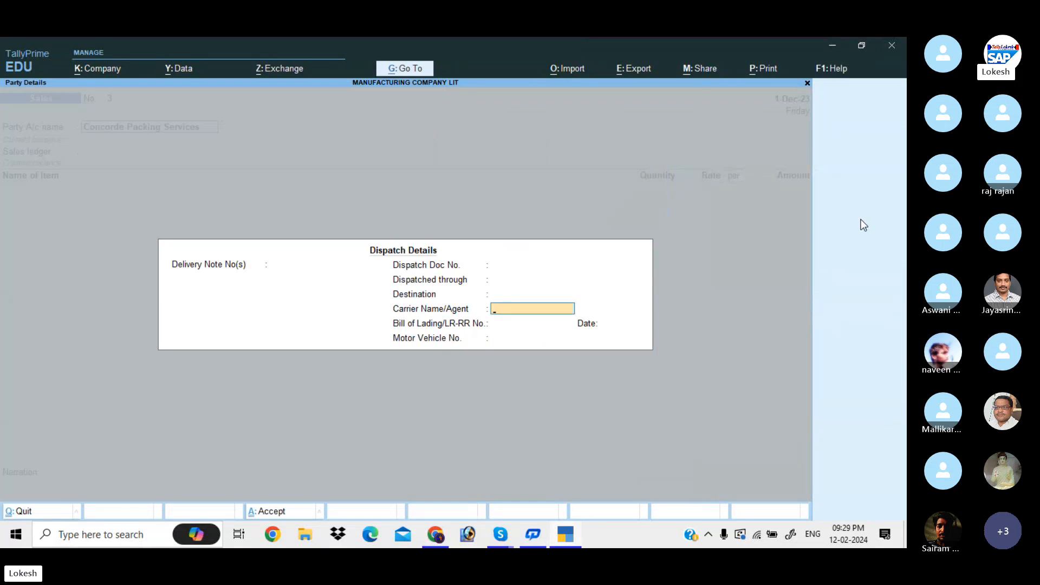
{"action": "key", "text": "Return"}
{"action": "key", "text": "Return"}
{"action": "key", "text": "Return"}
{"action": "key", "text": "Return"}
{"action": "key", "text": "Return"}
{"action": "key", "text": "Return"}
{"action": "key", "text": "Return"}
{"action": "key", "text": "Return"}
{"action": "key", "text": "Return"}
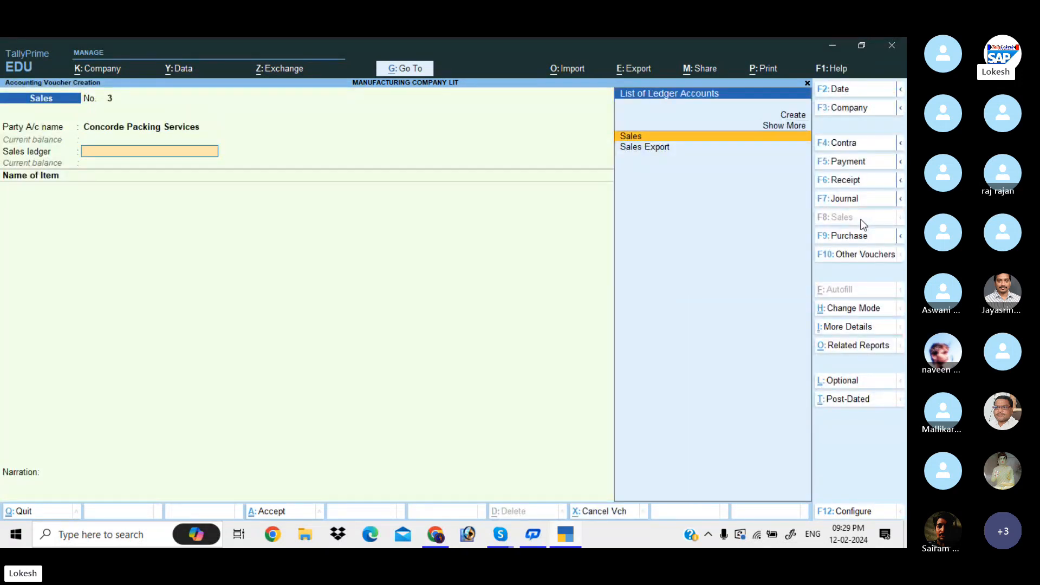
Step: Start a new sales ledger named Sales Branch and place it under Sales Accounts
{"action": "key", "text": "alt+c"}
{"action": "type", "text": "Sales"}
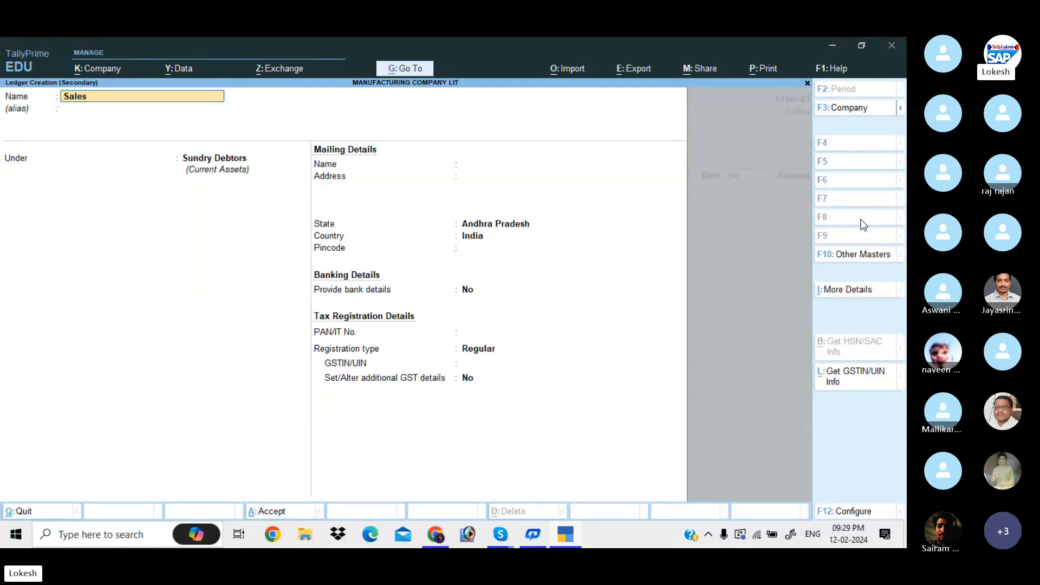
{"action": "type", "text": " Branch"}
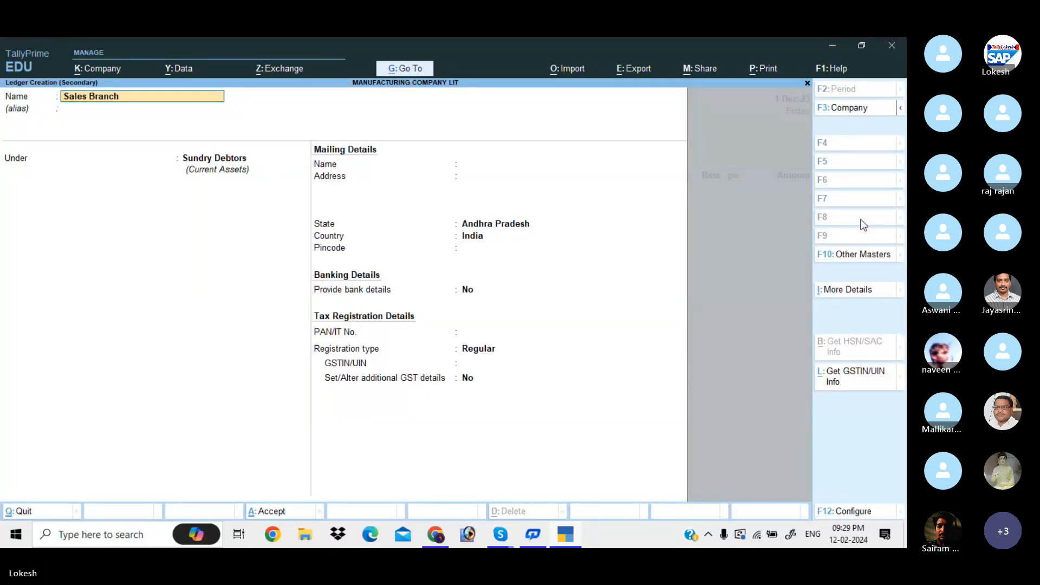
{"action": "key", "text": "Return"}
{"action": "key", "text": "Return"}
{"action": "type", "text": "sales"}
{"action": "key", "text": "Return"}
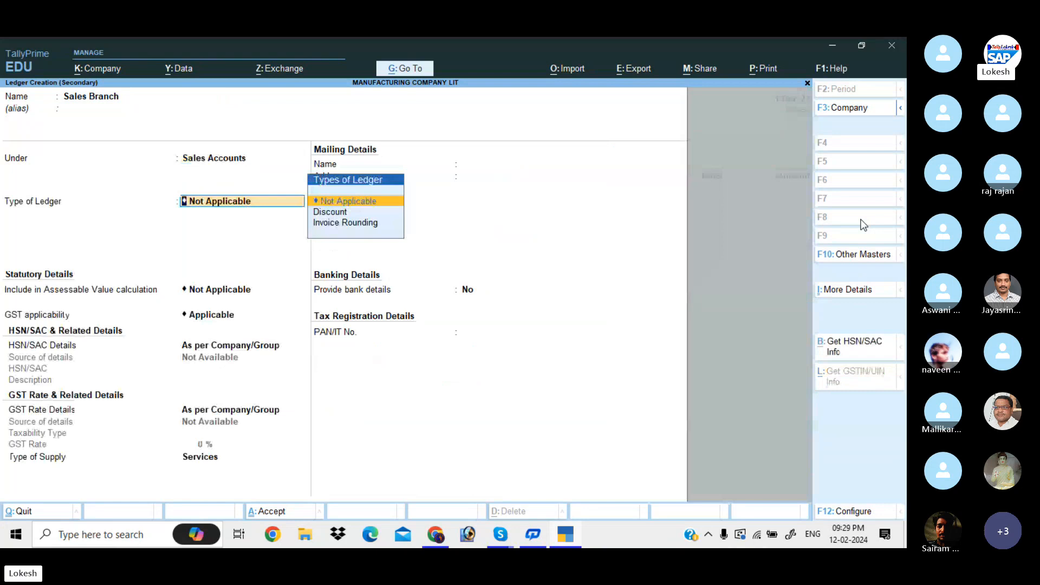
Step: Keep the Sales Branch ledger's default type and statutory details, set its type of supply to Goods and save it
{"action": "key", "text": "Return"}
{"action": "key", "text": "Return"}
{"action": "key", "text": "Return"}
{"action": "key", "text": "Return"}
{"action": "key", "text": "Return"}
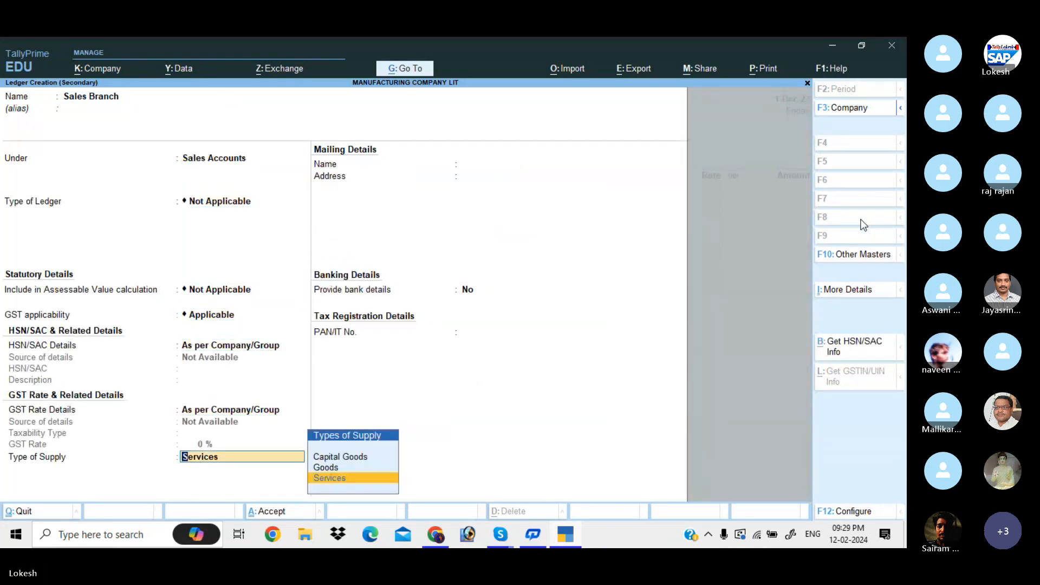
{"action": "key", "text": "Up"}
{"action": "key", "text": "Return"}
{"action": "key", "text": "Return"}
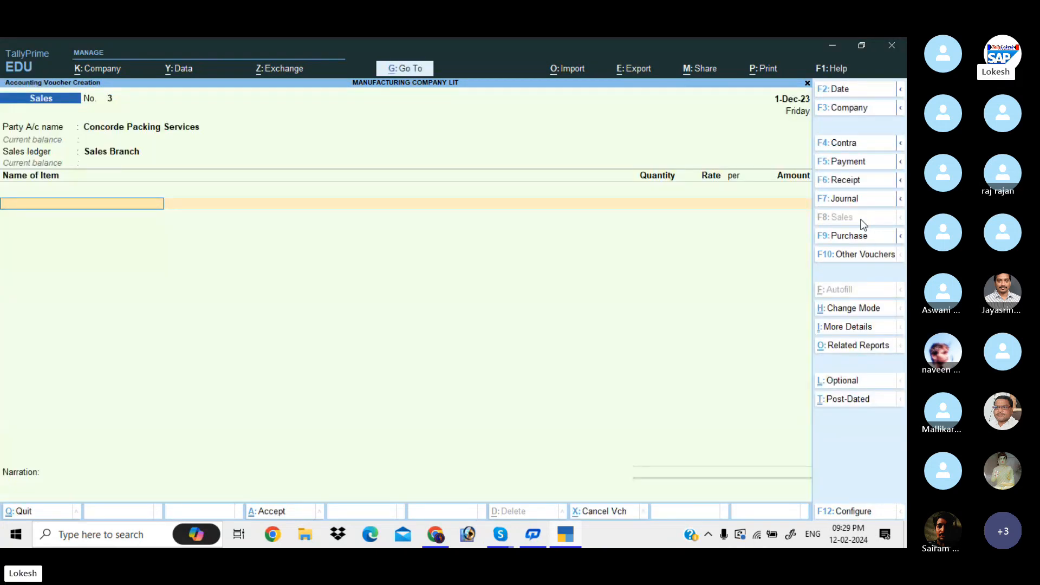
Step: Add 10 nos of Computer P4 at a rate of 28,000 to the Concorde Packing Services sales voucher
{"action": "type", "text": "C"}
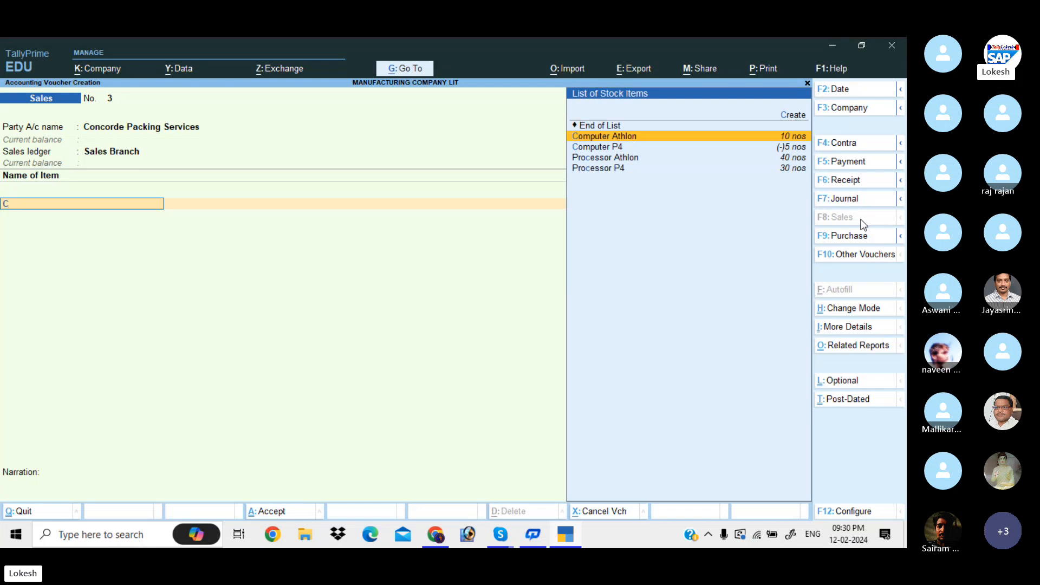
{"action": "key", "text": "Down"}
{"action": "key", "text": "Return"}
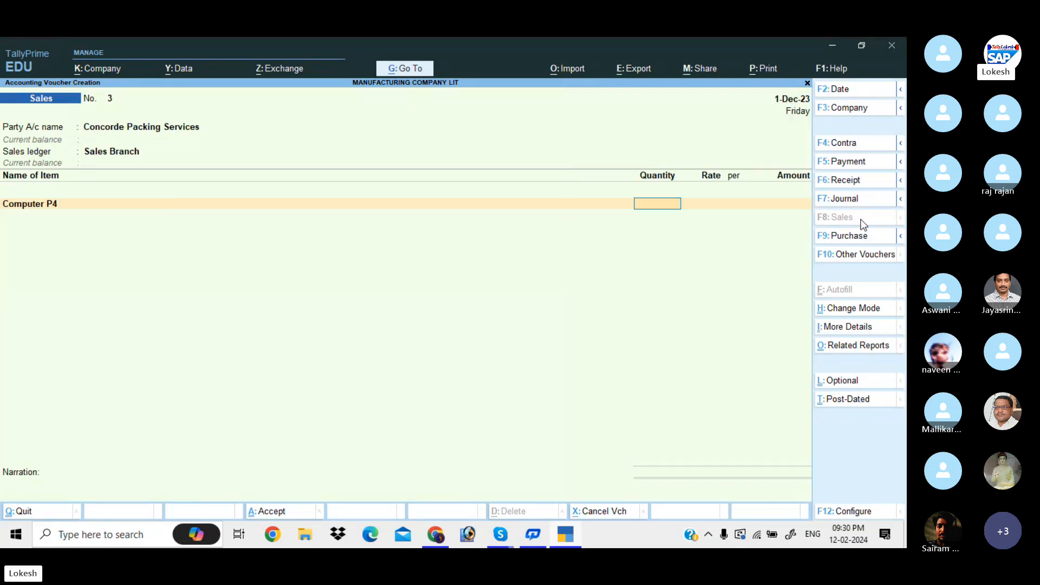
{"action": "type", "text": "10"}
{"action": "key", "text": "Return"}
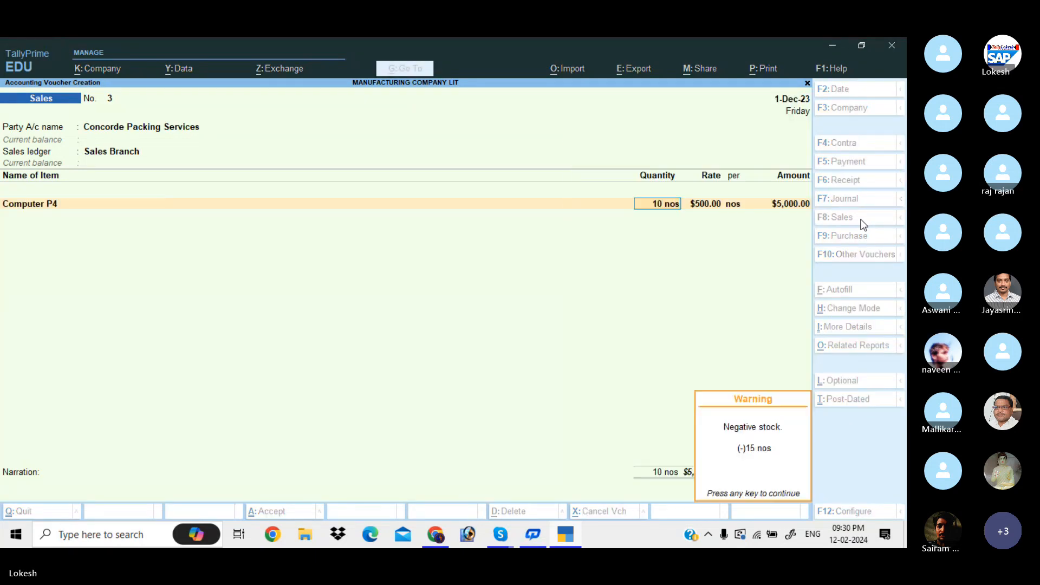
{"action": "key", "text": "Return"}
{"action": "type", "text": "28000"}
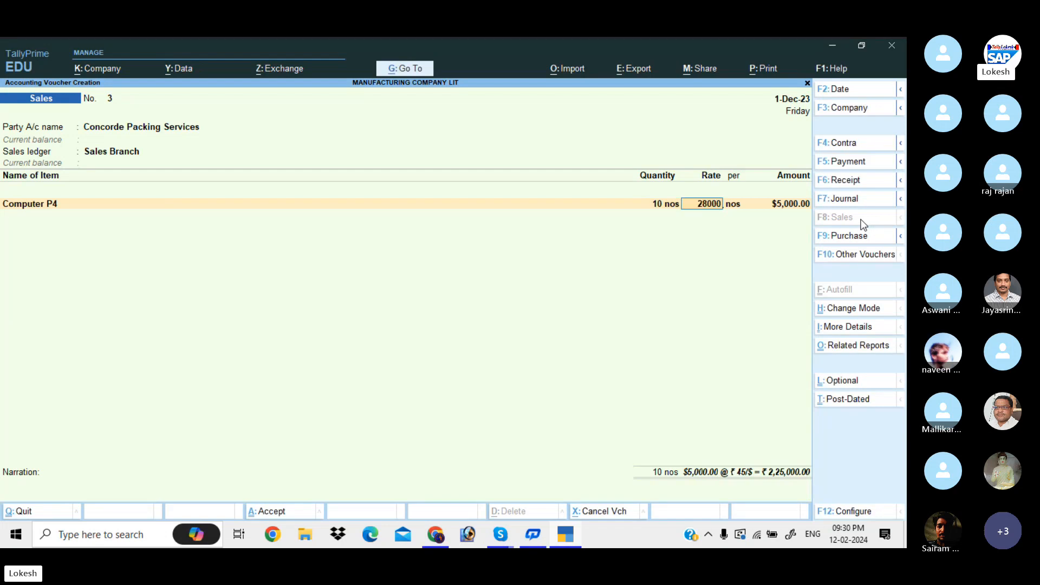
{"action": "key", "text": "Return"}
{"action": "key", "text": "Return"}
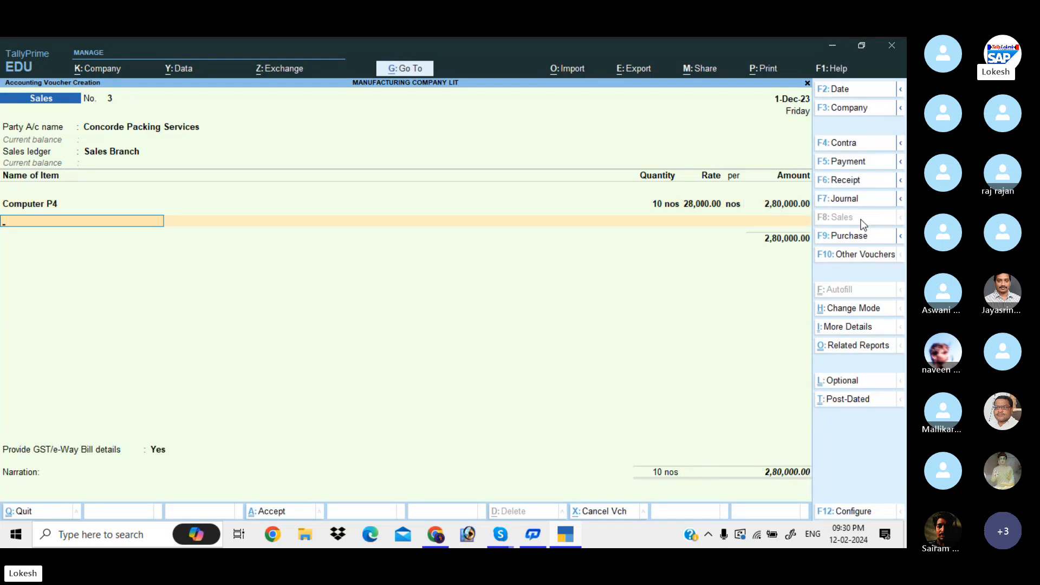
Step: Add 10 nos of Computer Athlon at a rate of 25,000 and finish the item list
{"action": "key", "text": "Down"}
{"action": "key", "text": "Down"}
{"action": "key", "text": "Return"}
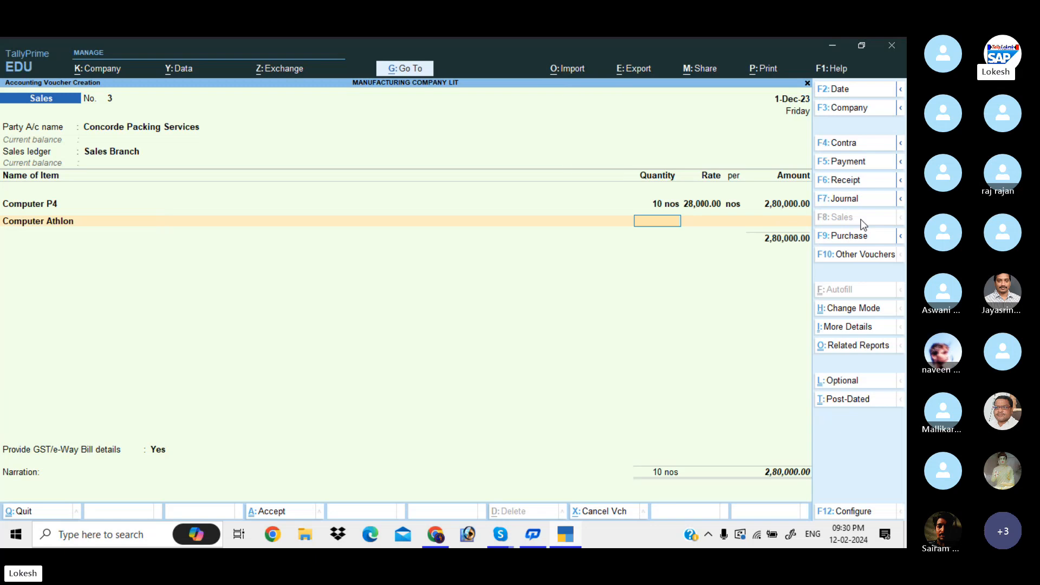
{"action": "type", "text": "10"}
{"action": "key", "text": "Return"}
{"action": "type", "text": "25000"}
{"action": "key", "text": "Return"}
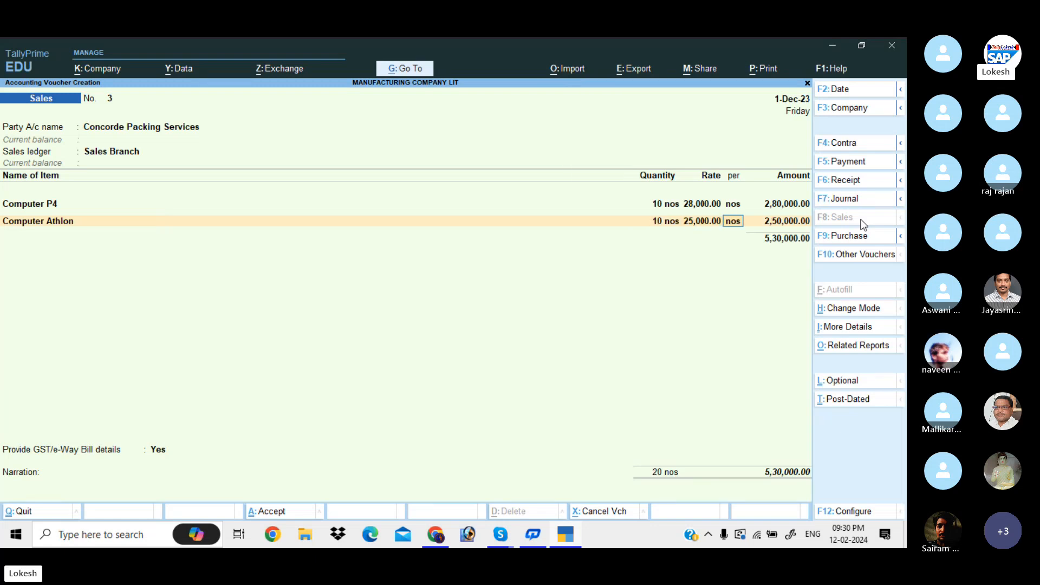
{"action": "key", "text": "Return"}
{"action": "key", "text": "Return"}
{"action": "key", "text": "Return"}
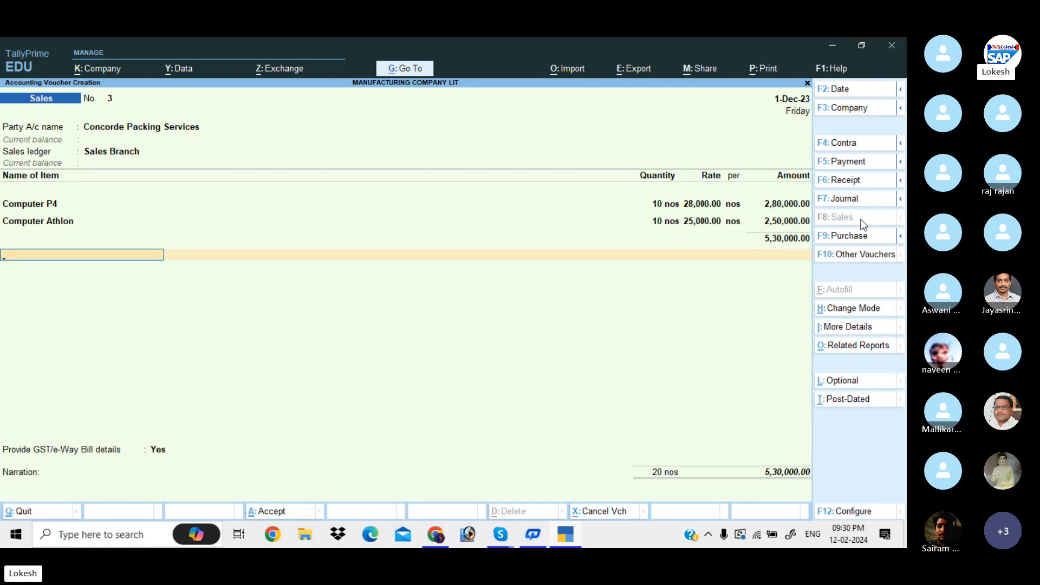
Step: Apply CGST and SGST to the Concorde Packing Services sale and set Provide GST/e-Way Bill details to No
{"action": "key", "text": "Return"}
{"action": "key", "text": "Return"}
{"action": "key", "text": "Return"}
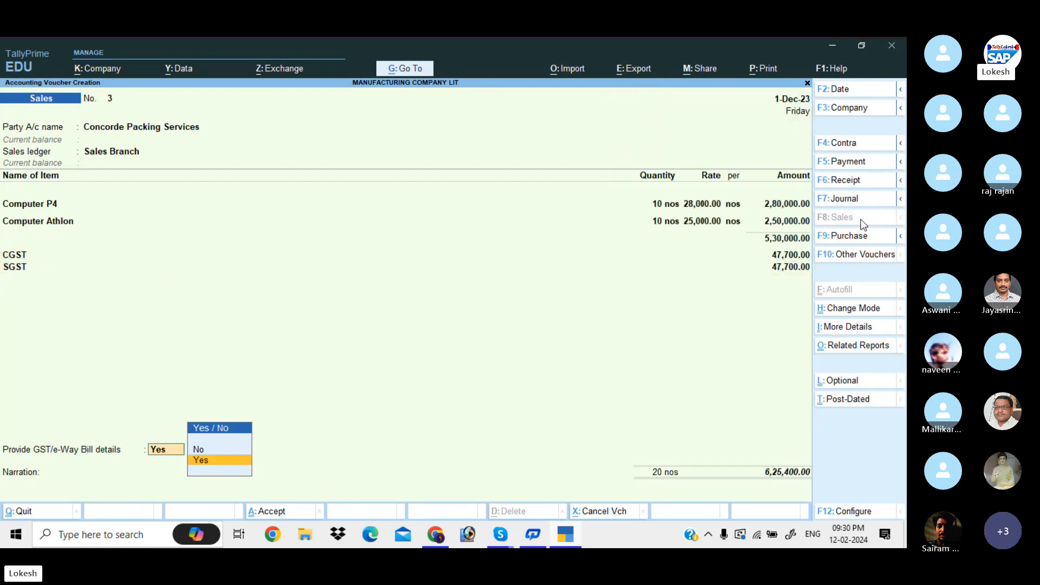
{"action": "key", "text": "n"}
{"action": "key", "text": "Return"}
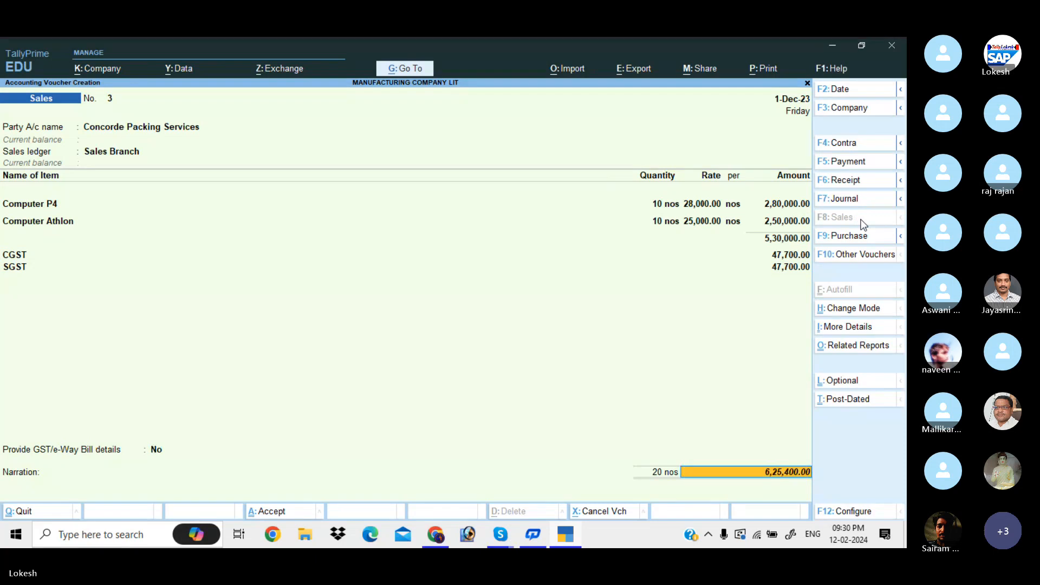
Step: Save the Concorde Packing Services voucher with a blank narration and decline e-Way Bill generation
{"action": "key", "text": "Return"}
{"action": "key", "text": "Return"}
{"action": "key", "text": "Return"}
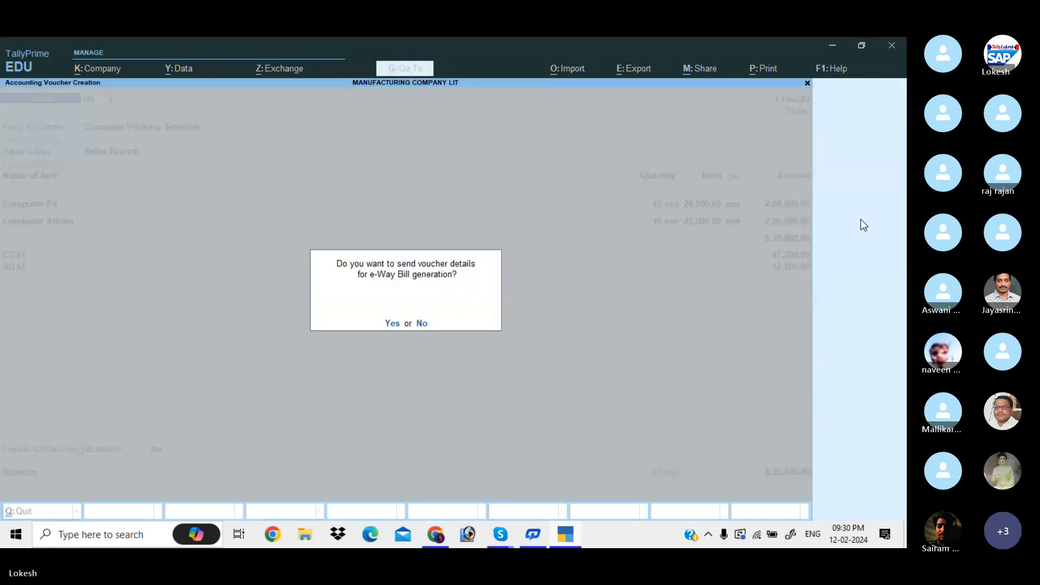
{"action": "key", "text": "n"}
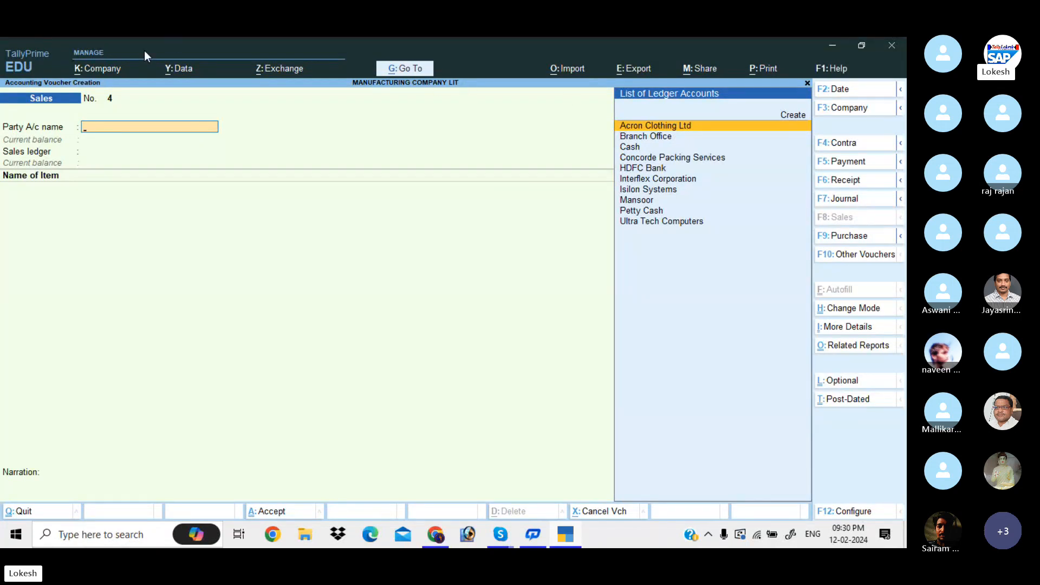
Step: Enable the Discount column in invoices in the company features and save the settings
{"action": "left_click", "coordinate": [113, 66]}
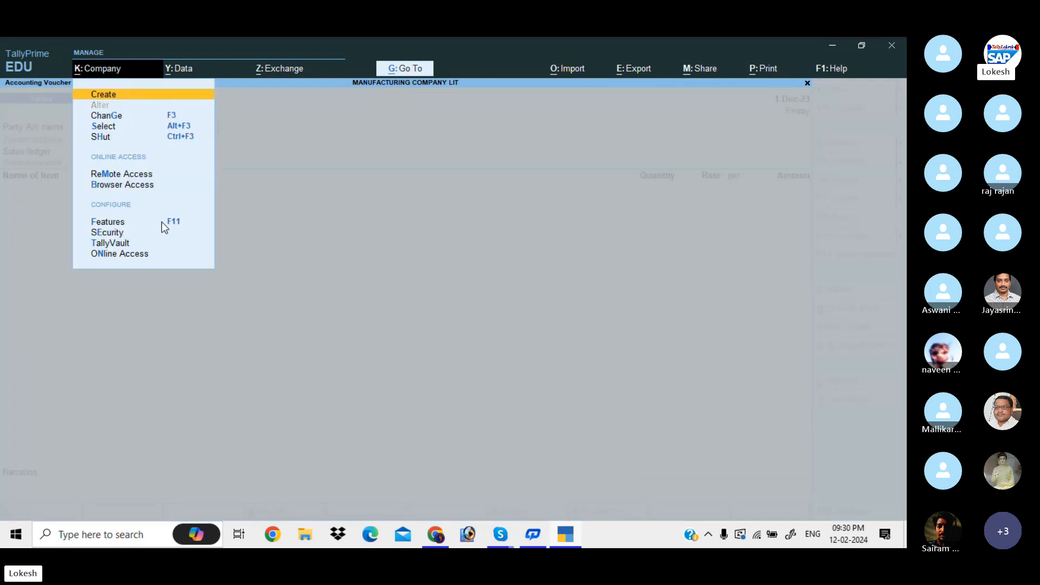
{"action": "key", "text": "F11"}
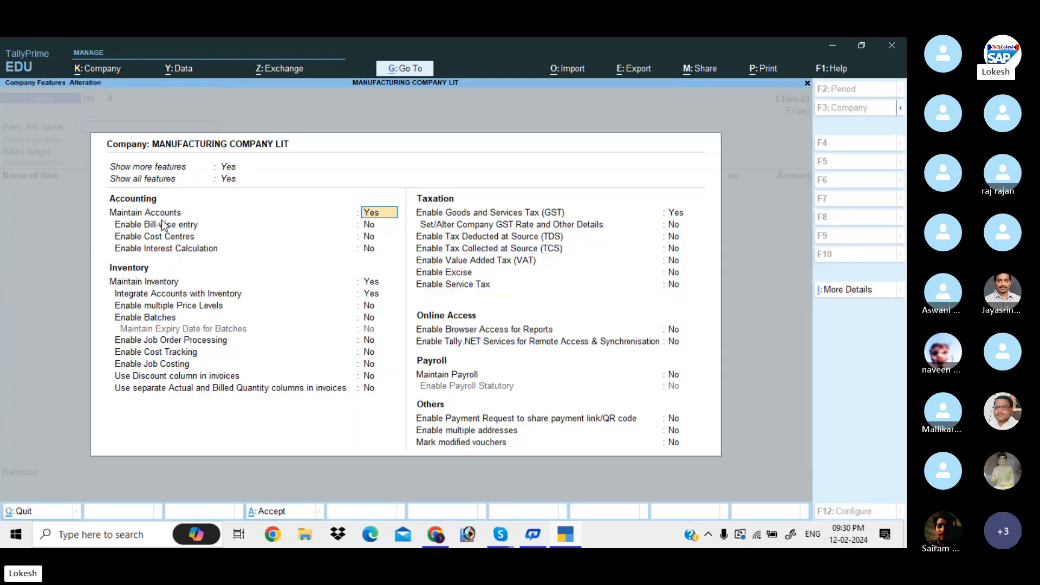
{"action": "left_click", "coordinate": [367, 379]}
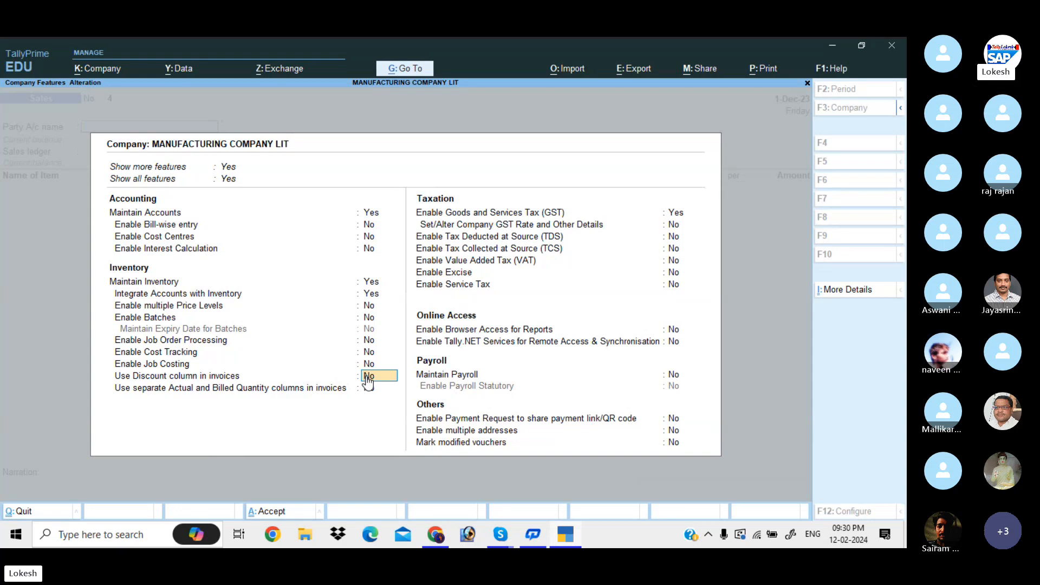
{"action": "type", "text": "y"}
{"action": "key", "text": "Return"}
{"action": "key", "text": "ctrl+a"}
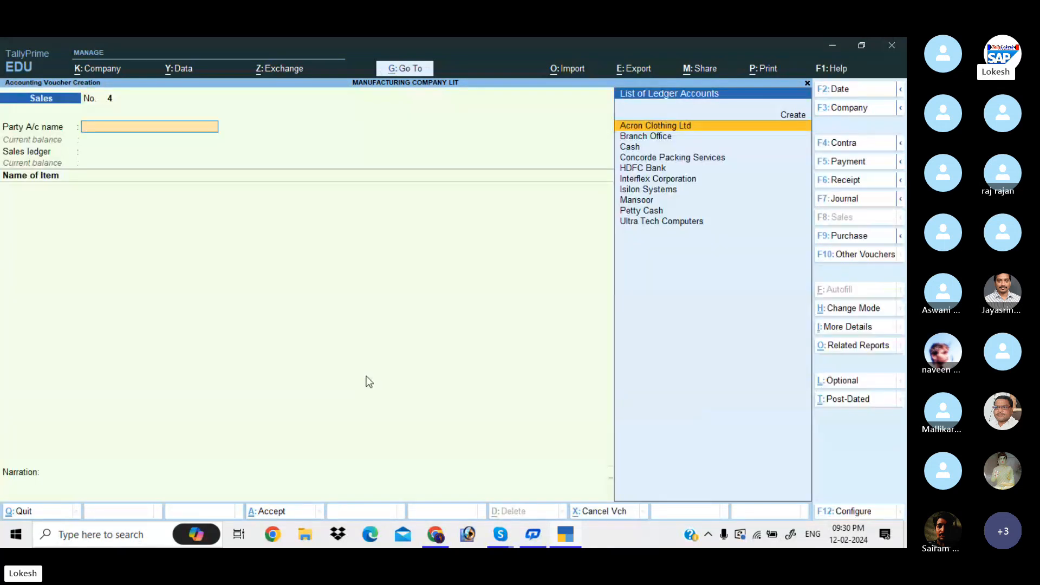
Step: Choose Cash as the party account for the new sales voucher and accept the default dispatch and party details
{"action": "key", "text": "Down"}
{"action": "key", "text": "Down"}
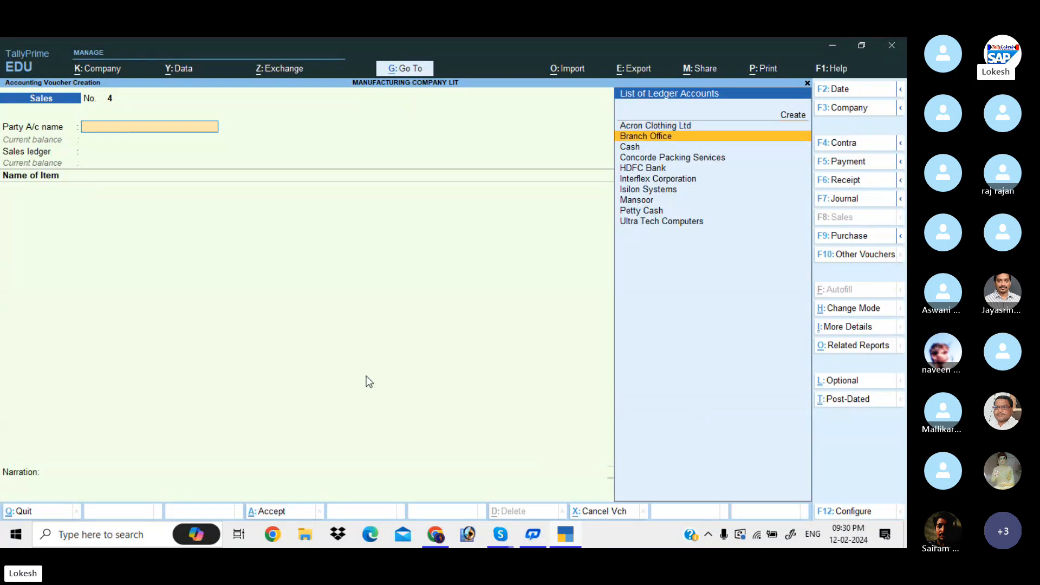
{"action": "key", "text": "Return"}
{"action": "key", "text": "ctrl+a"}
{"action": "key", "text": "Return"}
{"action": "key", "text": "Return"}
{"action": "key", "text": "Return"}
{"action": "key", "text": "Return"}
{"action": "key", "text": "Return"}
{"action": "key", "text": "Return"}
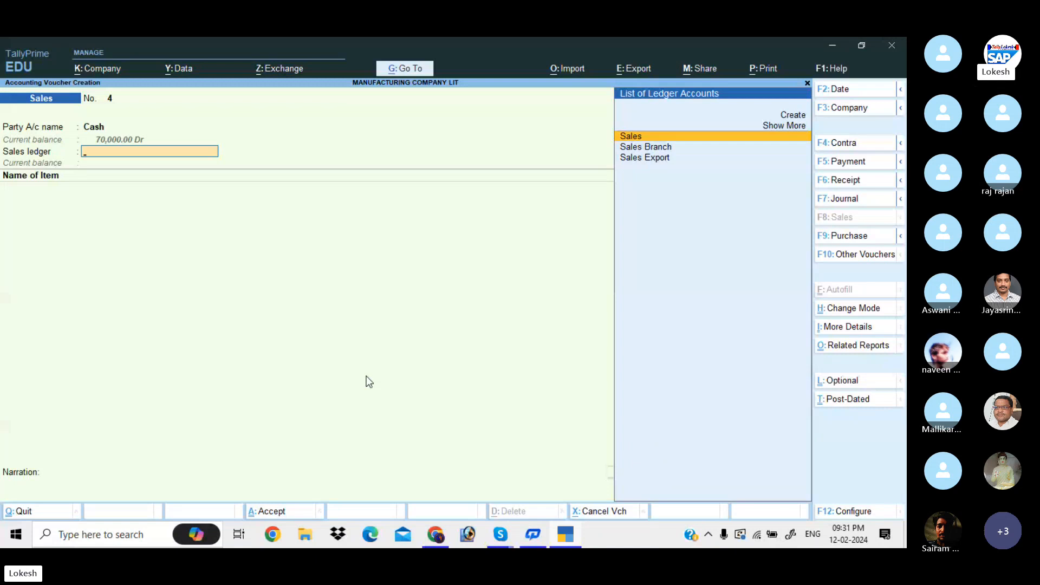
Step: Select Sales Branch as the sales ledger for the cash sale
{"action": "key", "text": "Down"}
{"action": "key", "text": "Down"}
{"action": "key", "text": "Up"}
{"action": "key", "text": "Return"}
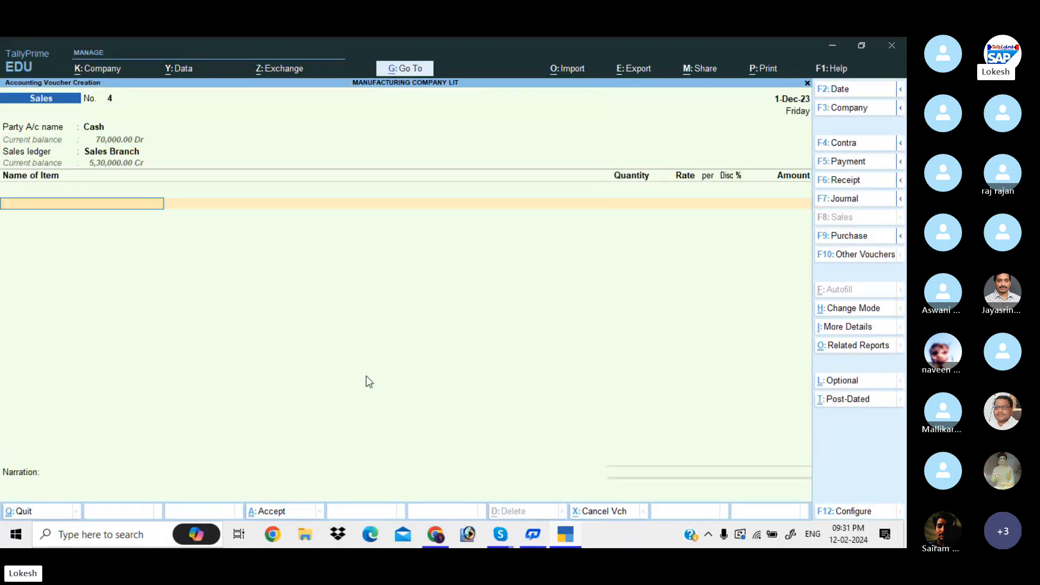
Step: Add 5 nos of Computer Athlon at a rate of 25,500 with a 10% discount and finish the item list
{"action": "key", "text": "Down"}
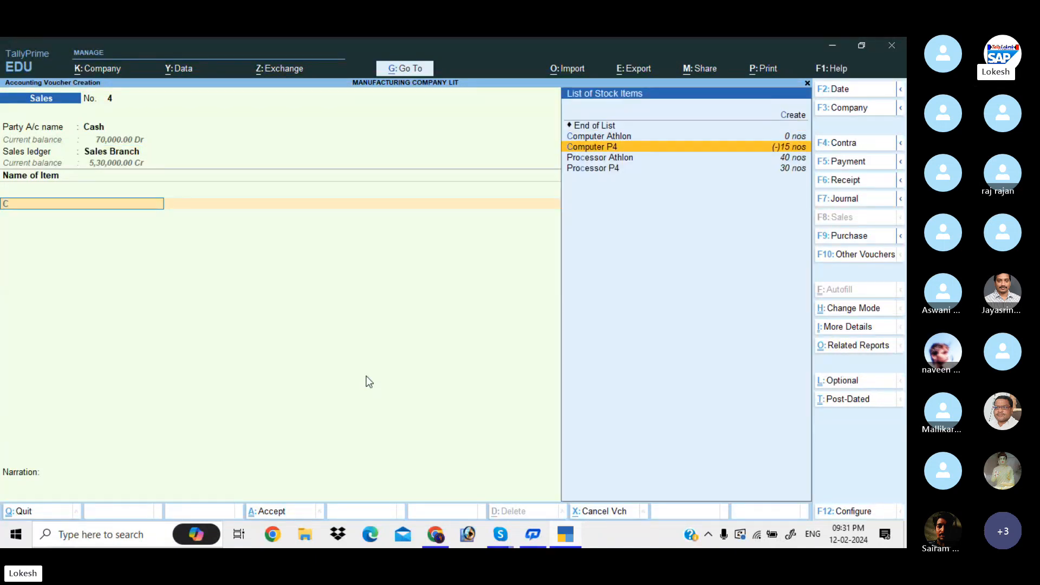
{"action": "key", "text": "Up"}
{"action": "key", "text": "Return"}
{"action": "type", "text": "5"}
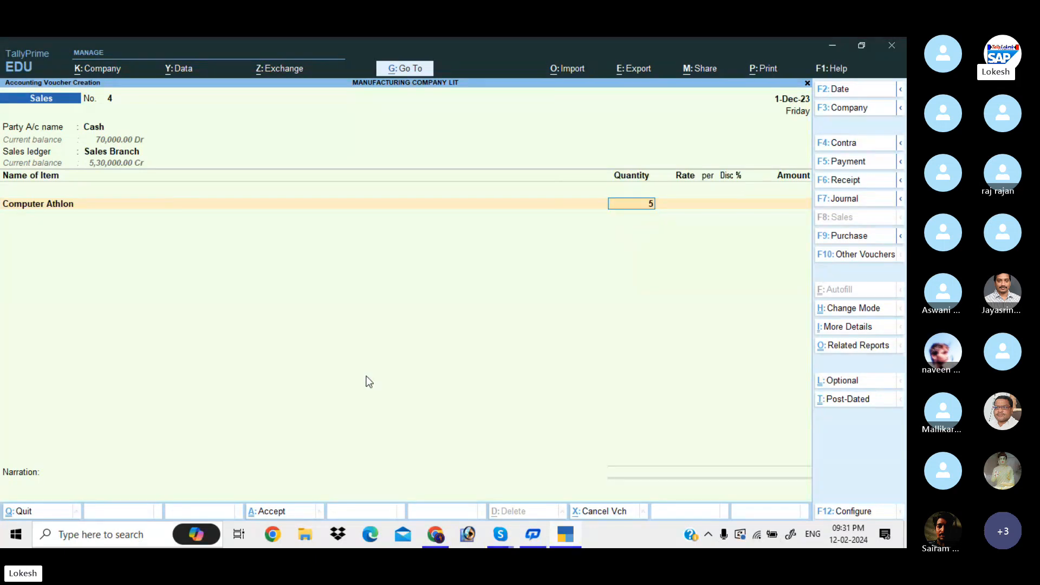
{"action": "key", "text": "Return"}
{"action": "type", "text": "25500"}
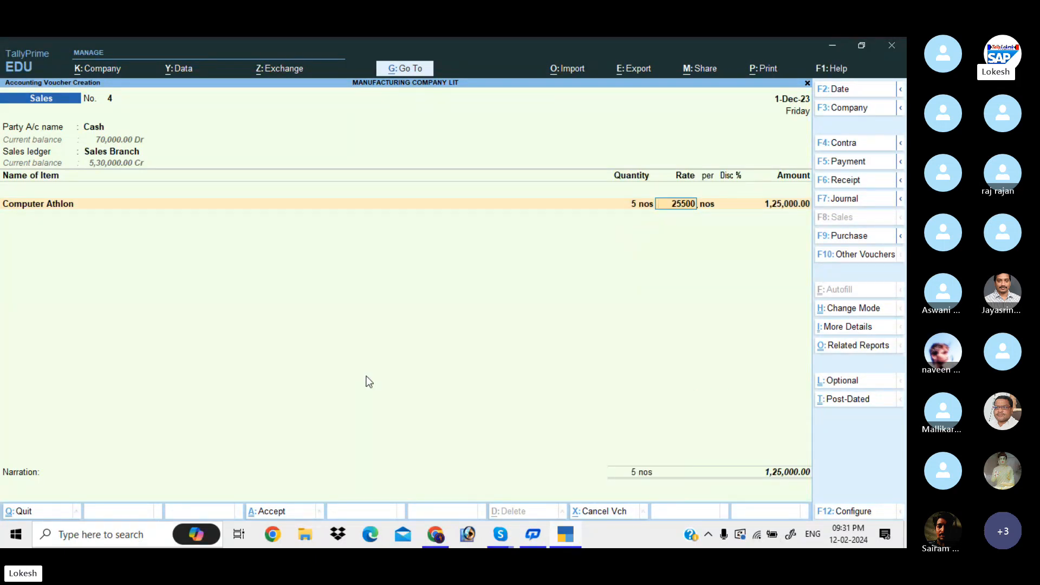
{"action": "key", "text": "Return"}
{"action": "key", "text": "Return"}
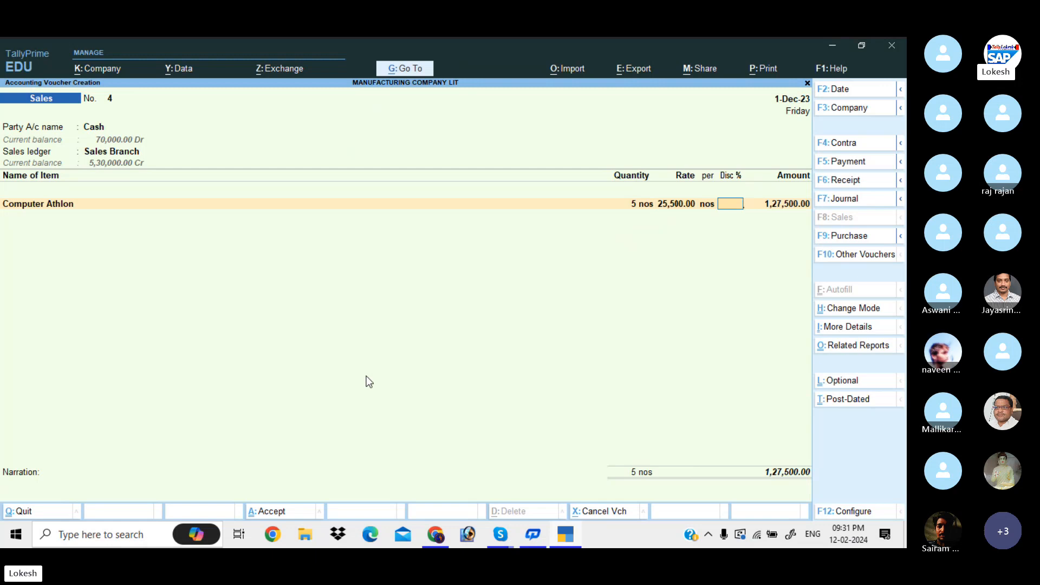
{"action": "type", "text": "10"}
{"action": "key", "text": "Return"}
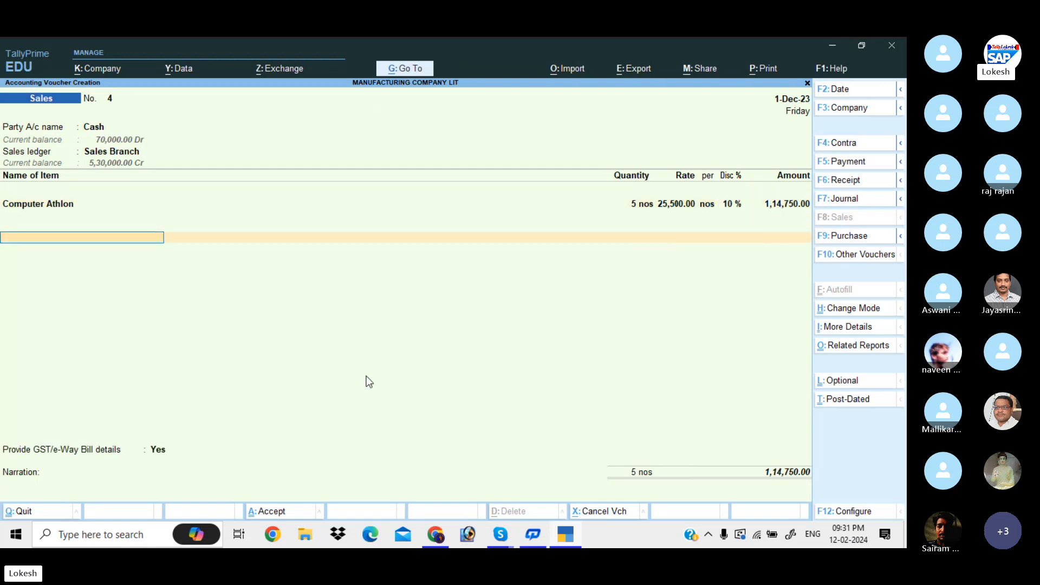
Step: Add the CGST and SGST ledgers to the cash sale and set Provide GST/e-Way Bill details to No
{"action": "type", "text": "cg"}
{"action": "key", "text": "Return"}
{"action": "key", "text": "Return"}
{"action": "type", "text": "S"}
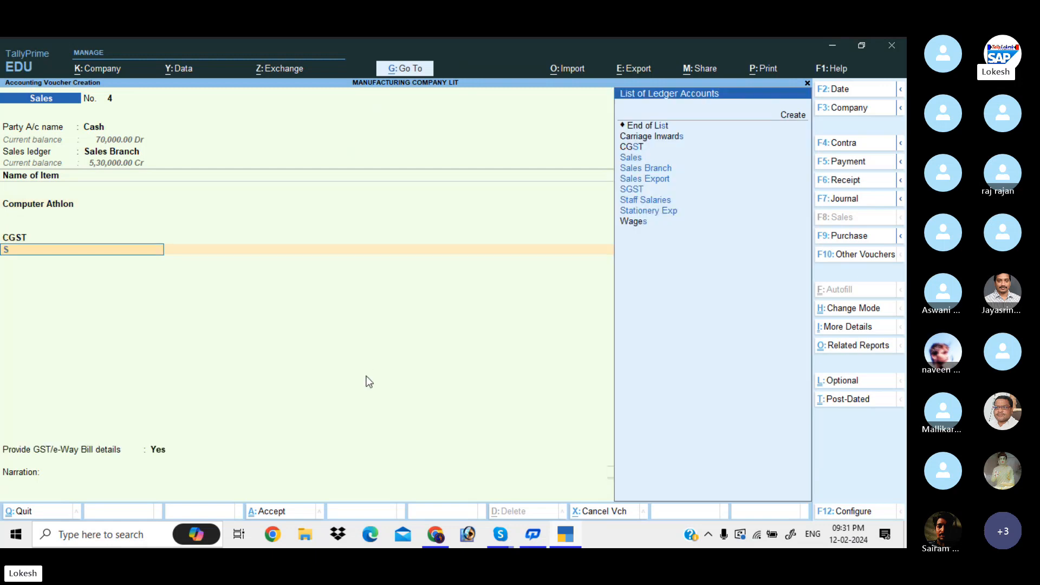
{"action": "type", "text": "g"}
{"action": "key", "text": "Return"}
{"action": "key", "text": "Return"}
{"action": "key", "text": "Return"}
{"action": "key", "text": "Up"}
{"action": "key", "text": "Return"}
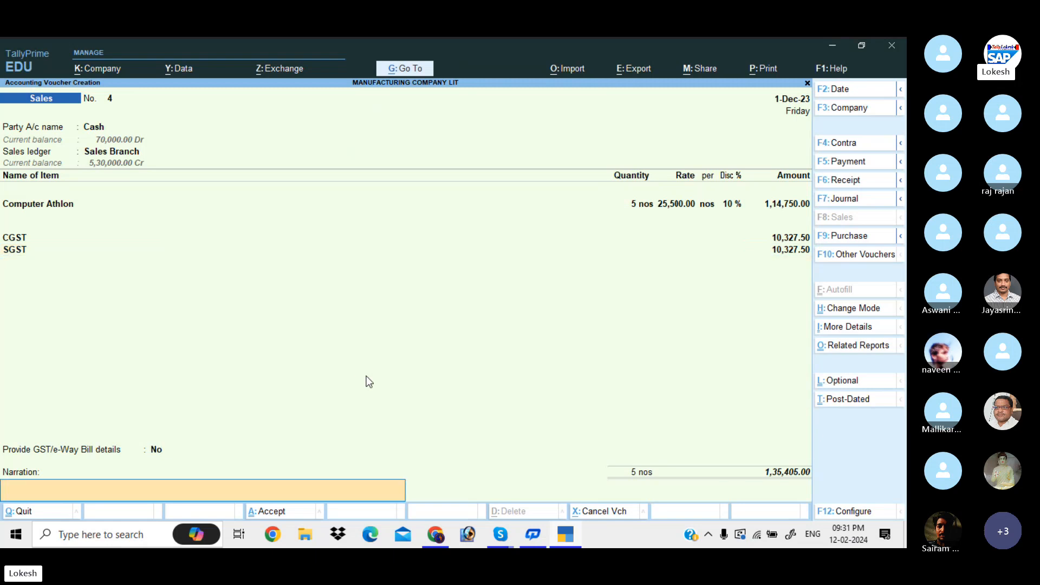
Step: Save the cash sales voucher with a blank narration and dismiss the e-Way Bill generation request
{"action": "key", "text": "Return"}
{"action": "key", "text": "Return"}
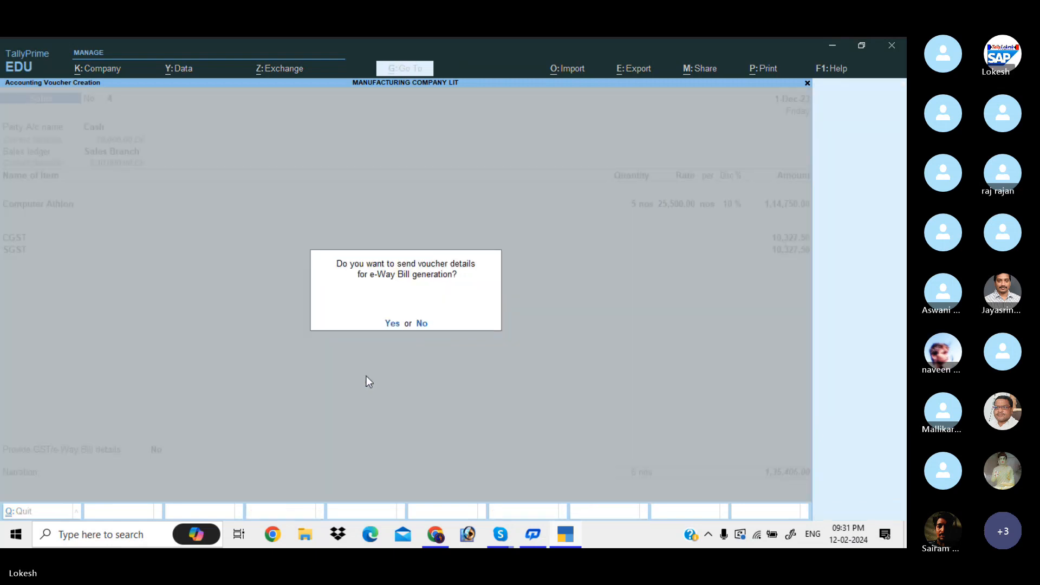
{"action": "key", "text": "Return"}
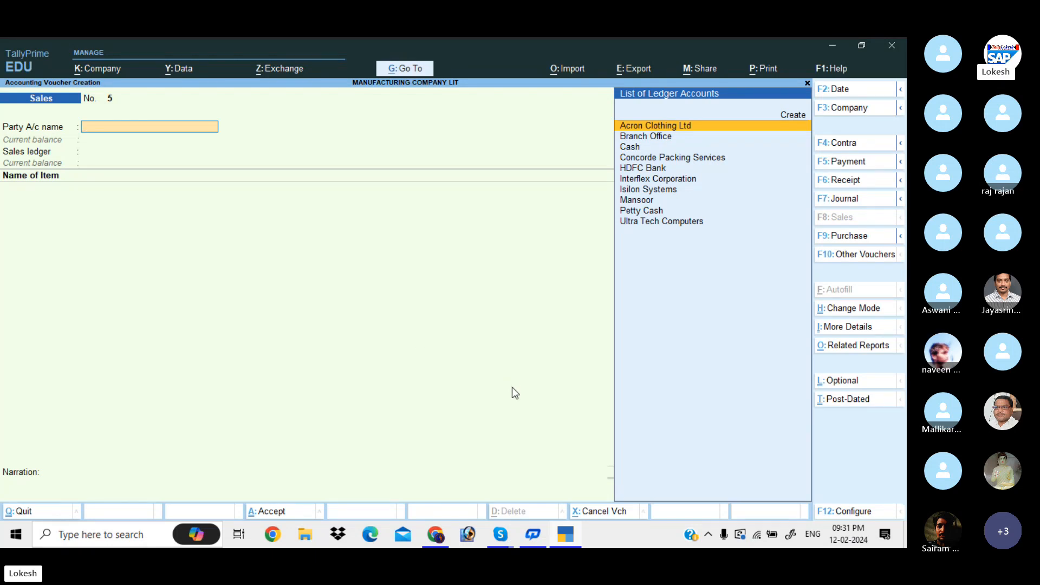
Step: Start a receipt voucher and credit Acron Clothing Ltd with $7,500 at ₹45 per dollar
{"action": "left_click", "coordinate": [845, 180]}
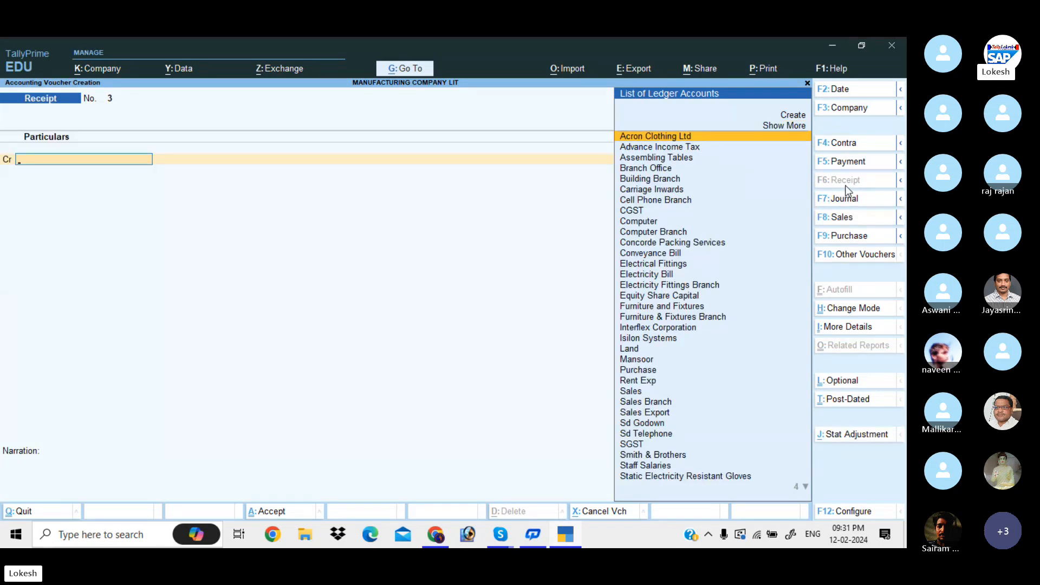
{"action": "type", "text": "Ac"}
{"action": "key", "text": "Return"}
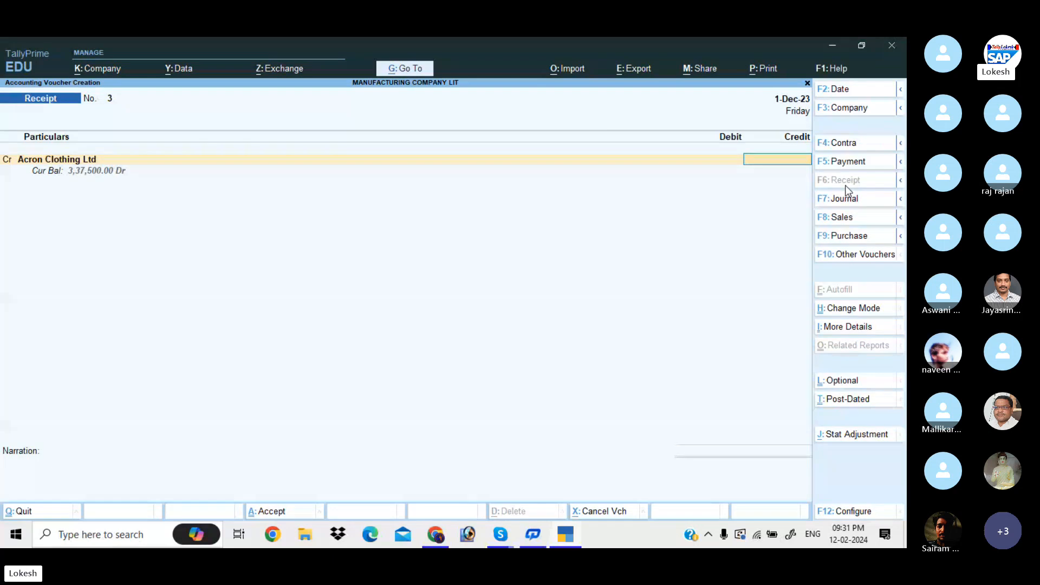
{"action": "type", "text": "$7,500"}
{"action": "key", "text": "Return"}
{"action": "key", "text": "Return"}
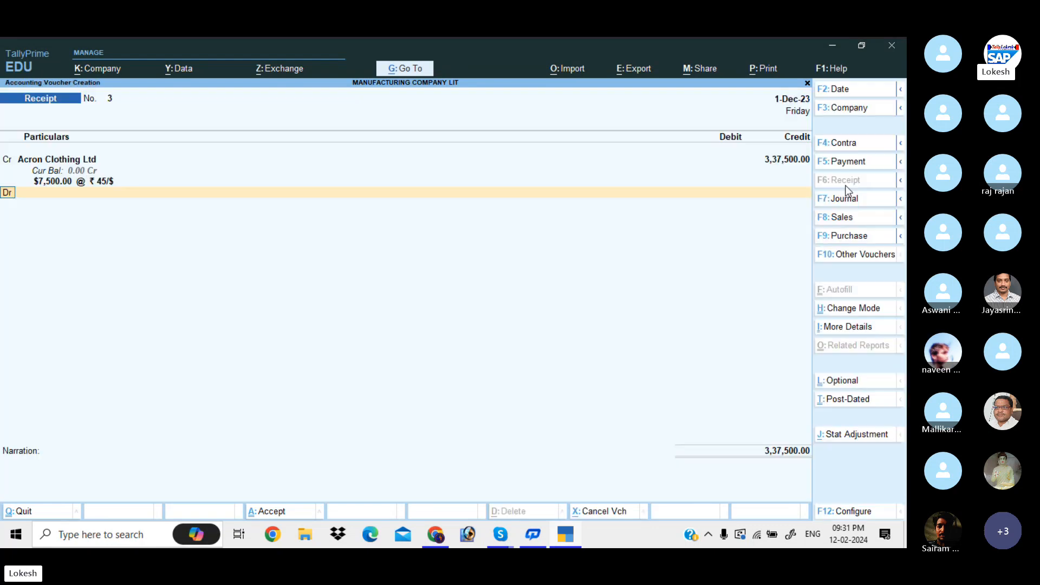
Step: Create a Bank Charges ledger under Indirect Expenses as the debit account of the receipt voucher
{"action": "key", "text": "alt+c"}
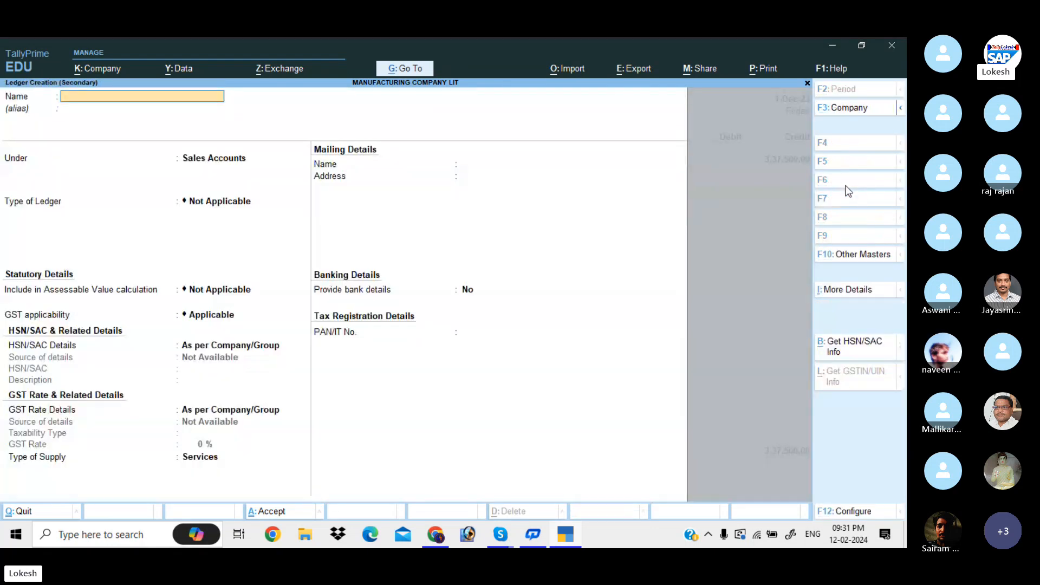
{"action": "type", "text": "Bank Charges"}
{"action": "key", "text": "Return"}
{"action": "type", "text": "Ind"}
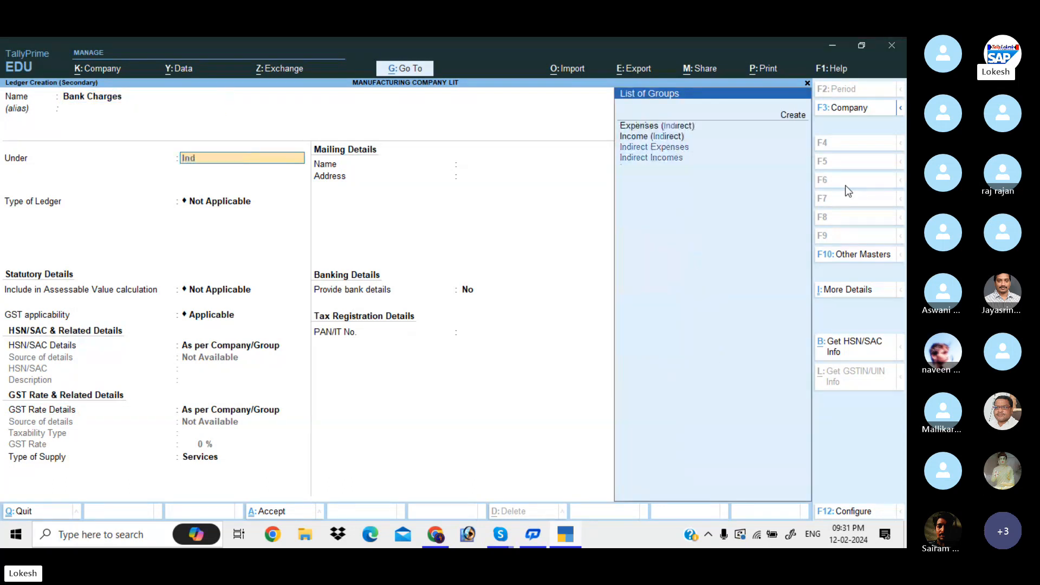
{"action": "key", "text": "Down"}
{"action": "key", "text": "Down"}
{"action": "key", "text": "Return"}
{"action": "key", "text": "ctrl+a"}
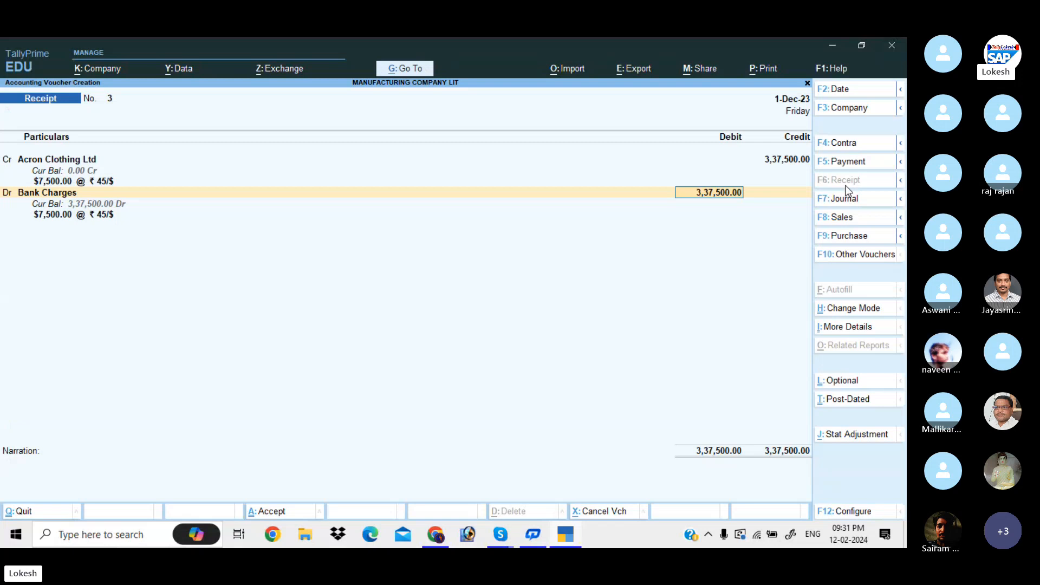
Step: Debit Bank Charges with $50 at ₹45 per dollar
{"action": "type", "text": "$50"}
{"action": "key", "text": "Return"}
{"action": "key", "text": "Return"}
{"action": "key", "text": "Return"}
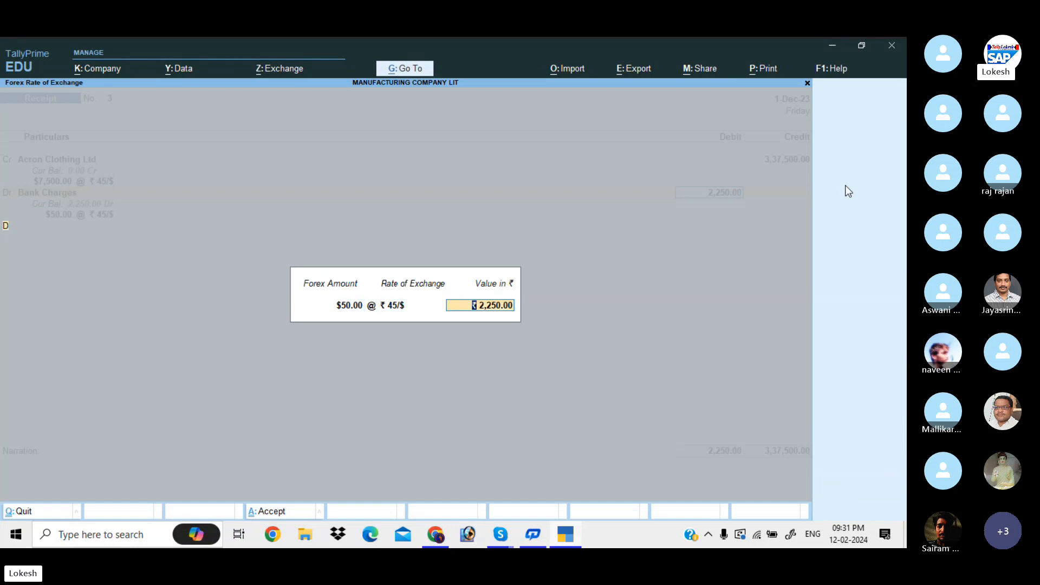
{"action": "key", "text": "Return"}
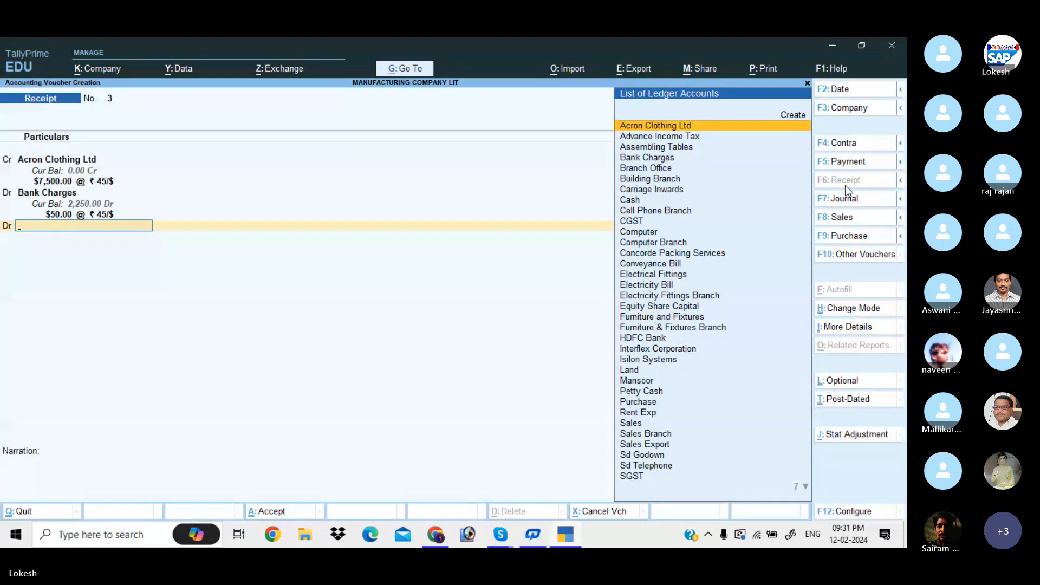
Step: Debit HDFC Bank with the remaining $7,450 at ₹45 per dollar and save the receipt with a blank narration
{"action": "type", "text": "hdfc"}
{"action": "key", "text": "Return"}
{"action": "key", "text": "Return"}
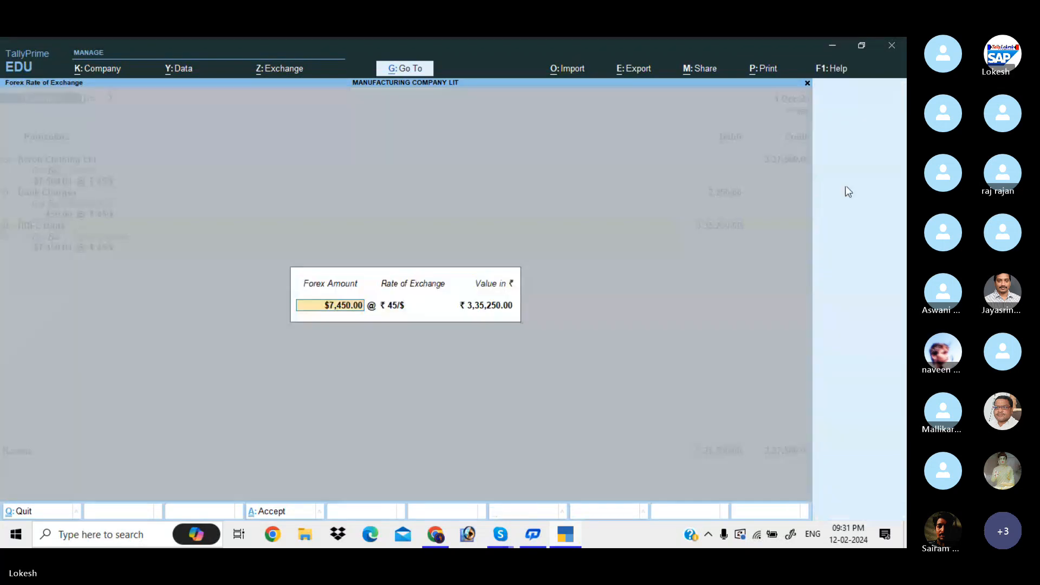
{"action": "key", "text": "Return"}
{"action": "key", "text": "Return"}
{"action": "key", "text": "Return"}
{"action": "key", "text": "Return"}
{"action": "key", "text": "Return"}
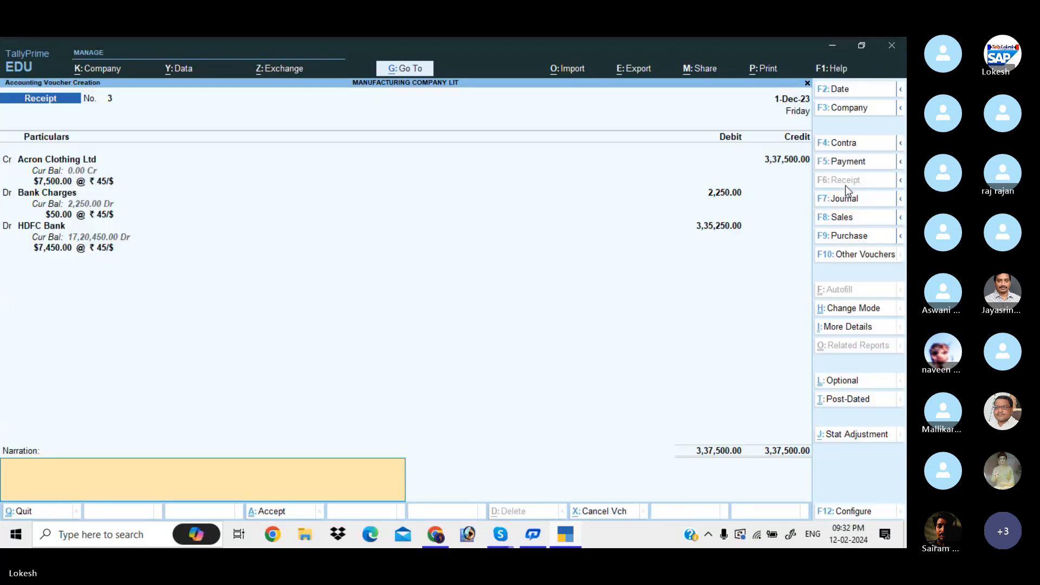
{"action": "key", "text": "Return"}
{"action": "key", "text": "Return"}
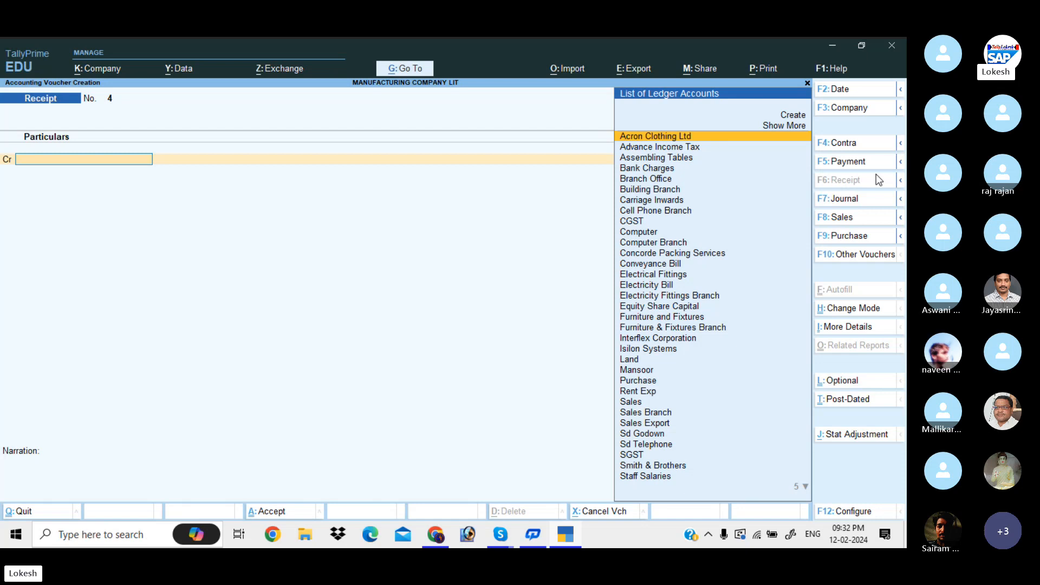
Step: Start a journal voucher and create an Interest Paid ledger under Indirect Expenses for its debit line
{"action": "left_click", "coordinate": [859, 199]}
{"action": "key", "text": "alt+c"}
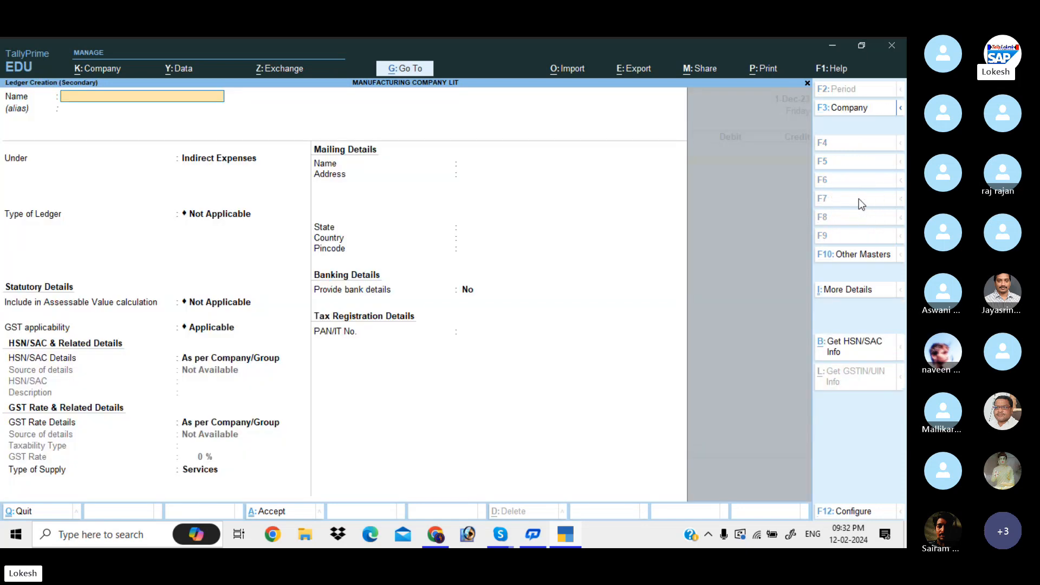
{"action": "type", "text": "Interest Paid"}
{"action": "key", "text": "Return"}
{"action": "key", "text": "Return"}
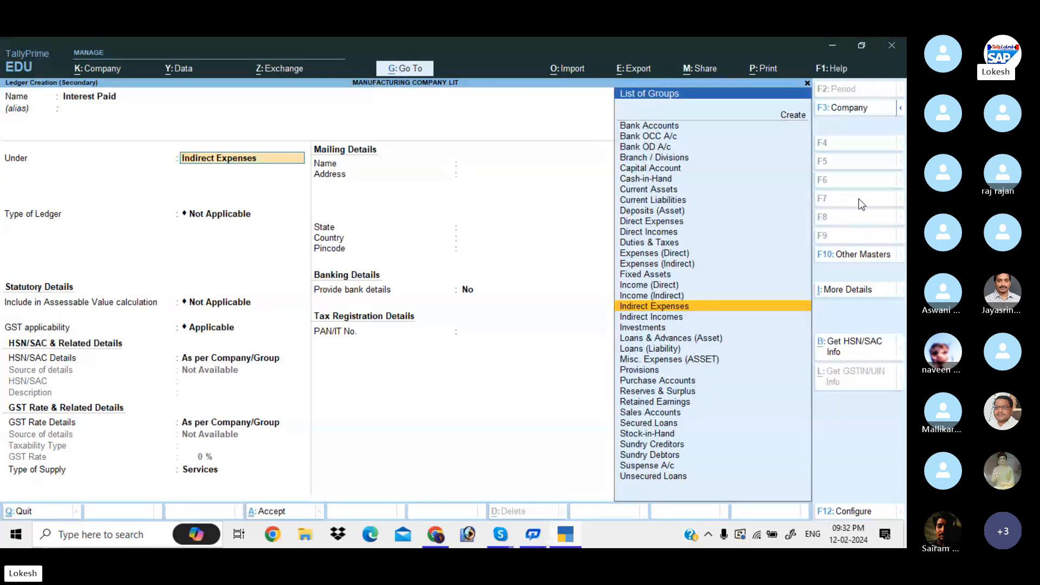
{"action": "key", "text": "ctrl+a"}
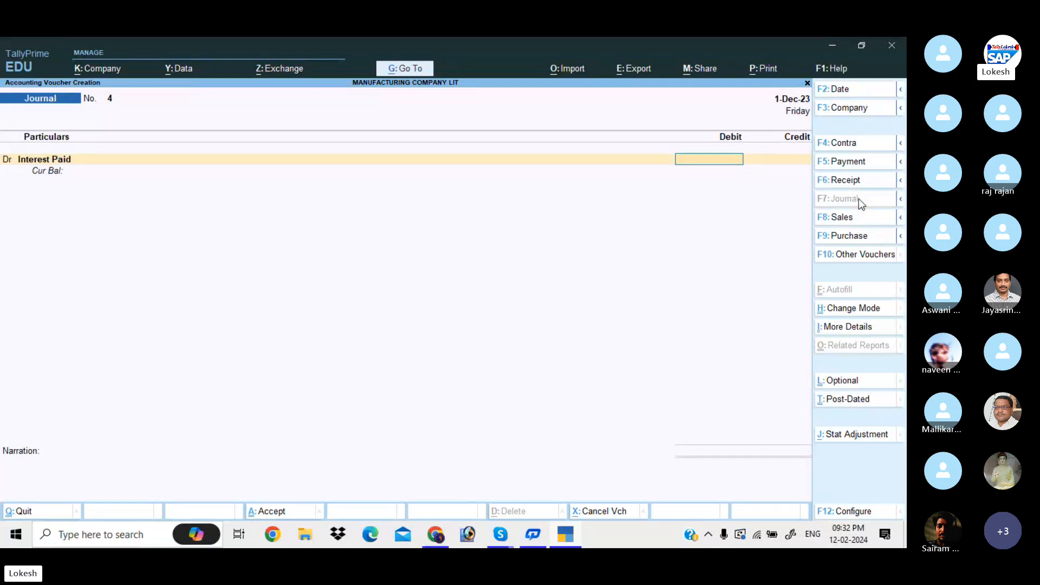
Step: Debit Interest Paid with 2,930, credit Concorde Packing Services with the same amount, and save the journal with a blank narration
{"action": "type", "text": "2930"}
{"action": "key", "text": "Return"}
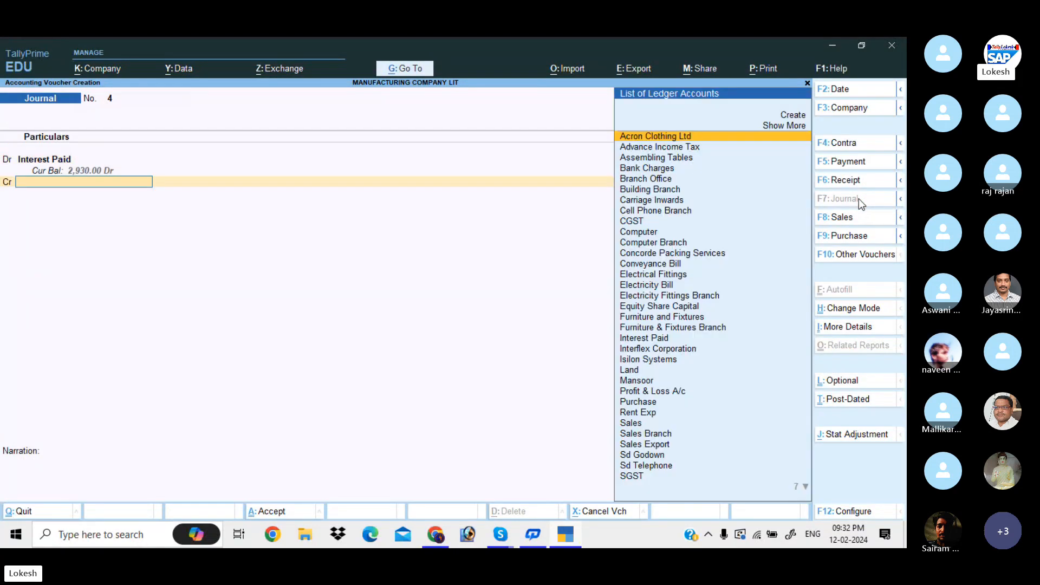
{"action": "type", "text": "Co"}
{"action": "key", "text": "Down"}
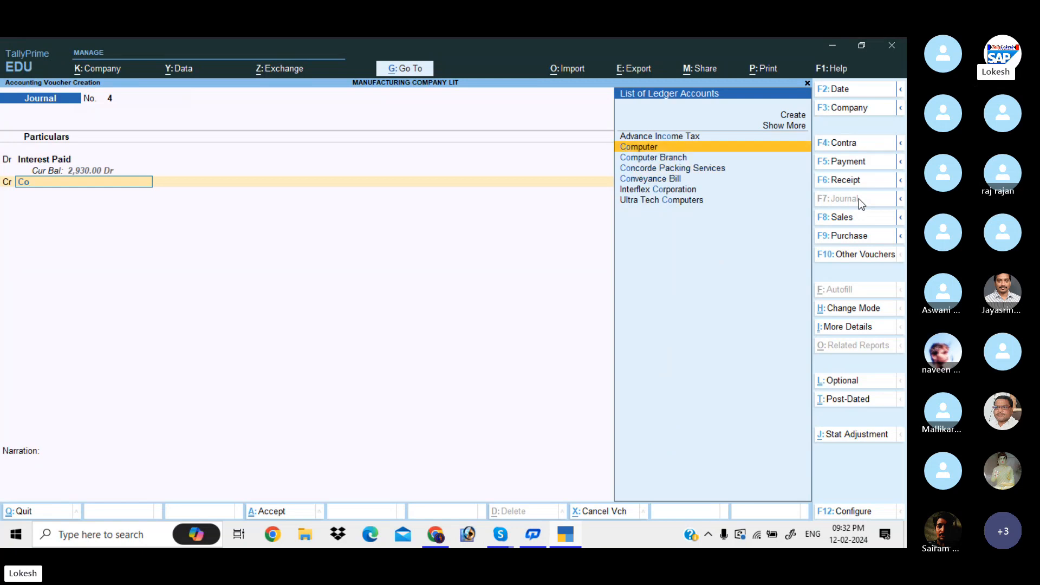
{"action": "key", "text": "Down"}
{"action": "key", "text": "Down"}
{"action": "key", "text": "Return"}
{"action": "key", "text": "Return"}
{"action": "key", "text": "Return"}
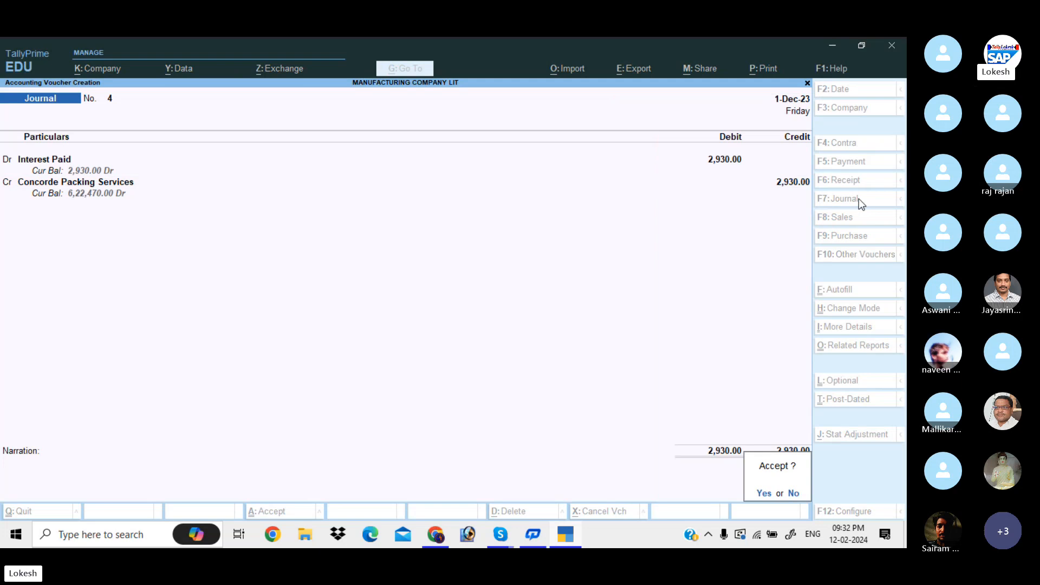
{"action": "key", "text": "Return"}
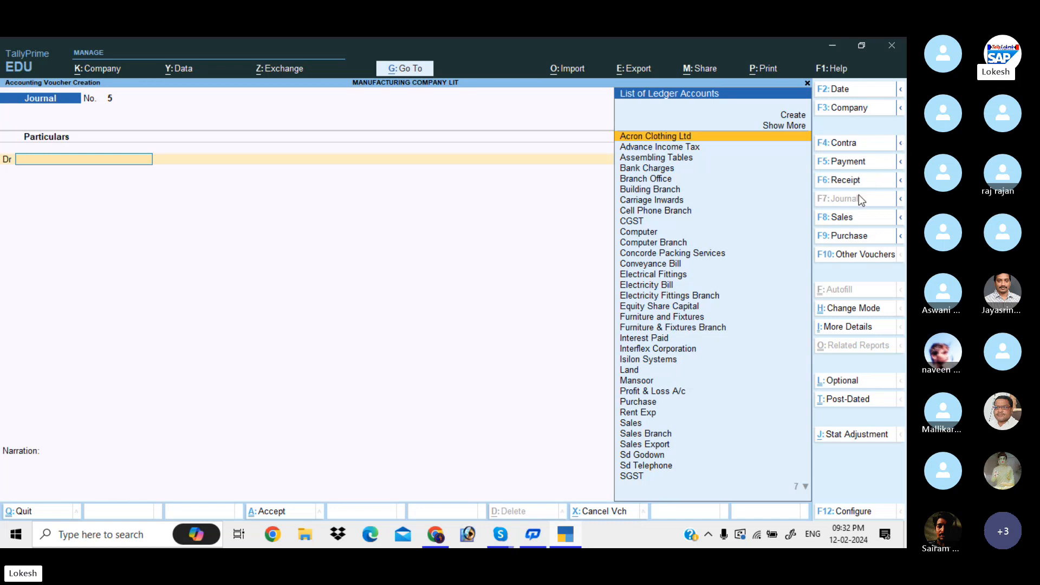
Step: Start a sales voucher and begin a new party ledger named Stylex Corporation under Sundry Debtors
{"action": "left_click", "coordinate": [850, 218]}
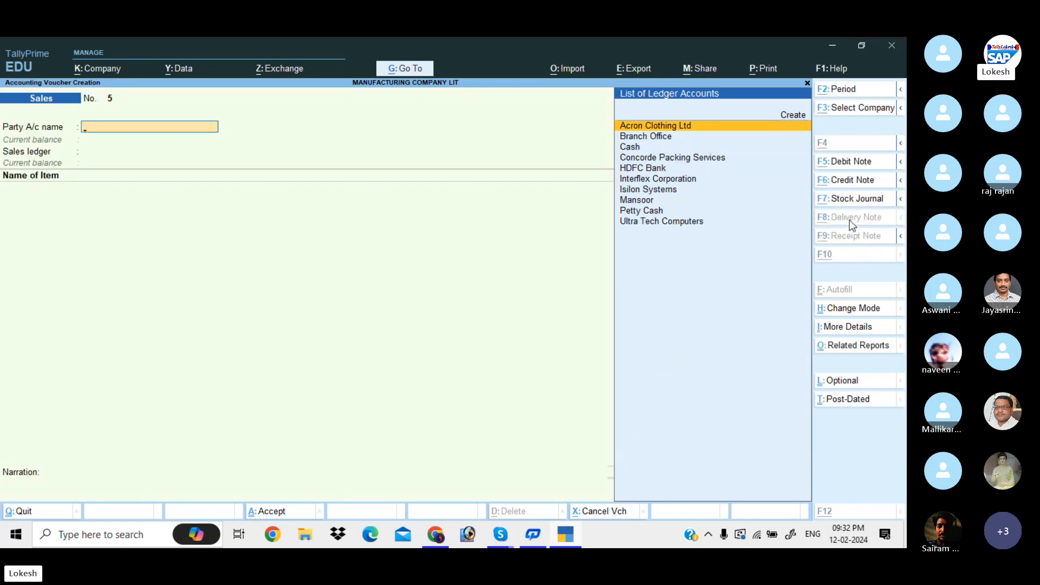
{"action": "key", "text": "alt+c"}
{"action": "type", "text": "Style"}
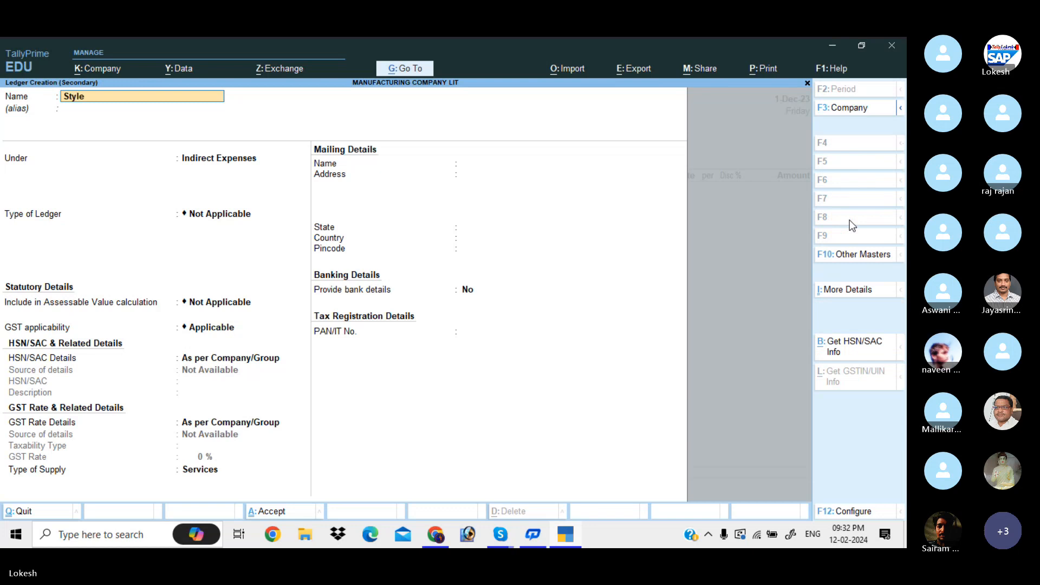
{"action": "type", "text": "x corporation"}
{"action": "key", "text": "Return"}
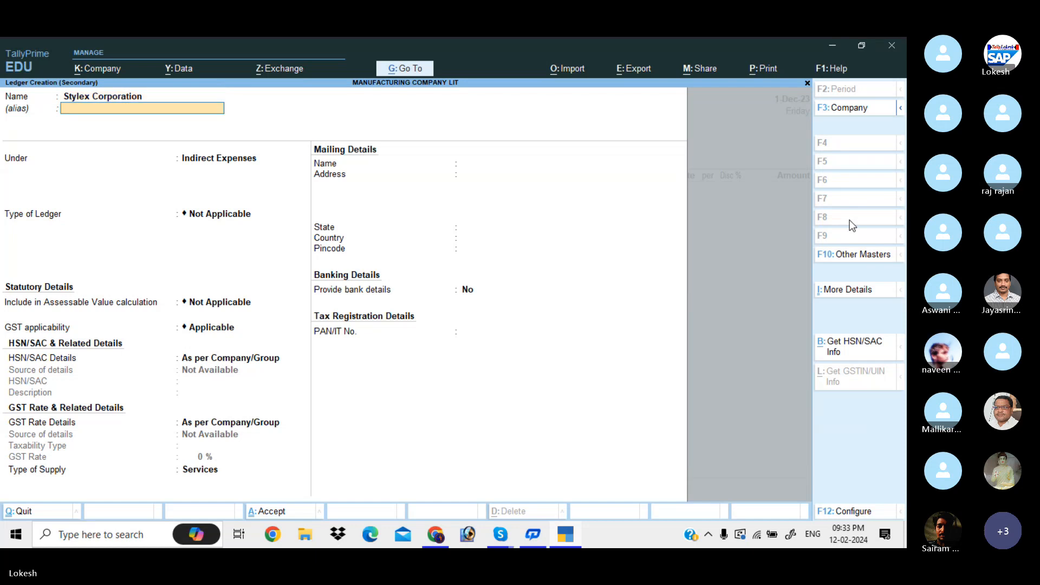
{"action": "key", "text": "Return"}
{"action": "type", "text": "Sun"}
{"action": "key", "text": "Down"}
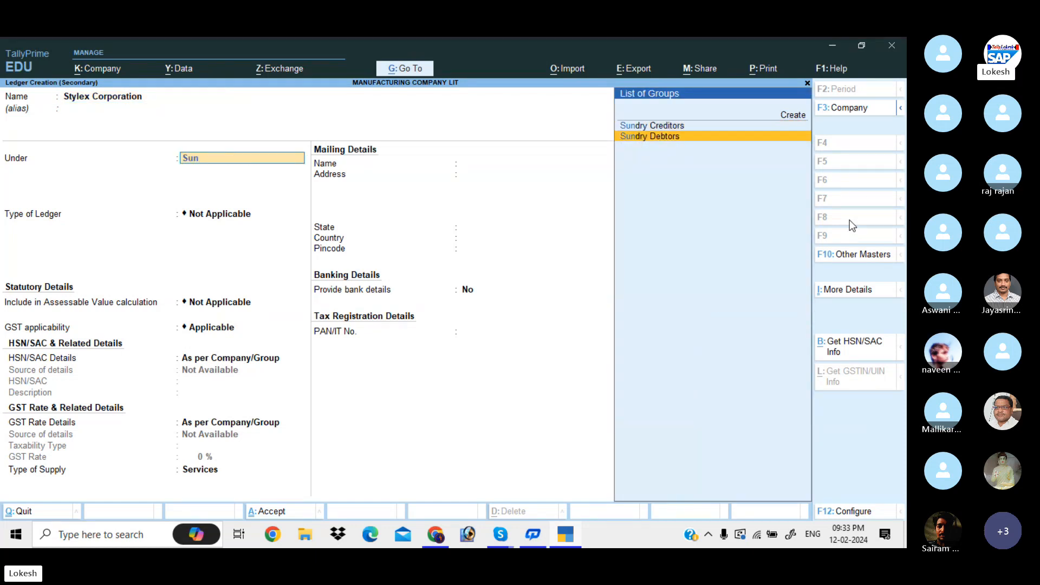
{"action": "key", "text": "Return"}
{"action": "key", "text": "Return"}
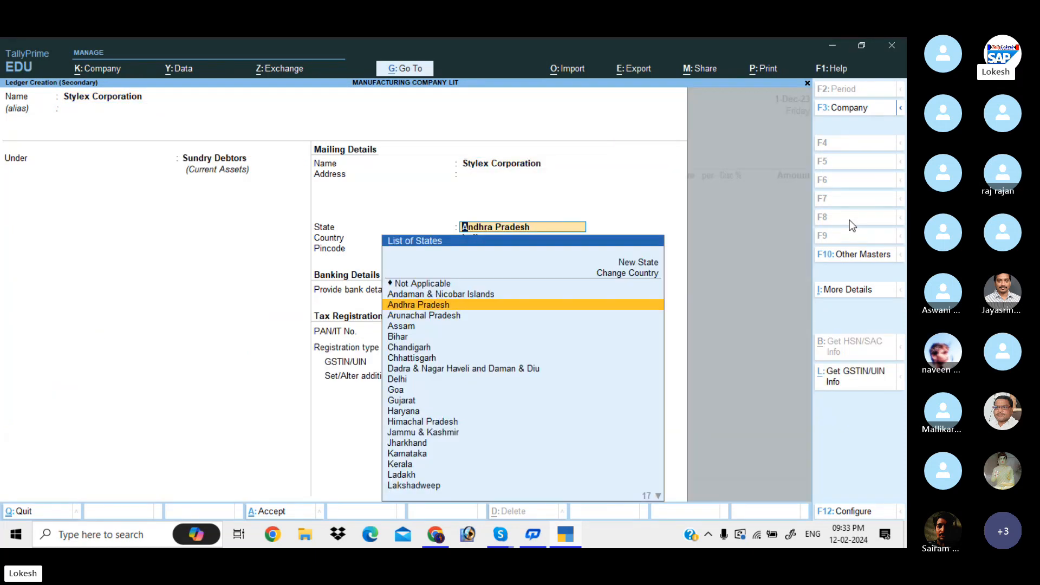
Step: Set Stylex Corporation's state to Gujarat with GSTIN state code 24, save the ledger and accept the party details
{"action": "type", "text": "Gu"}
{"action": "key", "text": "Return"}
{"action": "key", "text": "Return"}
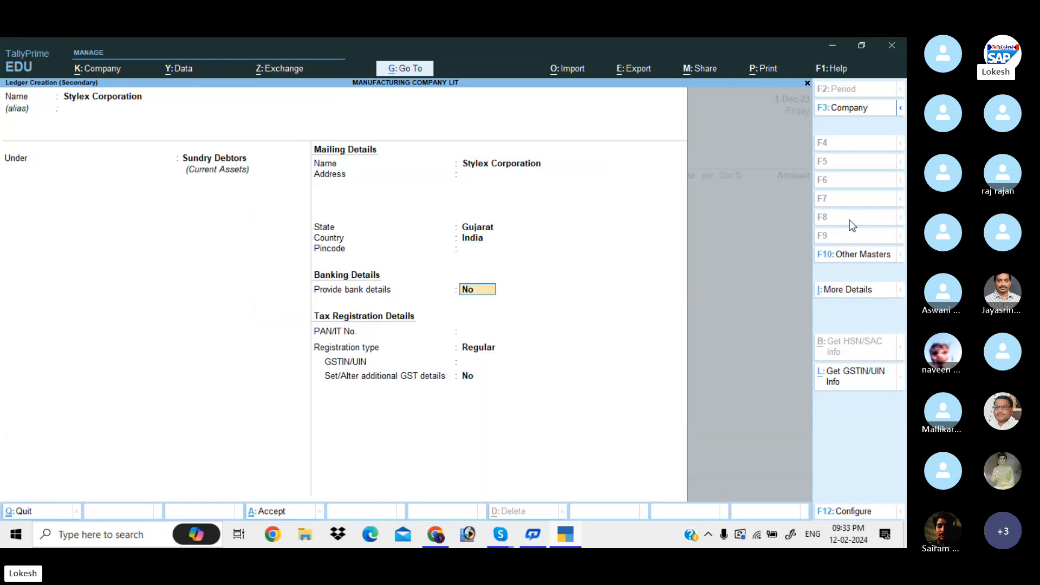
{"action": "key", "text": "Return"}
{"action": "key", "text": "Return"}
{"action": "key", "text": "Return"}
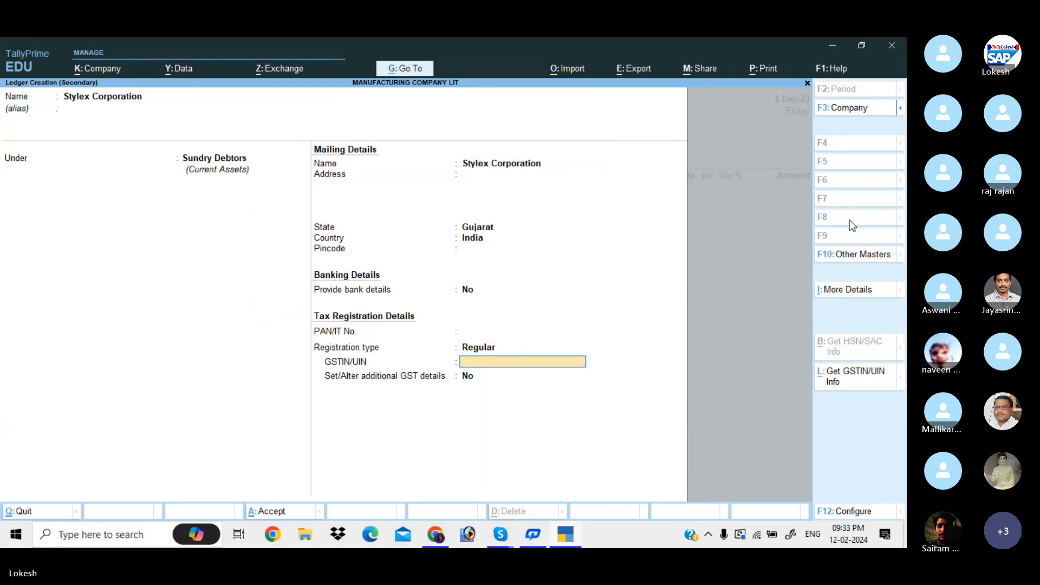
{"action": "type", "text": "24"}
{"action": "key", "text": "Return"}
{"action": "key", "text": "Return"}
{"action": "key", "text": "Return"}
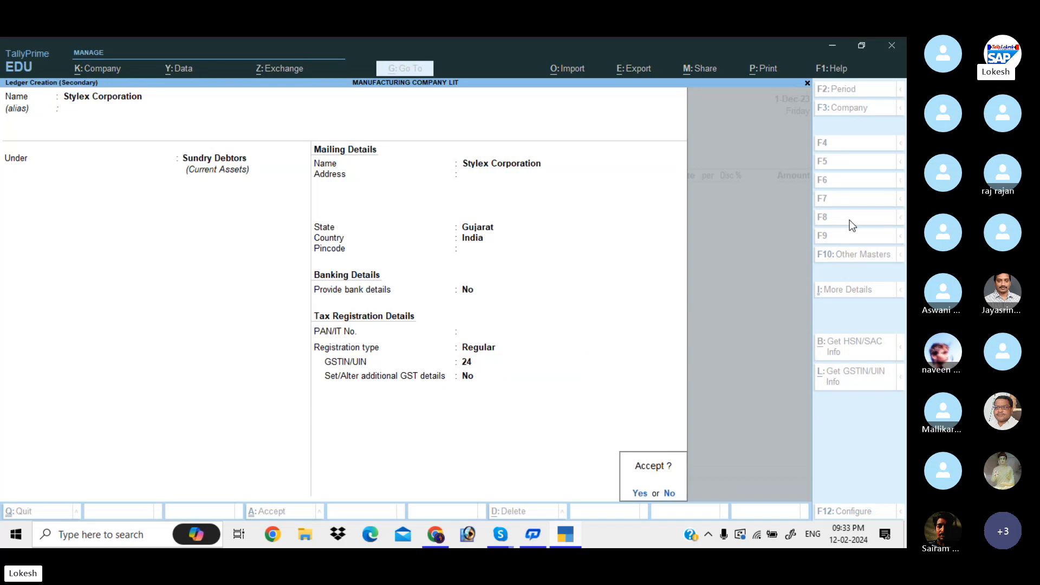
{"action": "key", "text": "Return"}
{"action": "key", "text": "Return"}
{"action": "key", "text": "ctrl+a"}
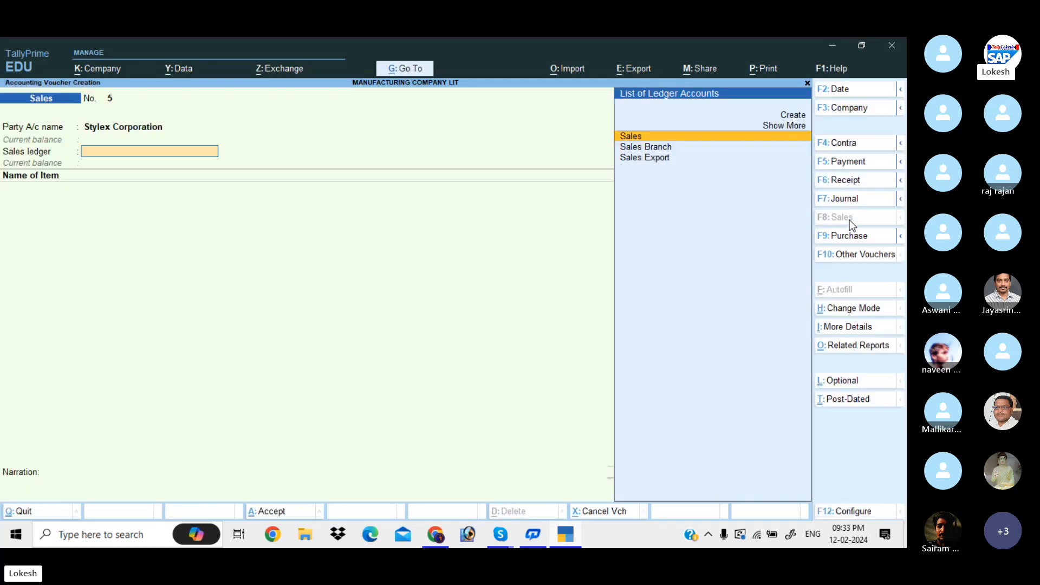
Step: Create a Sales IGST ledger under Sales Accounts, keeping Services as the type of supply, as the voucher's sales ledger
{"action": "key", "text": "alt+c"}
{"action": "type", "text": "Sal"}
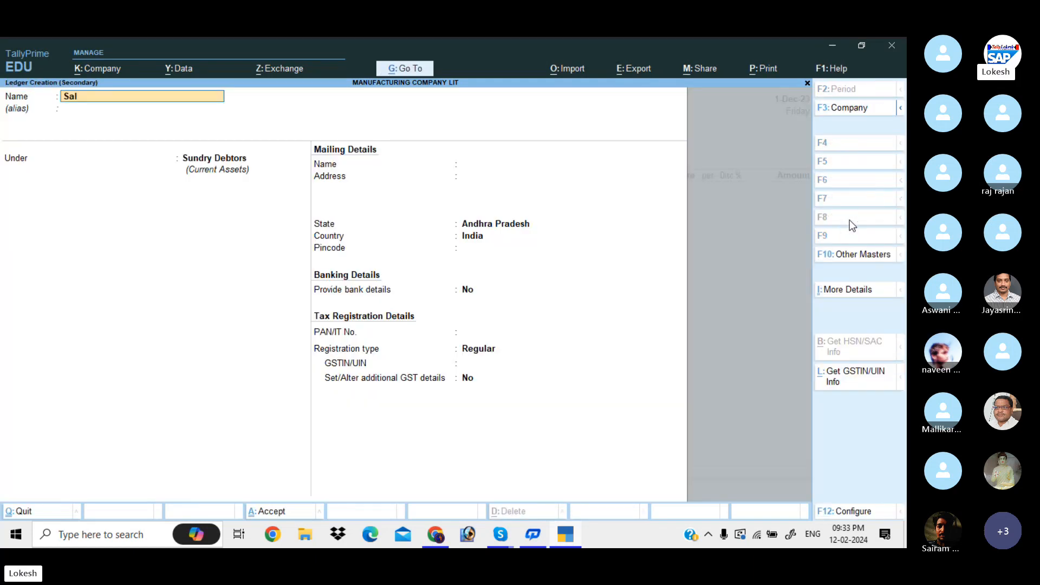
{"action": "type", "text": "es IGST"}
{"action": "key", "text": "Return"}
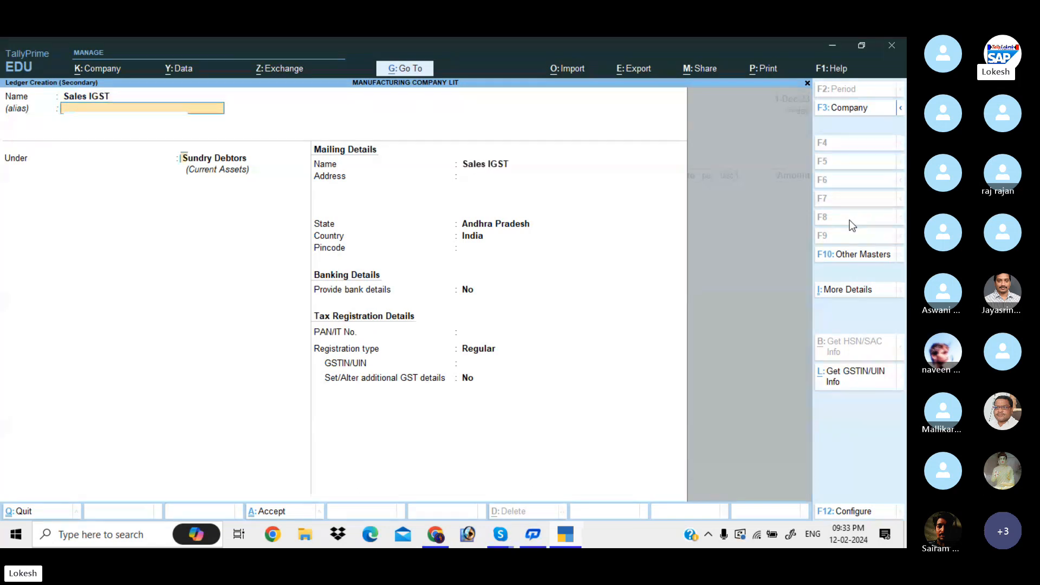
{"action": "key", "text": "Return"}
{"action": "type", "text": "Sa"}
{"action": "key", "text": "Return"}
{"action": "key", "text": "Return"}
{"action": "key", "text": "Return"}
{"action": "key", "text": "Return"}
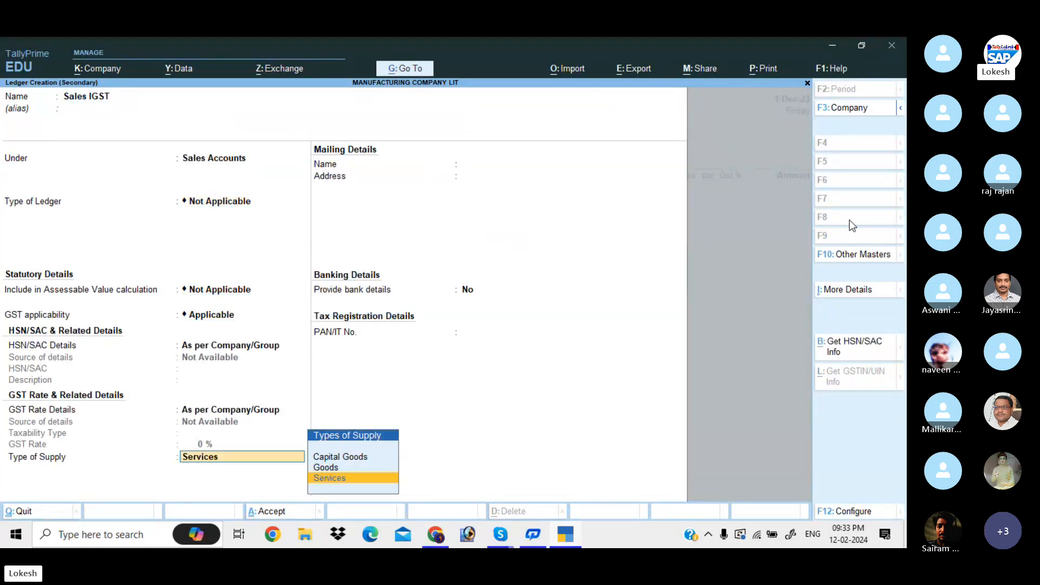
{"action": "key", "text": "ctrl+a"}
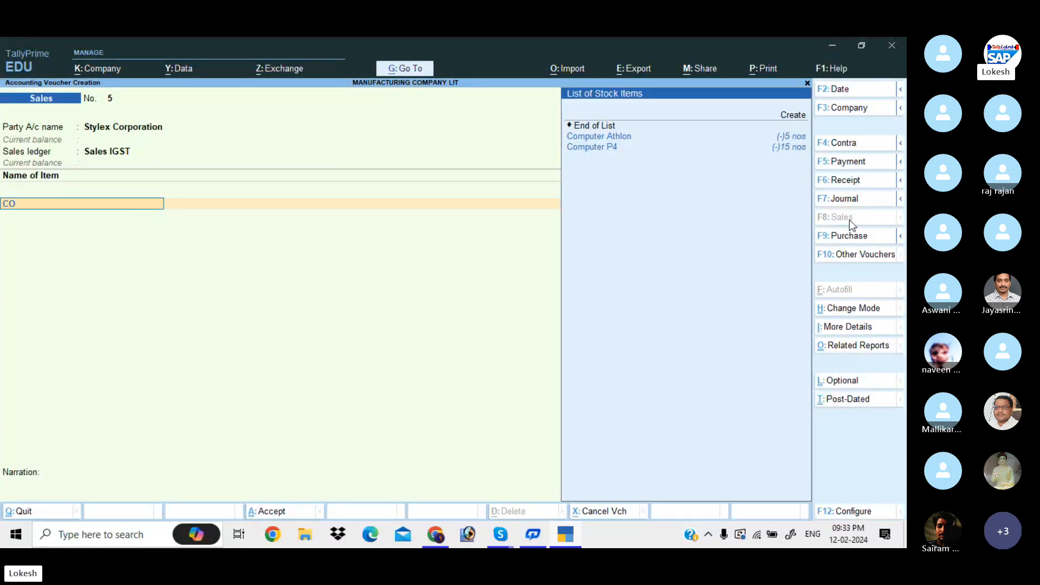
Step: Add 5 nos of Computer P4 at a rate of 28,500 to the Stylex Corporation sale
{"action": "key", "text": "Down"}
{"action": "key", "text": "Return"}
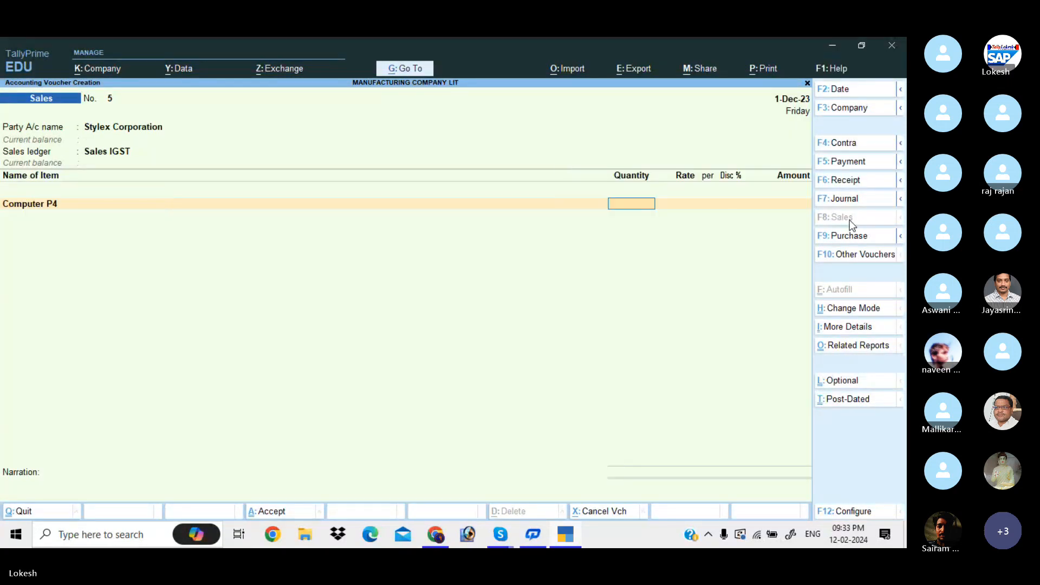
{"action": "type", "text": "5"}
{"action": "key", "text": "Return"}
{"action": "key", "text": "Return"}
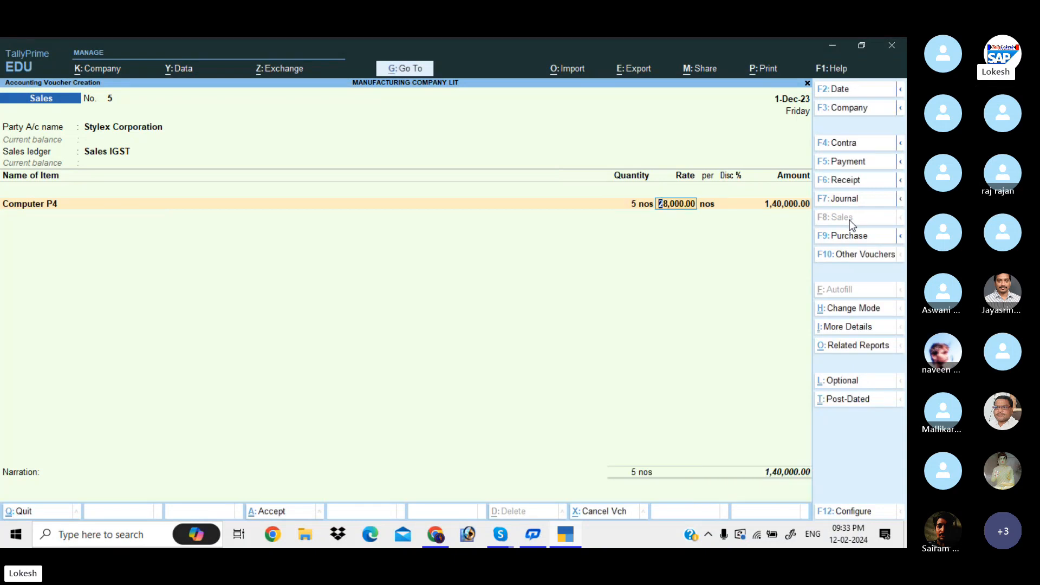
{"action": "type", "text": "28500"}
{"action": "key", "text": "Return"}
{"action": "key", "text": "Return"}
{"action": "key", "text": "Return"}
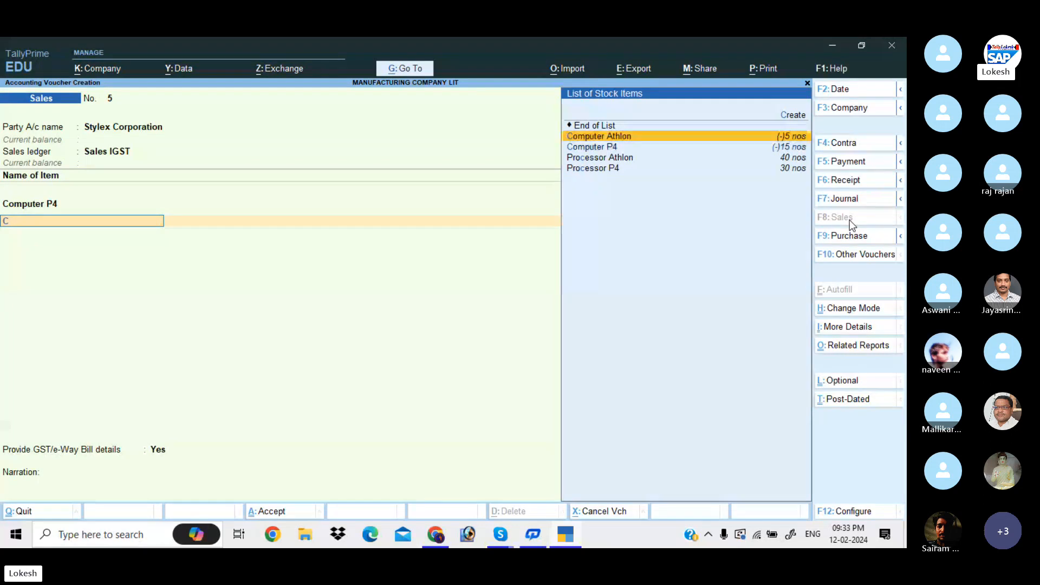
Step: Add 8 nos of Computer Athlon at a rate of 25,500 and finish the item list
{"action": "key", "text": "Return"}
{"action": "type", "text": "8"}
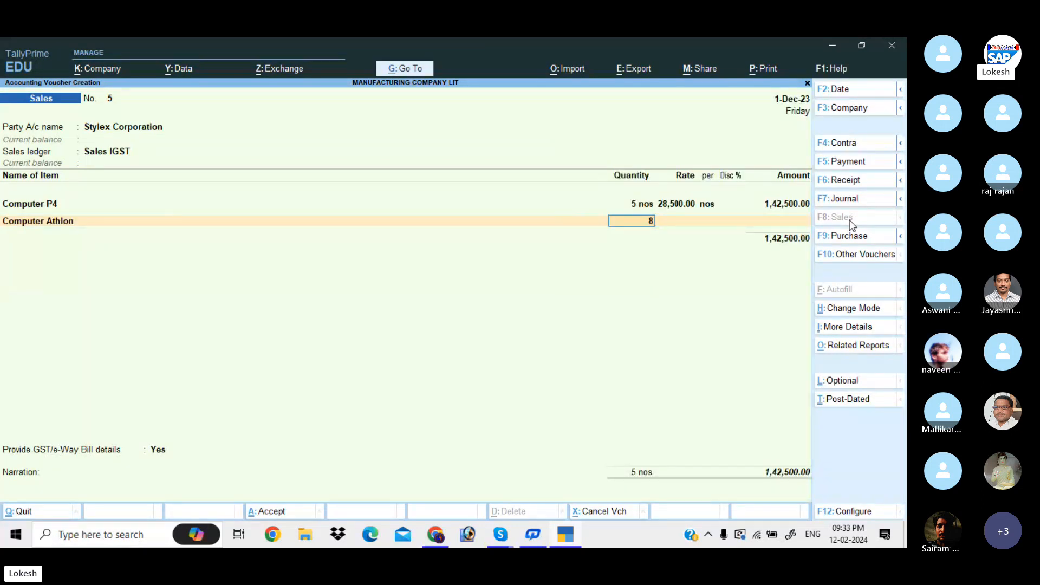
{"action": "key", "text": "Return"}
{"action": "key", "text": "Return"}
{"action": "type", "text": "25500"}
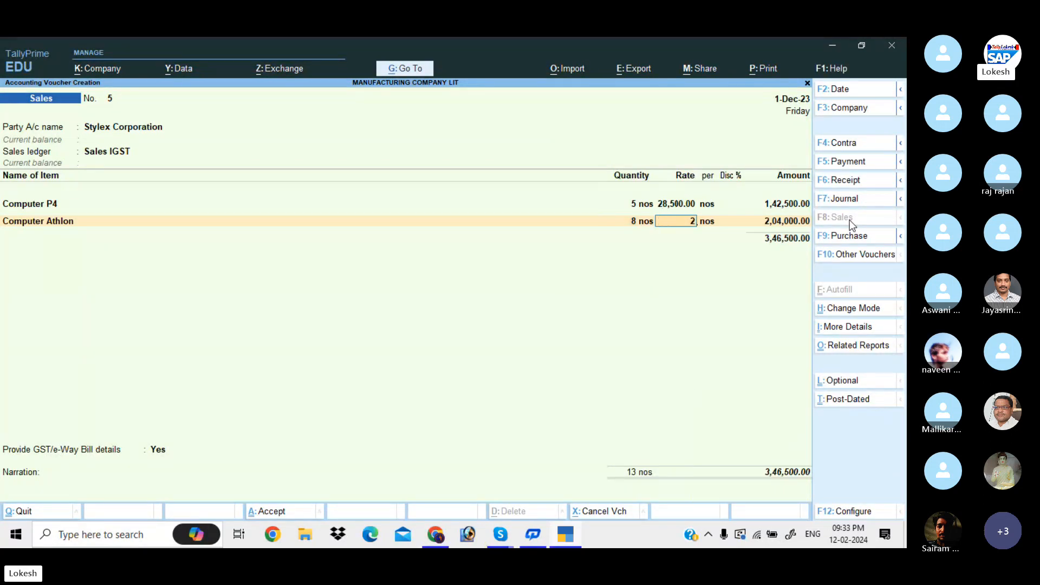
{"action": "key", "text": "Return"}
{"action": "key", "text": "Return"}
{"action": "key", "text": "Return"}
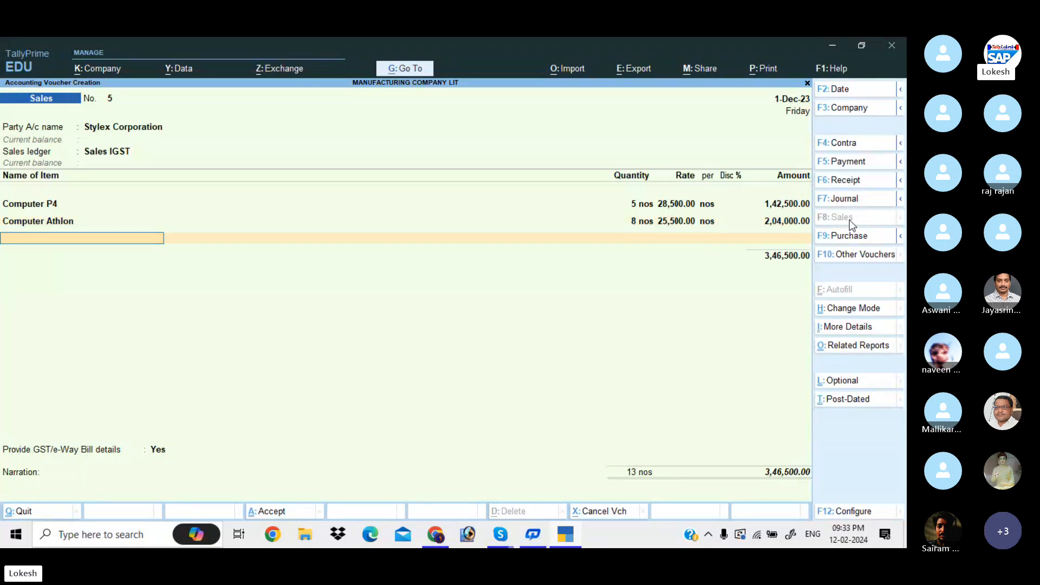
{"action": "key", "text": "Return"}
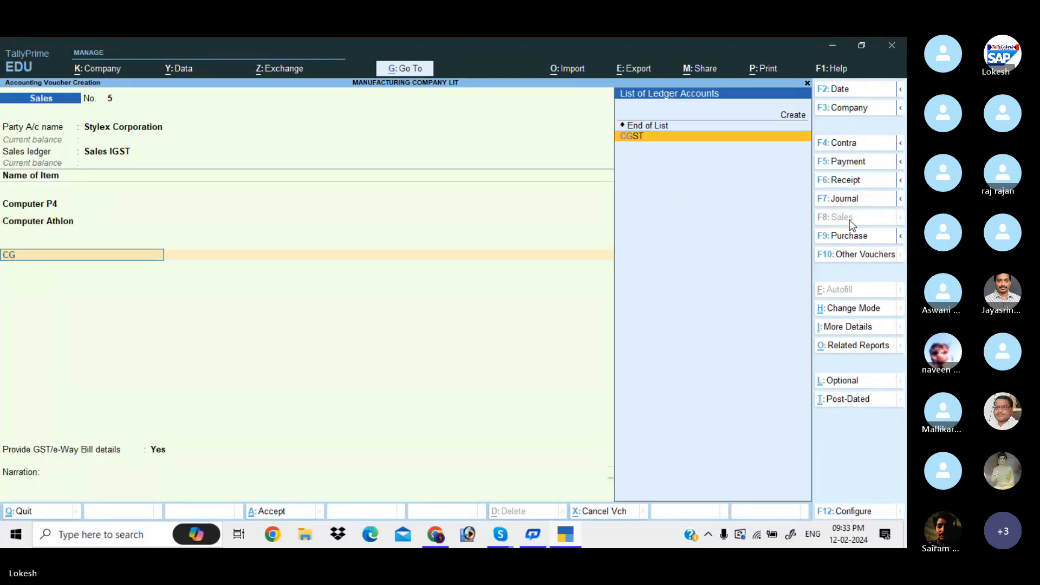
Step: Create an IGST ledger under Duties & Taxes with duty type GST and tax type IGST for the Stylex Corporation sale
{"action": "key", "text": "alt+c"}
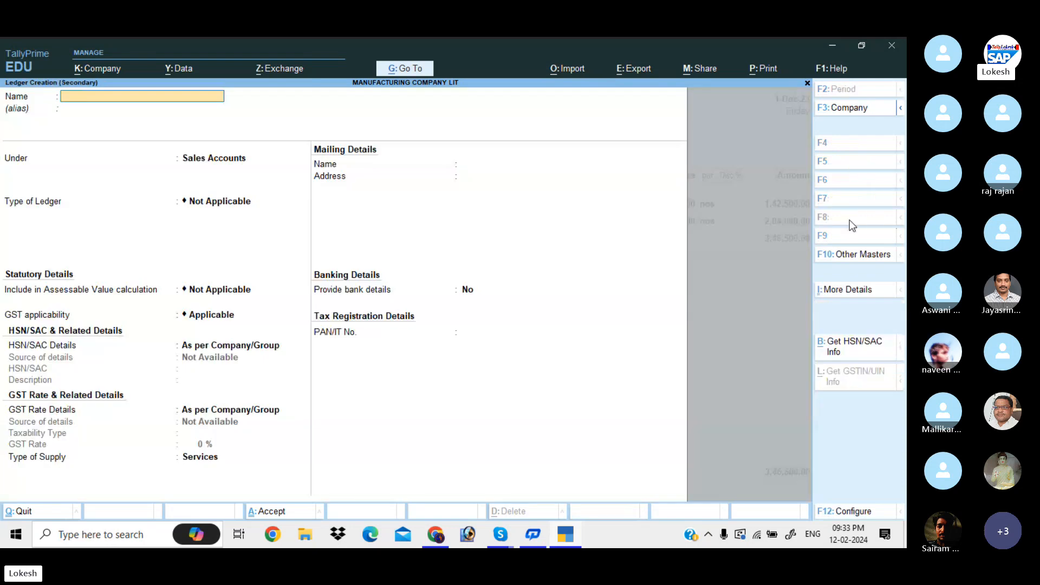
{"action": "type", "text": "IGST"}
{"action": "key", "text": "Return"}
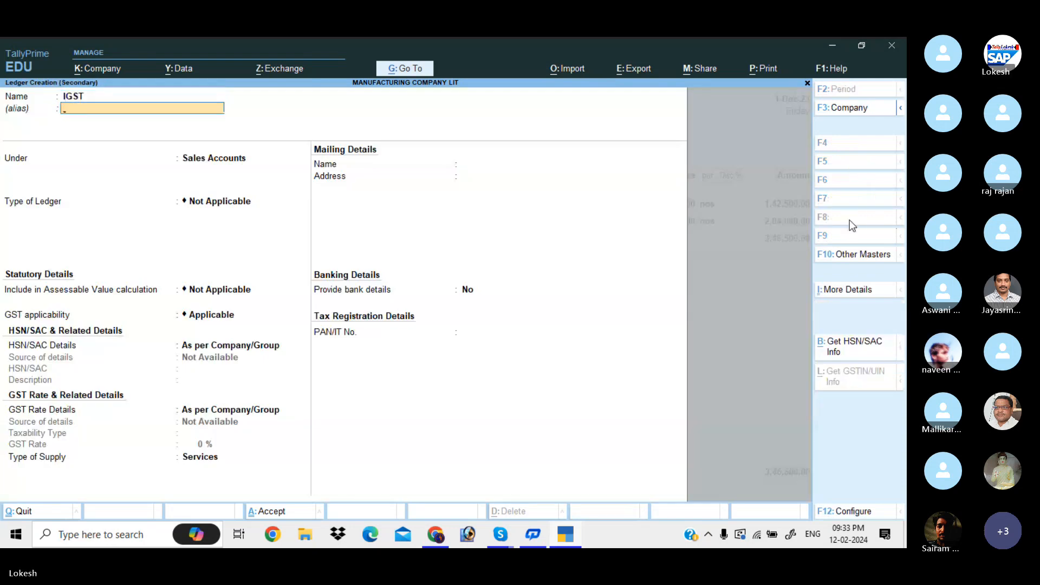
{"action": "key", "text": "Return"}
{"action": "type", "text": "du"}
{"action": "key", "text": "Return"}
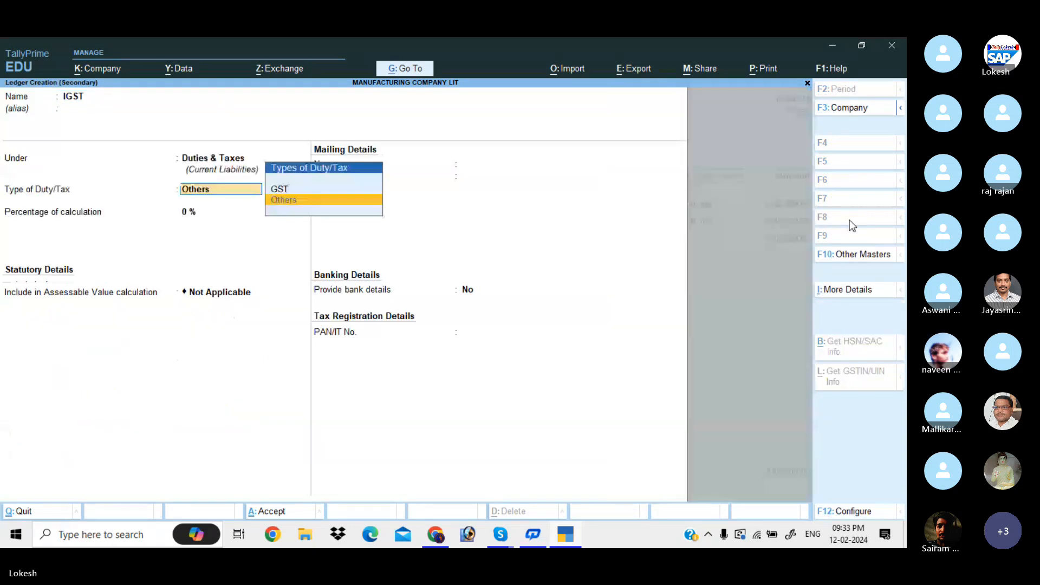
{"action": "key", "text": "Up"}
{"action": "key", "text": "Return"}
{"action": "key", "text": "Return"}
{"action": "key", "text": "Return"}
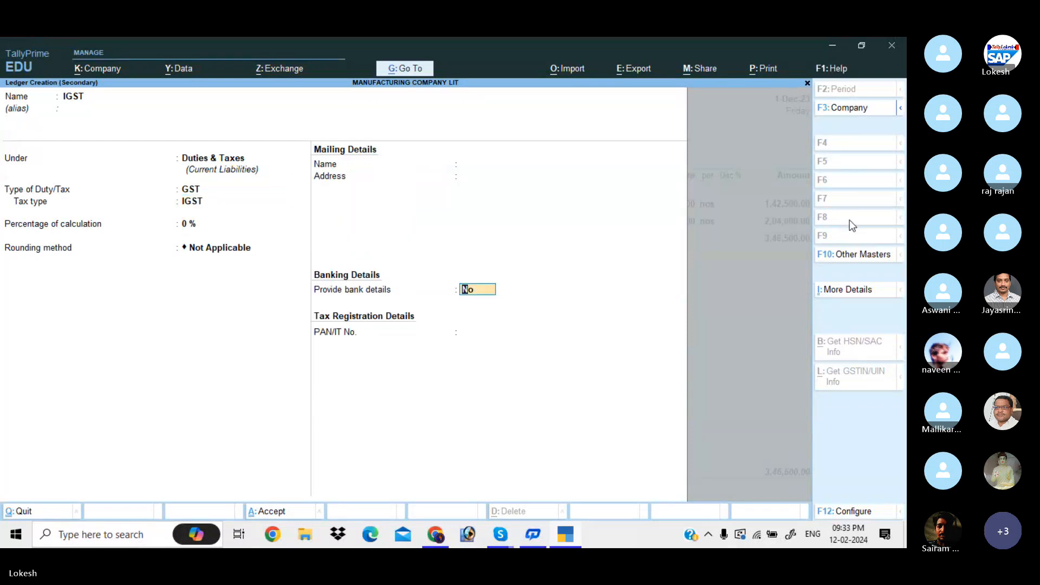
{"action": "key", "text": "ctrl+a"}
Step: Finish the Stylex Corporation sales voucher with GST/e-Way Bill details set to No, save it and decline e-Way Bill generation
{"action": "key", "text": "Return"}
{"action": "key", "text": "Down"}
{"action": "key", "text": "Return"}
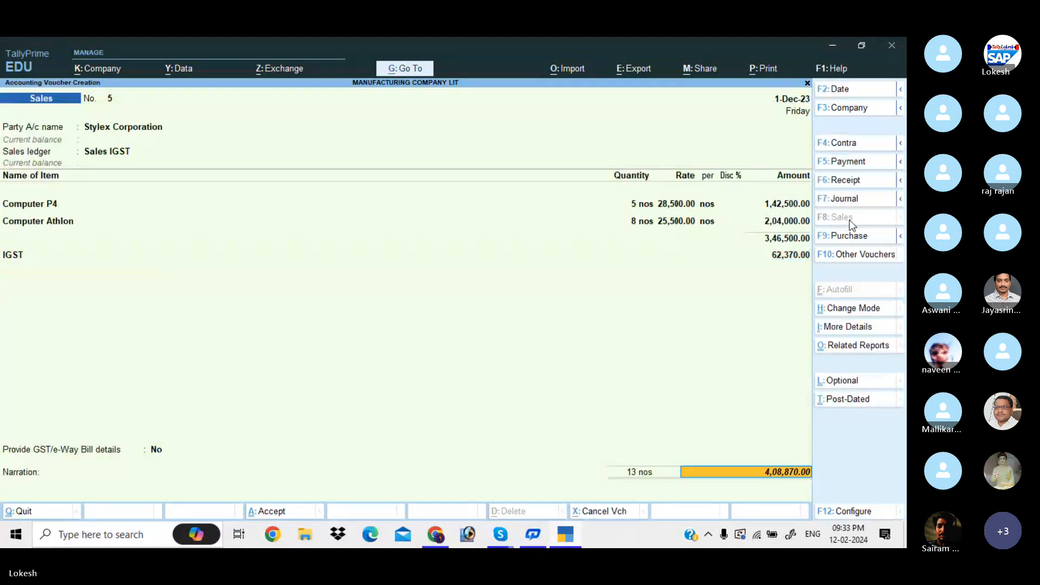
{"action": "key", "text": "Return"}
{"action": "key", "text": "Return"}
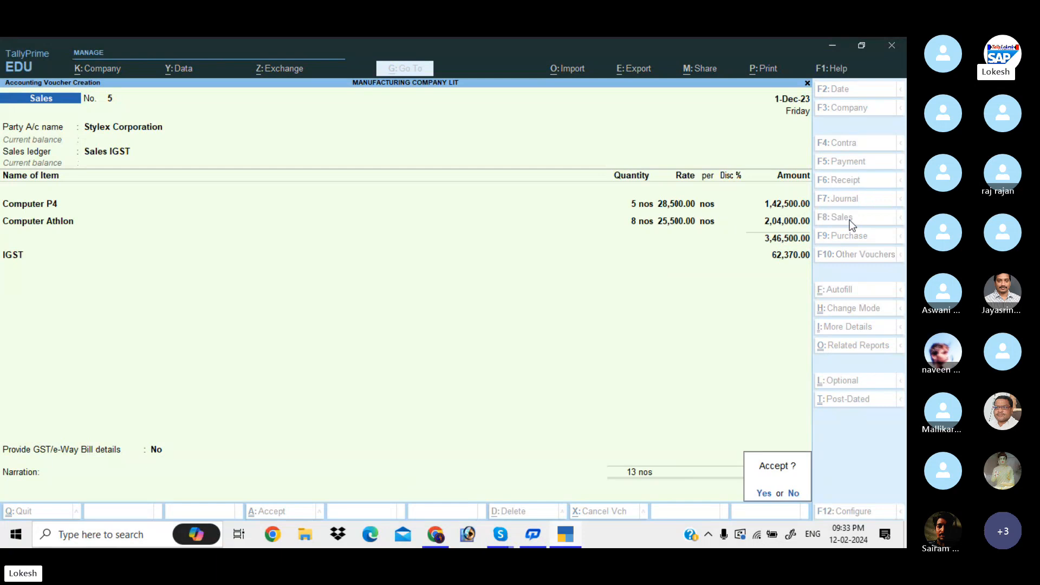
{"action": "key", "text": "Return"}
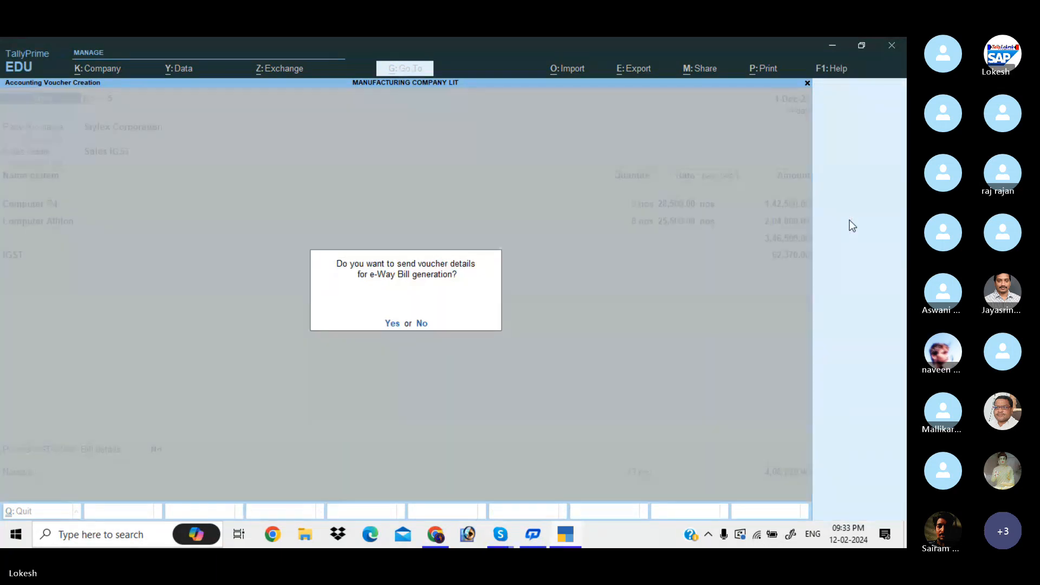
{"action": "key", "text": "n"}
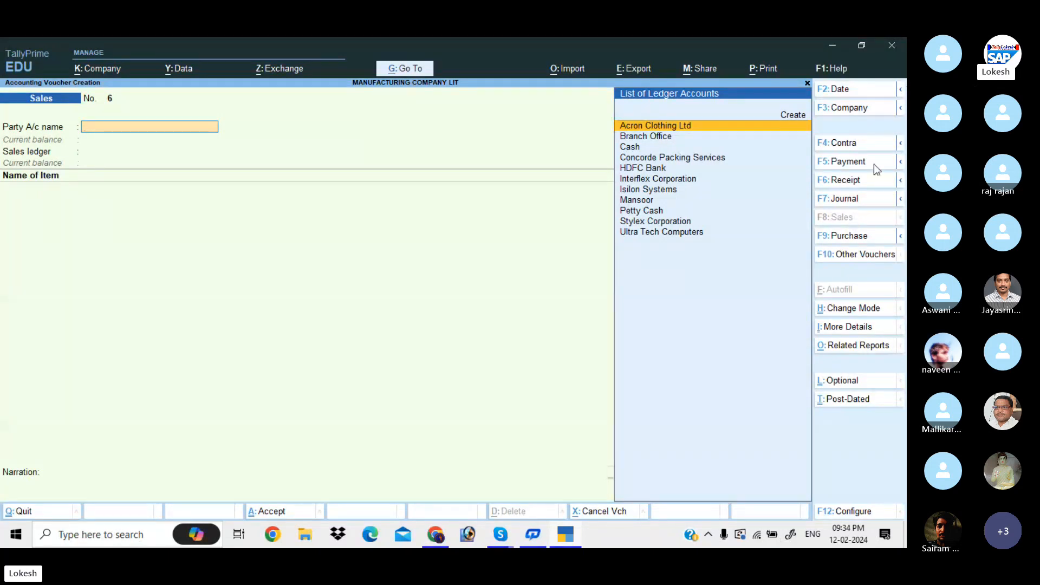
Step: Change the voucher type from Sales to Credit Note
{"action": "left_click", "coordinate": [866, 255]}
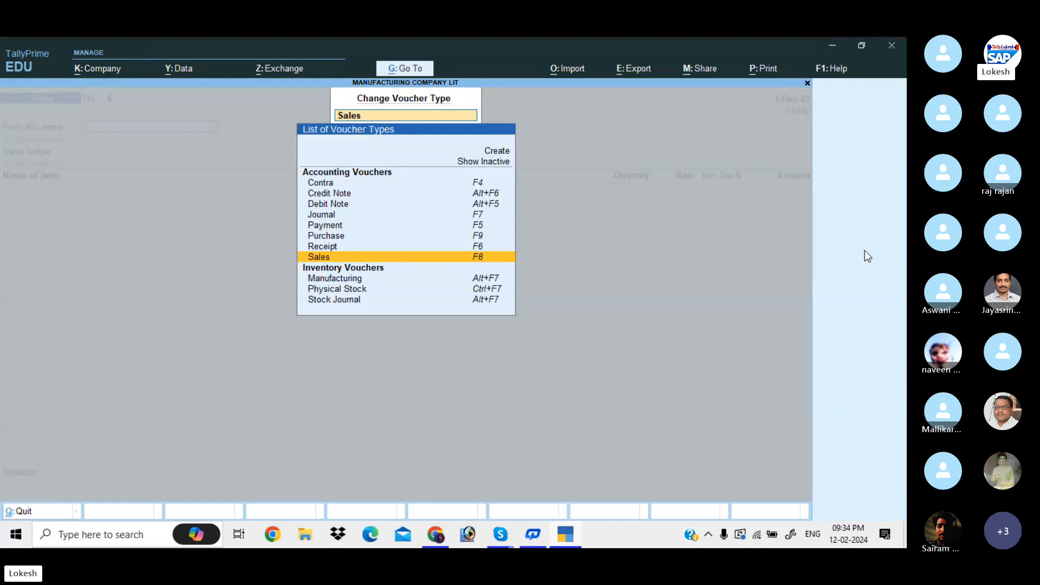
{"action": "key", "text": "Up"}
{"action": "key", "text": "Up"}
{"action": "key", "text": "Up"}
{"action": "key", "text": "Up"}
{"action": "key", "text": "Up"}
{"action": "key", "text": "Up"}
{"action": "key", "text": "Return"}
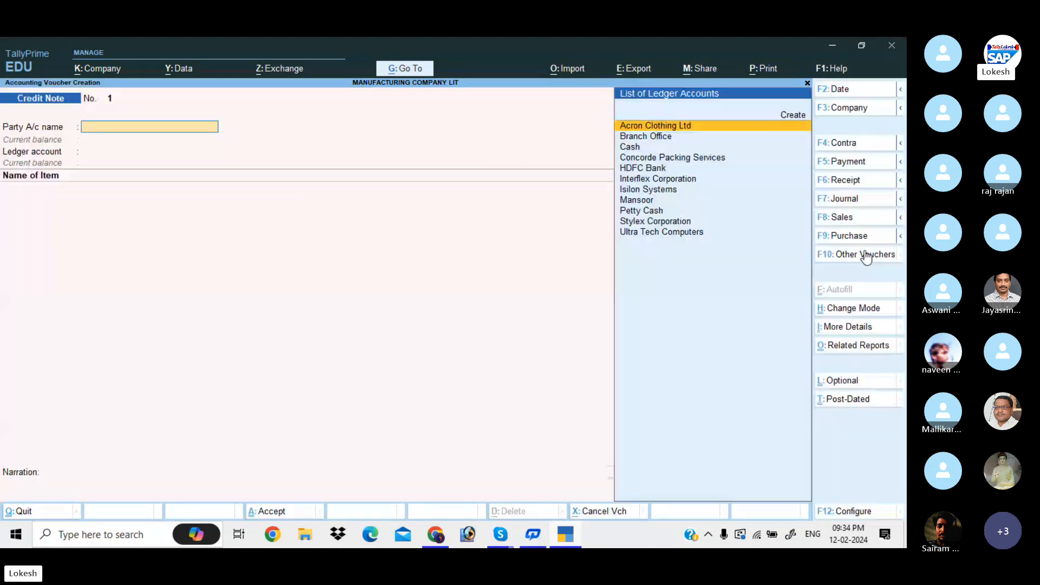
Step: Set Stylex Corporation as the credit note's party, accept its party details and choose Sales IGST as the ledger account
{"action": "type", "text": "st"}
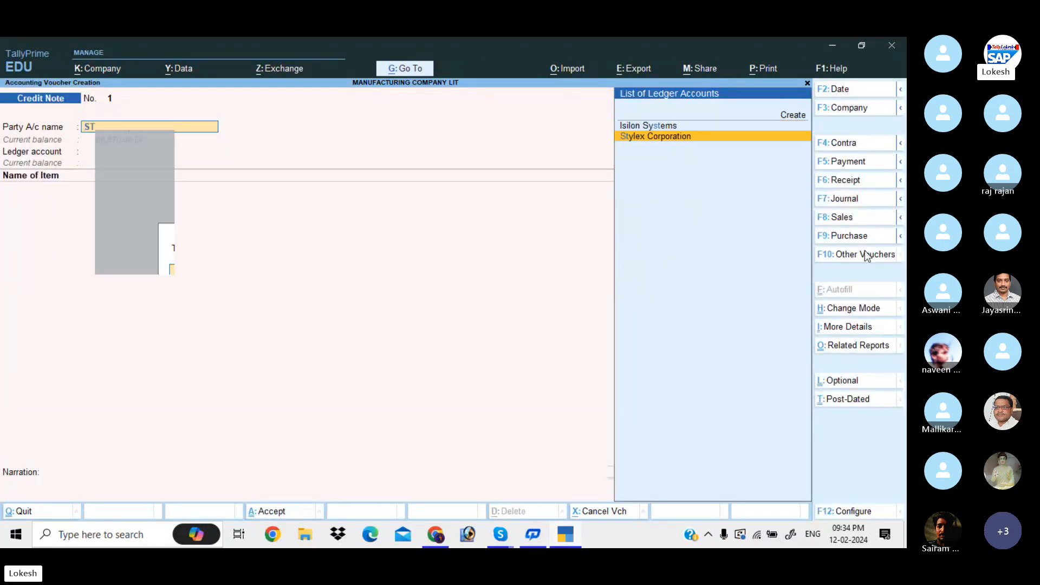
{"action": "key", "text": "Return"}
{"action": "key", "text": "ctrl+a"}
{"action": "key", "text": "Return"}
{"action": "key", "text": "Return"}
{"action": "key", "text": "Return"}
{"action": "key", "text": "Return"}
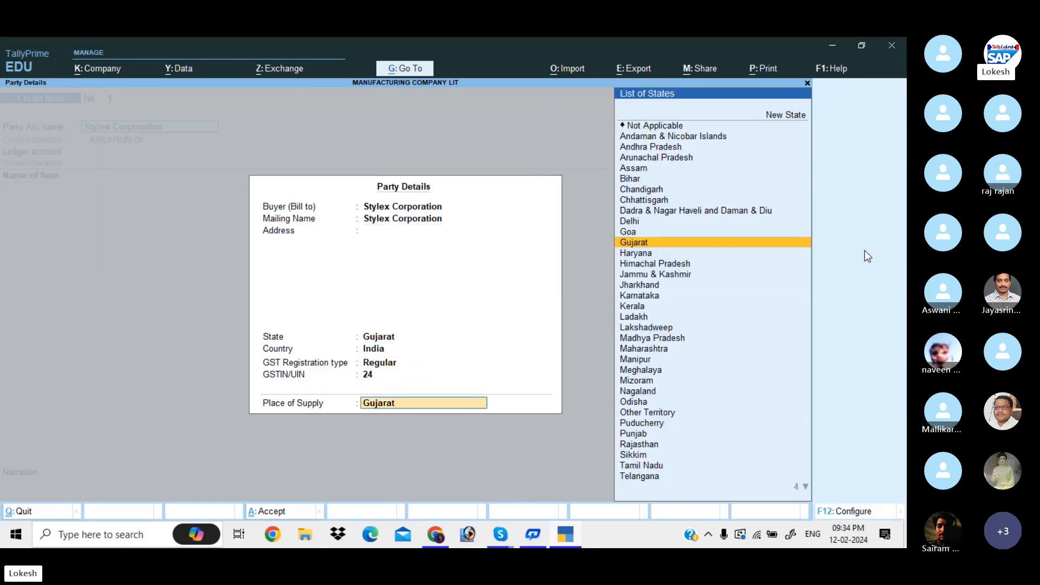
{"action": "key", "text": "Return"}
{"action": "key", "text": "Down"}
{"action": "key", "text": "Down"}
{"action": "key", "text": "Down"}
{"action": "key", "text": "Return"}
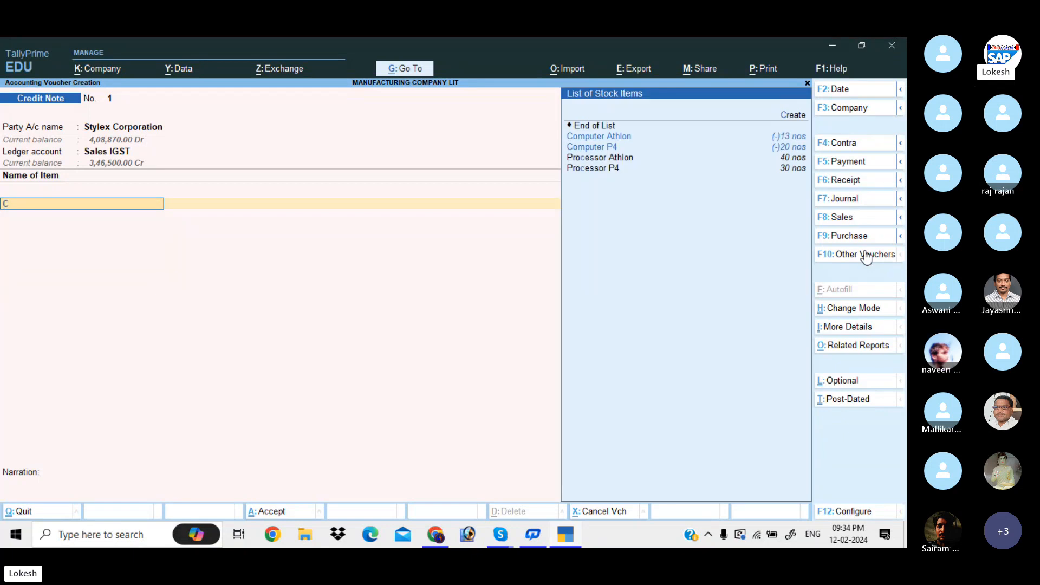
Step: Add 1 nos of Computer Athlon at a rate of 25,500 to the credit note and finish the item list
{"action": "key", "text": "Down"}
{"action": "key", "text": "Return"}
{"action": "type", "text": "1"}
{"action": "key", "text": "Return"}
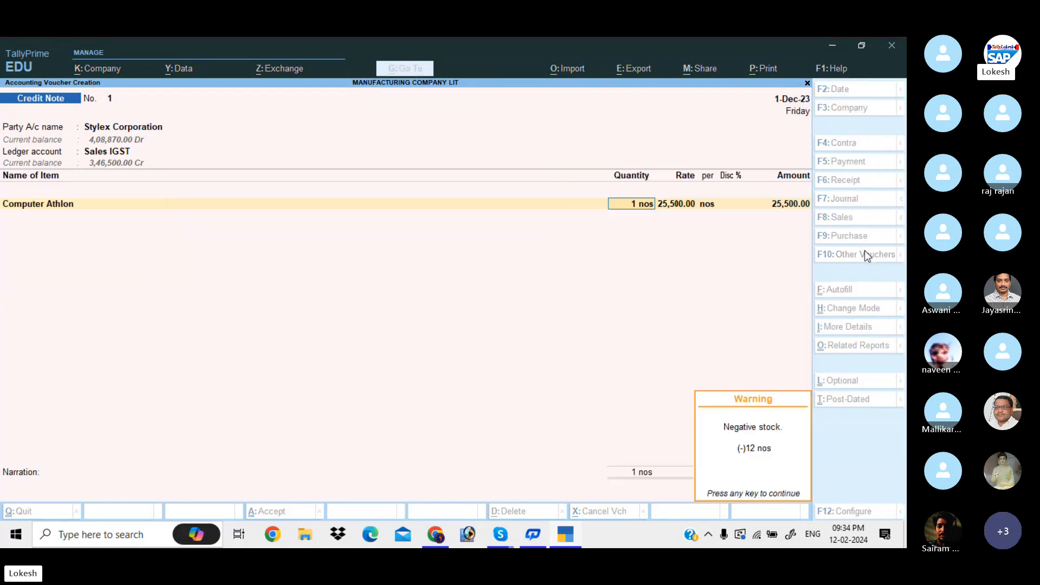
{"action": "key", "text": "Return"}
{"action": "key", "text": "Return"}
{"action": "key", "text": "Return"}
{"action": "key", "text": "Return"}
{"action": "key", "text": "Return"}
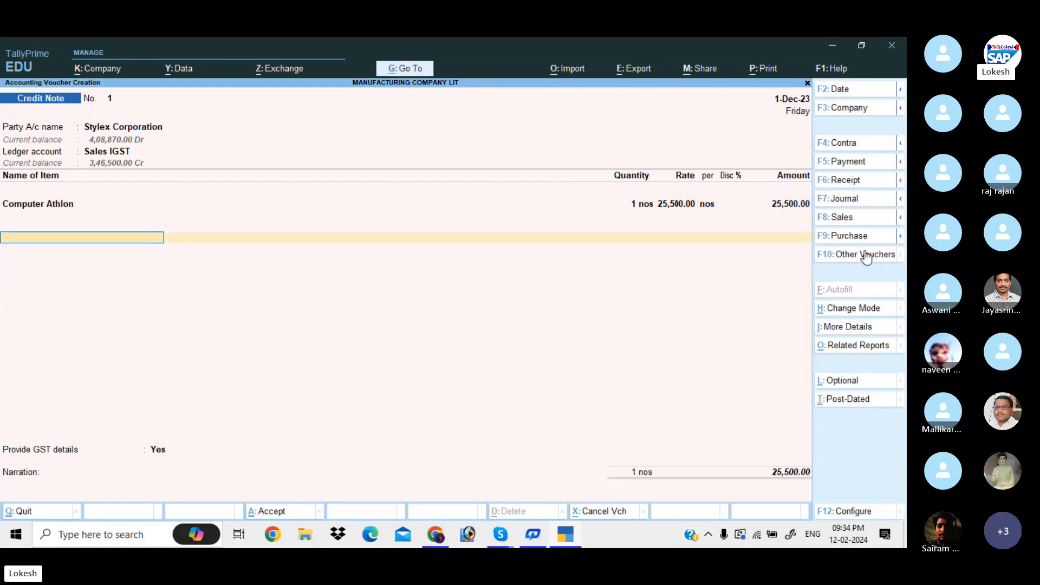
Step: Add the IGST ledger to the credit note, set Provide GST details to No and save the voucher
{"action": "key", "text": "Return"}
{"action": "type", "text": "igst"}
{"action": "key", "text": "Return"}
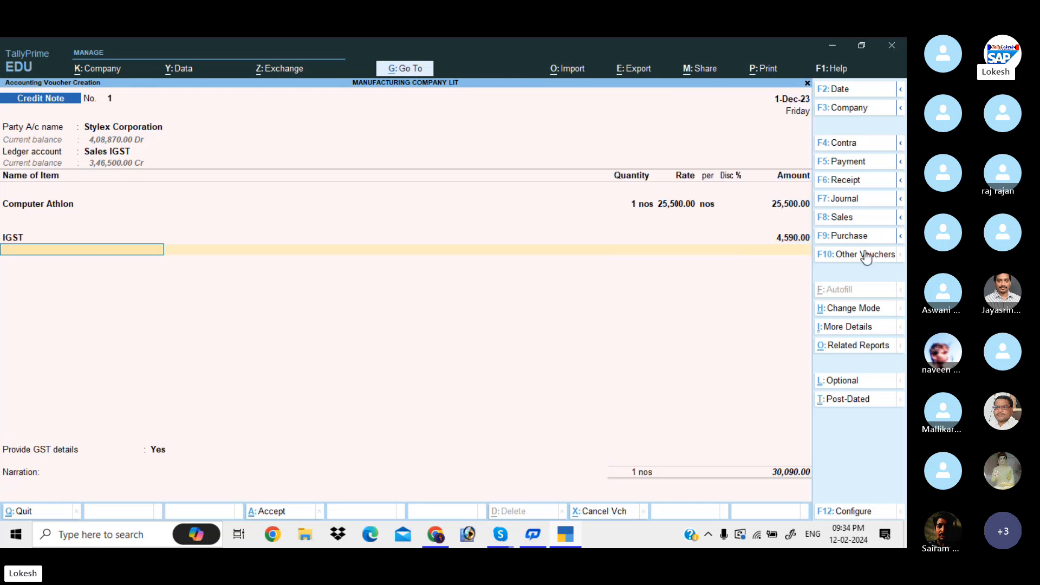
{"action": "key", "text": "Return"}
{"action": "key", "text": "Up"}
{"action": "key", "text": "Return"}
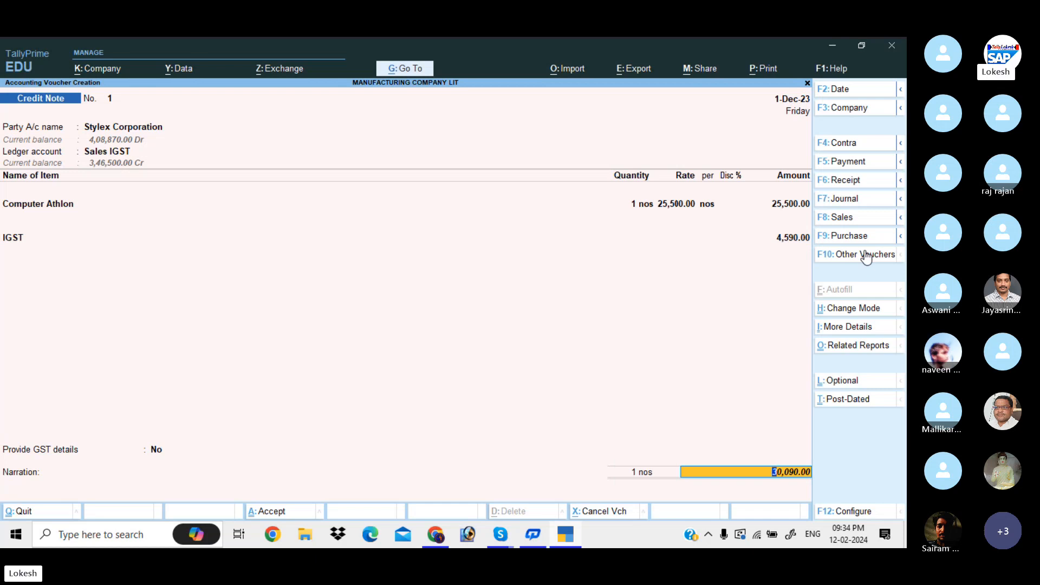
{"action": "key", "text": "Return"}
{"action": "key", "text": "Return"}
{"action": "key", "text": "Return"}
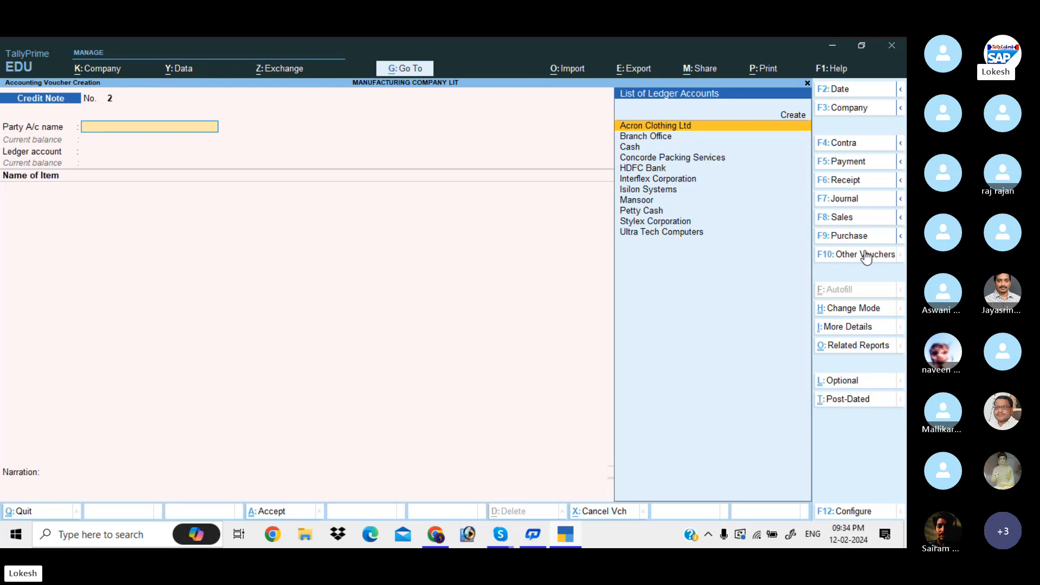
Step: Start a journal voucher with Profit & Loss A/c as the debit ledger
{"action": "left_click", "coordinate": [863, 203]}
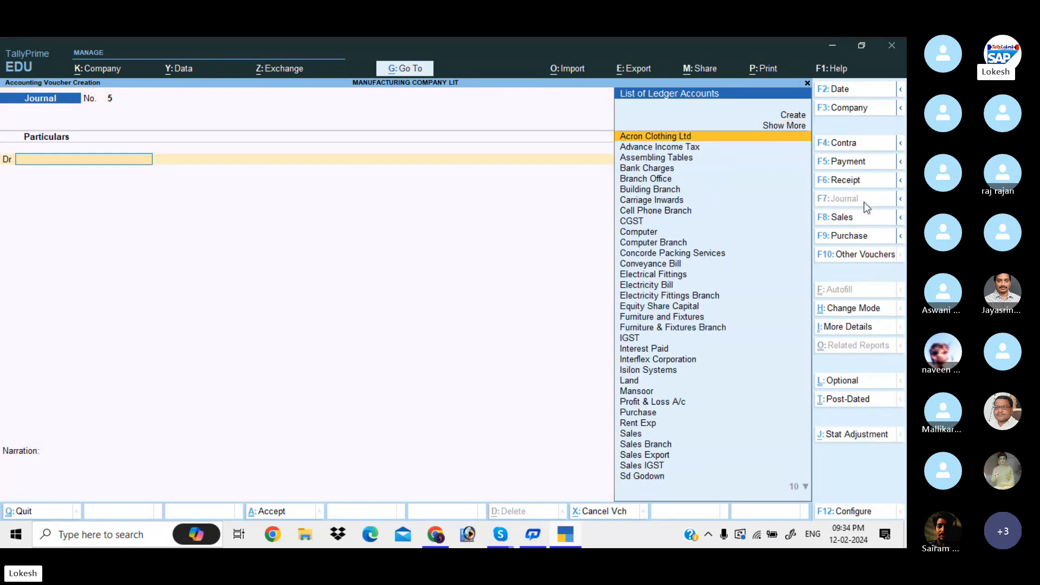
{"action": "type", "text": "PE"}
{"action": "key", "text": "BackSpace"}
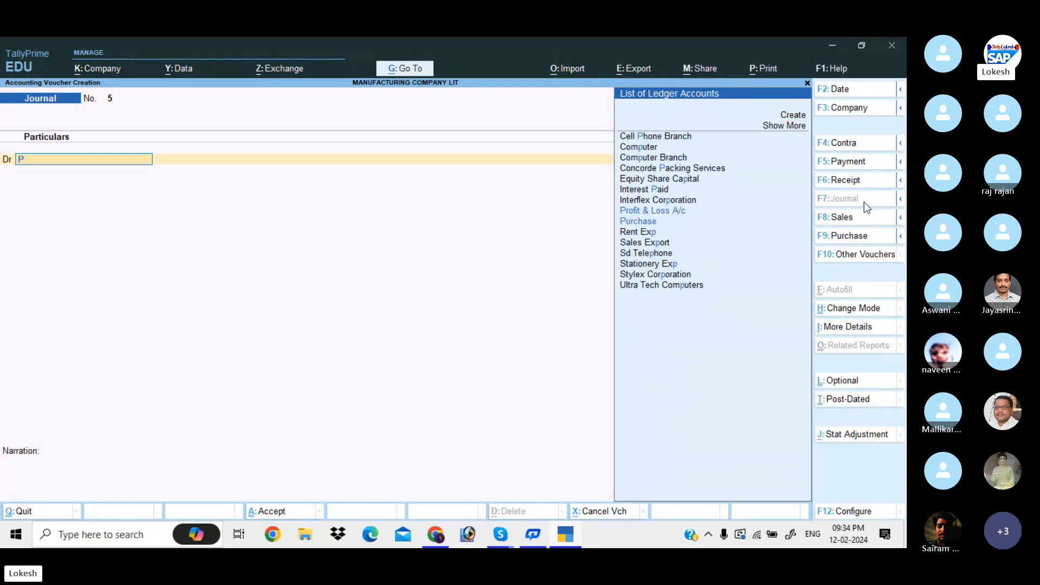
{"action": "key", "text": "Return"}
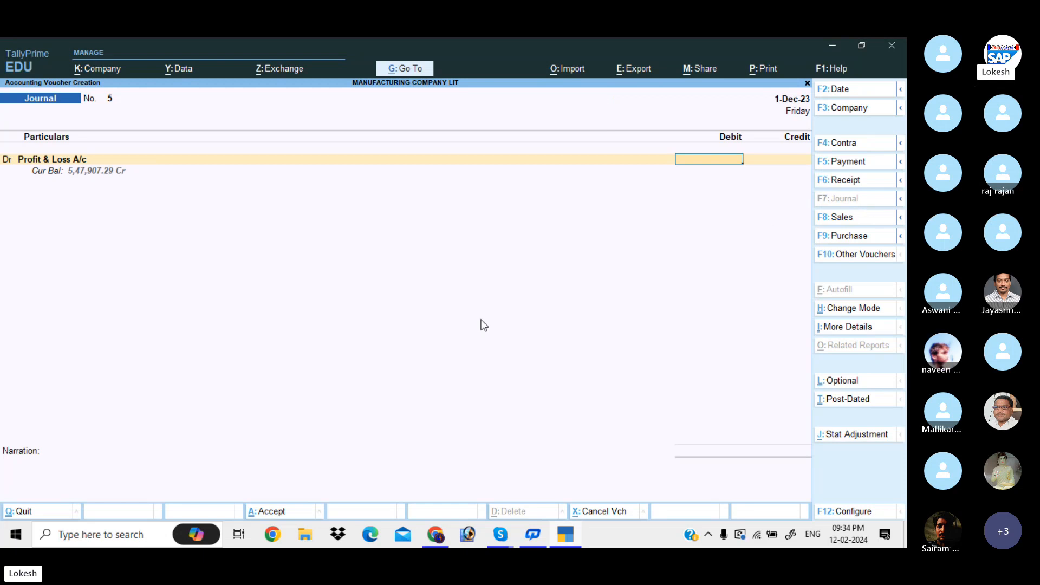
Step: Calculate 20% of the Profit & Loss A/c balance as 547907.29*20/100 in the built-in calculator
{"action": "key", "text": "ctrl+n"}
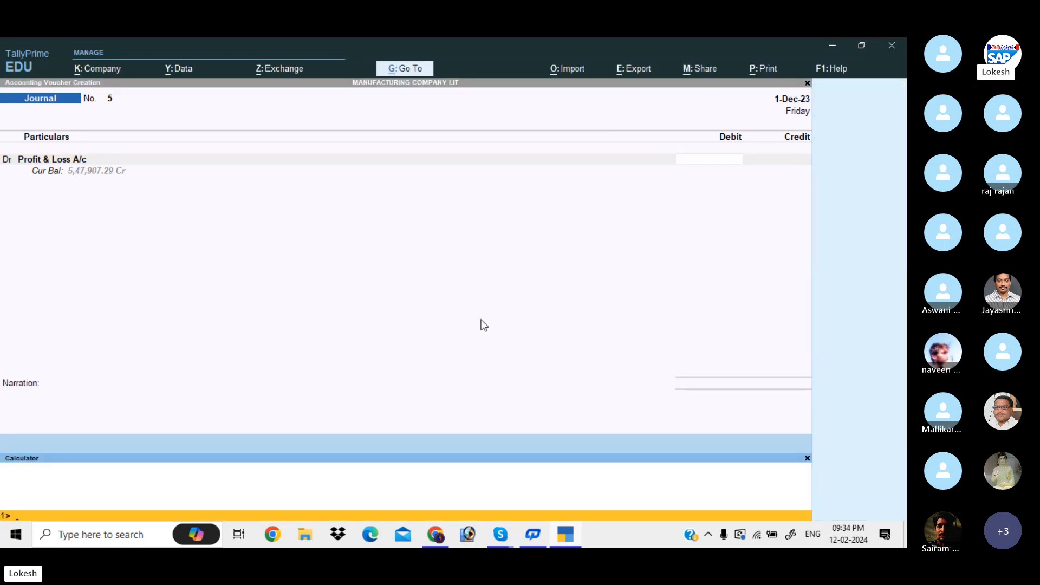
{"action": "type", "text": "547907.29"}
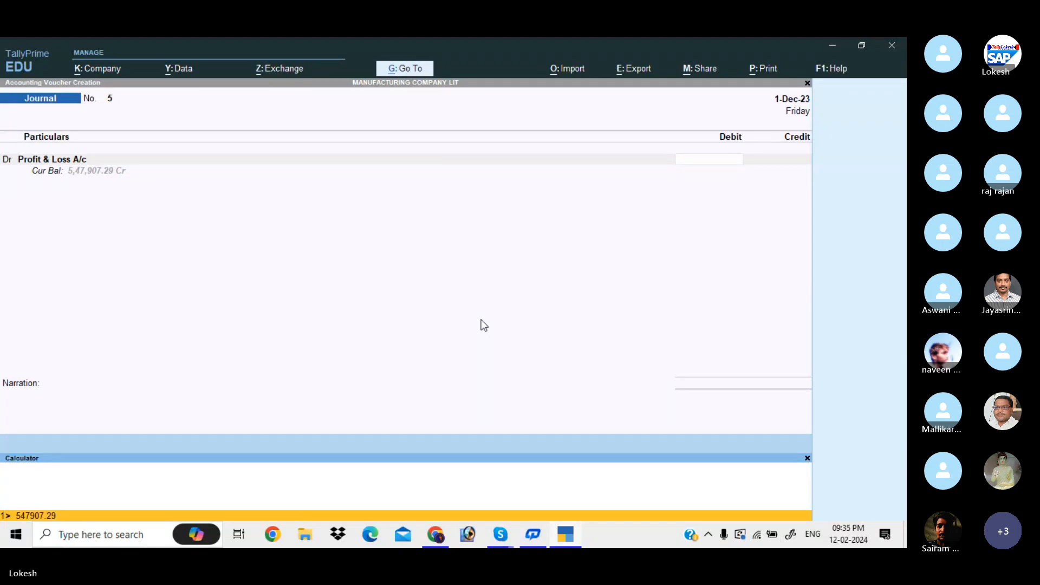
{"action": "type", "text": "*20/100"}
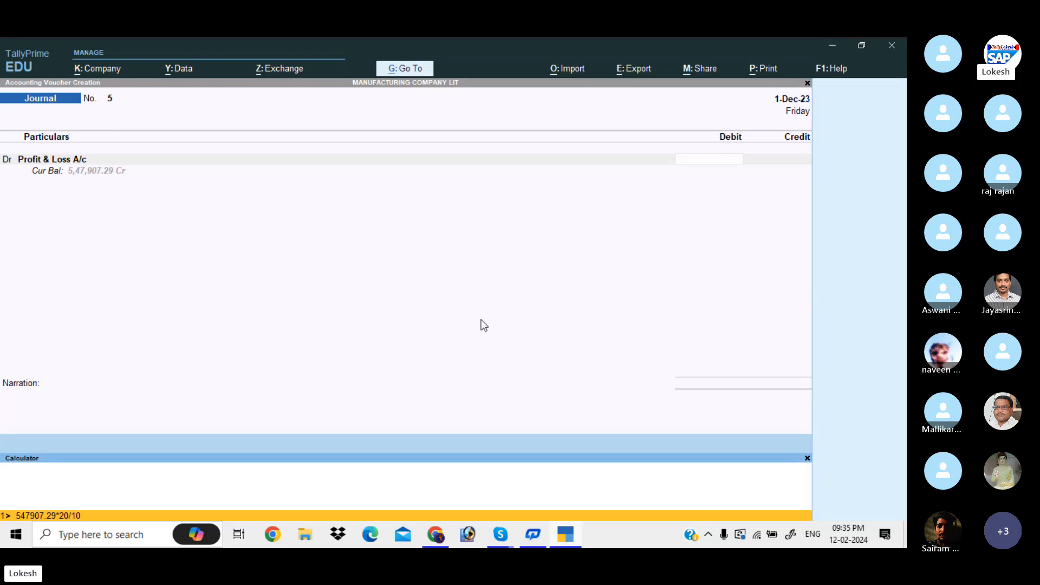
{"action": "key", "text": "Return"}
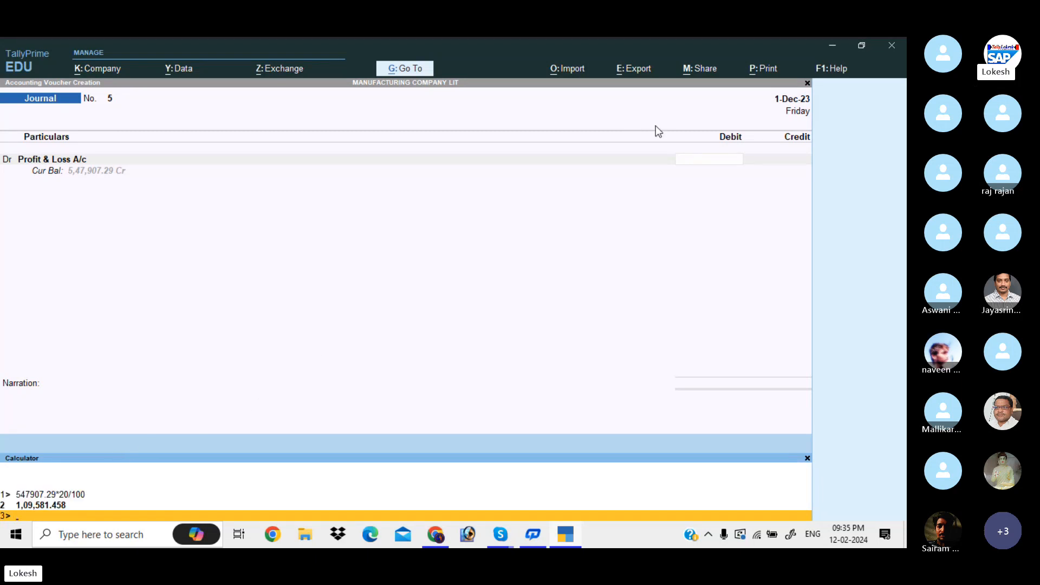
Step: Debit Profit & Loss A/c with 5,47,907.29 in the journal voucher
{"action": "left_click", "coordinate": [716, 159]}
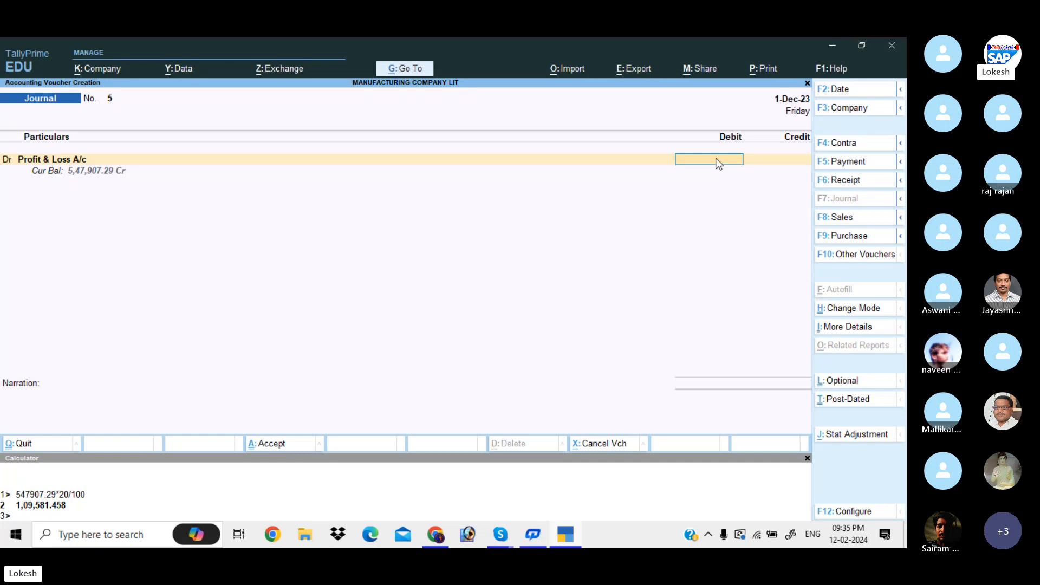
{"action": "type", "text": "5,"}
{"action": "type", "text": "47,"}
{"action": "type", "text": "907."}
{"action": "type", "text": "29"}
{"action": "key", "text": "Return"}
{"action": "key", "text": "Return"}
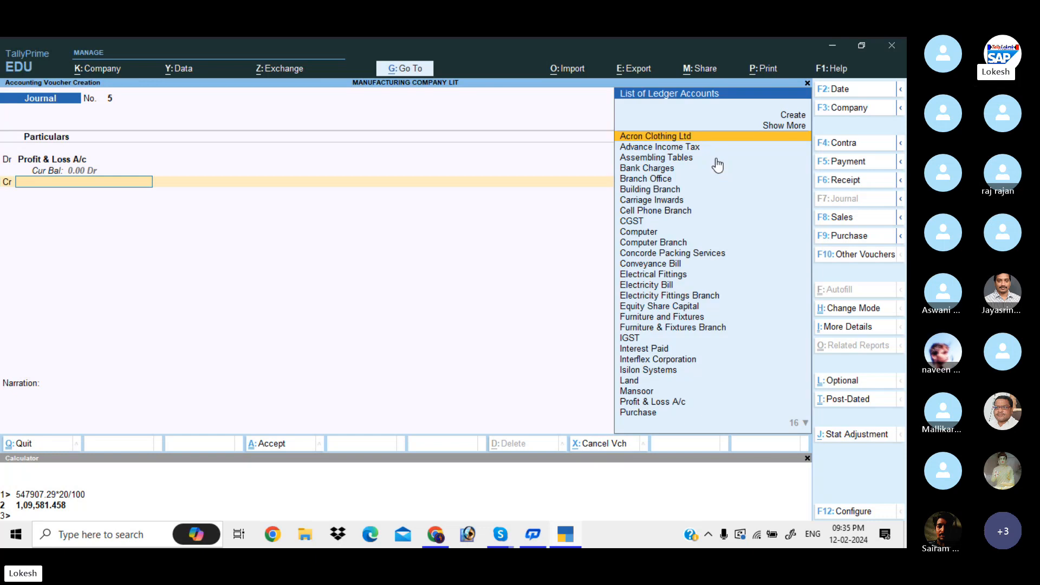
Step: Create a General Reserve ledger under Reserves & Surplus as the journal's first credit ledger
{"action": "key", "text": "alt+c"}
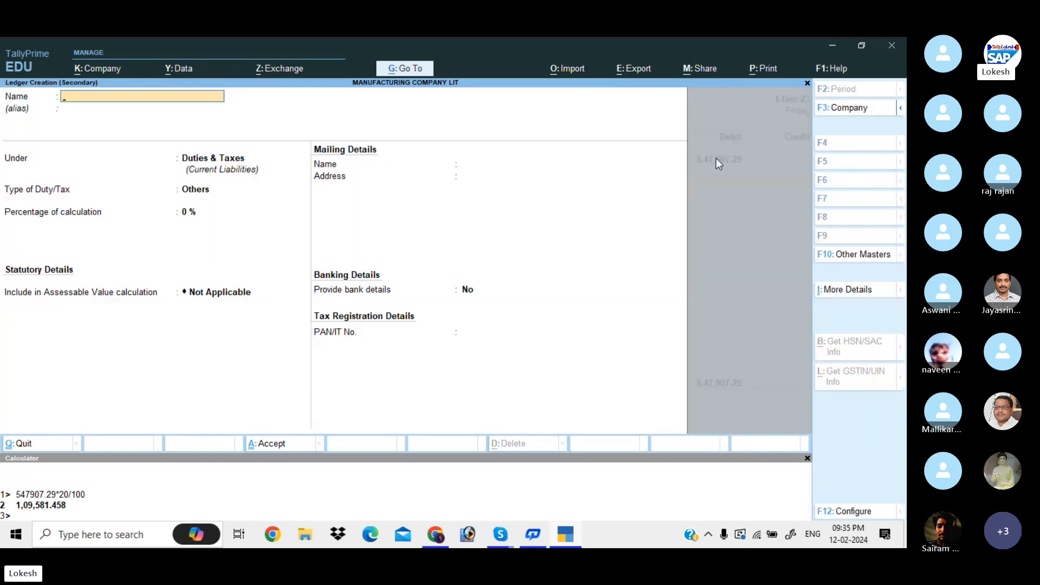
{"action": "type", "text": "GE"}
{"action": "key", "text": "BackSpace"}
{"action": "type", "text": "eneral"}
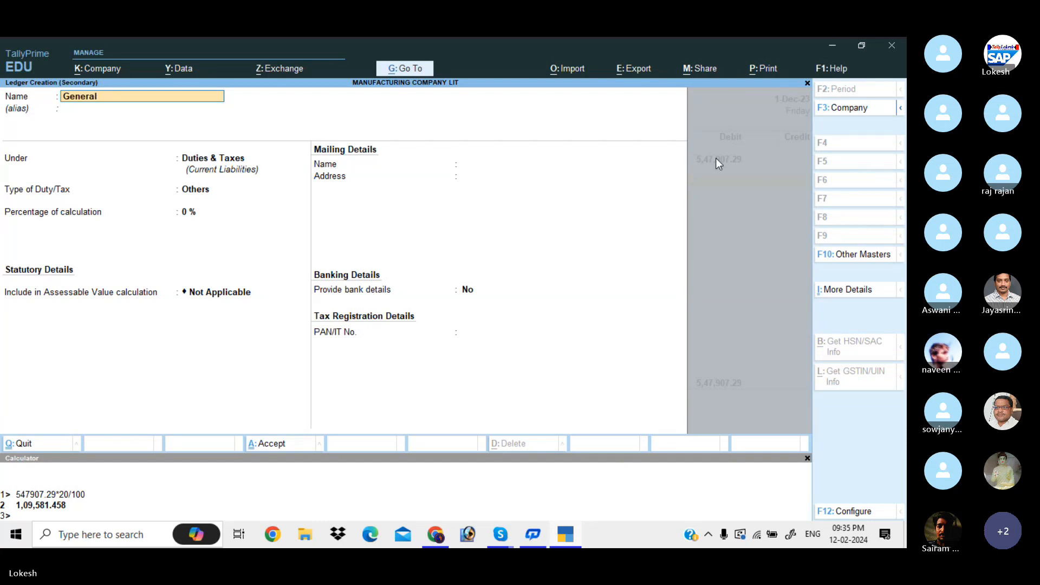
{"action": "type", "text": " Reserve"}
{"action": "key", "text": "Return"}
{"action": "type", "text": "Re"}
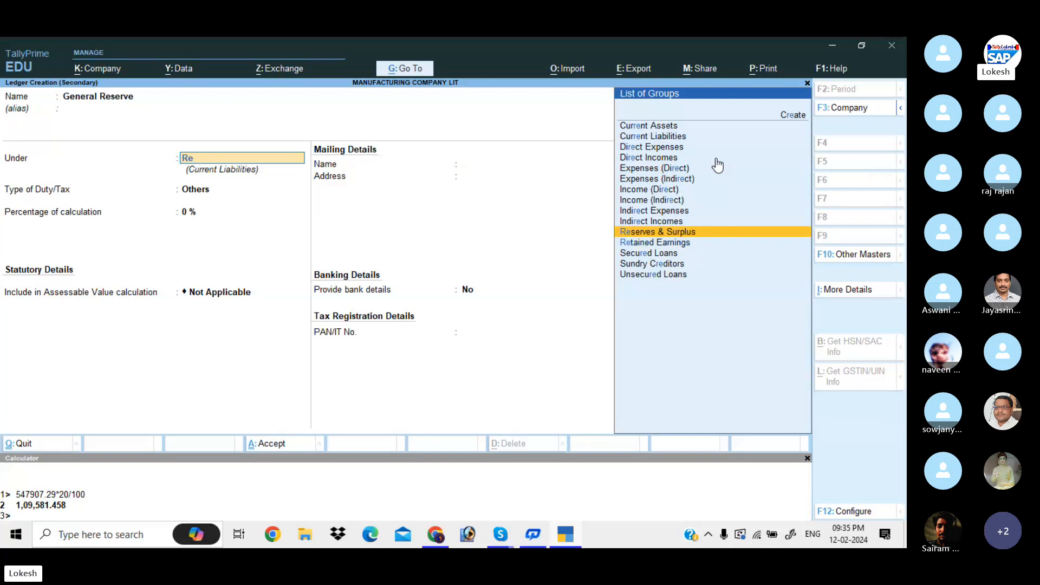
{"action": "key", "text": "Return"}
{"action": "key", "text": "ctrl+a"}
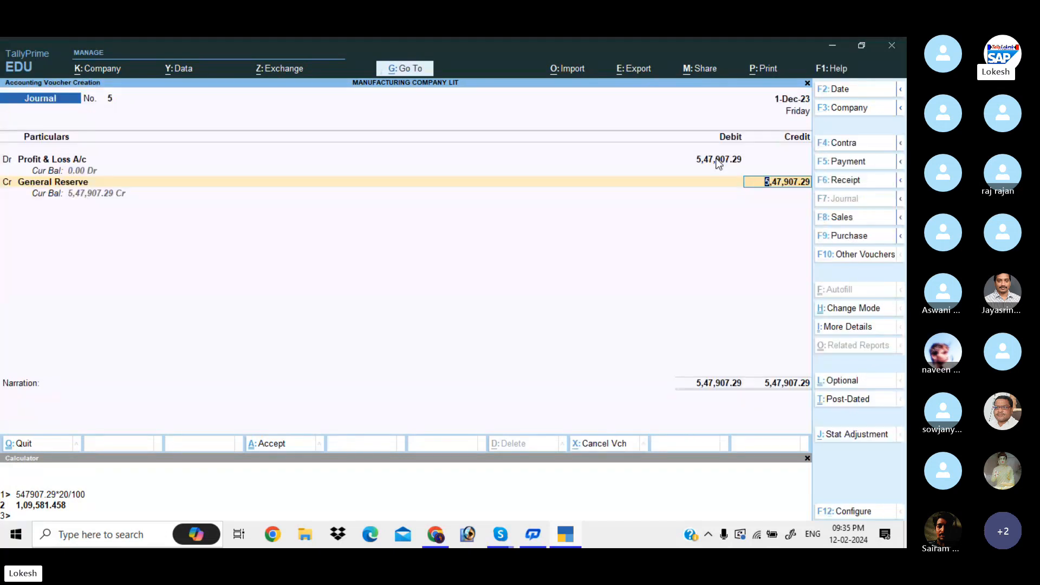
Step: Set the General Reserve credit amount to 109581.458
{"action": "type", "text": "109581."}
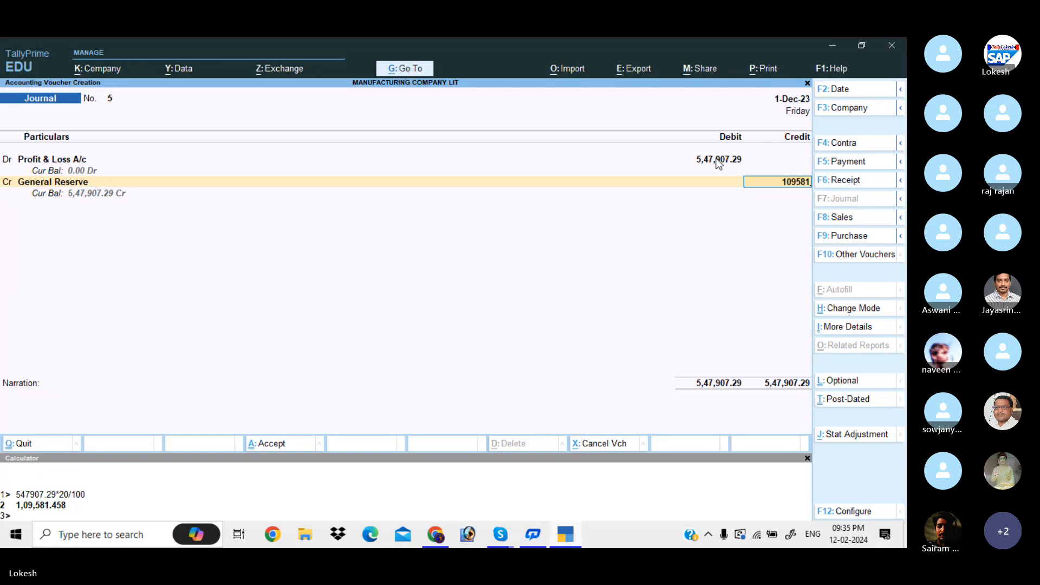
{"action": "type", "text": "45"}
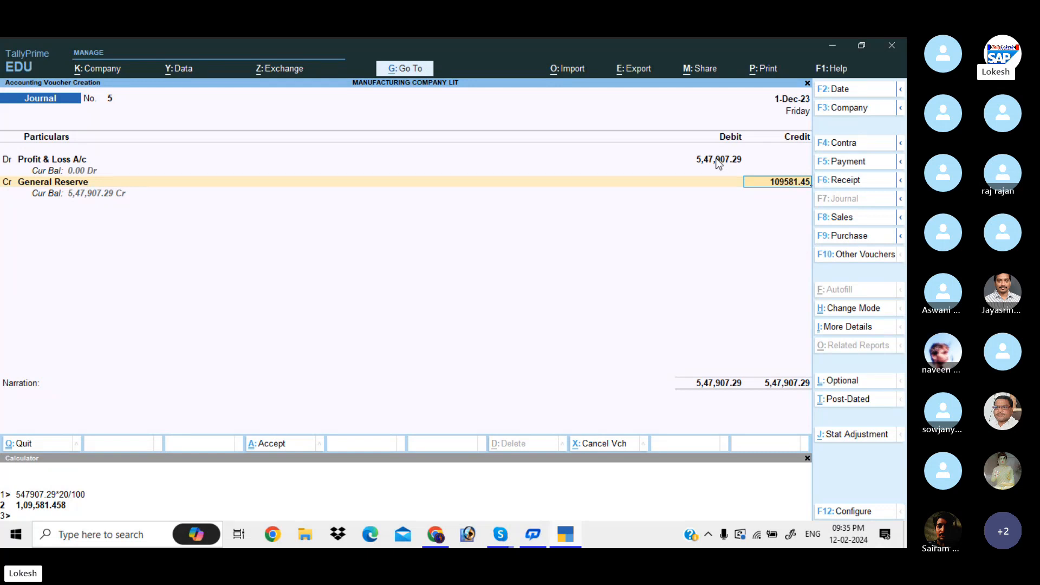
{"action": "type", "text": "8"}
{"action": "key", "text": "Return"}
{"action": "key", "text": "Return"}
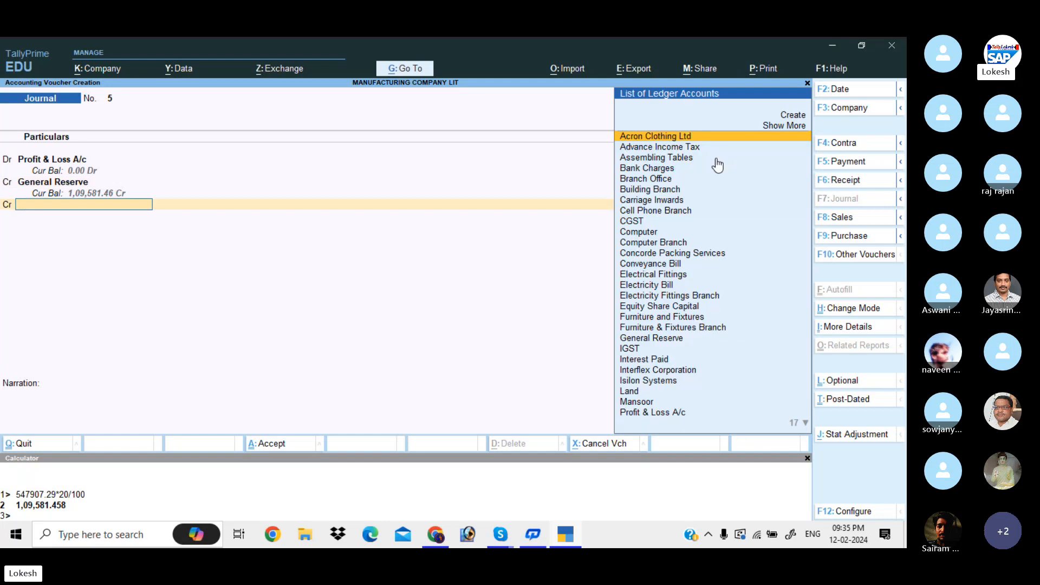
Step: Credit Equity Share Capital with 4,38,325.83, save the journal voucher, and close the voucher screen and calculator
{"action": "type", "text": "Eq"}
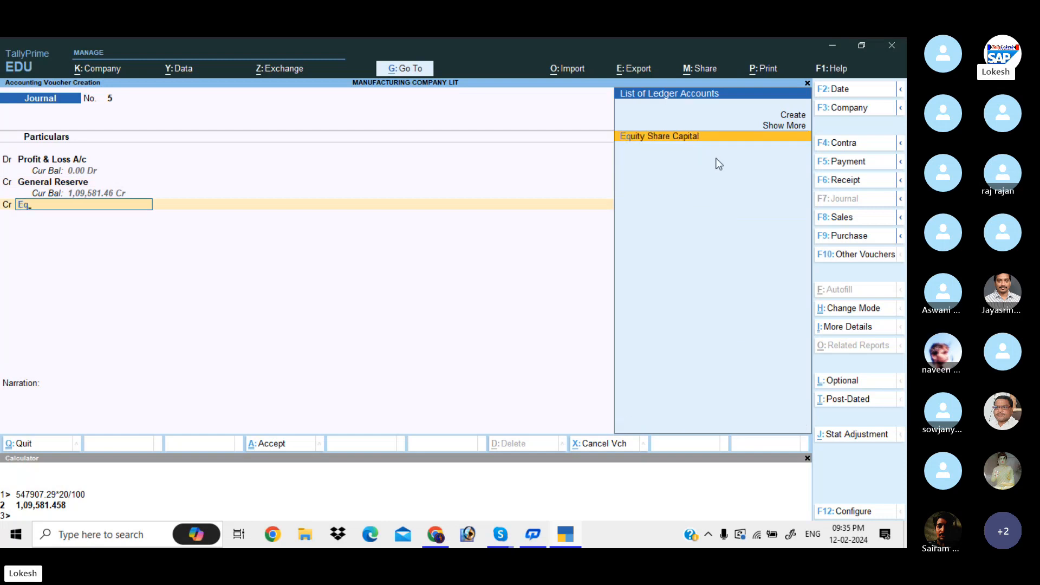
{"action": "key", "text": "Return"}
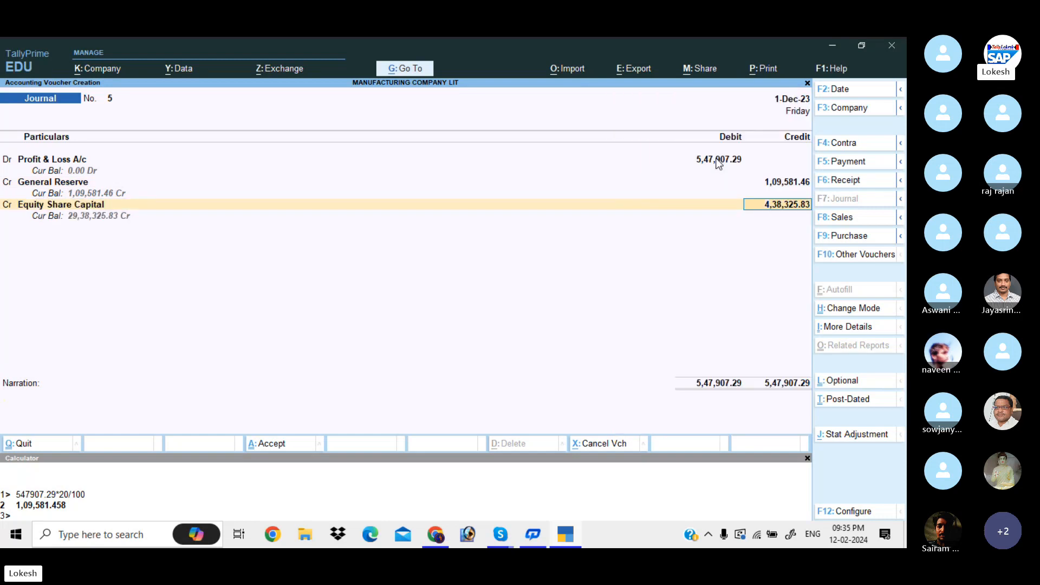
{"action": "key", "text": "Return"}
{"action": "key", "text": "Return"}
{"action": "key", "text": "Return"}
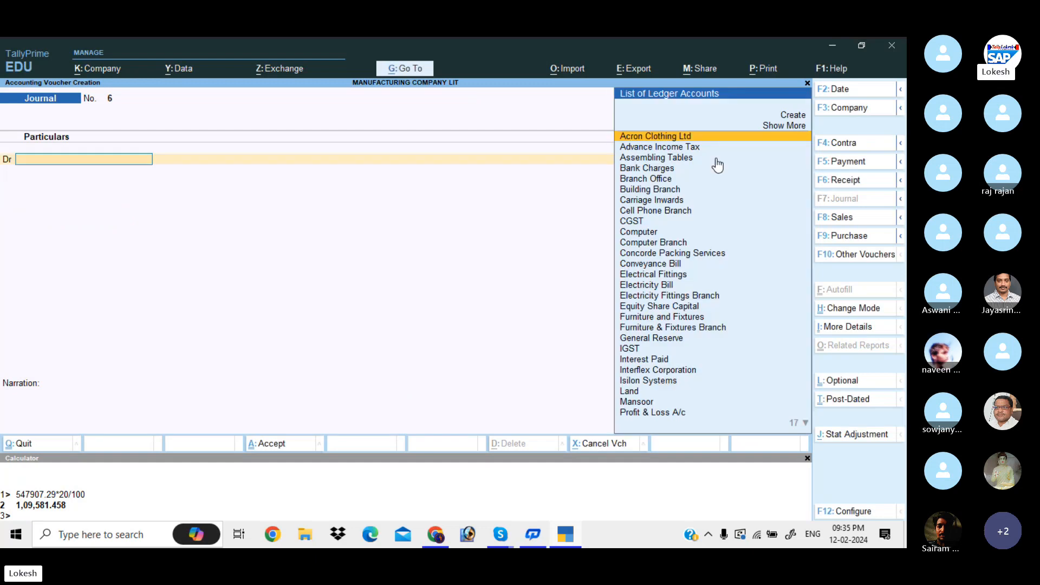
{"action": "key", "text": "Escape"}
{"action": "key", "text": "Return"}
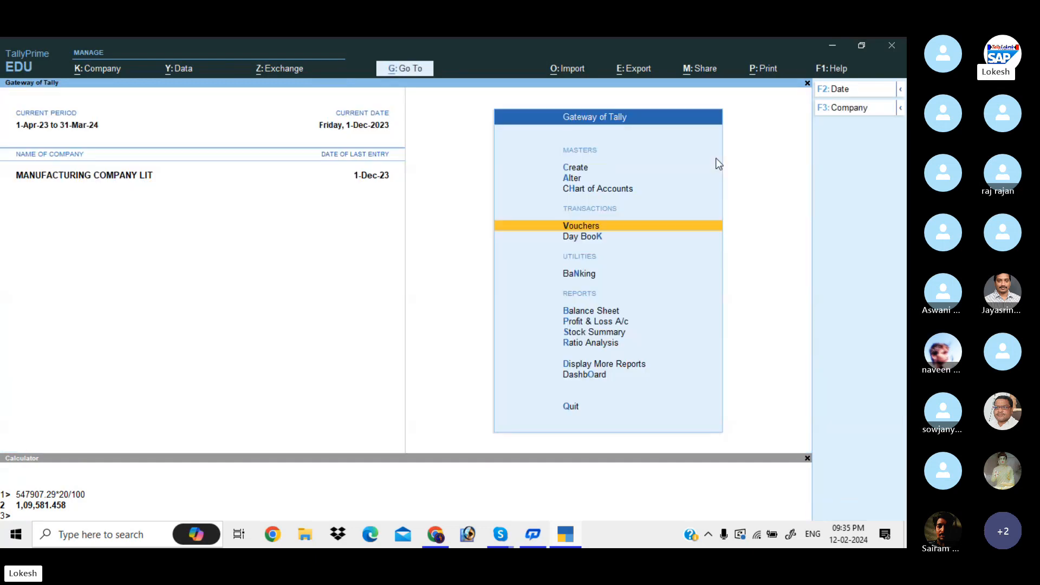
{"action": "left_click", "coordinate": [807, 458]}
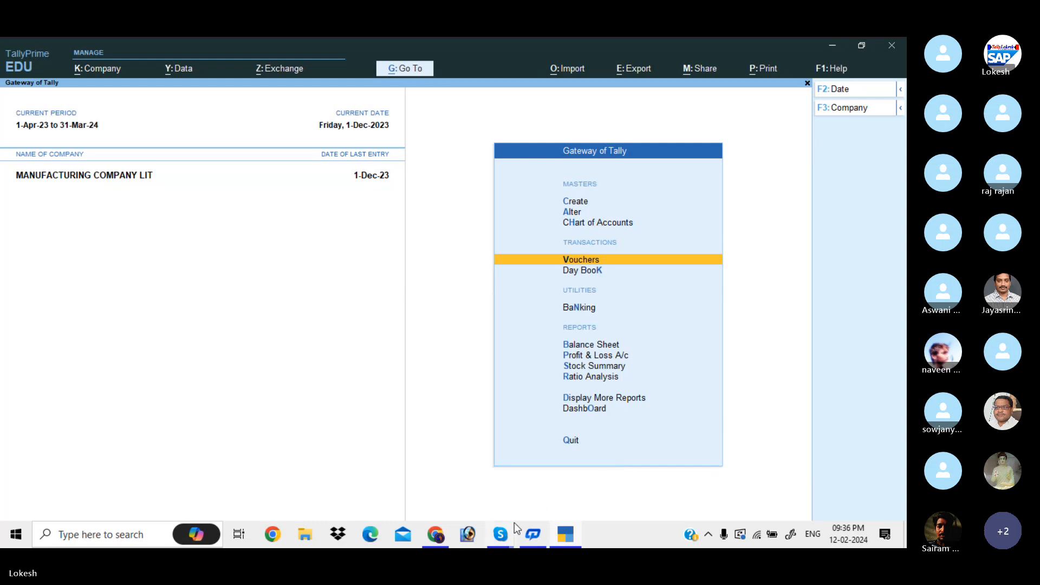
{"action": "mouse_move", "coordinate": [505, 535]}
{"action": "left_click", "coordinate": [476, 482]}
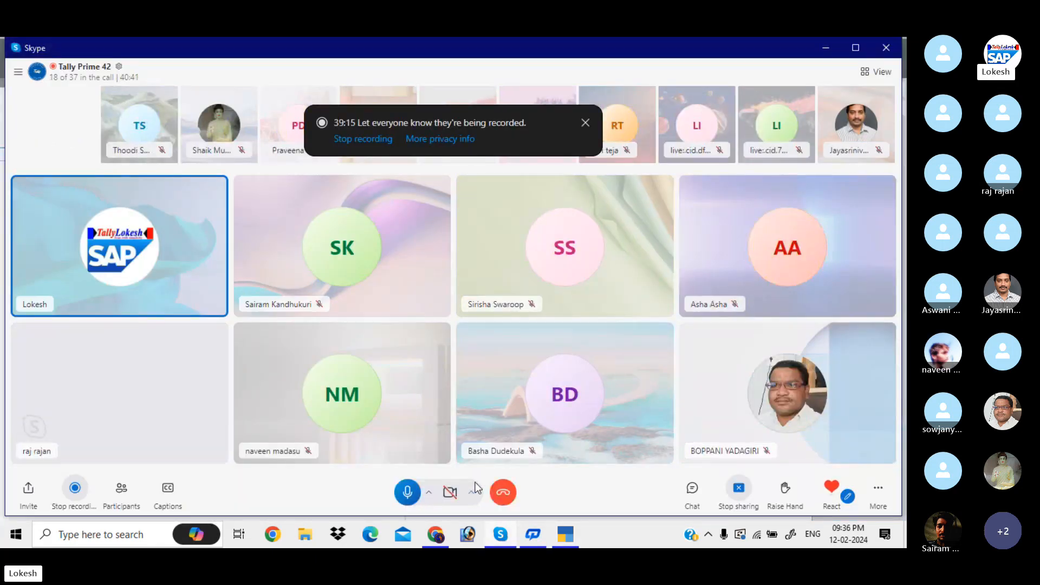
{"action": "left_click", "coordinate": [826, 49]}
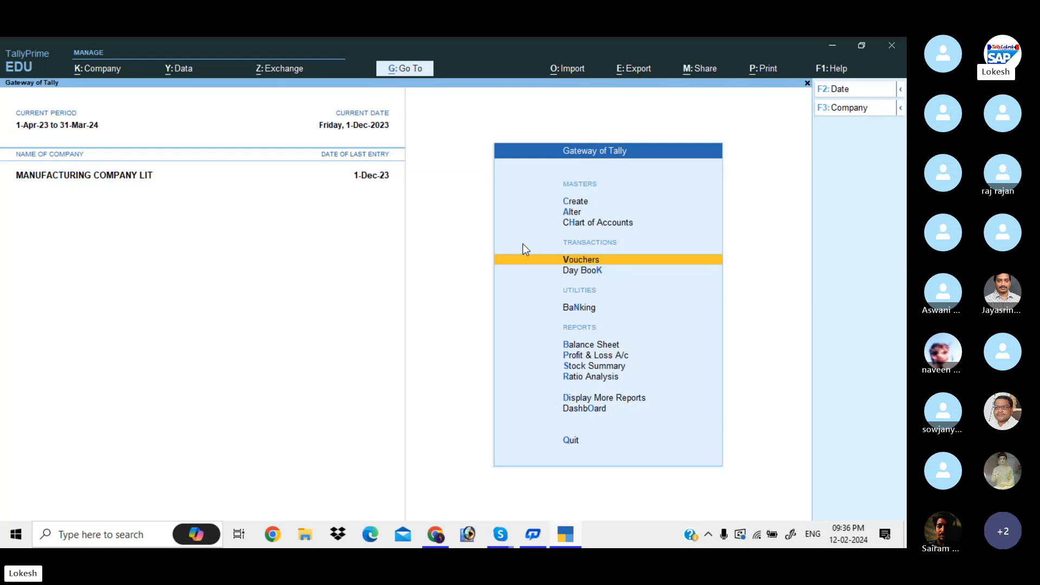
Step: Review the company's Balance Sheet in detailed form, checking Reserves & Surplus, Equity Share Capital and the transferred profit
{"action": "key", "text": "Down"}
{"action": "key", "text": "Down"}
{"action": "key", "text": "Down"}
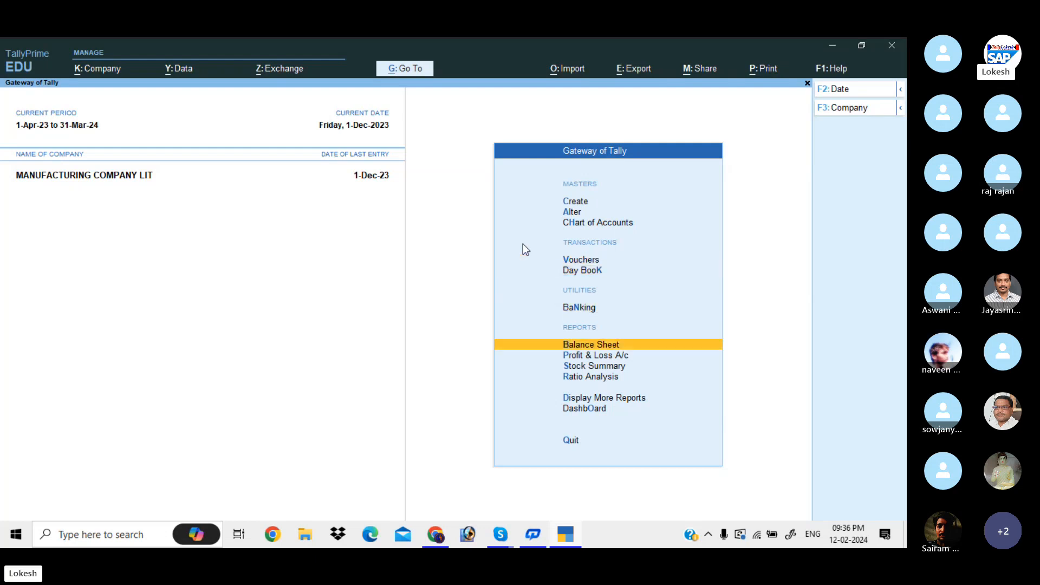
{"action": "key", "text": "Return"}
{"action": "key", "text": "alt+F5"}
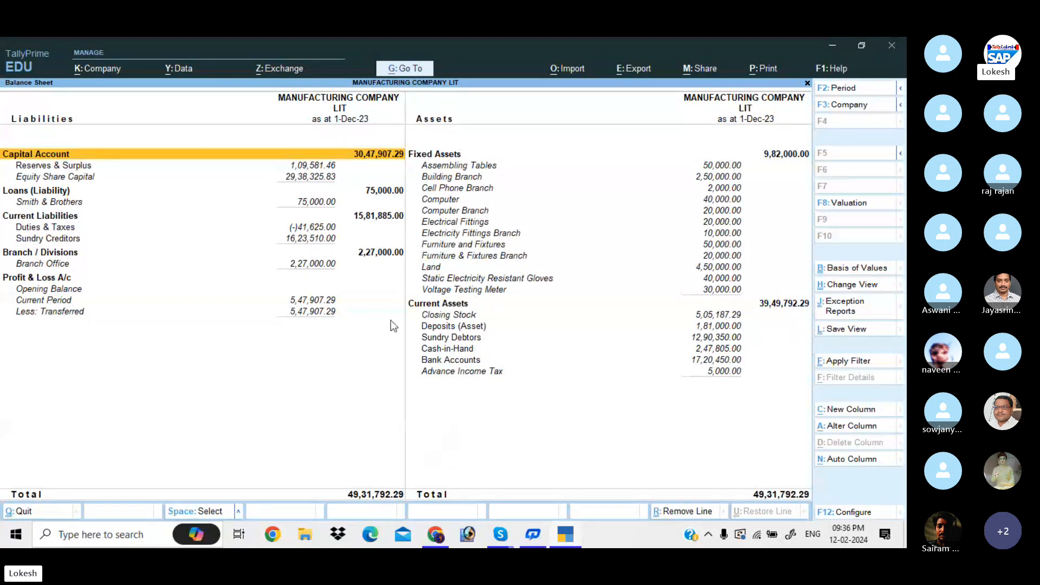
{"action": "key", "text": "Escape"}
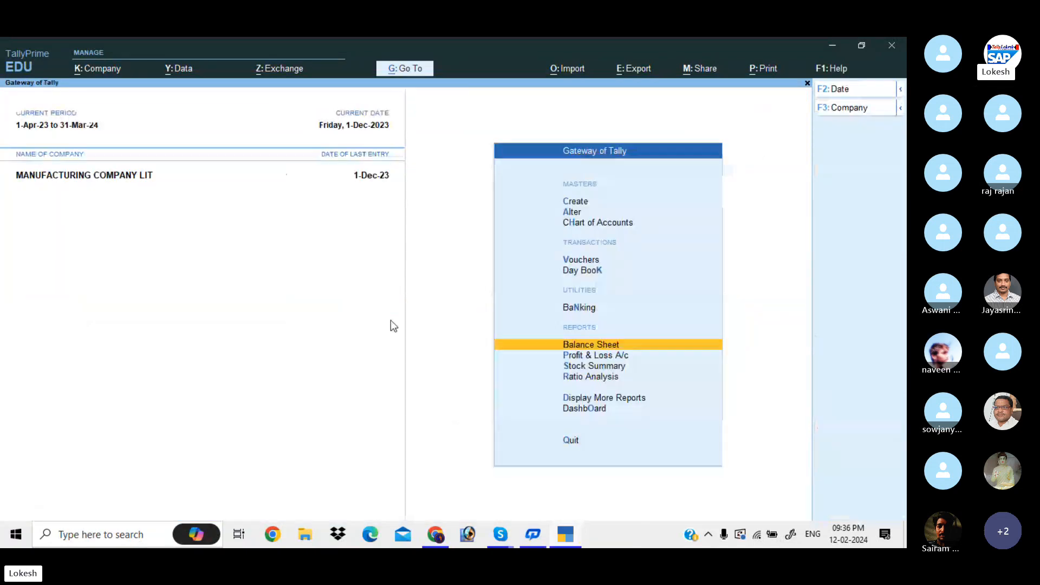
Step: Split the data of MANUFACTURING COMPANY LIT from 1-Apr-24
{"action": "left_click", "coordinate": [187, 73]}
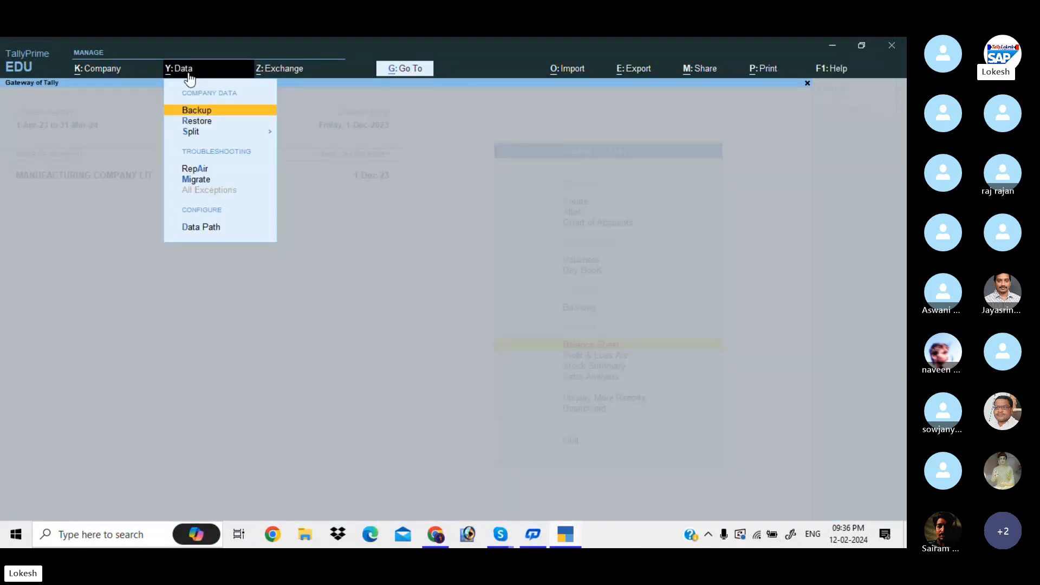
{"action": "left_click", "coordinate": [266, 136]}
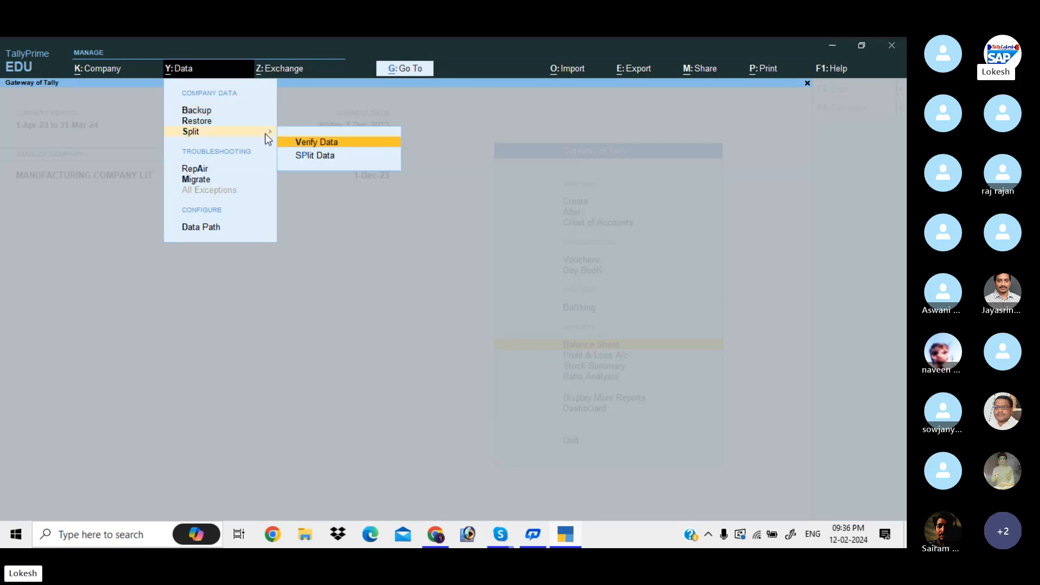
{"action": "left_click", "coordinate": [311, 157]}
{"action": "key", "text": "Return"}
{"action": "type", "text": "1-4-24"}
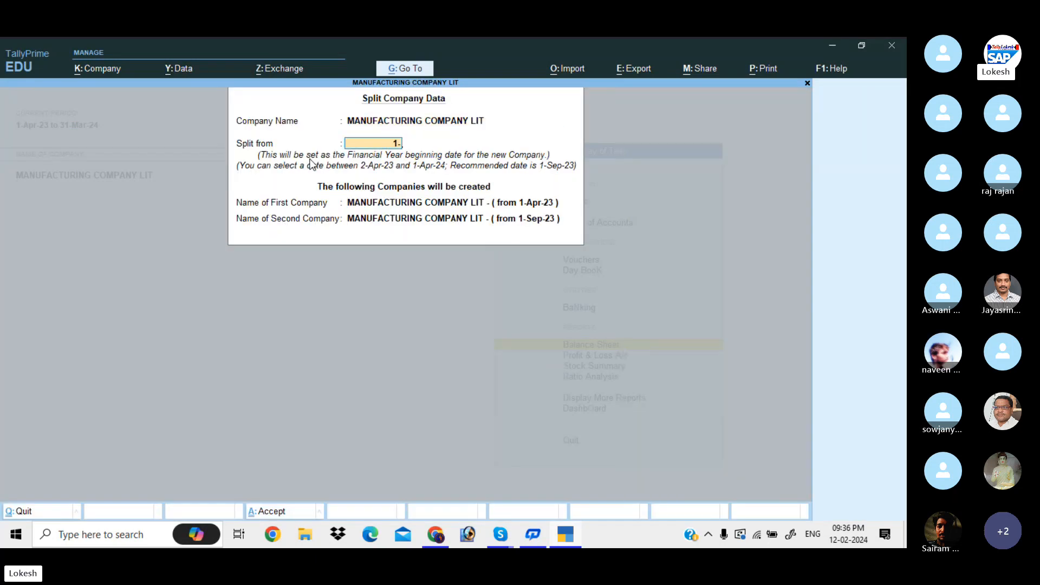
{"action": "key", "text": "Return"}
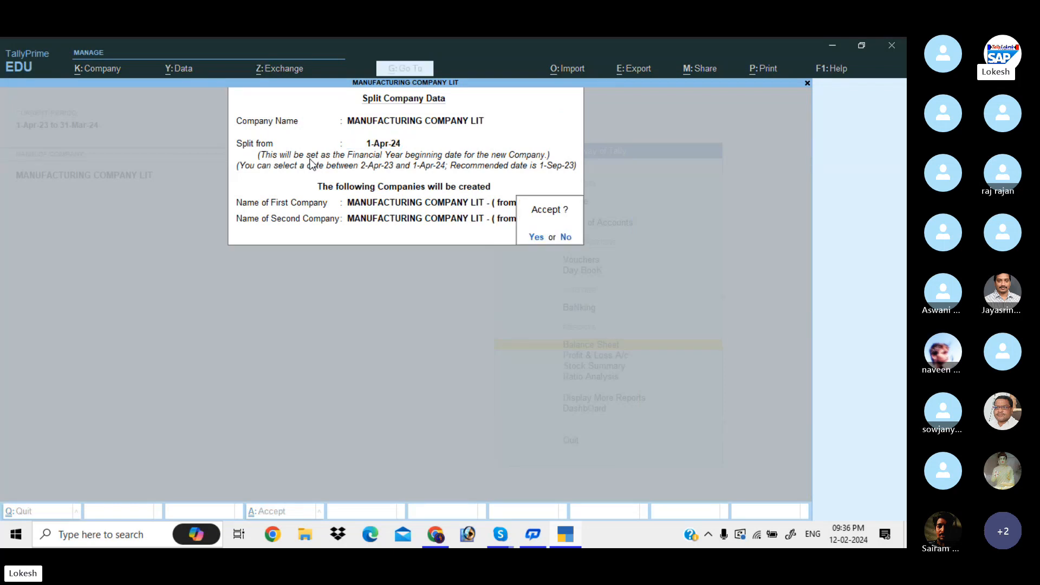
{"action": "key", "text": "Return"}
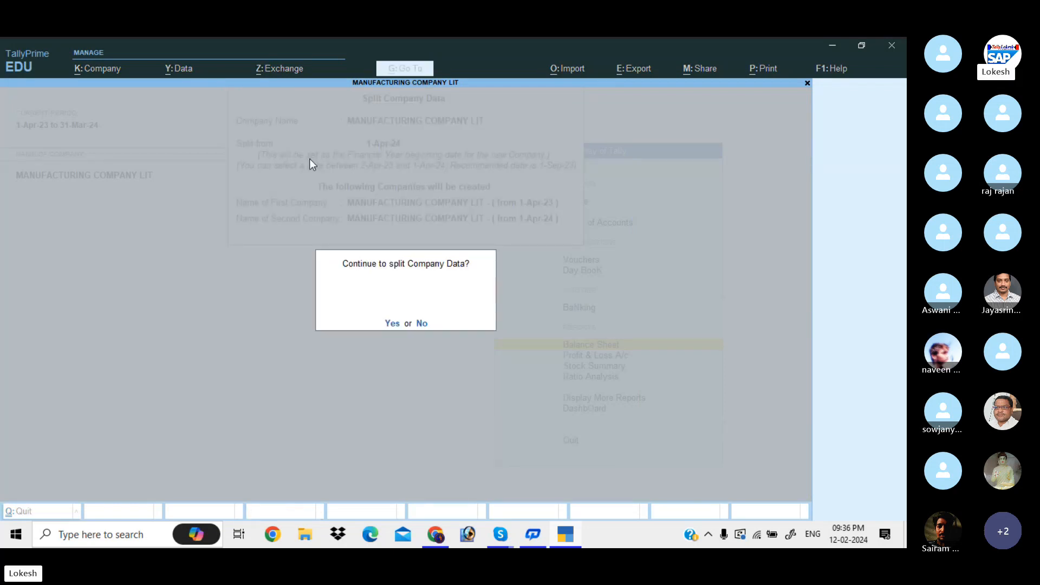
{"action": "left_click", "coordinate": [383, 324]}
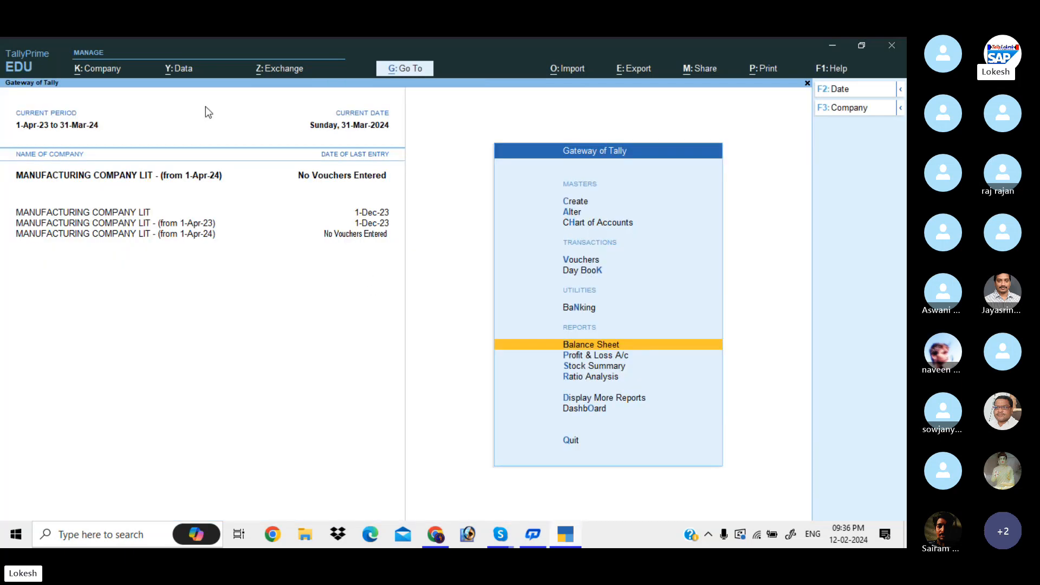
Step: Delete the split company MANUFACTURING COMPANY LIT - (from 1-Apr-23)
{"action": "left_click", "coordinate": [107, 69]}
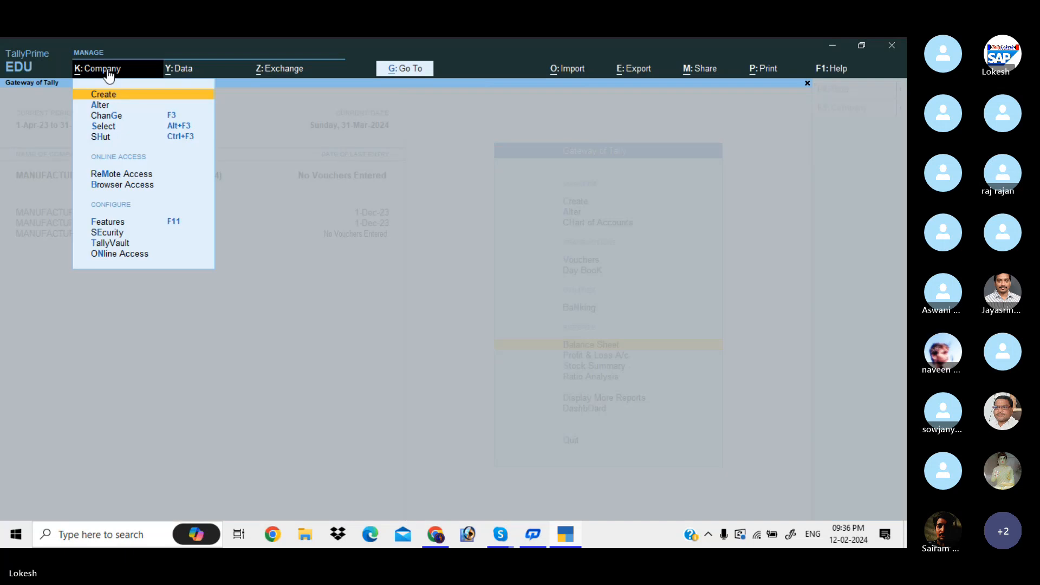
{"action": "key", "text": "a"}
{"action": "key", "text": "Up"}
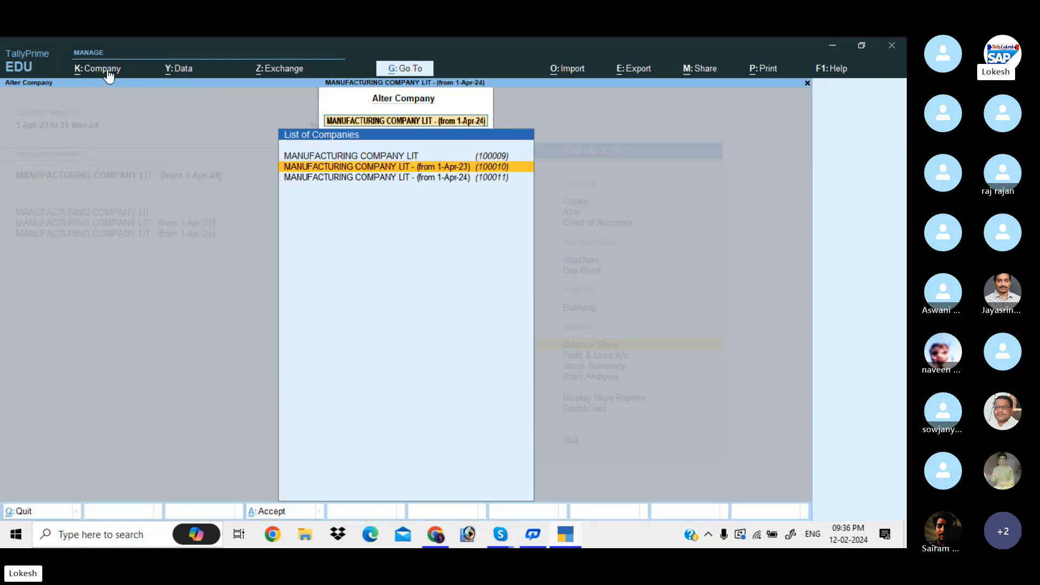
{"action": "key", "text": "Return"}
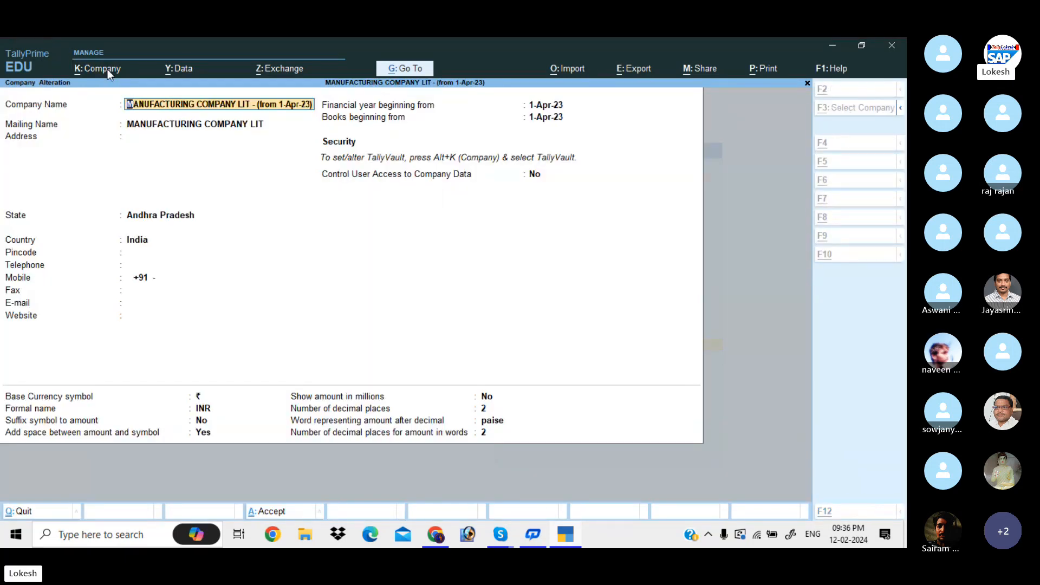
{"action": "key", "text": "alt+d"}
{"action": "key", "text": "y"}
{"action": "key", "text": "y"}
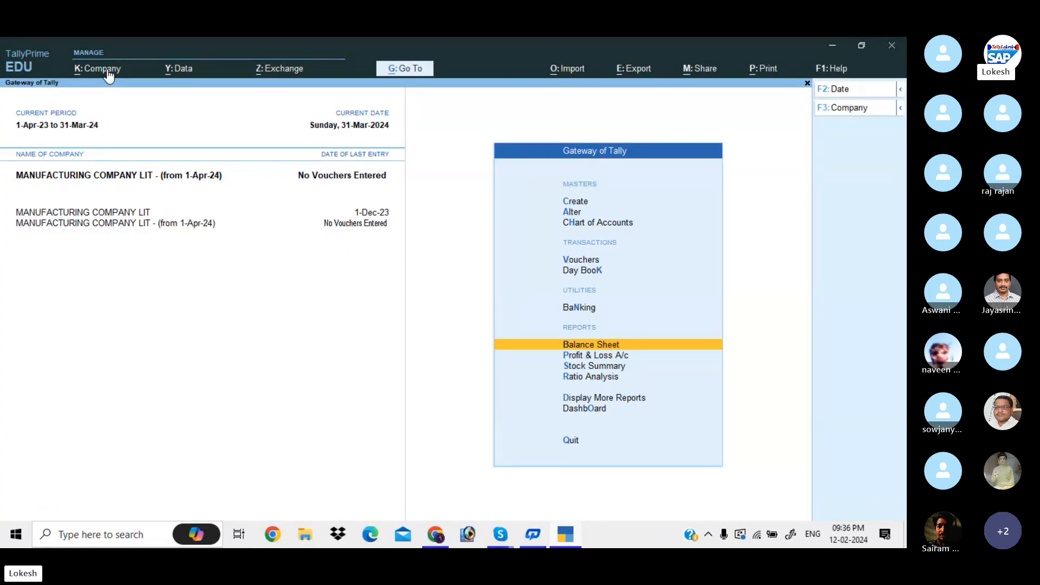
Step: Rename the original company as MANUFACTURING COMPANY LIT (23-24) and save the alteration
{"action": "left_click", "coordinate": [109, 75]}
{"action": "key", "text": "a"}
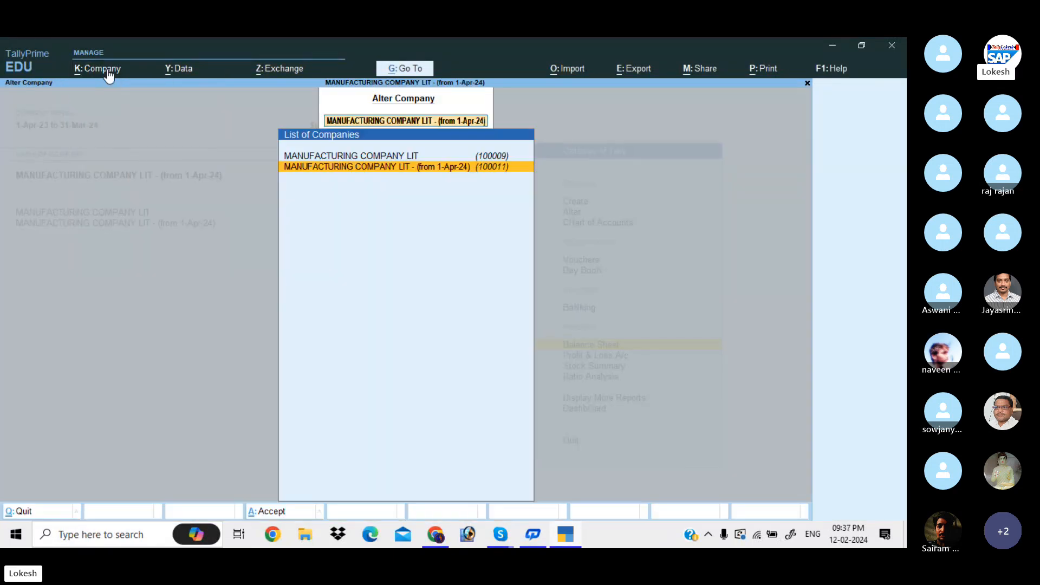
{"action": "key", "text": "Up"}
{"action": "key", "text": "Return"}
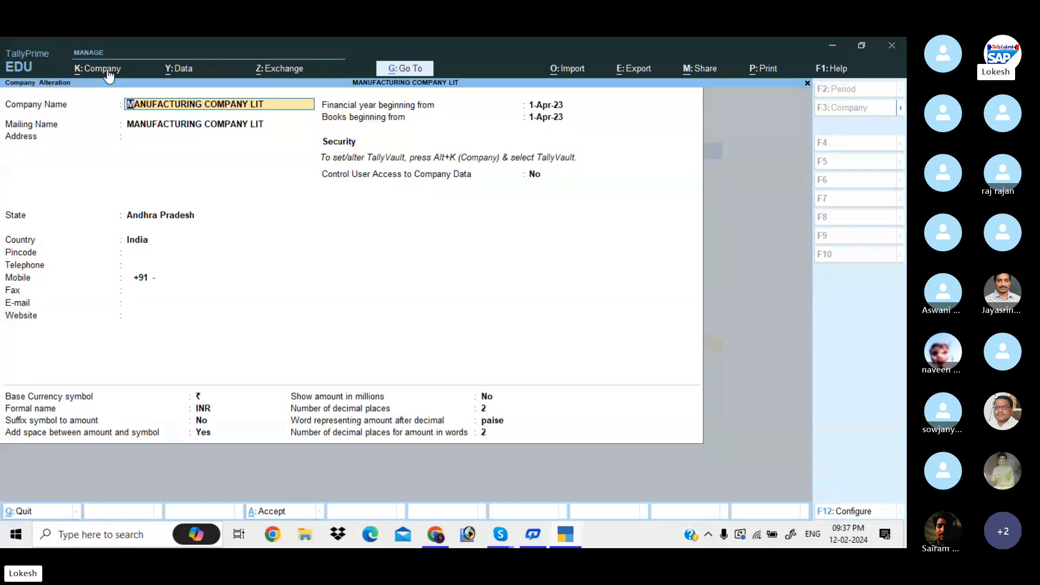
{"action": "key", "text": "ctrl"}
{"action": "type", "text": "(23-24)"}
{"action": "key", "text": "Return"}
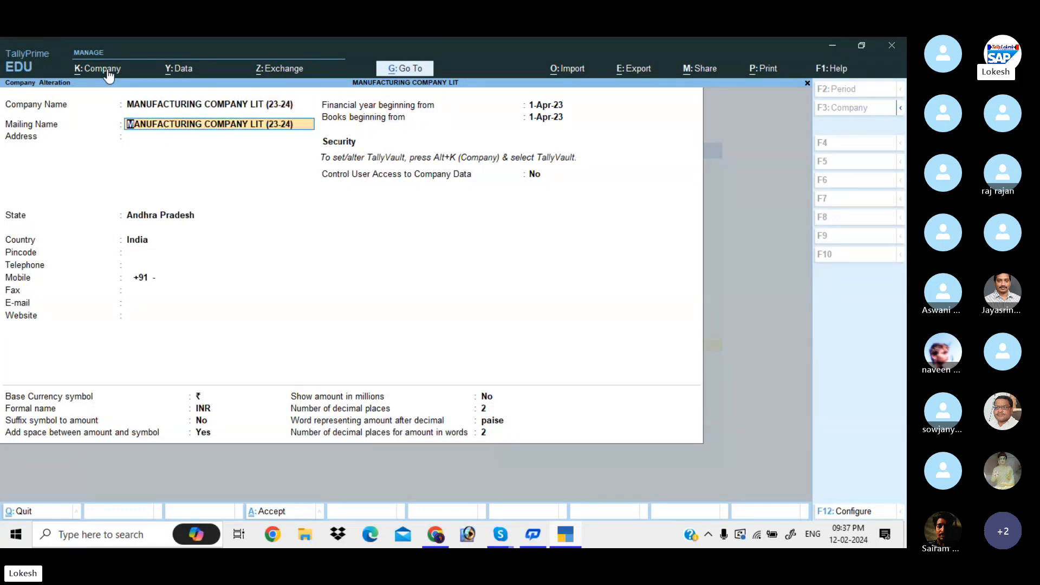
{"action": "key", "text": "ctrl+a"}
Step: Rename the split company starting 1-Apr-24 as MANUFACTURING COMPANY LIT (24-25) and return to the Gateway of Tally
{"action": "key", "text": "Down"}
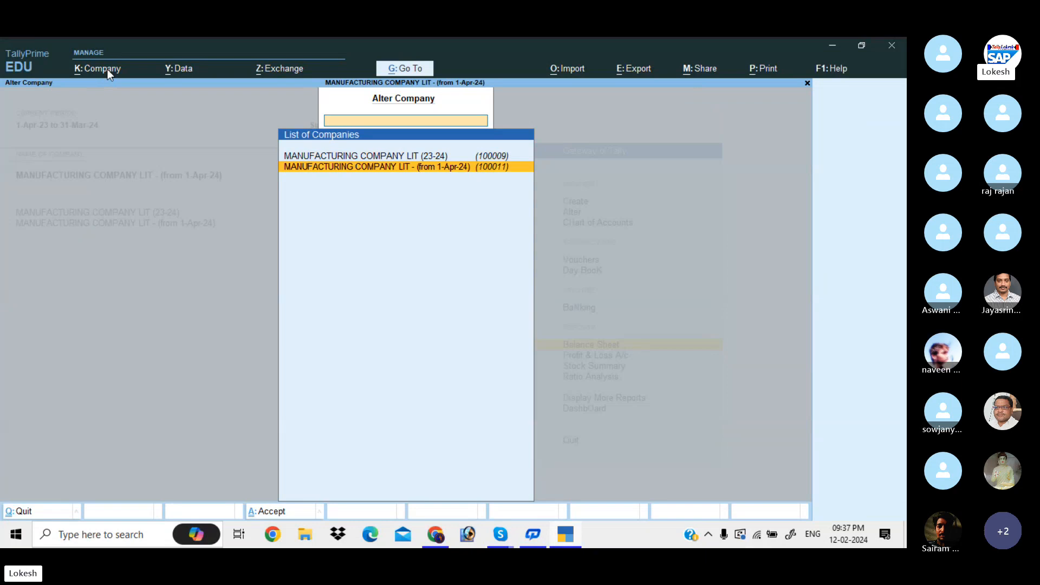
{"action": "key", "text": "Return"}
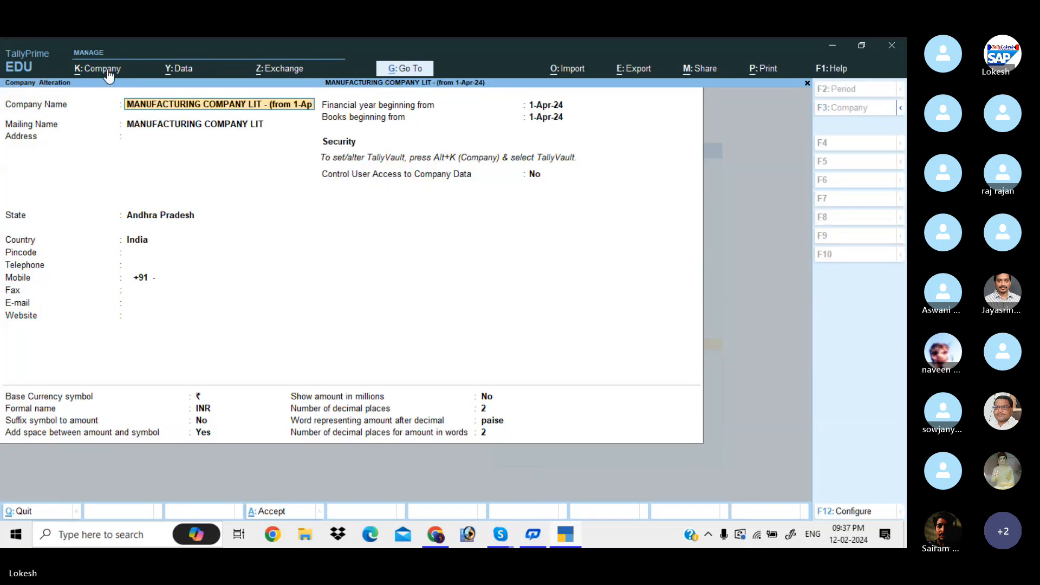
{"action": "key", "text": "BackSpace"}
{"action": "key", "text": "BackSpace"}
{"action": "key", "text": "BackSpace"}
{"action": "key", "text": "BackSpace"}
{"action": "key", "text": "BackSpace"}
{"action": "key", "text": "BackSpace"}
{"action": "key", "text": "BackSpace"}
{"action": "key", "text": "BackSpace"}
{"action": "key", "text": "BackSpace"}
{"action": "key", "text": "BackSpace"}
{"action": "key", "text": "BackSpace"}
{"action": "key", "text": "BackSpace"}
{"action": "key", "text": "BackSpace"}
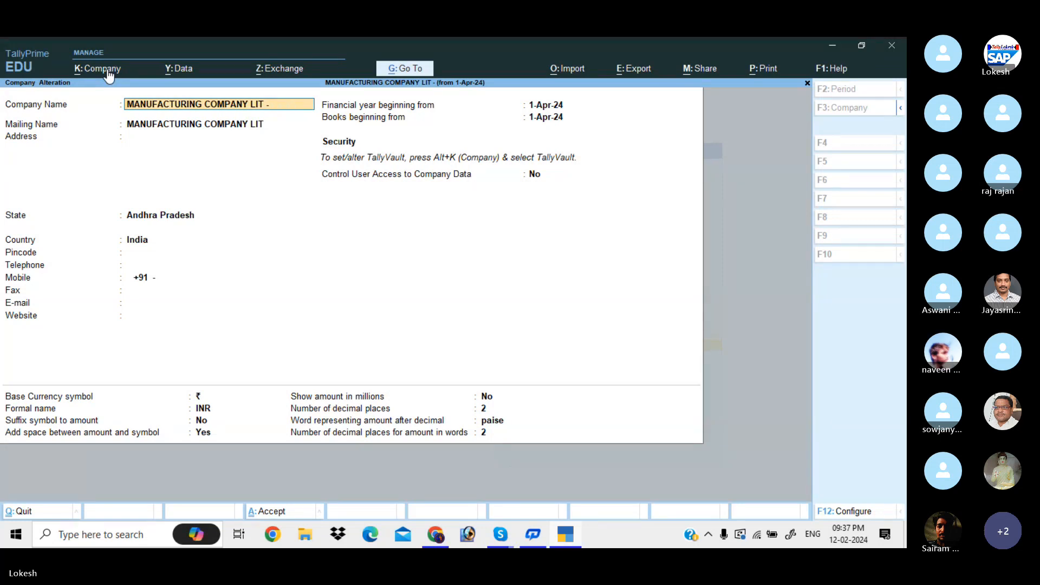
{"action": "key", "text": "BackSpace"}
{"action": "key", "text": "BackSpace"}
{"action": "type", "text": "(24-25"}
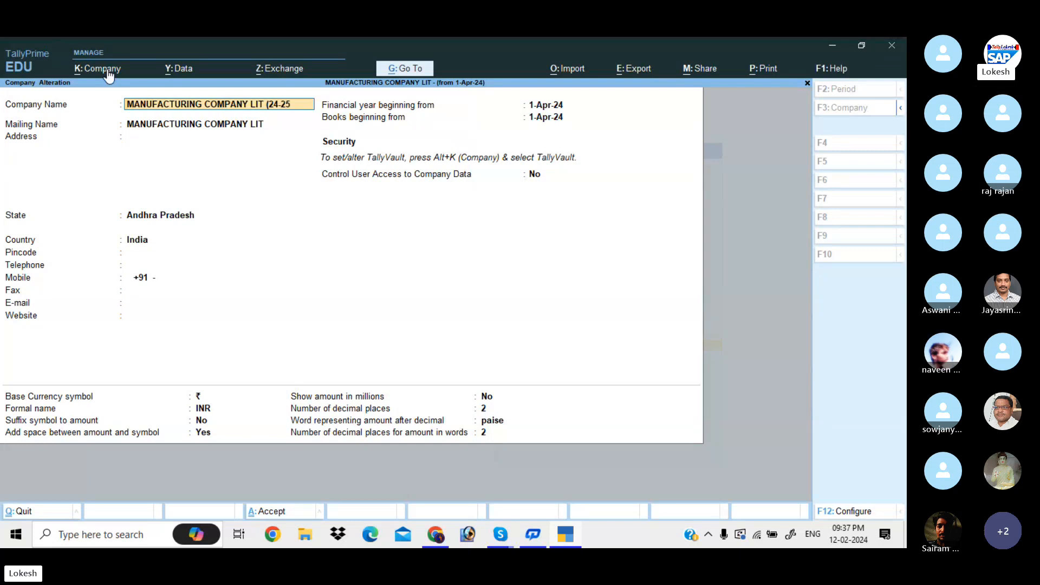
{"action": "key", "text": "Return"}
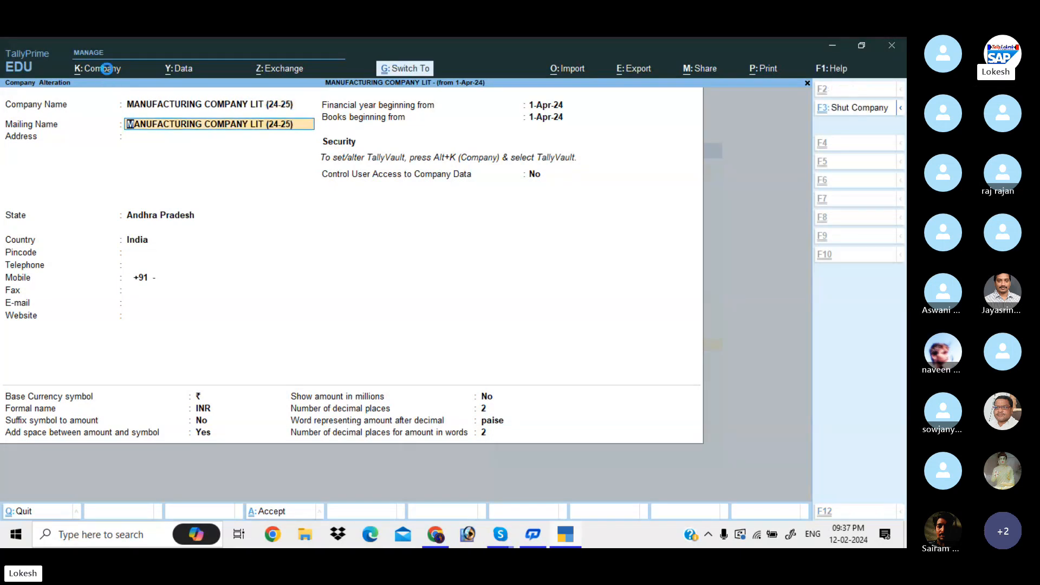
{"action": "key", "text": "ctrl+a"}
{"action": "key", "text": "Escape"}
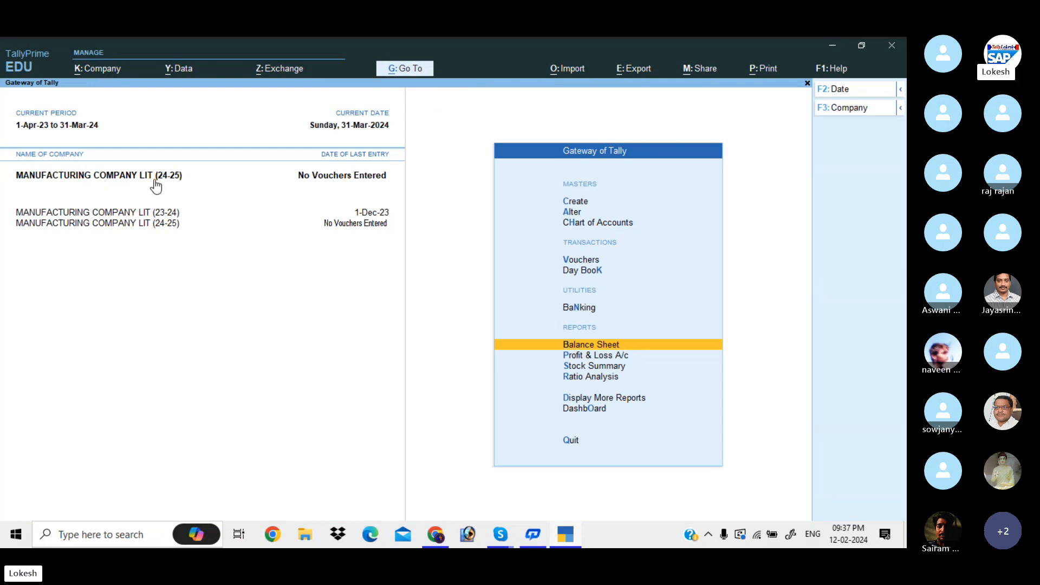
Step: Check the opening balances in the detailed Balance Sheet of MANUFACTURING COMPANY LIT (24-25)
{"action": "key", "text": "Return"}
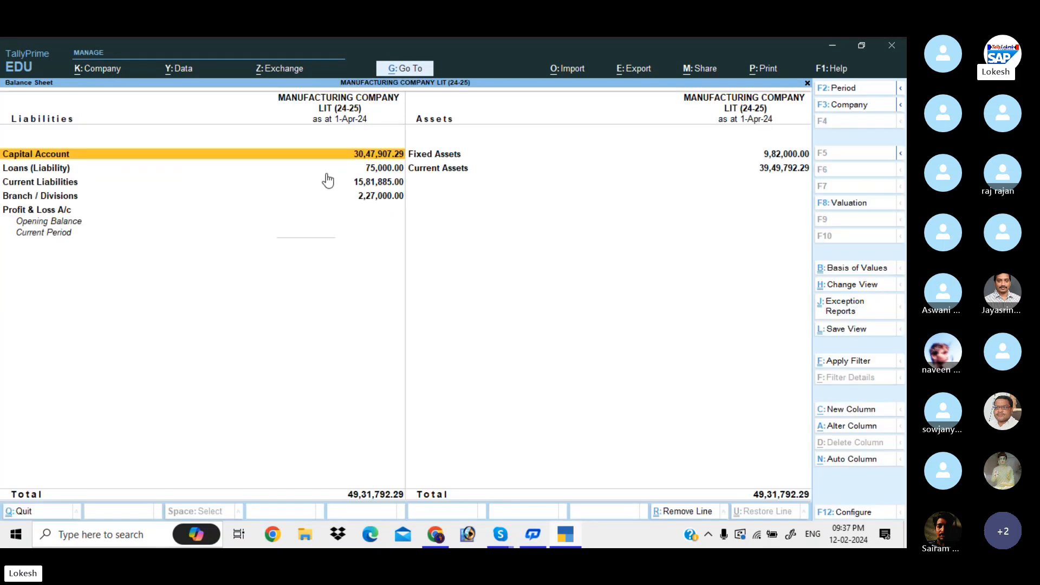
{"action": "key", "text": "alt+F5"}
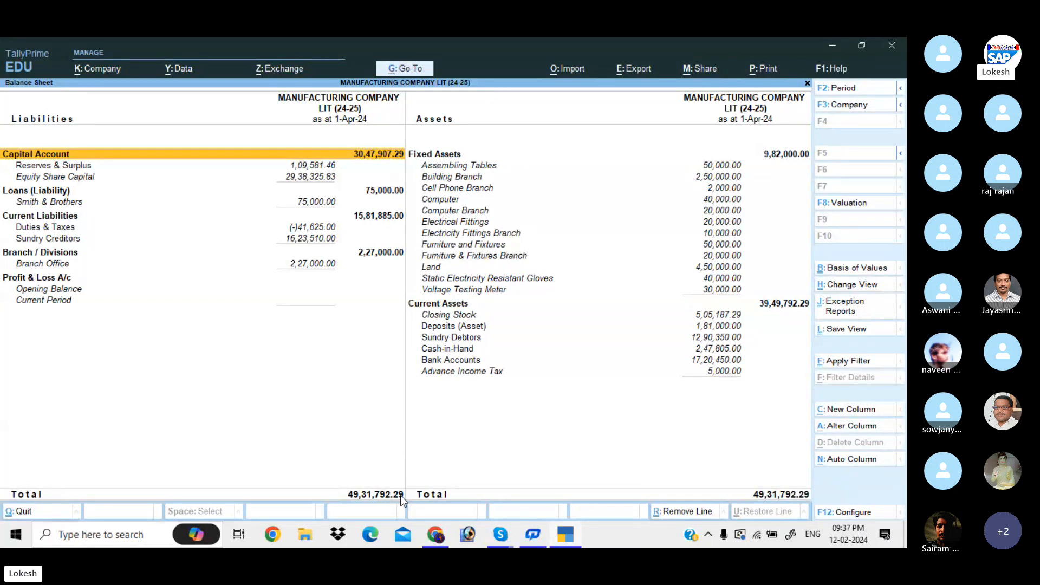
{"action": "key", "text": "Escape"}
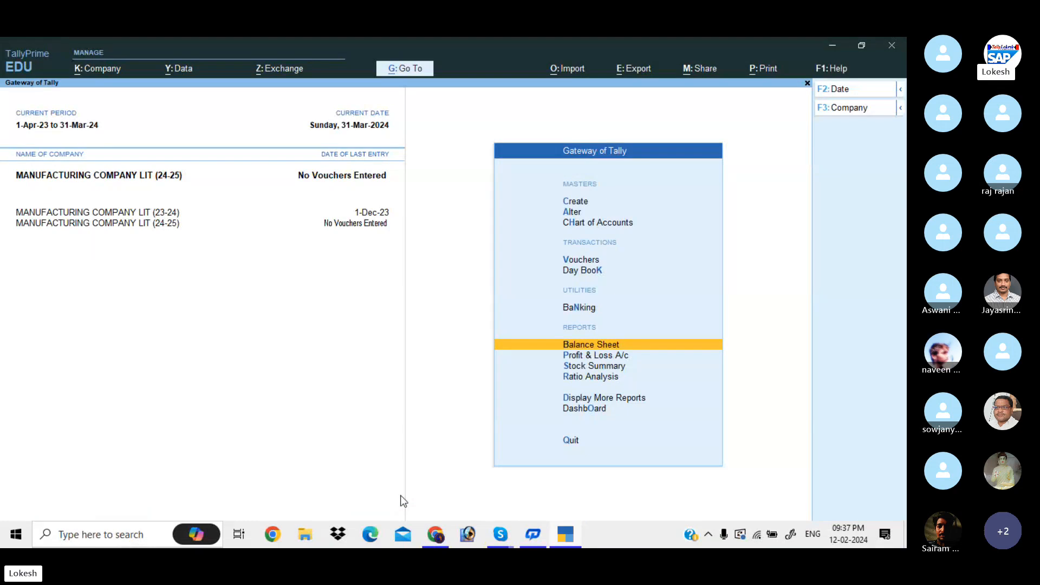
Step: Open all ledgers of MANUFACTURING COMPANY LIT (24-25) from the Chart of Accounts for multi-ledger alteration under All Items
{"action": "key", "text": "Up"}
{"action": "key", "text": "Up"}
{"action": "key", "text": "Up"}
{"action": "key", "text": "Up"}
{"action": "key", "text": "Return"}
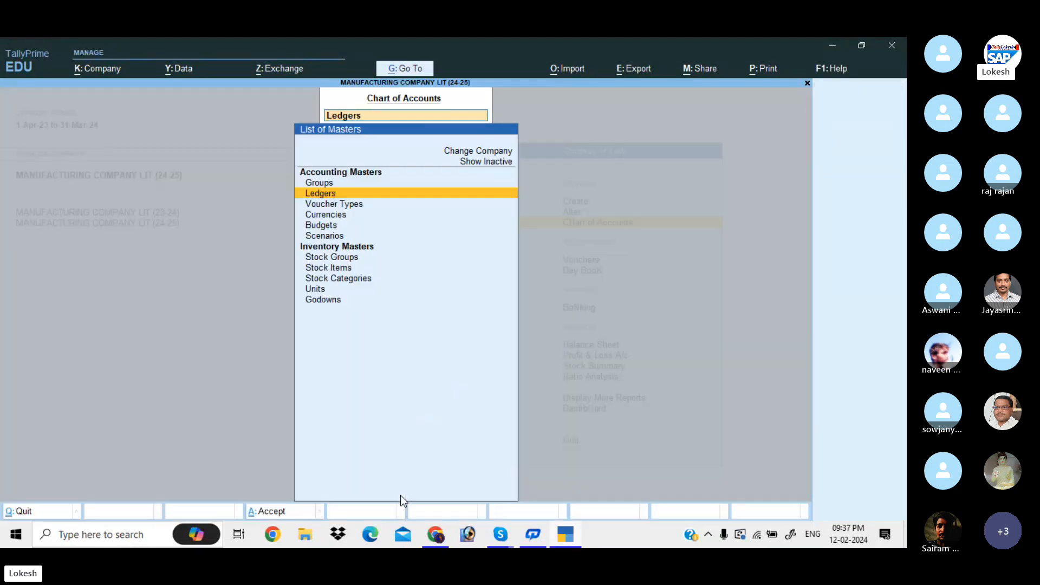
{"action": "key", "text": "Return"}
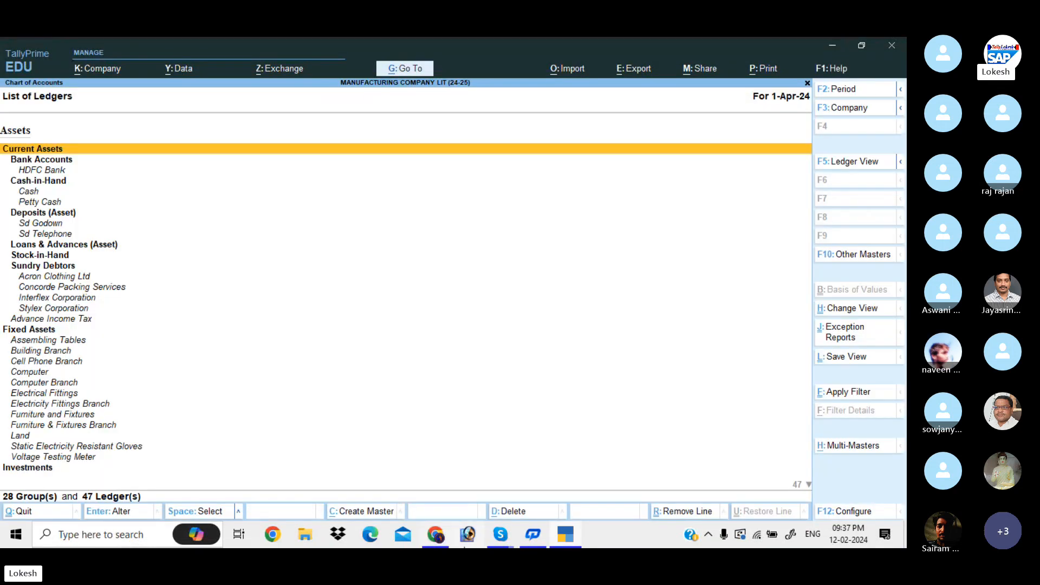
{"action": "left_click", "coordinate": [861, 445]}
{"action": "key", "text": "Down"}
{"action": "key", "text": "Return"}
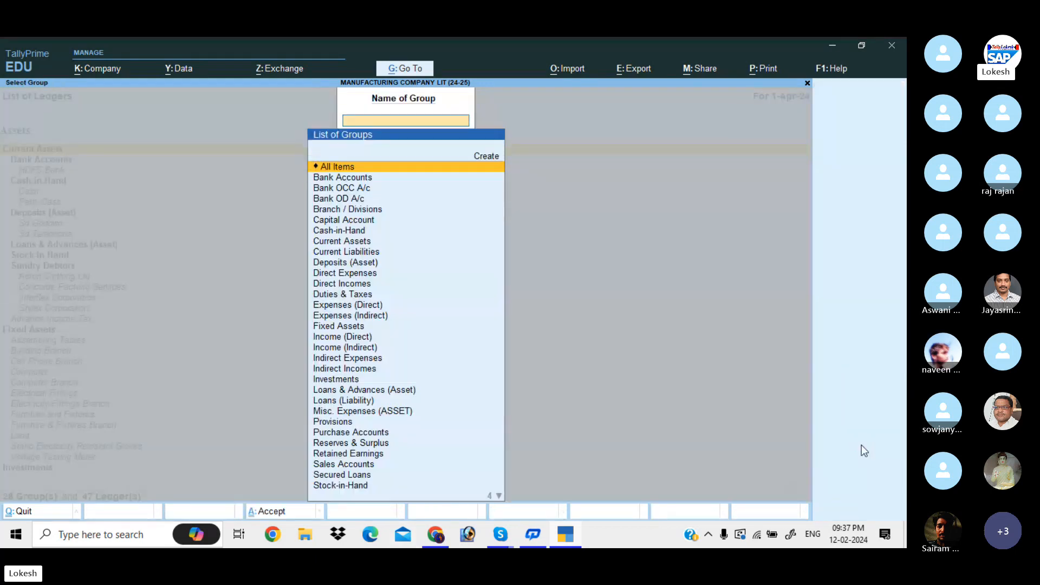
{"action": "key", "text": "Return"}
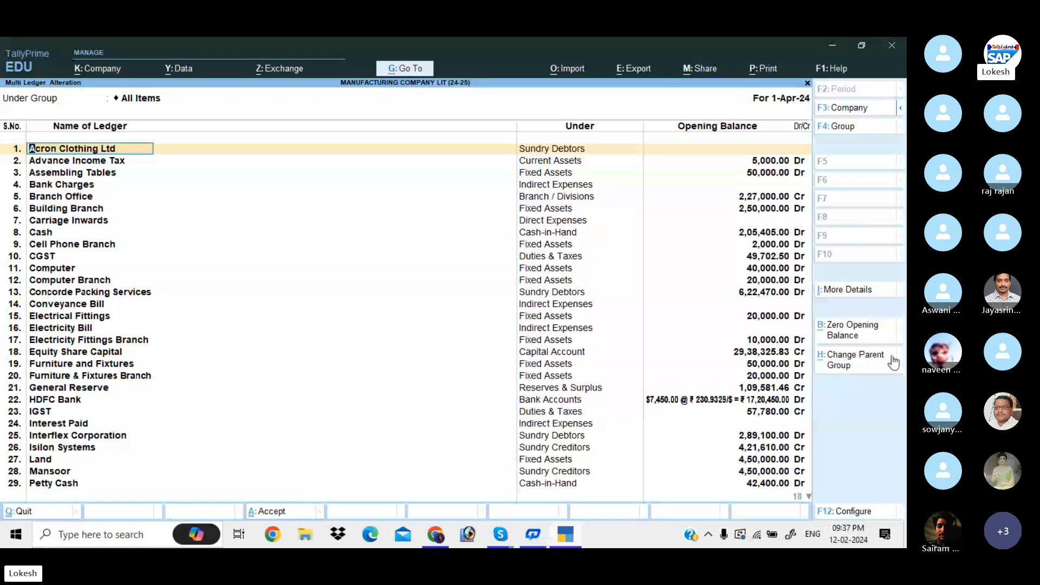
Step: Zero the opening balances of all ledgers, accept the multi-ledger alteration and return to the Gateway of Tally
{"action": "left_click", "coordinate": [845, 329]}
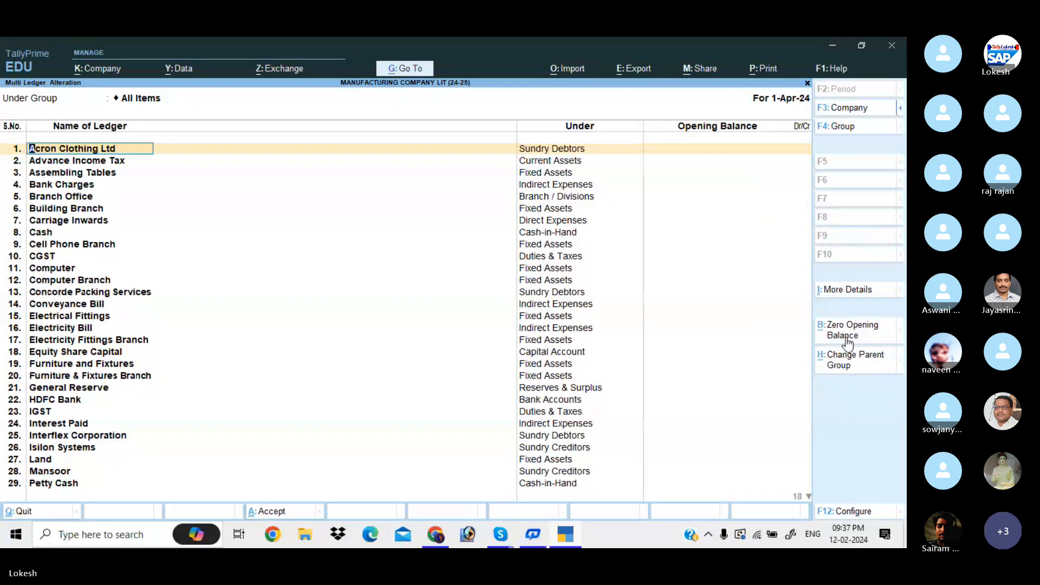
{"action": "left_click", "coordinate": [809, 497]}
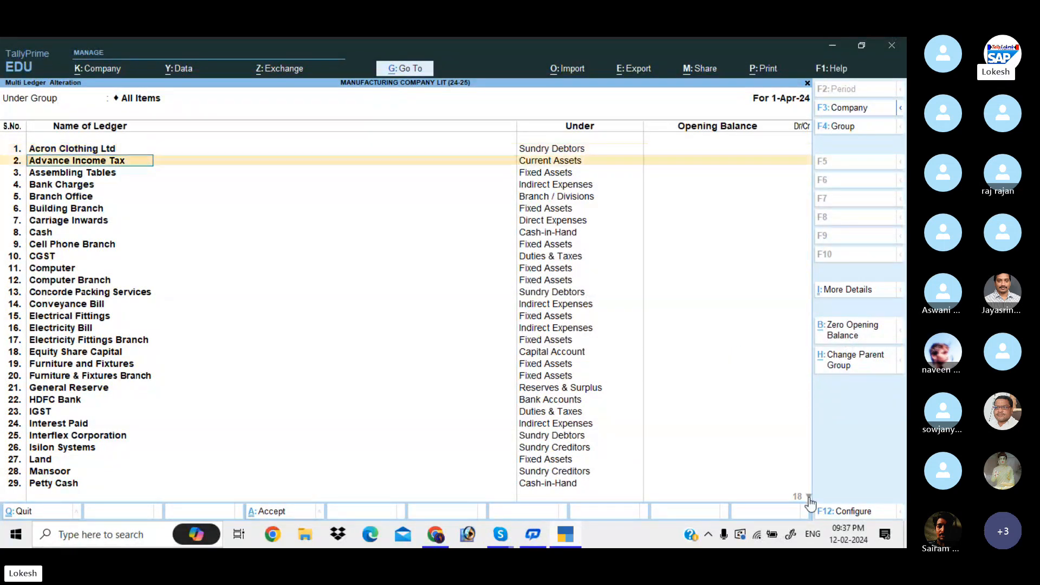
{"action": "left_click", "coordinate": [809, 497]}
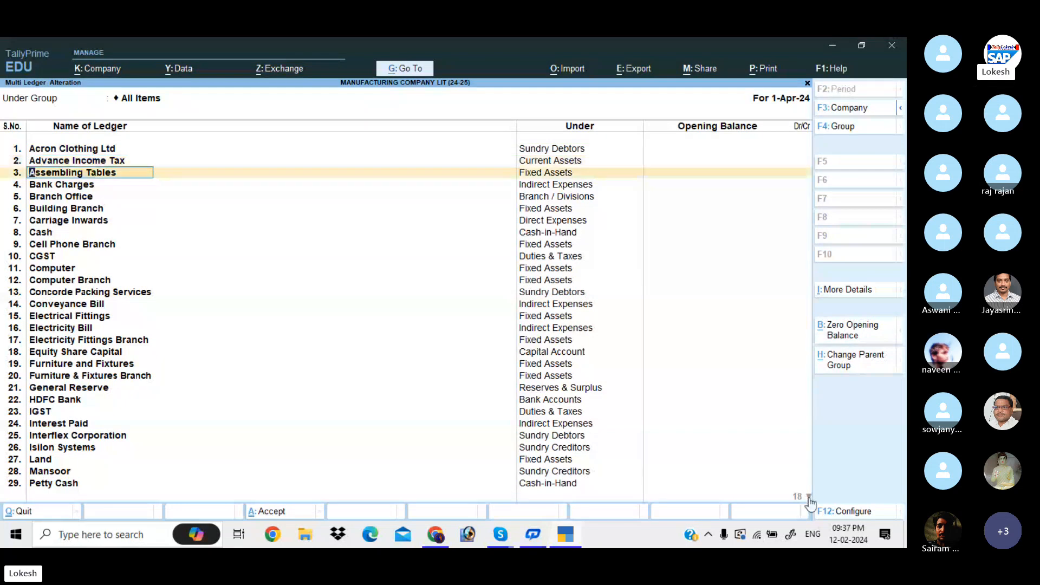
{"action": "key", "text": "ctrl+a"}
{"action": "key", "text": "Escape"}
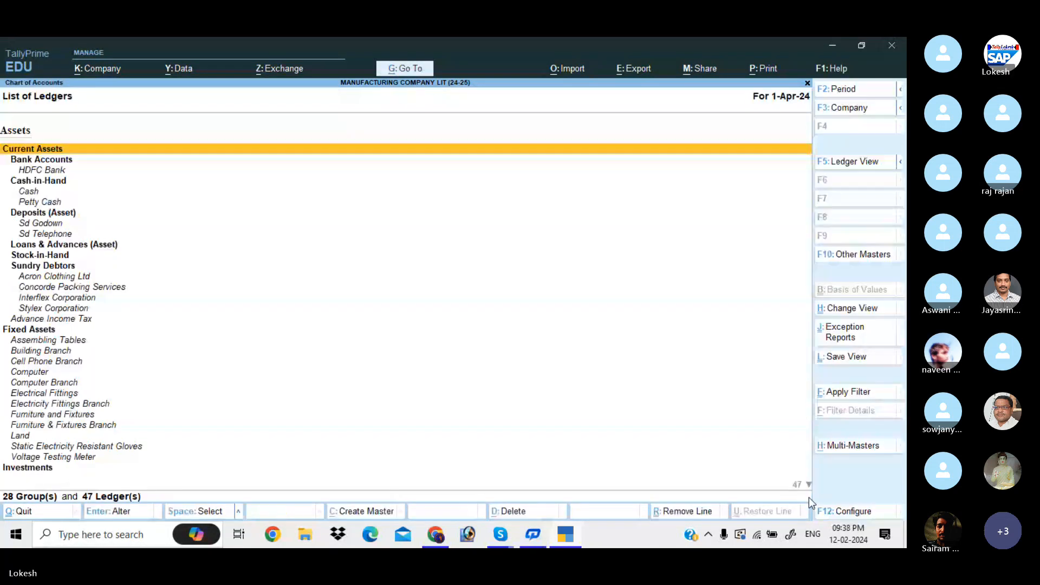
{"action": "key", "text": "Escape"}
{"action": "key", "text": "Escape"}
Step: Check the zeroed ledger groups and the Closing Stock under Current Assets in the detailed Balance Sheet
{"action": "key", "text": "Down"}
{"action": "key", "text": "Down"}
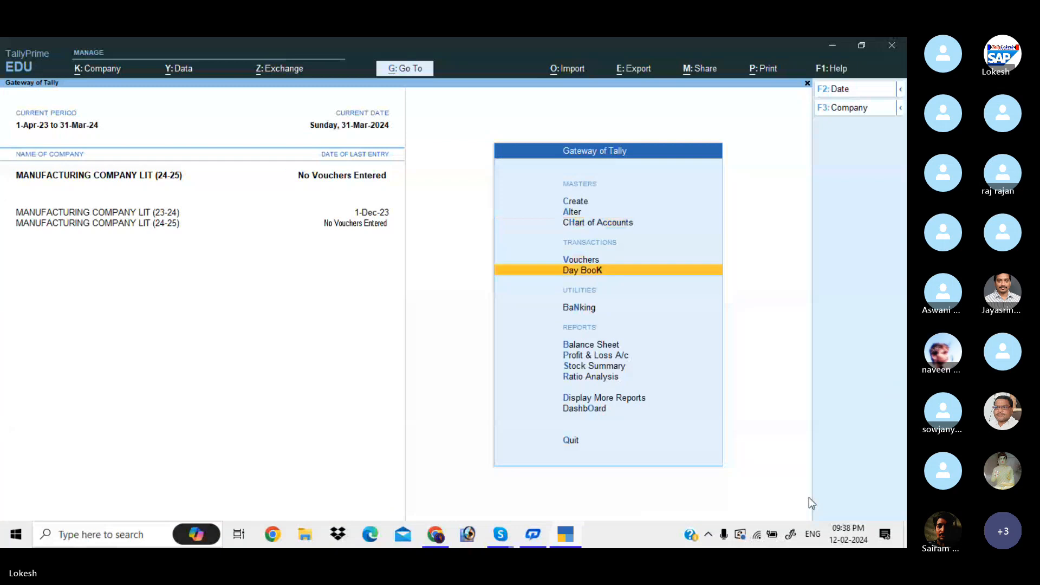
{"action": "key", "text": "Down"}
{"action": "key", "text": "Down"}
{"action": "key", "text": "Return"}
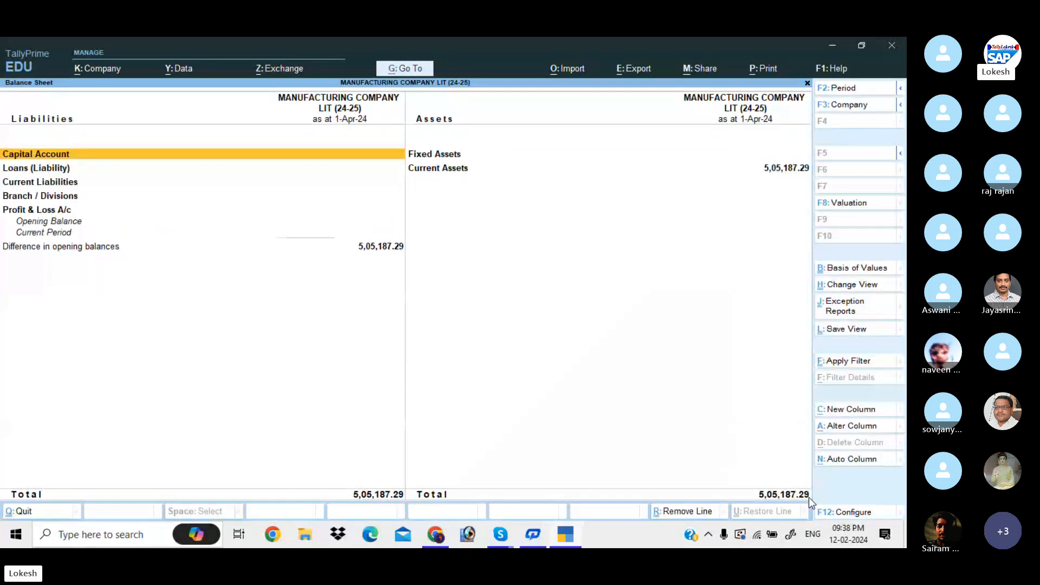
{"action": "key", "text": "alt+F5"}
{"action": "key", "text": "Right"}
{"action": "key", "text": "Down"}
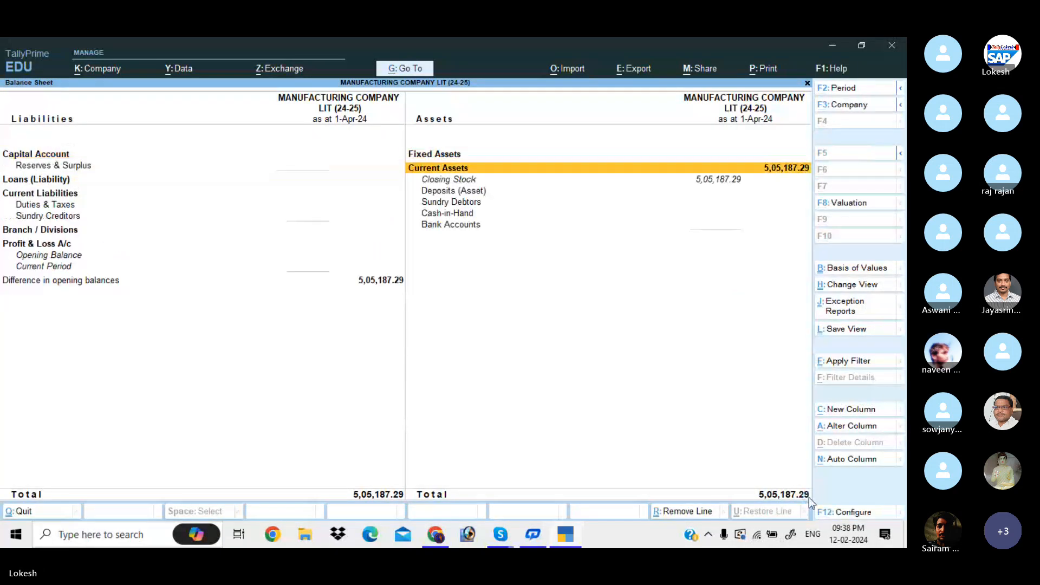
{"action": "key", "text": "Down"}
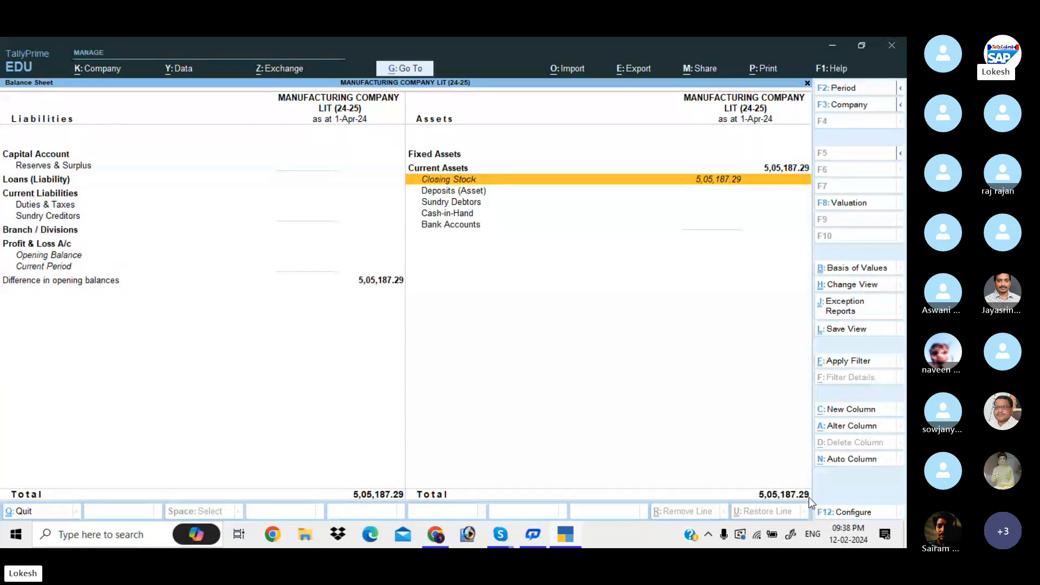
{"action": "key", "text": "Escape"}
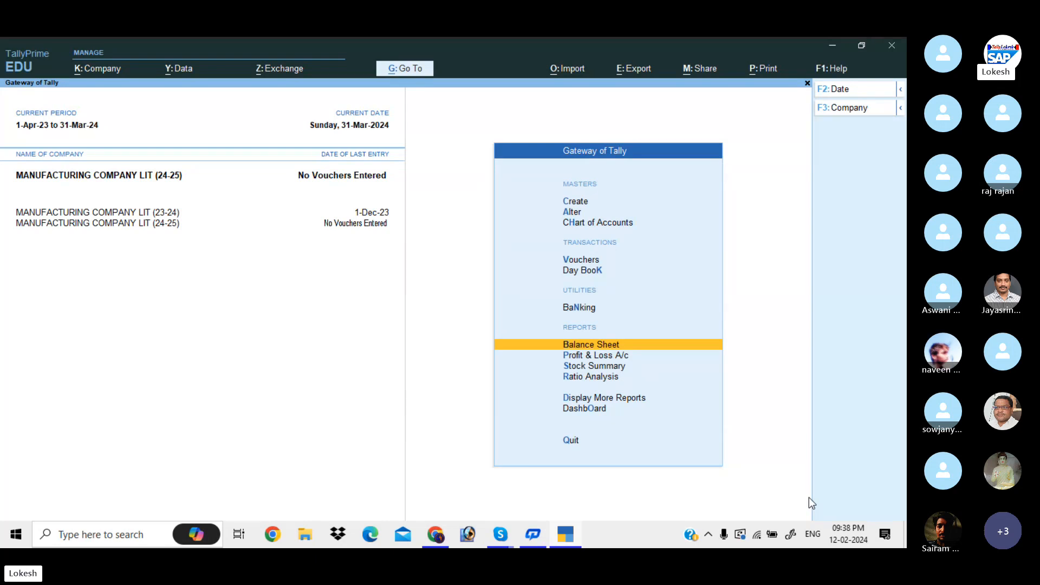
Step: Switch to the Tally Prime 42 call in Skype and ring three absent members from the participant list
{"action": "left_click", "coordinate": [500, 534]}
{"action": "left_click", "coordinate": [483, 484]}
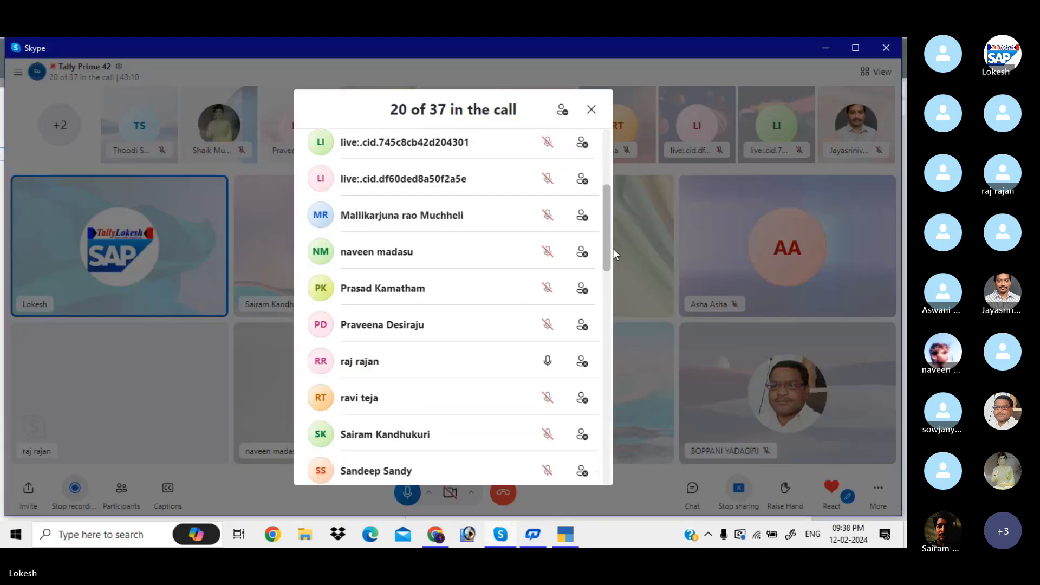
{"action": "left_click_drag", "start_coordinate": [613, 249], "coordinate": [616, 326]}
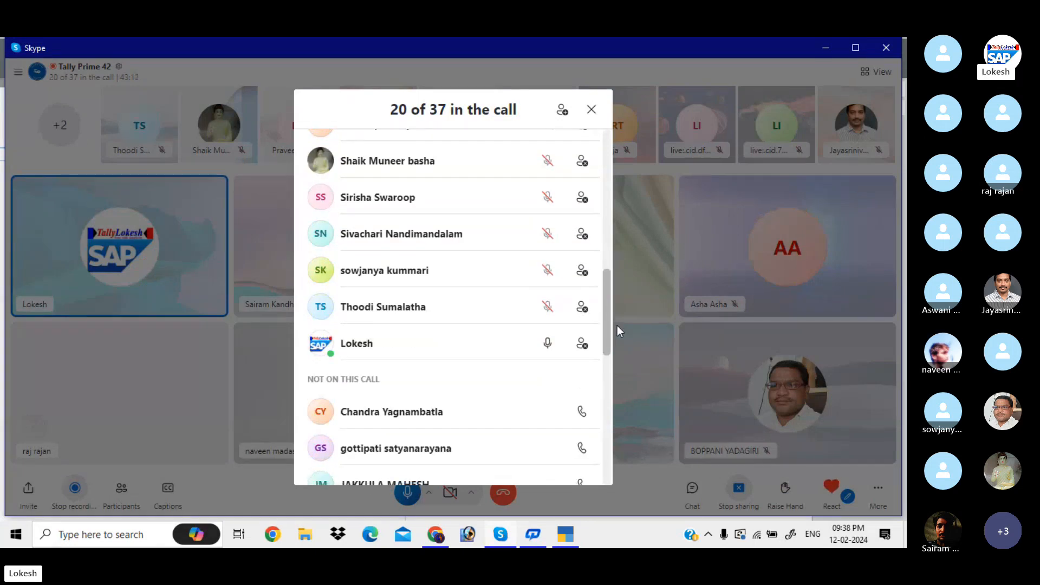
{"action": "left_click_drag", "start_coordinate": [608, 287], "coordinate": [609, 327]}
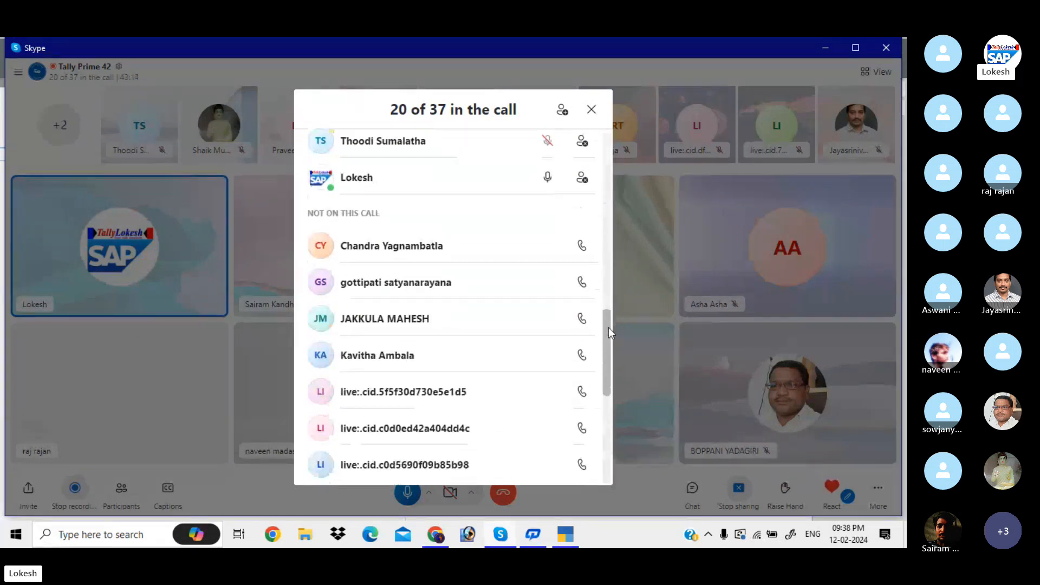
{"action": "left_click", "coordinate": [582, 285]}
{"action": "left_click", "coordinate": [582, 318]}
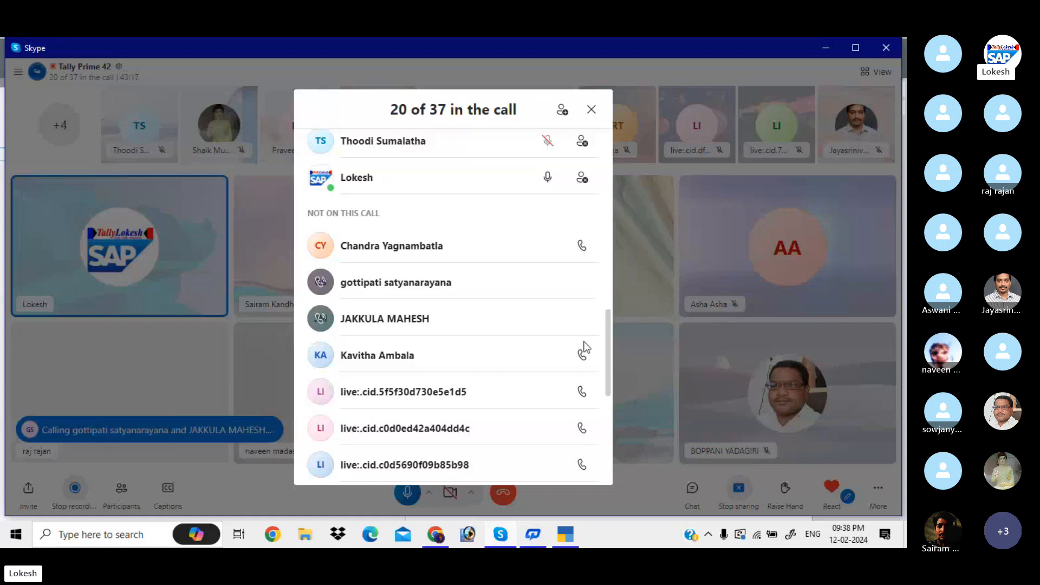
{"action": "left_click", "coordinate": [581, 355]}
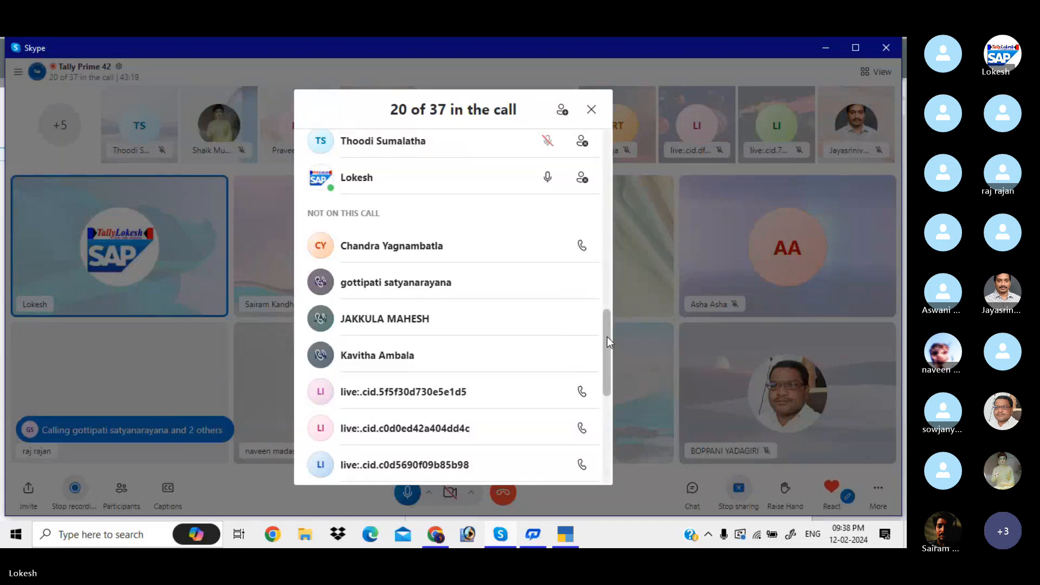
Step: Ring five more absent members further down the call's participant list and close the list
{"action": "left_click_drag", "start_coordinate": [607, 336], "coordinate": [605, 383]}
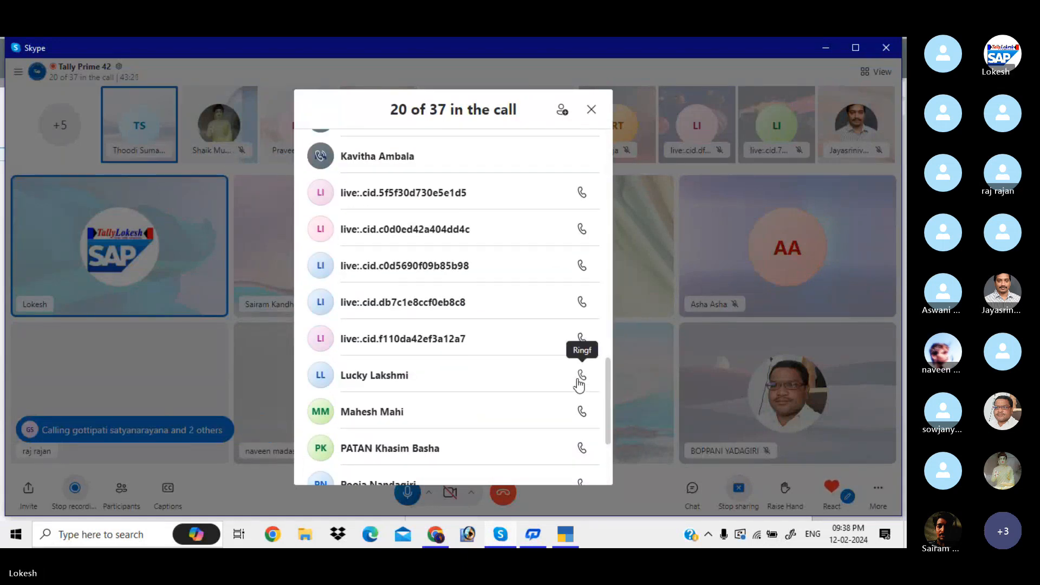
{"action": "left_click", "coordinate": [582, 375]}
{"action": "left_click", "coordinate": [583, 451]}
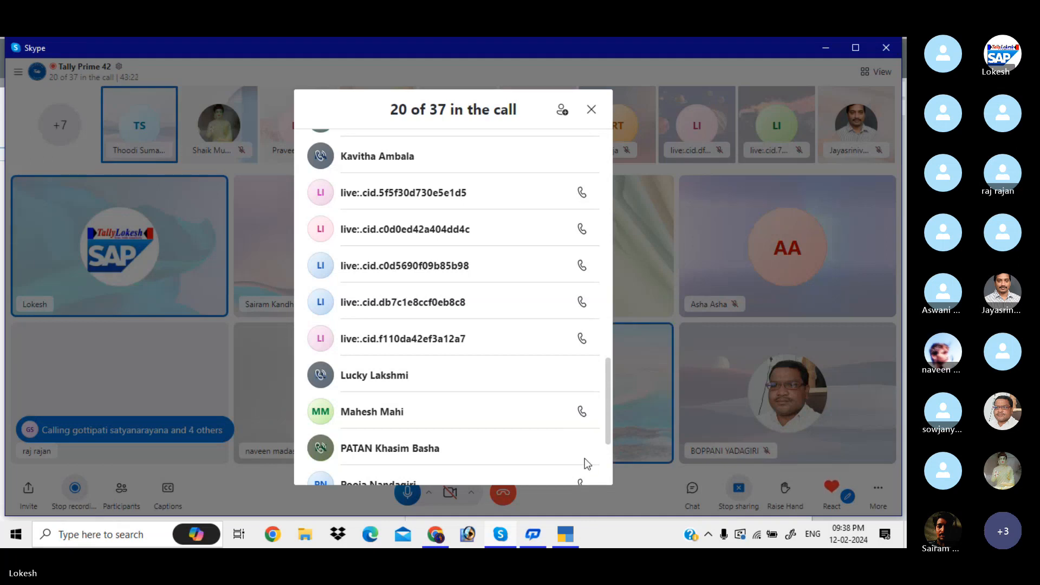
{"action": "left_click", "coordinate": [582, 415]}
{"action": "left_click_drag", "start_coordinate": [609, 363], "coordinate": [608, 402]}
{"action": "left_click", "coordinate": [587, 337]}
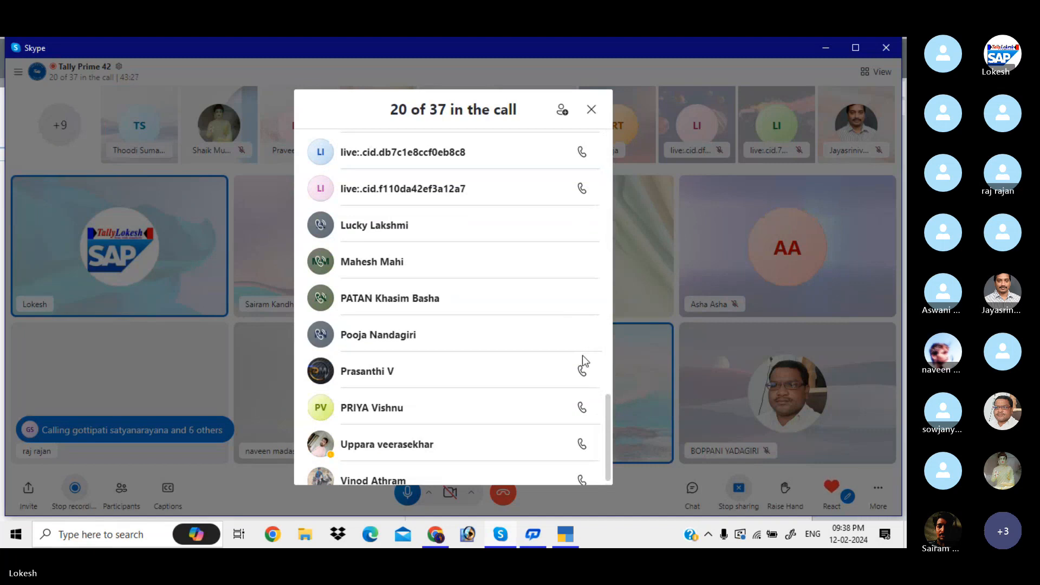
{"action": "left_click", "coordinate": [583, 446]}
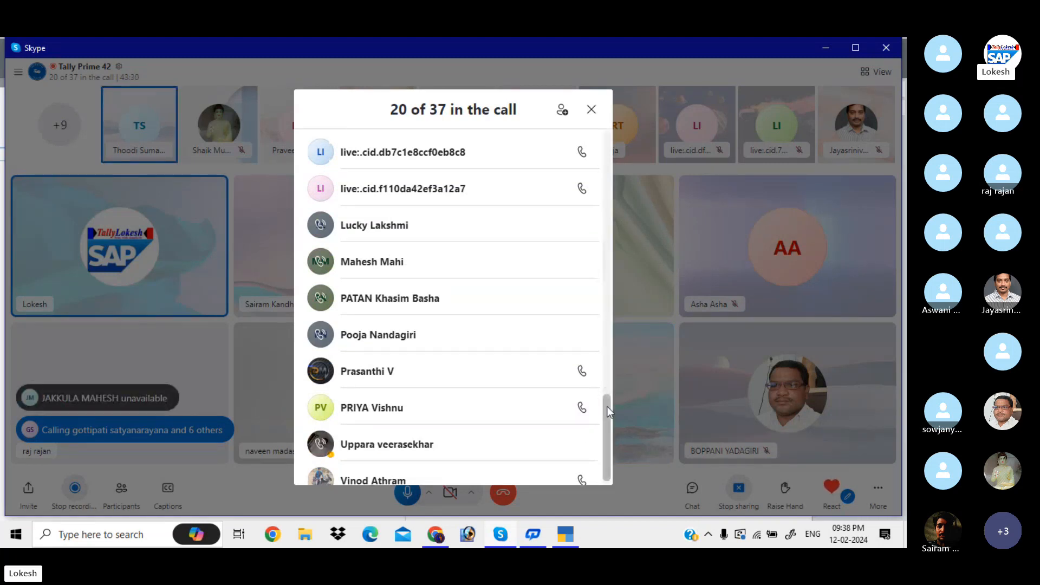
{"action": "left_click_drag", "start_coordinate": [607, 409], "coordinate": [608, 428]}
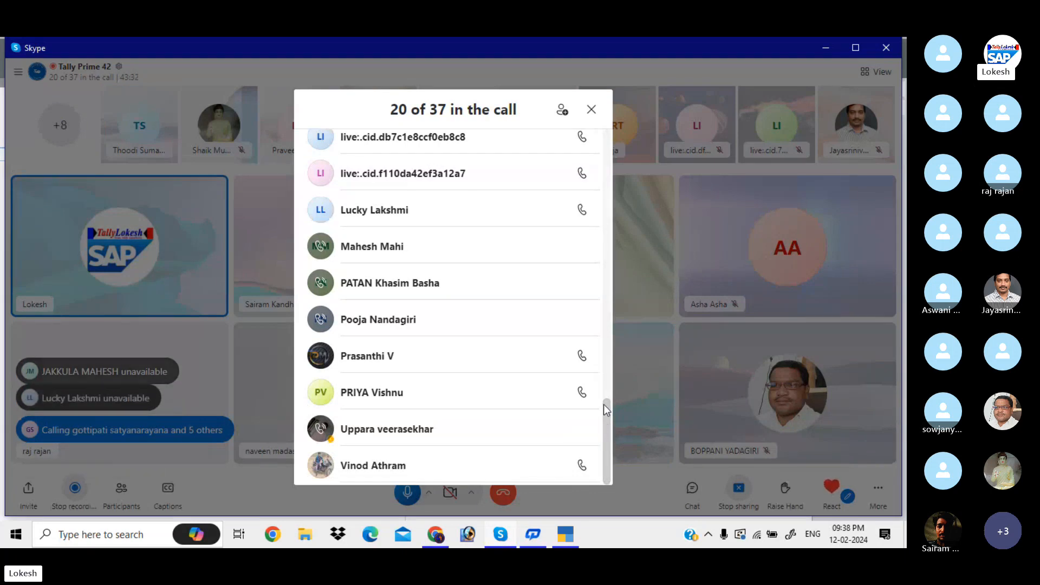
{"action": "left_click", "coordinate": [609, 349]}
{"action": "left_click", "coordinate": [609, 349]}
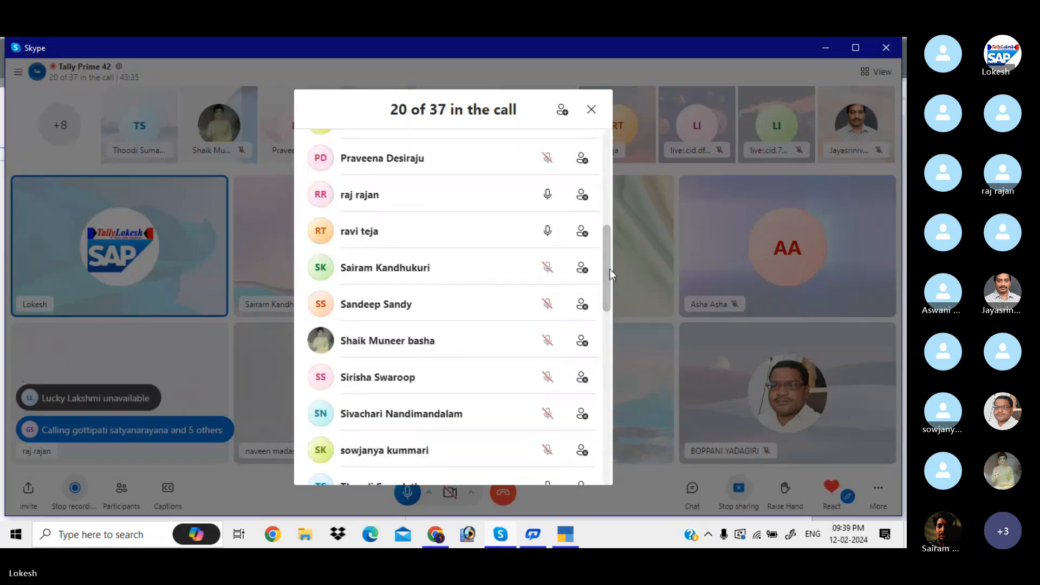
{"action": "left_click", "coordinate": [592, 110]}
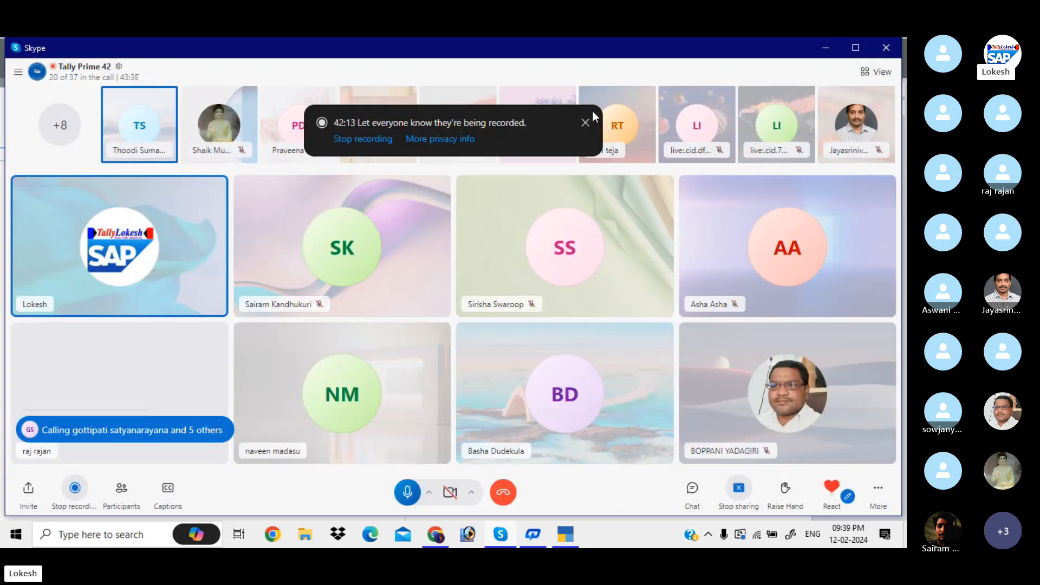
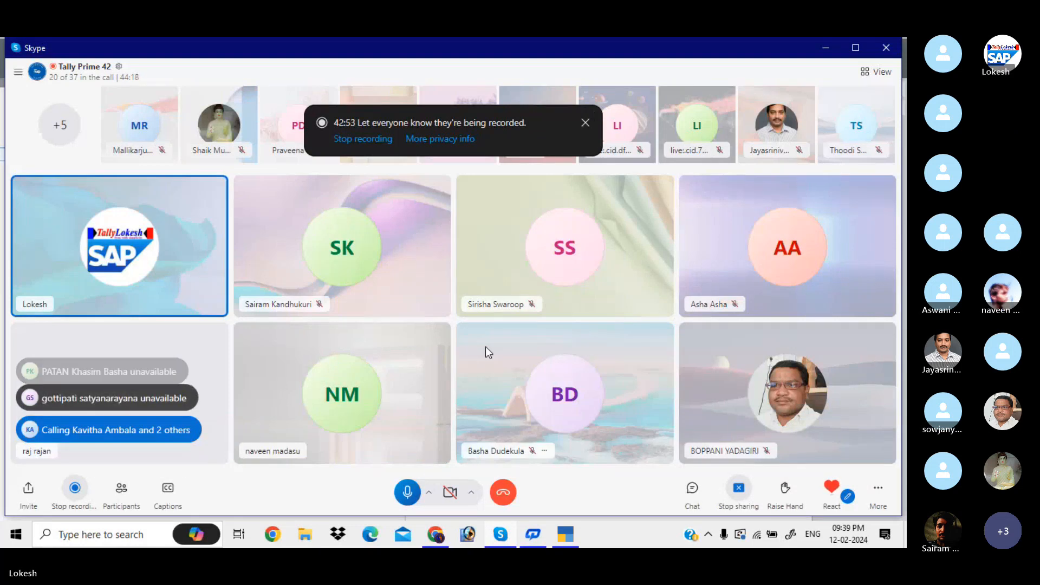
Step: Show the trainer's YouTube, Amazon, Facebook and Instagram pages in Chrome, and return to the Skype call
{"action": "left_click", "coordinate": [435, 534]}
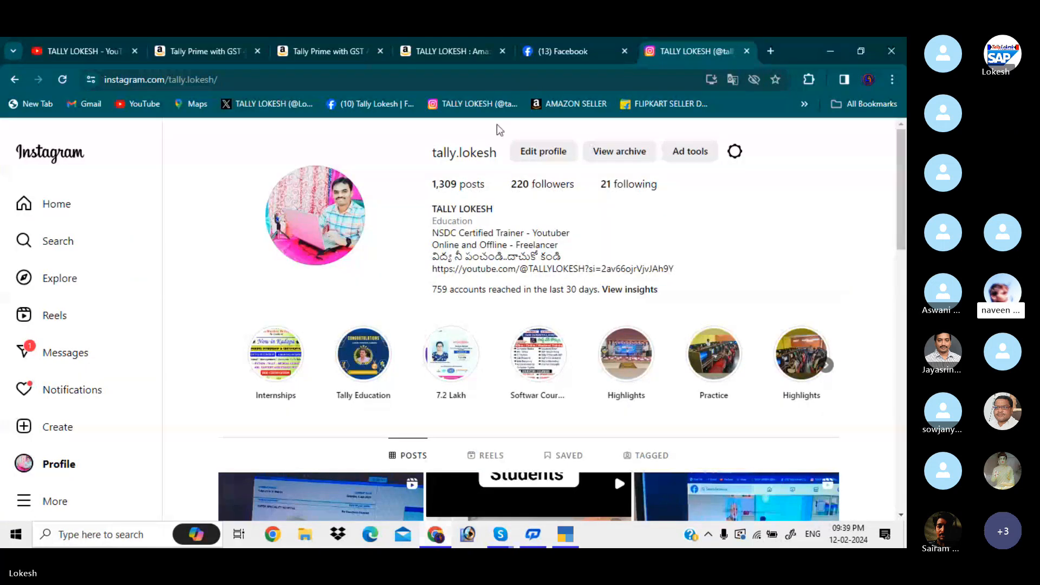
{"action": "left_click", "coordinate": [355, 43]}
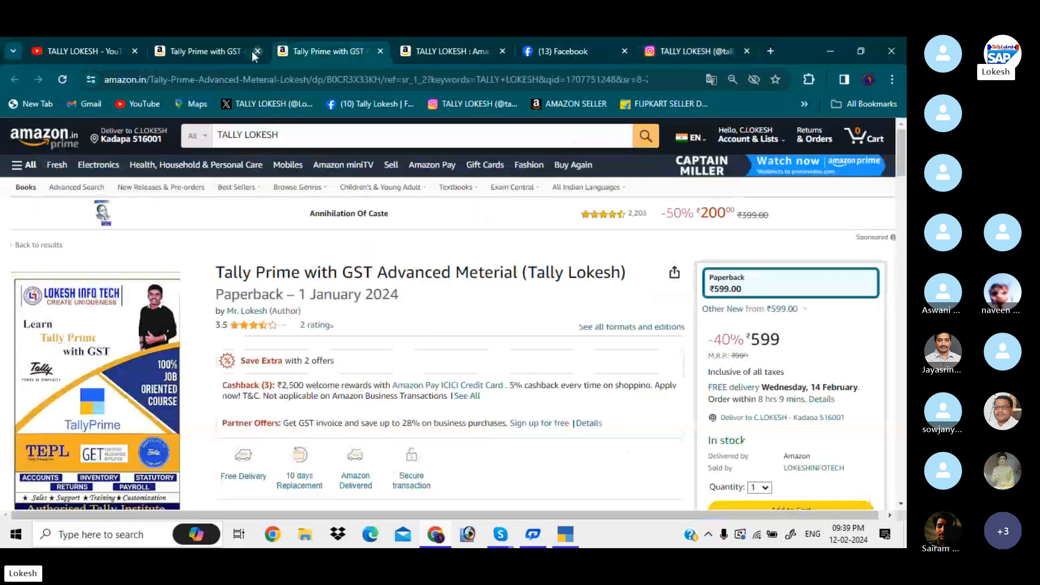
{"action": "left_click", "coordinate": [218, 46]}
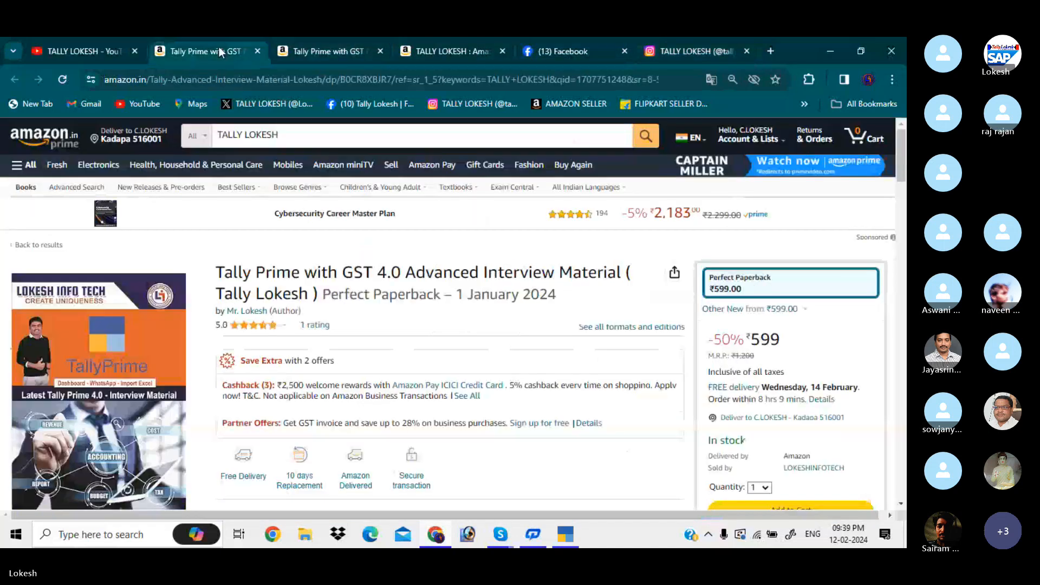
{"action": "left_click", "coordinate": [103, 47]}
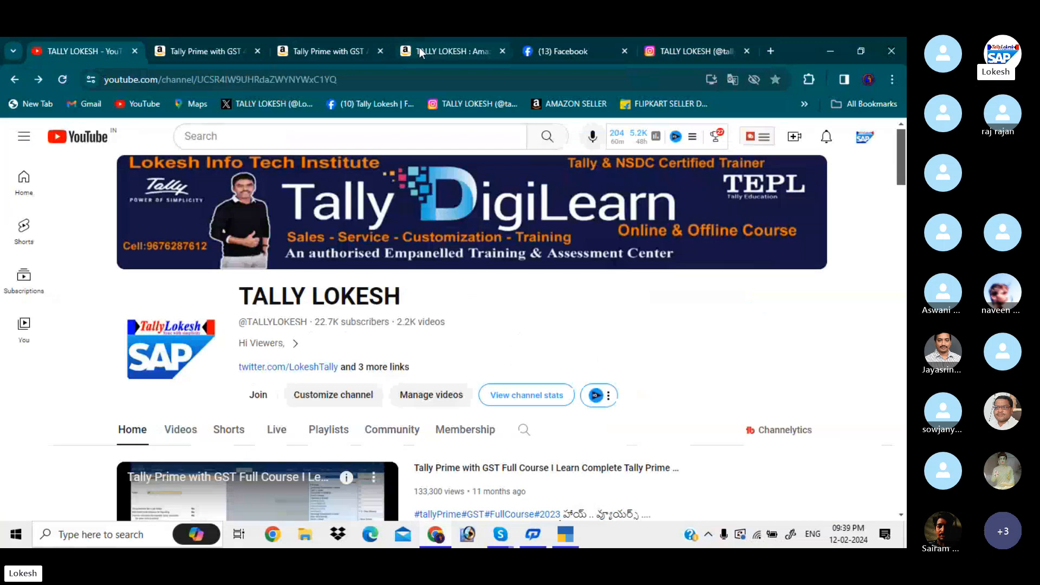
{"action": "left_click", "coordinate": [419, 47]}
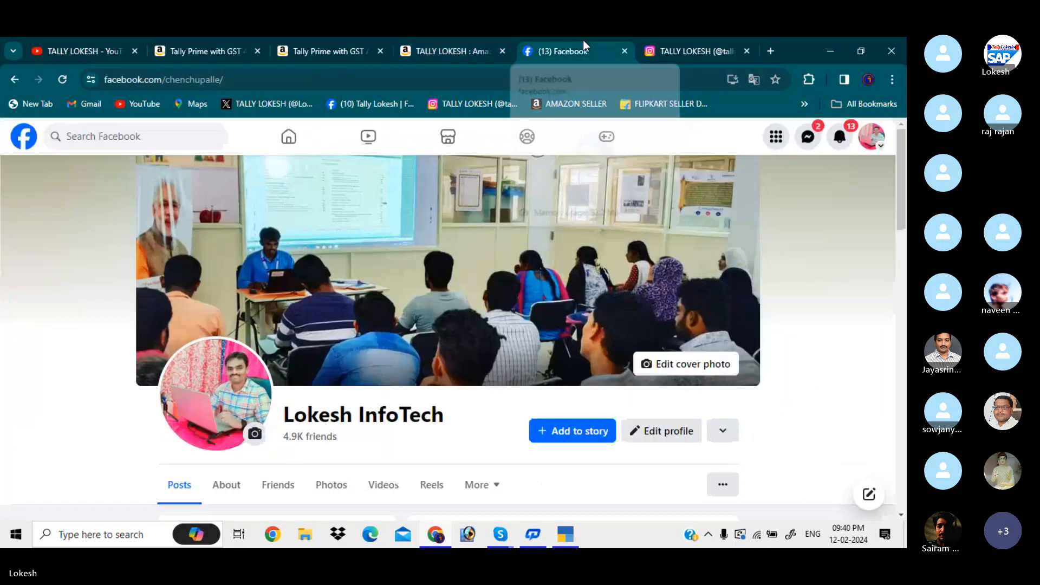
{"action": "left_click", "coordinate": [584, 43]}
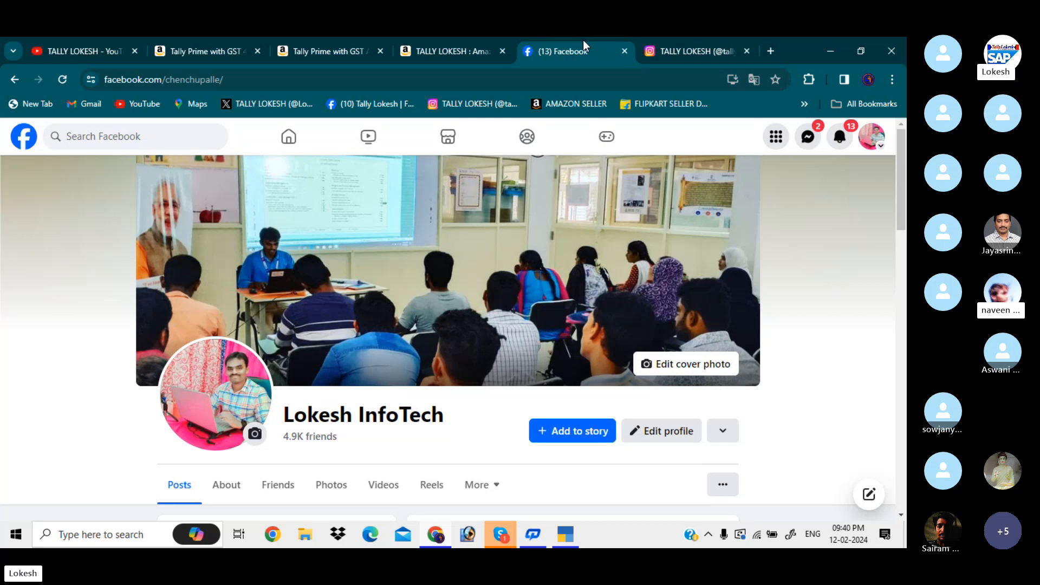
{"action": "left_click", "coordinate": [673, 47]}
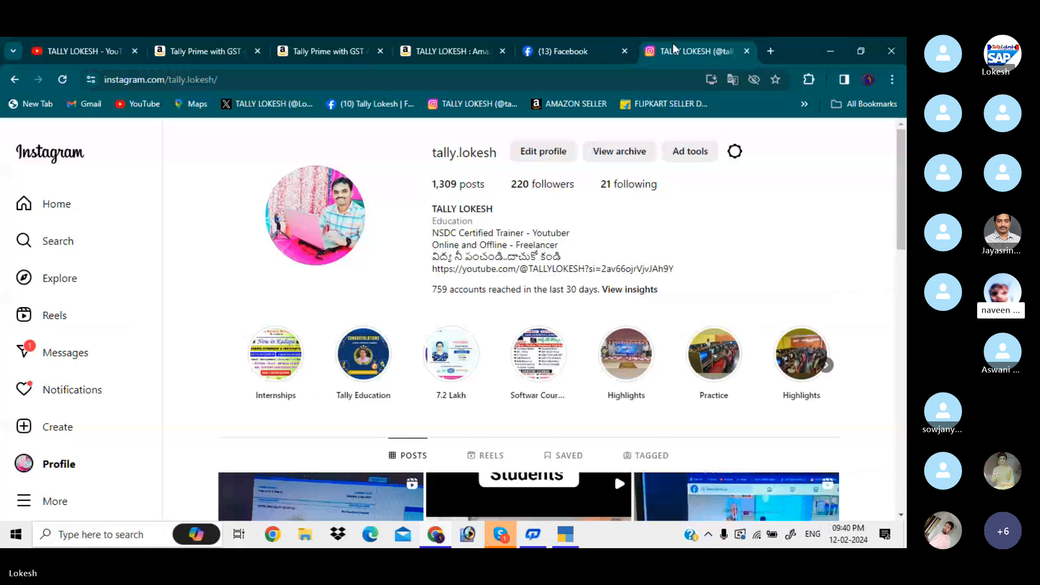
{"action": "left_click", "coordinate": [459, 42]}
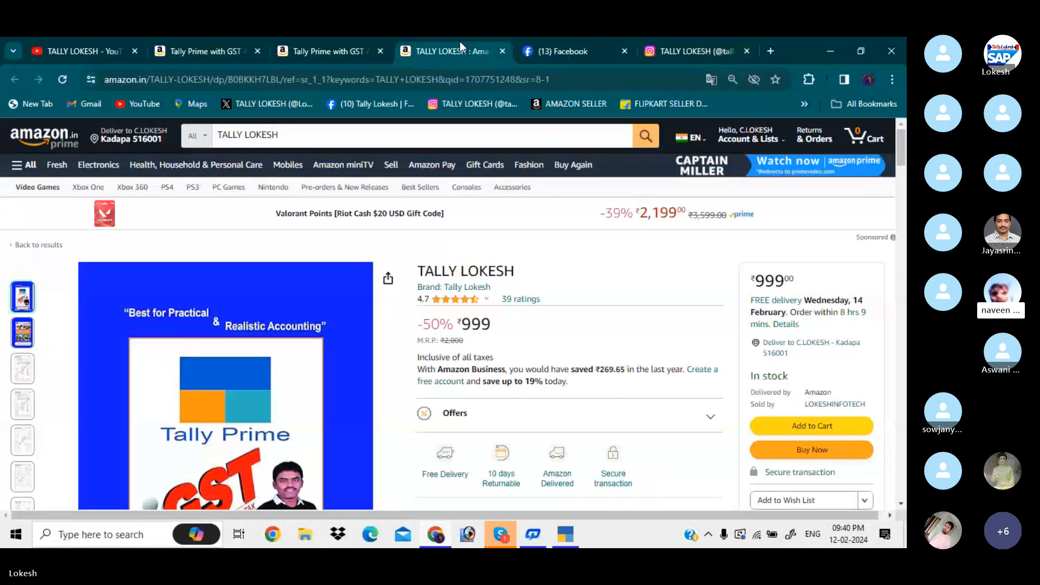
{"action": "left_click", "coordinate": [353, 44]}
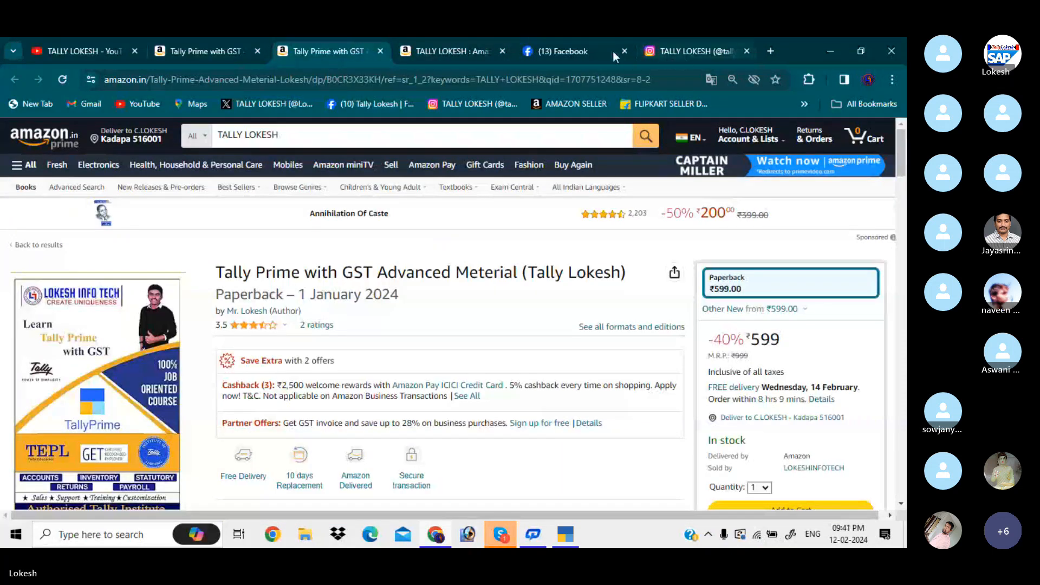
{"action": "mouse_move", "coordinate": [596, 52]}
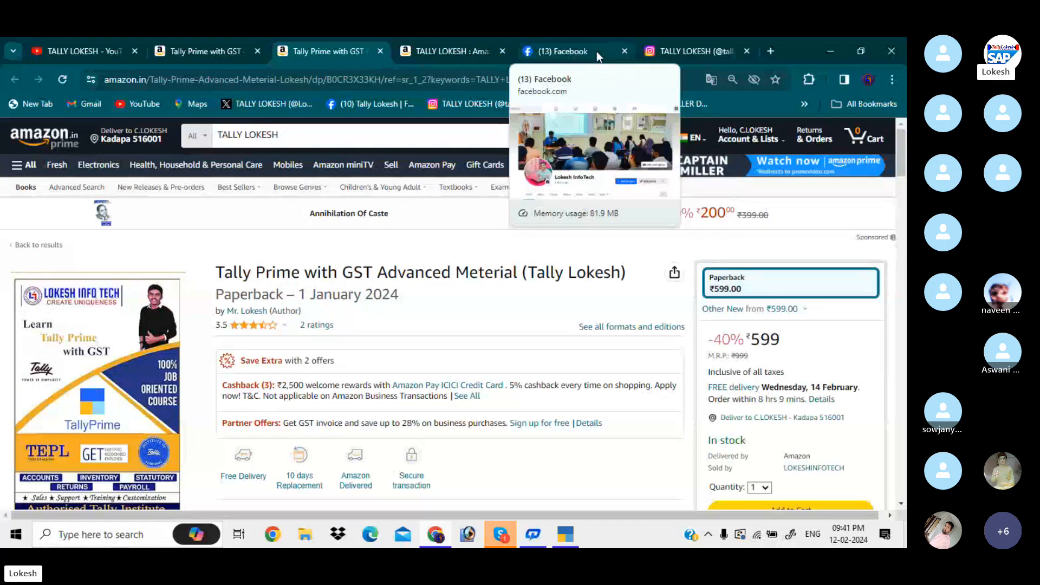
{"action": "left_click", "coordinate": [700, 43]}
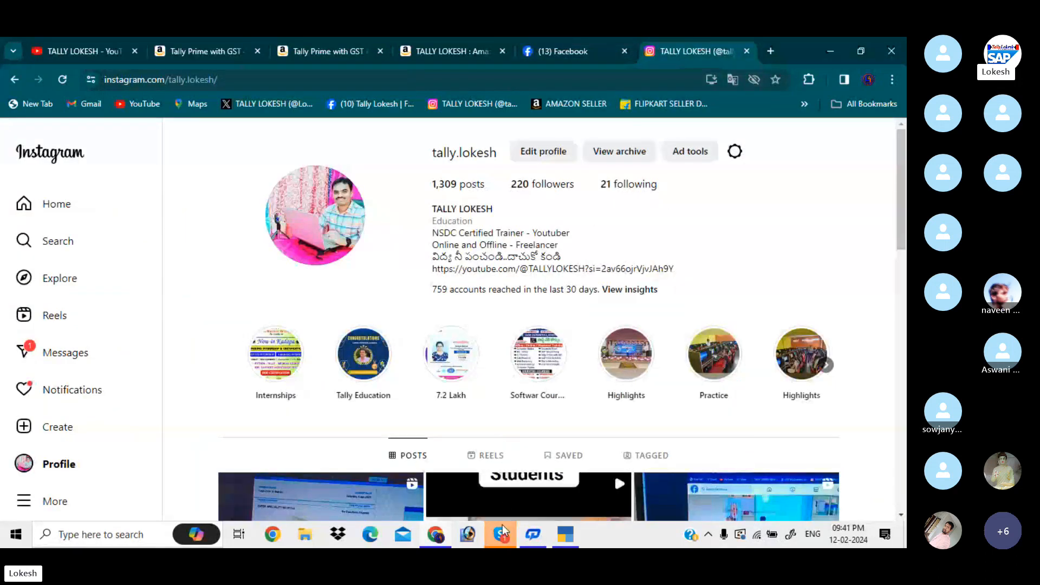
{"action": "mouse_move", "coordinate": [502, 535]}
{"action": "left_click", "coordinate": [485, 489]}
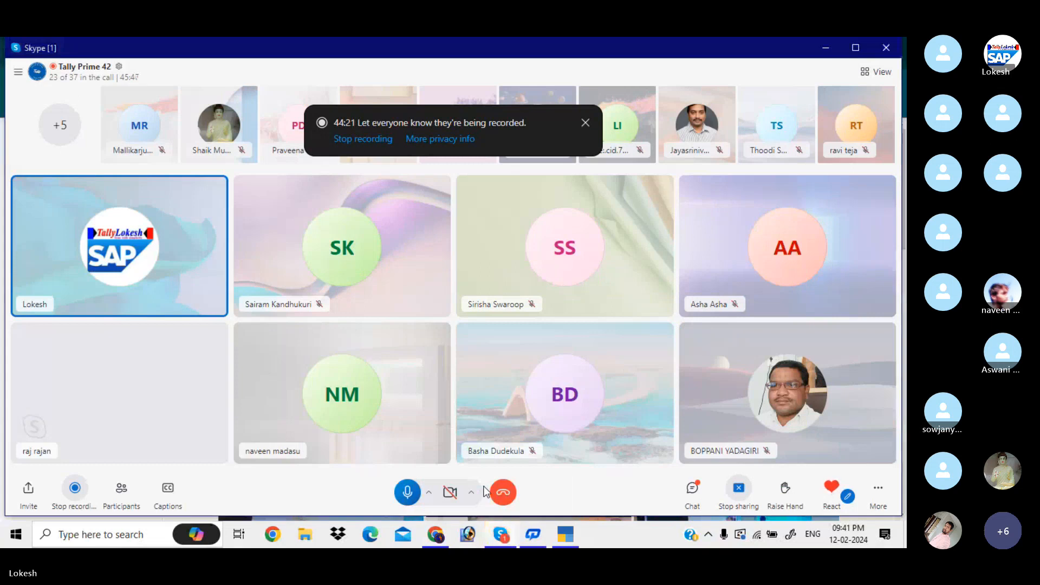